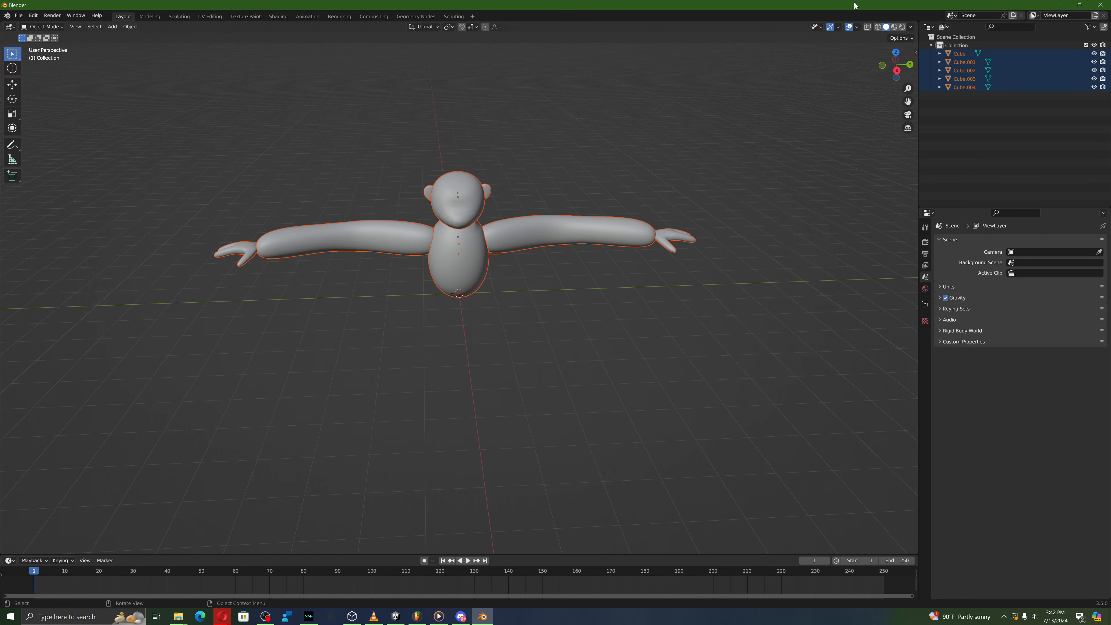
Step: Switch the viewport to Material Preview shading and delete all five meshes of the untextured monkey model
left_click(892, 28)
middle_click_drag(675, 131, 721, 121)
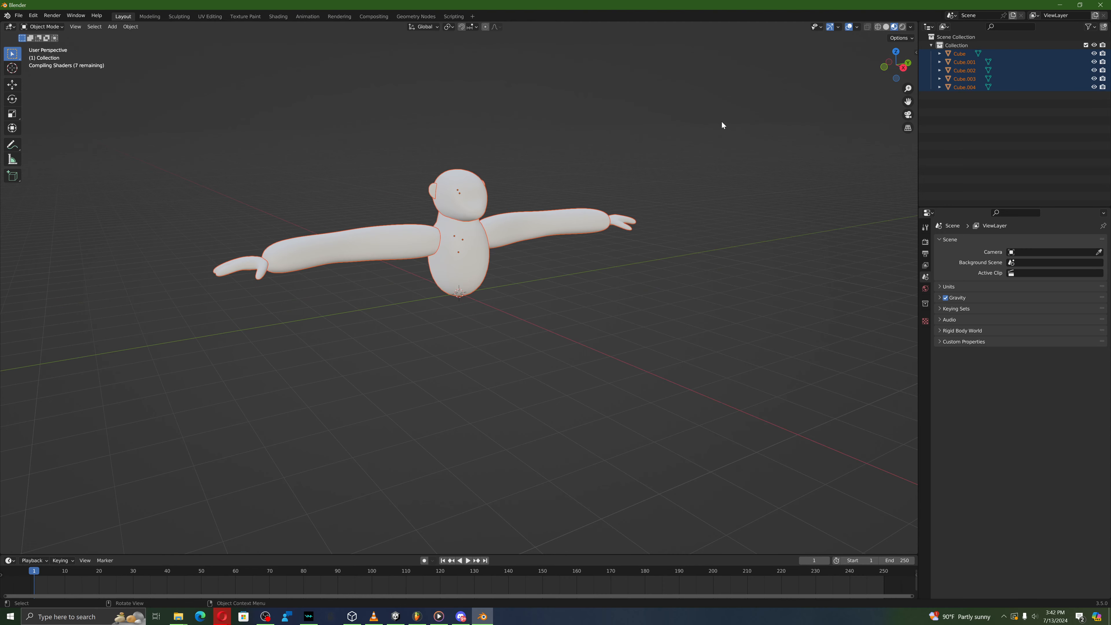
right_click(666, 264)
left_click(647, 259)
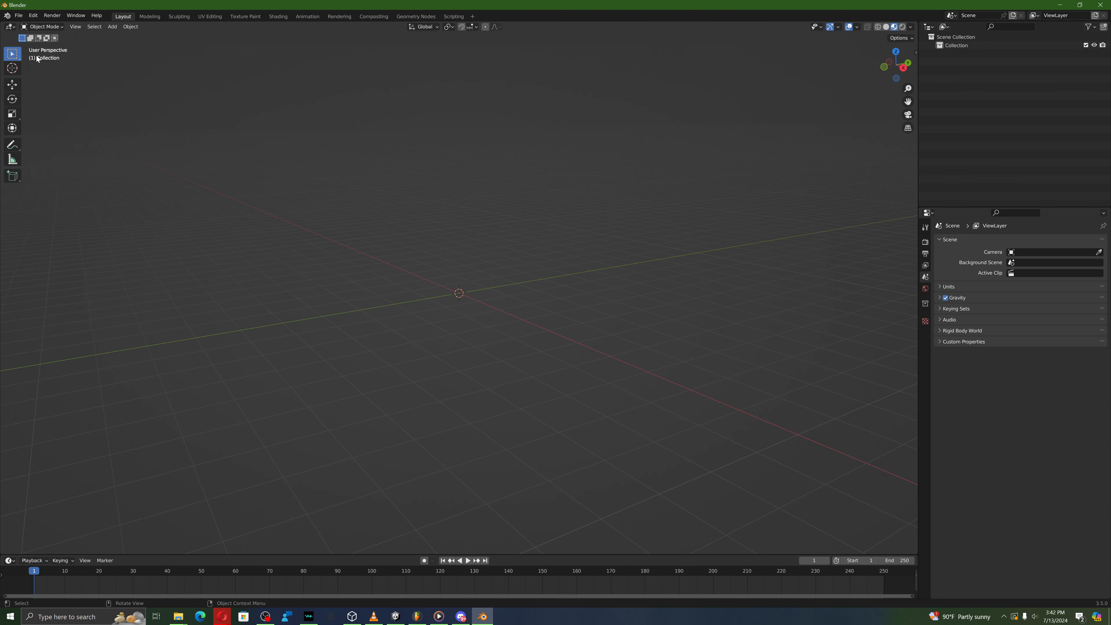
Step: Import the textured, rigged monkey model from a glTF 2.0 file into the empty scene
left_click(19, 15)
mouse_move(57, 128)
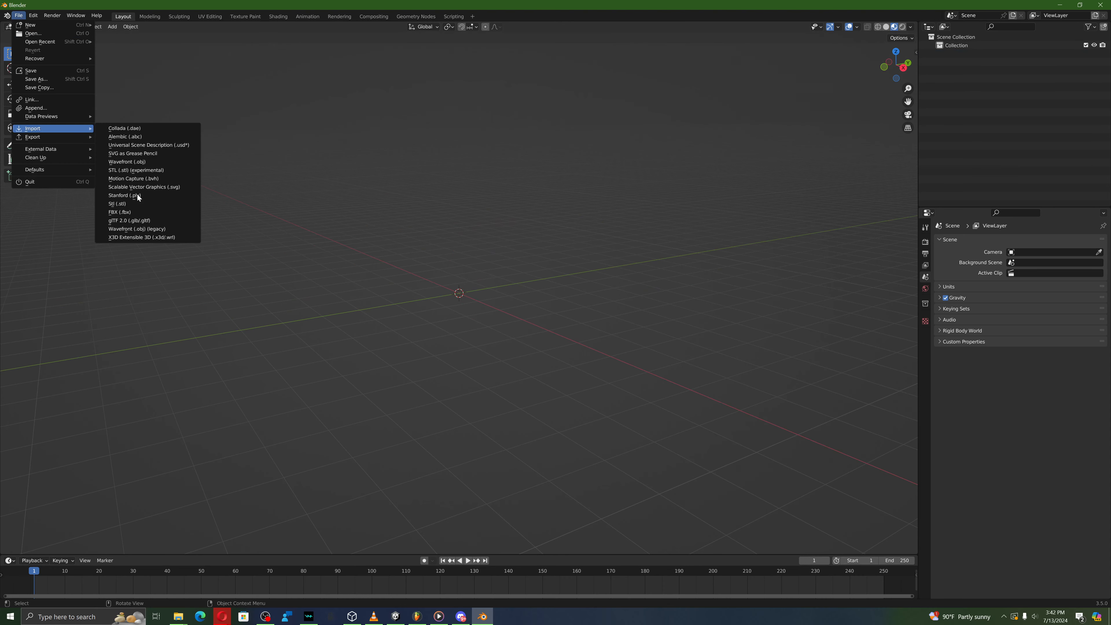
left_click(140, 220)
double_click(493, 331)
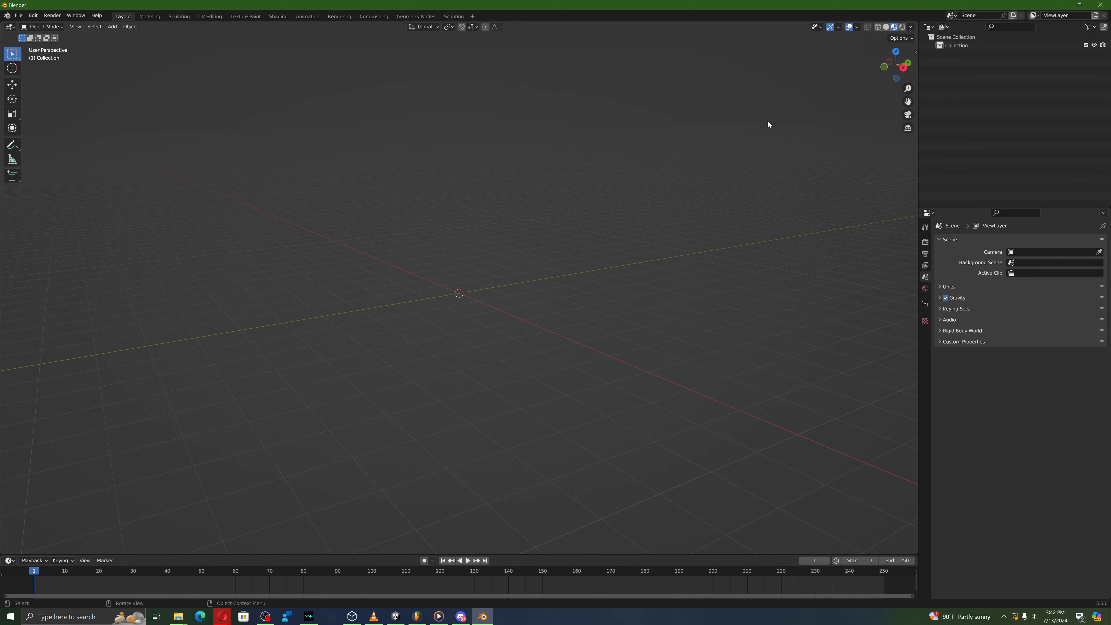
middle_click_drag(768, 120, 739, 139)
left_click(739, 139)
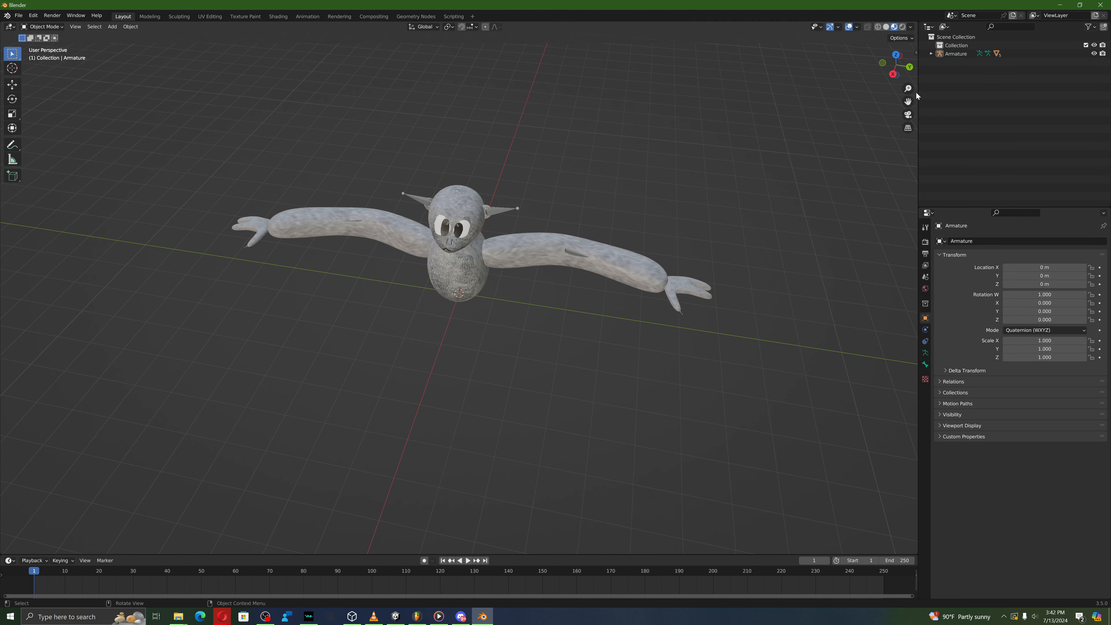
Step: Set the monkey's armature to display In Front of the meshes
left_click(953, 56)
left_click(950, 425)
left_click(1006, 457)
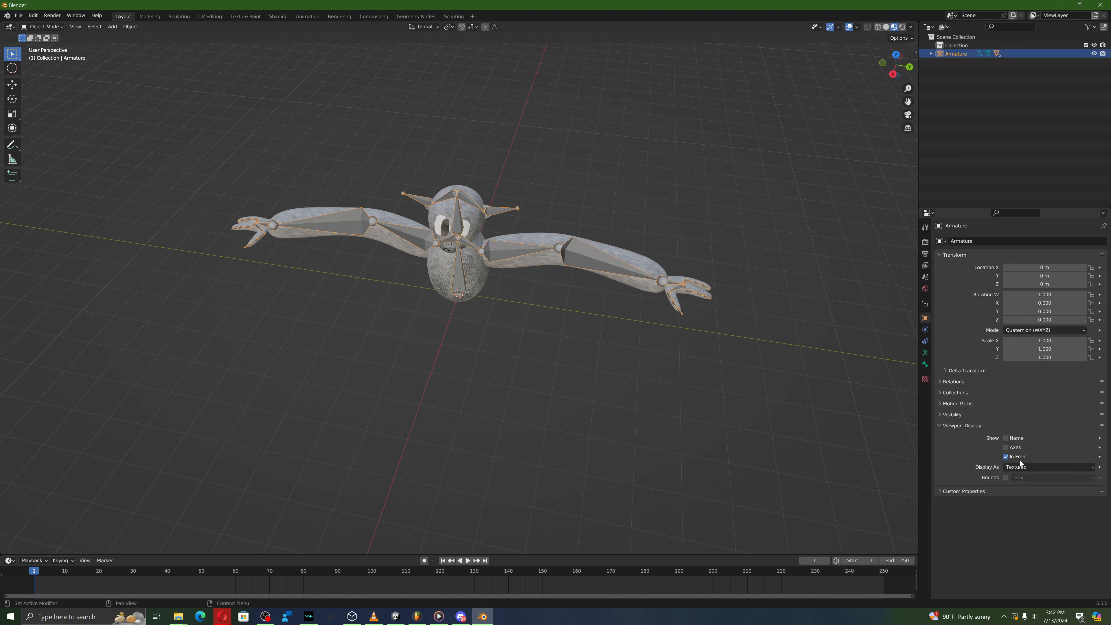
left_click(877, 413)
middle_click_drag(814, 373, 803, 322)
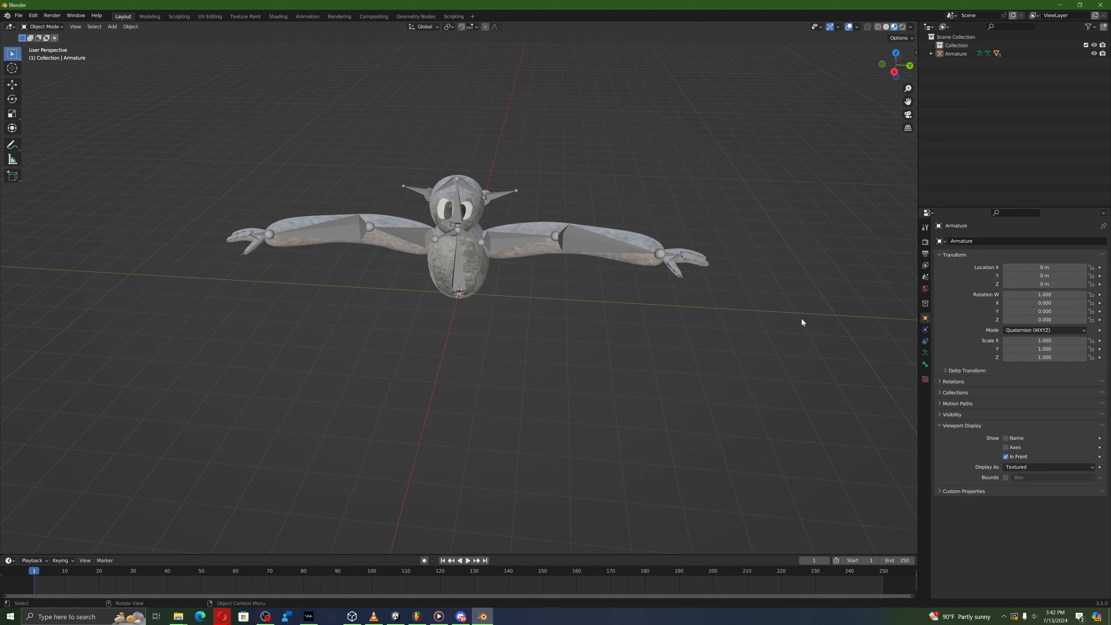
Step: Put the arms mesh in Sculpt Mode and configure the Inflate/Deflate brush with 500 px radius, 1.000 strength and X symmetry
left_click(505, 244)
left_click(37, 25)
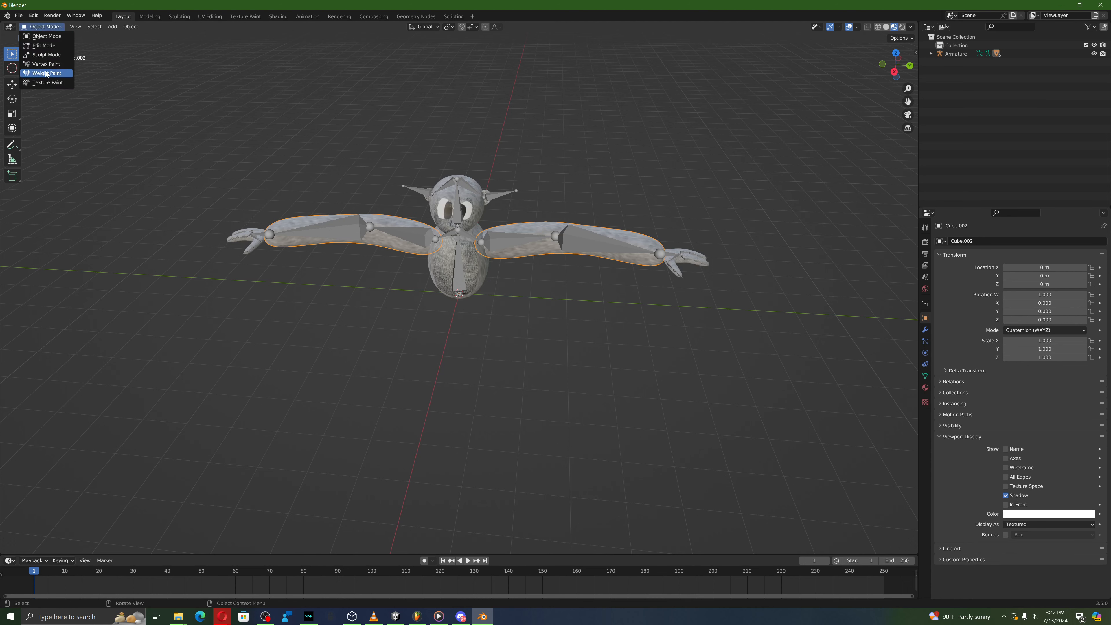
left_click(79, 51)
left_click(42, 26)
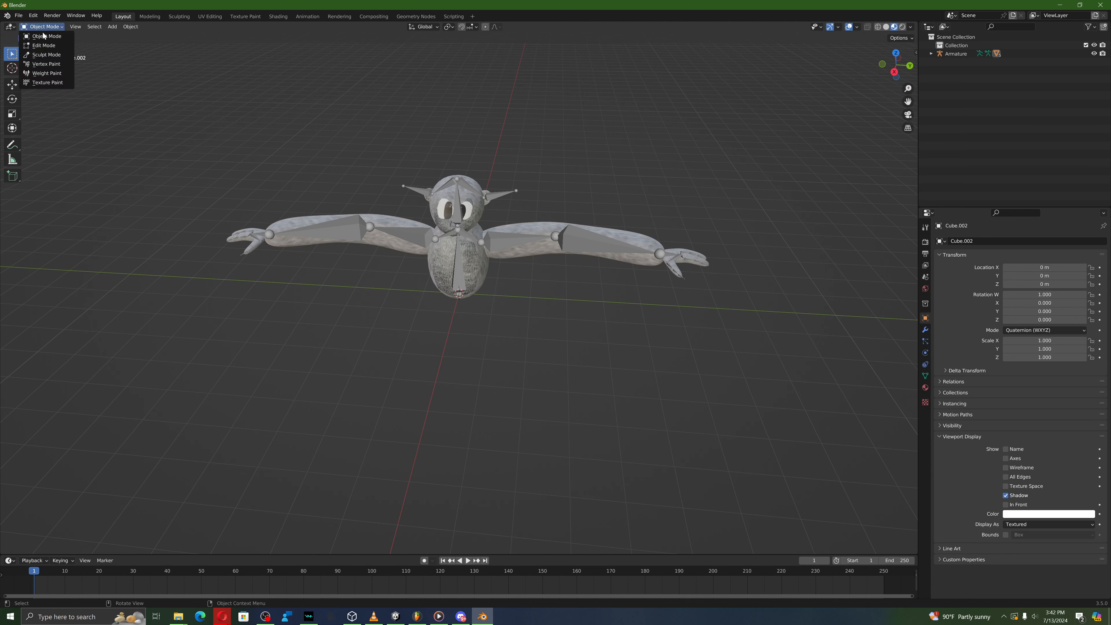
left_click(46, 55)
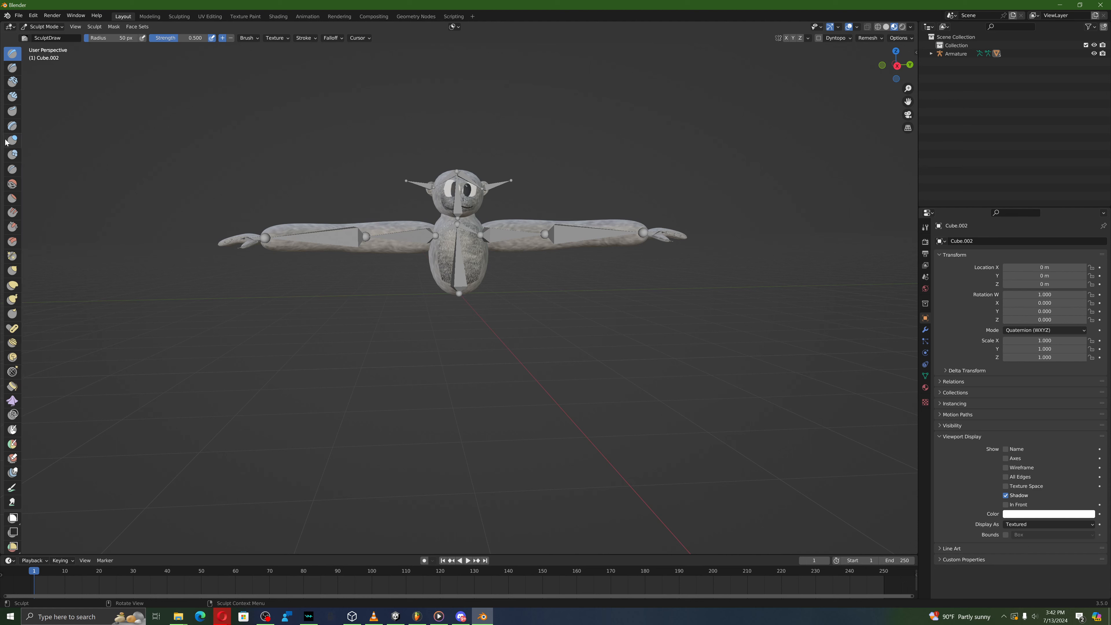
left_click(897, 66)
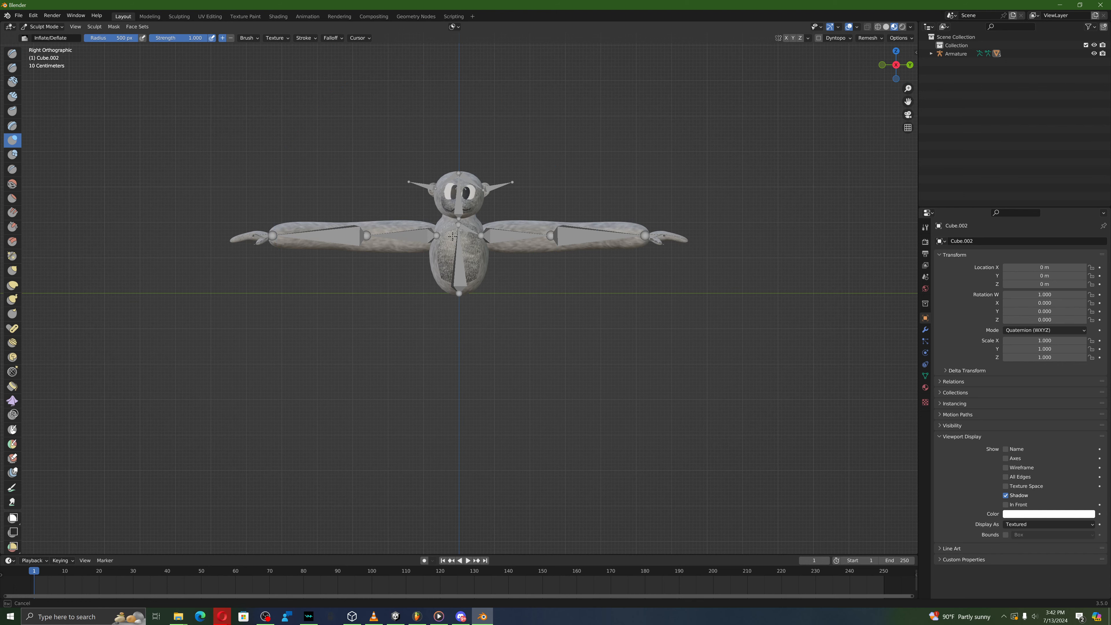
middle_click_drag(452, 236, 752, 63)
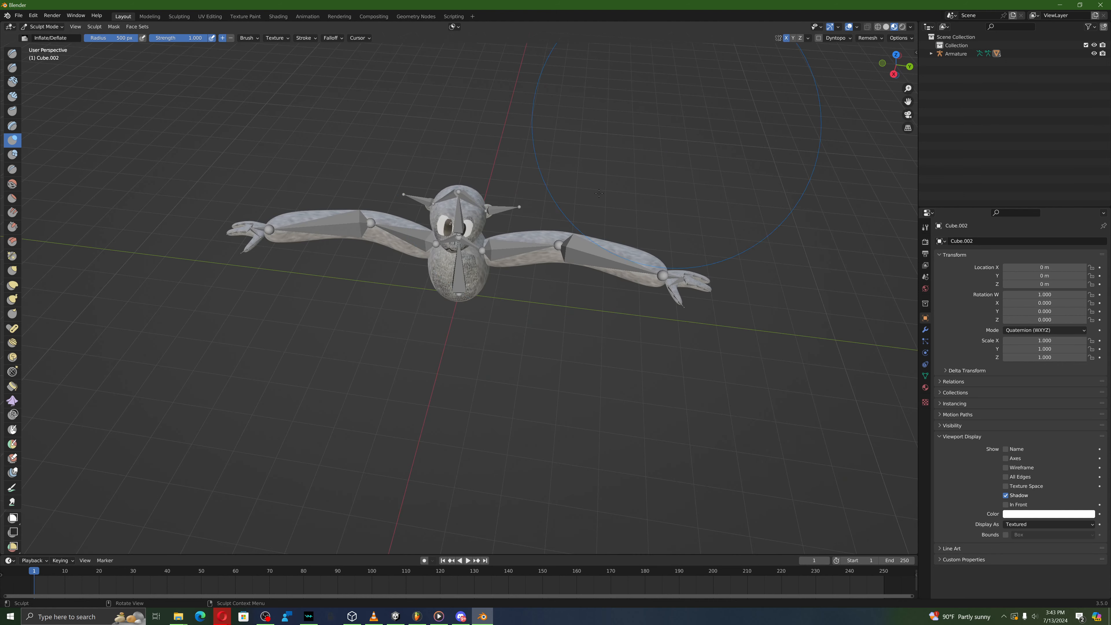
Step: Try inflating one of the monkey's arms with a long brush stroke, and undo the stroke
left_click_drag(514, 203, 621, 254)
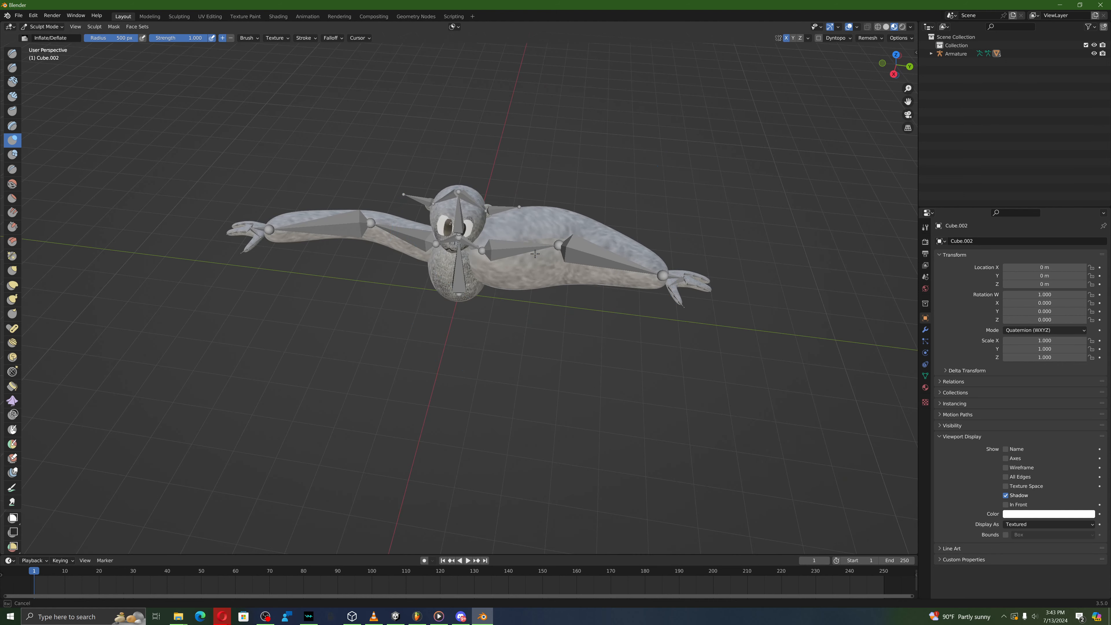
left_click(33, 15)
left_click(39, 26)
middle_click_drag(455, 237, 477, 212)
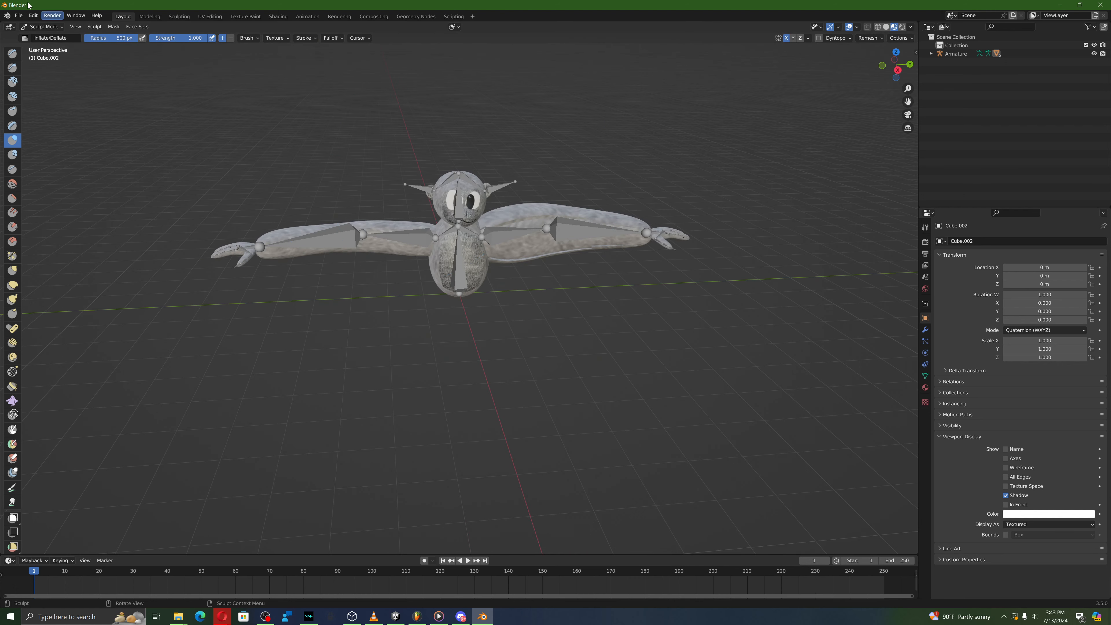
left_click(33, 15)
left_click(43, 26)
middle_click_drag(794, 302, 779, 305)
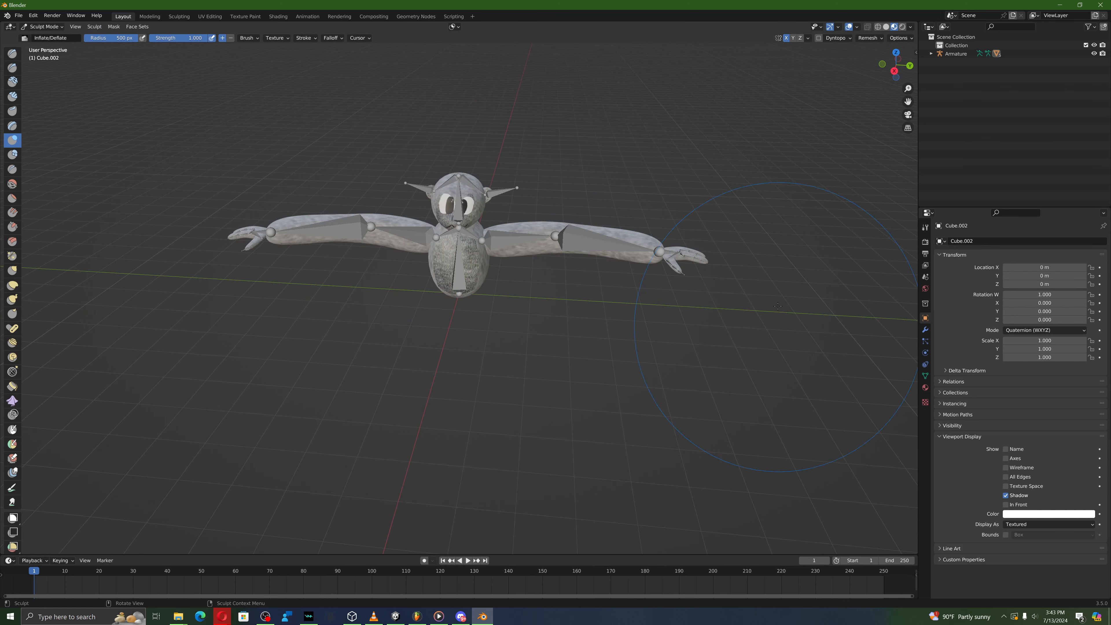
Step: Inflate both of the monkey's upper arms with short Inflate/Deflate brush strokes to make them thicker
left_click_drag(518, 240, 523, 256)
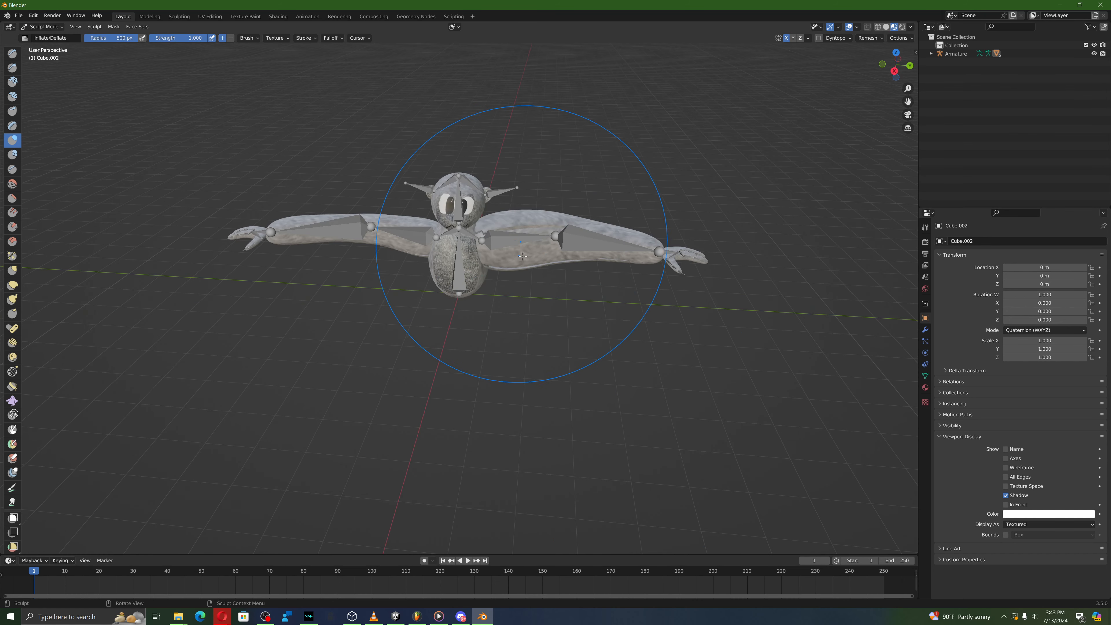
middle_click_drag(523, 257, 552, 251)
left_click(377, 246)
middle_click_drag(377, 245, 367, 242)
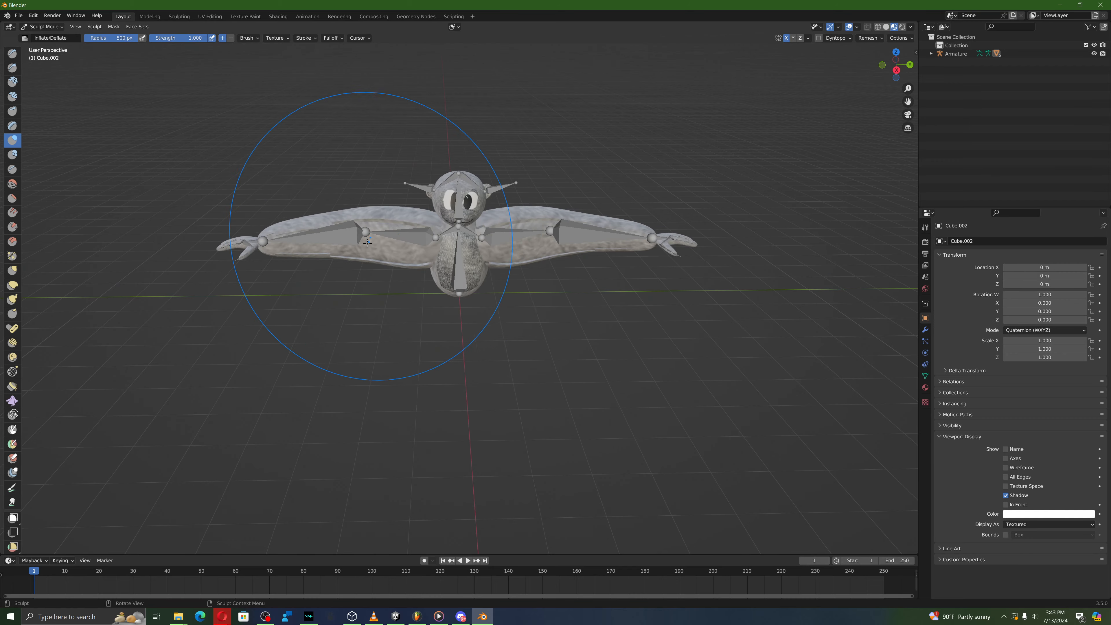
mouse_move(582, 262)
middle_mouse_down()
mouse_move(438, 240)
mouse_move(544, 240)
mouse_move(621, 315)
mouse_move(666, 387)
middle_mouse_up()
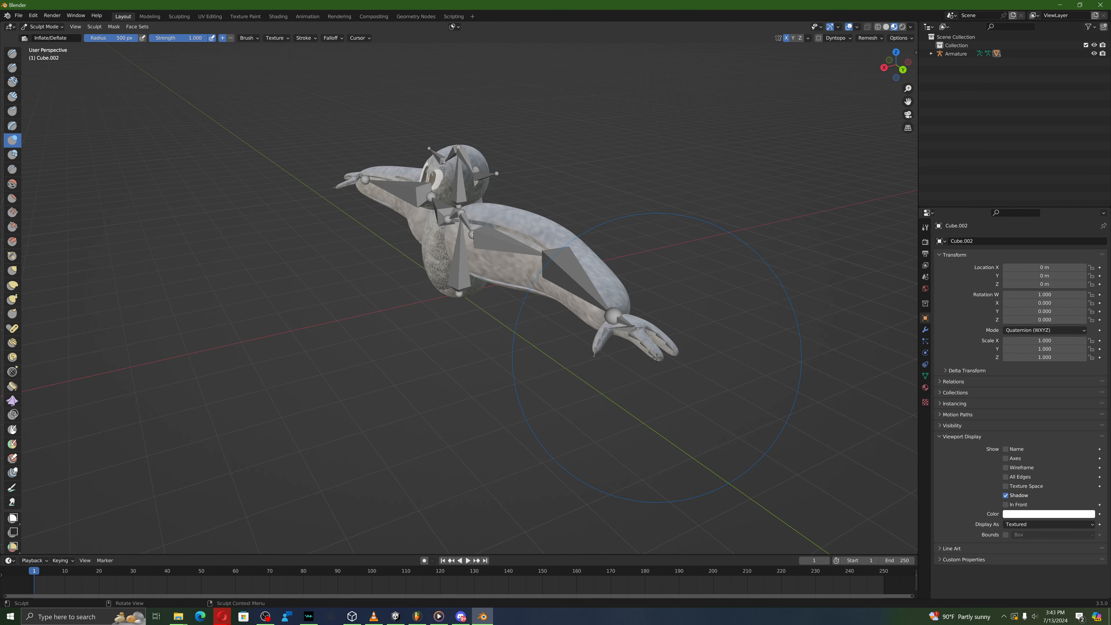
middle_click_drag(646, 350, 636, 300)
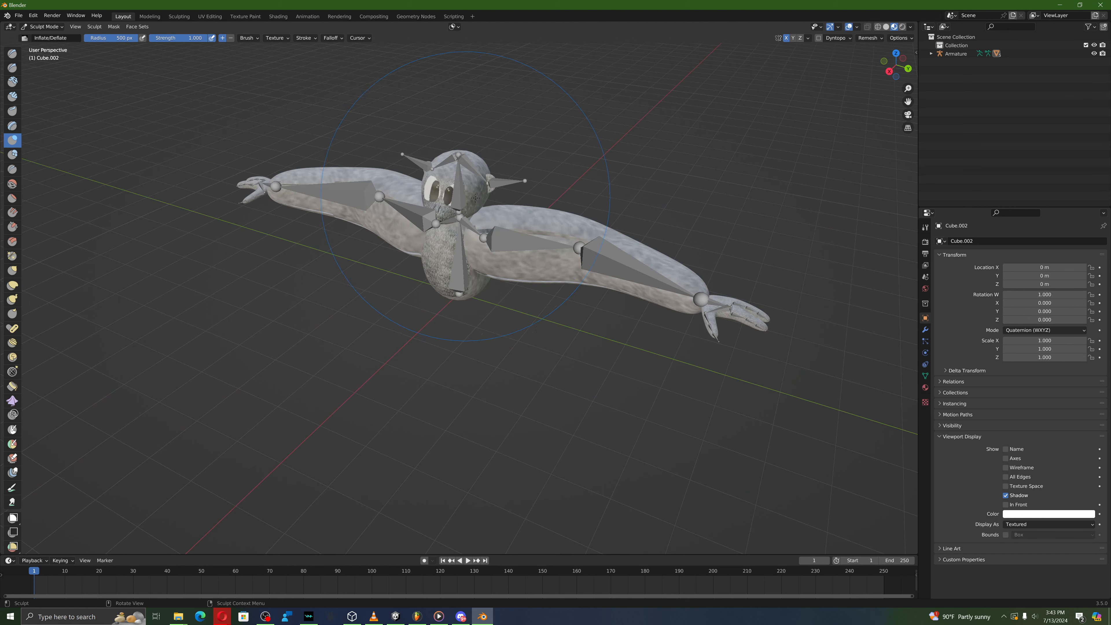
middle_click_drag(476, 198, 453, 207)
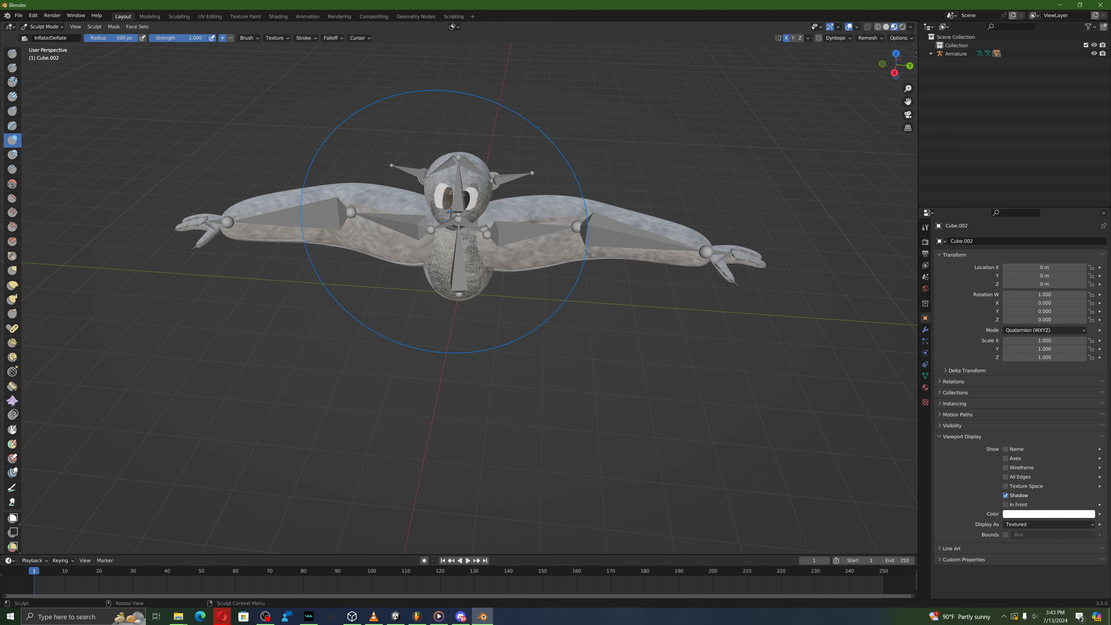
Step: Inflate the arms mesh around the shoulders and chest, and check the bulk from several sides
left_click_drag(454, 207, 450, 222)
mouse_move(450, 223)
middle_mouse_down()
mouse_move(507, 205)
mouse_move(496, 178)
mouse_move(532, 174)
middle_mouse_up()
scroll(437, 186, "up", 1)
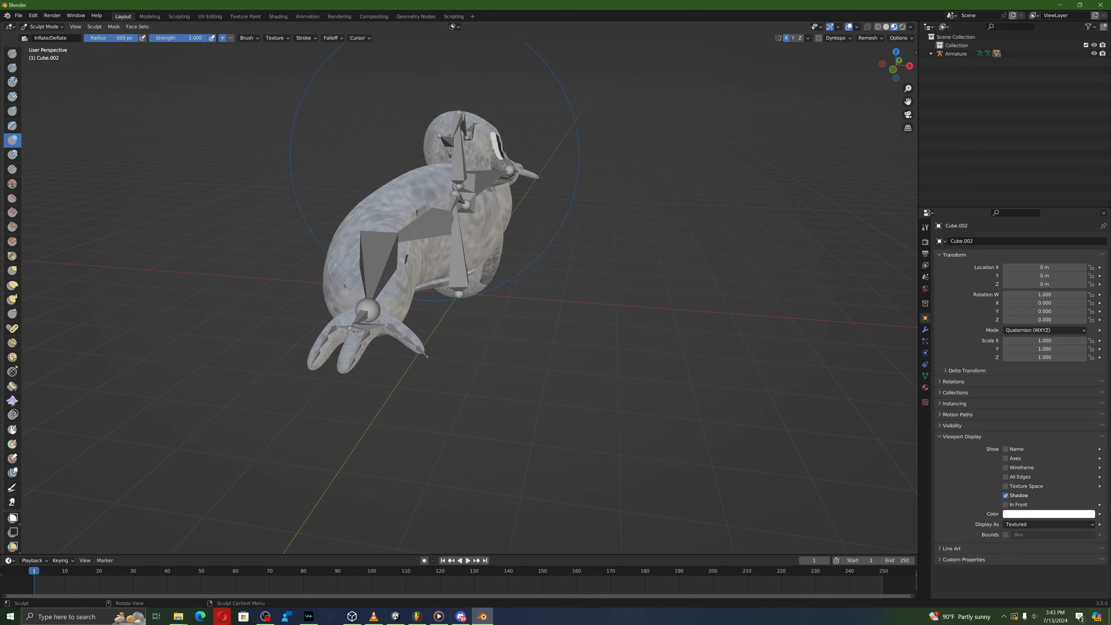
middle_click_drag(437, 195, 419, 201)
scroll(399, 149, "up", 2)
middle_click_drag(394, 145, 306, 140)
Step: Revert all arm sculpting by returning to the In Front entry in the undo history
left_click(32, 15)
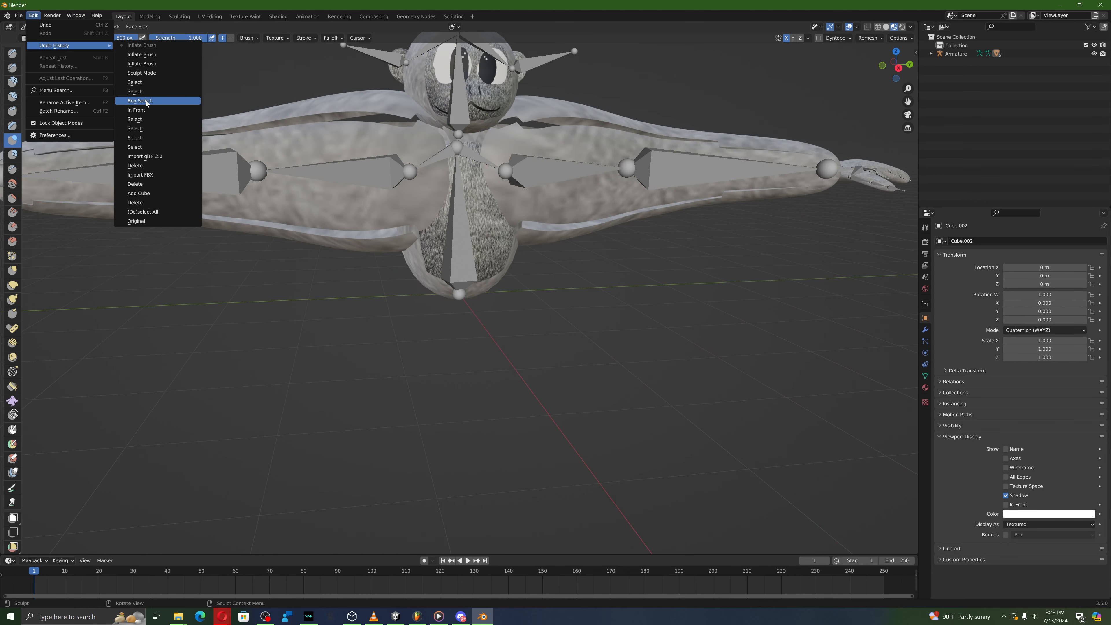
left_click(149, 110)
left_click(43, 27)
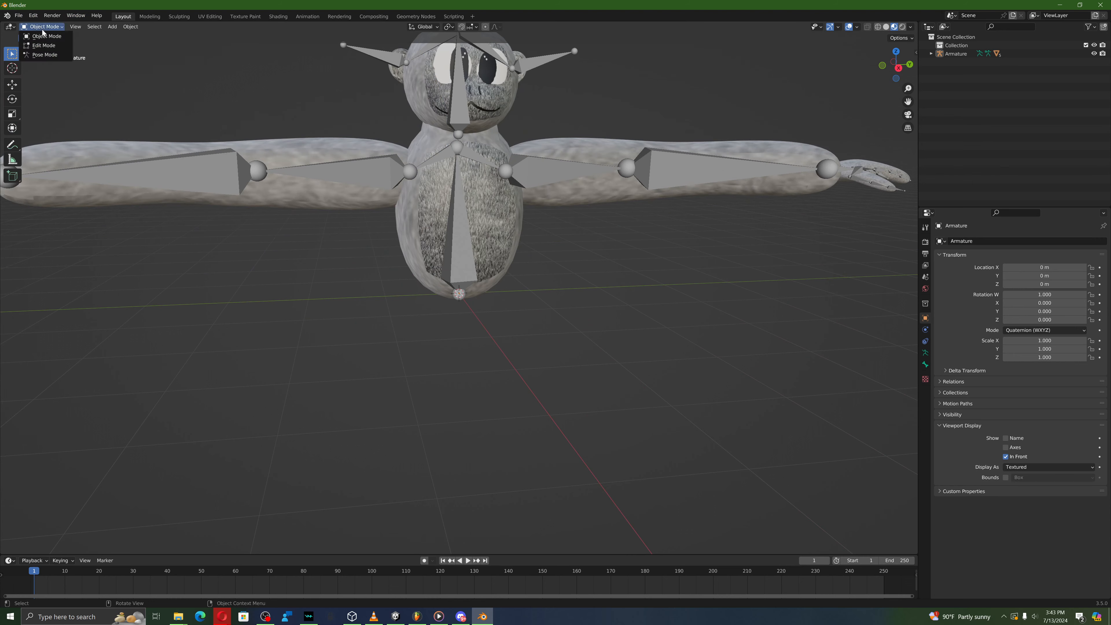
Step: Open the monkey's head mesh in Edit Mode with face selection active
left_click(436, 108)
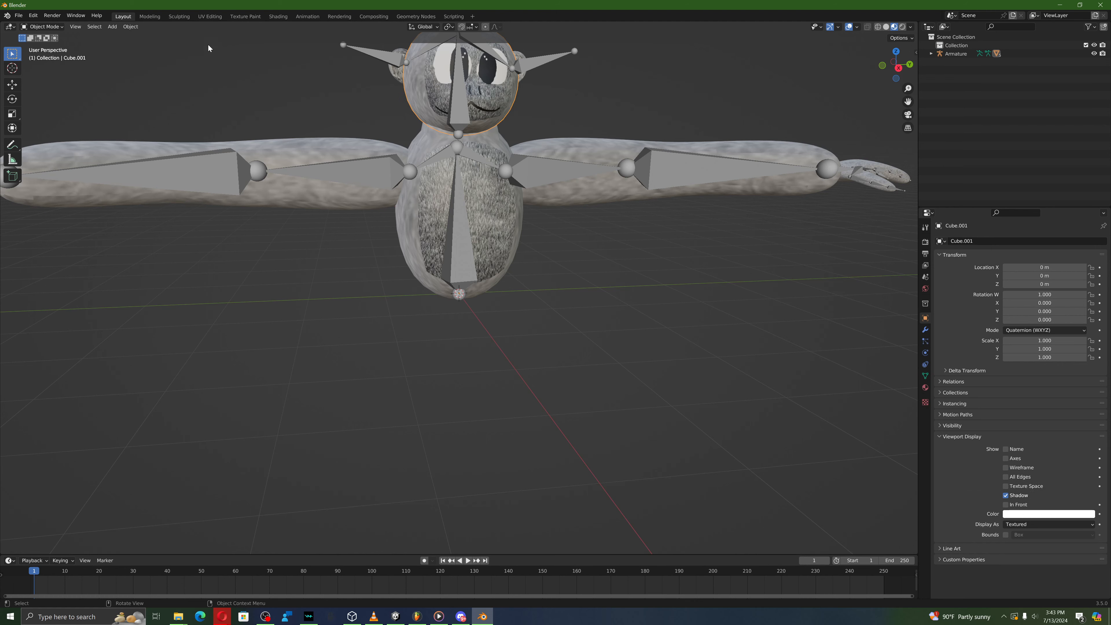
left_click(49, 29)
left_click(63, 46)
middle_click_drag(281, 93, 341, 98)
right_click(149, 115)
middle_click_drag(454, 218, 366, 229)
right_click(365, 229)
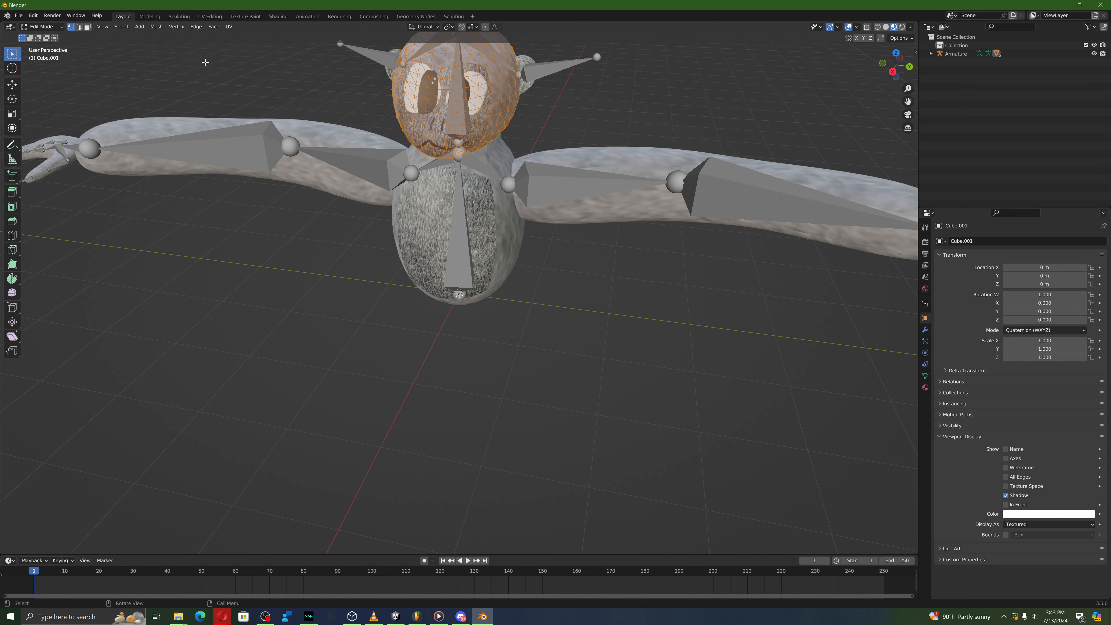
left_click(85, 26)
middle_click_drag(230, 99, 454, 141)
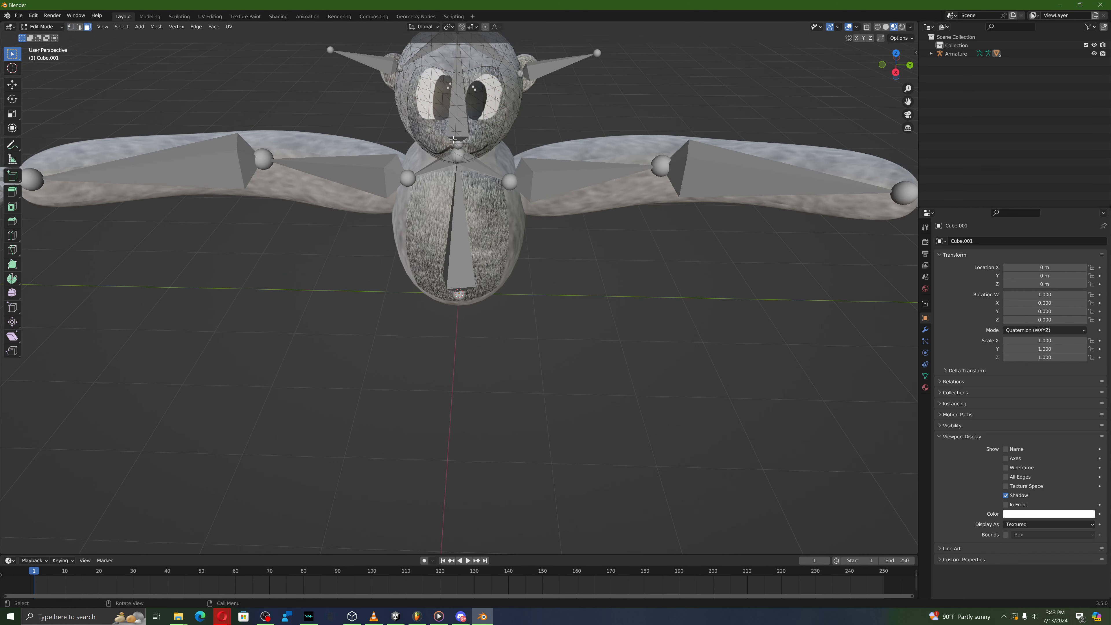
Step: Convert all of the head's faces from triangles to quads and clear the selection
right_click(479, 145)
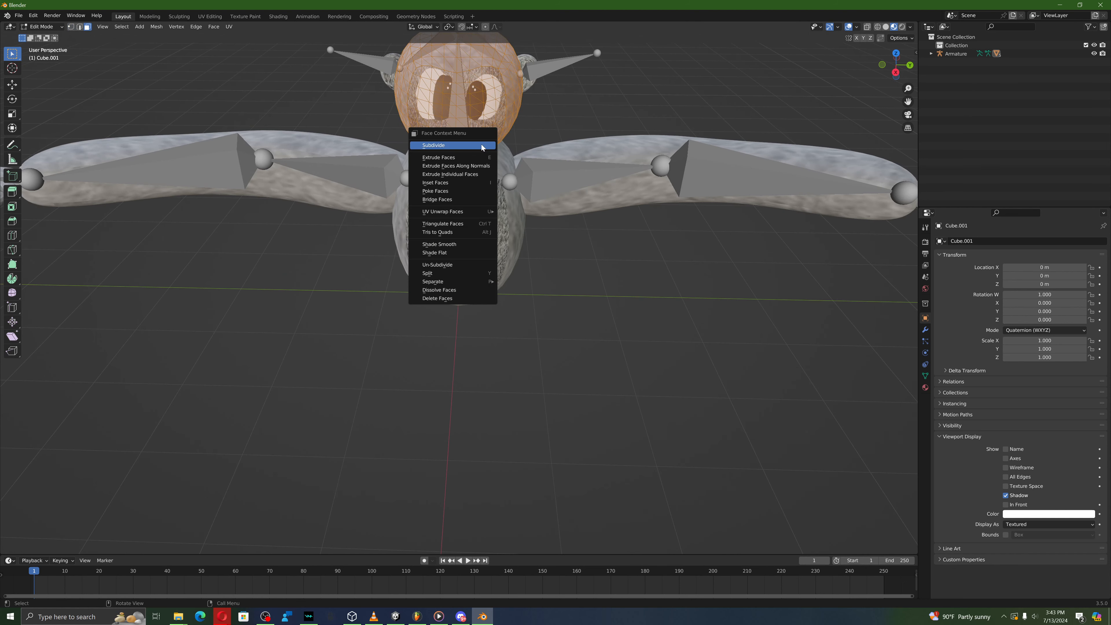
left_click(471, 233)
left_click(305, 257)
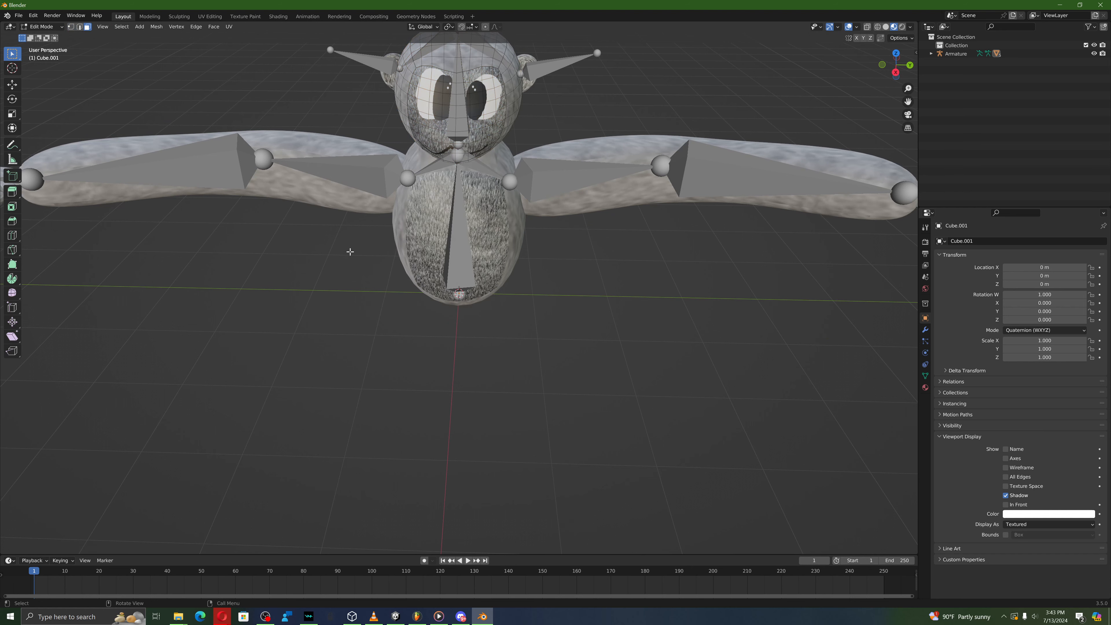
Step: Select the faces around the monkey's mouth and extrude them about 0.07 m into the head
middle_click_drag(349, 250, 586, 106)
left_click(473, 109, "ctrl")
key("e")
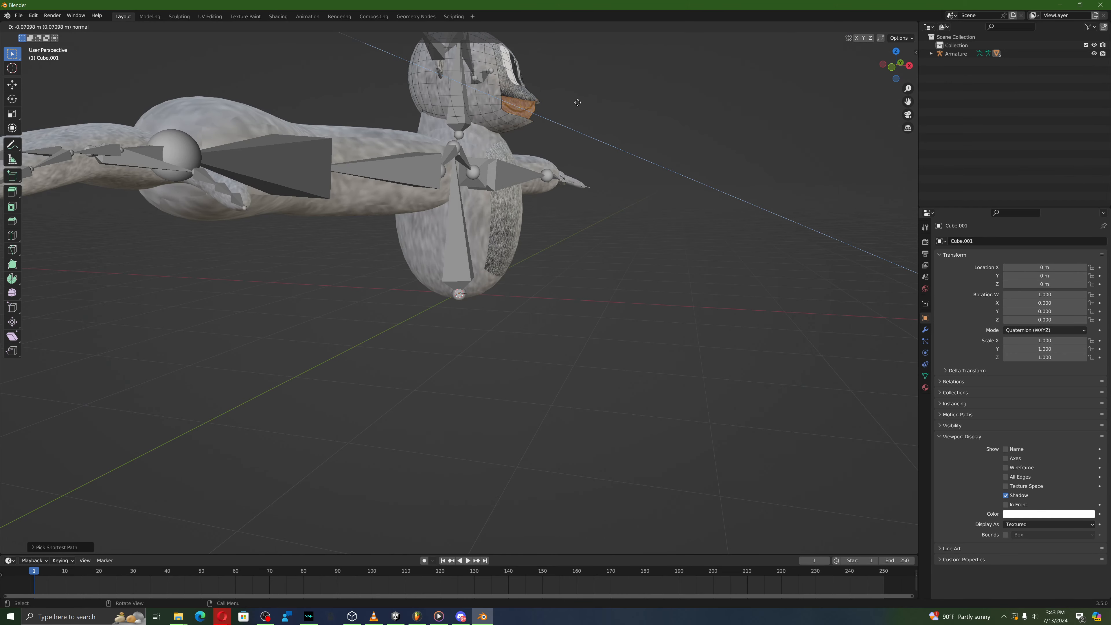
left_click(575, 102)
Step: Scale the extruded mouth faces along individual axes to shape the inside of the mouth
middle_click_drag(575, 102, 1, 157)
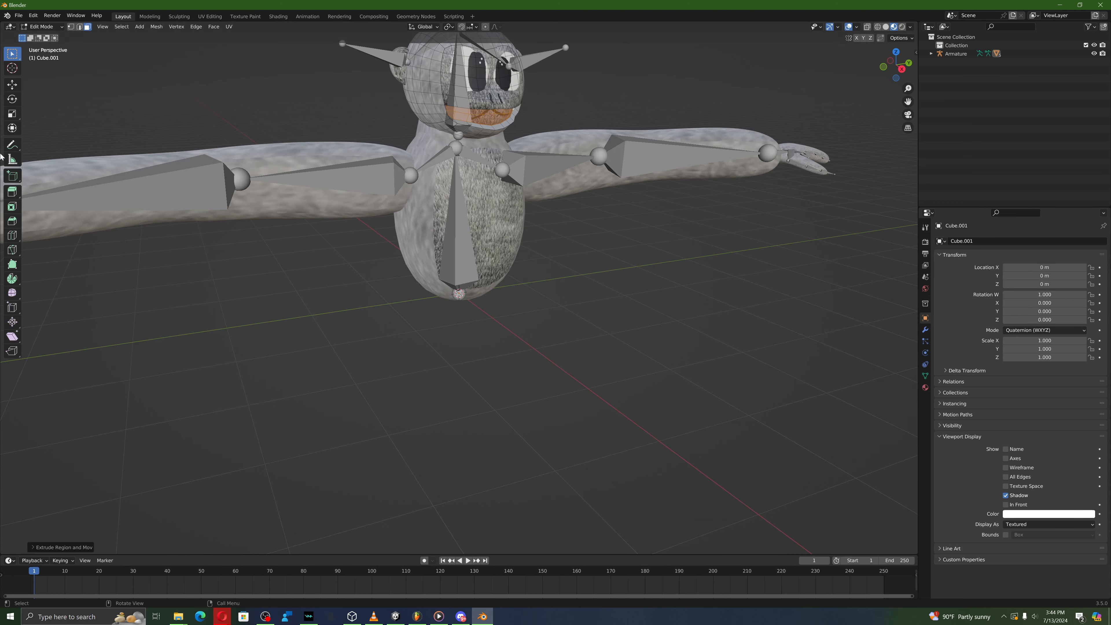
left_click(15, 111)
middle_click_drag(573, 184, 634, 192)
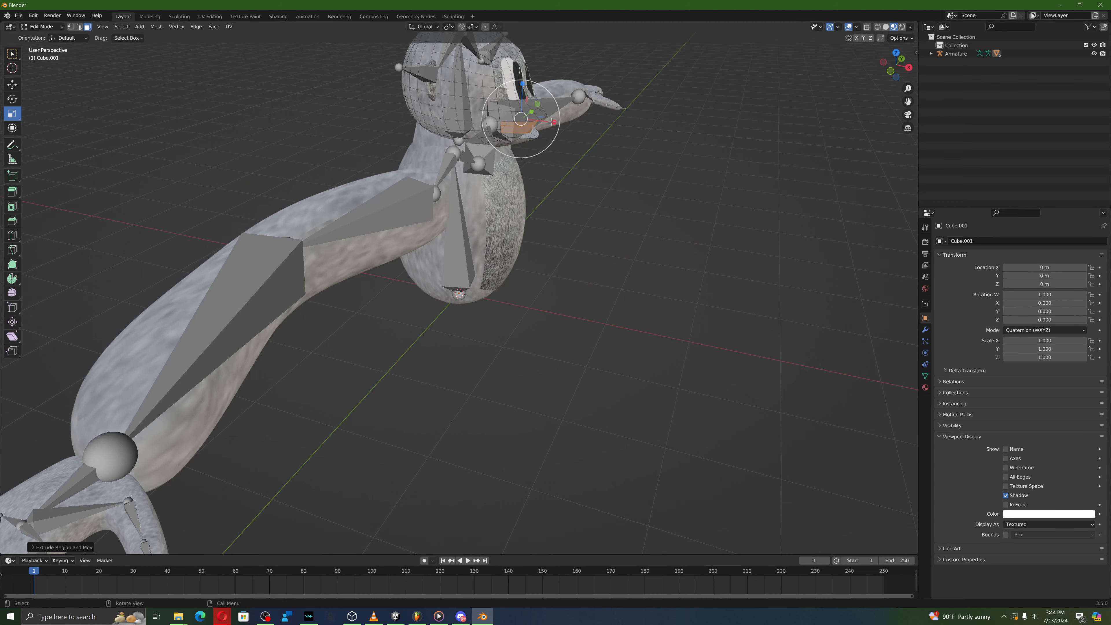
left_click_drag(552, 122, 525, 120)
middle_click_drag(488, 118, 333, 106)
left_click_drag(371, 112, 391, 111)
Step: Move the inner mouth faces slightly back into the head along the X axis
middle_click_drag(391, 110, 558, 111)
left_click(12, 91)
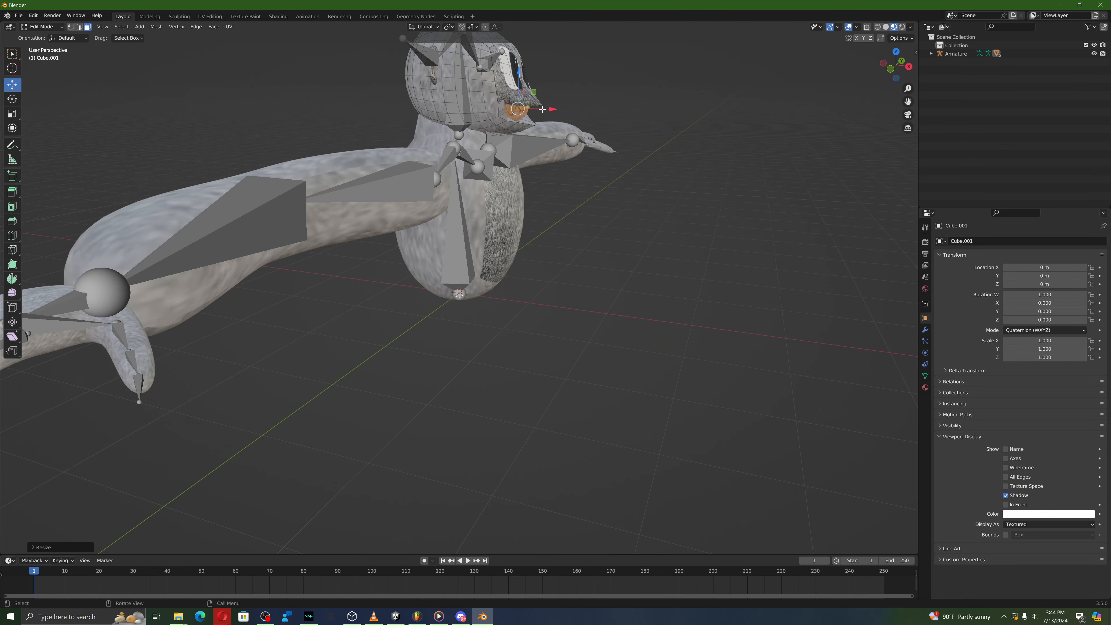
left_click_drag(542, 109, 540, 109)
Step: Select the faces below the mouth and try opening it by moving them down along the Z axis
middle_click_drag(540, 109, 567, 31)
left_click(511, 112, "ctrl")
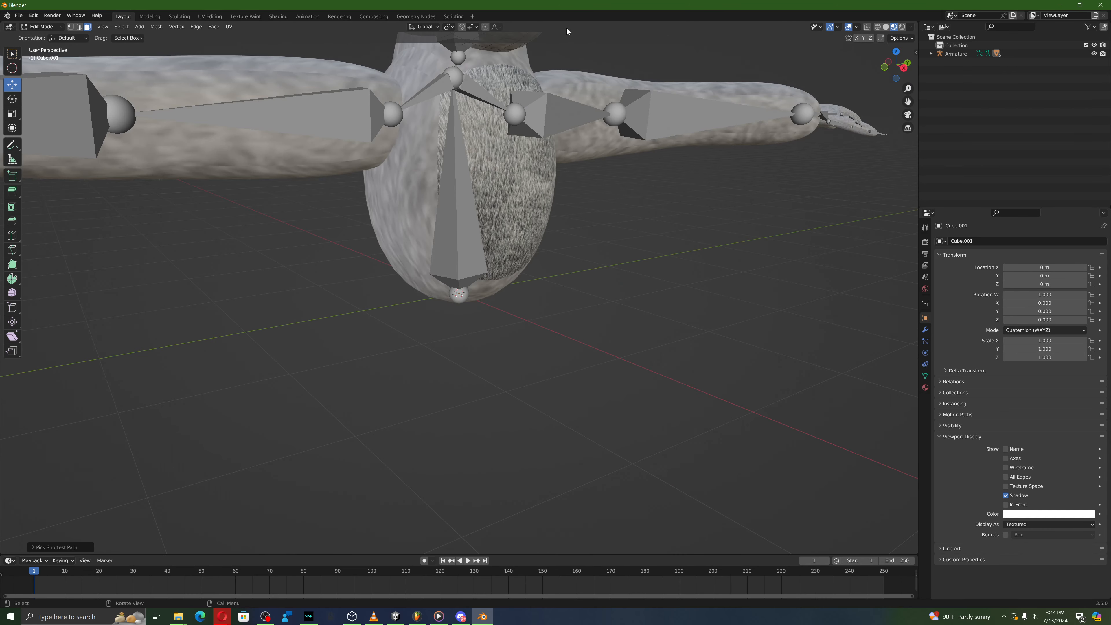
scroll(493, 104, "down", 3)
left_click_drag(494, 102, 496, 116)
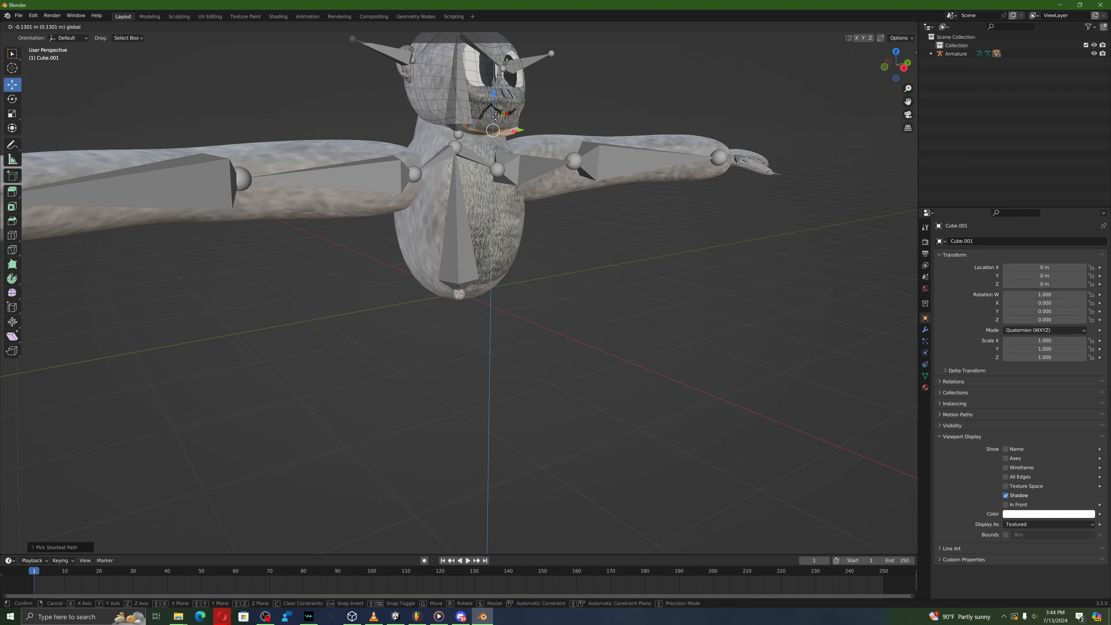
left_click_drag(492, 154, 490, 374)
right_click(490, 374)
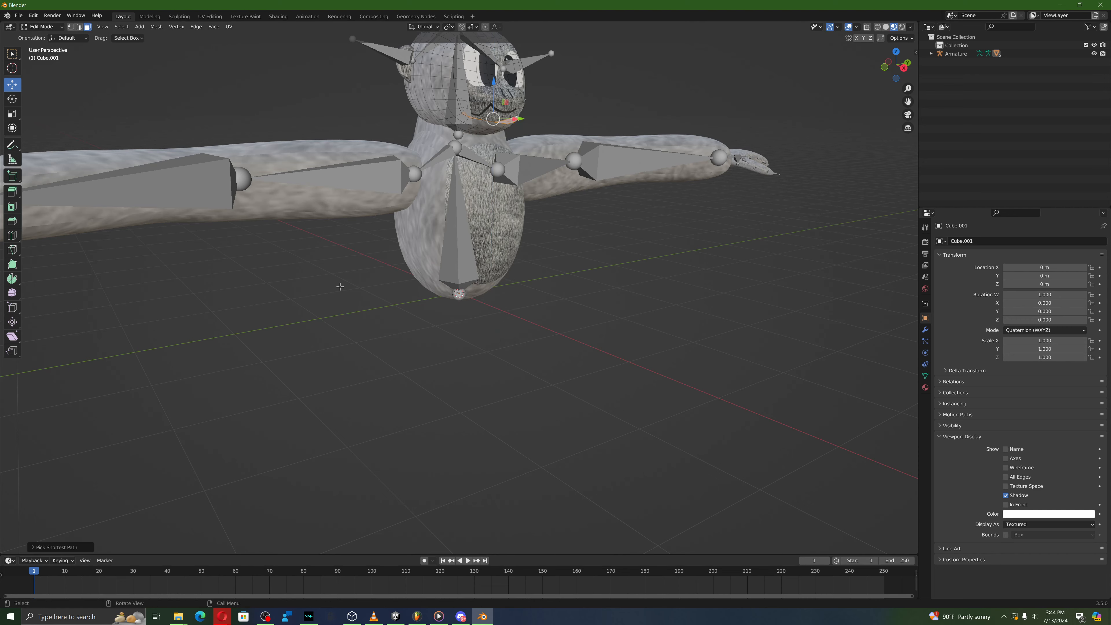
Step: Extend the face selection along the lower jaw beneath the mouth on both sides
mouse_move(322, 227)
middle_mouse_down()
mouse_move(288, 259)
mouse_move(292, 239)
mouse_move(322, 222)
middle_mouse_up()
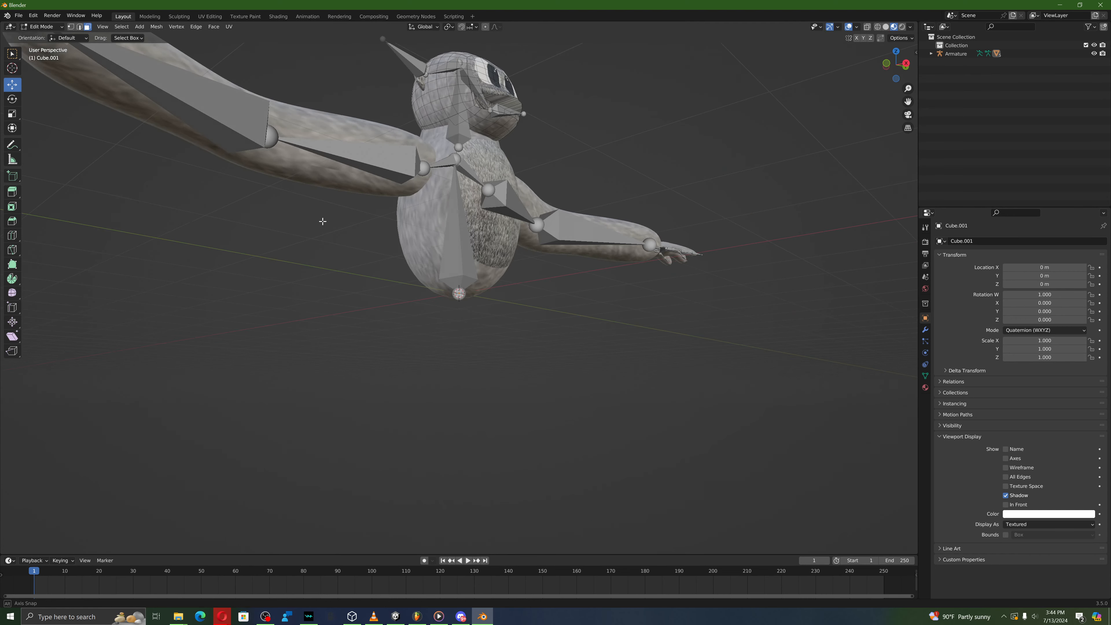
middle_click_drag(475, 110, 421, 127)
left_click(473, 109, "ctrl")
left_click(455, 118, "ctrl")
left_click(466, 159, "ctrl")
middle_click_drag(452, 90, 541, 58)
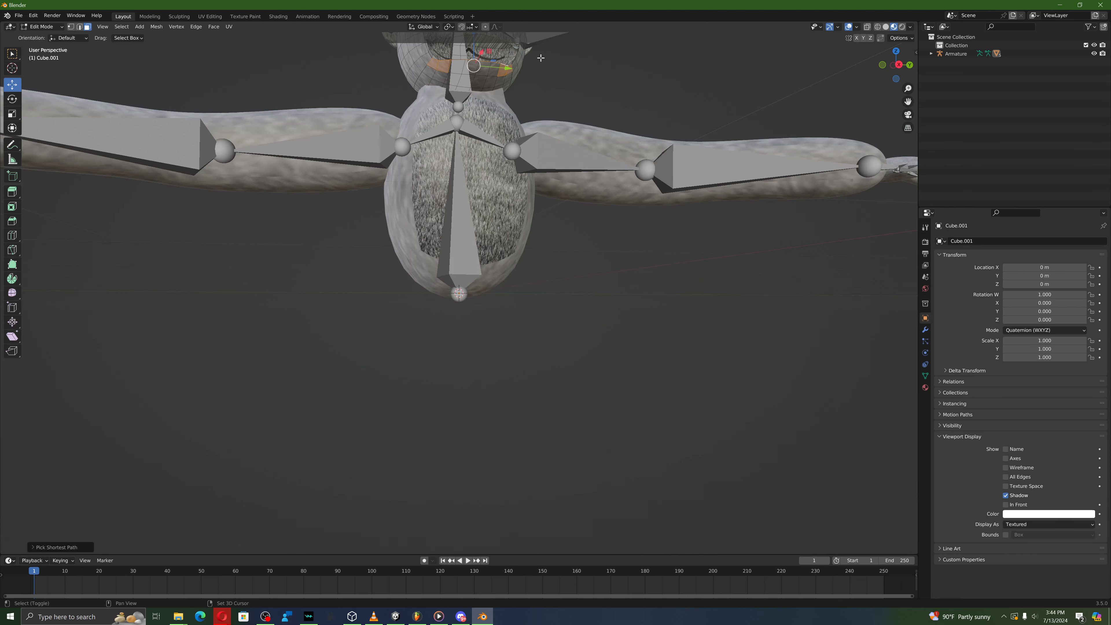
left_click(492, 74, "shift")
middle_click_drag(457, 69, 541, 87)
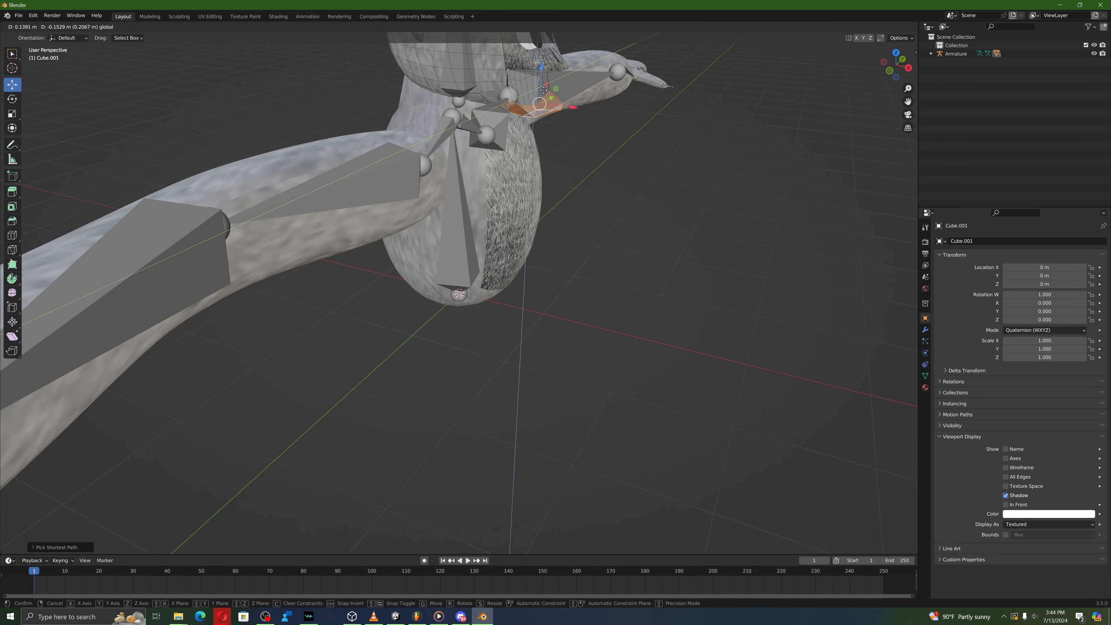
Step: Try opening the mouth by moving the lower jaw faces down and forward, including an additional move of a single face
left_click_drag(533, 77, 590, 220)
left_click(590, 228)
middle_click_drag(602, 228, 528, 251)
scroll(492, 253, "up", 1)
left_click_drag(560, 171, 646, 508)
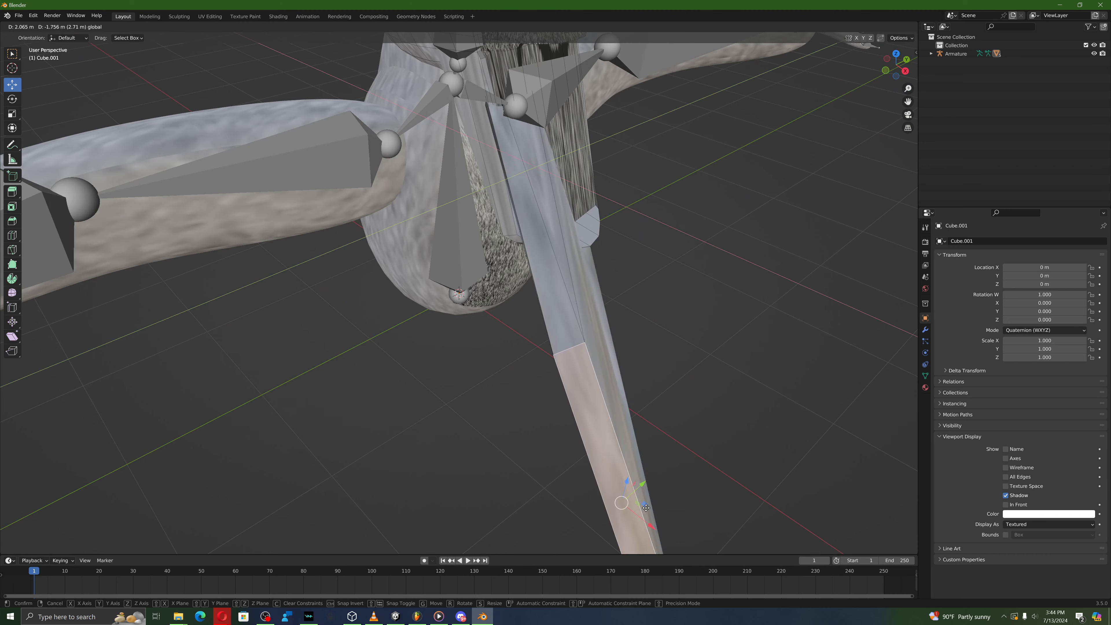
right_click(647, 508)
middle_click_drag(586, 461, 507, 453)
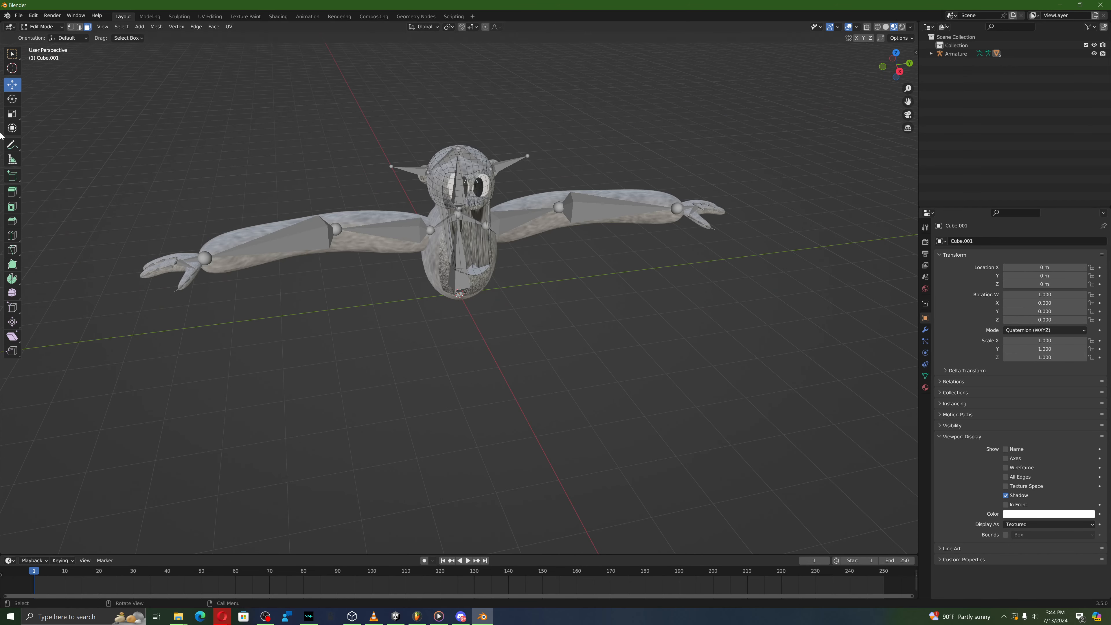
Step: Revert the head mesh through the undo history to the Select state before the lower jaw faces were moved
left_click(33, 15)
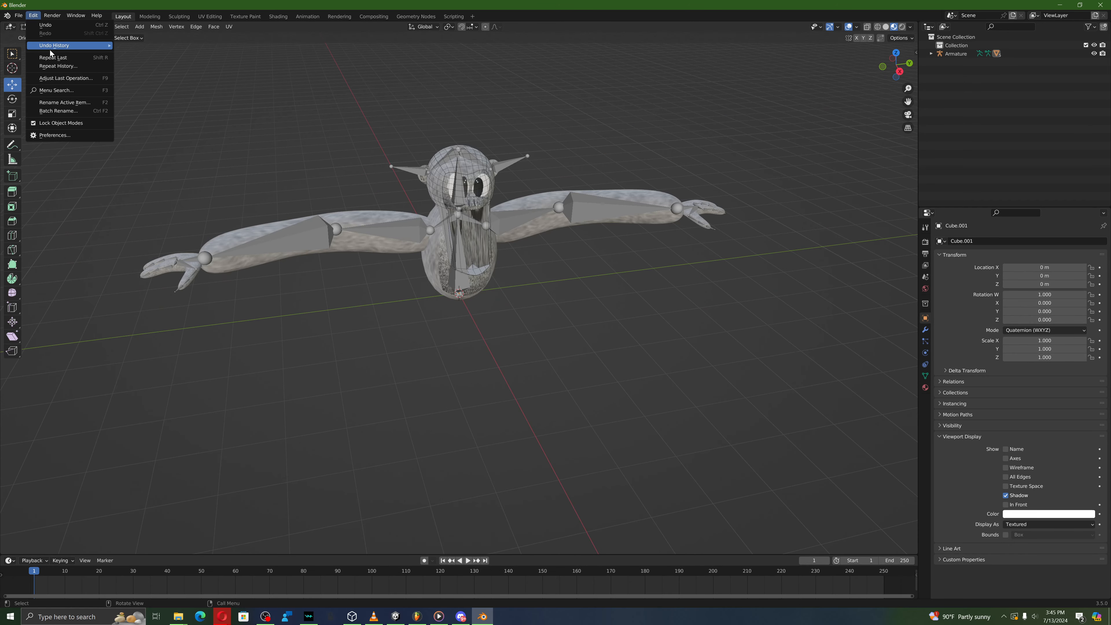
mouse_move(52, 46)
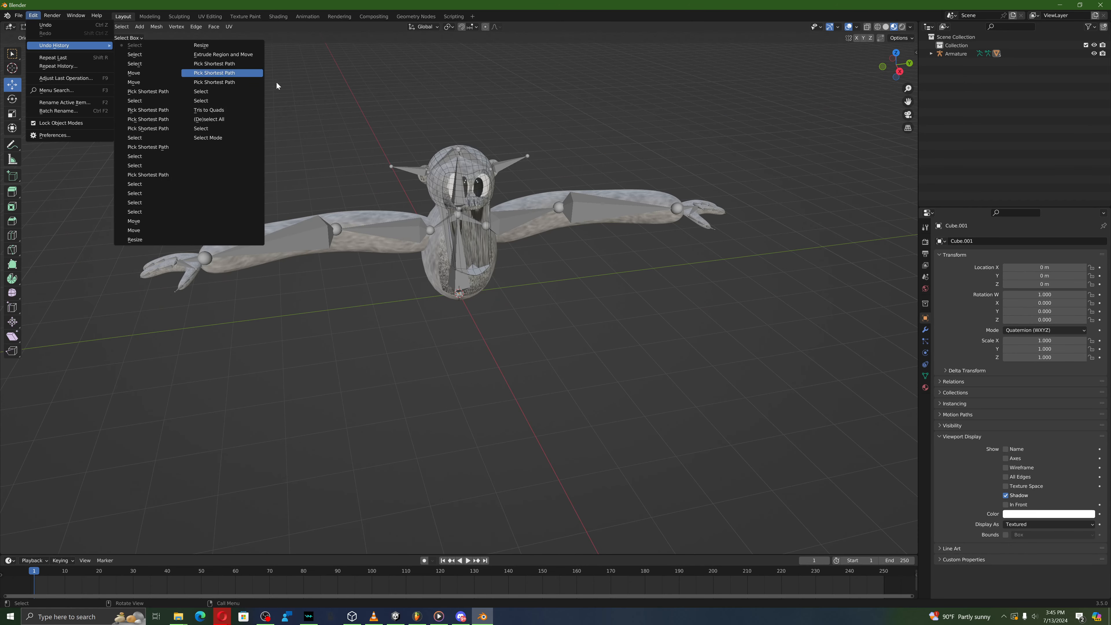
left_click(140, 184)
Step: Extrude the selected face at the monkey's mouth and resize the extruded part
middle_click_drag(274, 140, 489, 180)
key("w")
left_click(450, 159)
key("e")
left_click(502, 189)
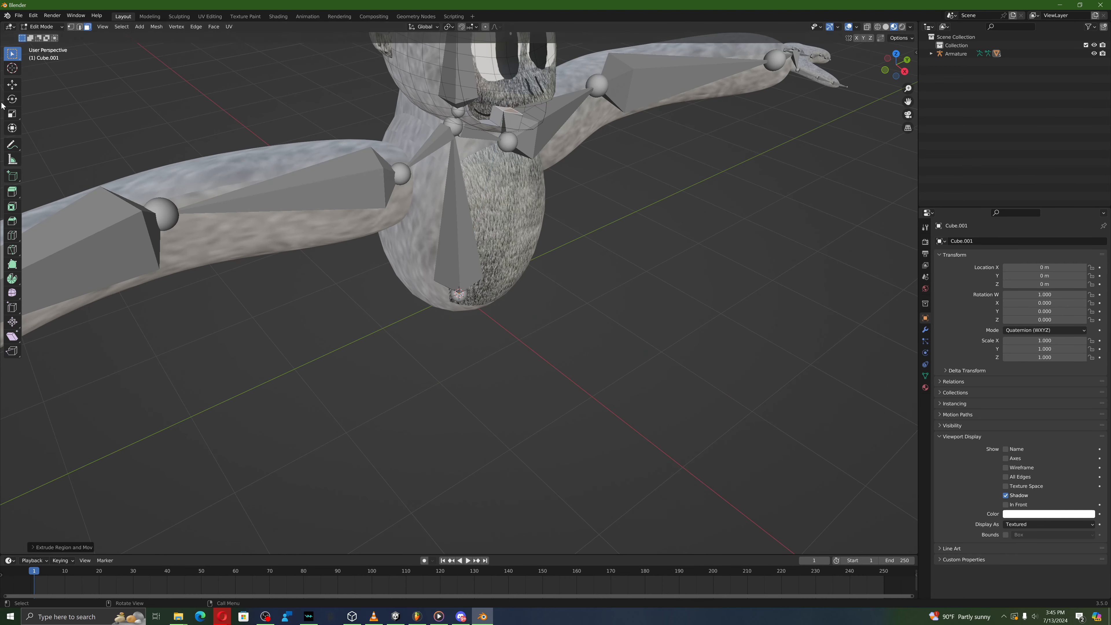
left_click(12, 114)
left_click_drag(539, 80, 539, 80)
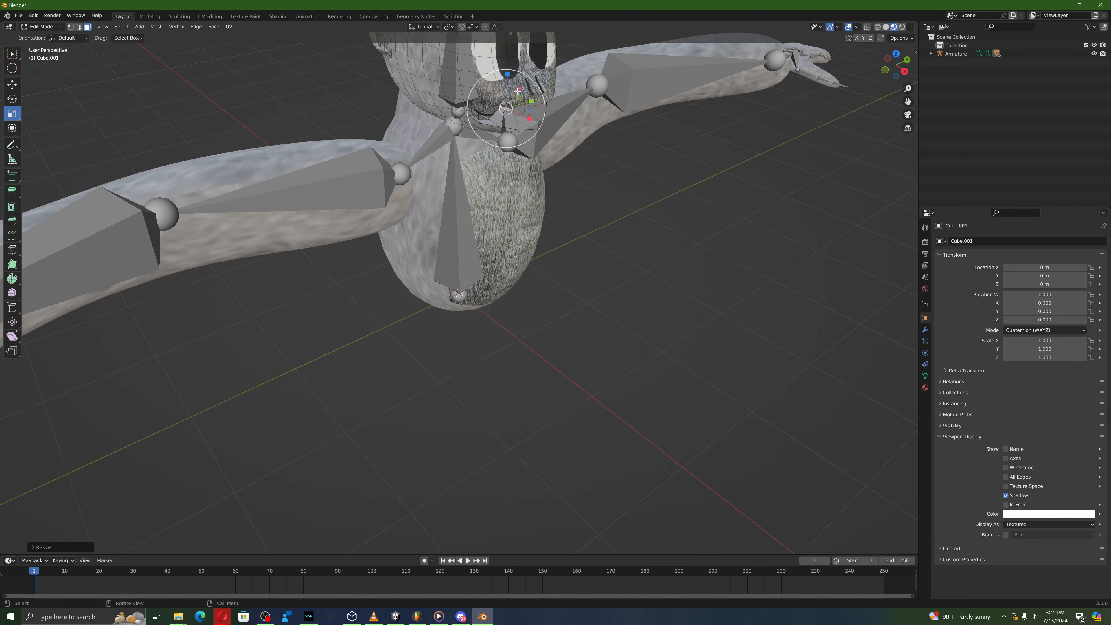
Step: Try another extrusion from the mouth face, undo it, and scale the selection instead
middle_click_drag(539, 80, 399, 104)
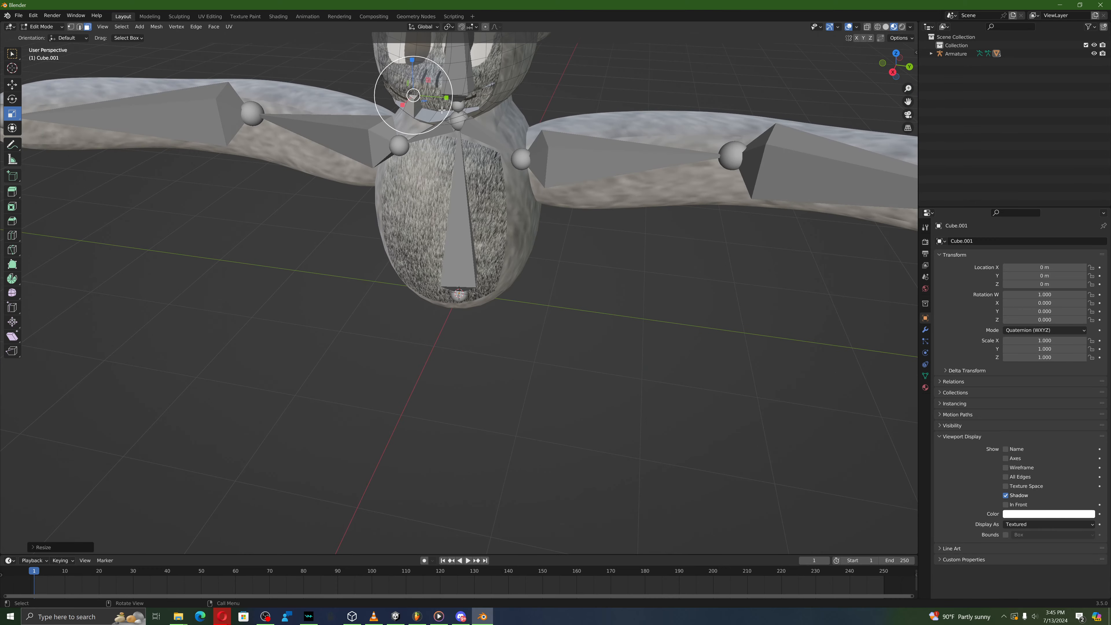
key("e")
key("Escape")
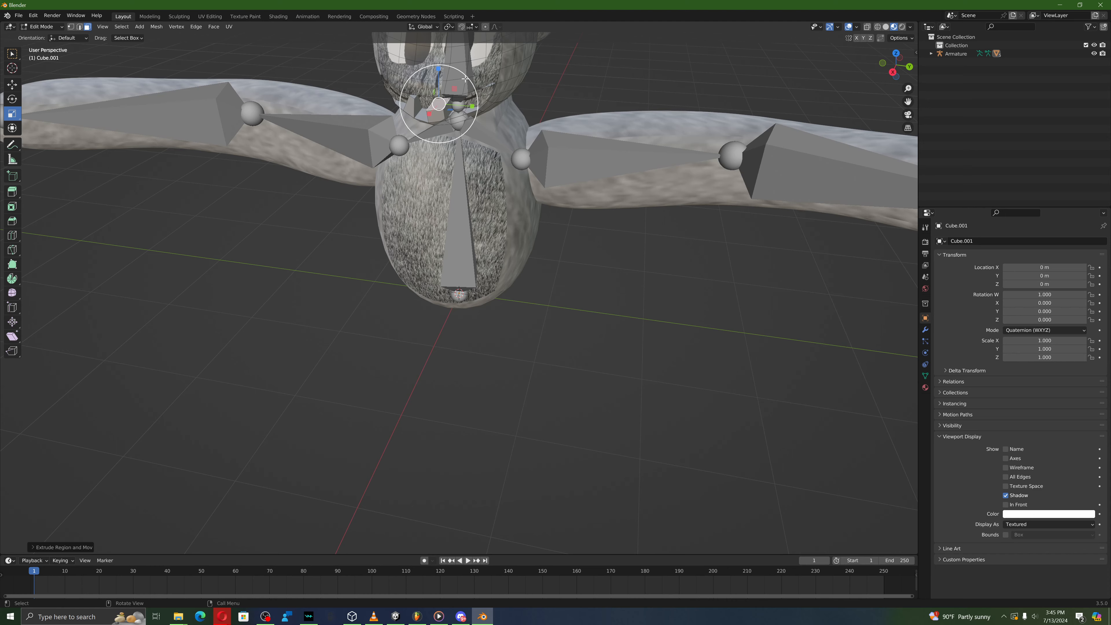
middle_click_drag(438, 101, 711, 48)
key("ctrl+z")
key("s")
left_click(490, 104)
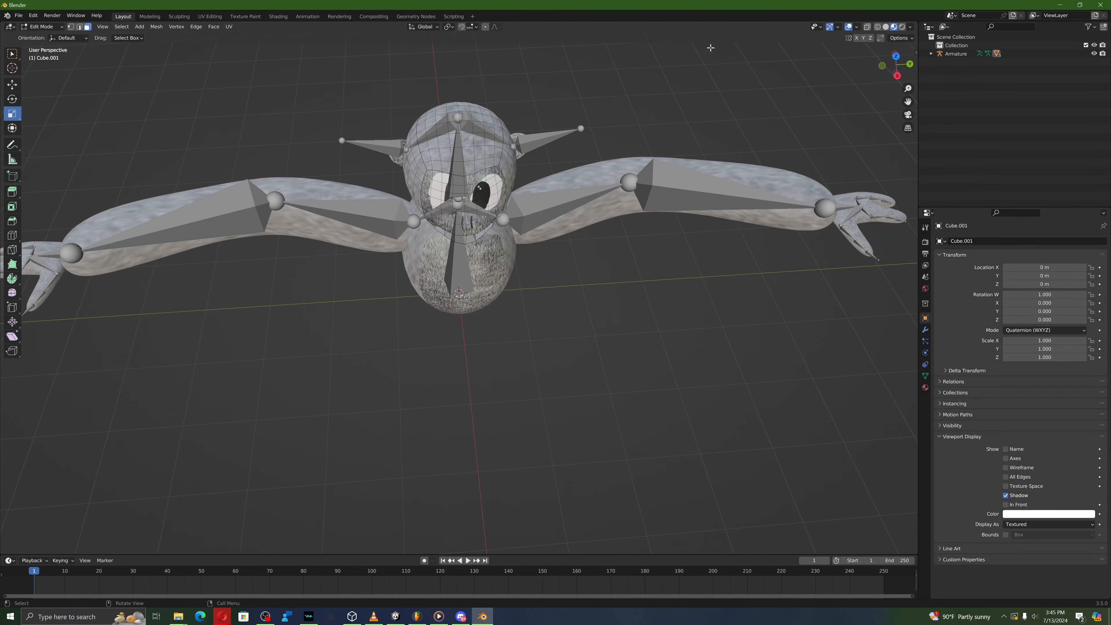
Step: Check the selected faces on top of the head from above and the front, restoring the selection after it is cleared
left_click(900, 55)
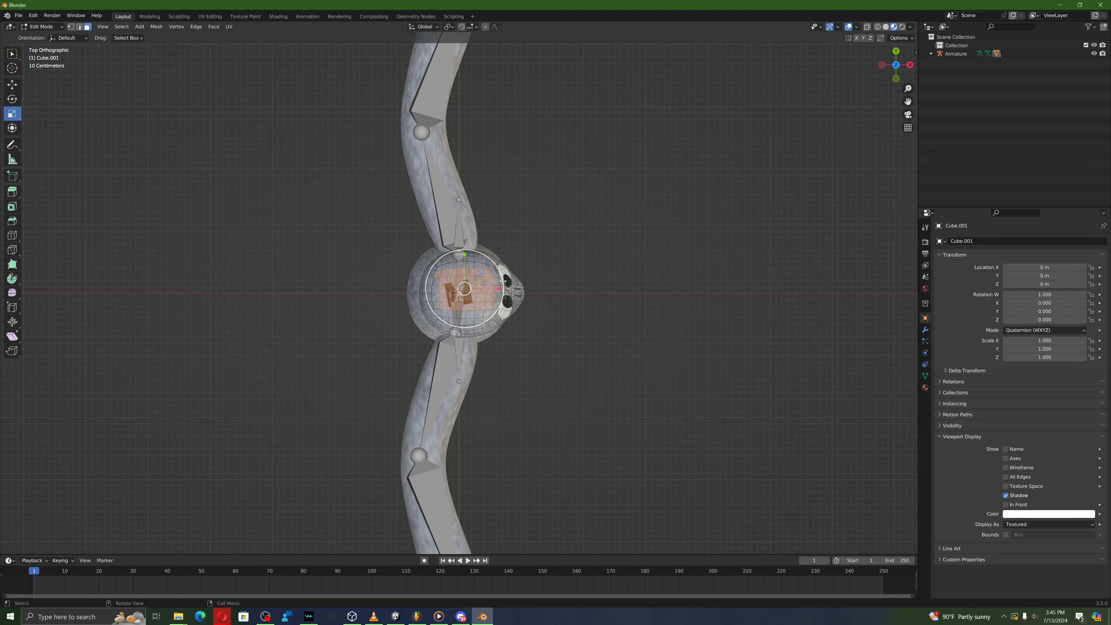
middle_click_drag(503, 280, 421, 194)
middle_click_drag(403, 165, 495, 132)
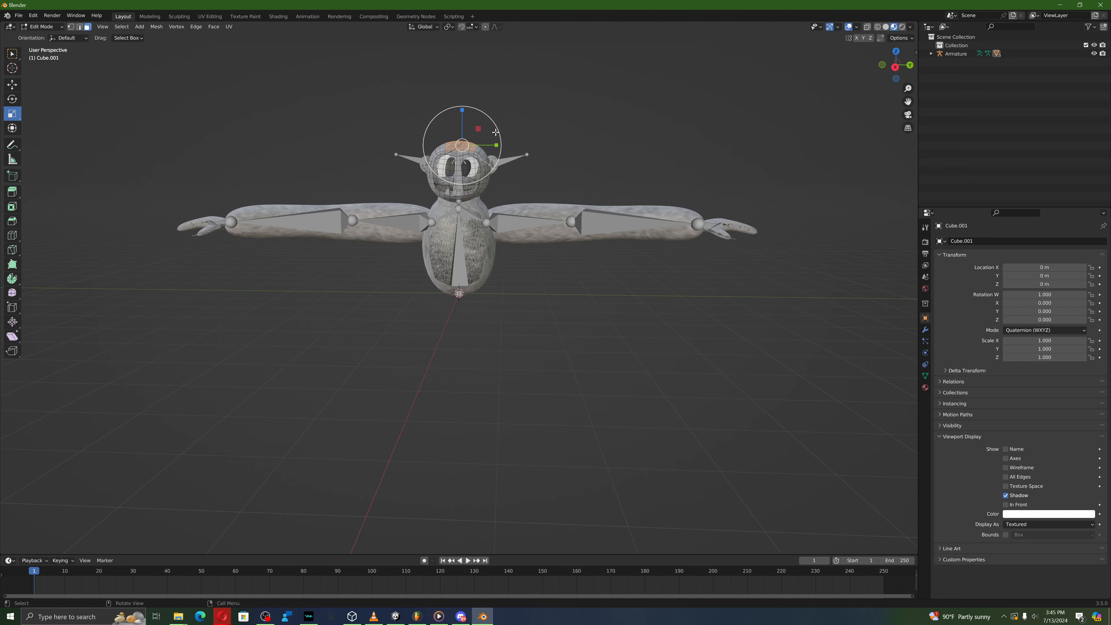
left_click(487, 109)
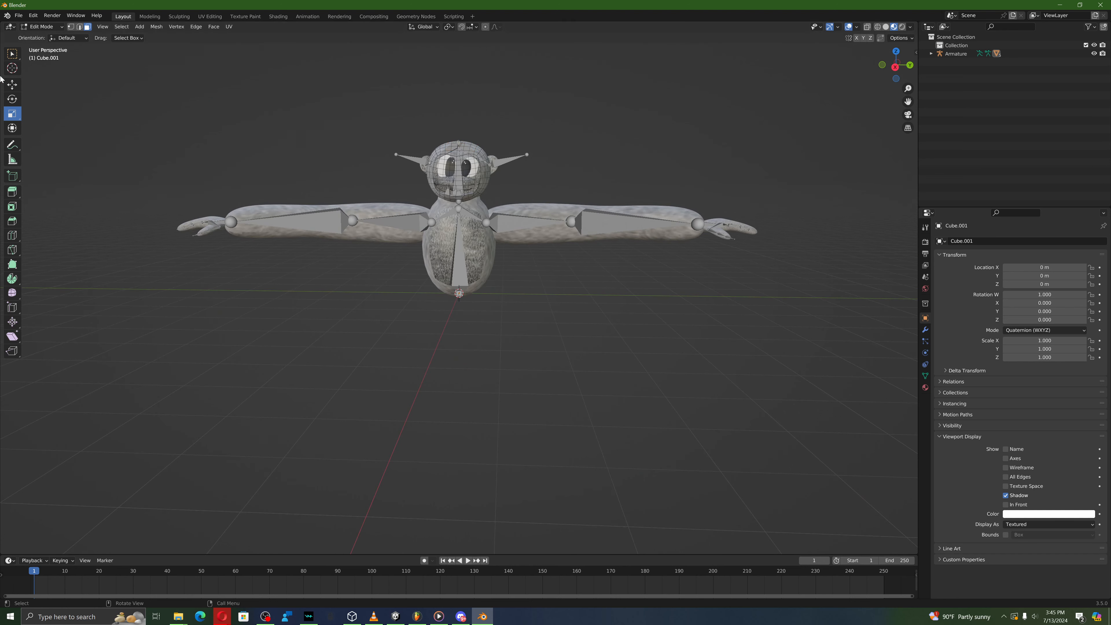
left_click(33, 16)
left_click(45, 29)
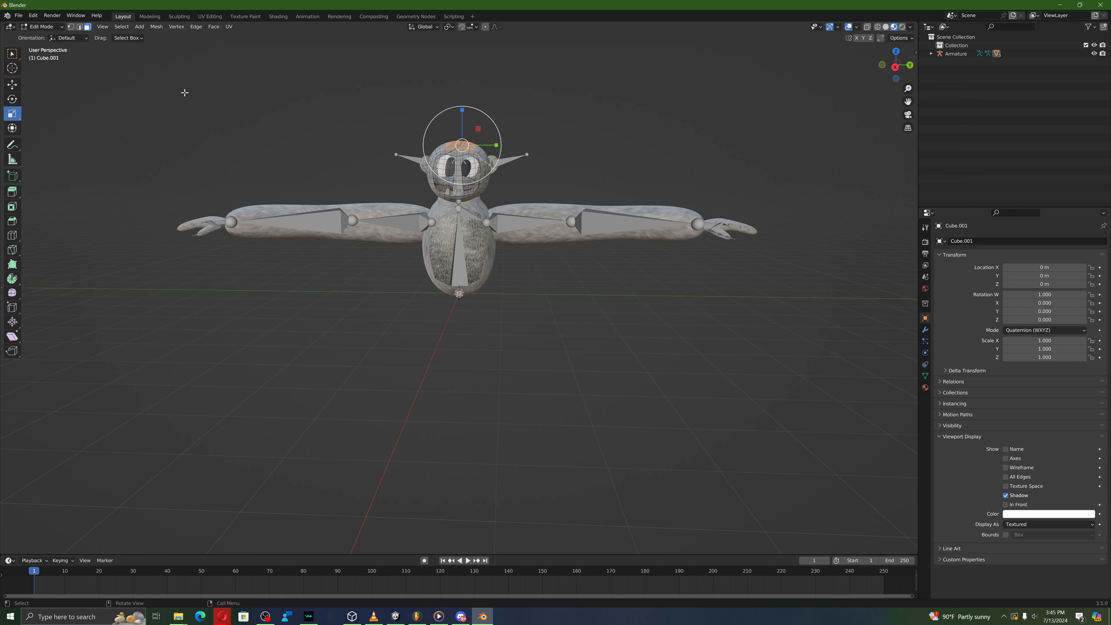
Step: Extrude the selected faces on top of the head and scale the extrusion along the Z axis
key("e")
left_click(540, 126)
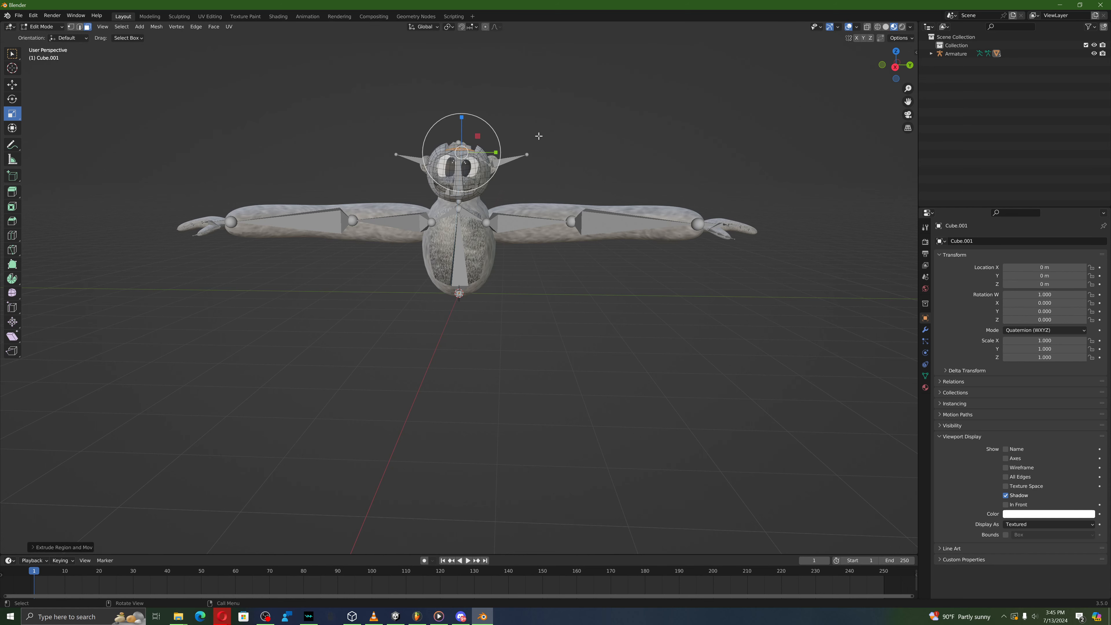
middle_click_drag(540, 126, 459, 132)
left_click_drag(462, 127, 473, 144)
mouse_move(529, 94)
middle_mouse_down()
mouse_move(570, 124)
mouse_move(611, 122)
mouse_move(580, 141)
mouse_move(516, 109)
middle_mouse_up()
Step: In Object Mode, select the arm and hand meshes together and scale them to 1.1 along the Y axis
left_click(42, 26)
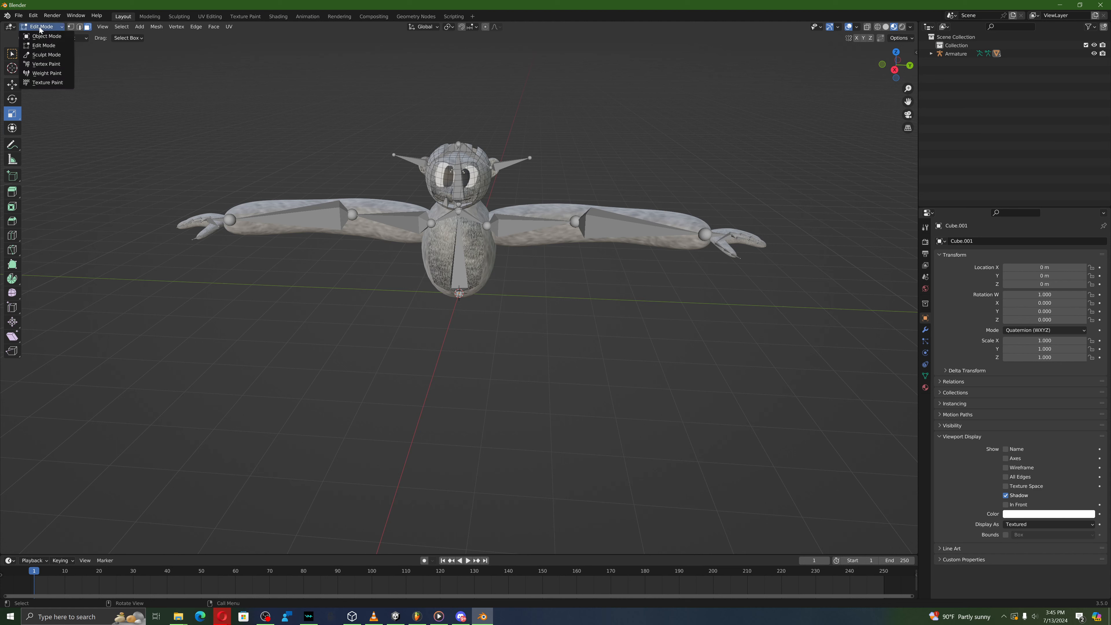
left_click(53, 36)
left_click(286, 224)
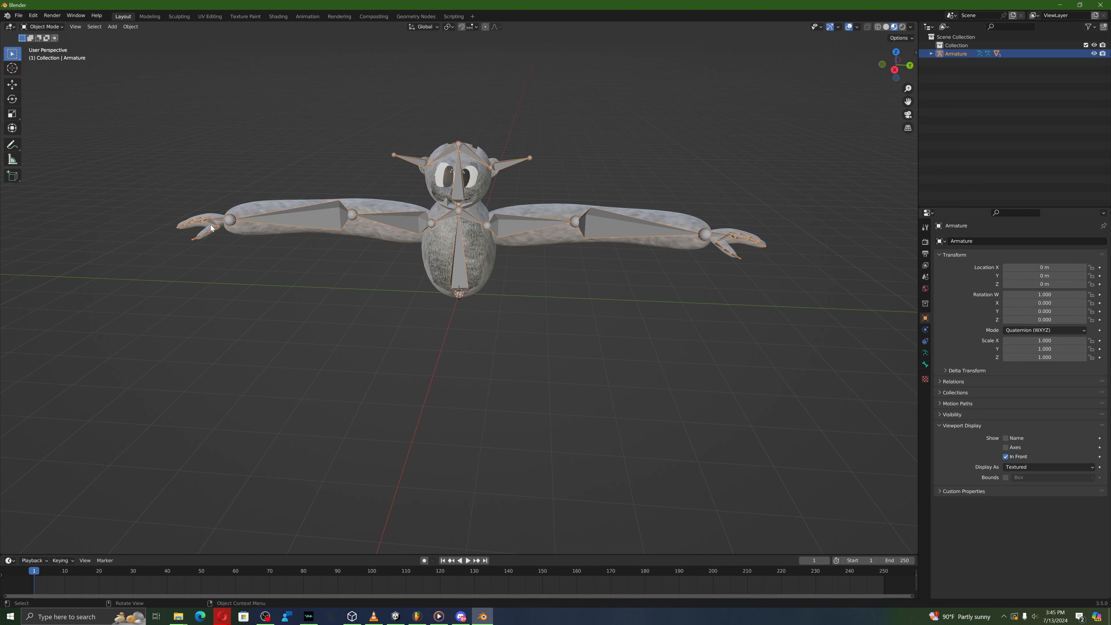
left_click(212, 231)
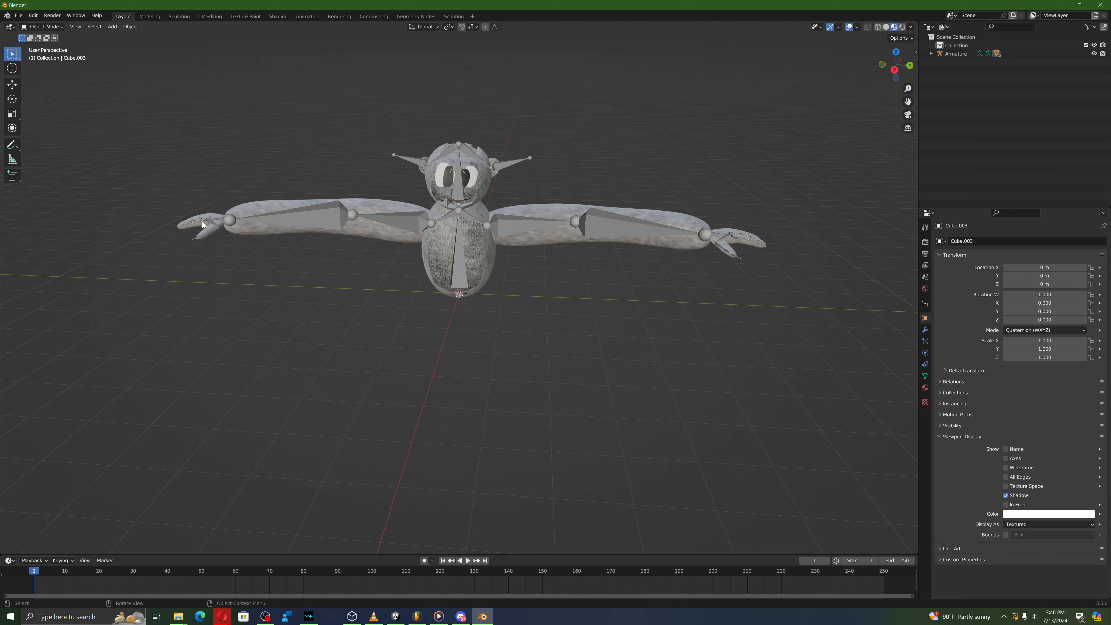
left_click(233, 231)
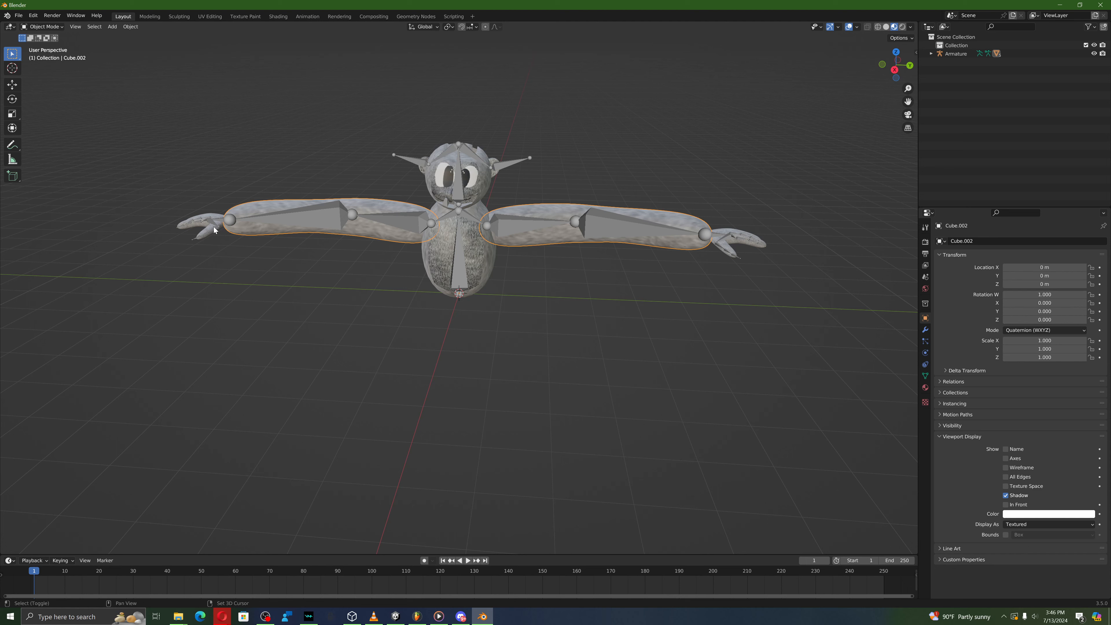
left_click(206, 228, "shift")
left_click(12, 114)
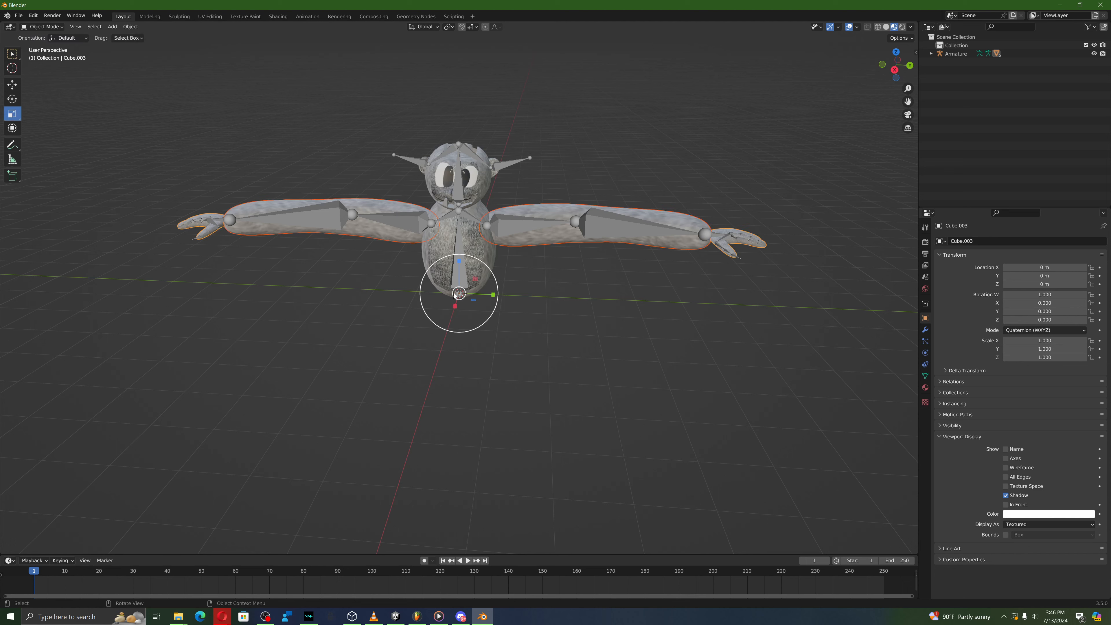
left_click_drag(489, 298, 493, 291)
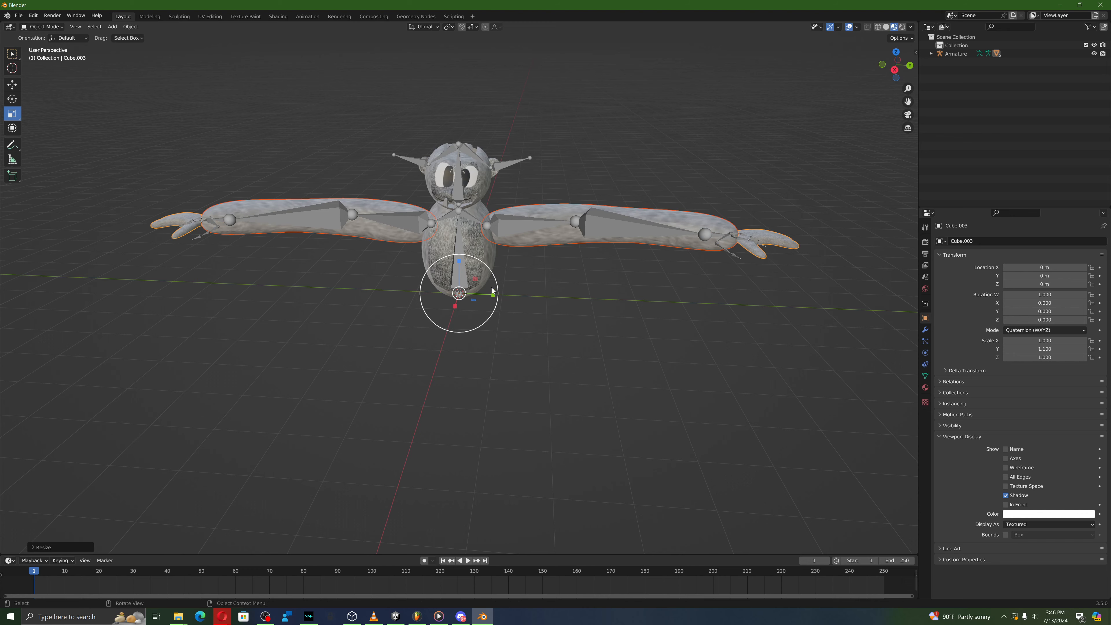
left_click(486, 315)
Step: Open the armature in Edit Mode and select the forearm and hand bones of the monkey's .L arm
middle_click_drag(563, 314, 505, 342)
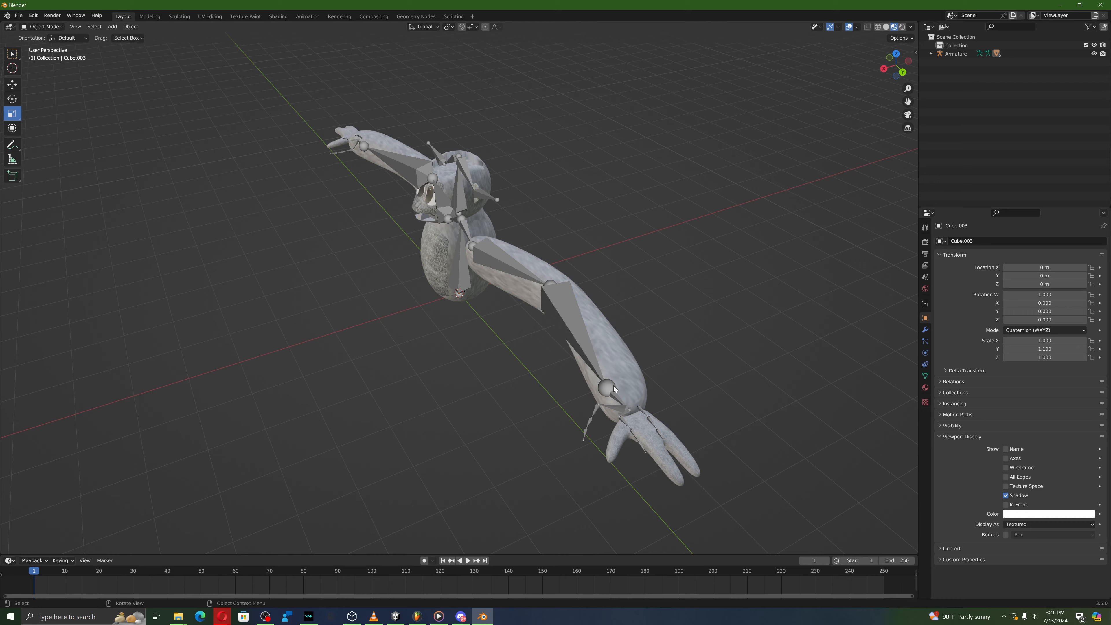
middle_click_drag(613, 385, 697, 400)
left_click(278, 238)
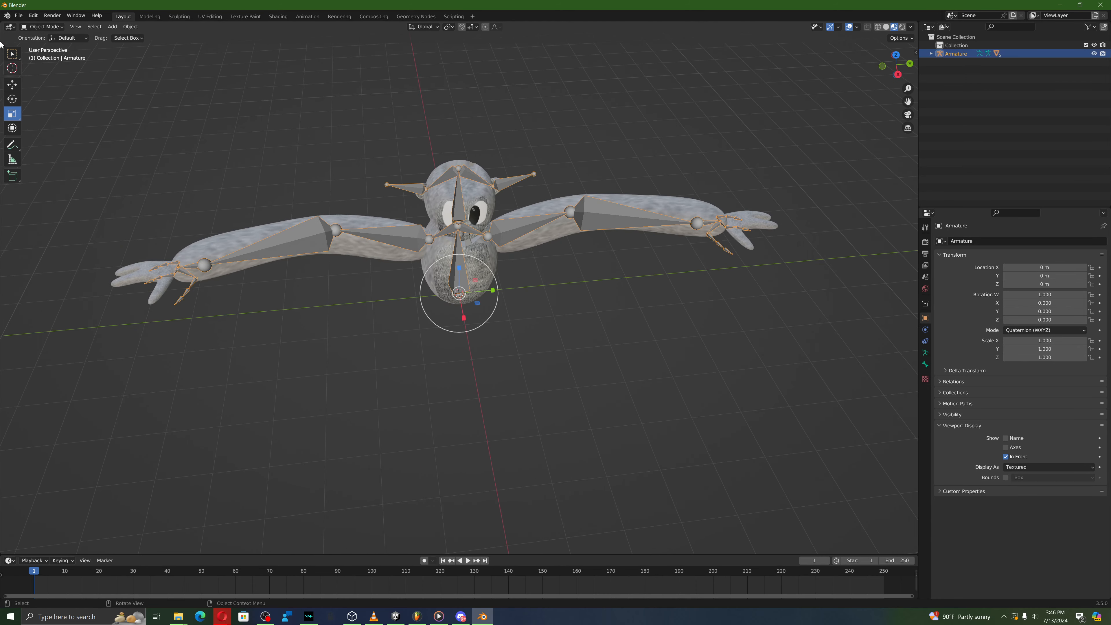
left_click(35, 28)
left_click(41, 45)
scroll(110, 138, "up", 3)
left_click_drag(29, 66, 321, 412)
Step: Move the .L forearm and hand bones about 0.6 m outward along the negative Y axis to fit the stretched hand
middle_click_drag(333, 211, 411, 199)
left_click(11, 89)
scroll(305, 267, "down", 3)
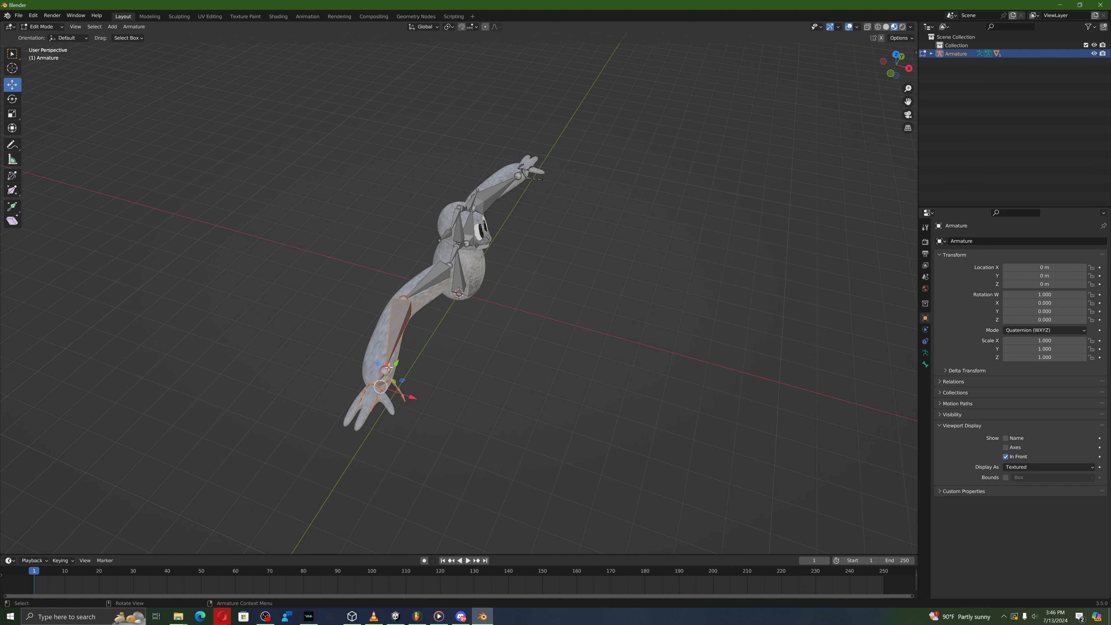
left_click_drag(394, 363, 385, 382)
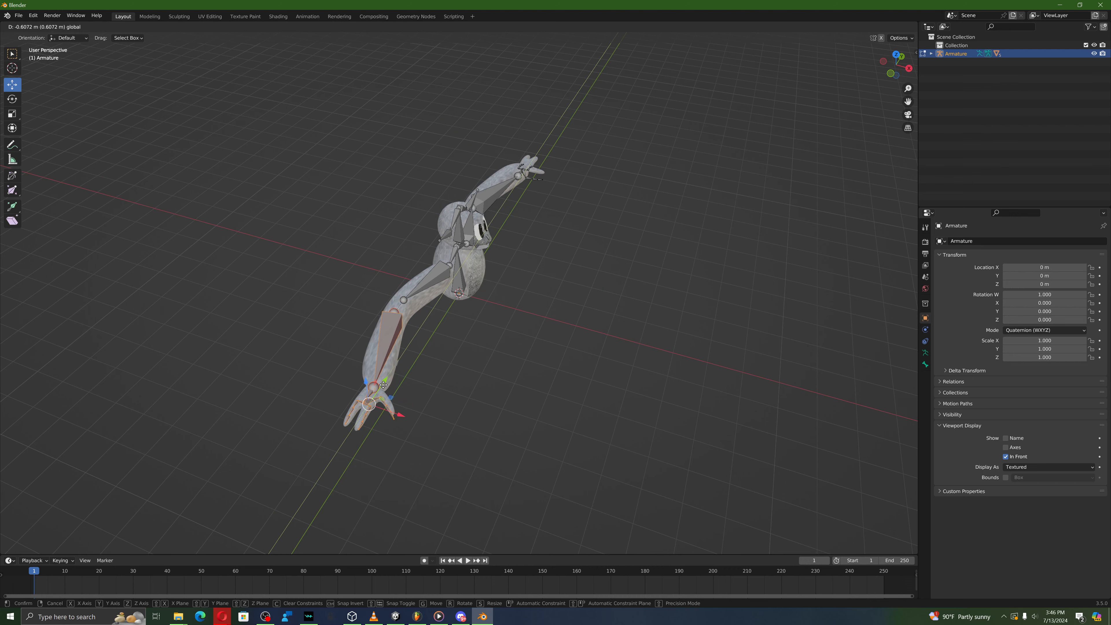
left_click_drag(384, 385, 385, 385)
Step: Select the .R forearm and hand bones and move them outward along the Y axis to fit the stretched hand
middle_click_drag(479, 387, 377, 381)
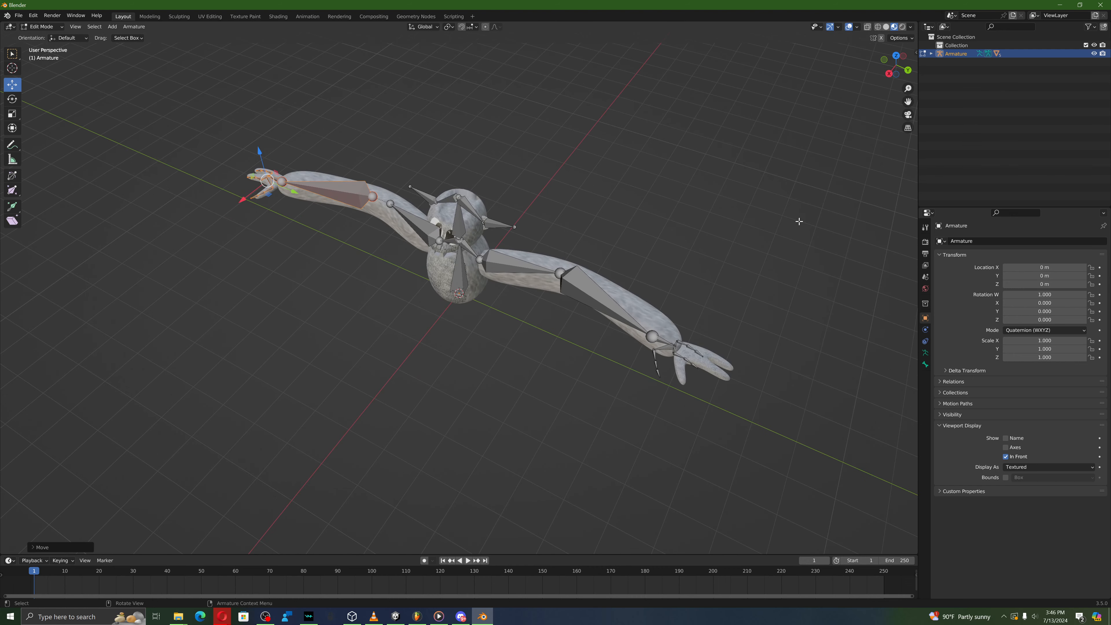
middle_click_drag(799, 222, 861, 280)
left_click(811, 174)
left_click_drag(833, 144, 591, 384)
mouse_move(696, 245)
middle_mouse_down()
mouse_move(709, 306)
mouse_move(701, 260)
middle_mouse_up()
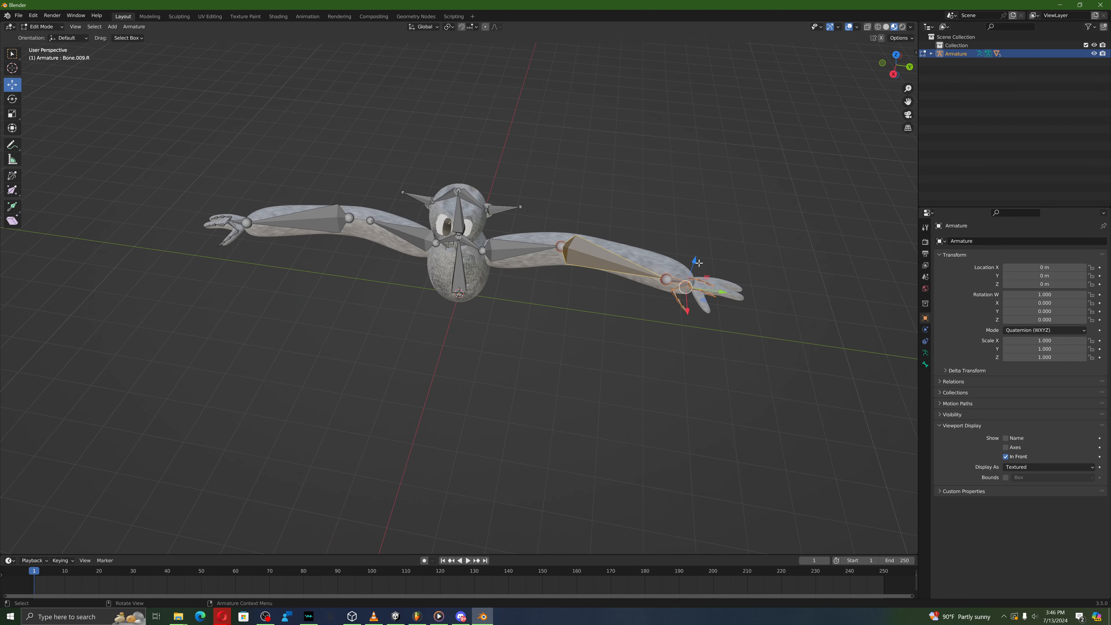
left_click_drag(718, 292, 743, 295)
left_click(747, 324)
middle_click_drag(693, 325, 724, 288)
Step: Return to Object Mode, select the armature, and switch it to Pose Mode with the .L upper arm bone selected
left_click(35, 26)
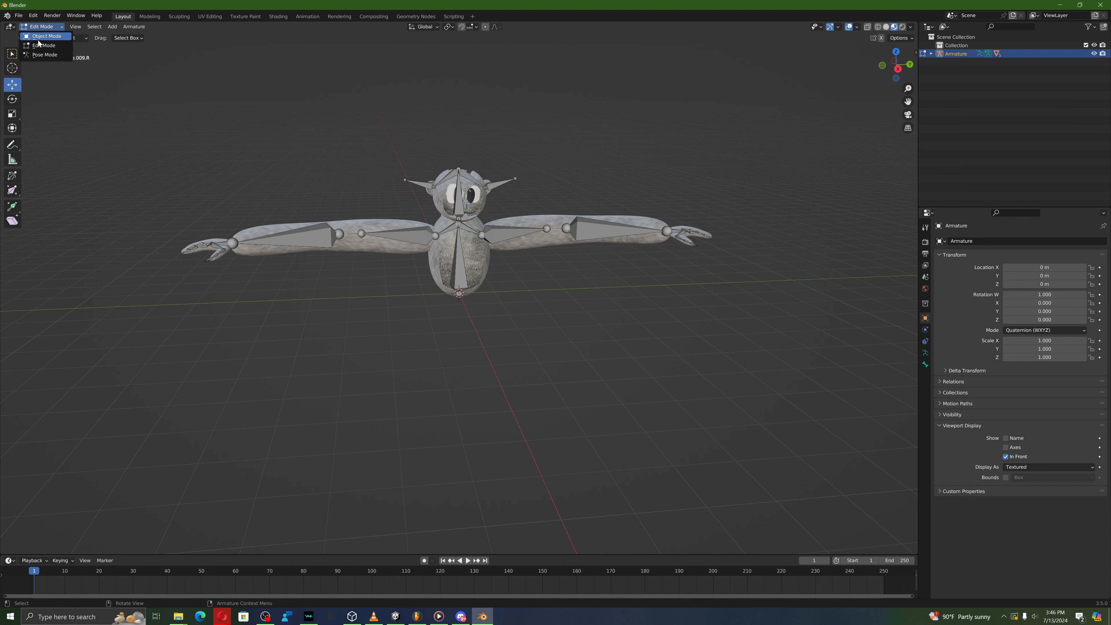
left_click(36, 37)
left_click(220, 135)
middle_click_drag(358, 237, 379, 240)
left_click(380, 240)
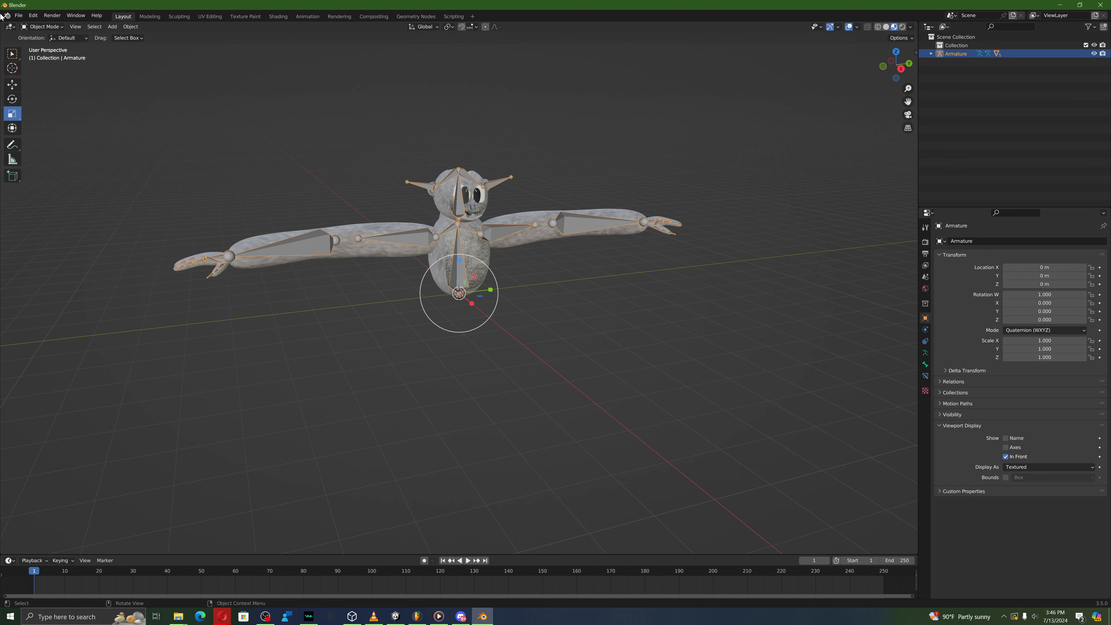
left_click(39, 27)
left_click(45, 54)
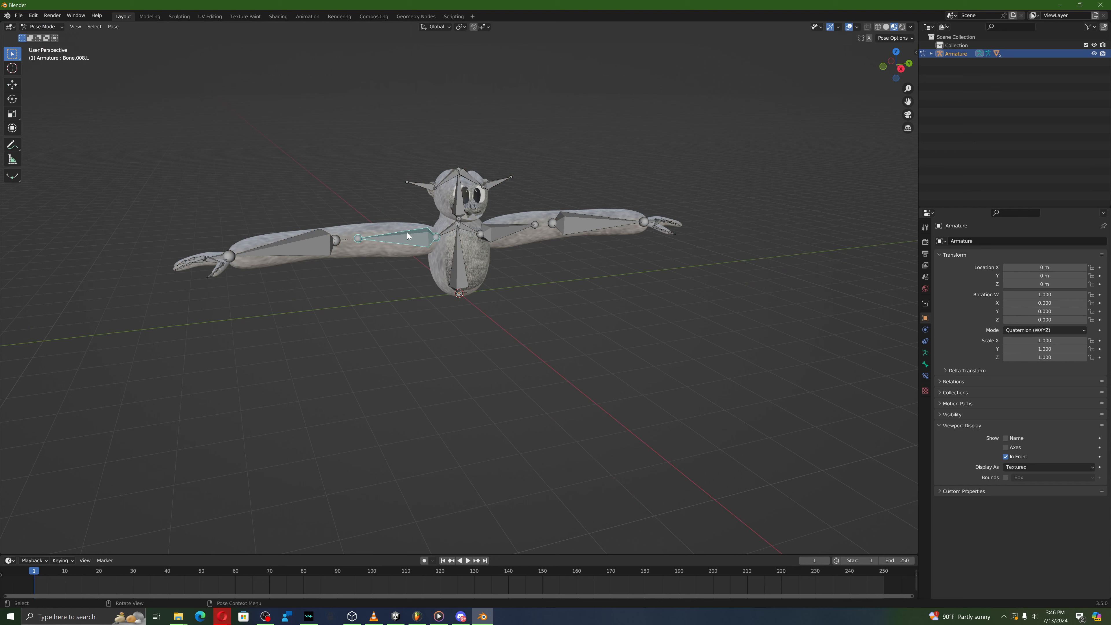
Step: Try rotating the .L upper arm and forearm bones to test how the arm deforms, cancelling each rotation
left_click(13, 99)
mouse_move(433, 234)
left_mouse_down()
mouse_move(439, 260)
mouse_move(481, 280)
mouse_move(448, 195)
mouse_move(464, 245)
mouse_move(451, 236)
left_mouse_up()
right_click(450, 236)
left_click(329, 237)
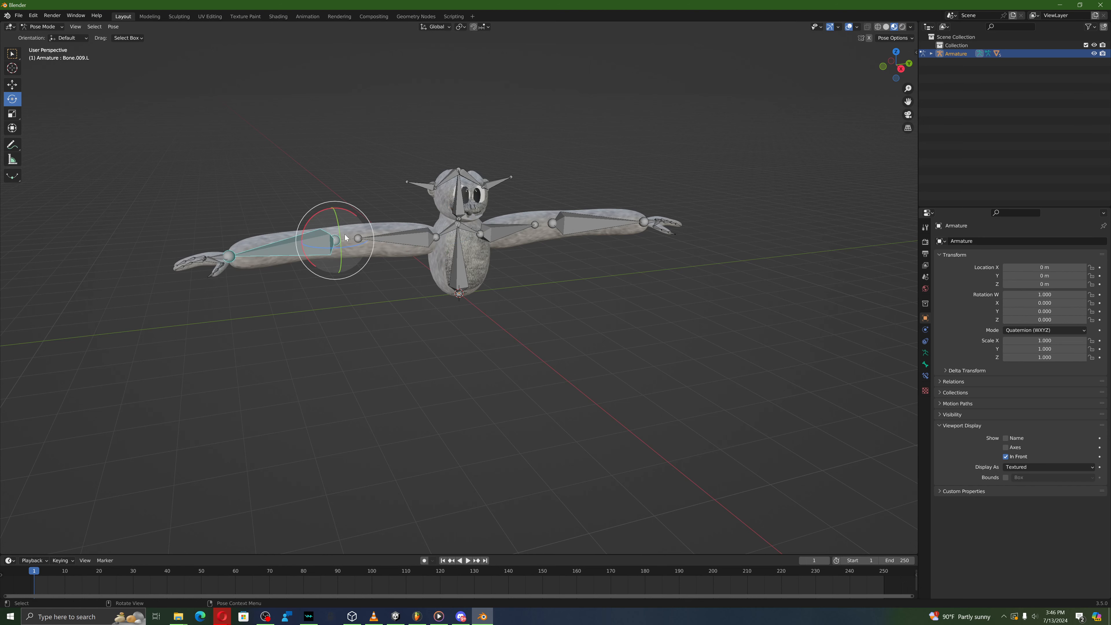
left_click_drag(328, 203, 373, 314)
right_click(372, 315)
left_click_drag(334, 249, 360, 246)
right_click(360, 246)
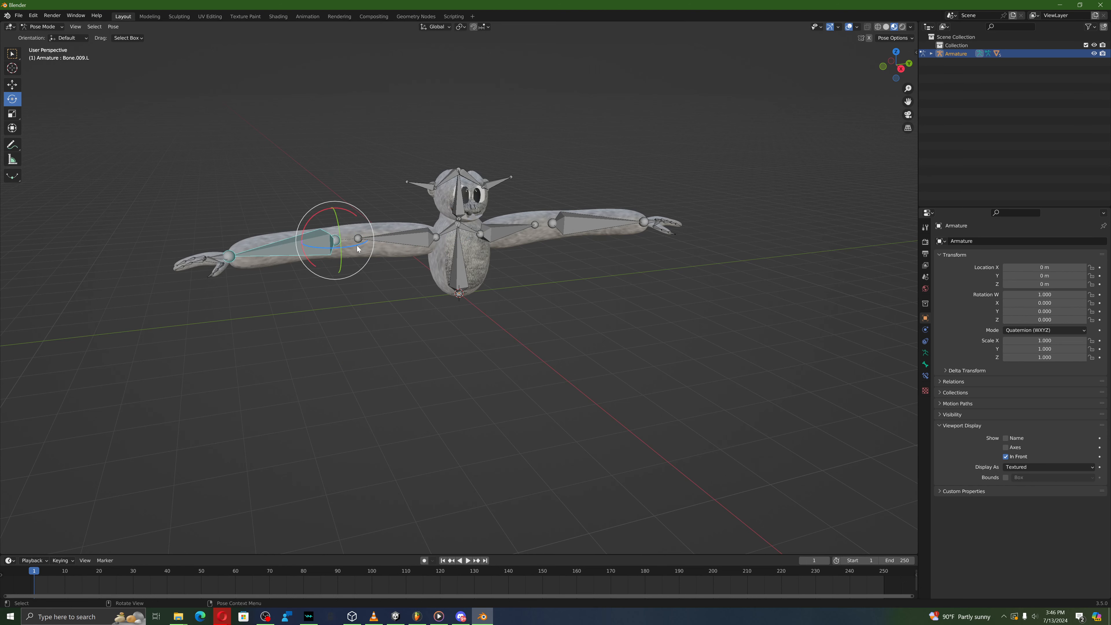
middle_click_drag(360, 246, 411, 232)
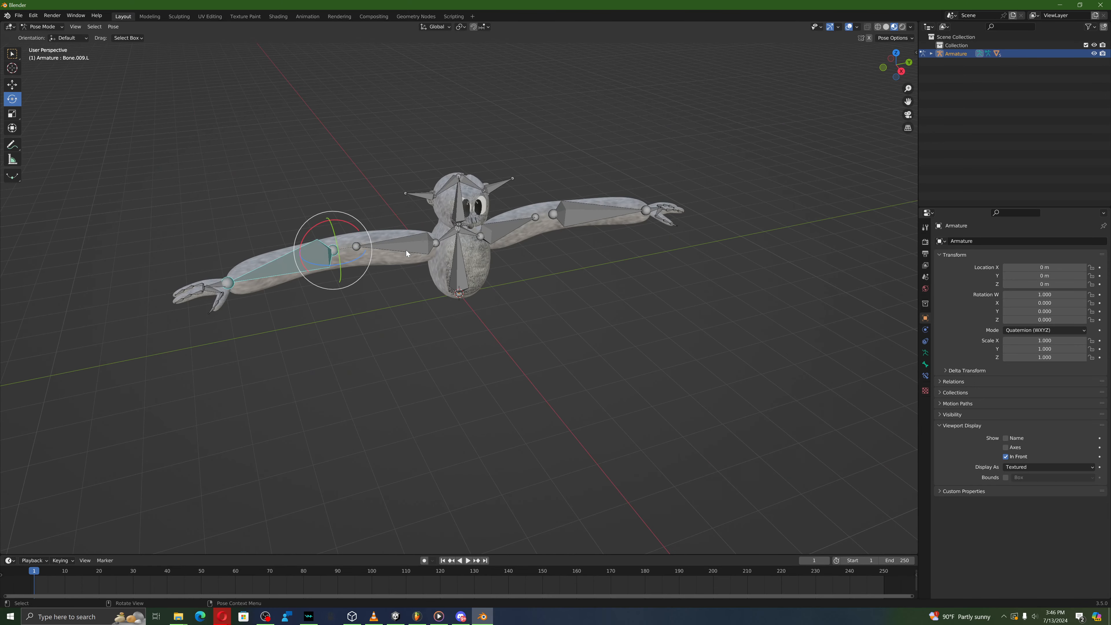
Step: Move the current frame to 0 for the starting pose
left_click_drag(35, 575, 16, 581)
Step: Switch to Voicemod, try the Cheap Mic voice, restore the Clean voice, and return to Blender
left_click(308, 616)
left_click(125, 212)
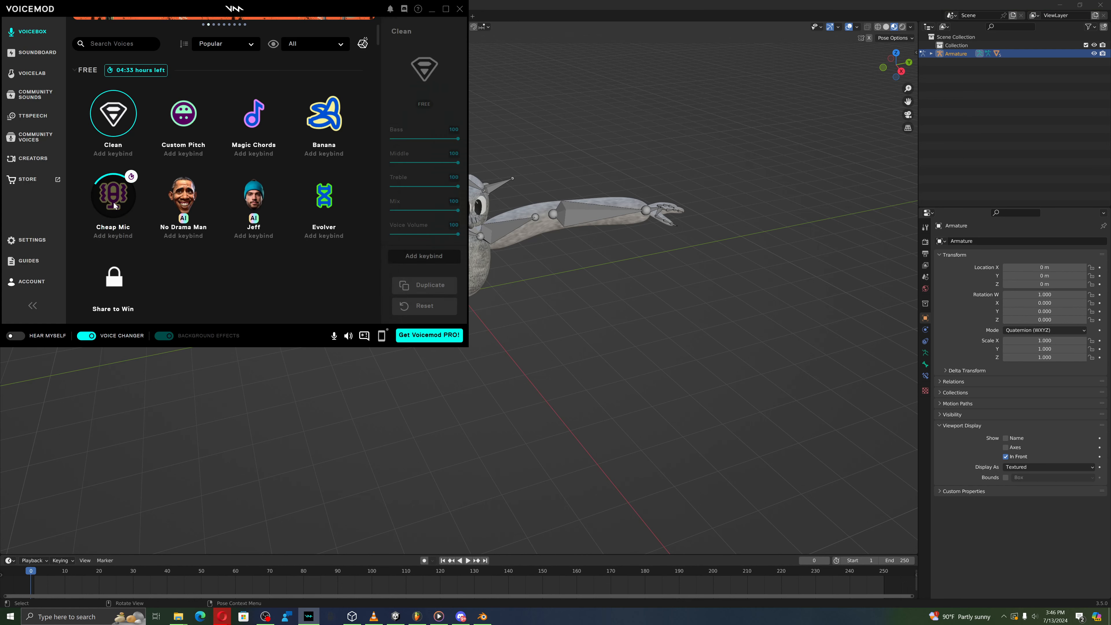
scroll(128, 281, "down", 2)
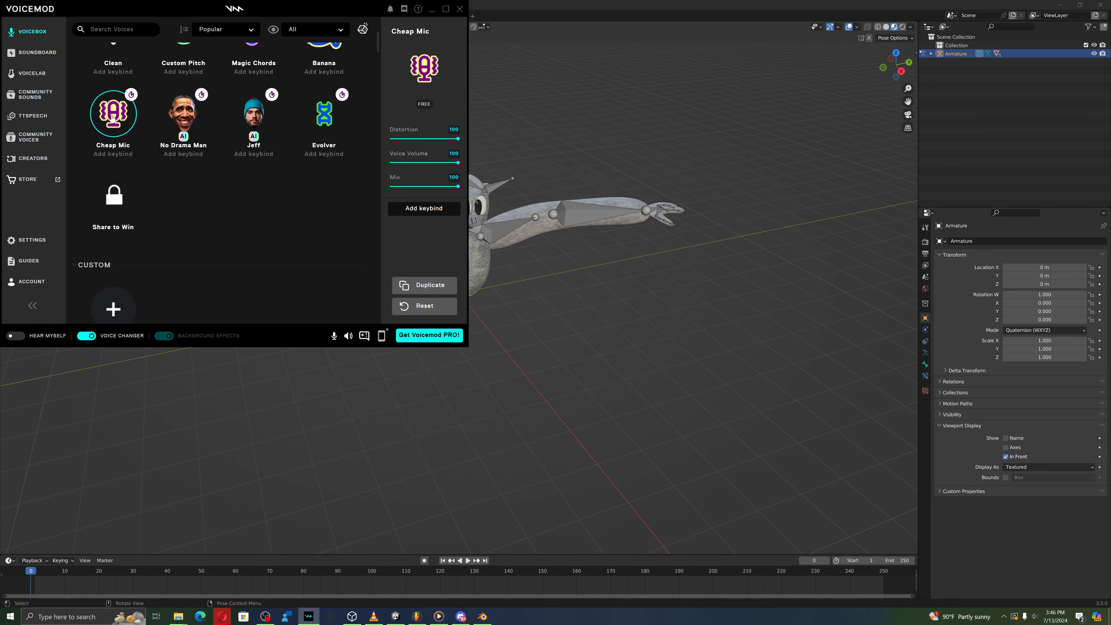
scroll(113, 117, "up", 3)
left_click(129, 177)
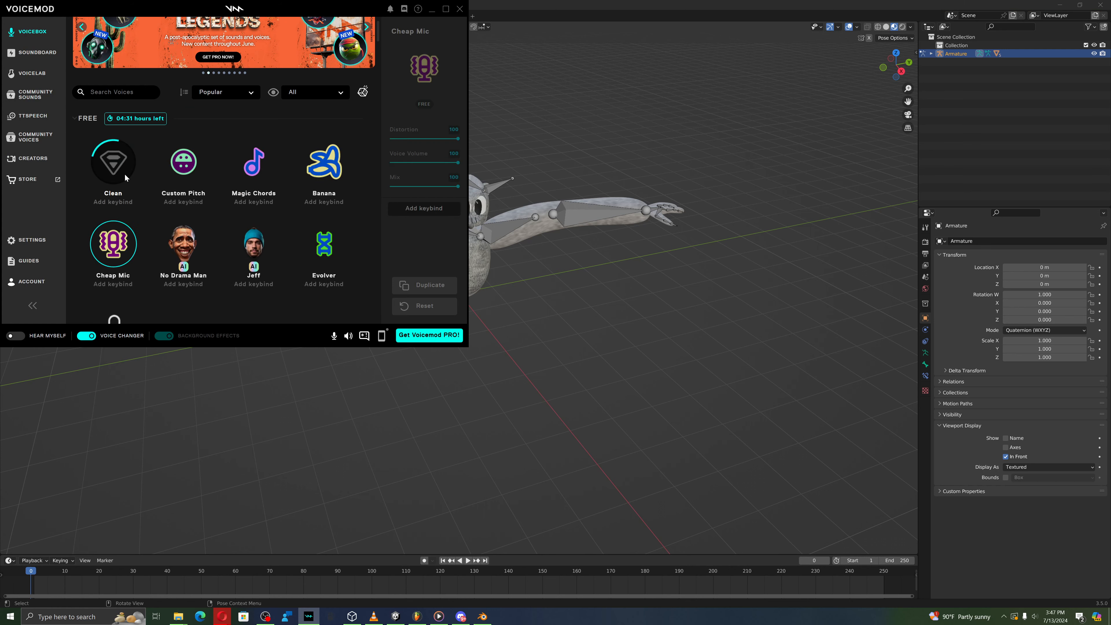
scroll(129, 197, "down", 1)
left_click(214, 366)
Step: Rotate the .L upper arm bone down beside the body, with the forearm pointing forward
left_click(393, 245)
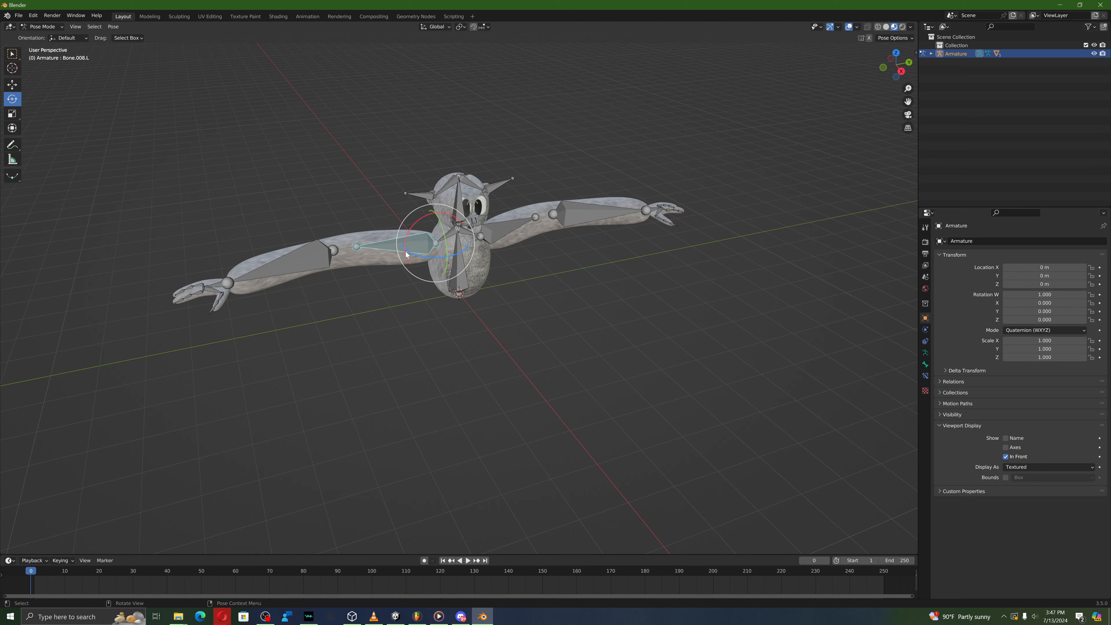
left_click_drag(419, 259, 423, 323)
left_click(419, 323)
middle_click_drag(474, 357, 578, 303)
Step: Lower the .L forearm and rotate that arm's hand bone so the palm lies flat below the body
left_click(577, 303)
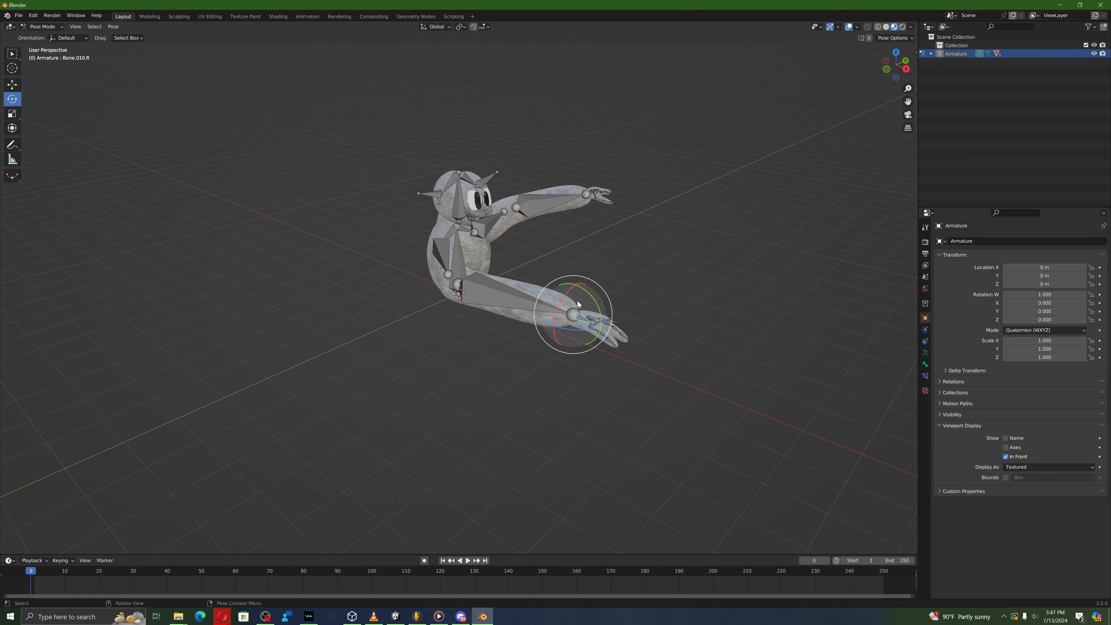
left_click_drag(596, 299, 530, 278)
left_click(438, 259)
middle_click_drag(438, 259, 499, 411)
left_click(515, 408)
left_click(461, 408)
left_click(460, 409)
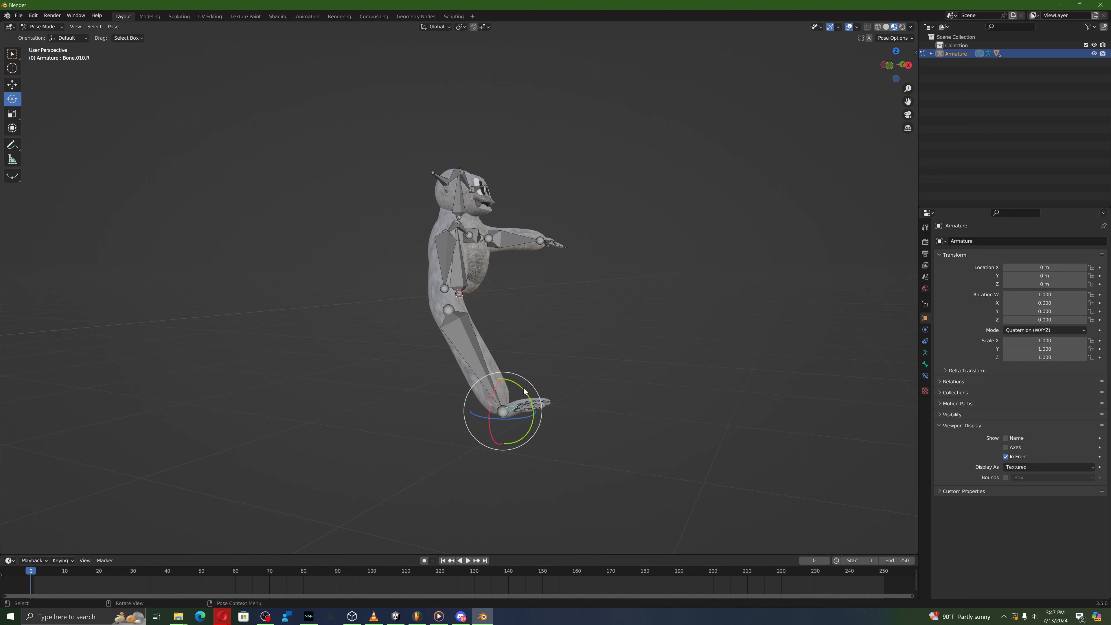
left_click_drag(525, 390, 532, 402)
middle_click_drag(532, 402, 444, 411)
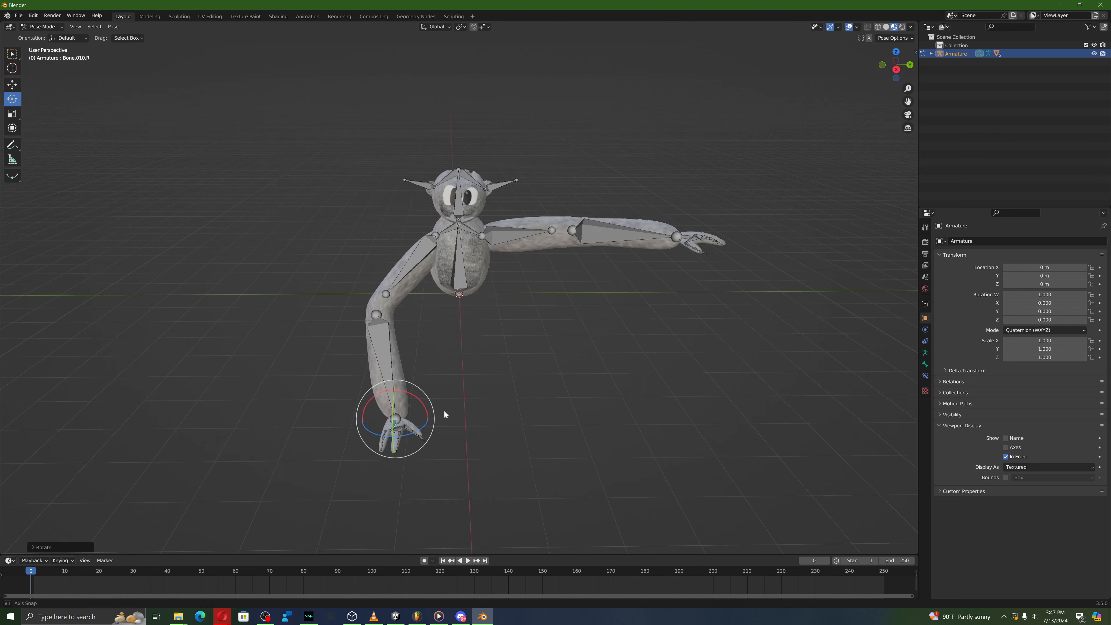
Step: Rotate the .R upper arm and forearm bones so the arm bends at the elbow and reaches downward
left_click(526, 230)
middle_click_drag(527, 229, 498, 259)
left_click_drag(498, 260, 572, 156)
right_click(500, 263)
left_click(574, 205)
middle_click_drag(584, 146, 528, 144)
left_click_drag(571, 257, 565, 262)
middle_click_drag(564, 262, 593, 262)
Step: Rotate the hand bone of the .R arm and readjust the bent arm's angle
left_click(659, 343)
middle_click_drag(660, 343, 633, 386)
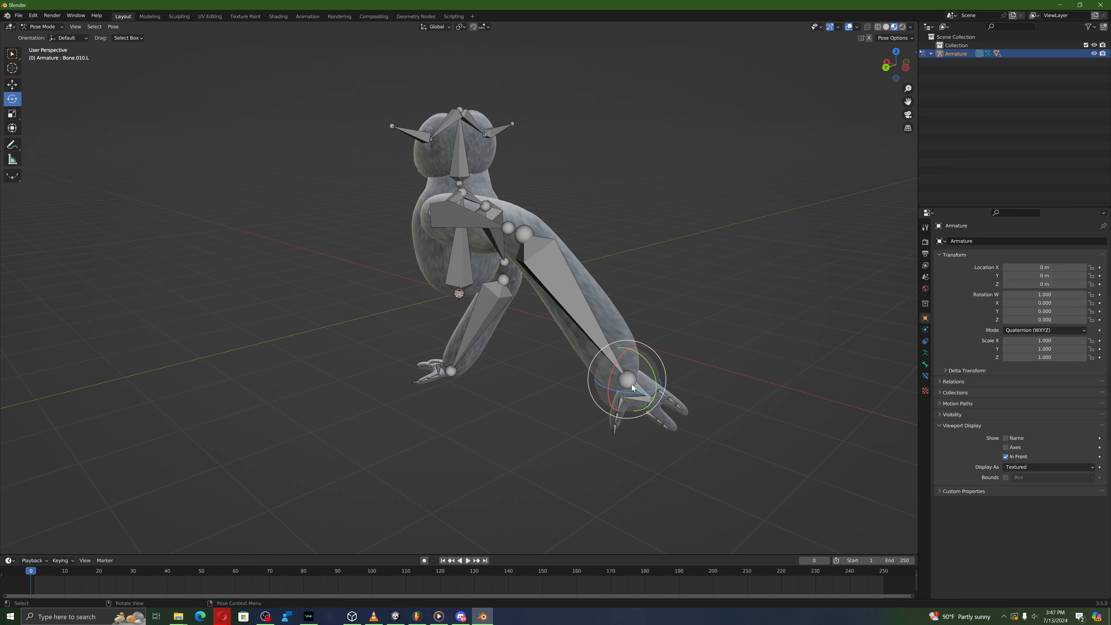
left_click_drag(631, 397, 612, 382)
middle_click_drag(612, 382, 555, 376)
left_click(435, 272)
left_click_drag(421, 213, 408, 517)
Step: Select the base bones of the two long fingers on the .R arm's hand and rotate them to bend the fingers
left_click(401, 500)
left_click(408, 517)
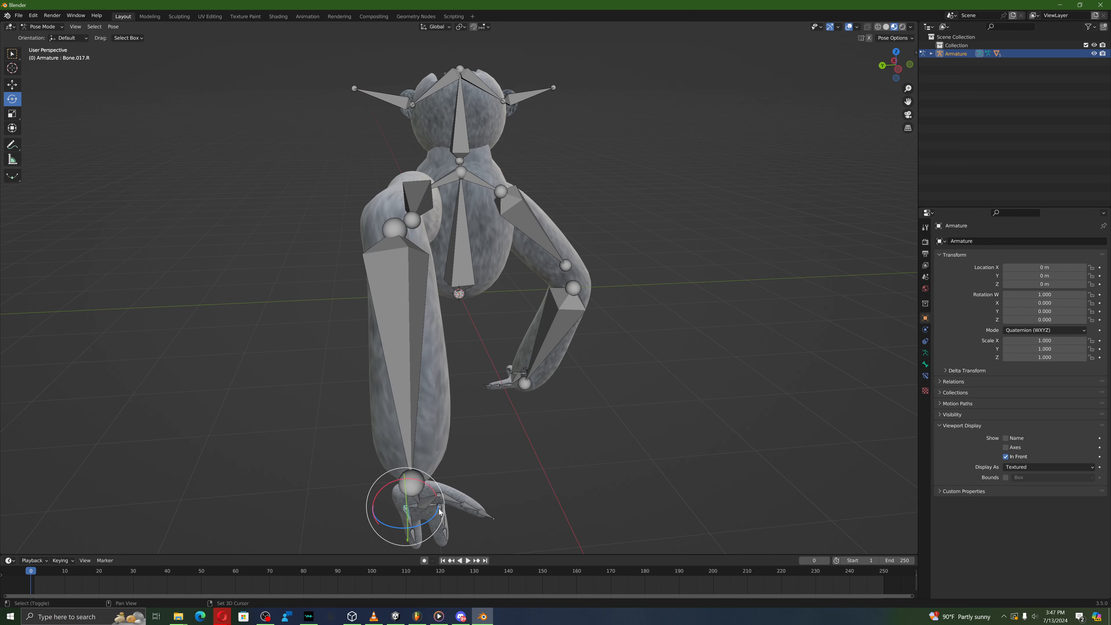
left_click(441, 515, "shift")
middle_click_drag(502, 465, 529, 442)
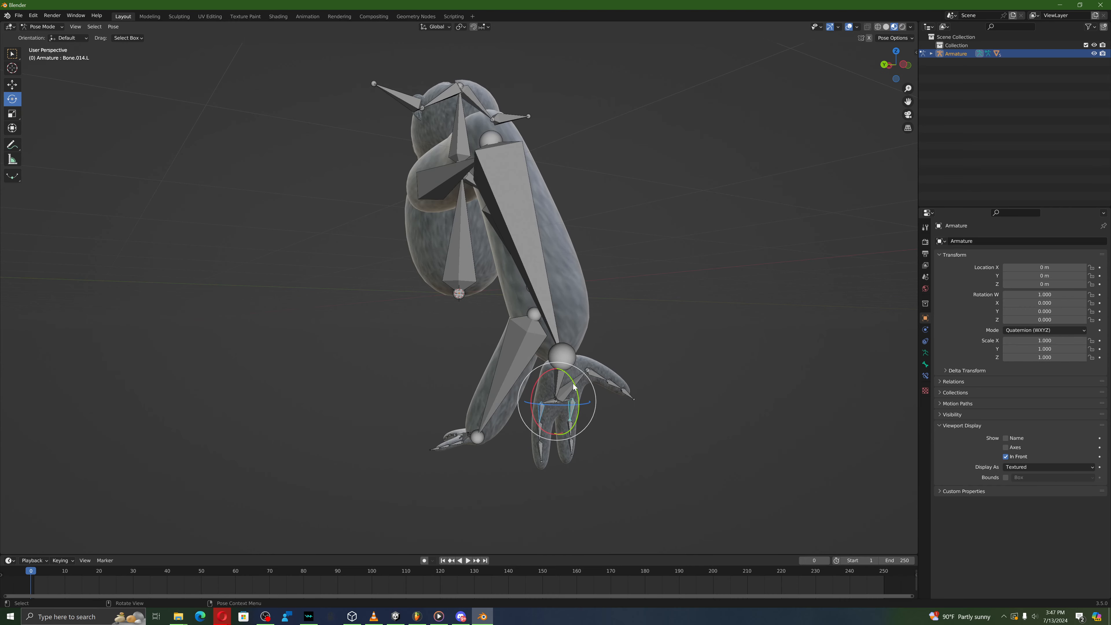
left_click_drag(577, 388, 565, 420)
Step: Rotate the outer bones of the same two fingers to curl them into a fist
left_click(564, 419)
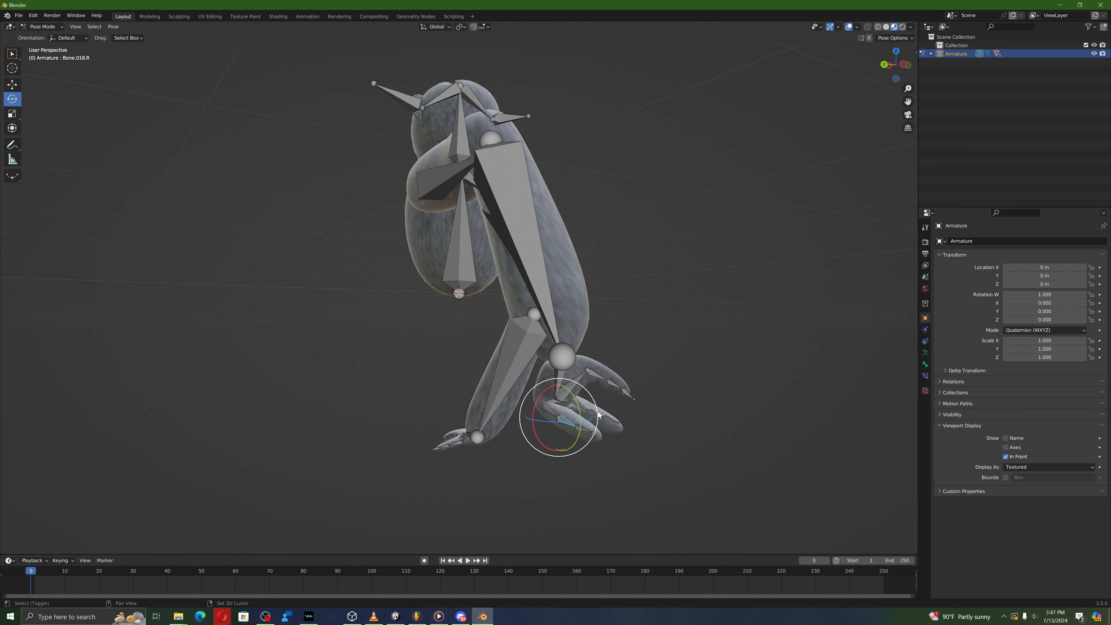
left_click(596, 416, "shift")
left_click_drag(590, 401, 595, 328)
right_click(586, 398)
left_click(580, 399)
left_click(603, 394, "shift")
left_click(594, 327)
Step: Select the central body bone and move it up along the Z axis to lift the monkey above the grid
middle_click_drag(594, 327, 462, 180)
left_click(463, 178)
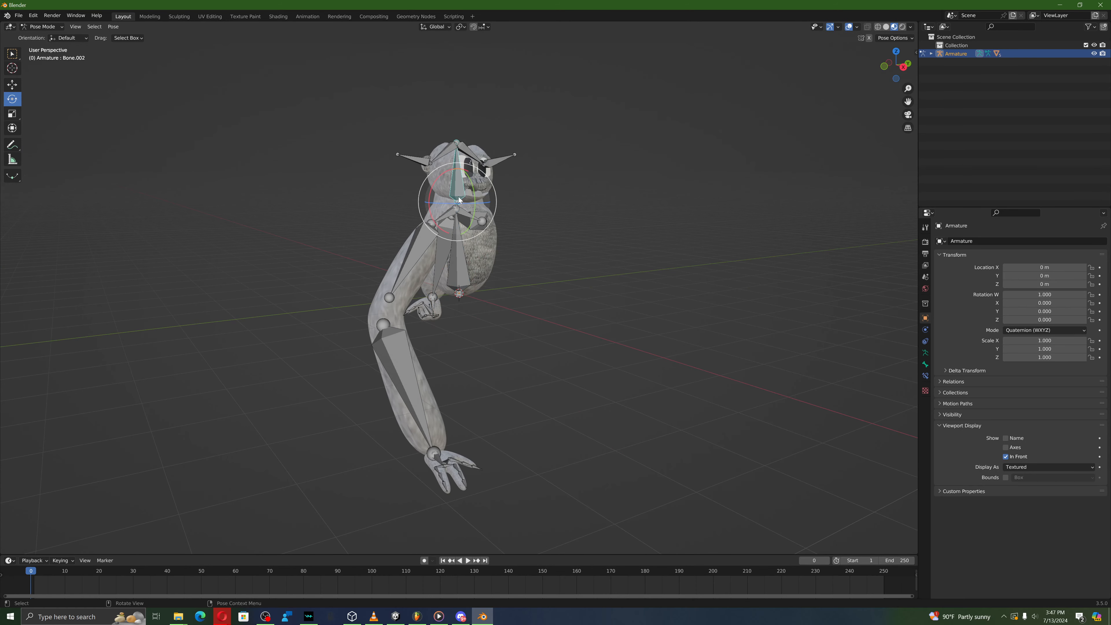
left_click(459, 265)
middle_click_drag(458, 265, 397, 274)
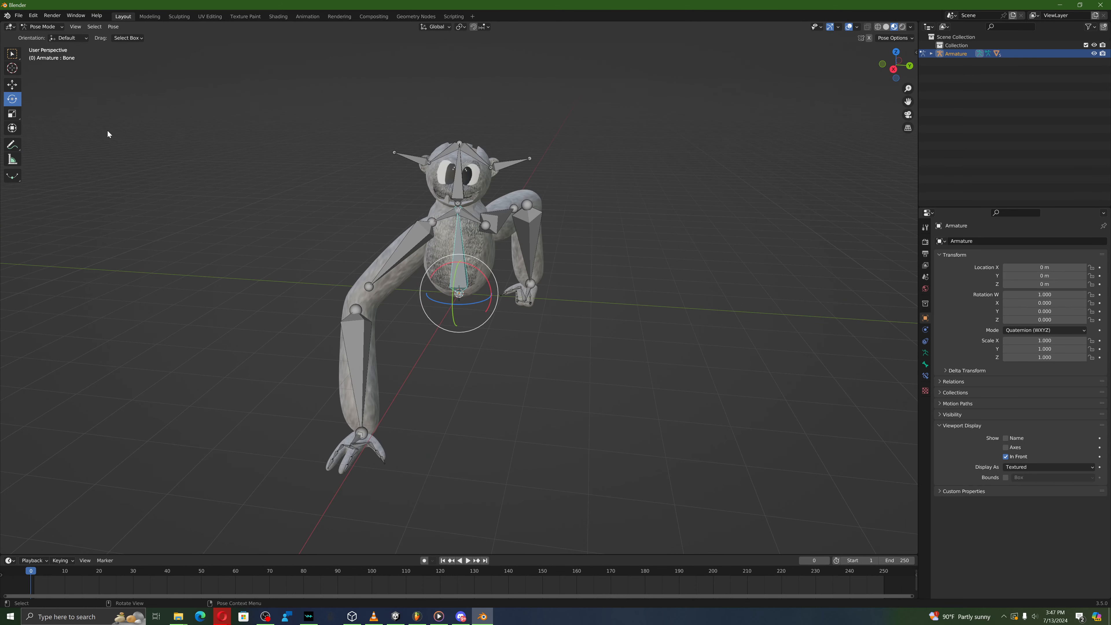
middle_click_drag(108, 134, 372, 196)
middle_click_drag(4, 91, 346, 166)
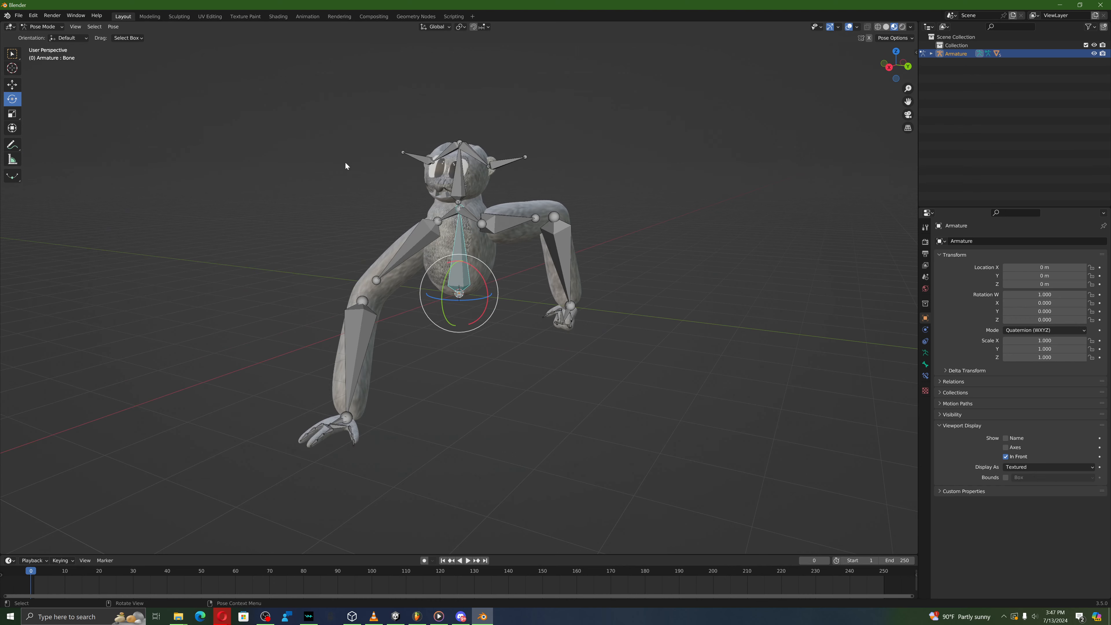
left_click(12, 85)
middle_click_drag(394, 350, 466, 275)
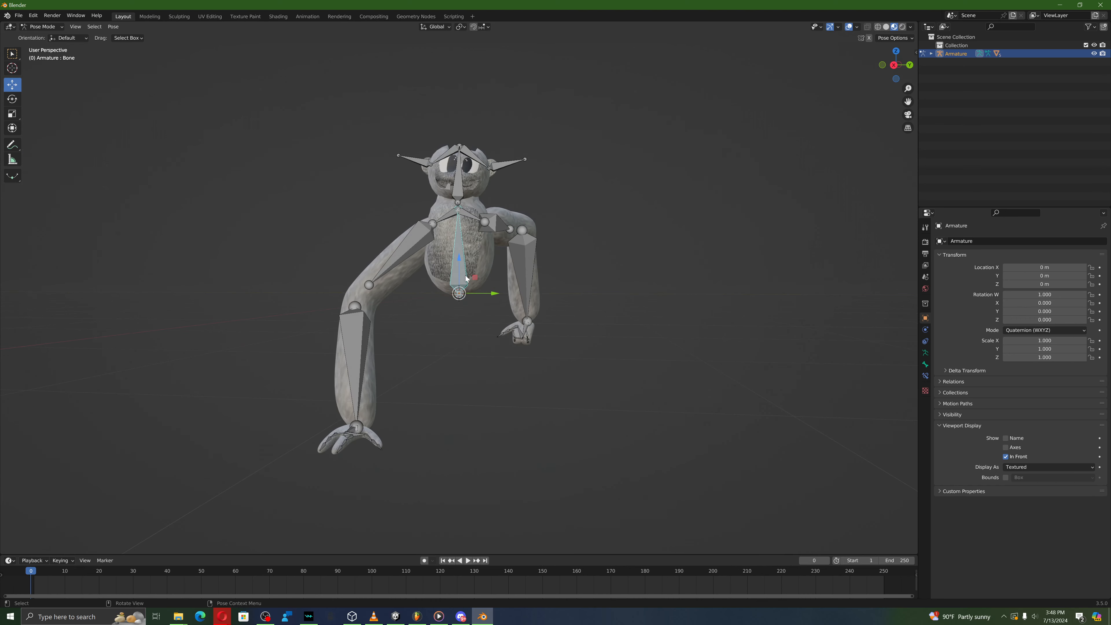
left_click_drag(466, 276, 457, 244)
middle_click_drag(458, 244, 518, 132)
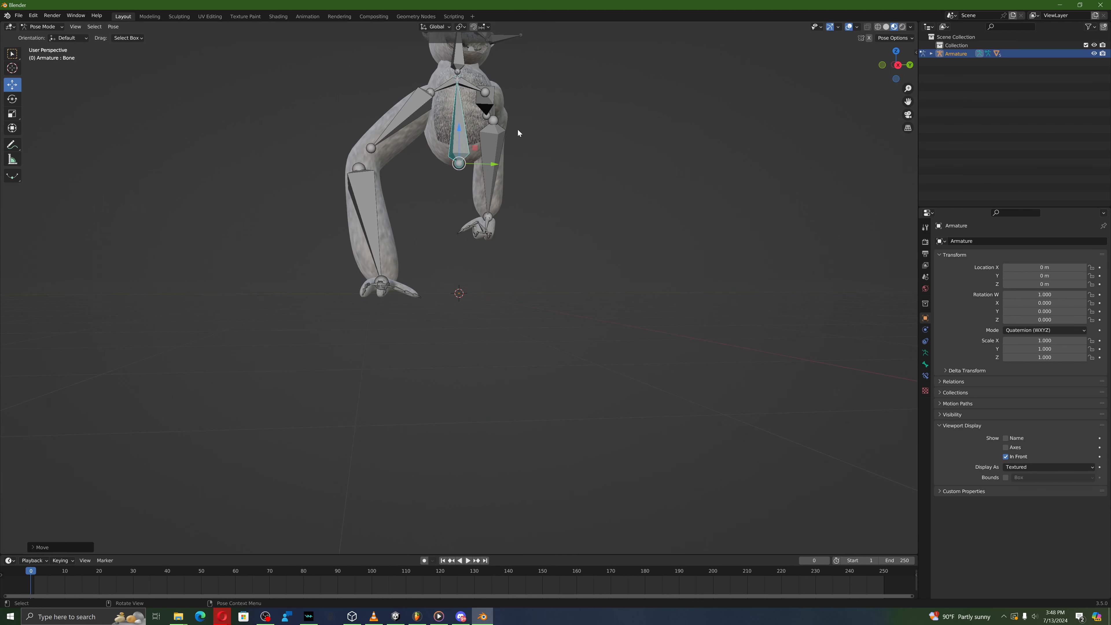
left_click_drag(457, 135, 456, 136)
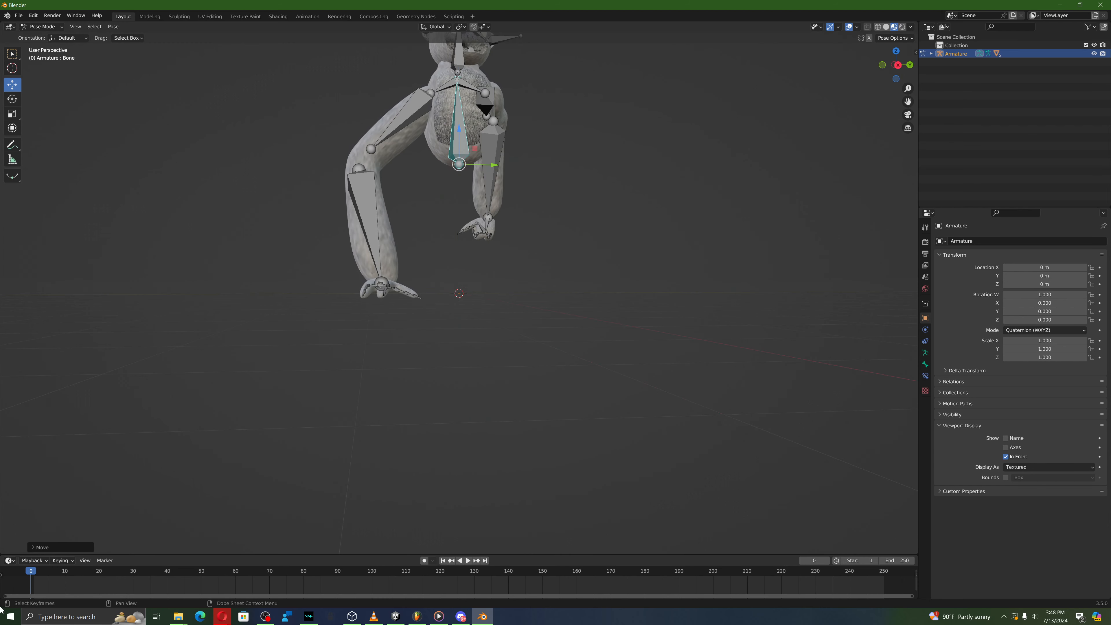
Step: Select all bones and insert a Location, Rotation & Scale keyframe at frame 0
middle_click_drag(244, 388, 401, 317)
key("a")
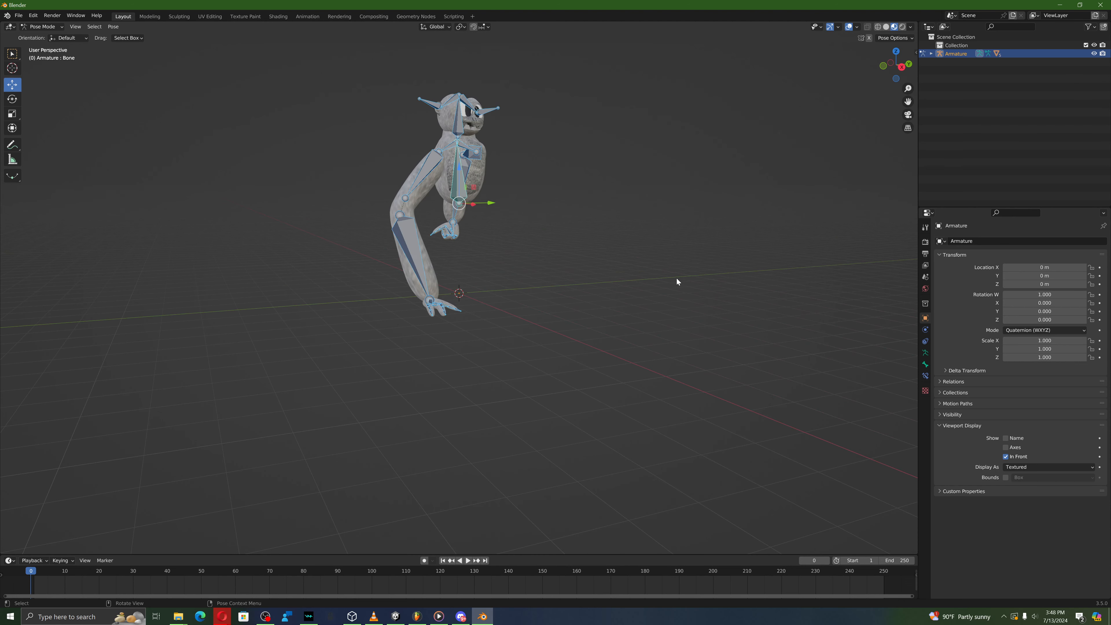
key("i")
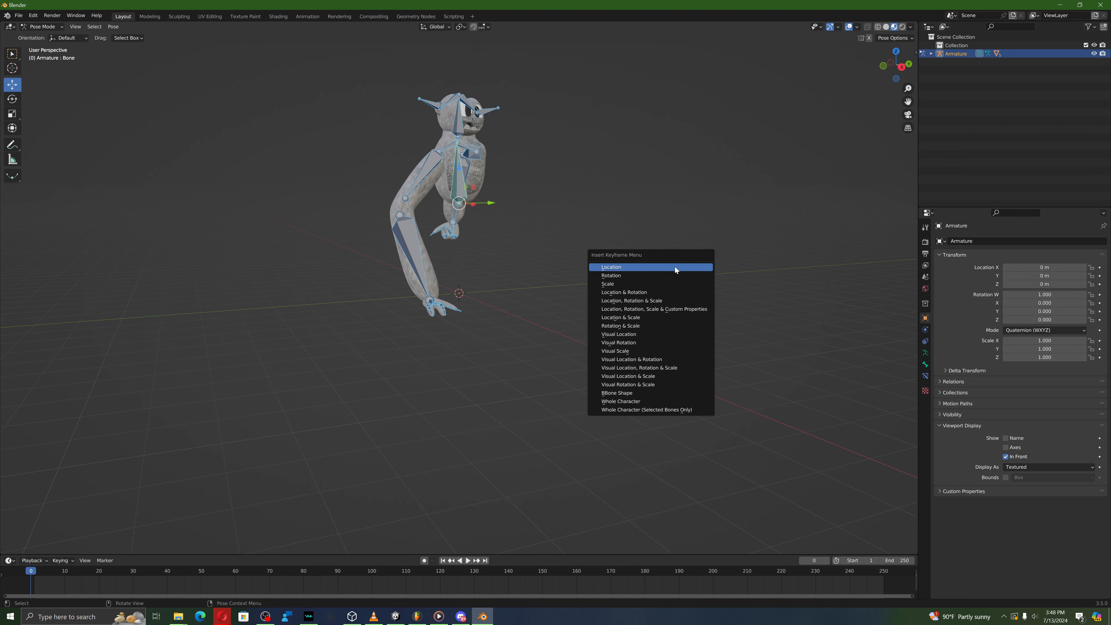
left_click(640, 304)
mouse_move(480, 289)
middle_mouse_down()
mouse_move(450, 292)
mouse_move(465, 296)
middle_mouse_up()
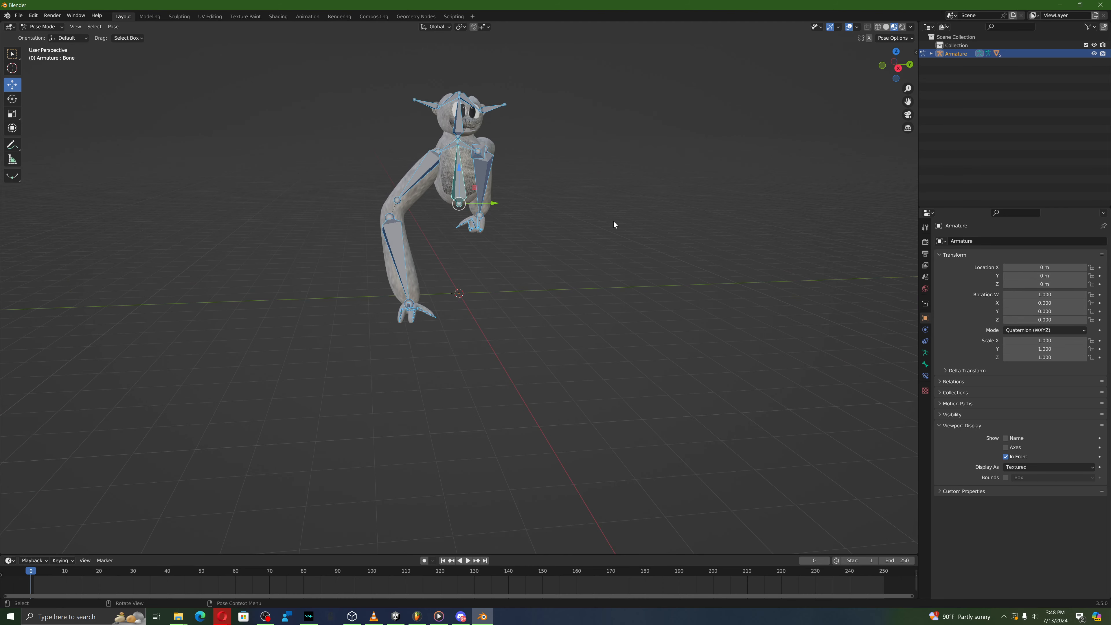
key("i")
left_click(592, 254)
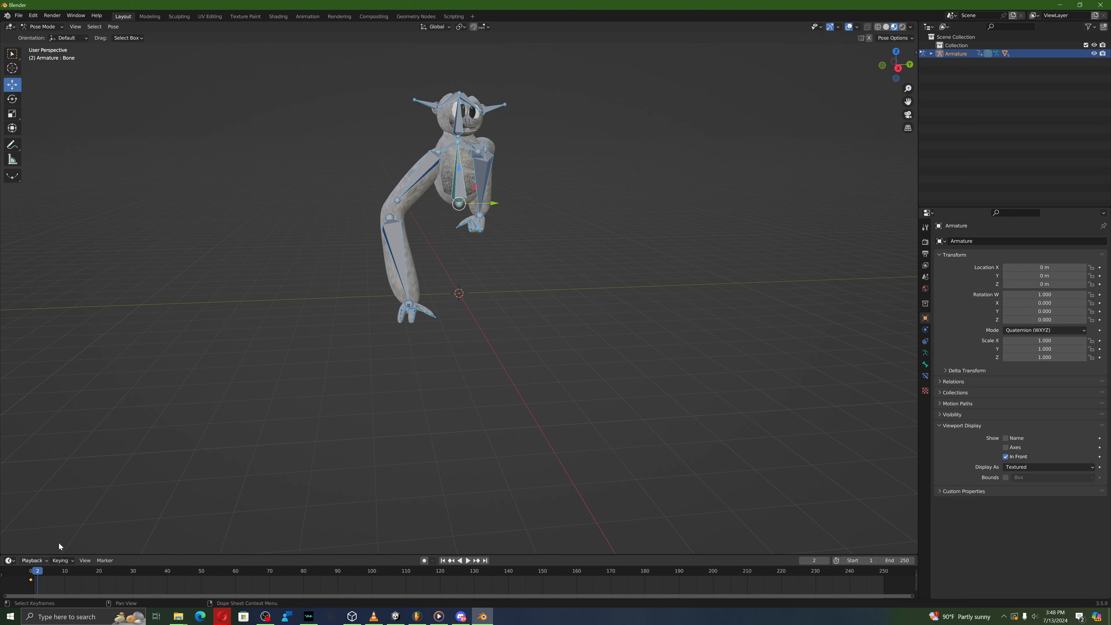
Step: At frame 2, deselect all bones, then rotate the .R upper arm down and the .R forearm forward
key("alt+a")
middle_click_drag(444, 309, 404, 302)
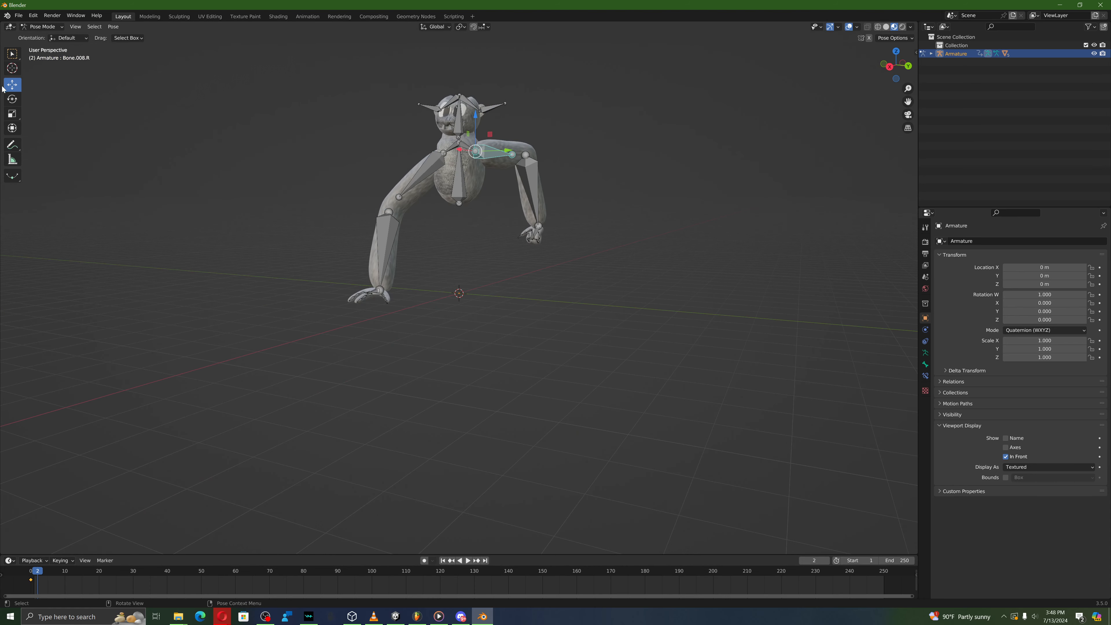
left_click(12, 99)
middle_click_drag(341, 197, 422, 193)
left_click_drag(438, 152, 473, 271)
left_click(473, 272)
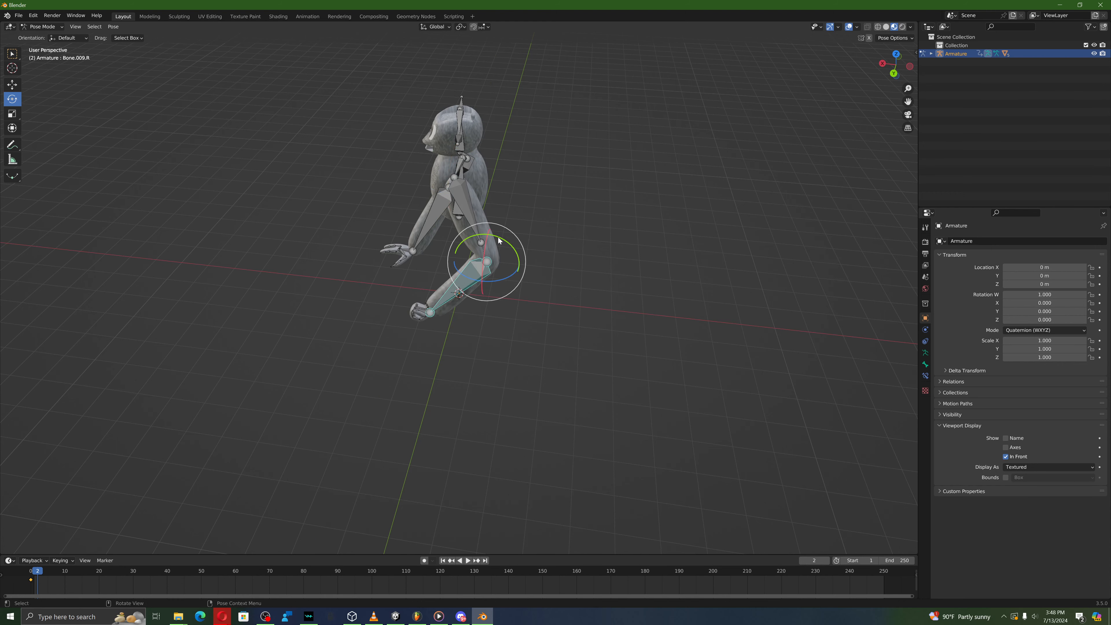
left_click_drag(499, 238, 516, 262)
middle_click_drag(516, 263, 565, 274)
Step: Rotate the hand bone of the .R arm to adjust the wrist angle
scroll(415, 195, "up", 5)
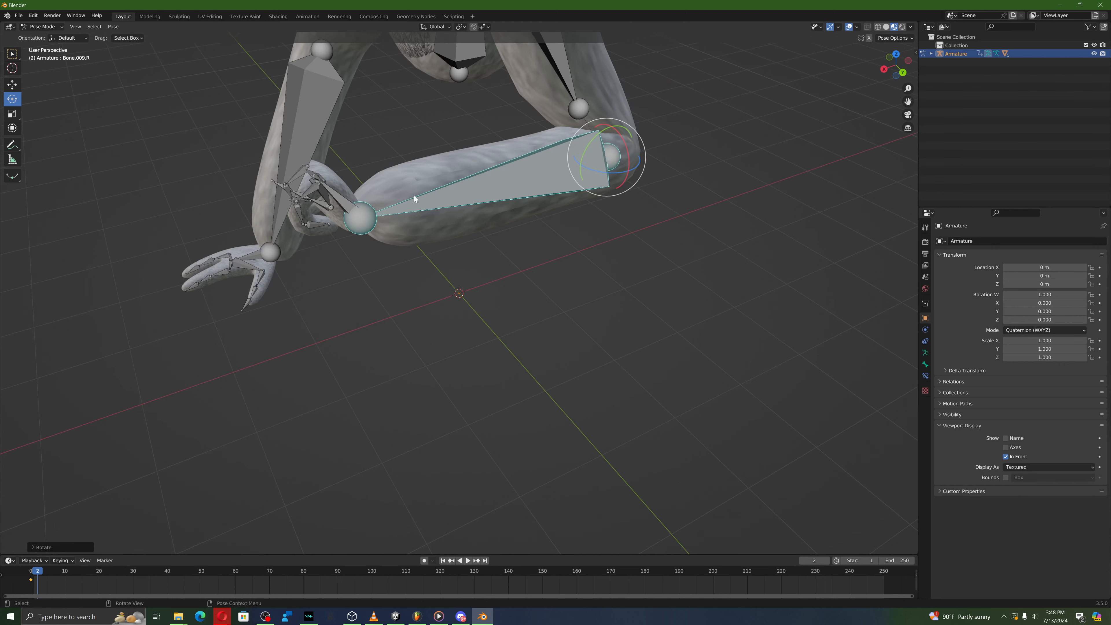
left_click(354, 199)
left_click_drag(358, 191, 377, 187)
middle_click_drag(378, 187, 432, 185)
middle_click_drag(517, 179, 459, 192)
Step: Rotate the base bones of the two curled fingers on the .R arm's hand to open the fist partly
left_click(351, 217)
left_click(337, 188, "shift")
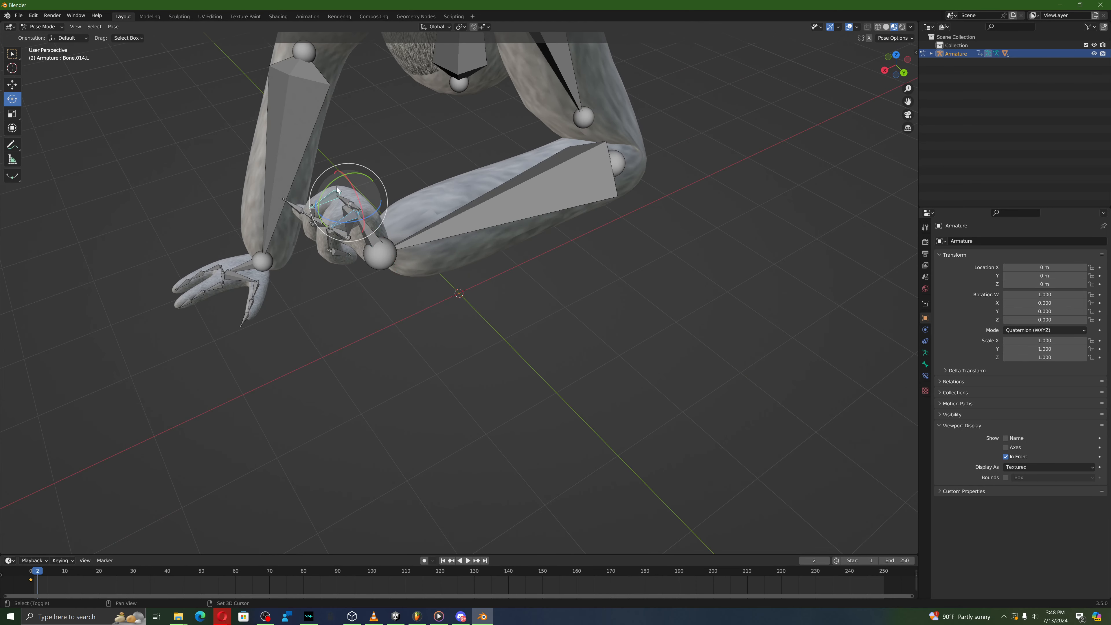
left_click_drag(337, 177, 307, 217)
right_click(343, 172)
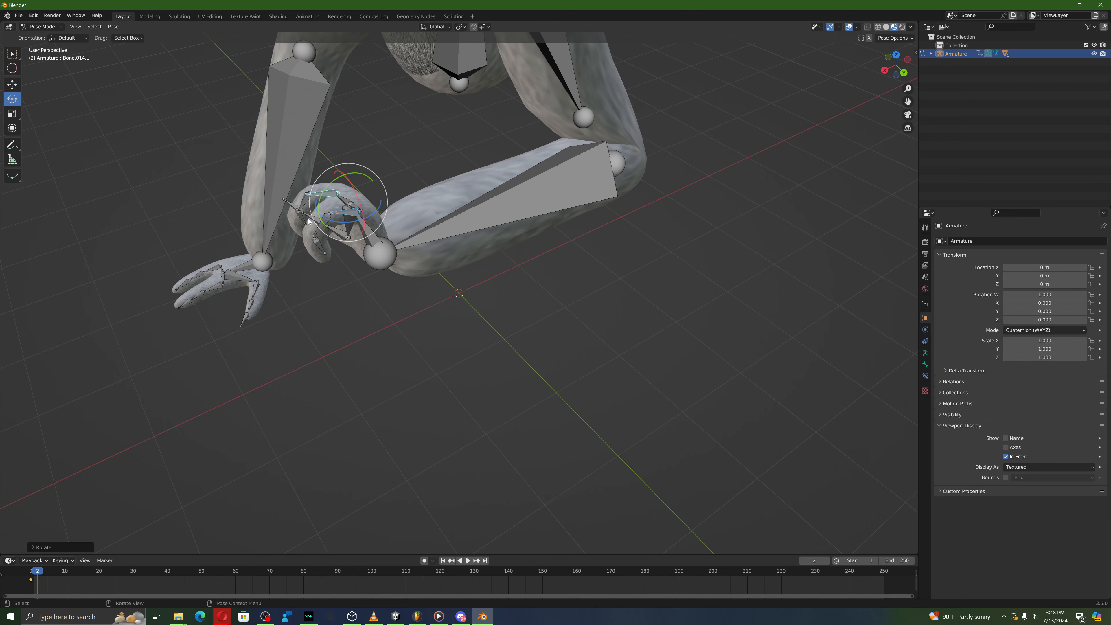
Step: Rotate the middle bones of those two fingers to loosen the curl, and select the fingertip bones
left_click(319, 223)
left_click(303, 203, "shift")
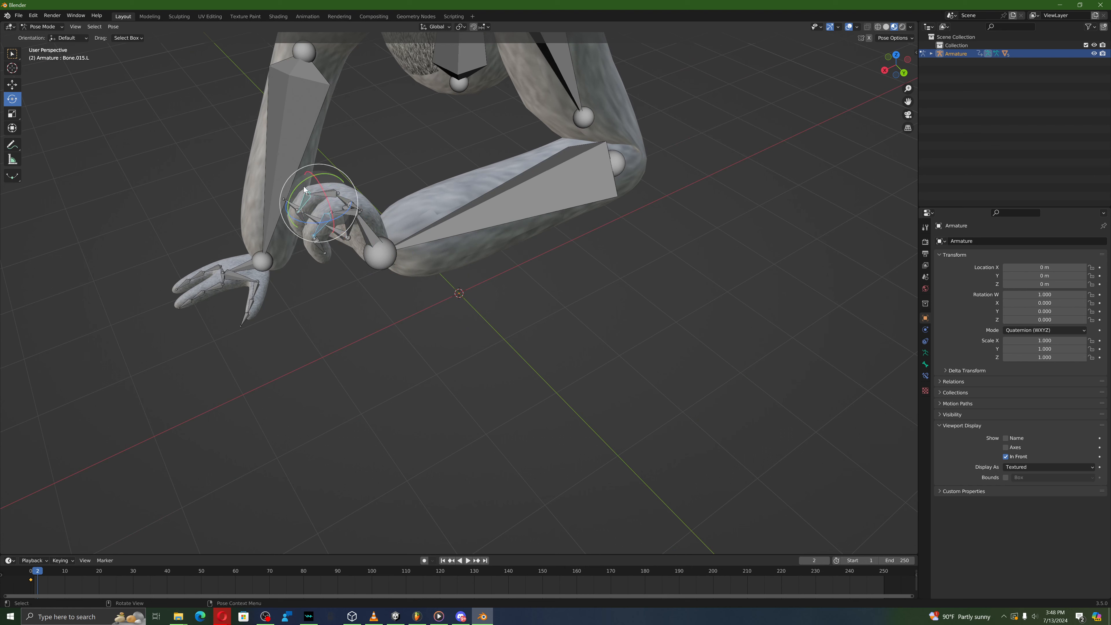
left_click_drag(303, 181, 312, 167)
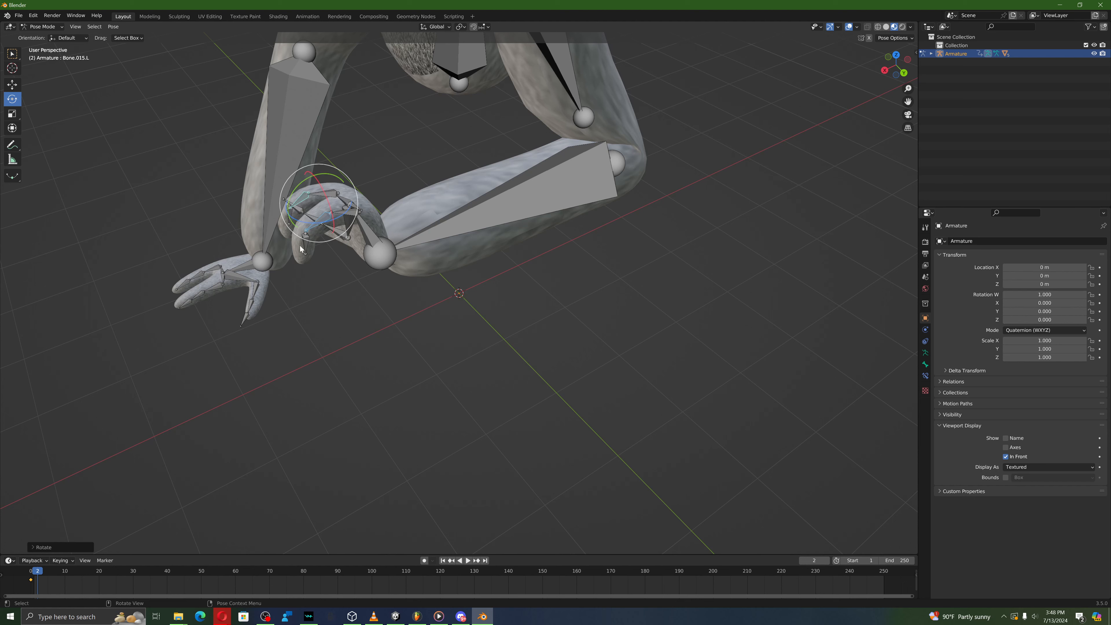
left_click(290, 214)
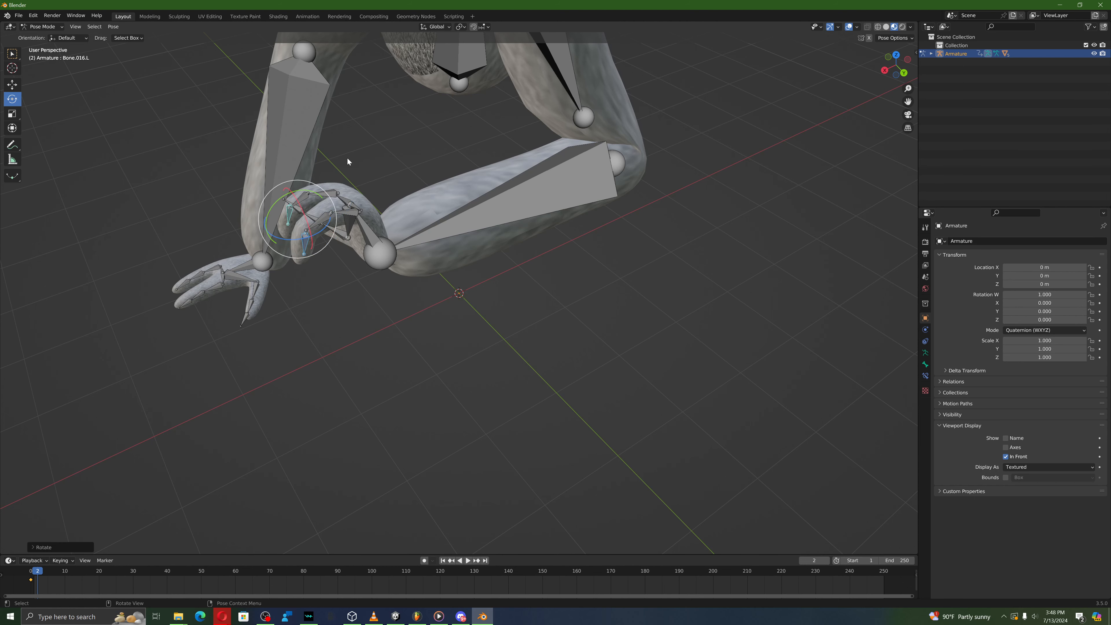
Step: Select the .L upper arm bone and rotate it to reposition the whole .L arm at frame 2
middle_click_drag(347, 159, 462, 256)
middle_click_drag(462, 323, 522, 302)
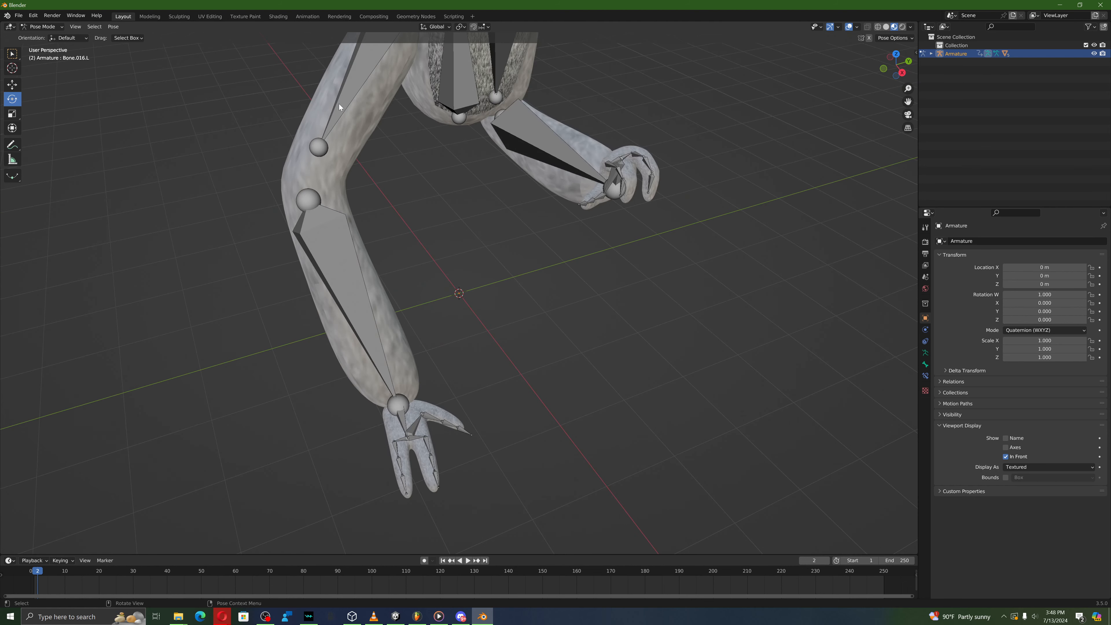
scroll(339, 104, "down", 5)
left_click(426, 149)
left_click_drag(441, 136, 384, 198)
left_click(375, 222)
middle_click_drag(384, 198, 505, 127)
Step: Rotate the .R upper arm bone slightly outward from the body
left_click(492, 160)
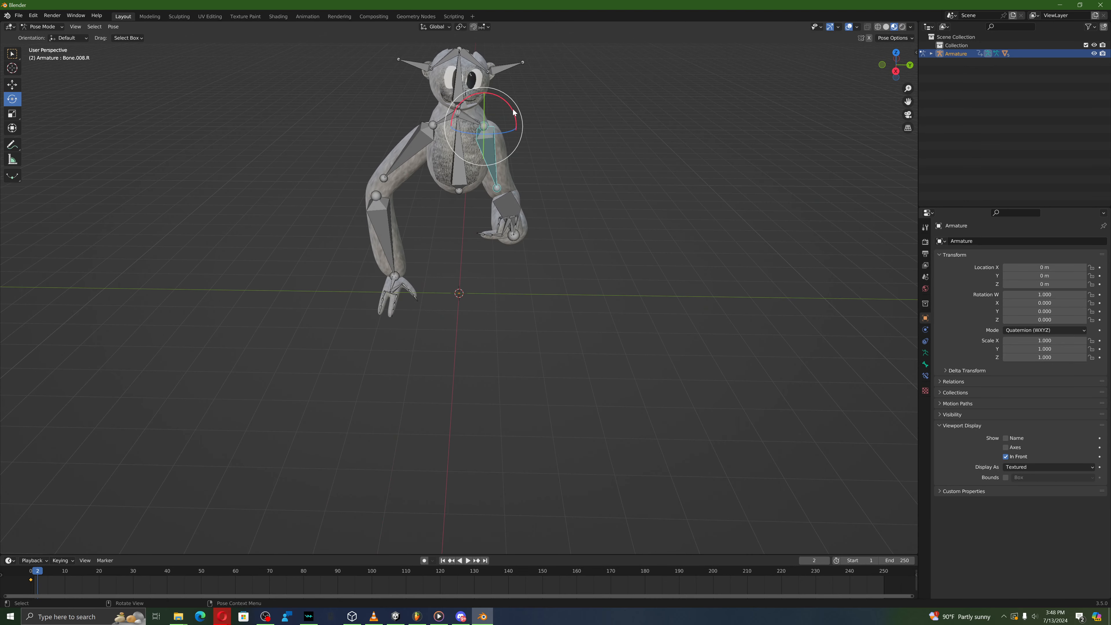
left_click_drag(514, 113, 519, 126)
left_click(471, 174)
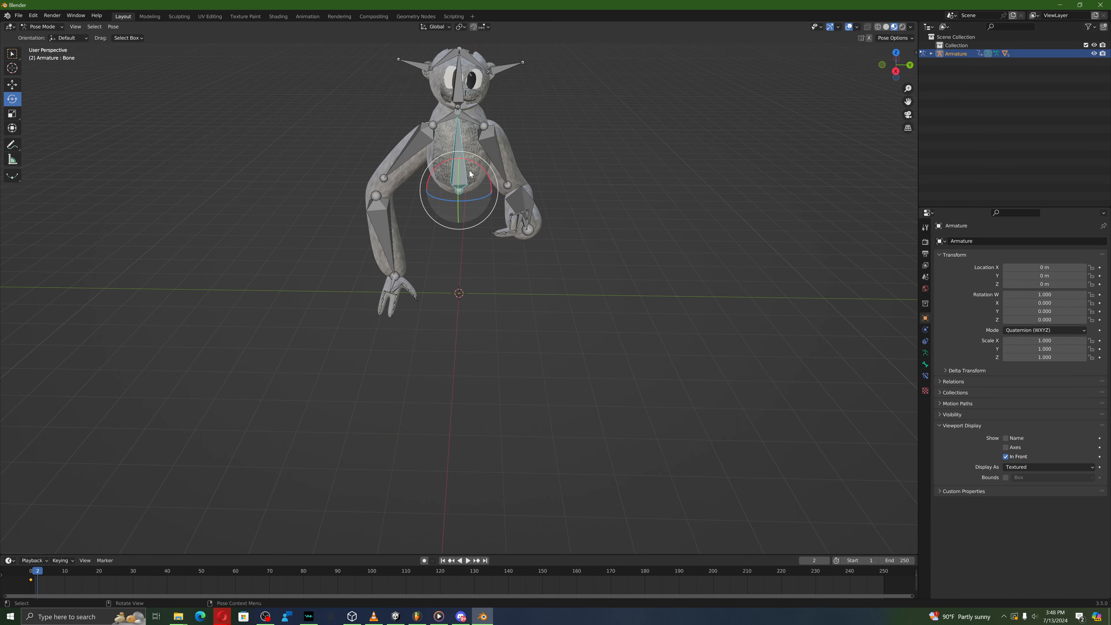
Step: Rotate the .L upper arm bone to adjust the swing of the whole .L arm at frame 2
left_click(410, 159)
middle_click_drag(441, 160, 435, 145)
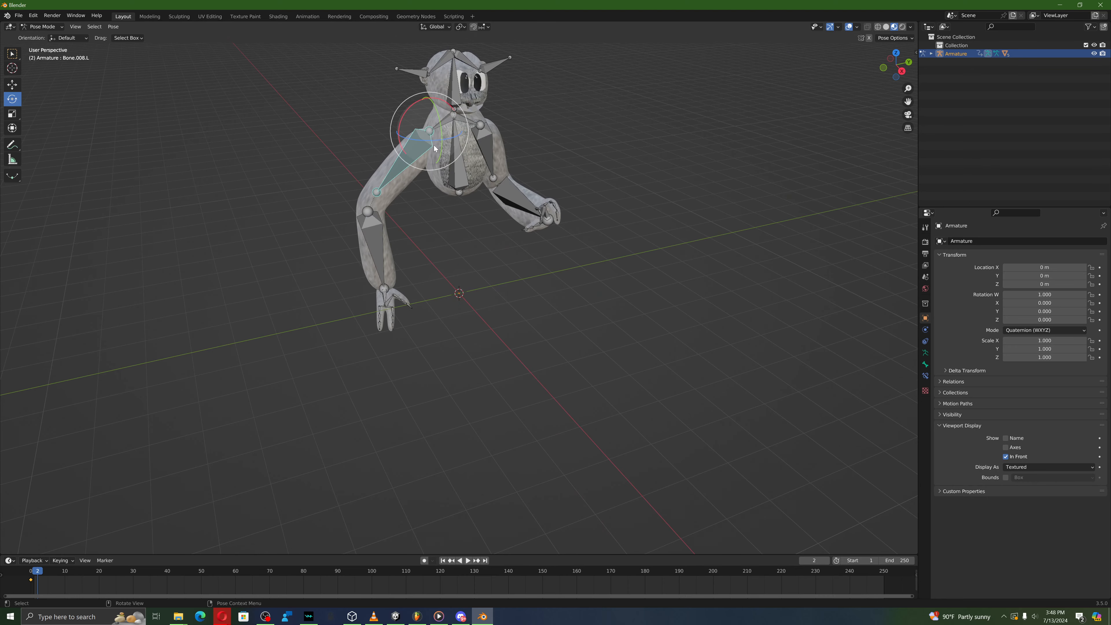
left_click_drag(434, 145, 438, 97)
Step: Rotate the .L forearm bone to bend the elbow, and level the hand bone on that arm so the palm faces the ground
middle_click_drag(397, 181, 394, 269)
left_click(429, 254)
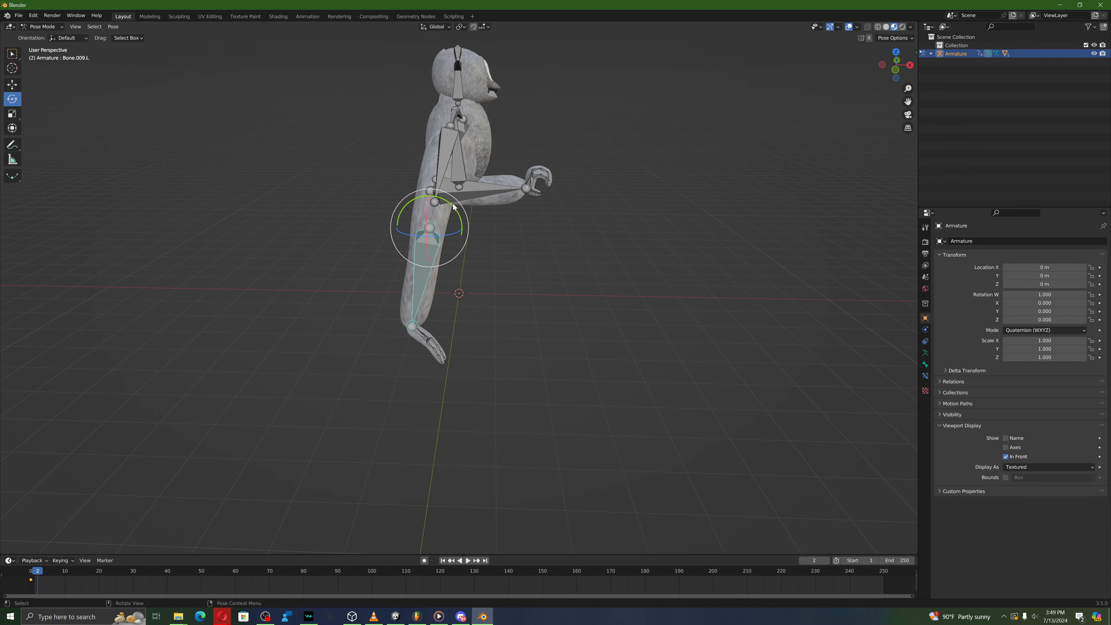
left_click_drag(450, 204, 430, 183)
left_click(415, 336)
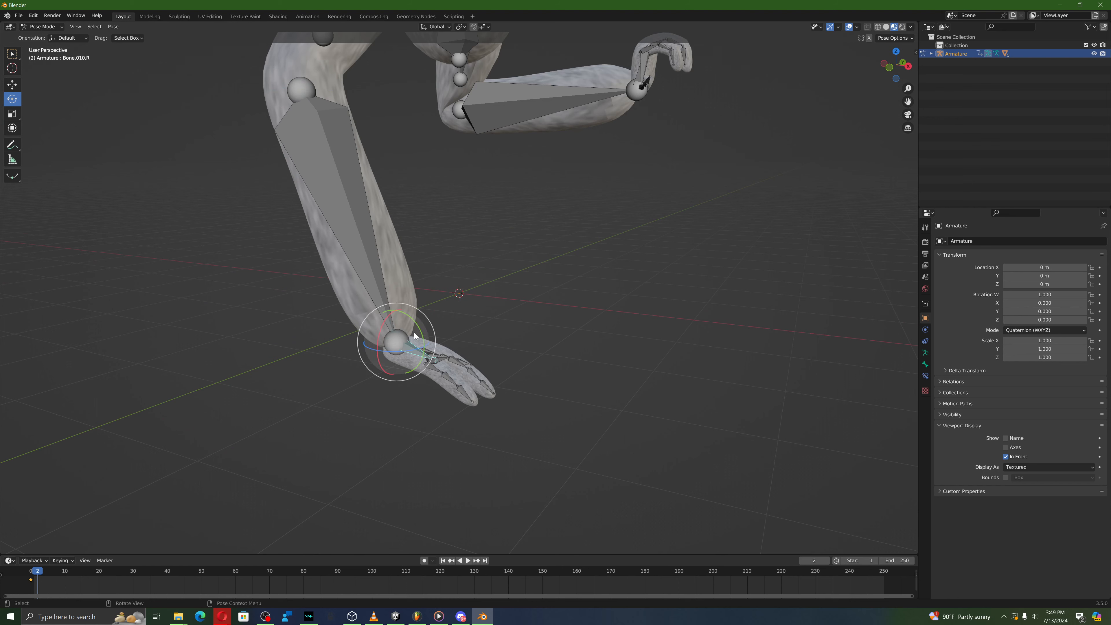
left_click_drag(413, 329, 418, 280)
Step: Refine the rotation of the .L upper arm bone at the shoulder
scroll(455, 262, "down", 3)
left_click(414, 94)
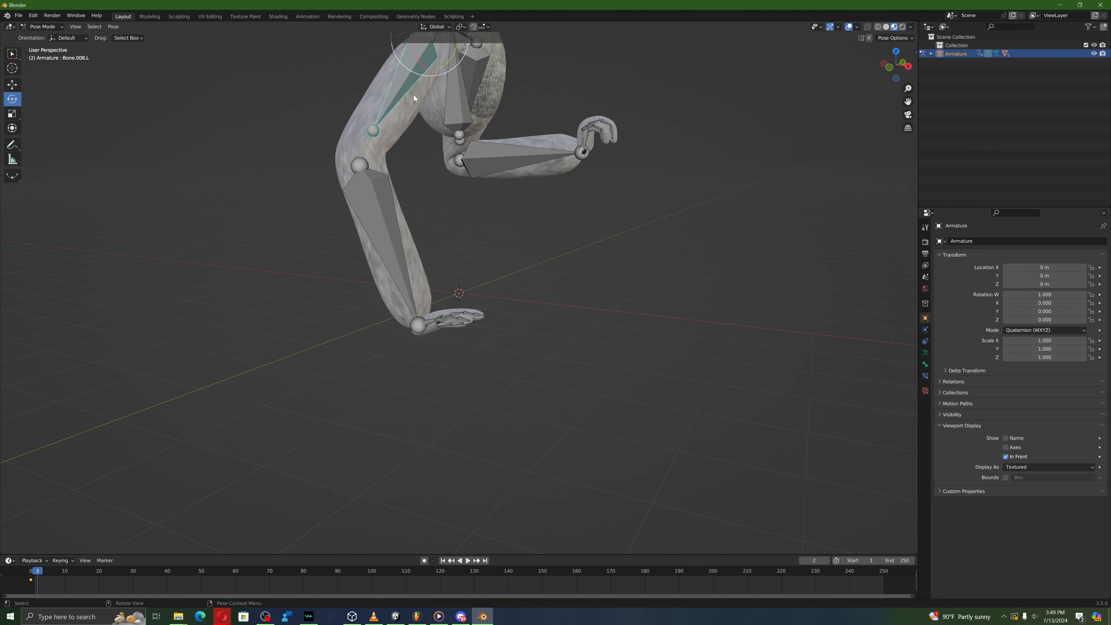
scroll(433, 105, "down", 3)
left_click_drag(463, 122, 403, 248)
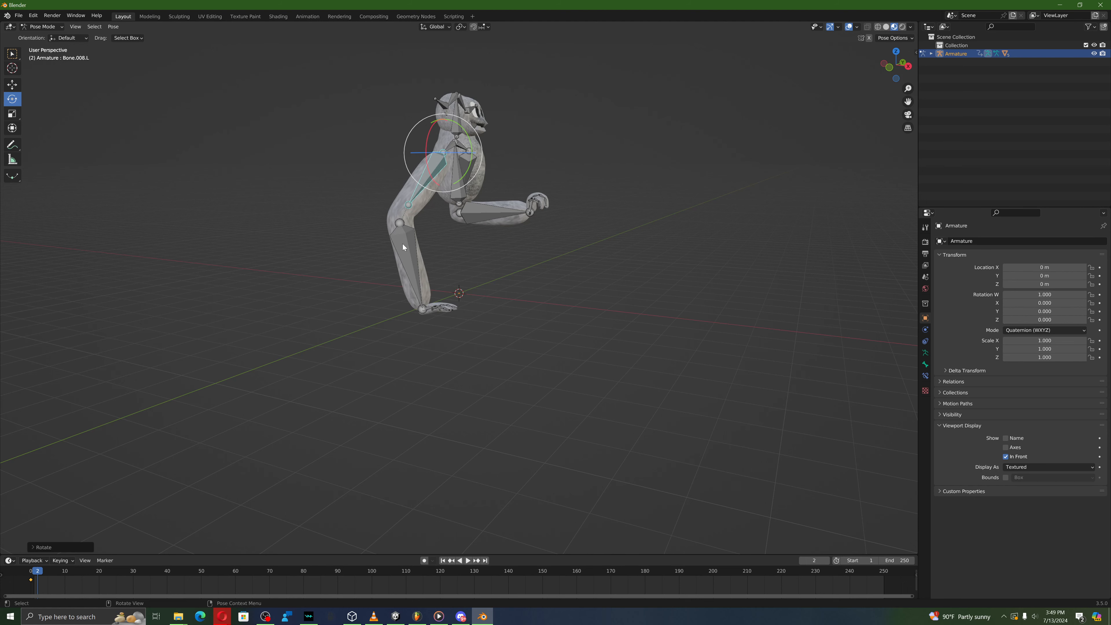
left_click_drag(463, 134, 467, 140)
middle_click_drag(467, 140, 428, 139)
Step: Raise the body's base bone slightly along Z with the Move tool
left_click(453, 184)
mouse_move(451, 181)
middle_mouse_down()
mouse_move(548, 179)
mouse_move(430, 181)
middle_mouse_up()
scroll(370, 282, "up", 6)
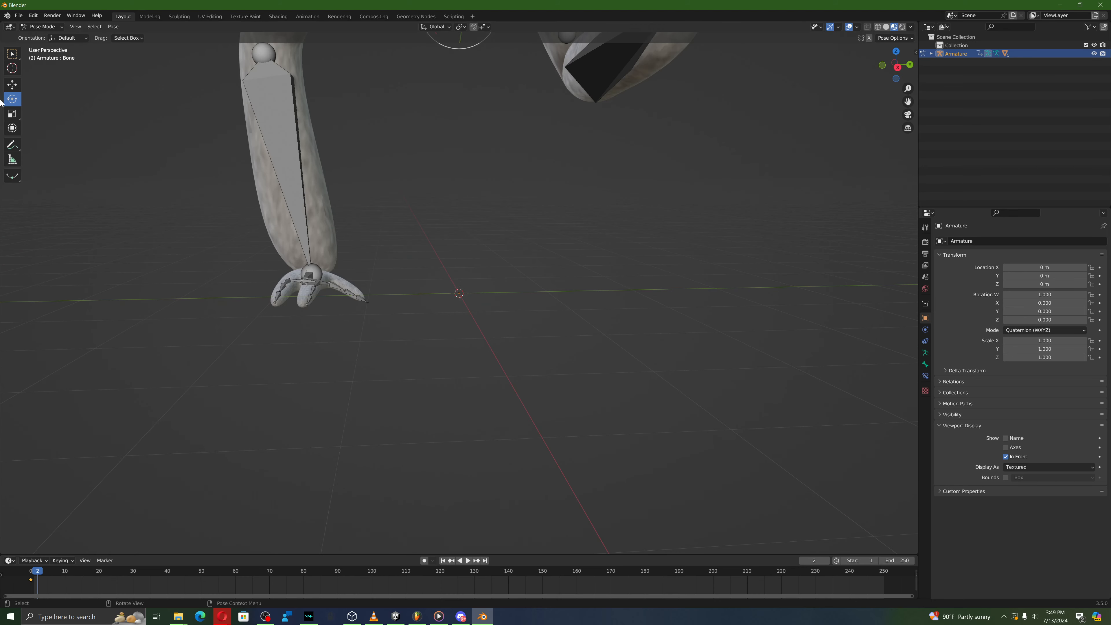
scroll(467, 167, "down", 4)
left_click_drag(461, 146, 461, 138)
middle_click_drag(461, 139, 384, 312)
Step: Select all bones and insert a keyframe for the pose at frame 2
key("a")
key("i")
left_click(520, 133)
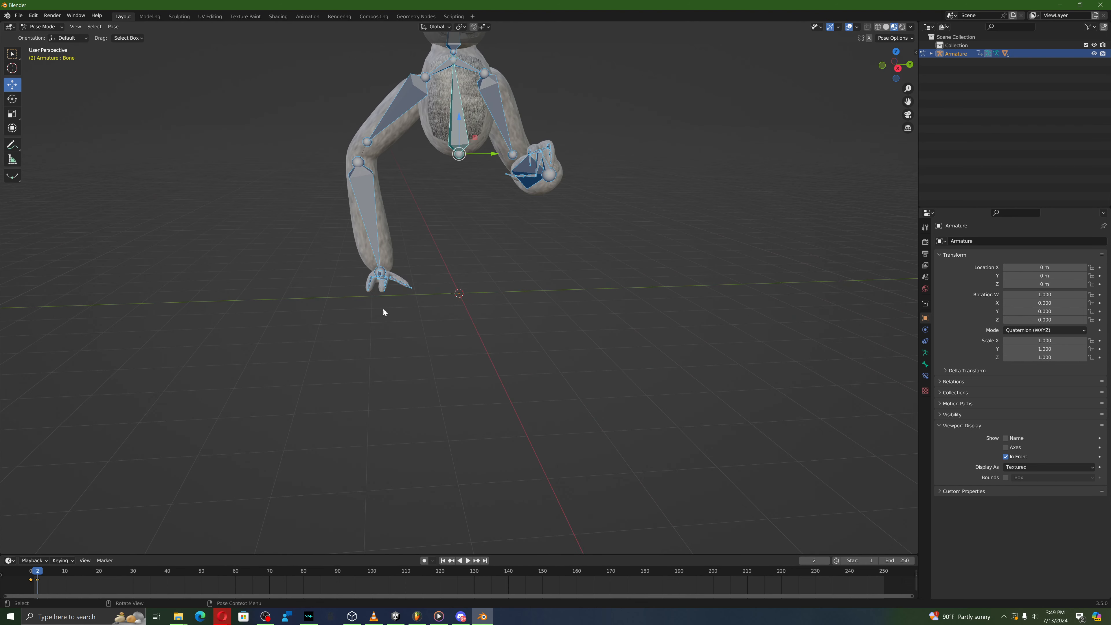
Step: Go to frame 0 and rotate the .R upper arm bone to swing the arm outward and back
left_click_drag(26, 581, 30, 571)
key("alt+a")
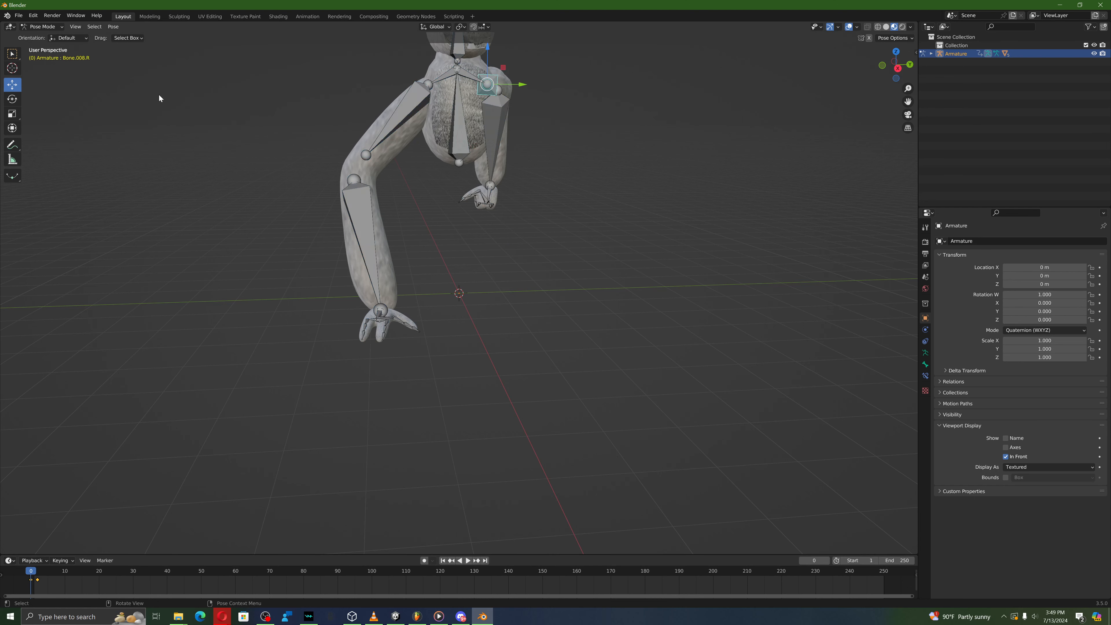
left_click(12, 99)
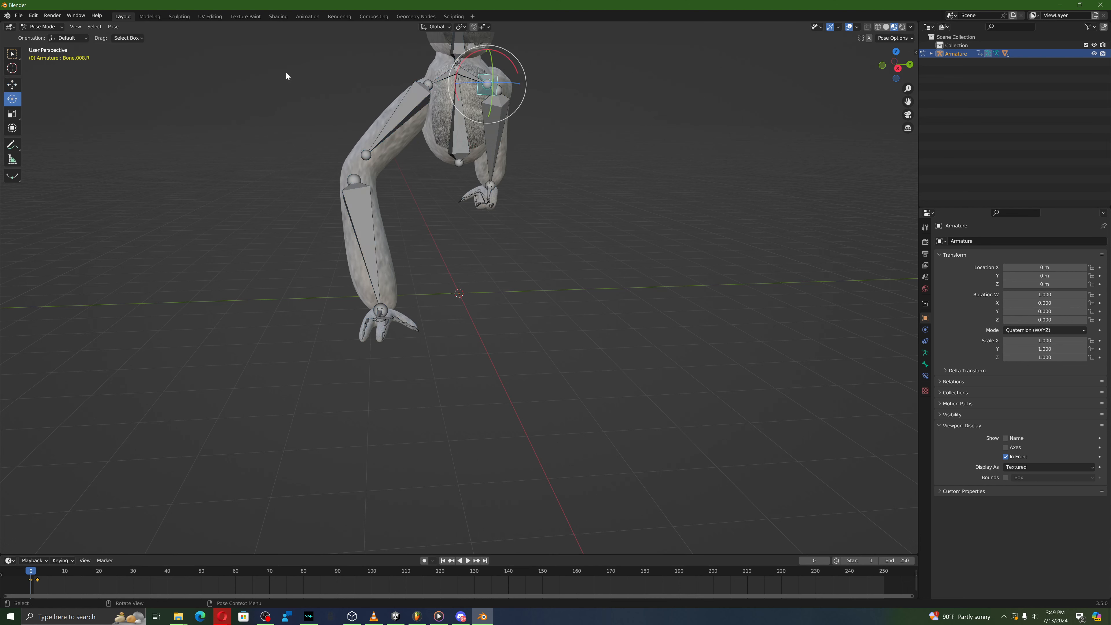
left_click_drag(512, 64, 495, 57)
right_click(508, 63)
middle_click_drag(528, 64, 504, 87)
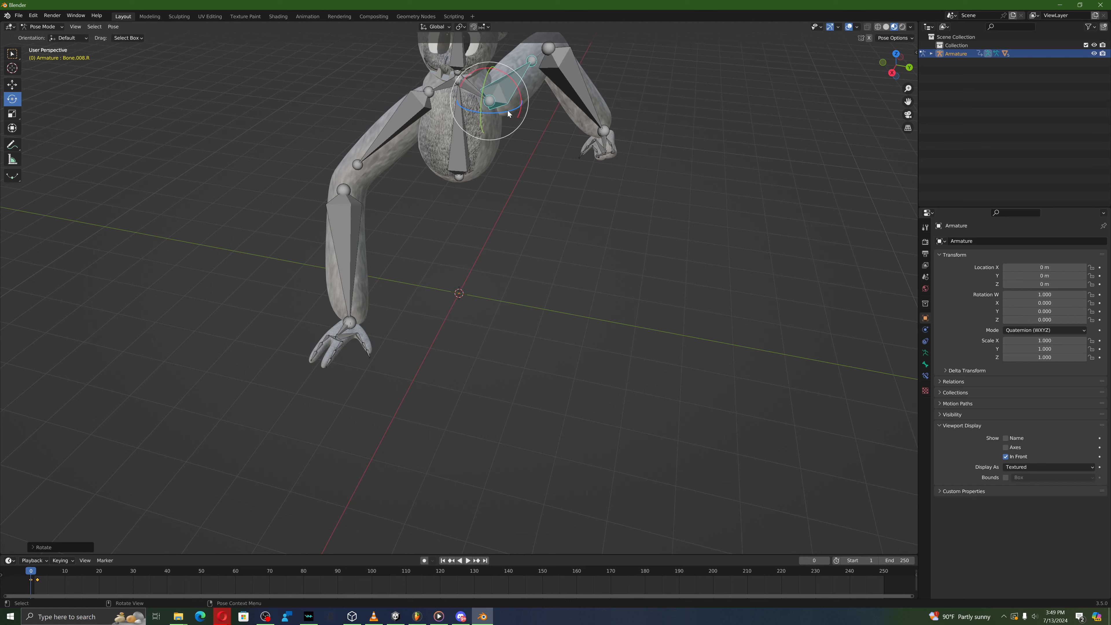
left_click_drag(508, 111, 520, 113)
Step: Select all bones and insert a keyframe for the revised pose at frame 0
key("a")
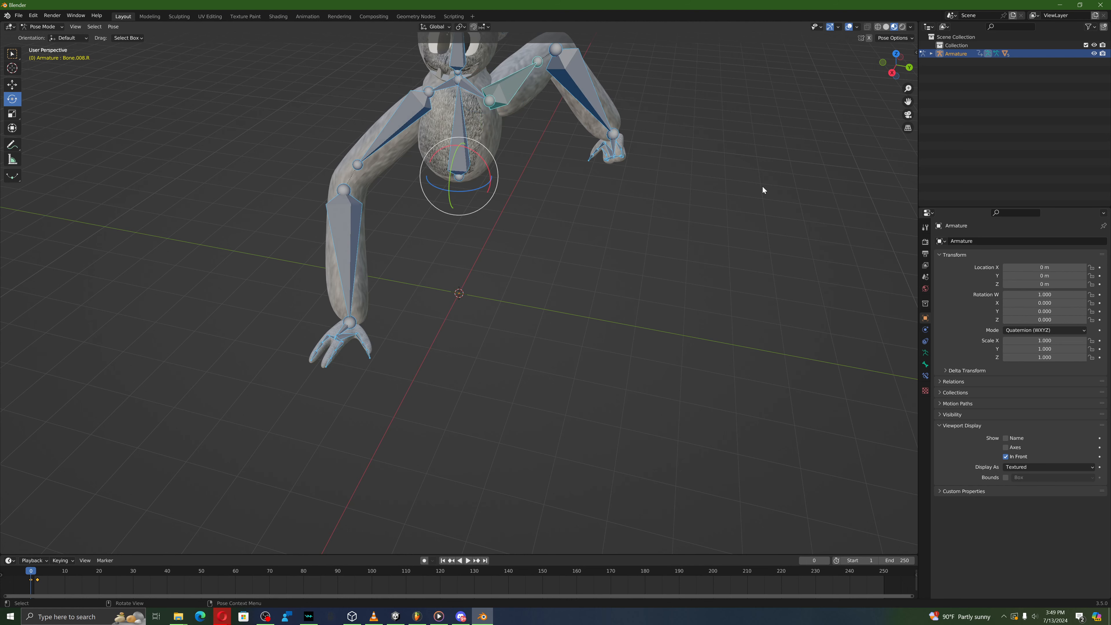
key("i")
left_click(762, 187)
Step: Go to frame 5 and rotate the finger base bones of the .R arm's hand to begin opening it
left_click_drag(31, 579, 38, 577)
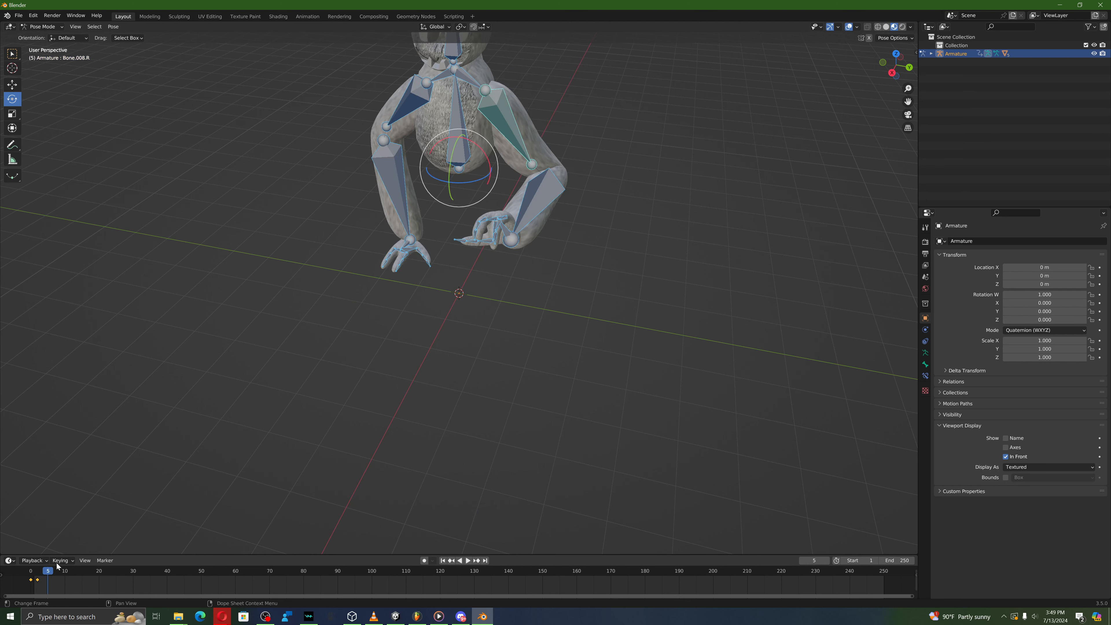
left_click(295, 333)
middle_click_drag(295, 333, 358, 206)
scroll(406, 179, "up", 2)
left_click(295, 171)
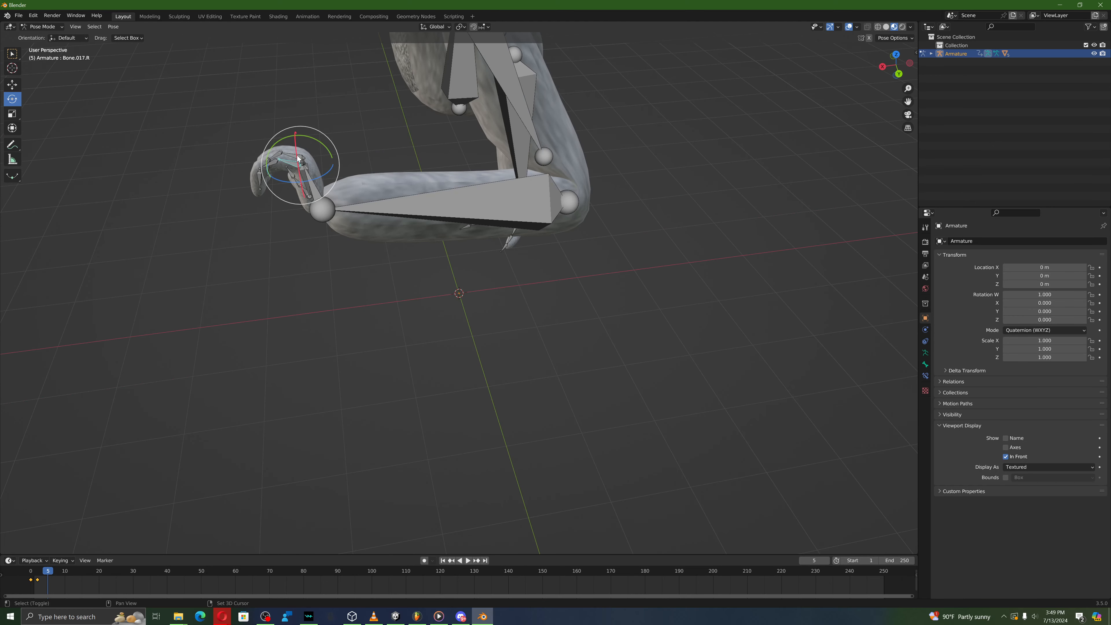
left_click_drag(321, 139, 335, 153)
Step: Rotate the middle and tip bones of the two fingers on the .R arm's hand to straighten them
left_click(265, 149)
left_click(276, 149, "shift")
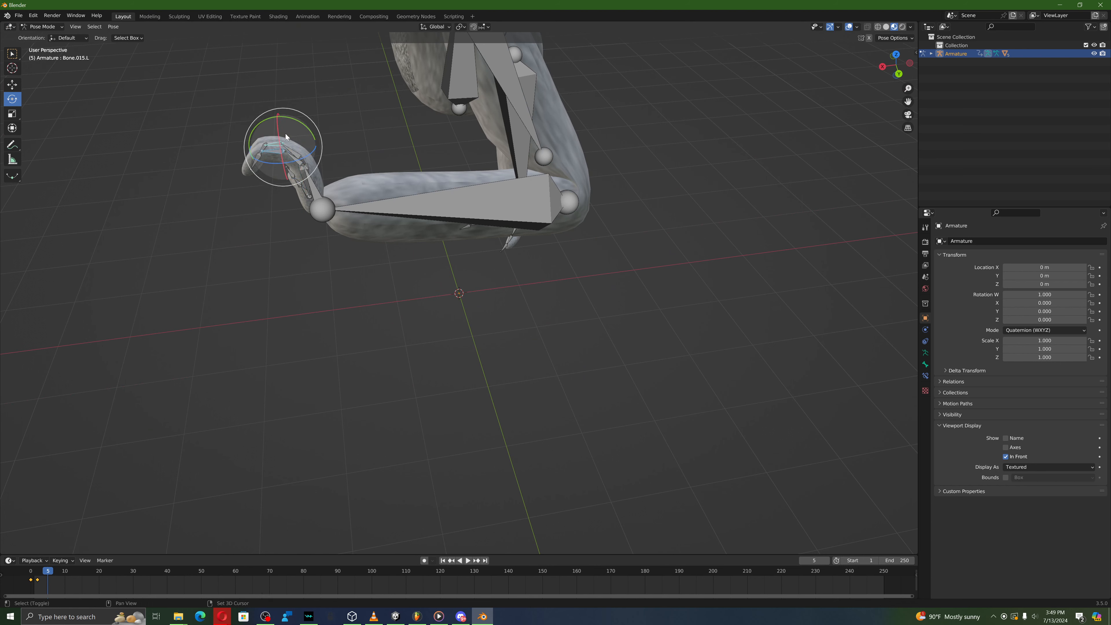
left_click_drag(301, 122, 308, 139)
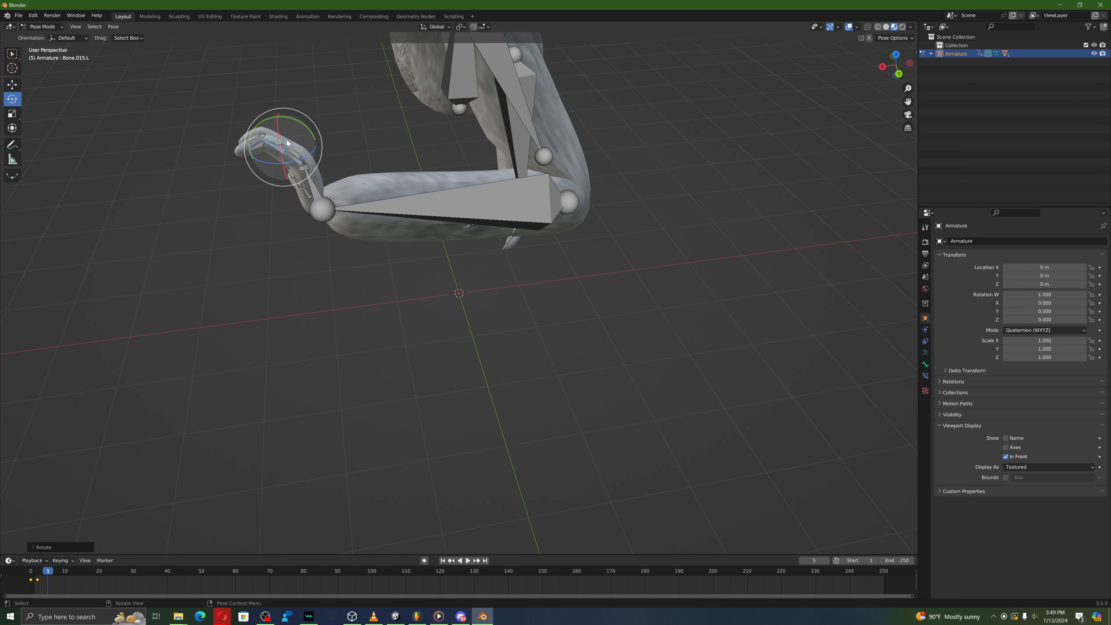
left_click(256, 146)
left_click(258, 137, "shift")
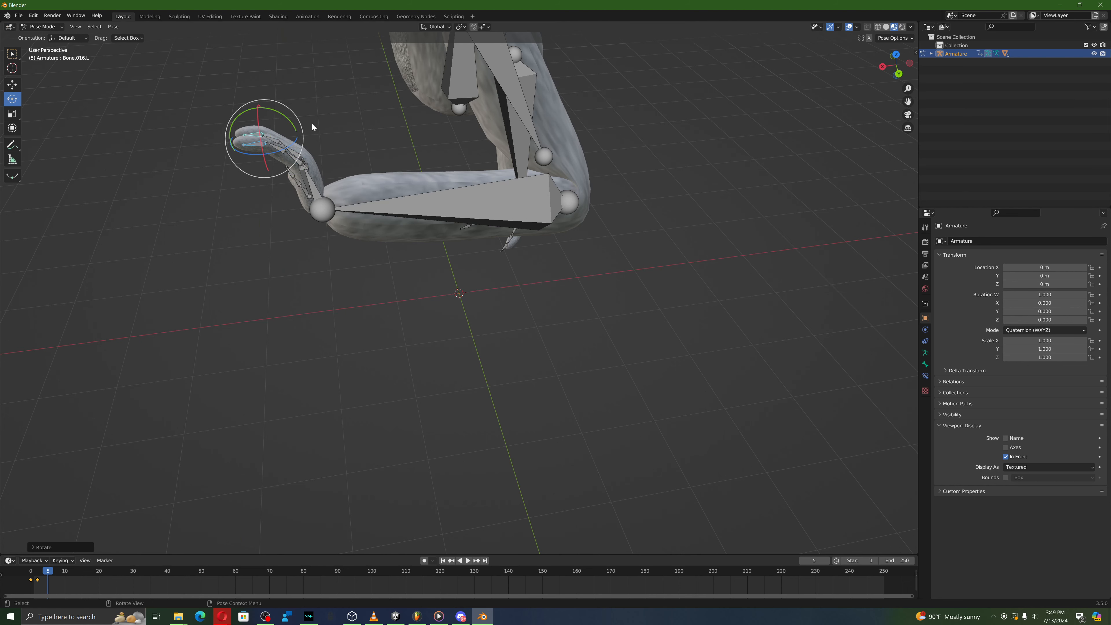
Step: Rotate the .R upper arm bone forward, and rotate the .R forearm bone downward to reach ahead
middle_click_drag(311, 122, 502, 85)
scroll(560, 106, "down", 4)
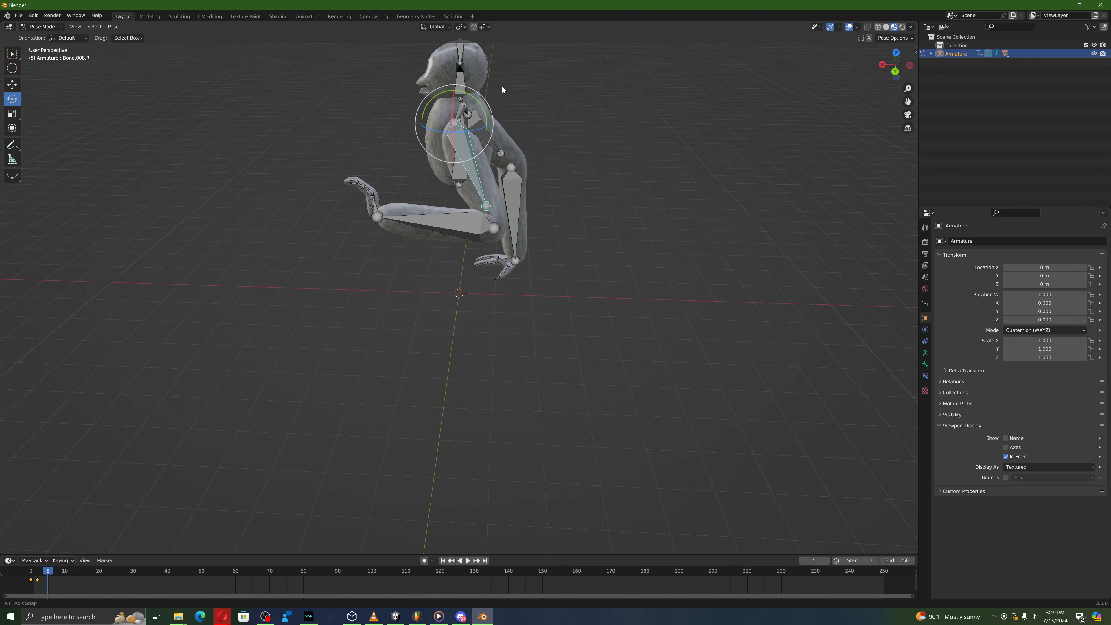
left_click_drag(465, 91, 483, 104)
left_click(414, 182)
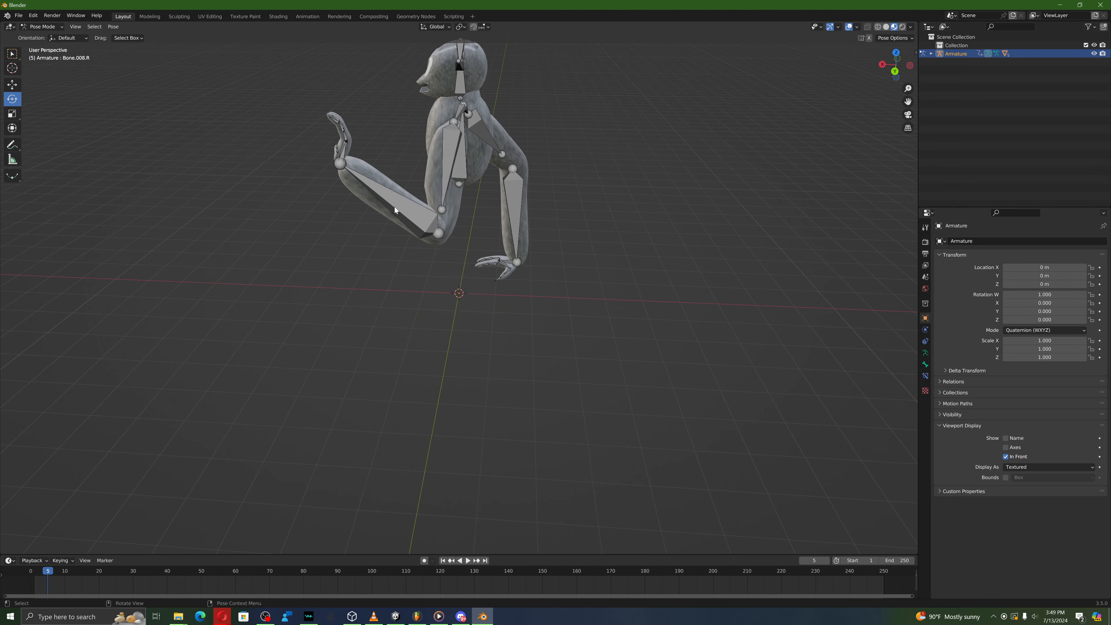
left_click_drag(456, 207, 393, 183)
Step: Rotate the hand bone on the .R arm so the palm faces the ground and the fingers point forward
middle_click_drag(395, 185, 516, 165)
scroll(521, 169, "up", 5)
middle_click_drag(717, 213, 784, 218)
left_click(667, 241)
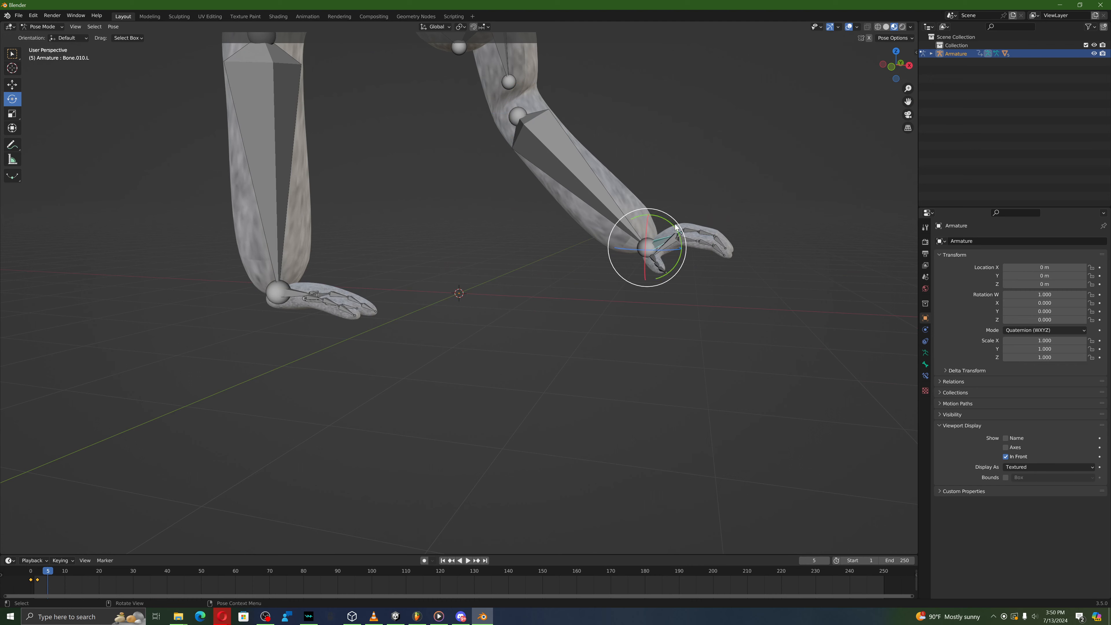
left_click_drag(673, 224, 664, 242)
middle_click_drag(663, 241, 607, 246)
scroll(607, 245, "down", 6)
scroll(586, 251, "up", 6)
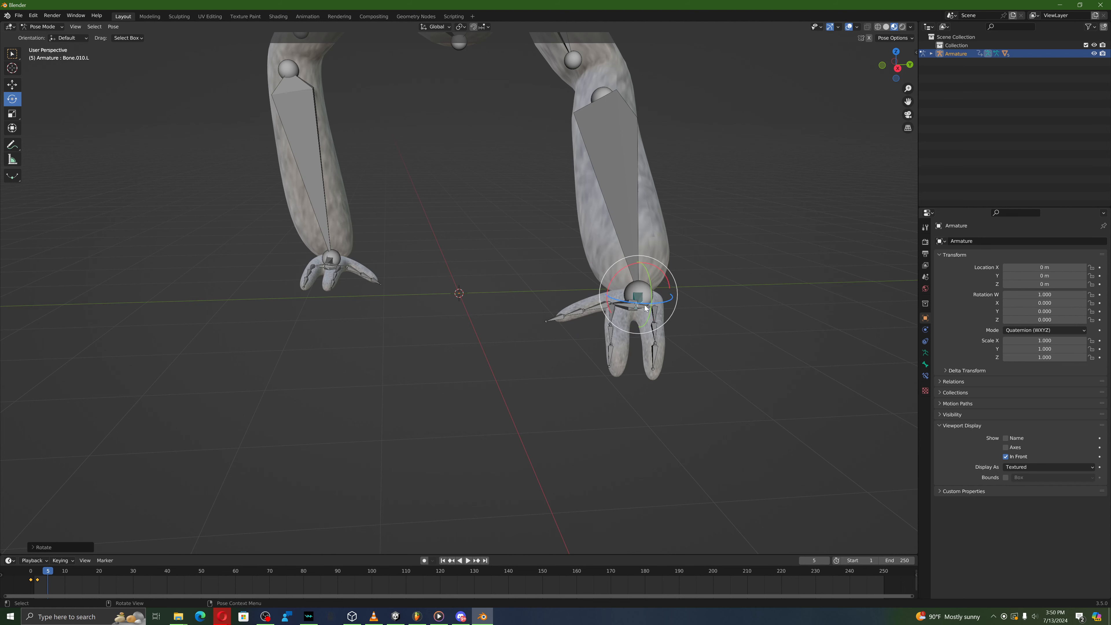
mouse_move(639, 302)
left_mouse_down()
mouse_move(650, 302)
mouse_move(642, 306)
left_mouse_up()
Step: Rotate the finger base bone Bone.017.R to fine-tune the fingers on the .R arm's hand
middle_click_drag(641, 306, 713, 306)
left_click(721, 283)
left_click_drag(752, 253, 744, 238)
middle_click_drag(758, 240, 735, 236)
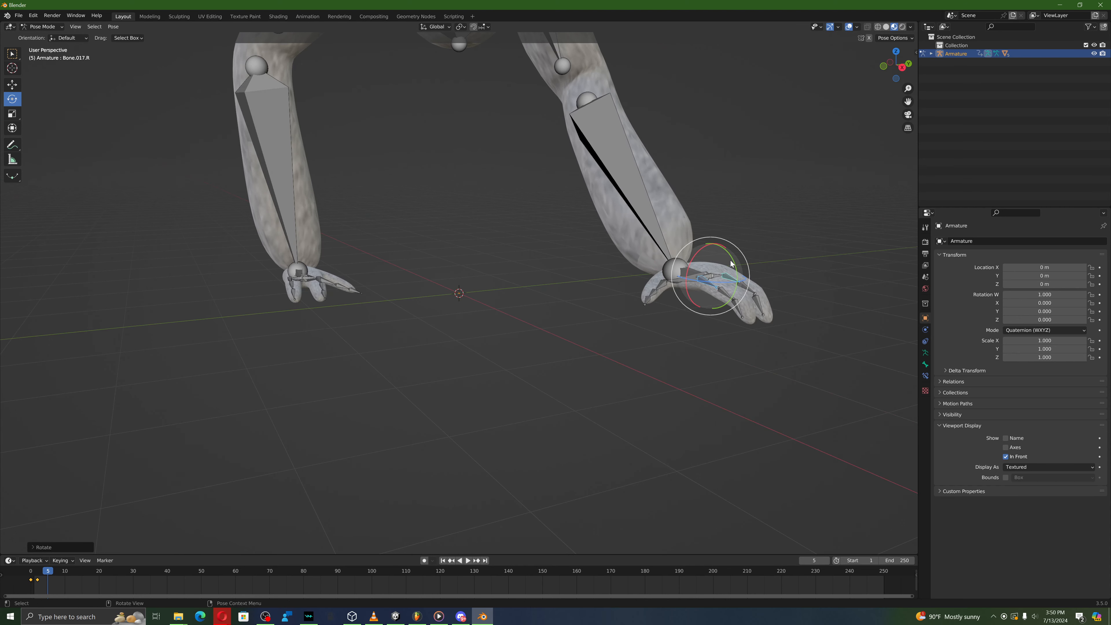
middle_click_drag(786, 230, 747, 224)
Step: Rotate the .L upper arm bone outward and backward from the body at frame 5
scroll(725, 243, "down", 4)
left_click(423, 157)
middle_click_drag(431, 158, 444, 173)
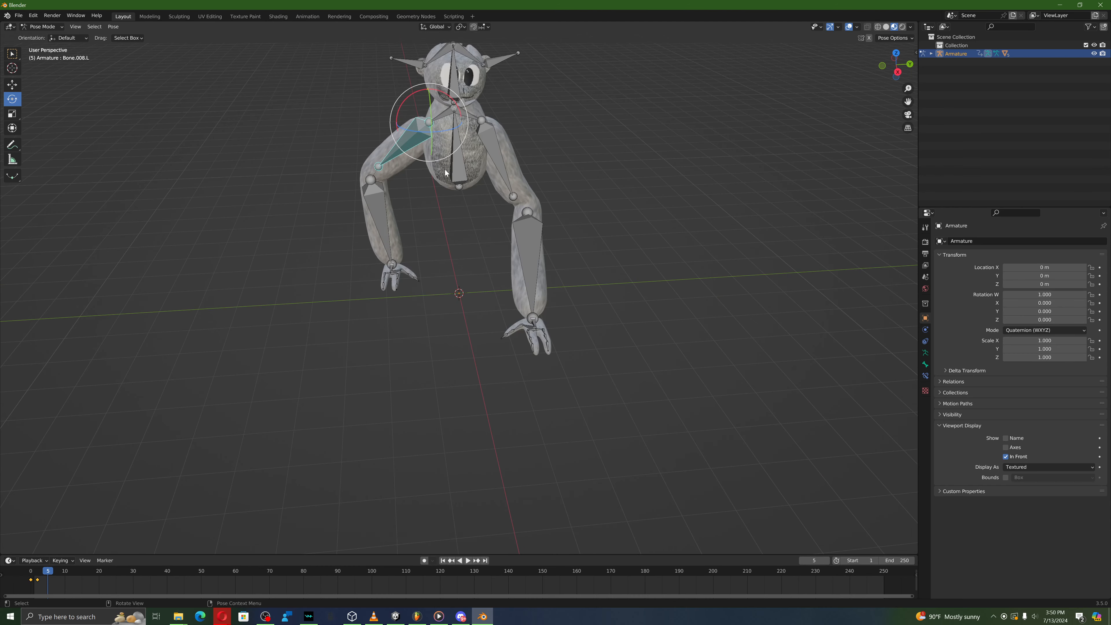
left_click_drag(455, 104, 440, 140)
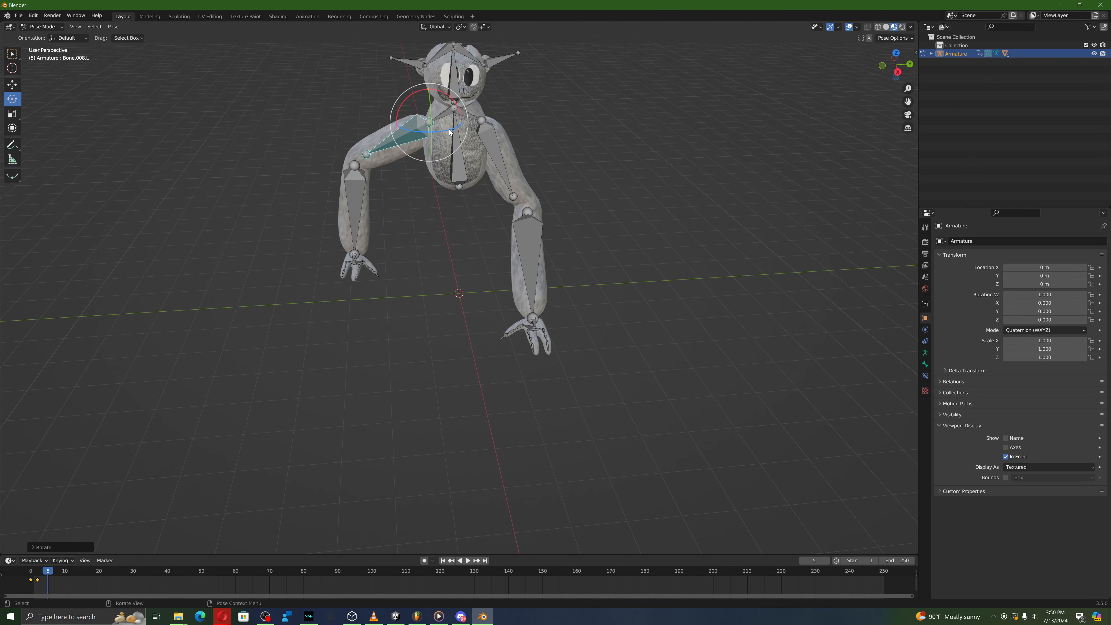
middle_click_drag(450, 132, 540, 117)
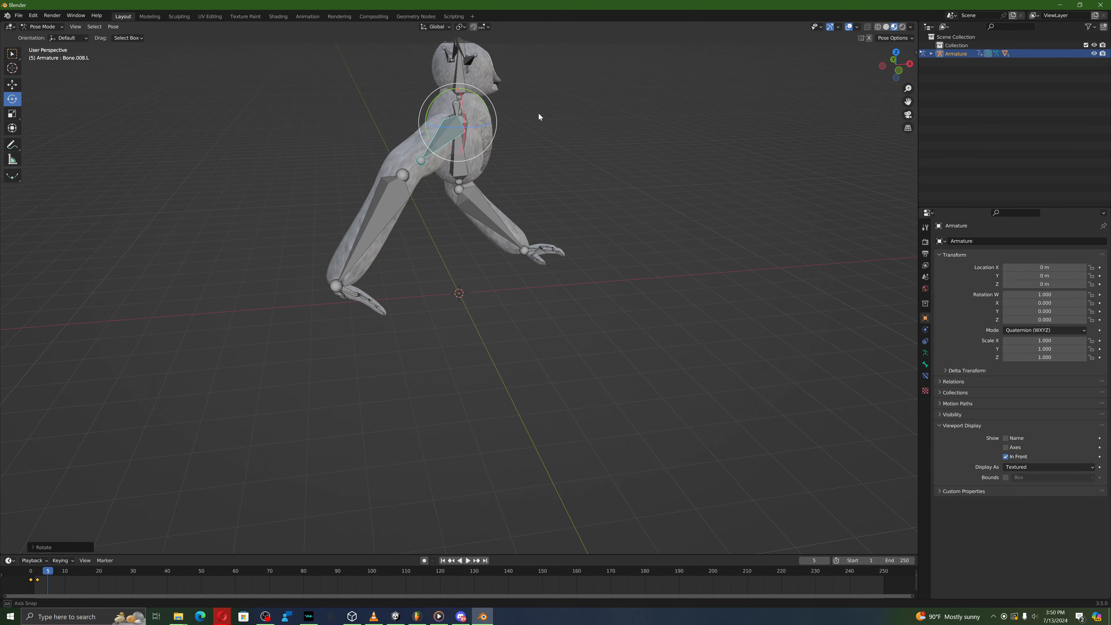
Step: Rotate the .L forearm bone slightly at the elbow, and turn the hand bone on that arm at the wrist
left_click(379, 196)
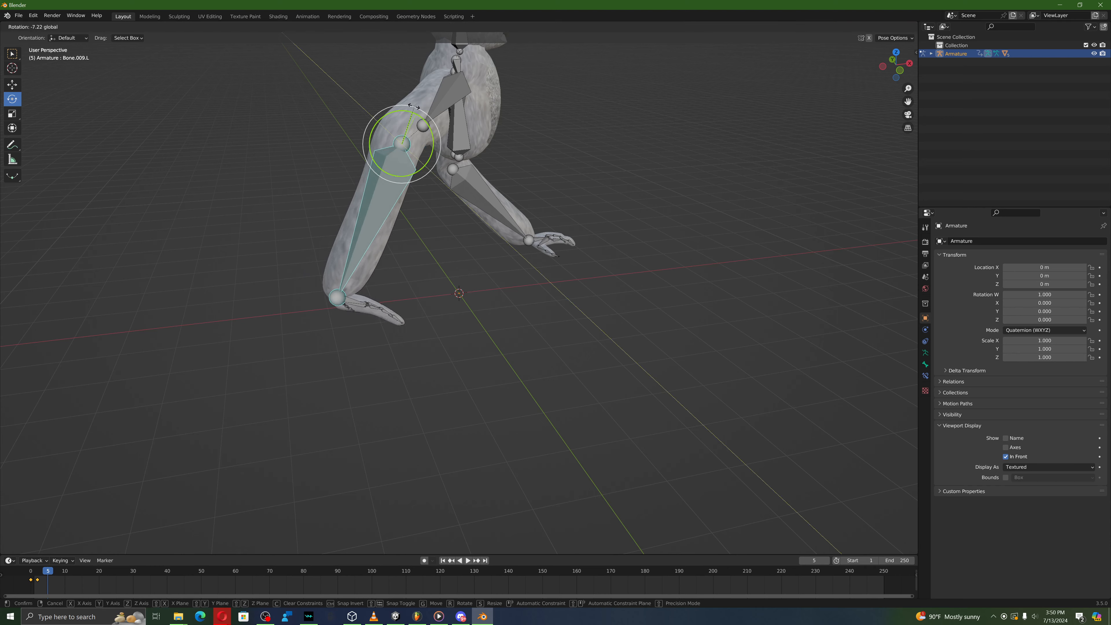
scroll(296, 292, "up", 5)
left_click(301, 321)
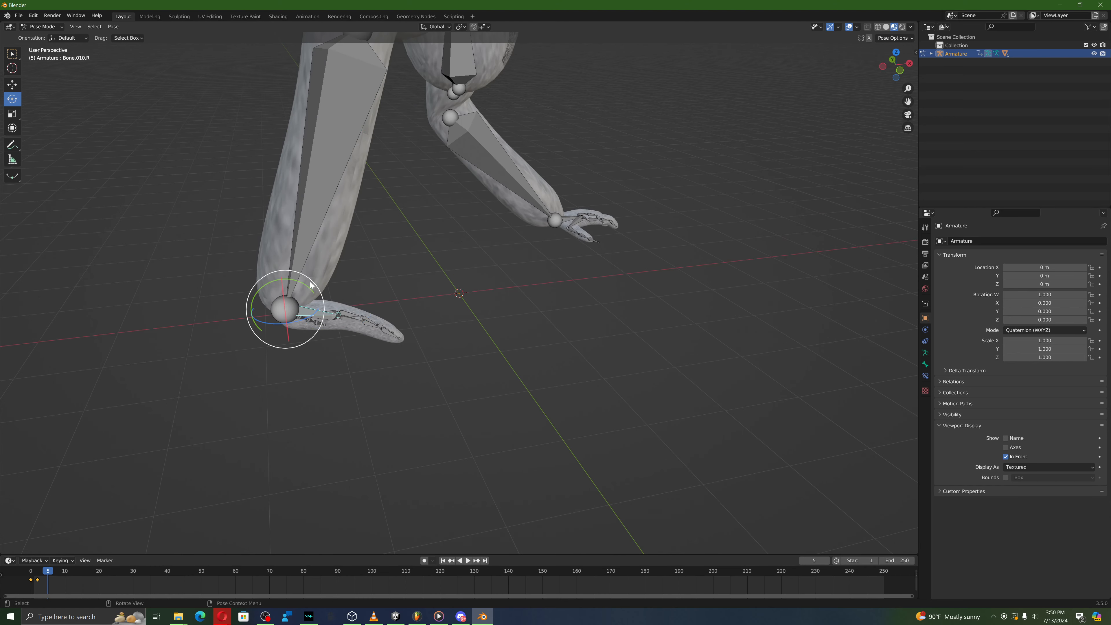
left_click_drag(303, 285, 293, 346)
Step: Select the base bones of the two long fingers on the .L arm's hand and rotate them inward
middle_click_drag(308, 353, 380, 353)
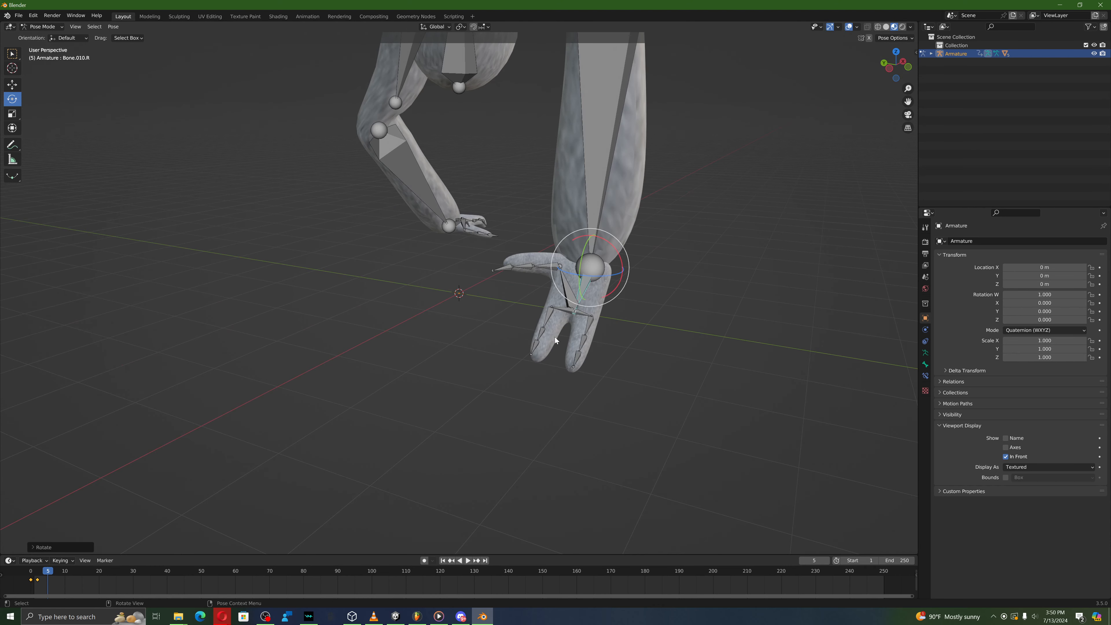
left_click(584, 326)
left_click(547, 319, "shift")
middle_click_drag(536, 308, 492, 303)
scroll(332, 248, "up", 1)
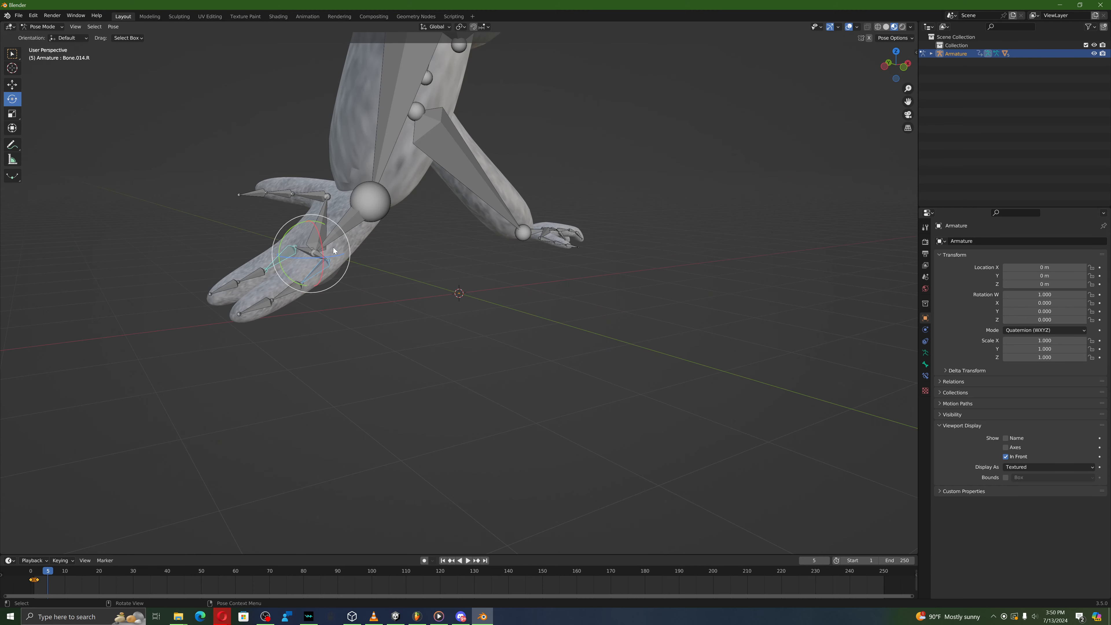
left_click_drag(289, 234, 326, 227)
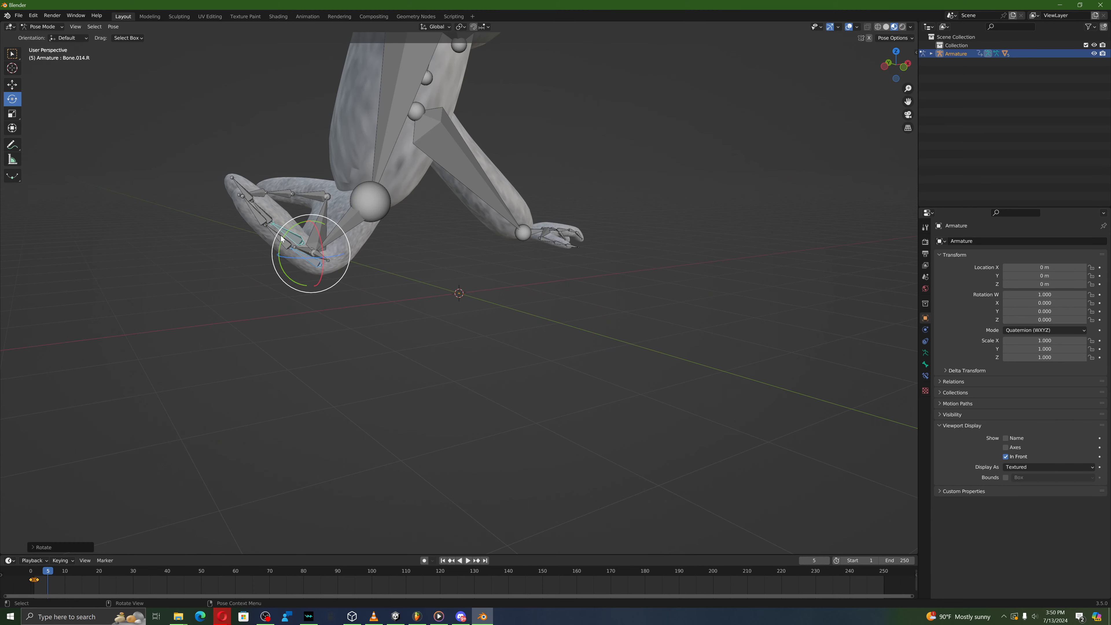
Step: Select the middle bones of those two fingers and rotate them to curl the fingers further
left_click(278, 236)
left_click(265, 216, "shift")
left_click_drag(263, 205, 306, 203)
right_click(270, 204)
Step: Select the two fingertip bones on the .L arm's hand and rotate them to close the fist
middle_click_drag(307, 202, 336, 220)
left_click(511, 337)
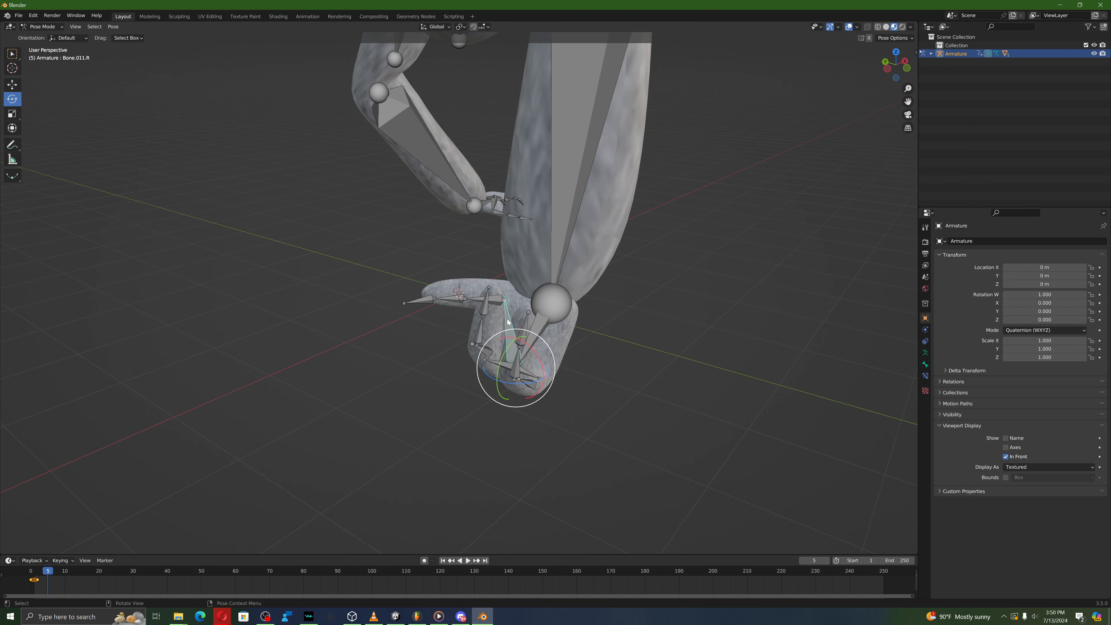
left_click(487, 306, "shift")
middle_click_drag(488, 306, 429, 322)
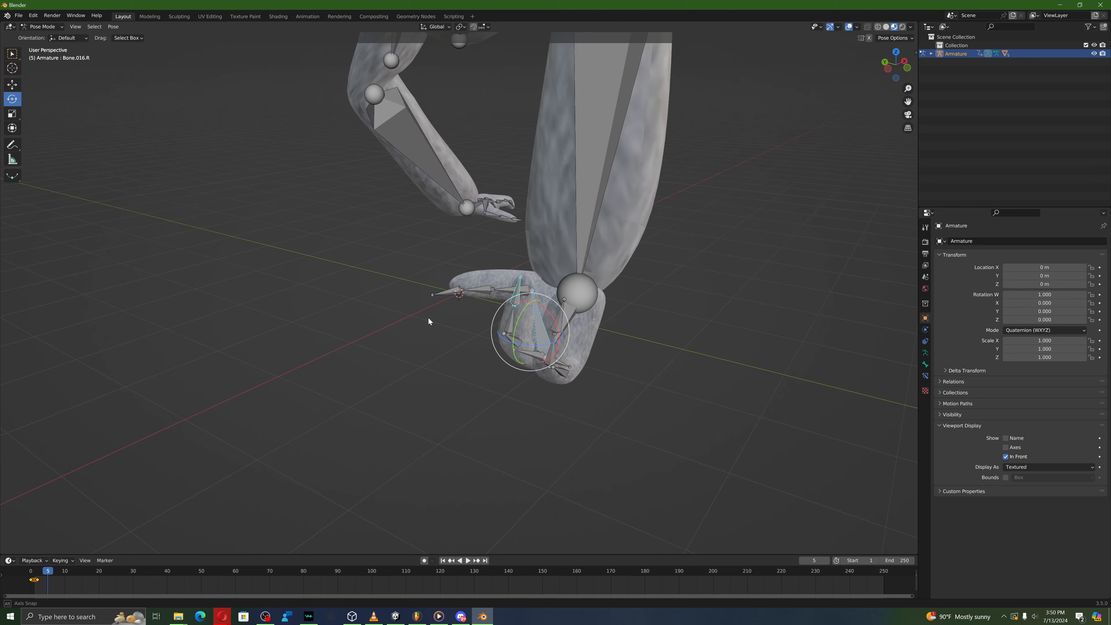
left_click(537, 324)
middle_click_drag(537, 324, 370, 384)
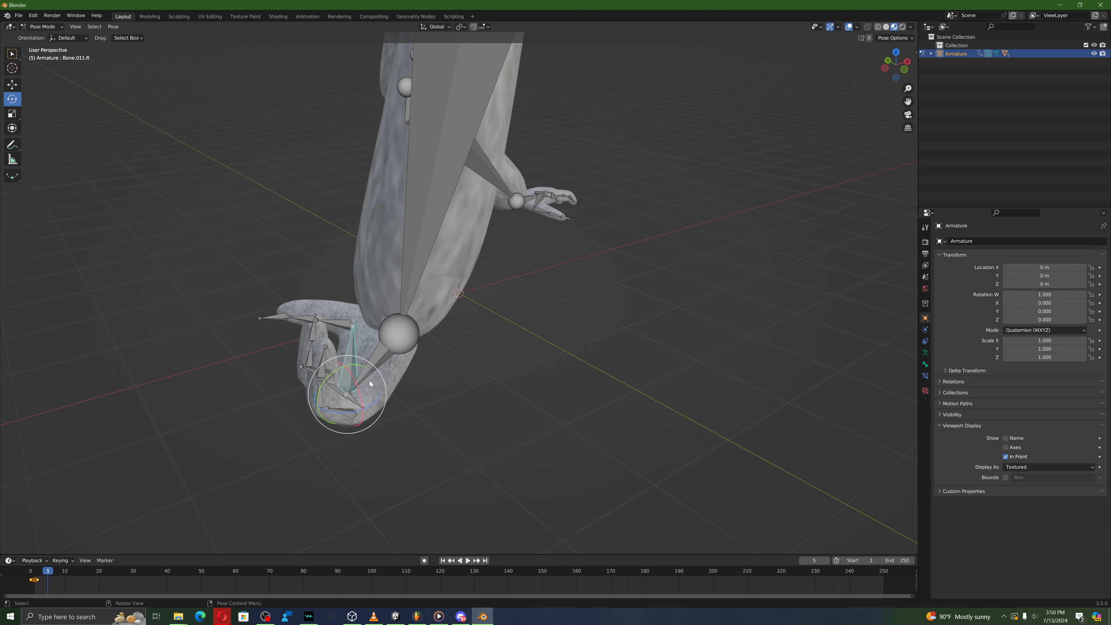
left_click(321, 372)
left_click(314, 326, "shift")
left_click_drag(311, 331, 339, 319)
Step: Rotate the body's base bone slightly, and lower it along Z to bring the monkey closer to the ground
middle_click_drag(516, 397, 451, 188)
mouse_move(463, 183)
left_mouse_down()
mouse_move(472, 186)
mouse_move(451, 184)
left_mouse_up()
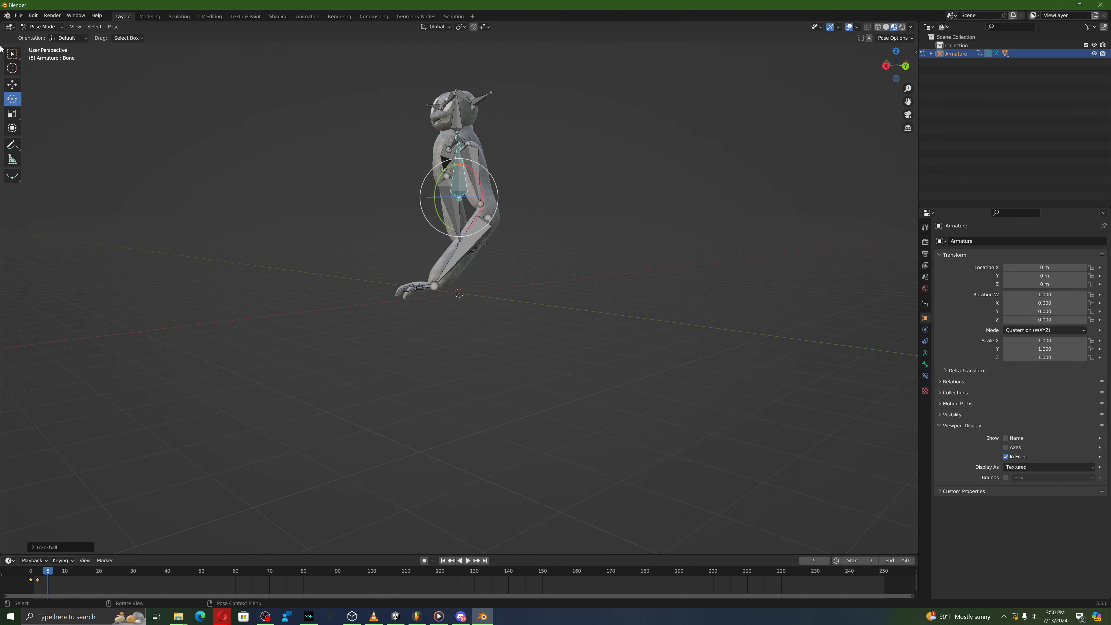
left_click(15, 87)
middle_click_drag(461, 180, 411, 160)
left_click_drag(463, 184, 462, 194)
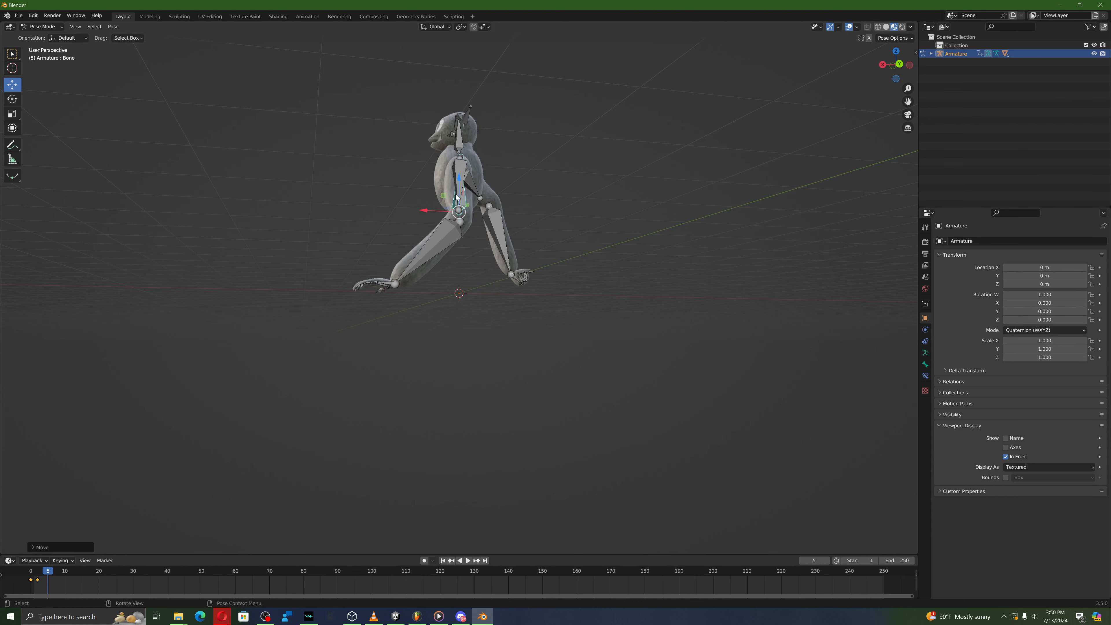
middle_click_drag(462, 195, 538, 202)
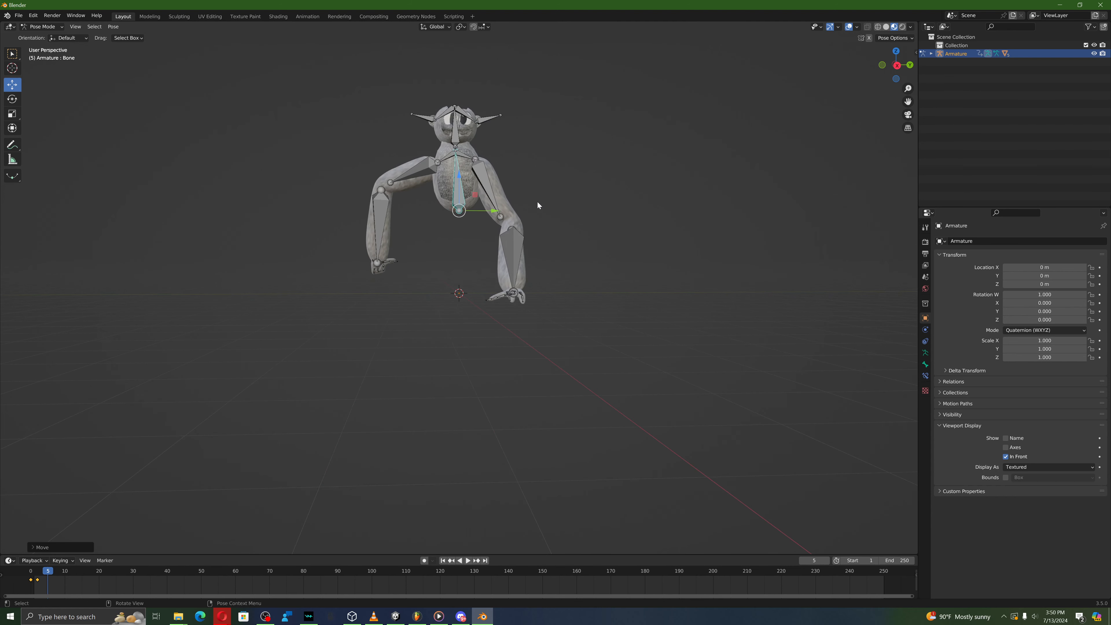
Step: Insert a keyframe for all bones at frame 5 and play the animation from the start to check the motion
key("a")
key("i")
left_click(550, 192)
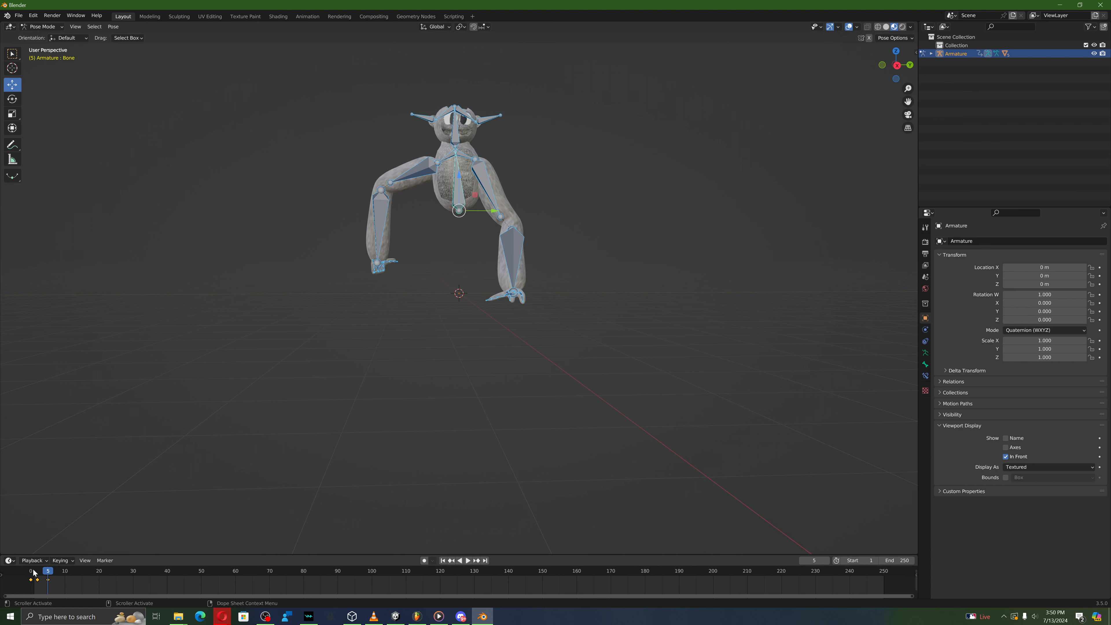
left_click(34, 573)
left_click(471, 561)
left_click(469, 561)
left_click(183, 496)
Step: At frame 7, nudge the body's base bone along Z and rotate the .R upper arm bone to reposition that arm
middle_click_drag(183, 496, 414, 247)
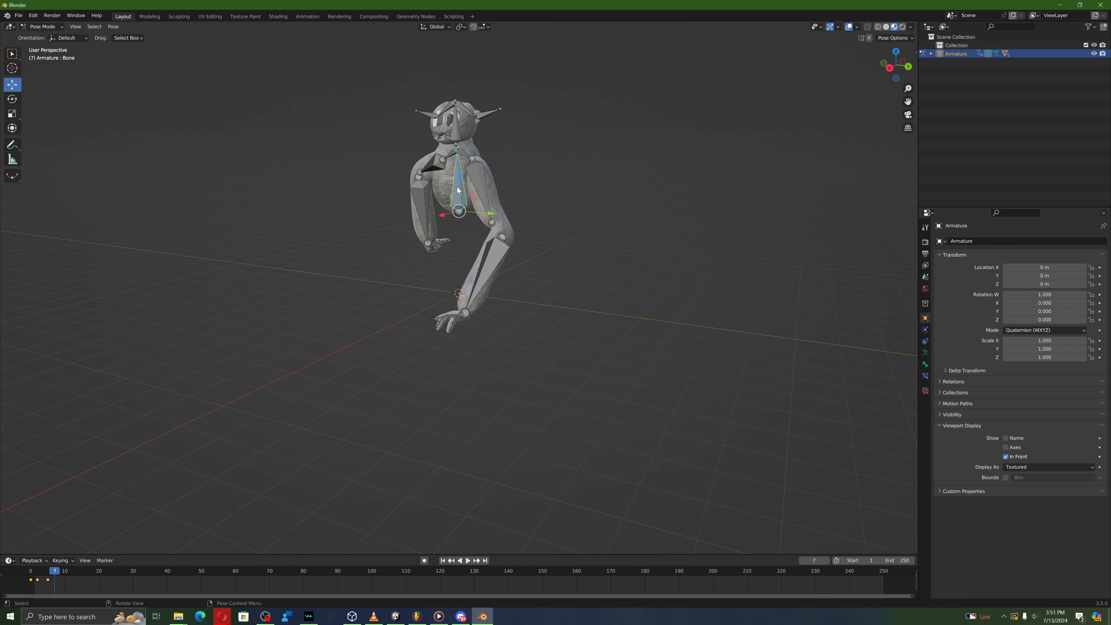
left_click_drag(458, 189, 466, 193)
left_click(12, 99)
left_click(489, 172)
middle_click_drag(494, 174, 432, 168)
scroll(521, 178, "up", 2)
scroll(521, 179, "up", 2)
scroll(542, 204, "down", 3)
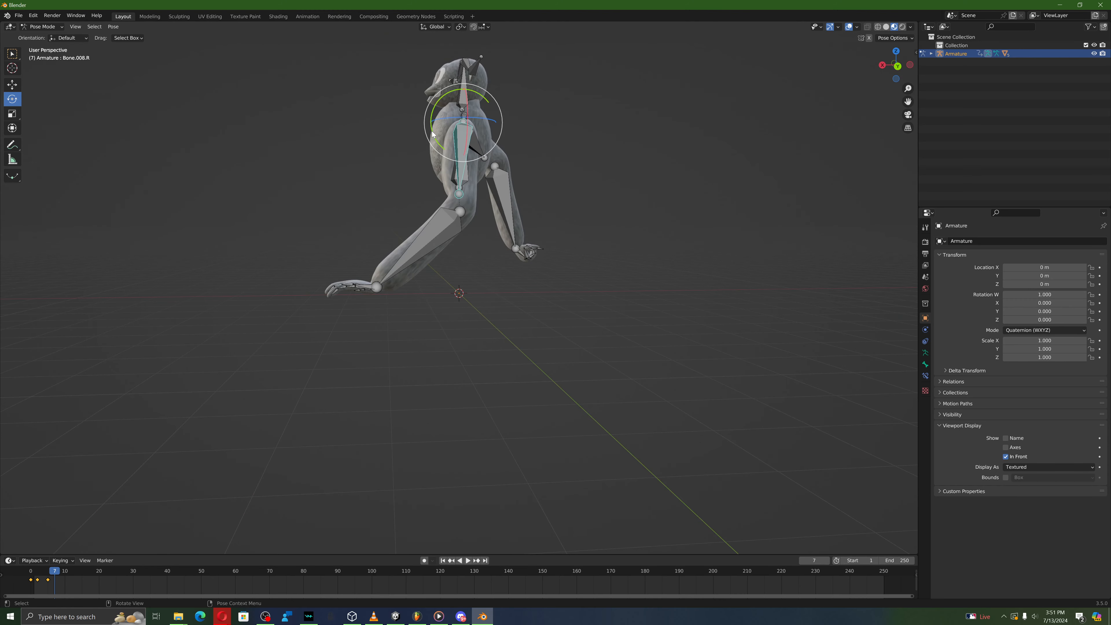
left_click_drag(432, 135, 435, 141)
middle_click_drag(435, 141, 502, 135)
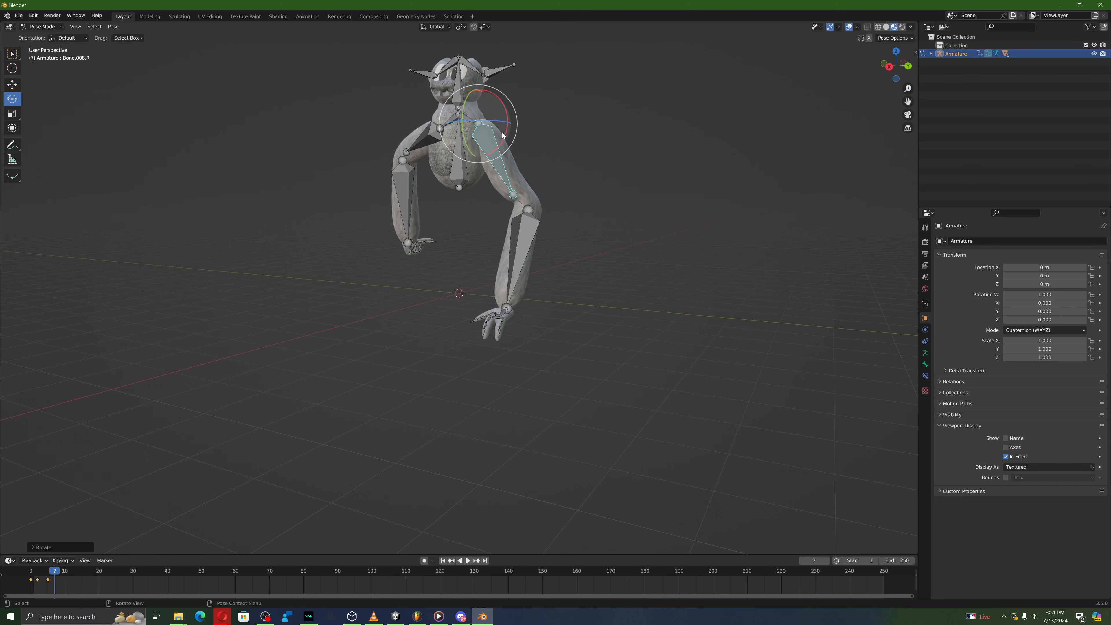
left_click_drag(506, 135, 509, 130)
Step: Rotate the .R forearm bone, and adjust the hand bone on that arm so the hand lies flatter against the ground
left_click(540, 229)
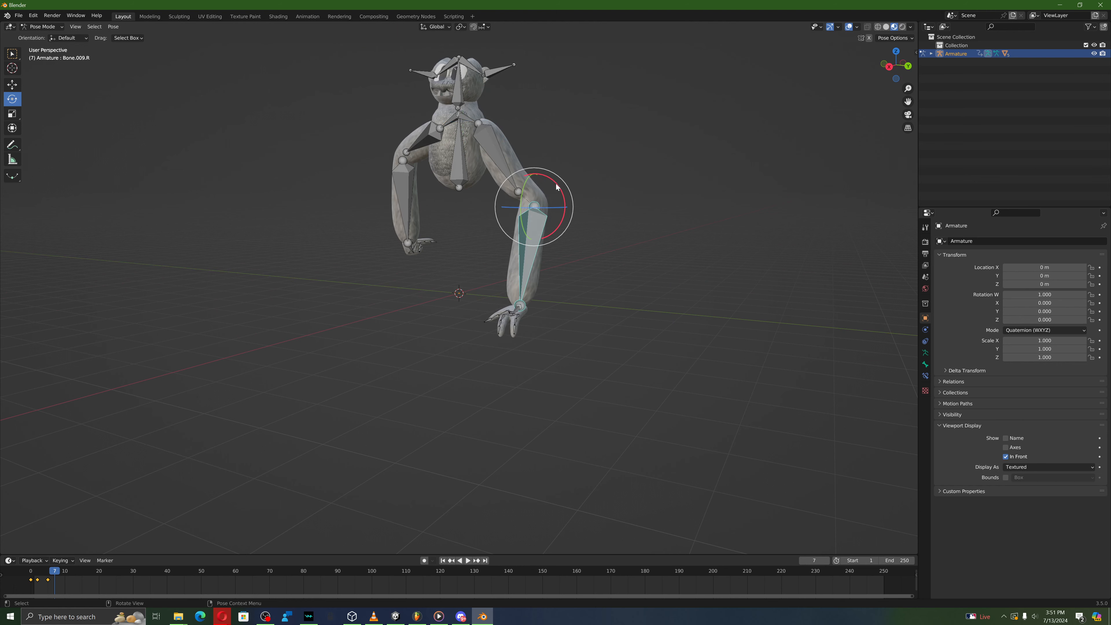
left_click_drag(556, 183, 562, 193)
middle_click_drag(541, 192, 490, 189)
scroll(485, 193, "up", 3)
left_click(441, 313)
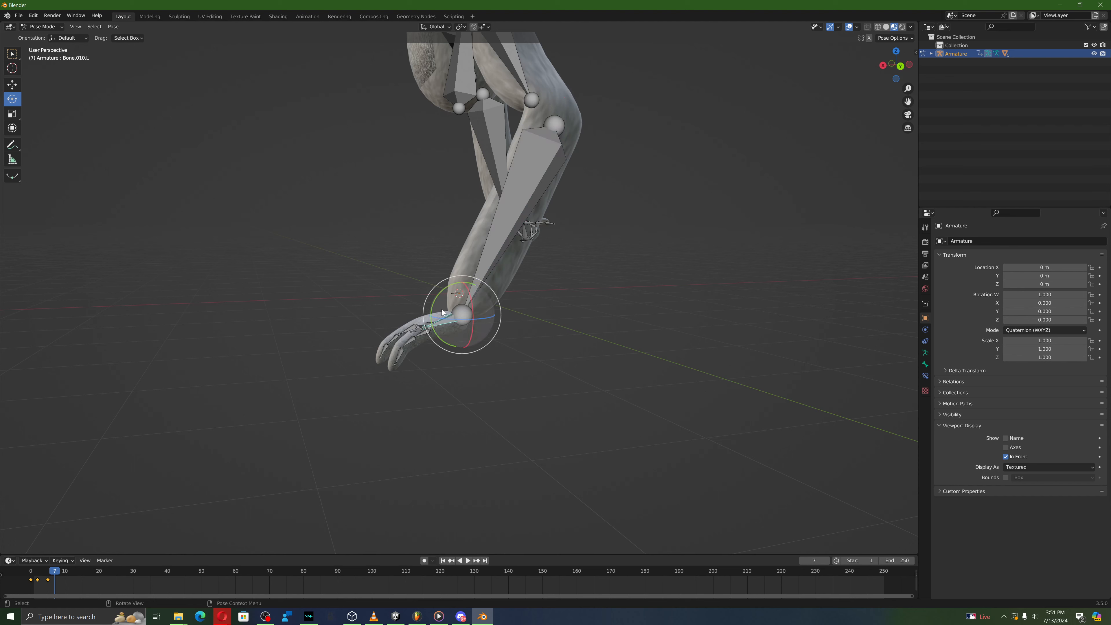
mouse_move(442, 290)
left_mouse_down()
mouse_move(451, 301)
mouse_move(453, 285)
left_mouse_up()
middle_click_drag(453, 285, 569, 285)
left_click_drag(570, 284, 565, 309)
Step: Rotate the .L upper arm bone down towards the ground and adjust the .L forearm bone's rotation
middle_click_drag(348, 277, 402, 298)
scroll(419, 243, "down", 8)
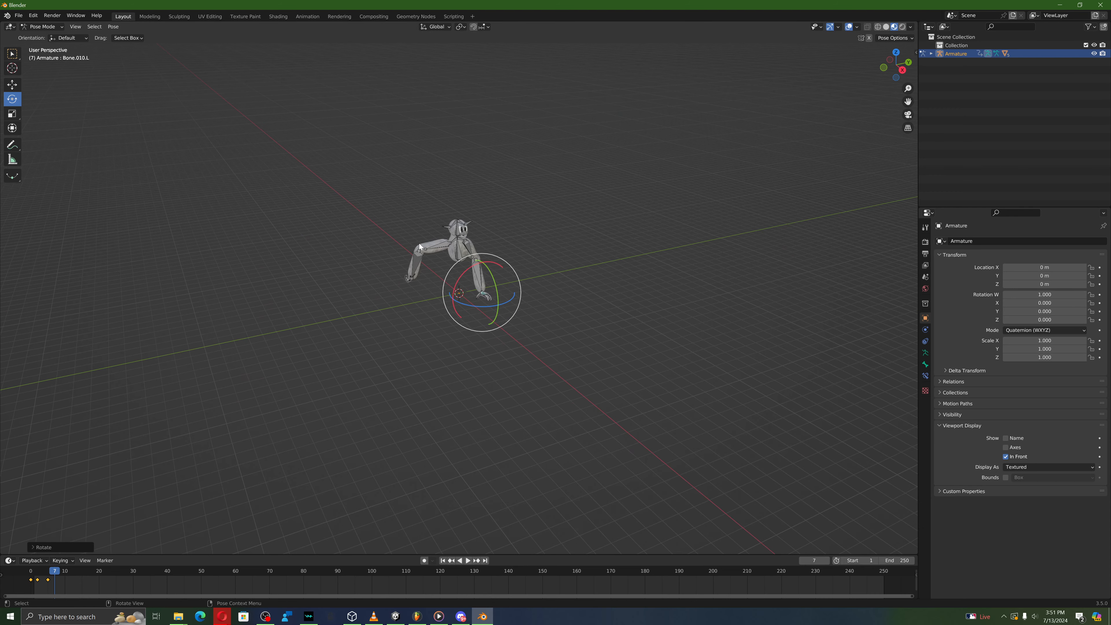
left_click(446, 247)
scroll(446, 247, "up", 4)
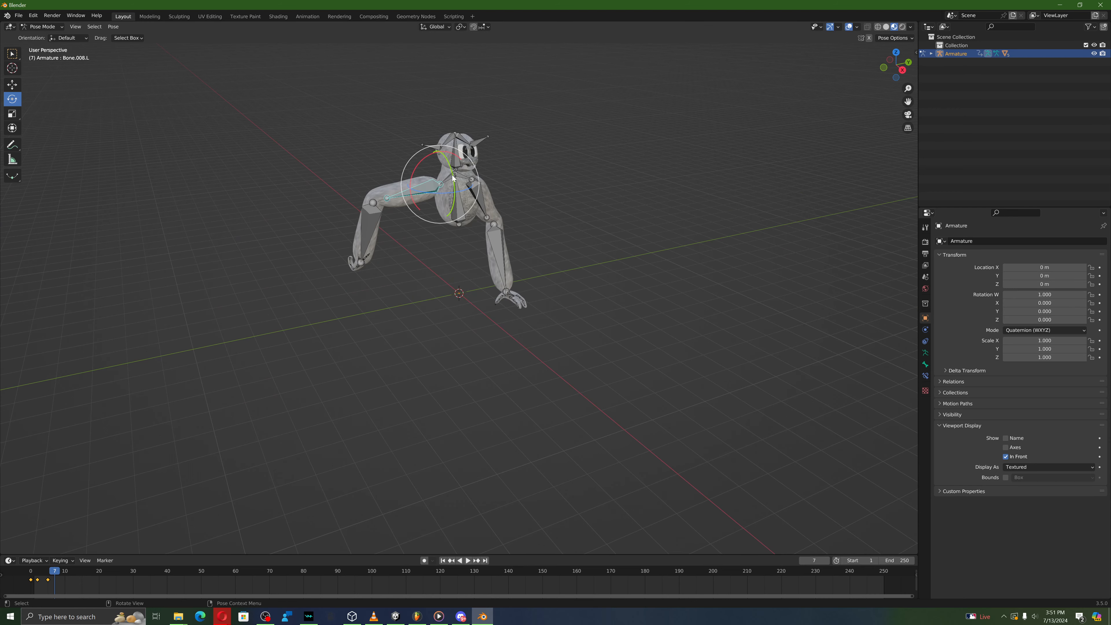
left_click_drag(452, 174, 423, 167)
mouse_move(423, 167)
middle_mouse_down()
mouse_move(346, 158)
mouse_move(420, 165)
middle_mouse_up()
scroll(420, 165, "up", 2)
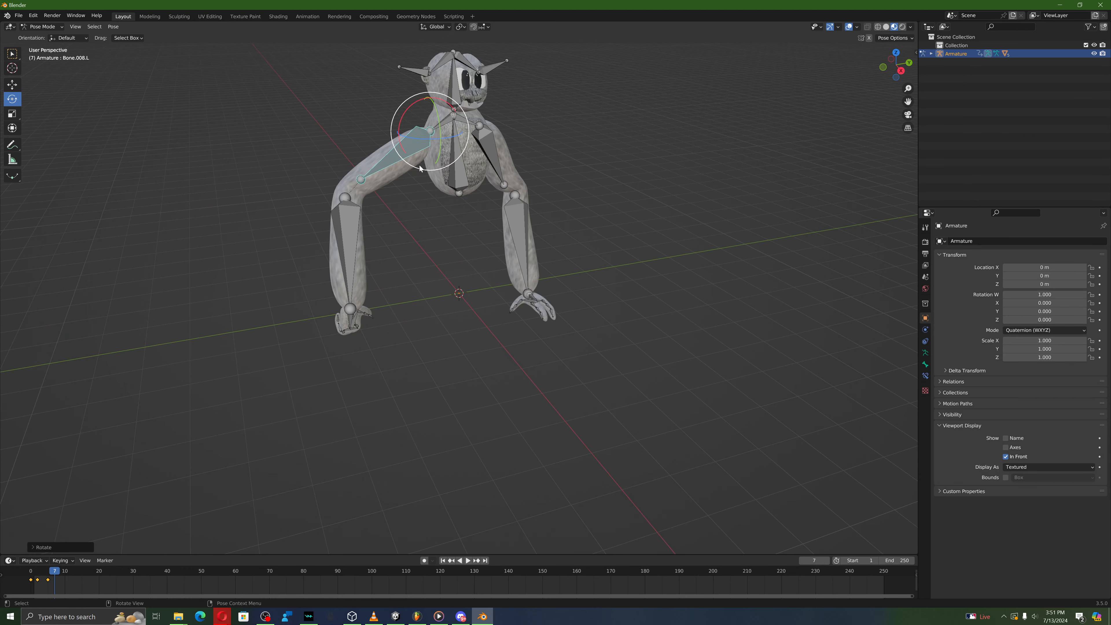
left_click_drag(454, 109, 443, 102)
left_click(367, 226)
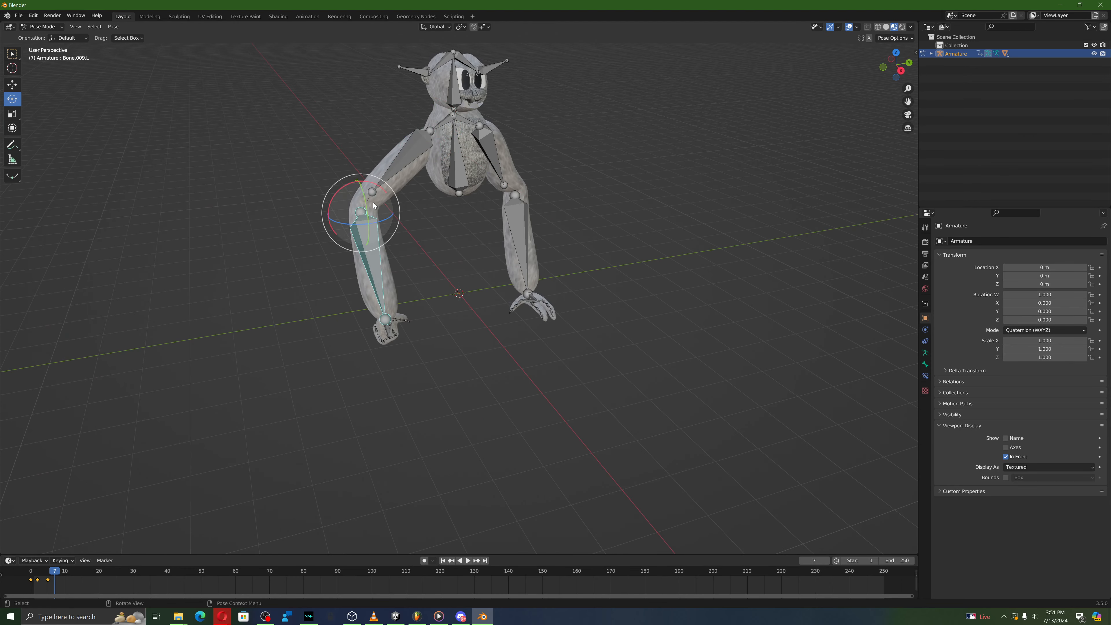
left_click_drag(368, 193, 364, 194)
Step: Rotate the hand bone on the .L arm, and rotate the base bones of its two long fingers to start opening the fist
scroll(464, 293, "up", 6)
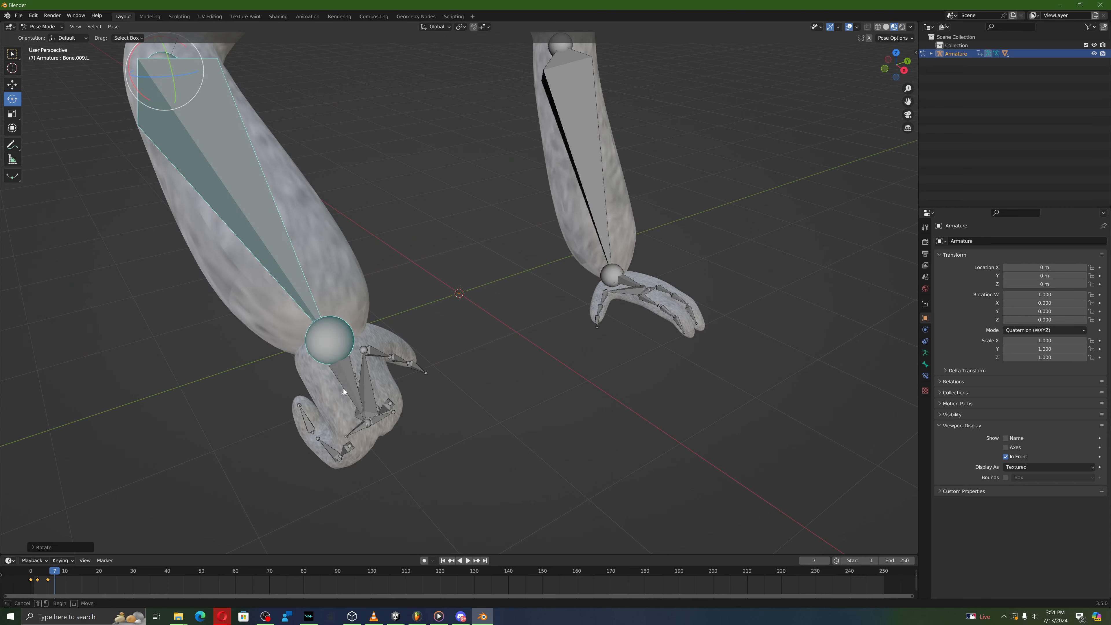
left_click(344, 360)
left_click_drag(344, 344, 338, 325)
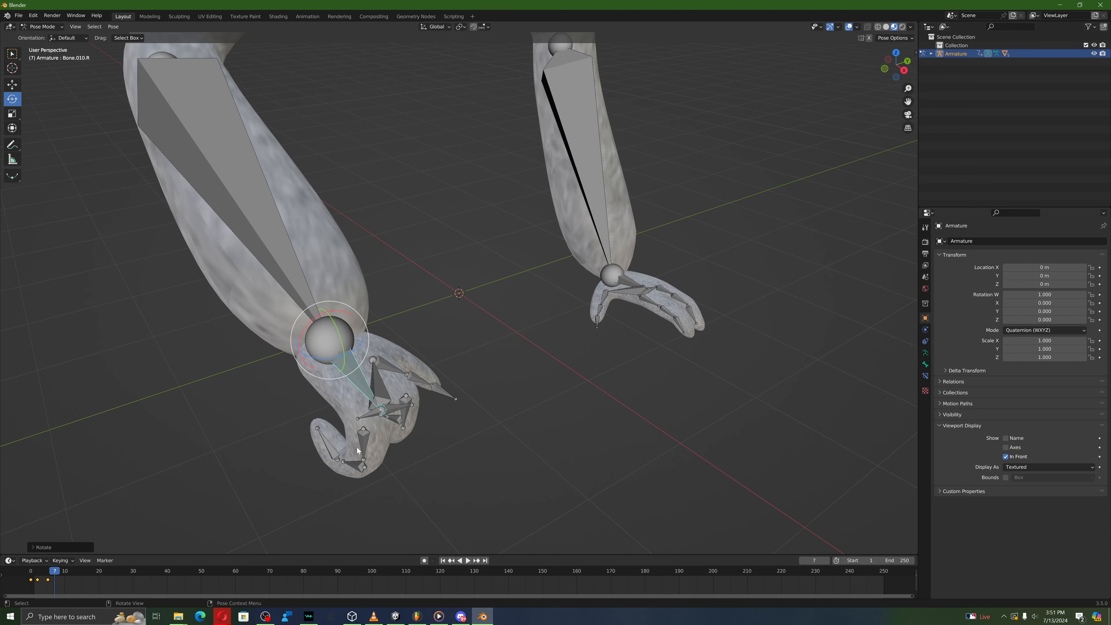
left_click(363, 443)
left_click(394, 404)
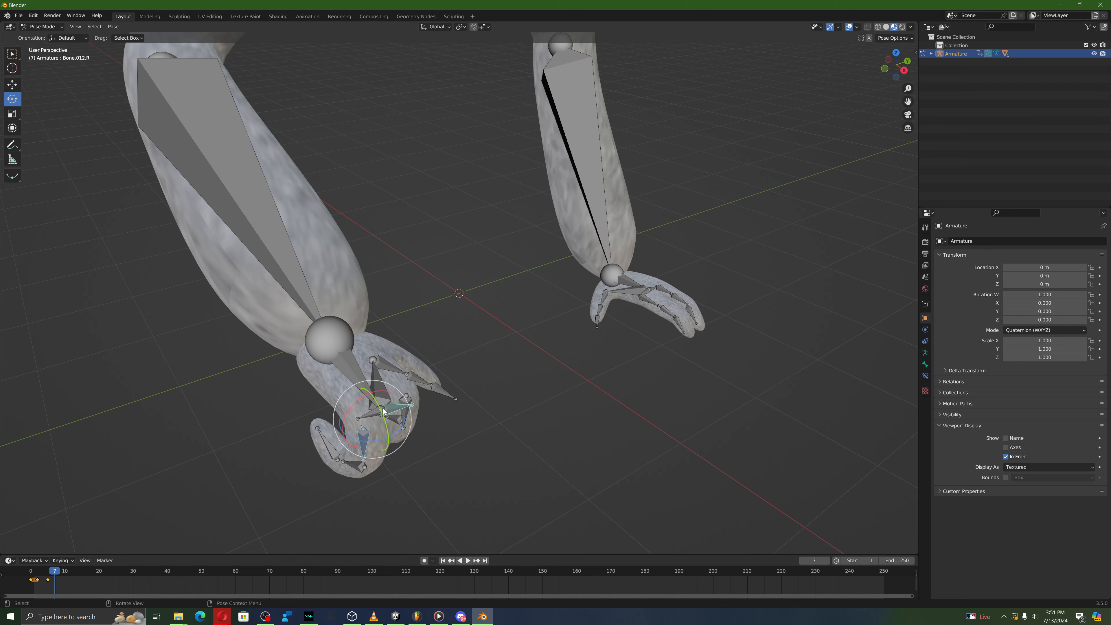
left_click(394, 405, "shift")
left_click(403, 401, "shift")
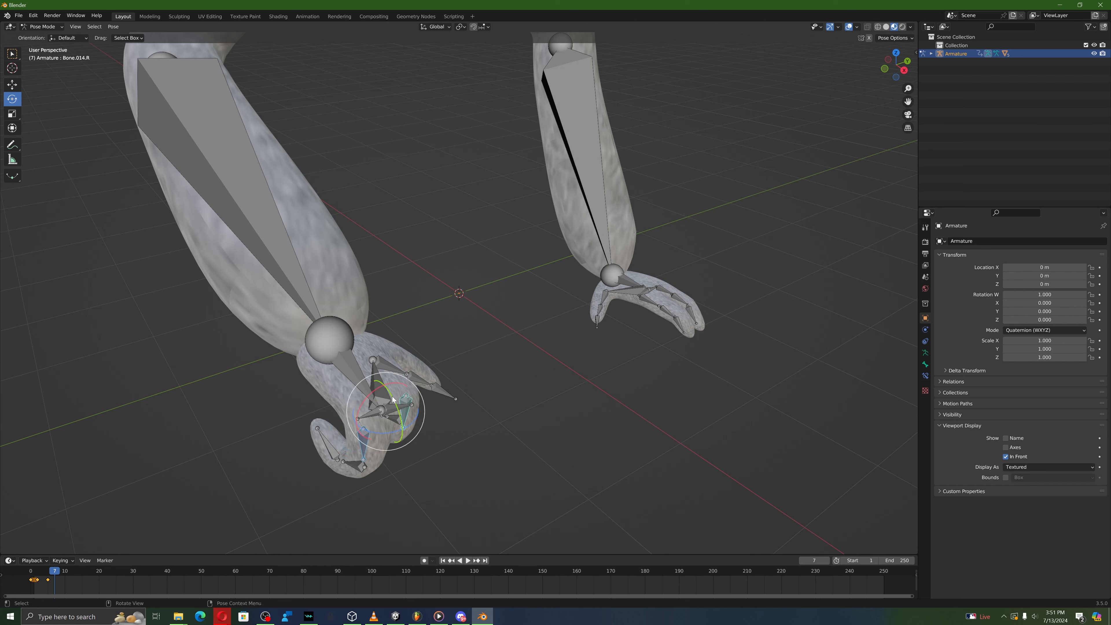
left_click_drag(393, 400, 372, 387)
Step: Select the next bones along those two long fingers and rotate them to uncurl the fingers
left_click(402, 439)
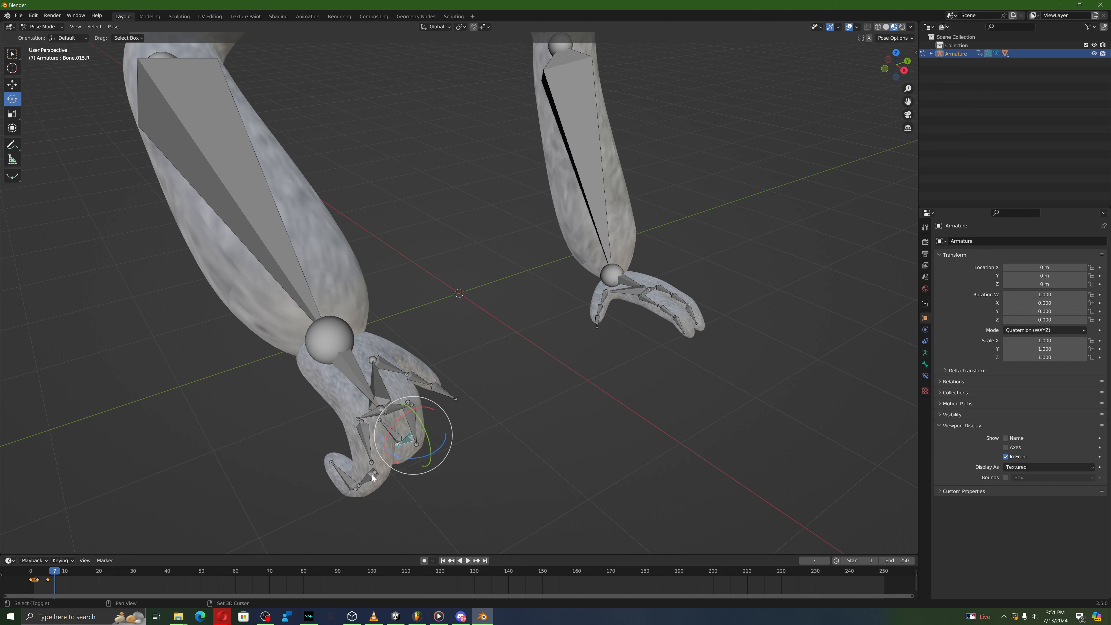
left_click(373, 477, "shift")
left_click_drag(400, 443, 380, 456)
left_click(396, 445)
left_click(354, 489, "shift")
left_click(527, 409)
Step: Select the body's base bone and move it up along Z to raise the monkey
scroll(523, 408, "down", 9)
middle_click_drag(523, 407, 335, 372)
scroll(412, 406, "up", 3)
middle_click_drag(486, 194, 454, 186)
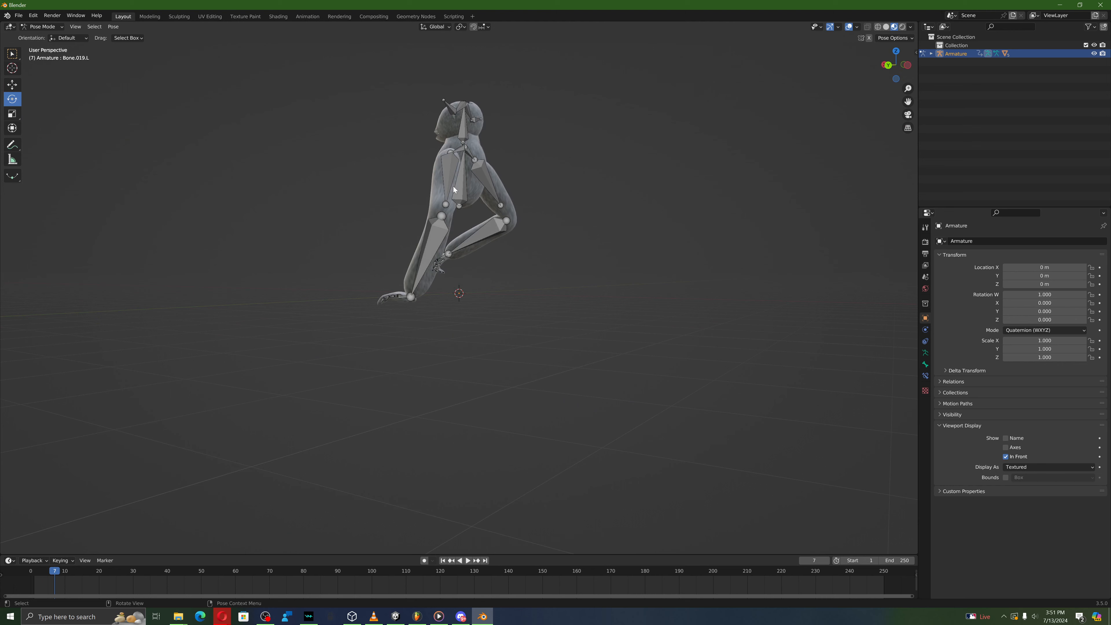
left_click(456, 186)
left_click(12, 85)
middle_click_drag(394, 212, 450, 216)
left_click_drag(457, 189, 459, 180)
middle_click_drag(460, 180, 599, 202)
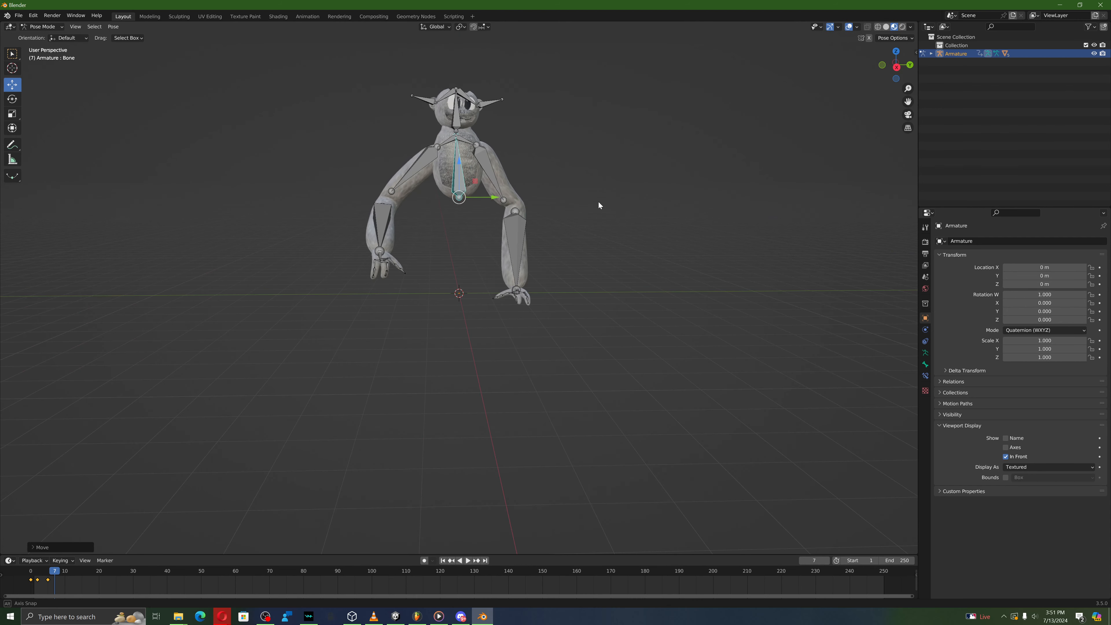
Step: Insert a Location, Rotation & Scale keyframe for all bones at frame 7 and preview the playback
key("a")
key("i")
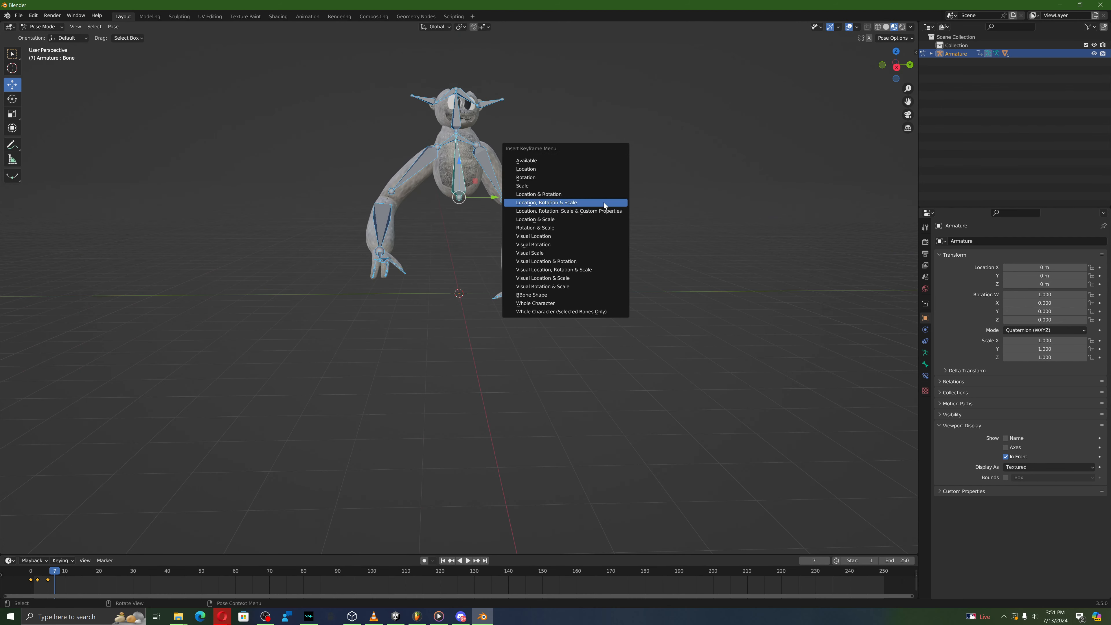
left_click(604, 202)
key("space")
Step: Copy the keyframes at frame 0 and paste them at frame 10 so the walk cycle loops
mouse_move(41, 579)
left_mouse_down()
mouse_move(23, 577)
mouse_move(35, 577)
left_mouse_up()
right_click(33, 580)
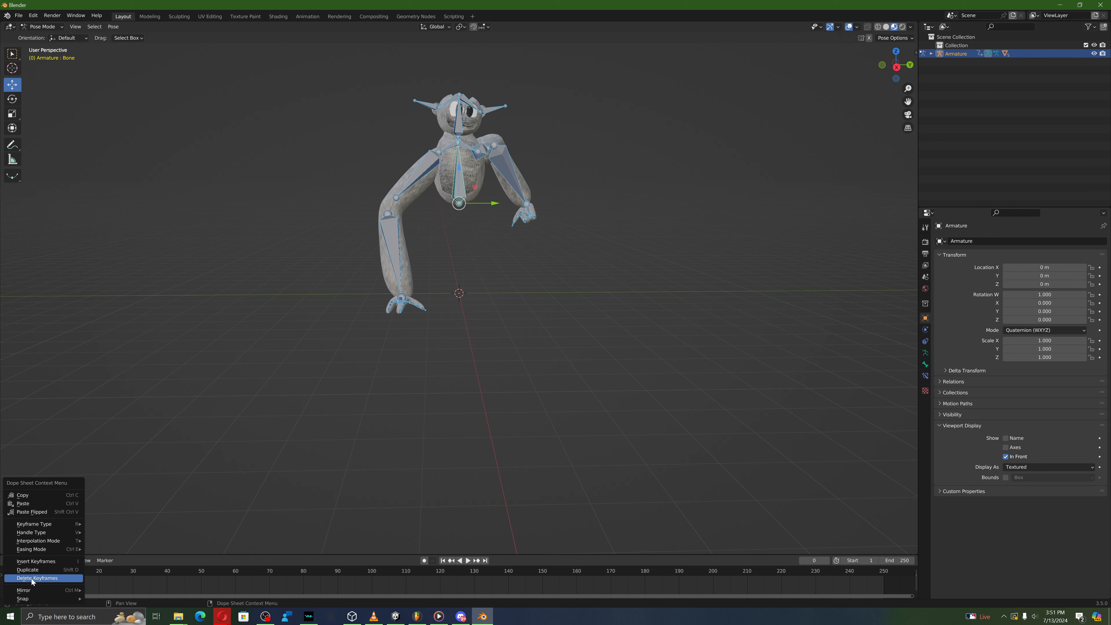
left_click(19, 497)
left_click(64, 577)
right_click(65, 579)
left_click(27, 505)
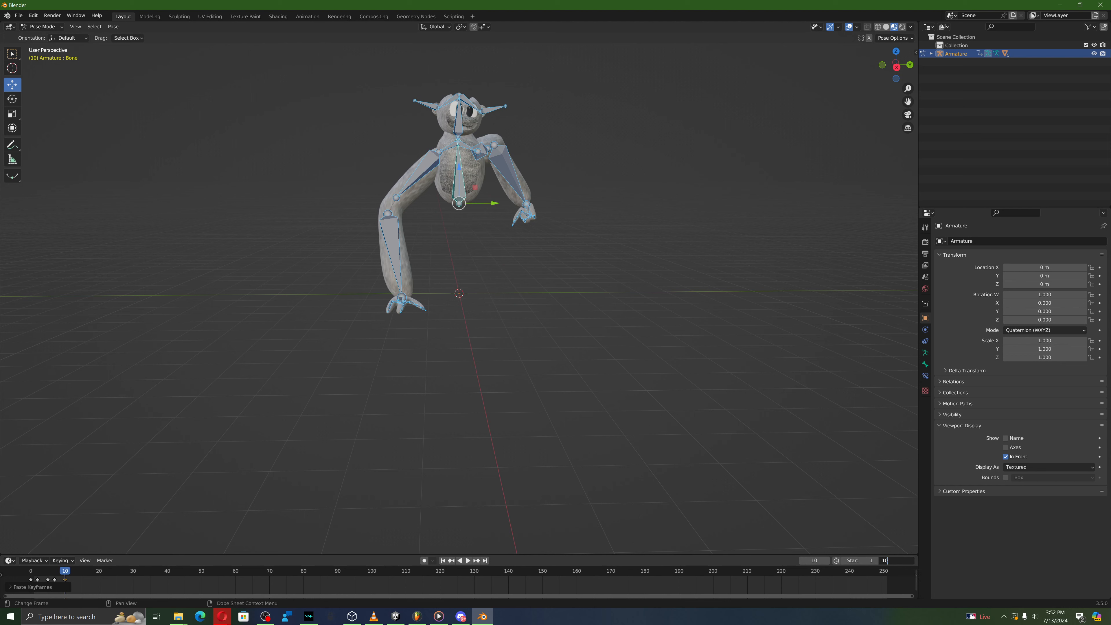
Step: Set the animation's end frame to 10, and play the loop while examining it from several axis-aligned views
key("Return")
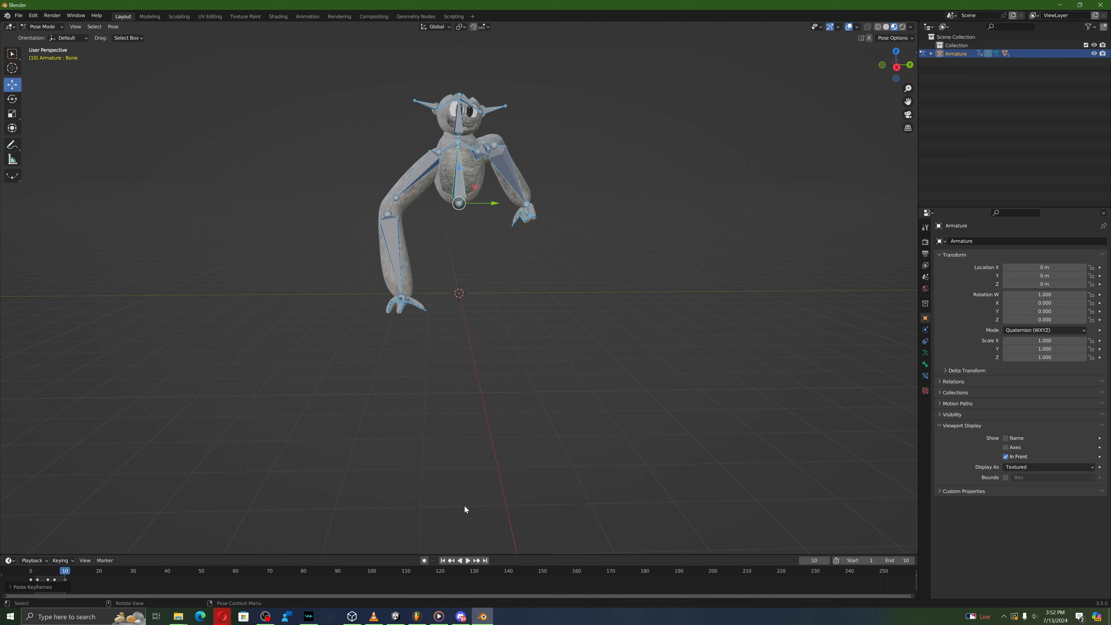
left_click(471, 561)
left_click(500, 514)
middle_click_drag(501, 515, 473, 518)
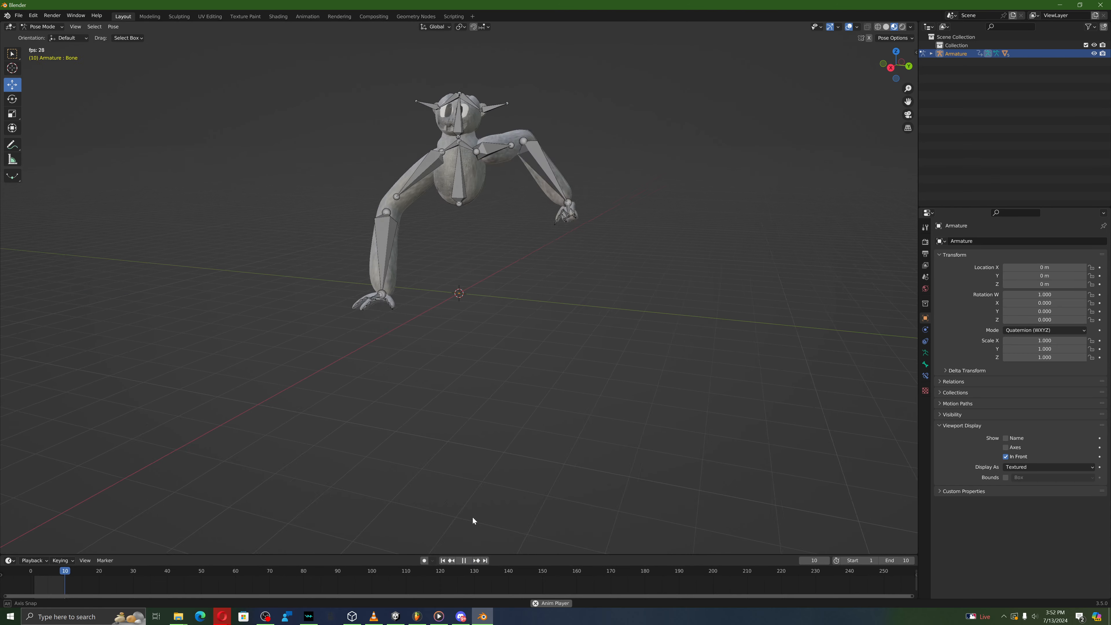
left_click(907, 74)
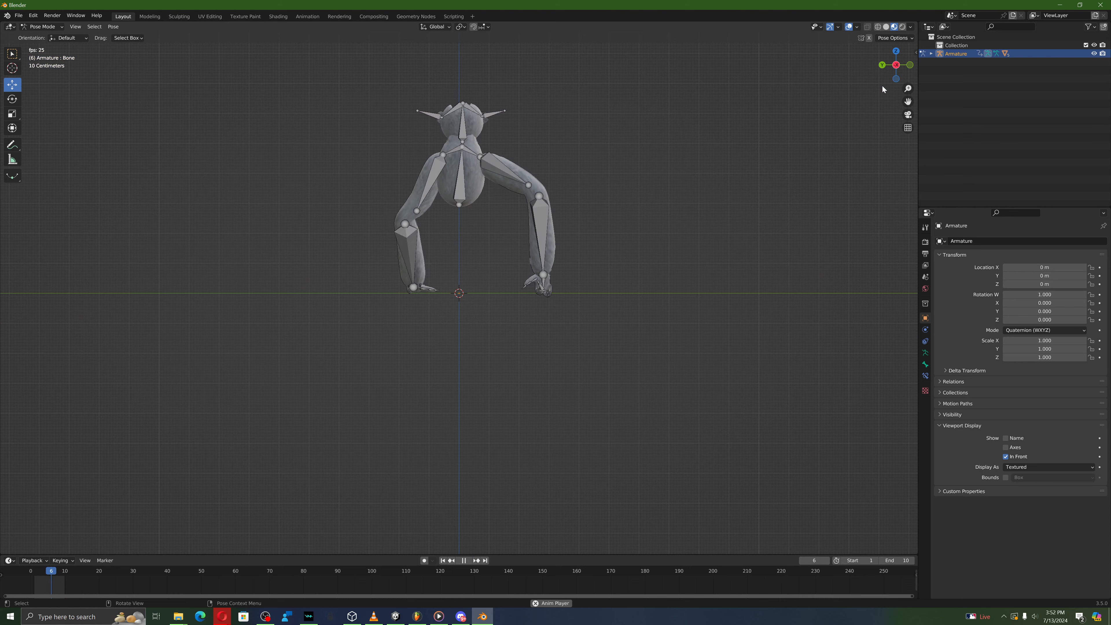
left_click(896, 78)
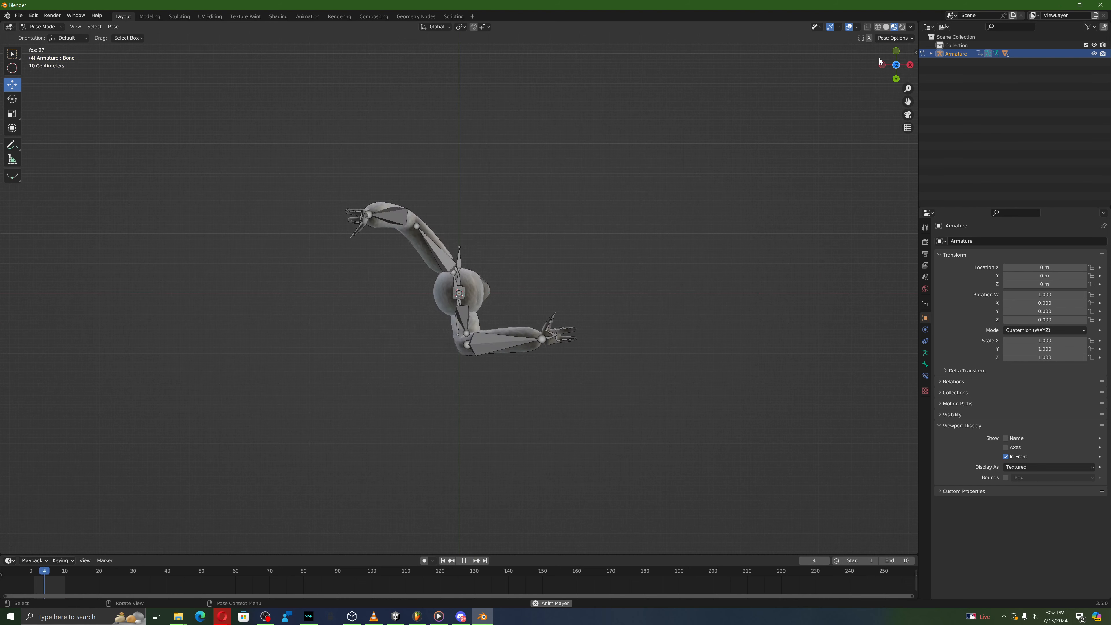
left_click(911, 66)
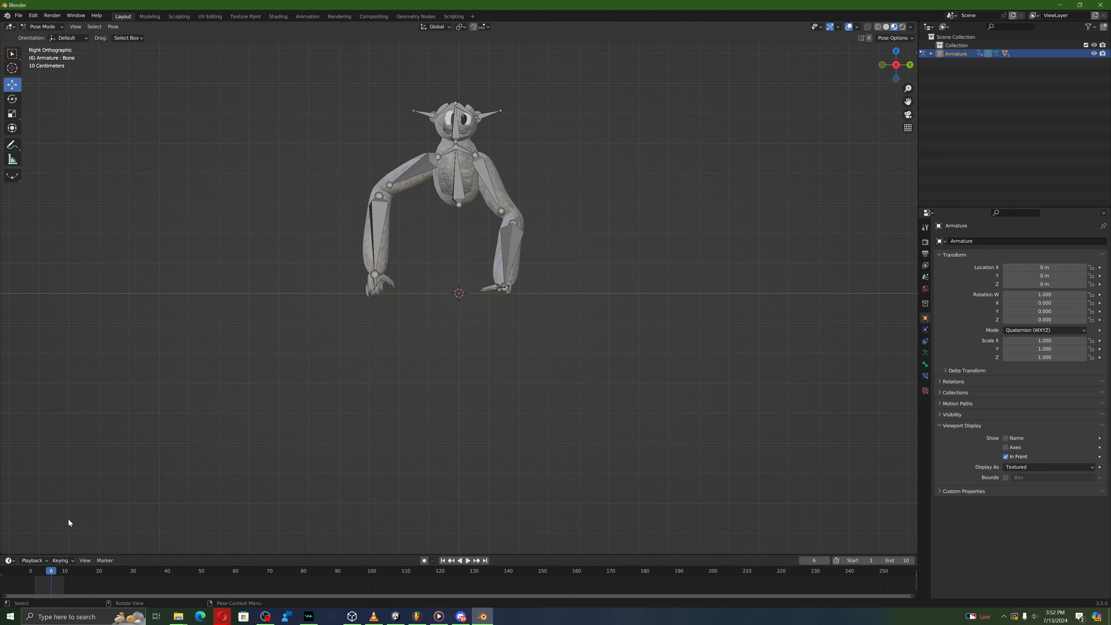
key("Escape")
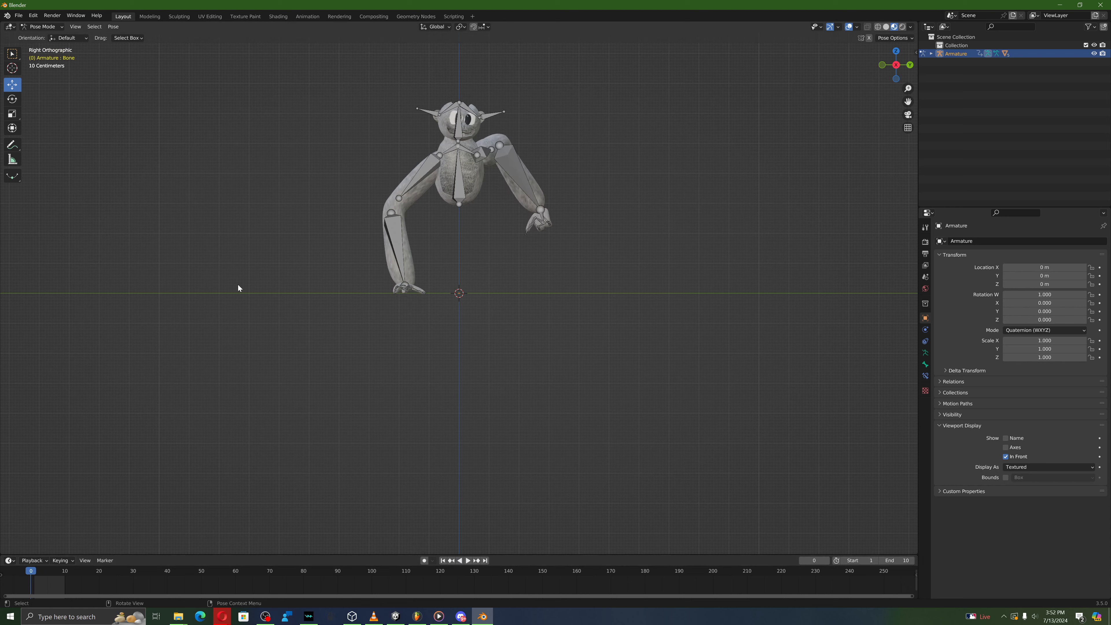
Step: At frame 0, rotate the .L upper arm bone inward and raise the body's base bone so the hand meets the ground line
left_click(8, 101)
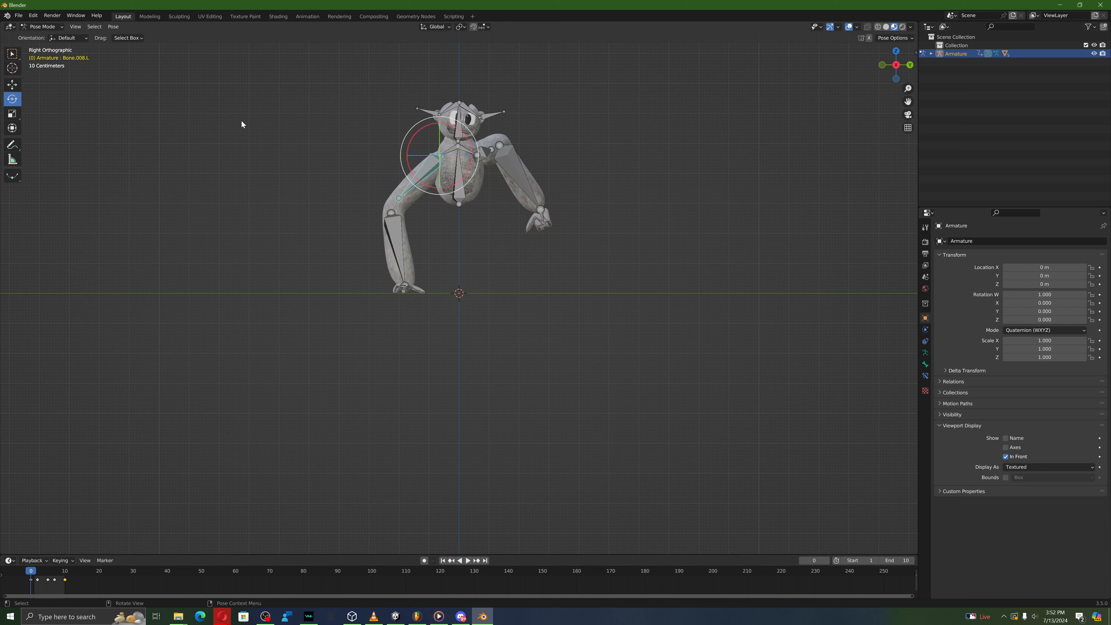
mouse_move(448, 187)
left_mouse_down()
mouse_move(458, 184)
mouse_move(446, 205)
mouse_move(467, 181)
left_mouse_up()
left_click(420, 233)
left_click(468, 181)
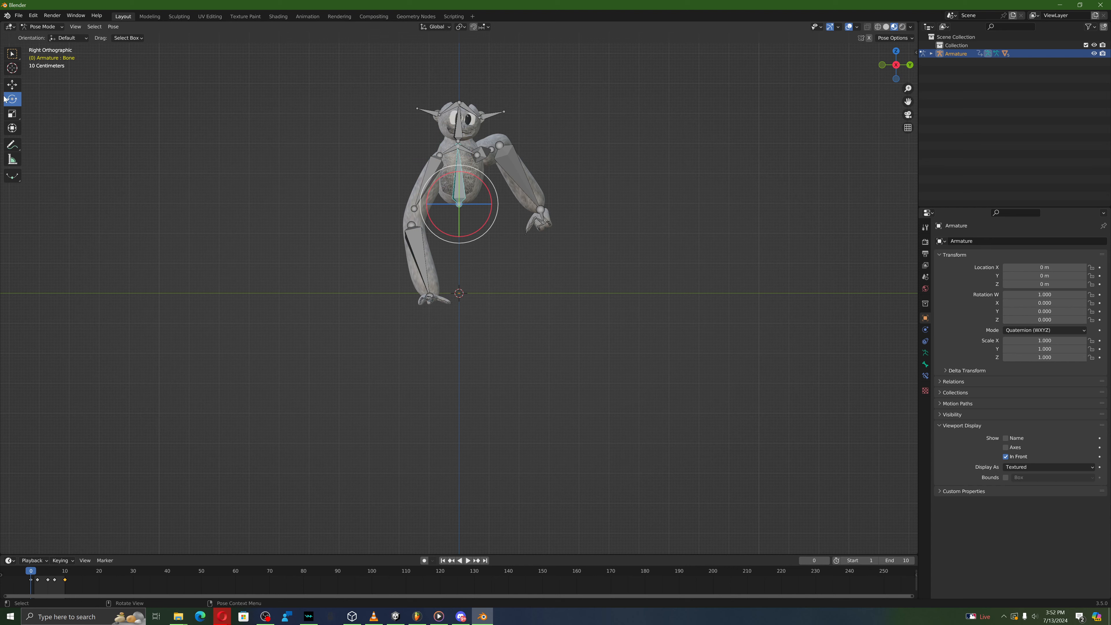
left_click_drag(460, 182, 468, 170)
Step: Insert a keyframe for all bones at frame 0 to store the corrected pose
key("a")
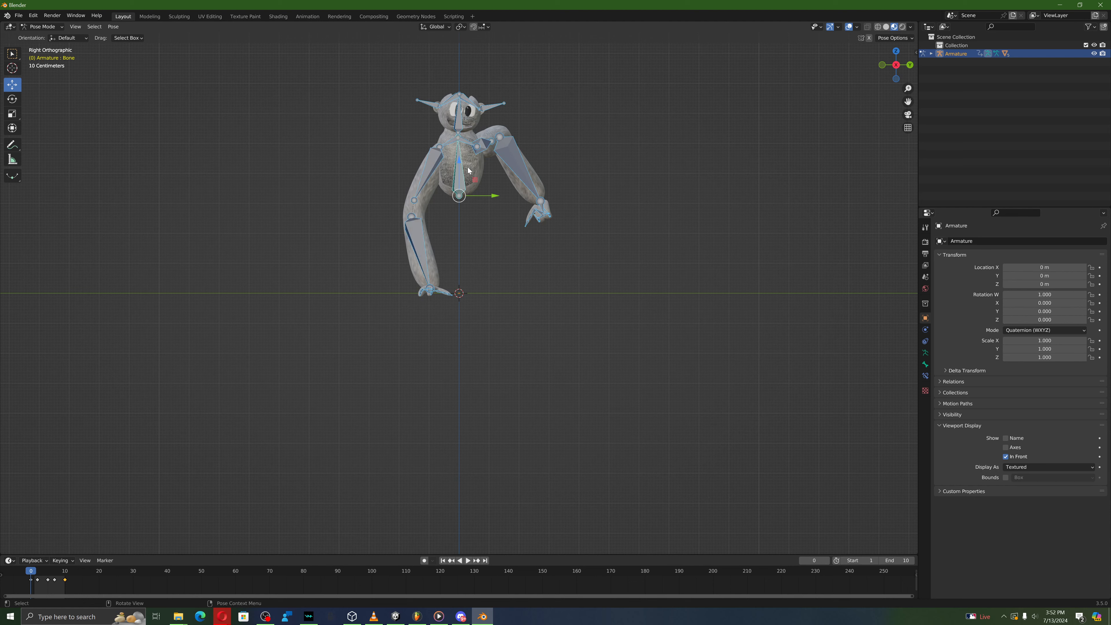
key("i")
left_click(471, 175)
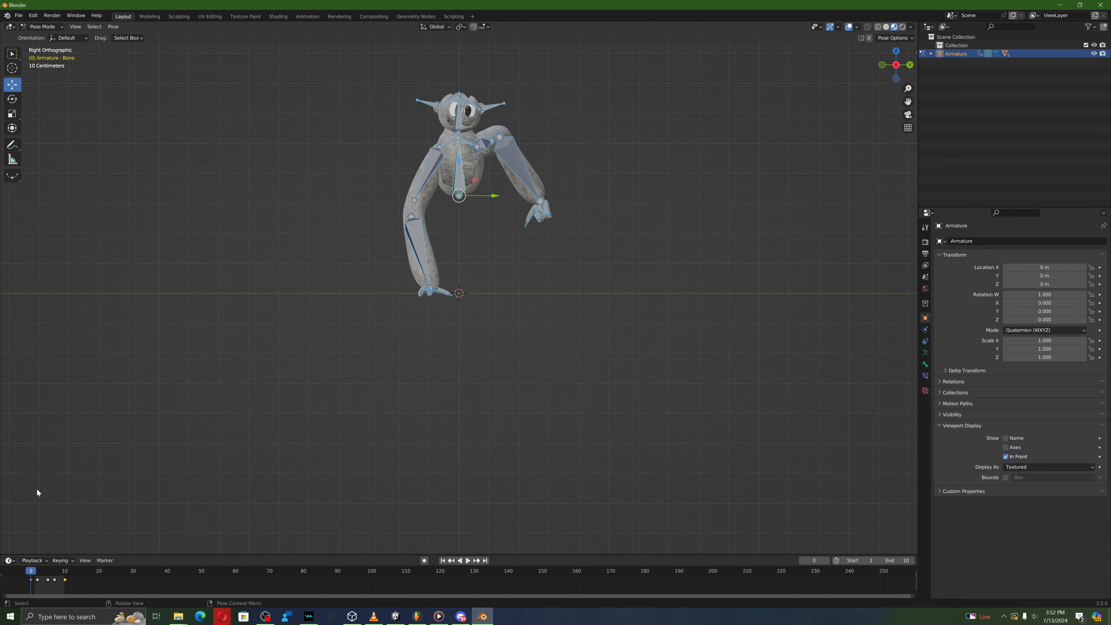
Step: Copy the corrected keyframes at frame 0 and paste them over the ones at frame 10 so both ends match
right_click(25, 582)
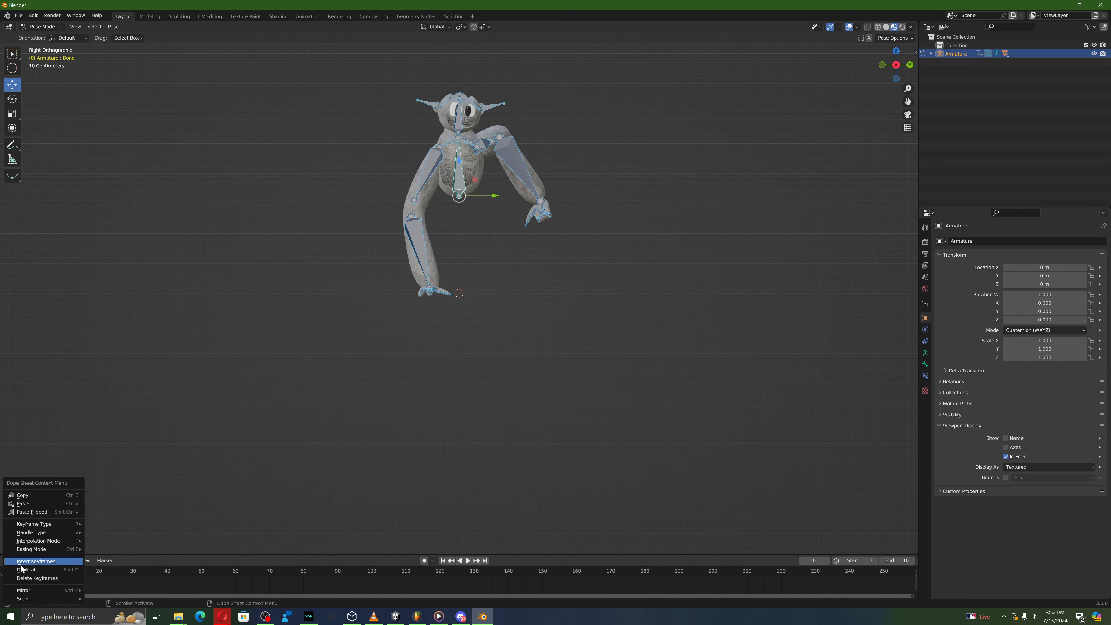
left_click(168, 495)
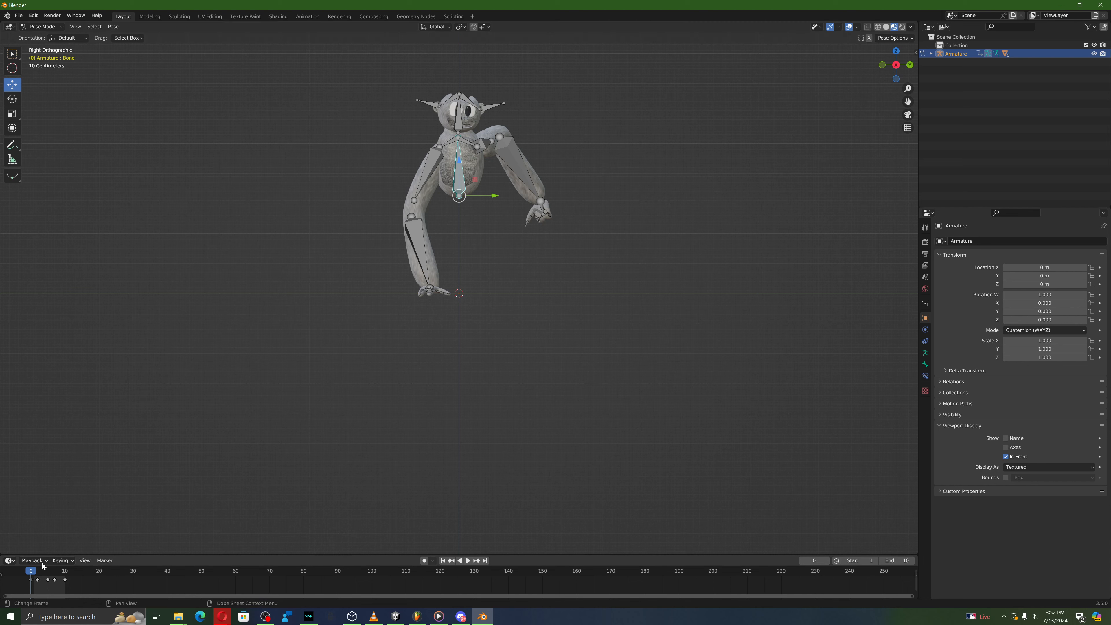
key("a")
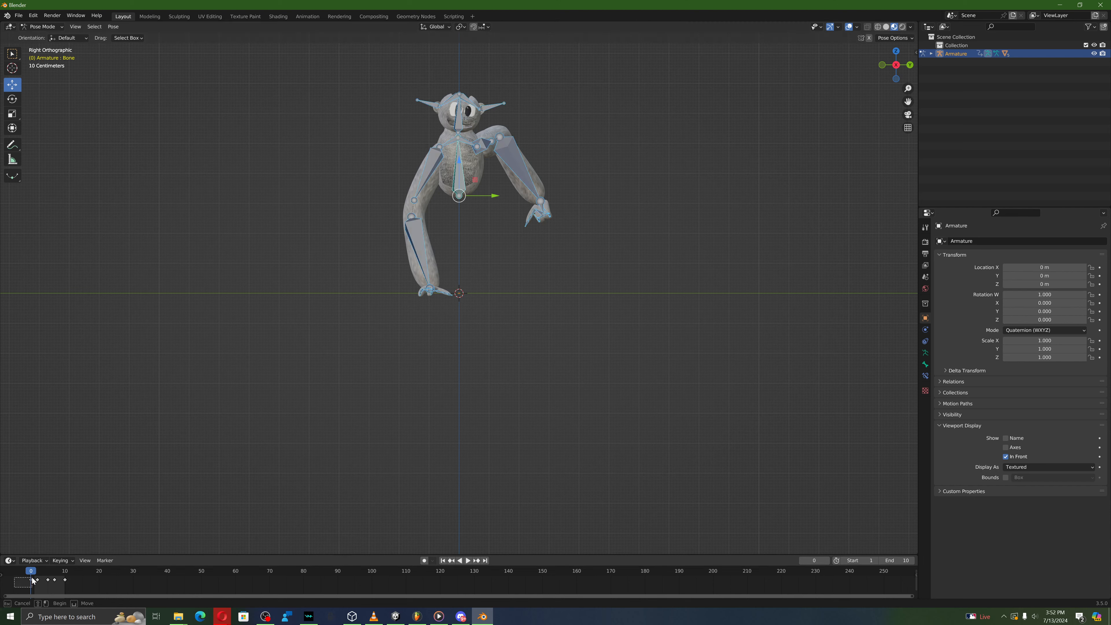
right_click(32, 581)
left_click(42, 497)
left_click(65, 571)
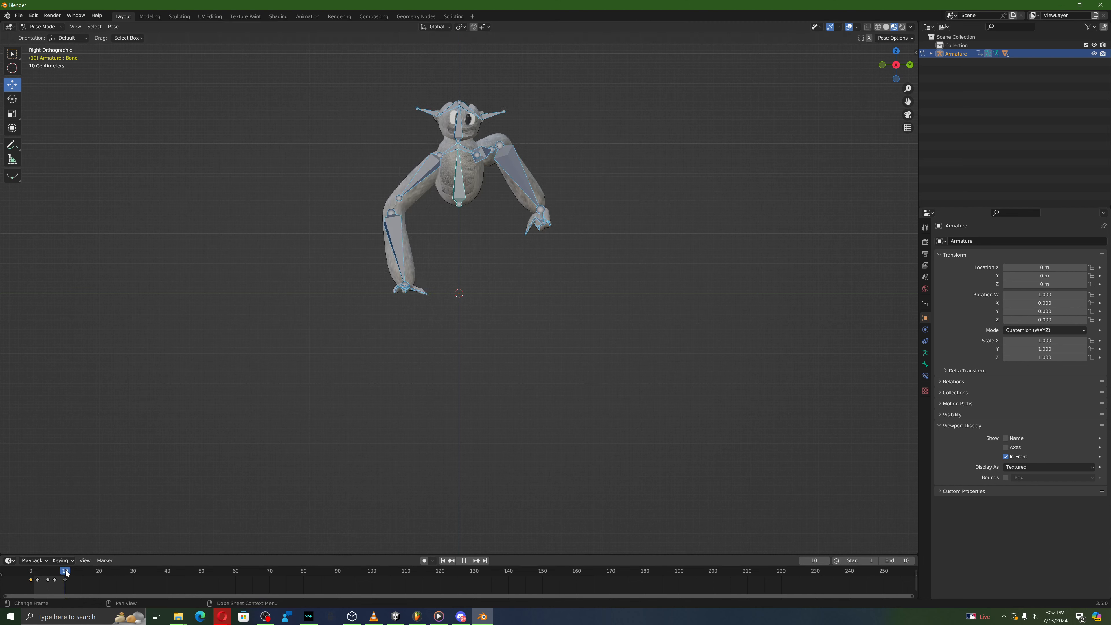
right_click(62, 578)
left_click(48, 503)
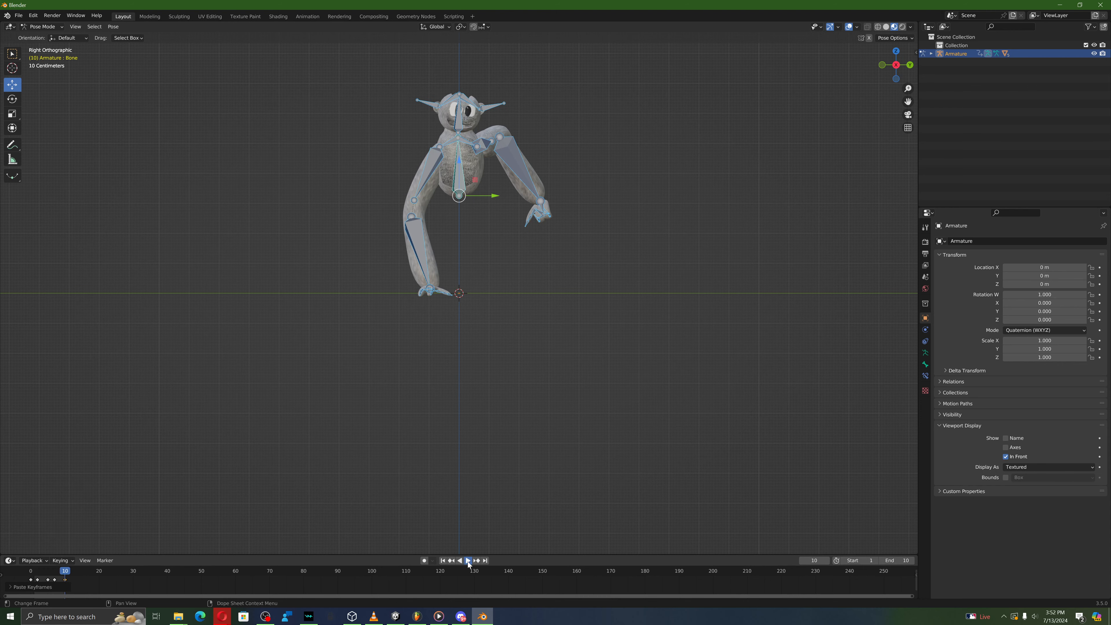
Step: Play the corrected walk loop and examine it from the front and from behind
left_click(468, 561)
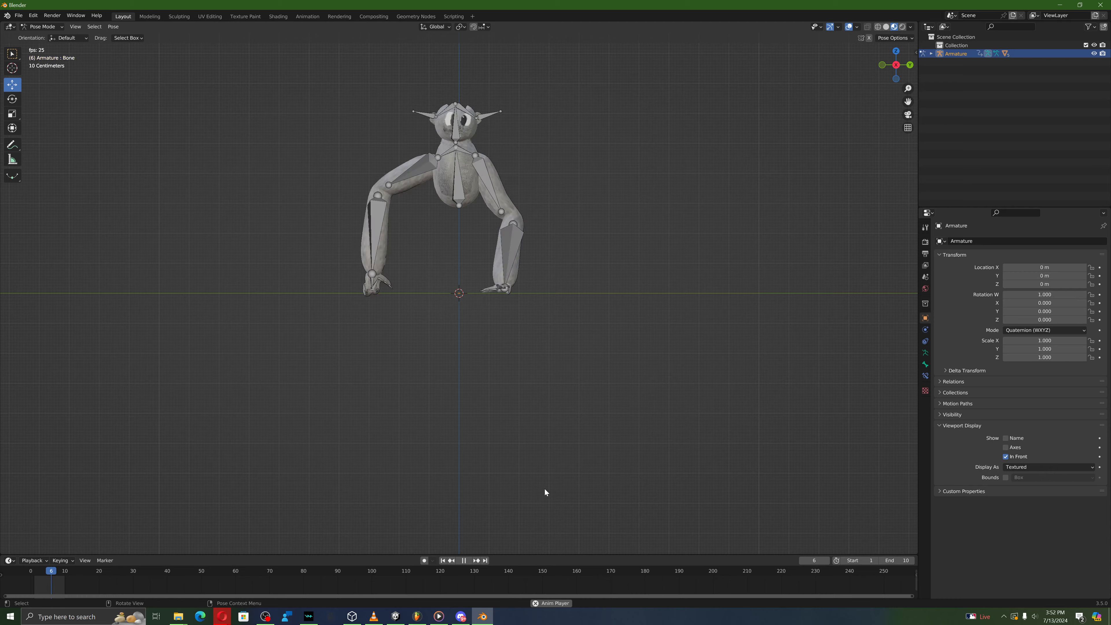
middle_click_drag(599, 448, 85, 478)
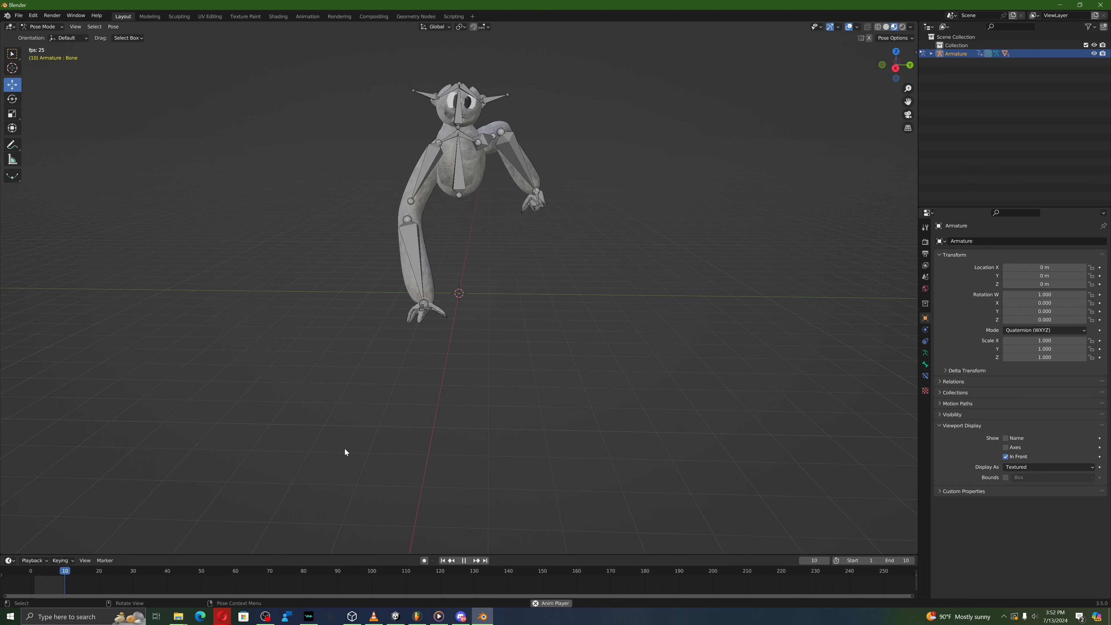
middle_click_drag(881, 218, 179, 228)
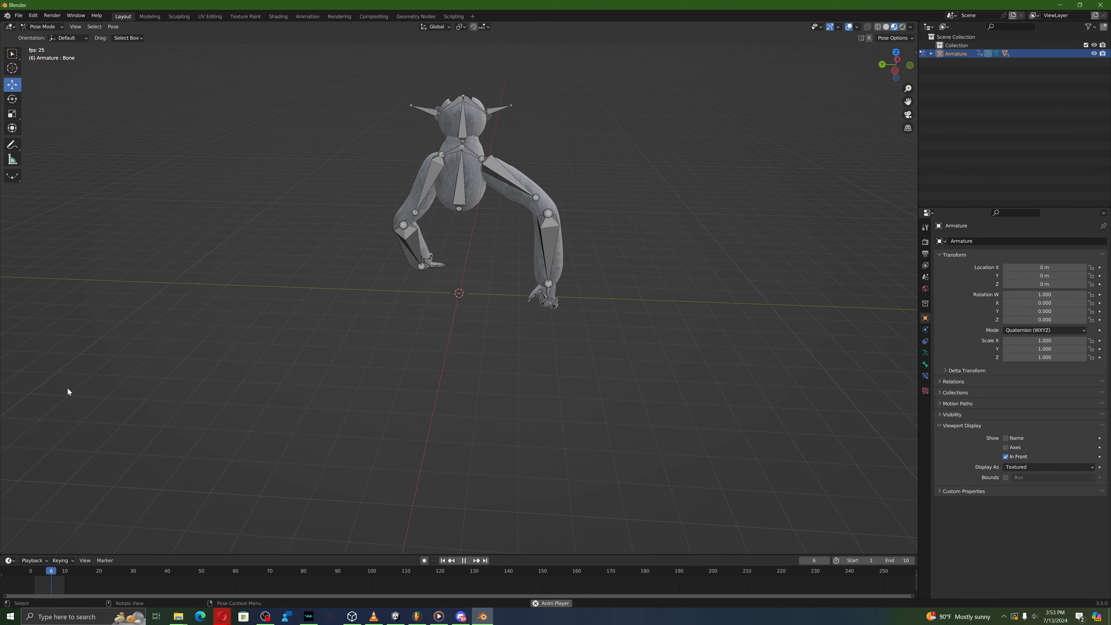
Step: Set the scene's output frame rate to 240 fps and expand the frame range settings
left_click(926, 254)
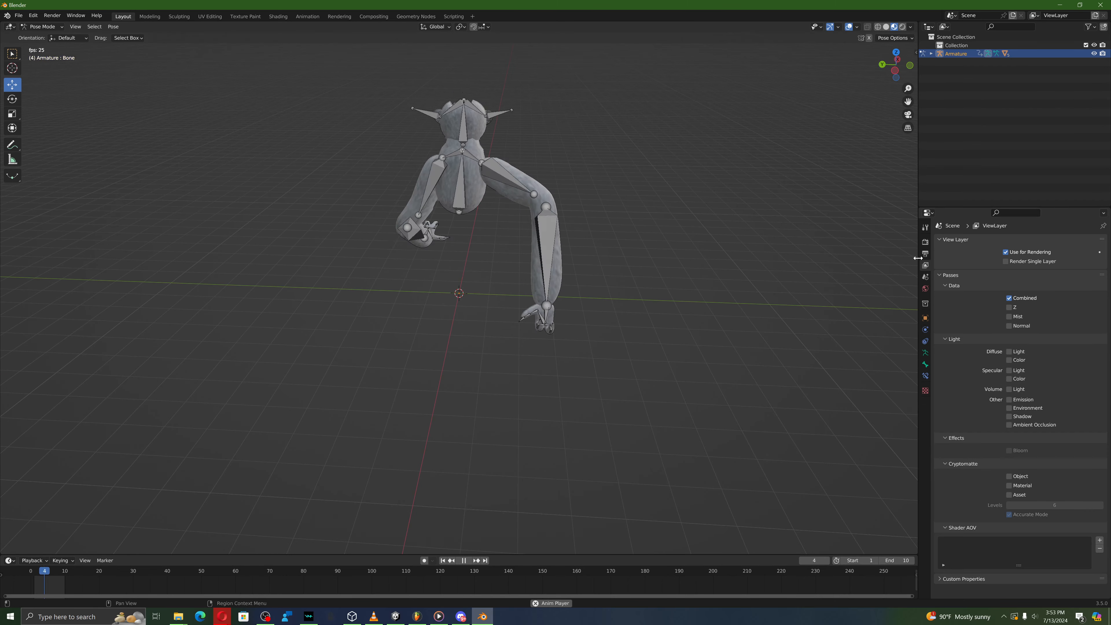
left_click(1050, 330)
left_click(1055, 317)
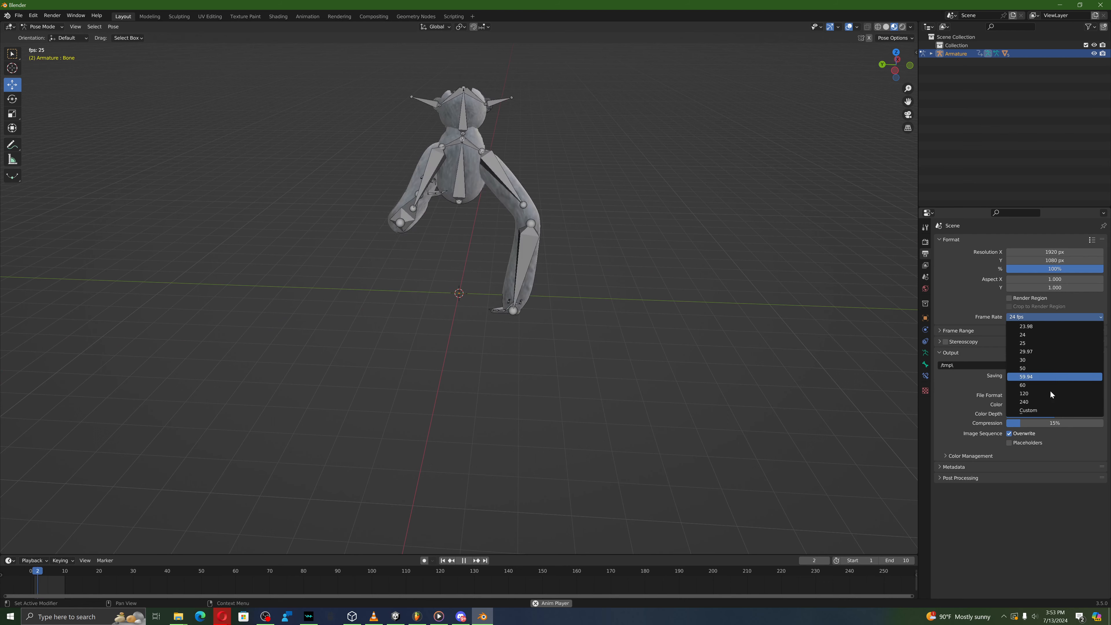
left_click(1047, 409)
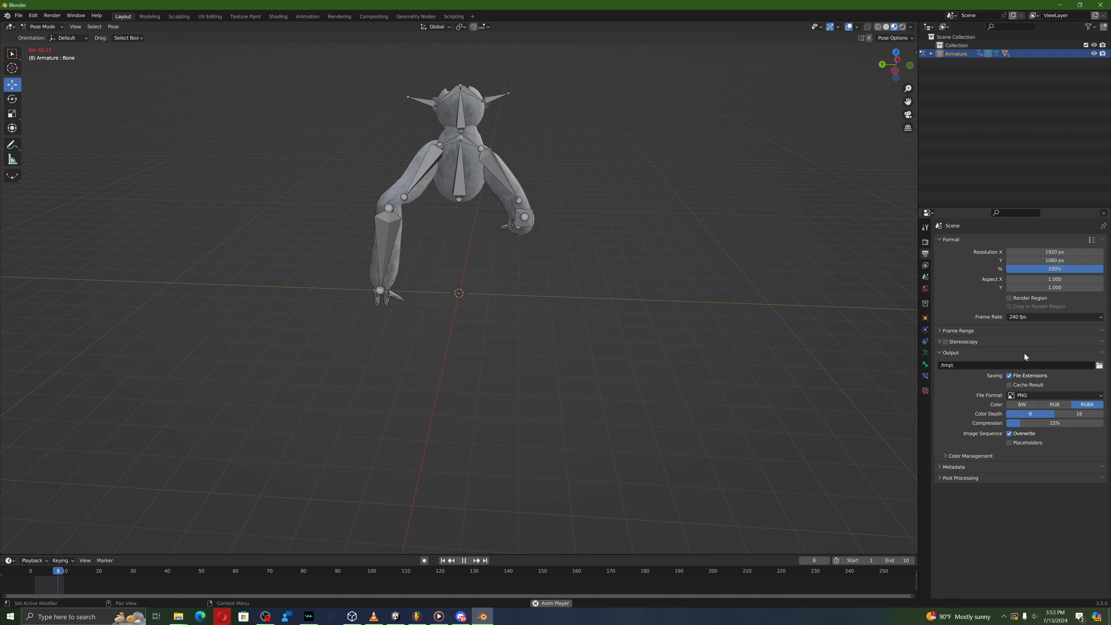
left_click(1028, 331)
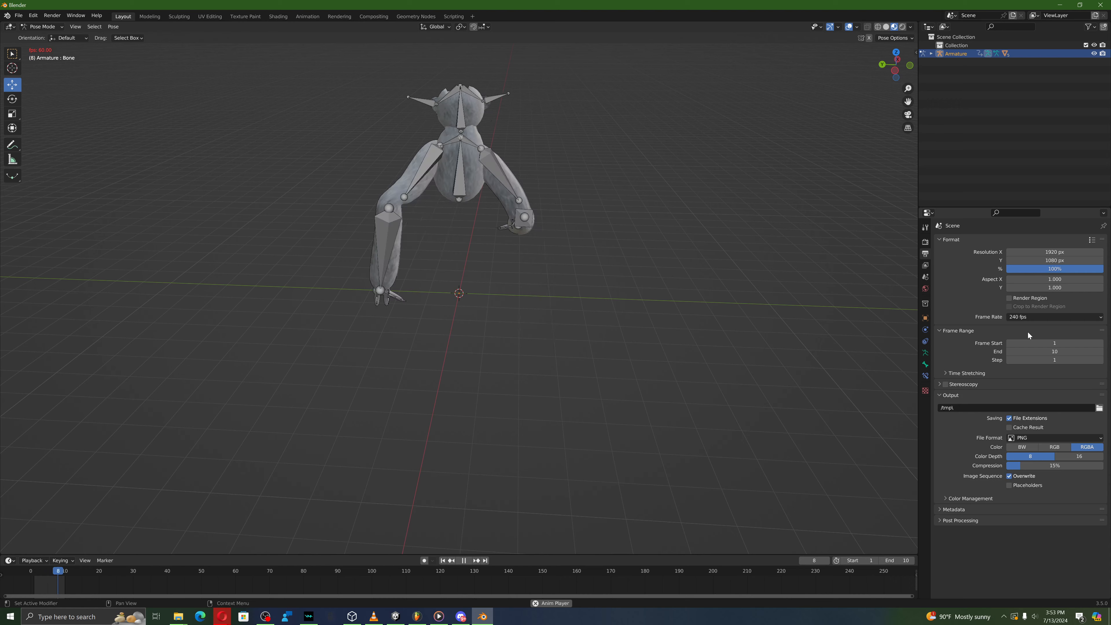
Step: Set a custom frame rate of 1 fps and examine the slowed playback from the side
left_click(1043, 318)
left_click(1020, 413)
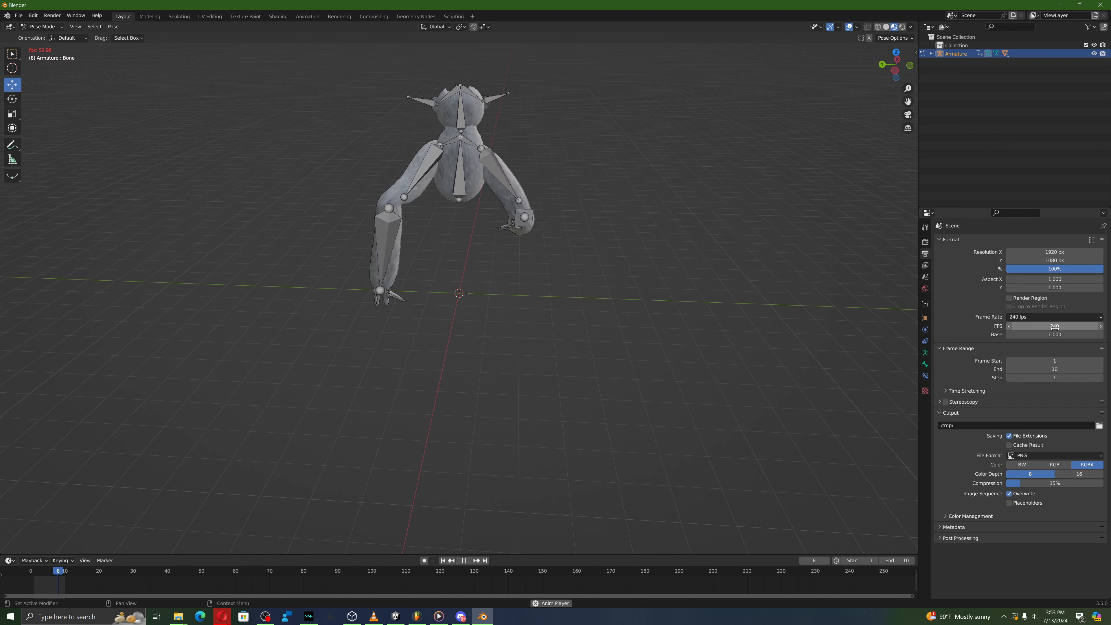
middle_click_drag(831, 332, 623, 284)
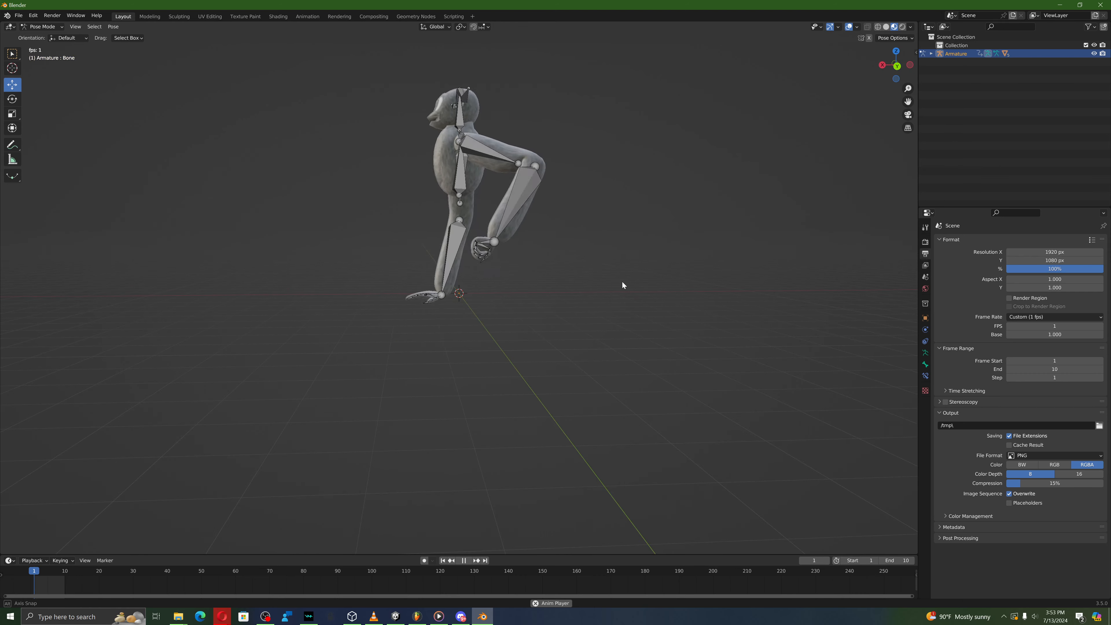
Step: Return the scene's frame rate to 24 fps and view the playing loop from behind
left_click(1039, 316)
left_click(1050, 337)
middle_click_drag(849, 389, 111, 401)
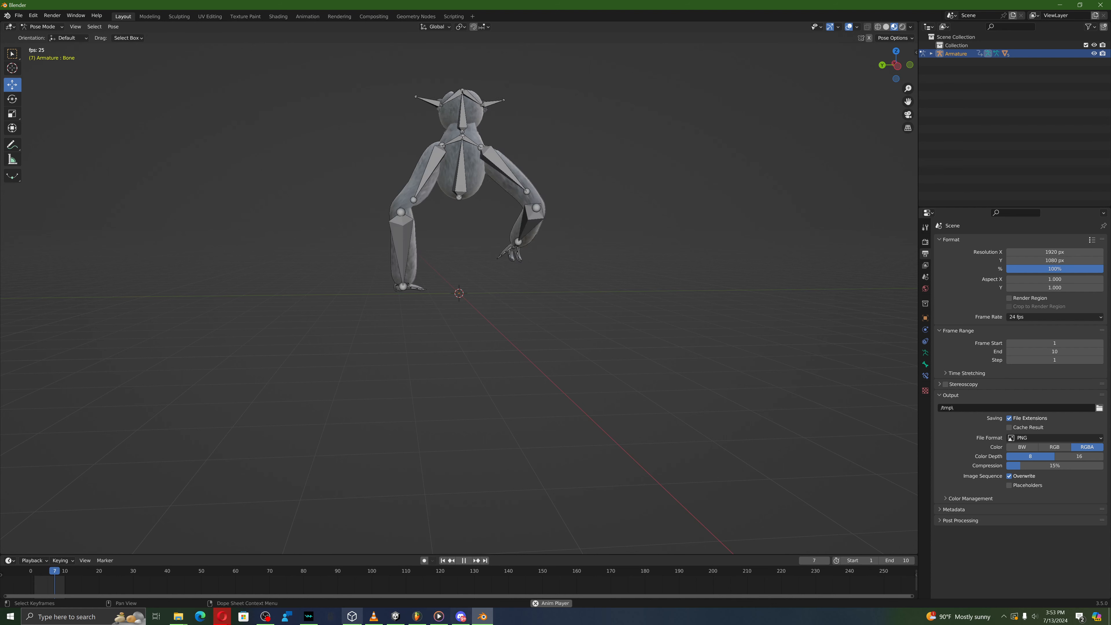
Step: Stop playback and scrub through the walk loop's frames, examining the pose from the side and at an angle
left_click(464, 560)
middle_click_drag(477, 543, 568, 398)
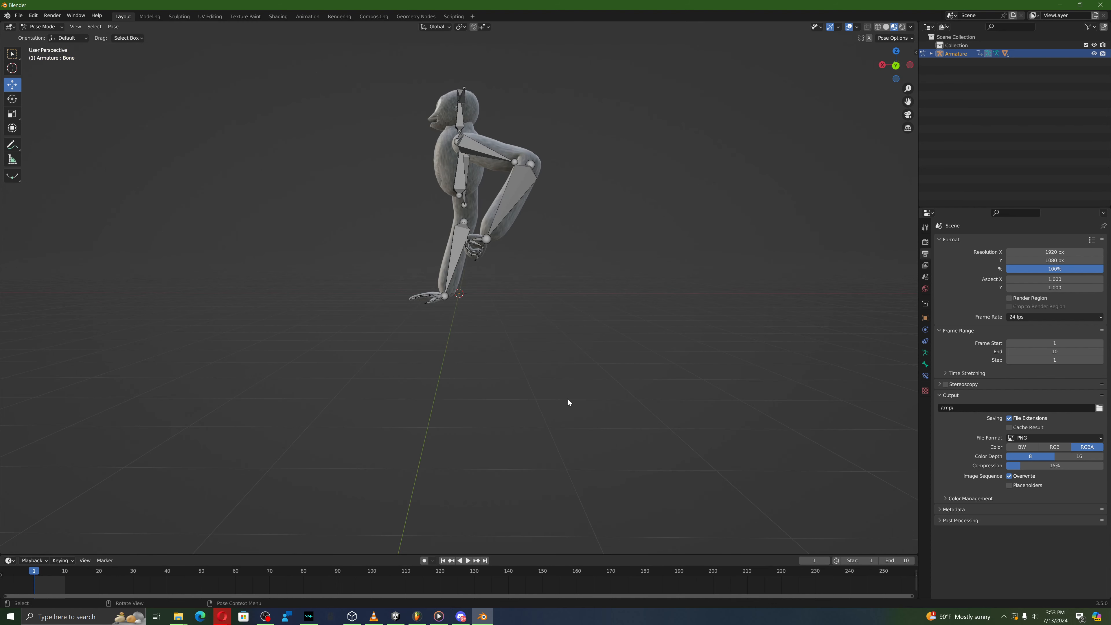
middle_click_drag(452, 353, 431, 303)
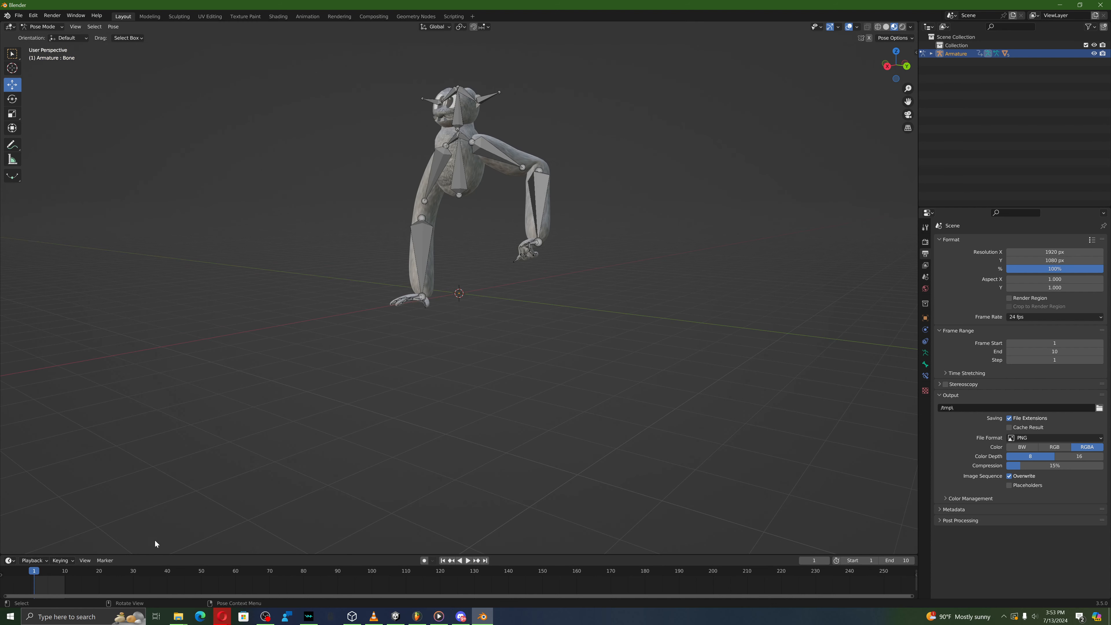
left_click_drag(32, 573, 96, 584)
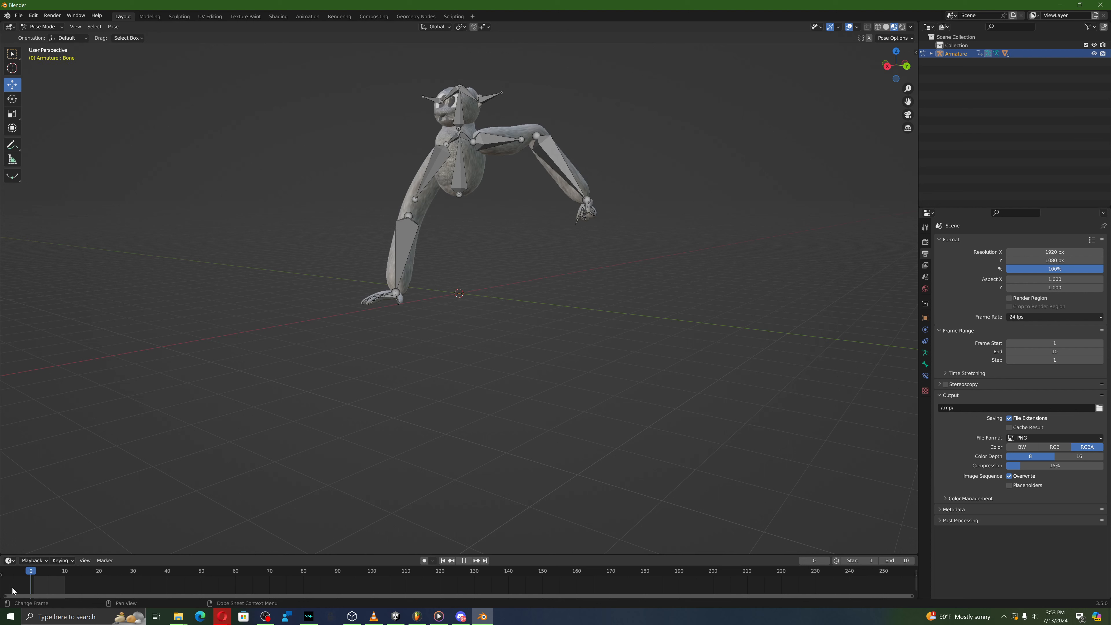
left_click_drag(20, 592, 68, 585)
left_click(468, 562)
left_click(468, 561)
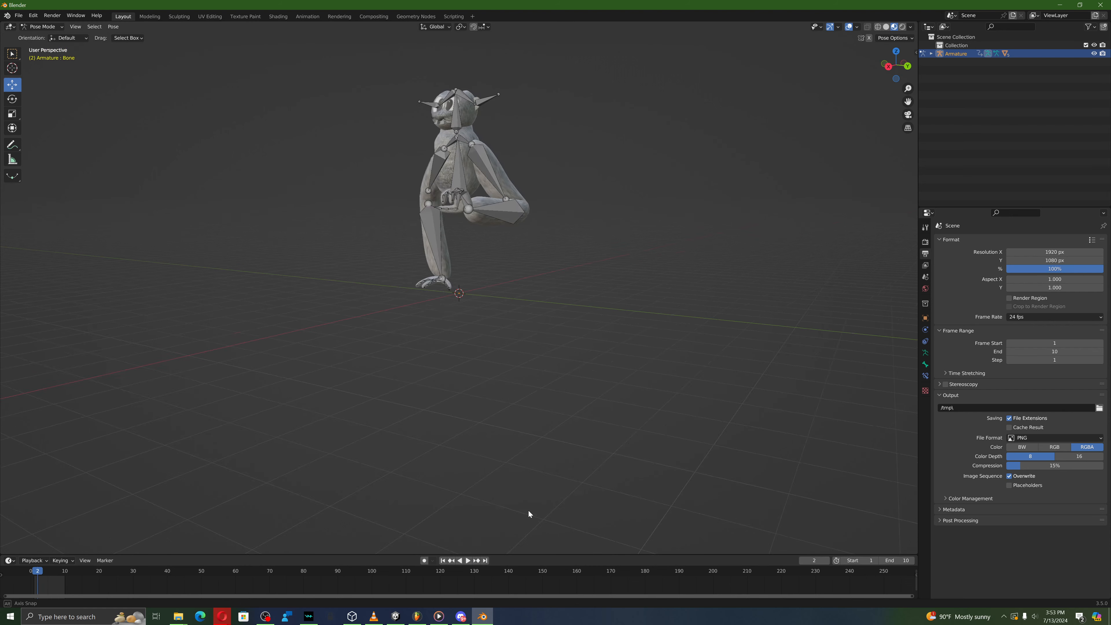
middle_click_drag(528, 510, 582, 510)
Step: At frame 1, rotate the head bone to tilt left as seen from the front, and key its location, rotation and scale
left_click_drag(33, 574, 24, 572)
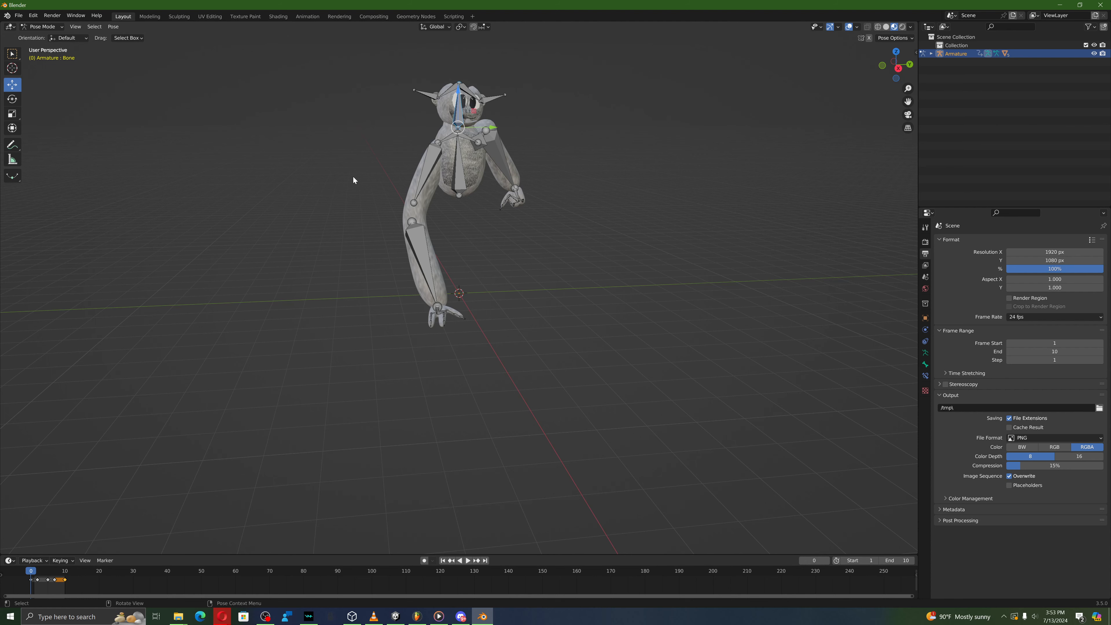
middle_click_drag(354, 179, 2, 37)
left_click(13, 99)
middle_click_drag(254, 315, 269, 323)
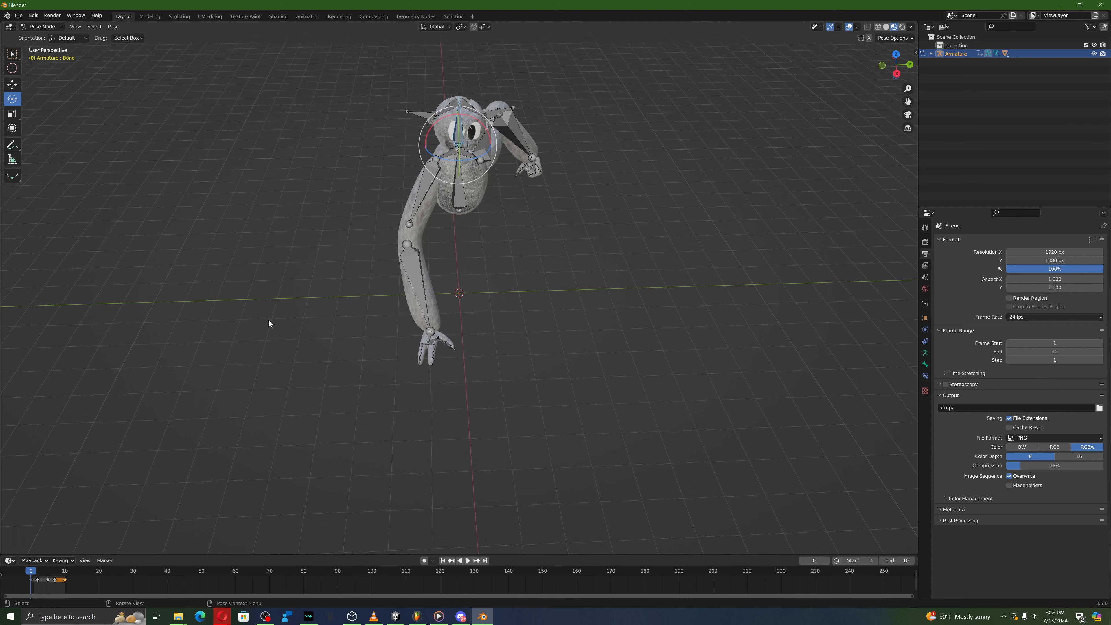
left_click(34, 575)
middle_click_drag(492, 129, 484, 105)
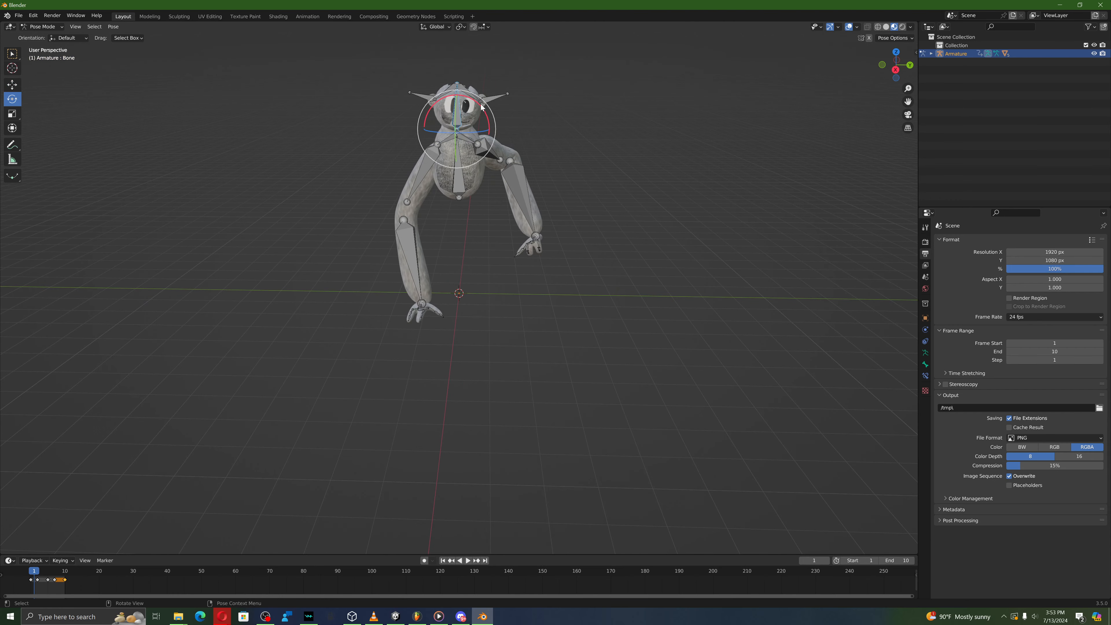
left_click_drag(483, 111, 498, 87)
key("i")
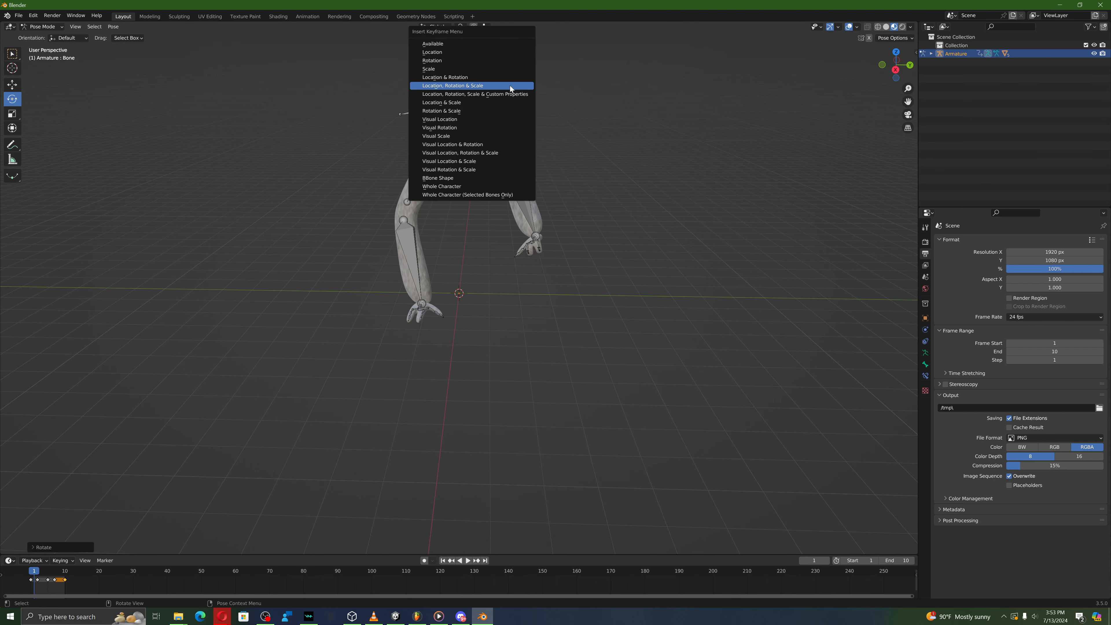
left_click(509, 84)
Step: Tilt the head bone right at frame 2 and left at frame 3 as seen from the front, keying location, rotation and scale each time
left_click(38, 575)
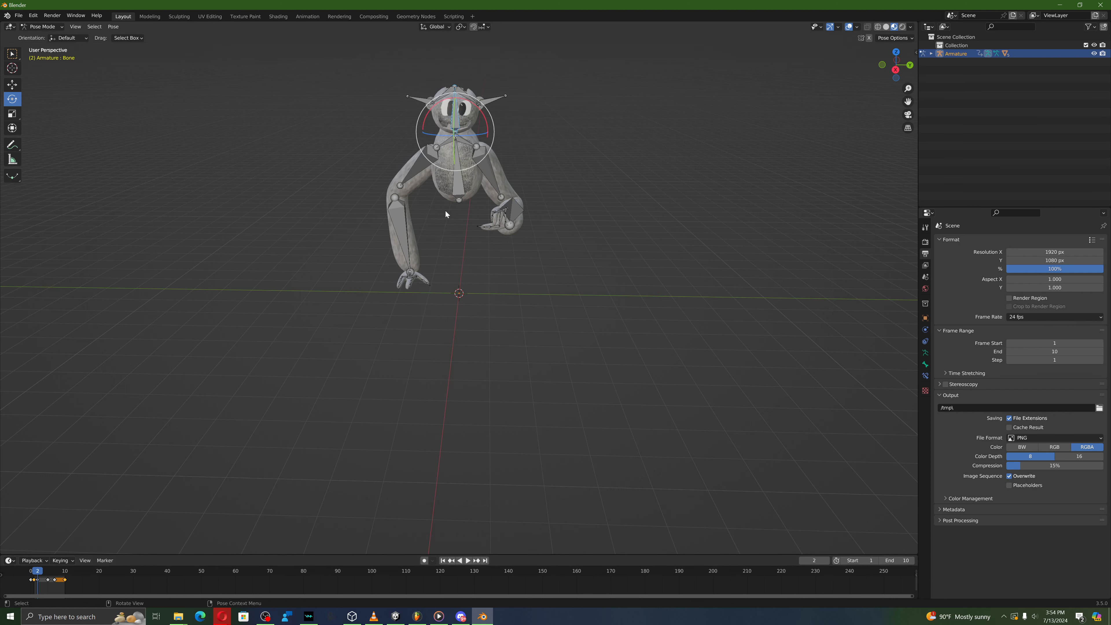
left_click_drag(475, 105, 479, 113)
key("i")
left_click(479, 114)
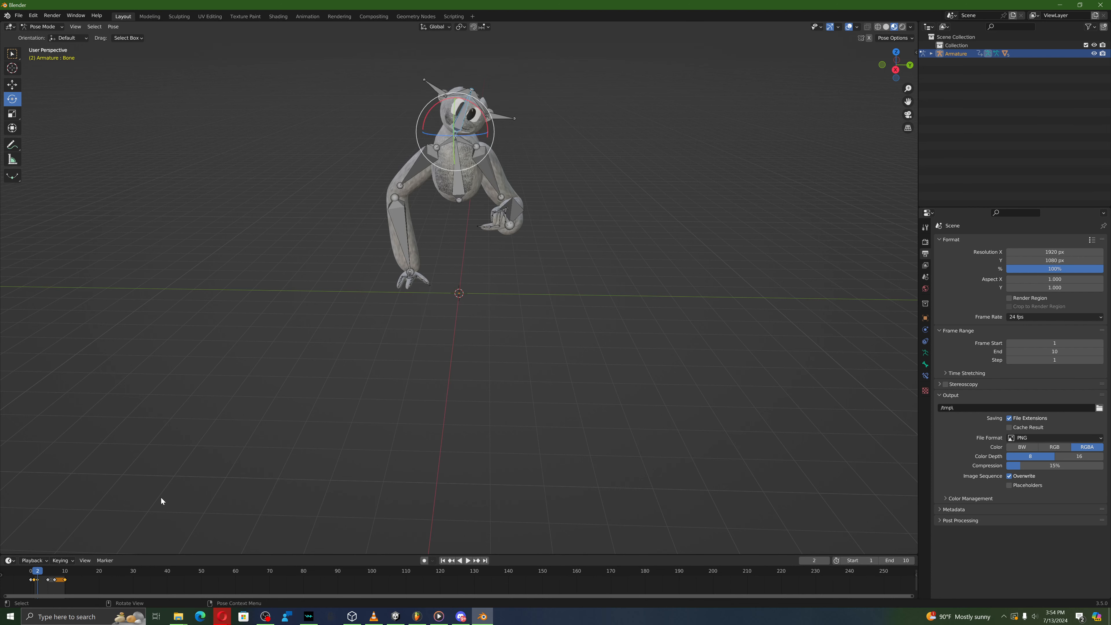
left_click(40, 579)
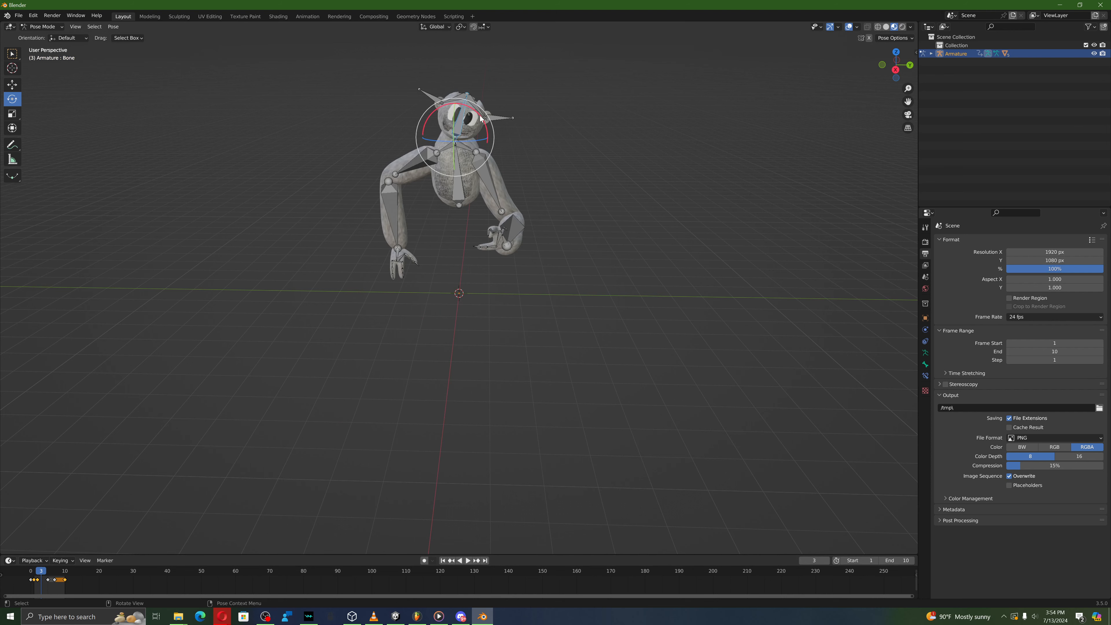
left_click_drag(481, 118, 446, 110)
key("i")
left_click(446, 110)
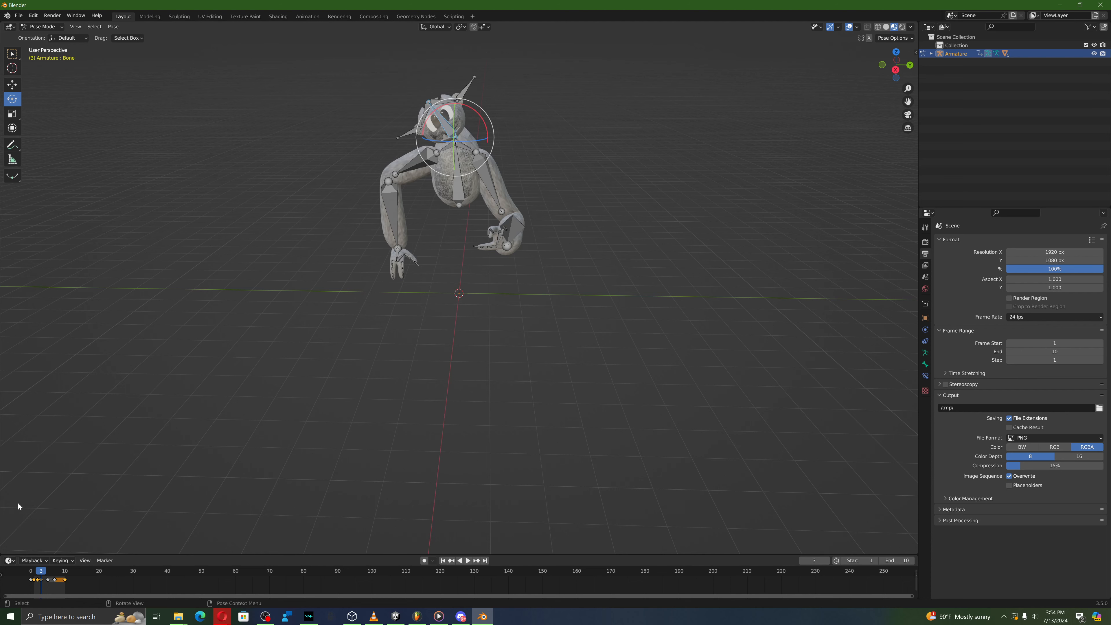
Step: Tilt the head bone right at frame 4 and left at frame 5 as seen from the front, keying location, rotation and scale each time
key("space")
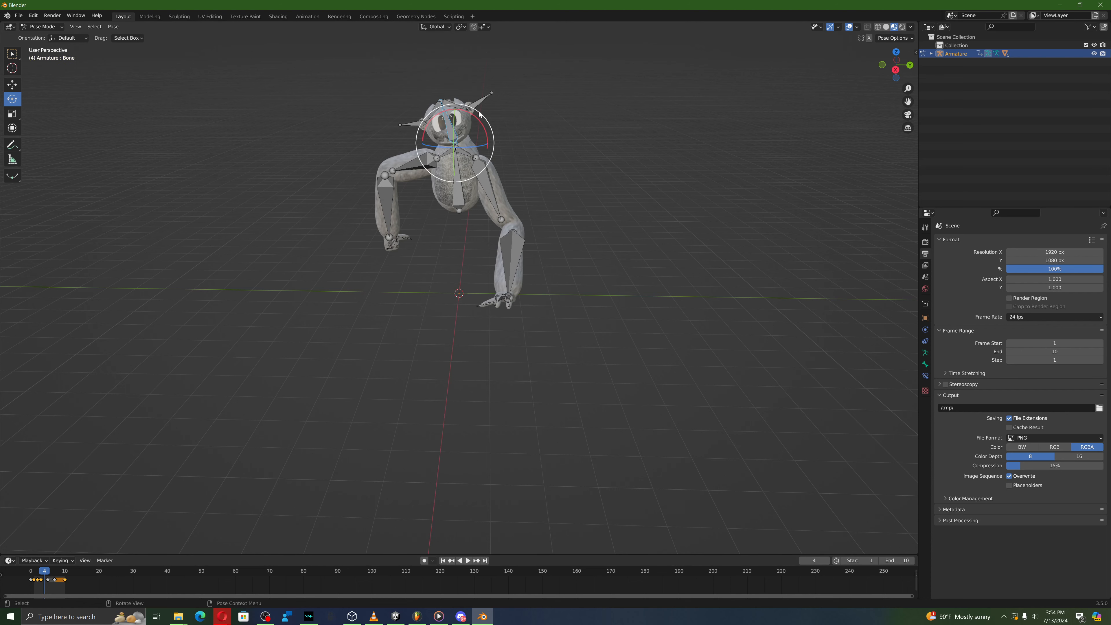
left_click_drag(476, 117, 515, 138)
key("i")
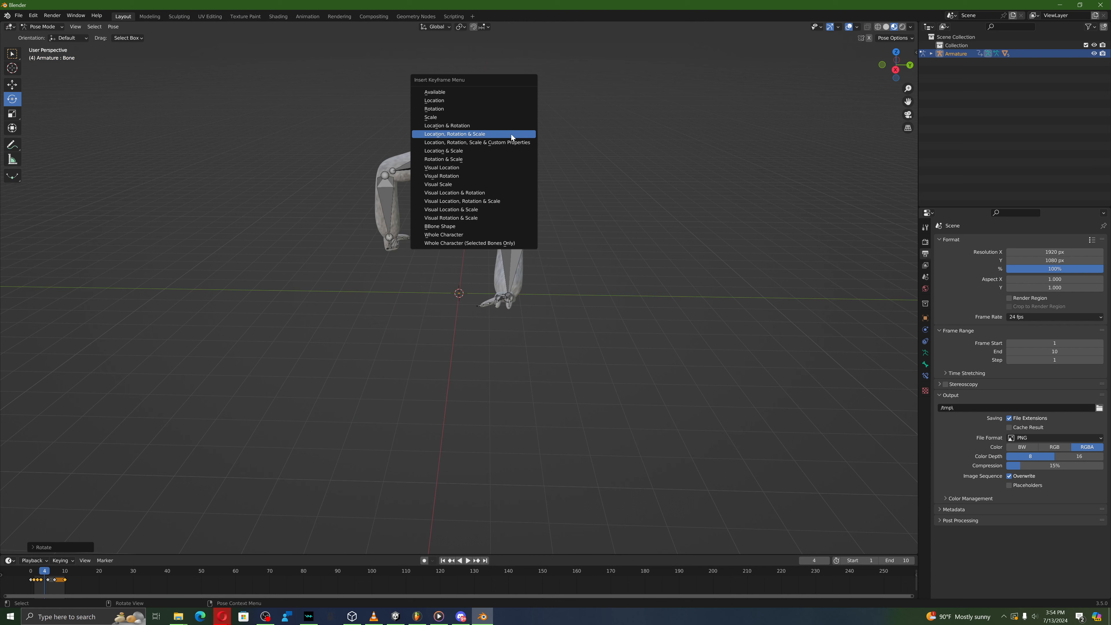
left_click(513, 136)
left_click(48, 575)
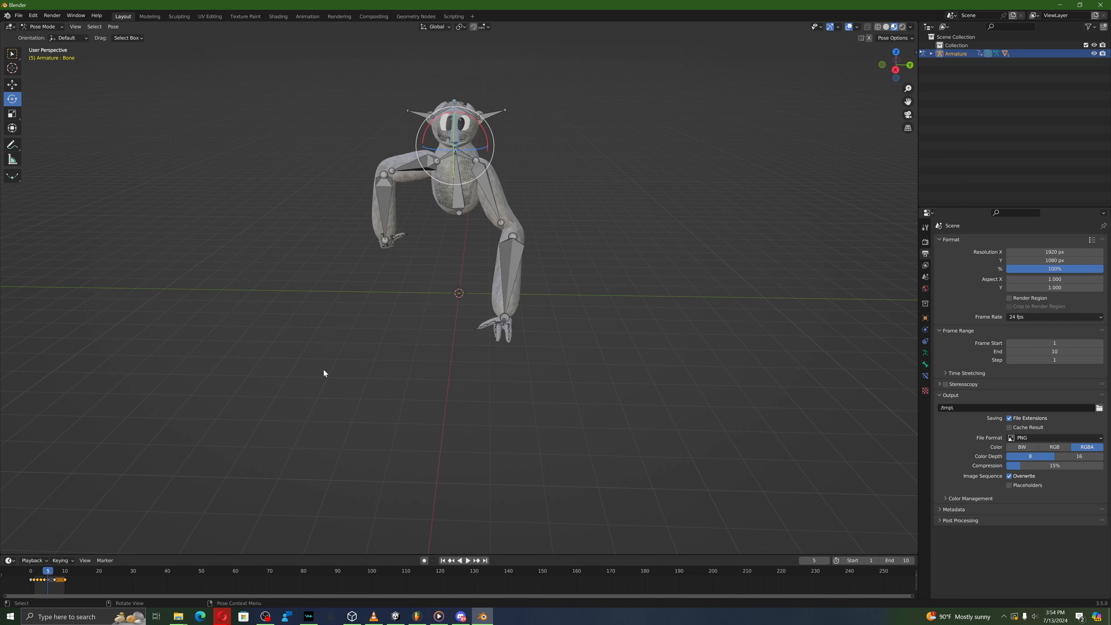
left_click_drag(484, 132, 468, 112)
key("i")
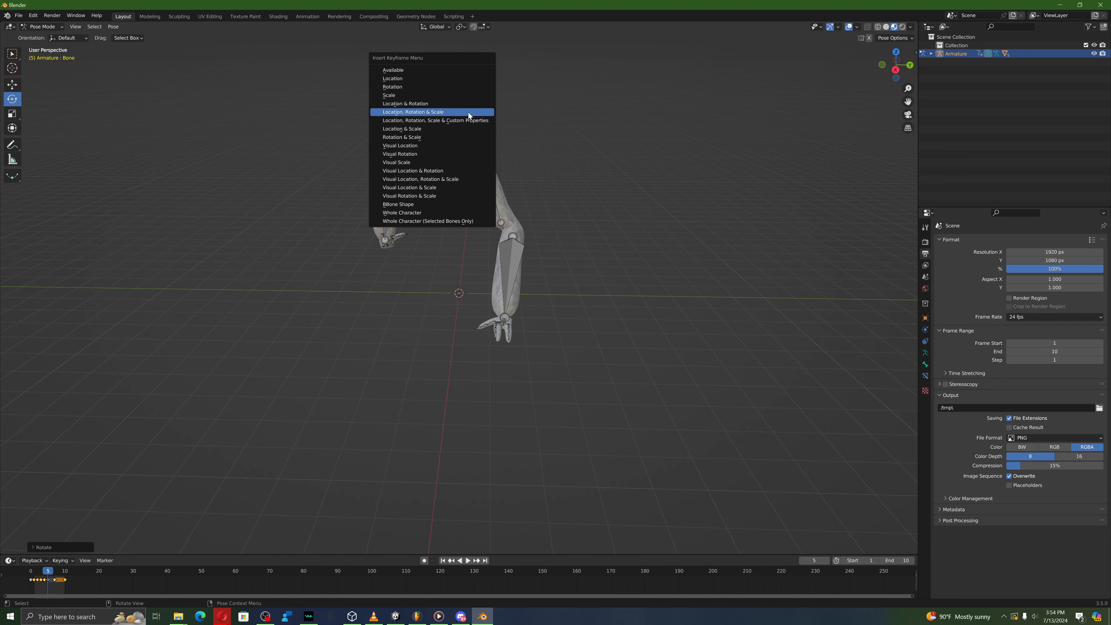
left_click(468, 112)
Step: Tilt the head bone right at frame 6 and left at frame 7 as seen from the front, keying location, rotation and scale each time
left_click(51, 574)
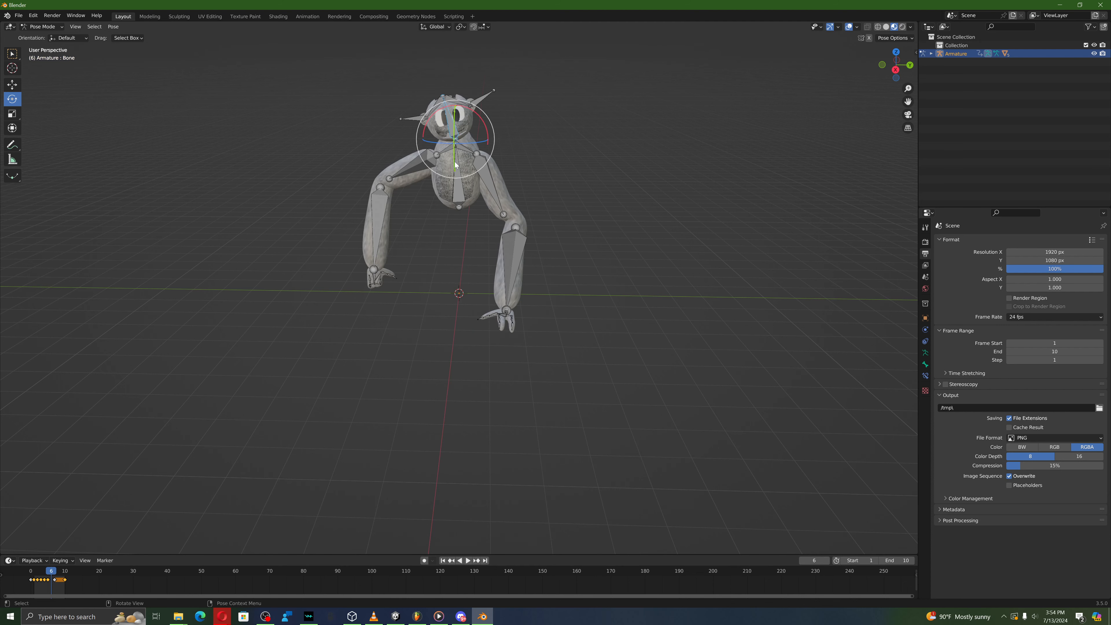
left_click_drag(481, 117, 504, 136)
key("i")
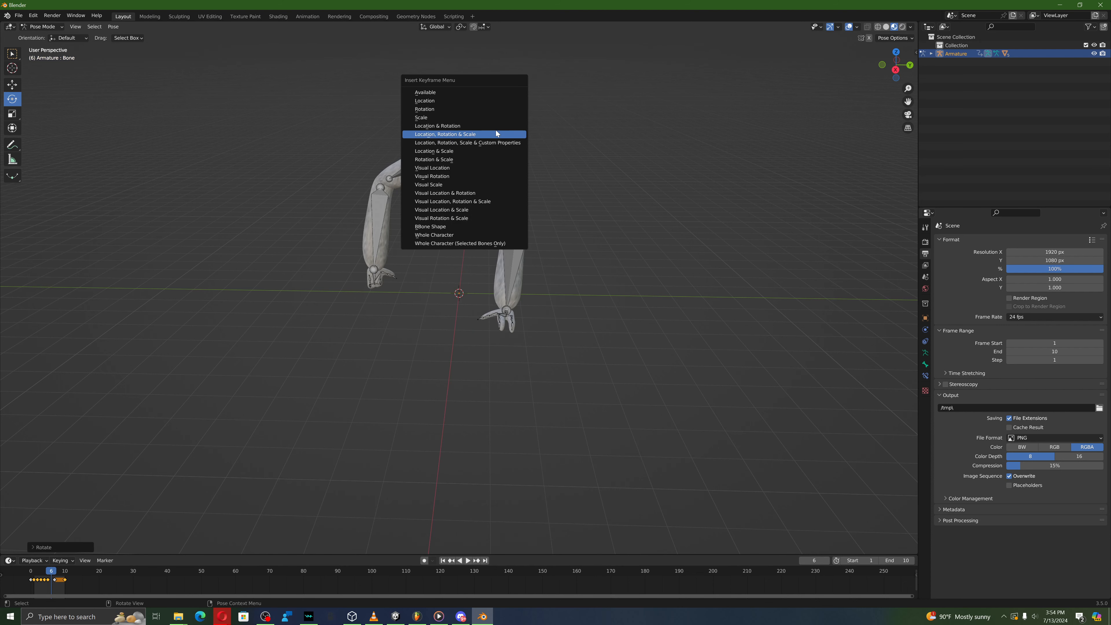
left_click(496, 131)
left_click(54, 573)
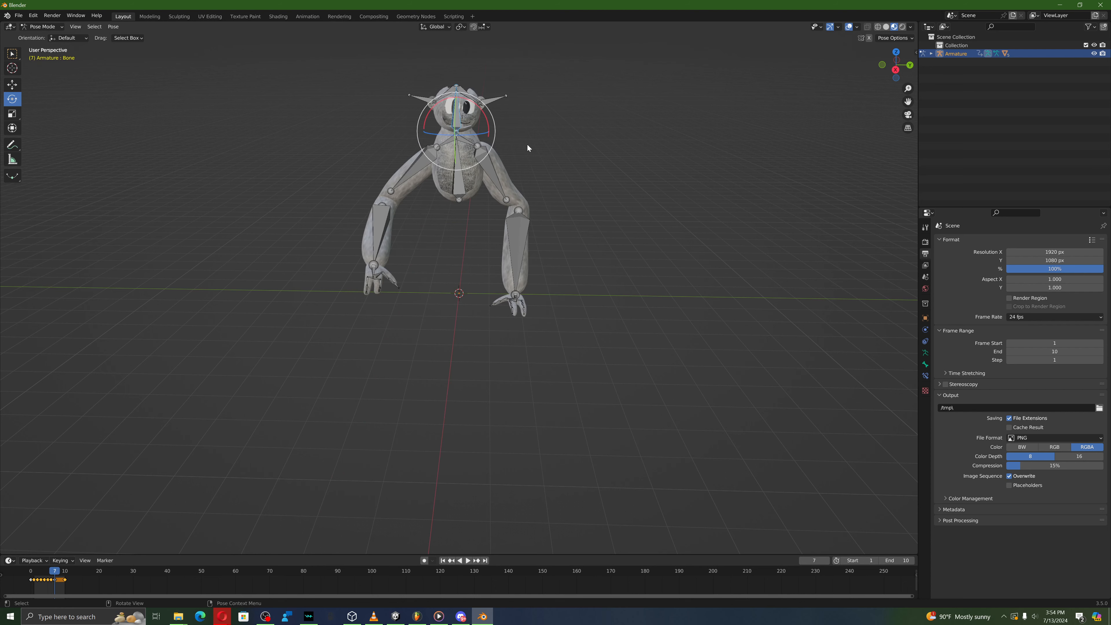
left_click_drag(479, 113, 464, 94)
key("i")
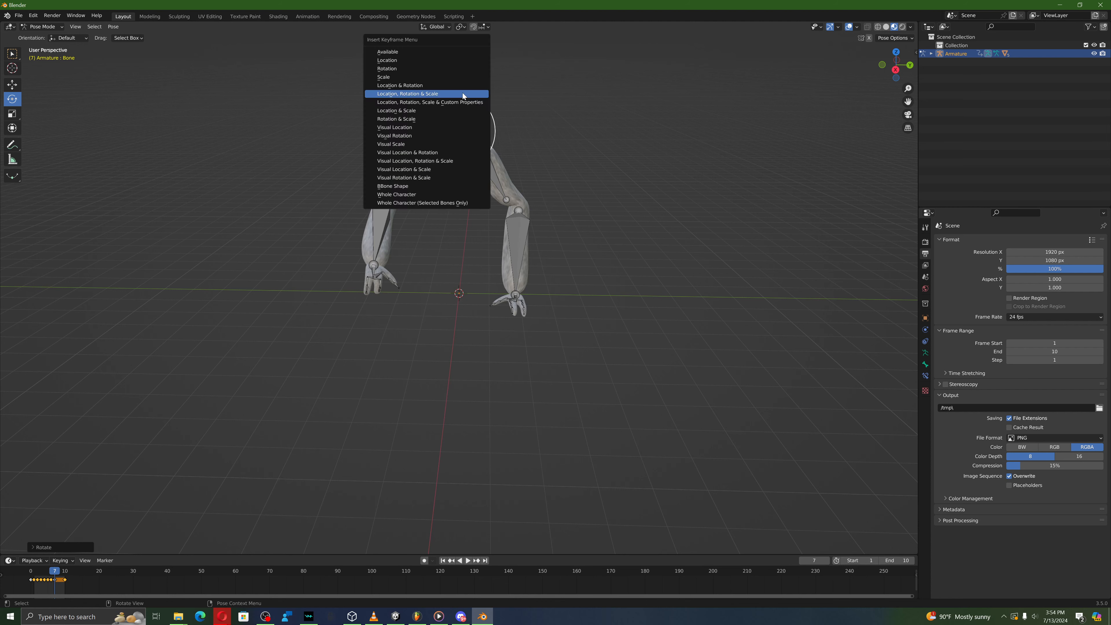
left_click(463, 93)
Step: Key the head bone's location, rotation and scale tilted right at frame 8 and left at frame 9 as seen from the front, and play the loop
left_click(58, 573)
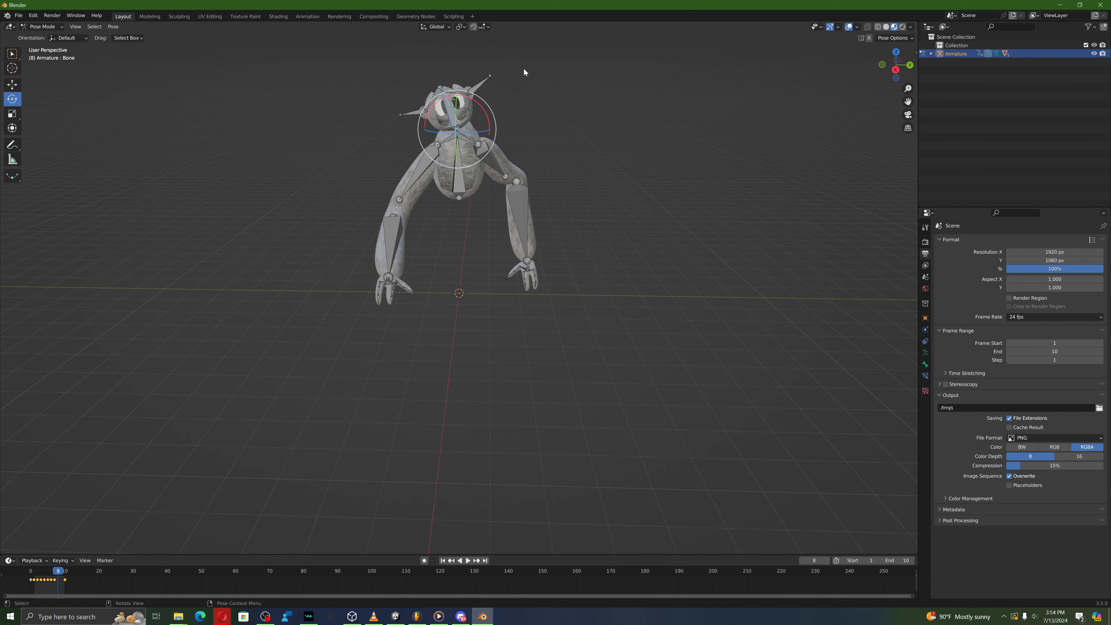
left_click_drag(474, 96, 500, 116)
key("i")
left_click(500, 116)
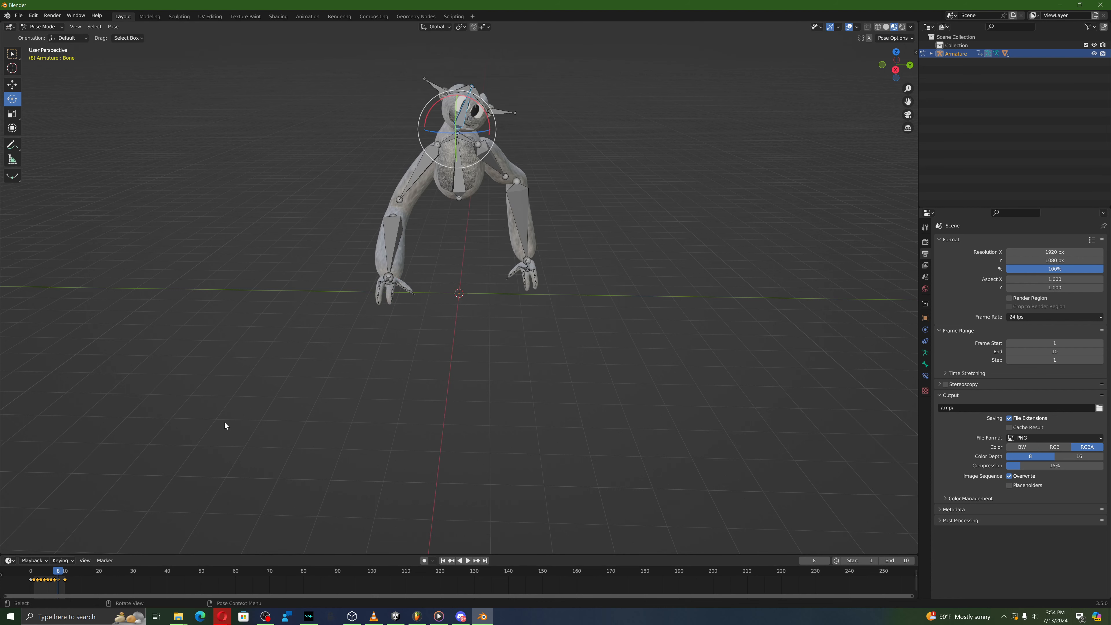
key("space")
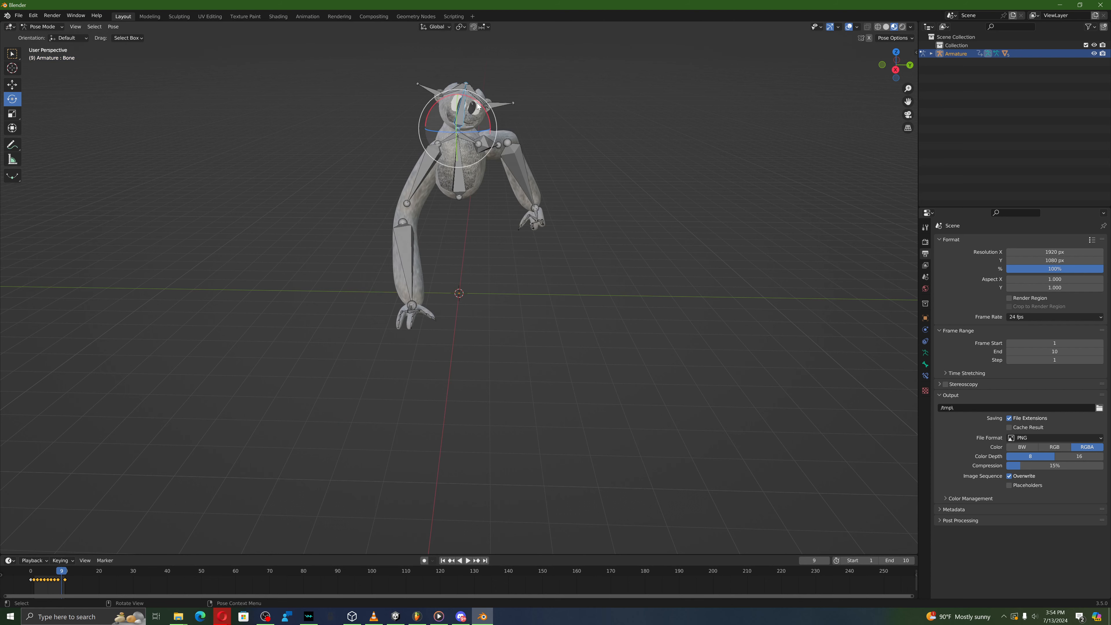
left_click_drag(480, 103, 441, 106)
key("i")
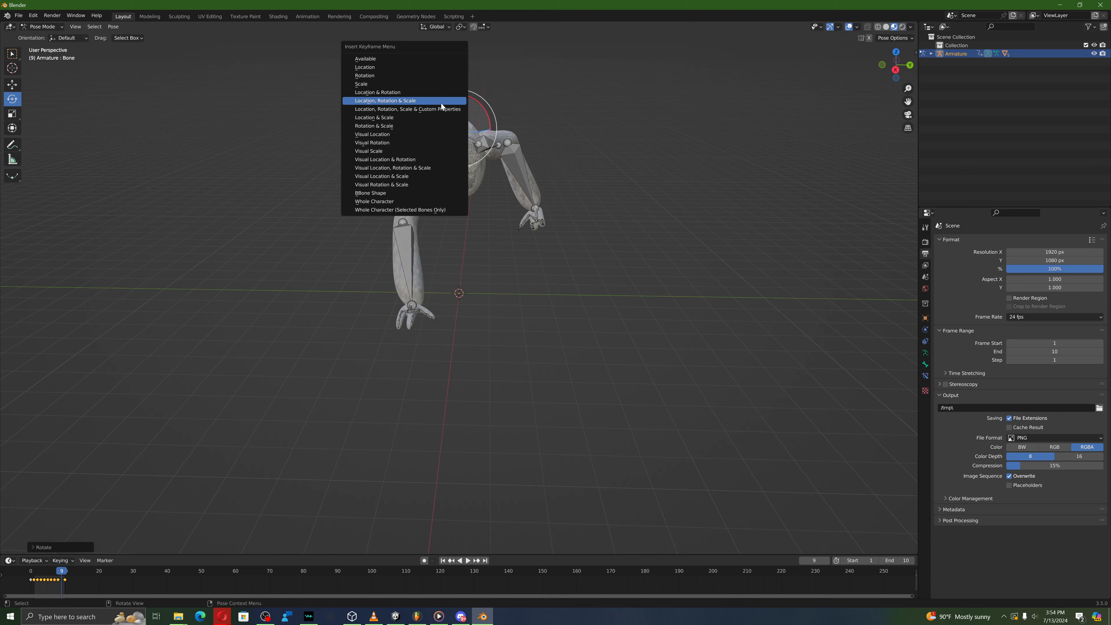
left_click(438, 101)
left_click(469, 561)
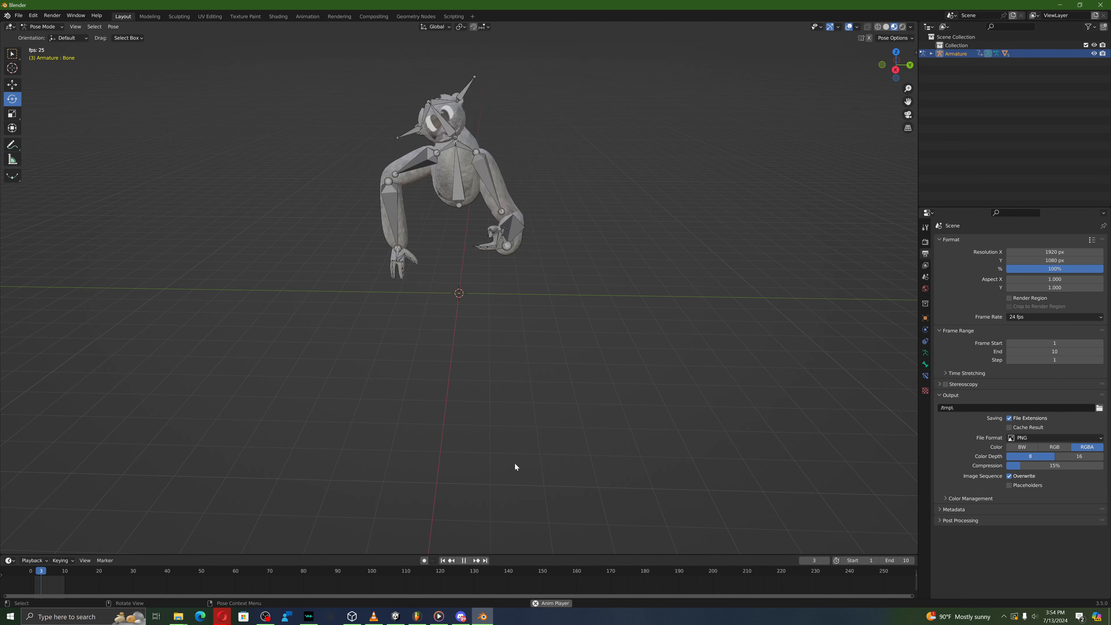
mouse_move(515, 464)
middle_mouse_down()
mouse_move(603, 468)
mouse_move(514, 465)
middle_mouse_up()
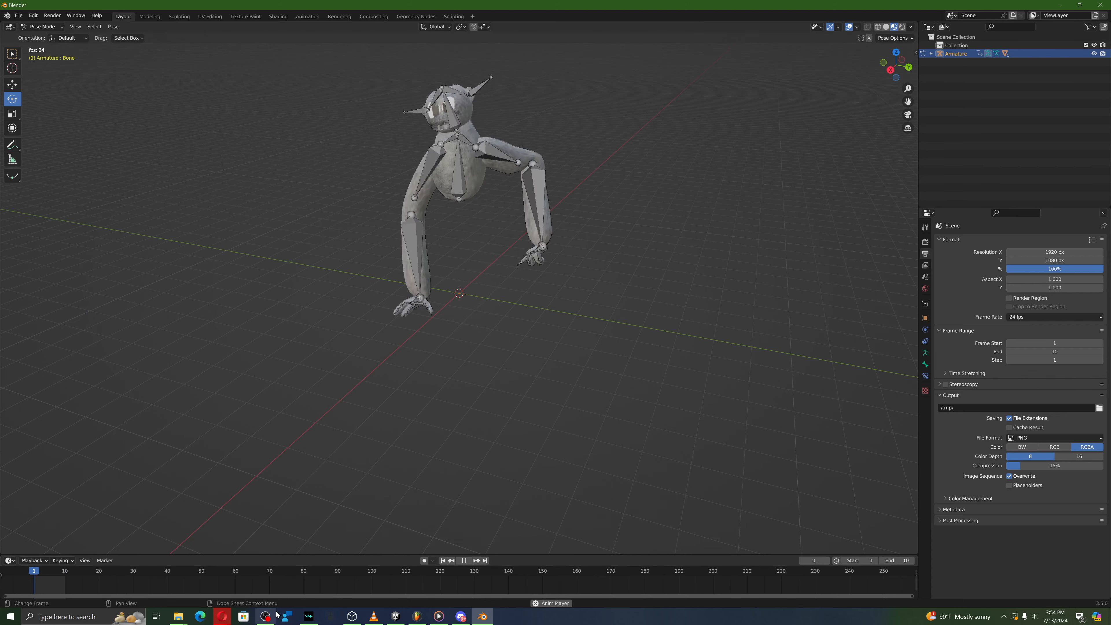
left_click(287, 619)
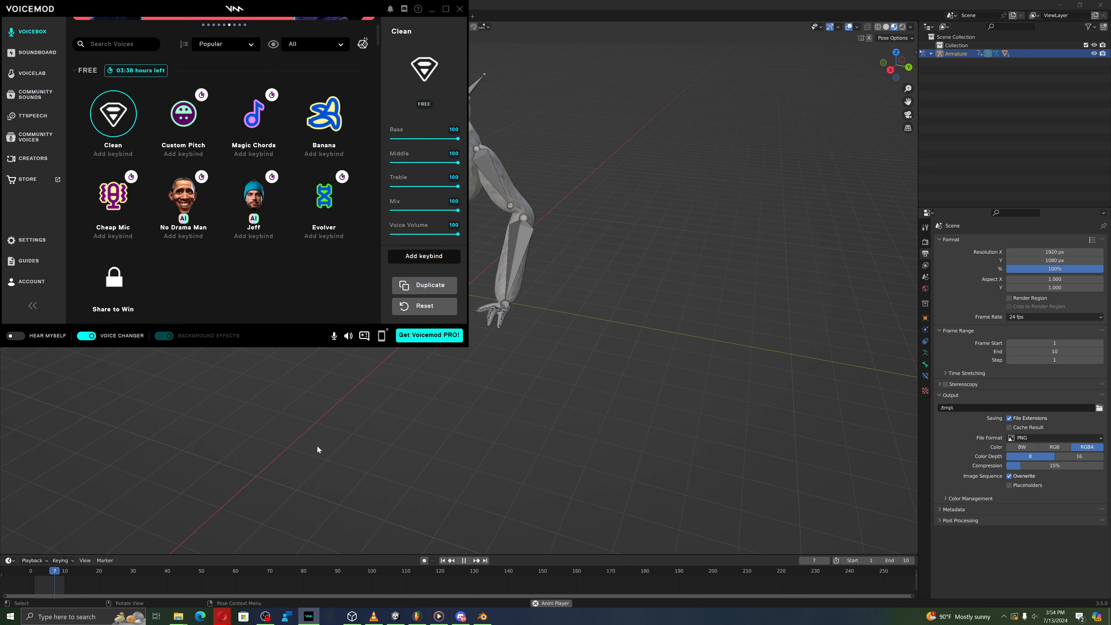
left_click(335, 444)
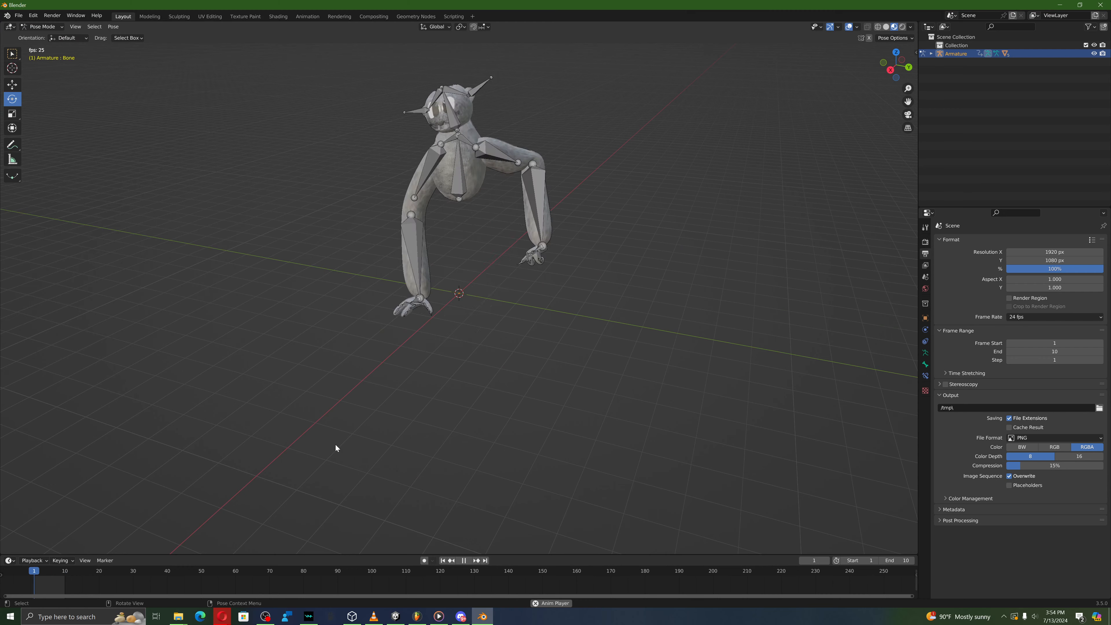
left_click(222, 616)
left_click(177, 585)
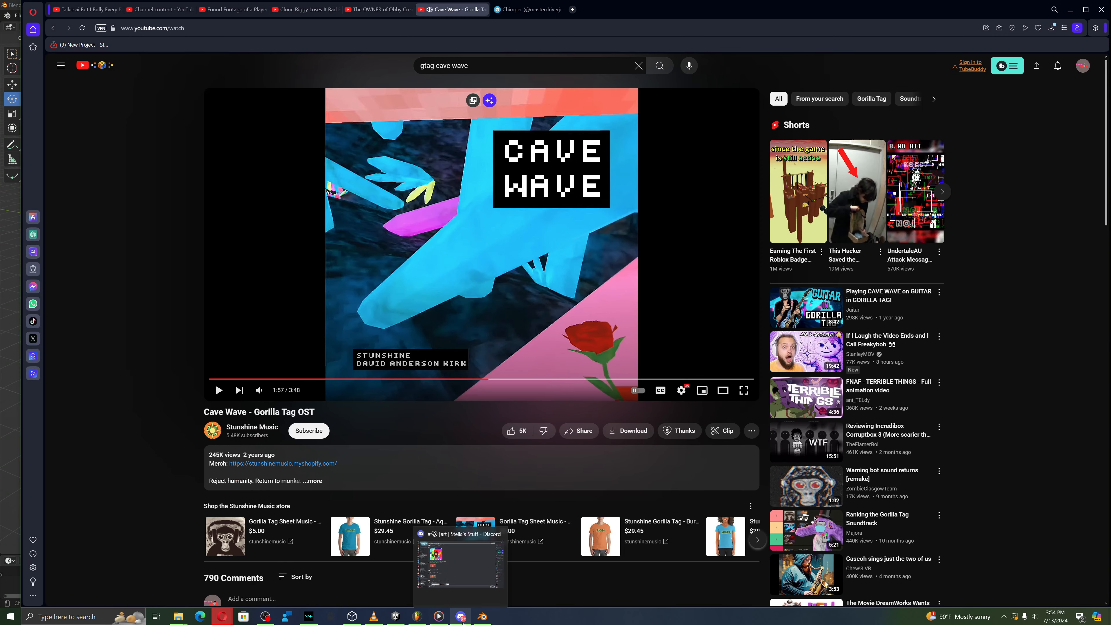
left_click(483, 616)
middle_click_drag(473, 457, 473, 442)
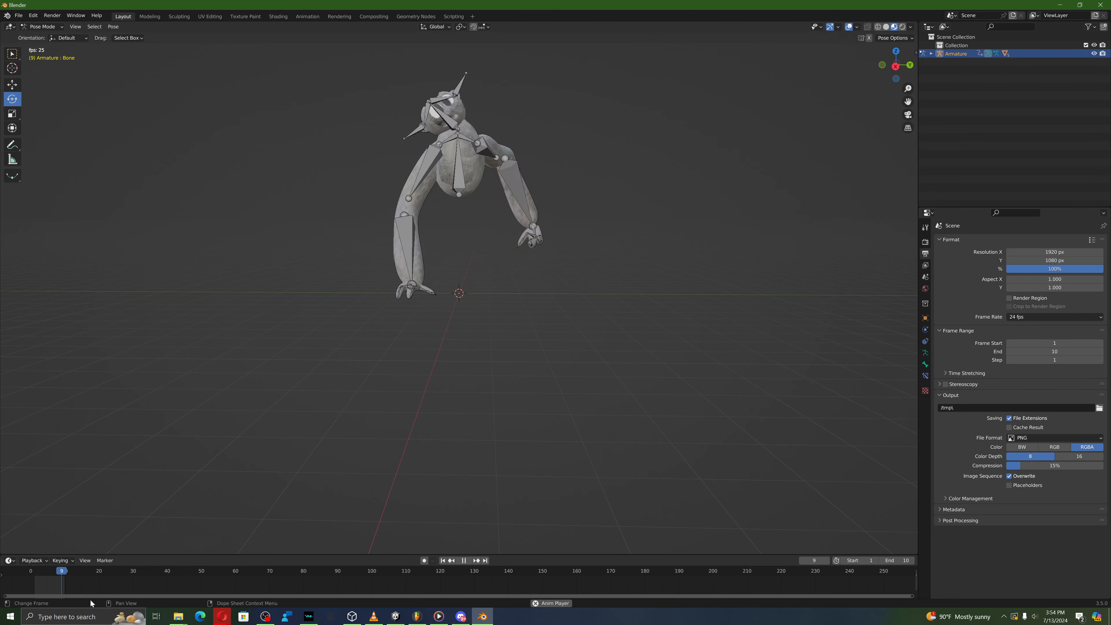
Step: Search Windows for "RECO" and open the Voice Recorder app
left_click(87, 617)
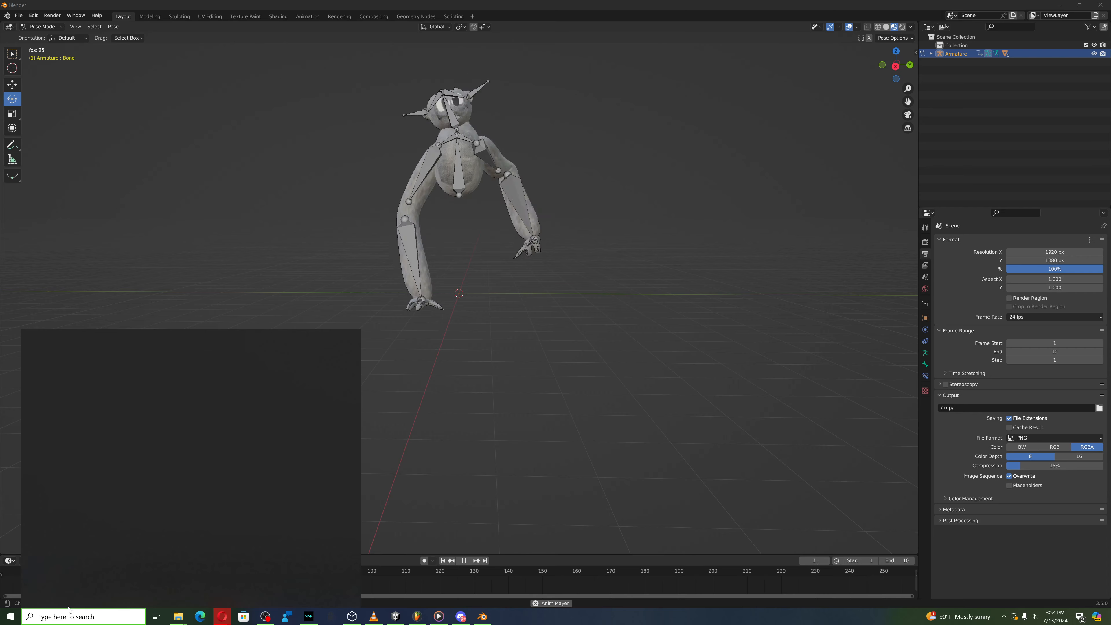
left_click(393, 477)
left_click(88, 616)
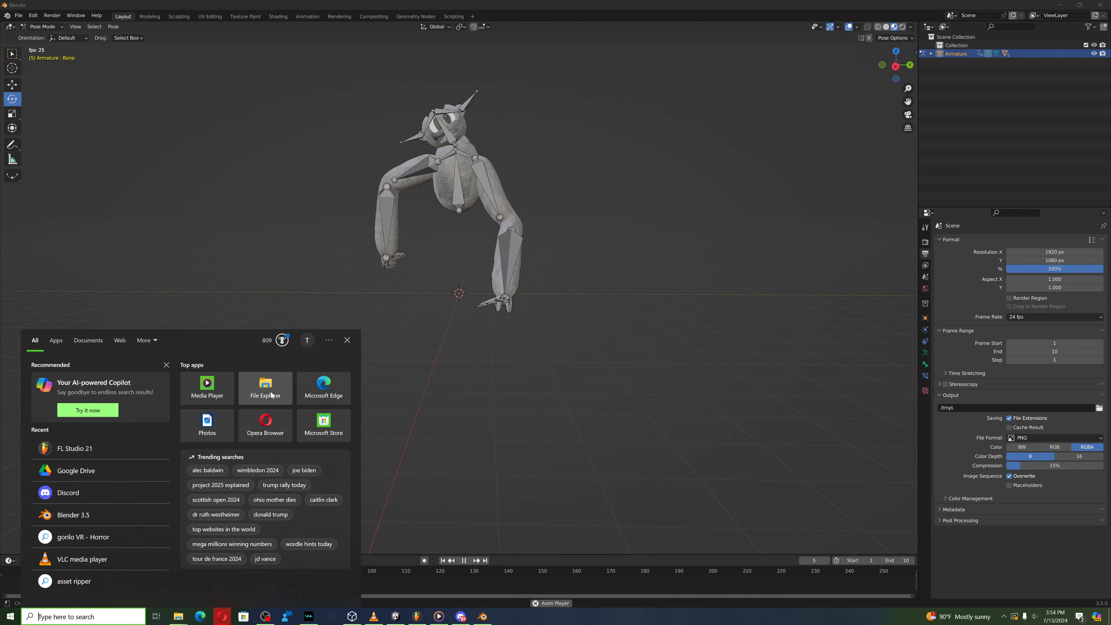
type("ER")
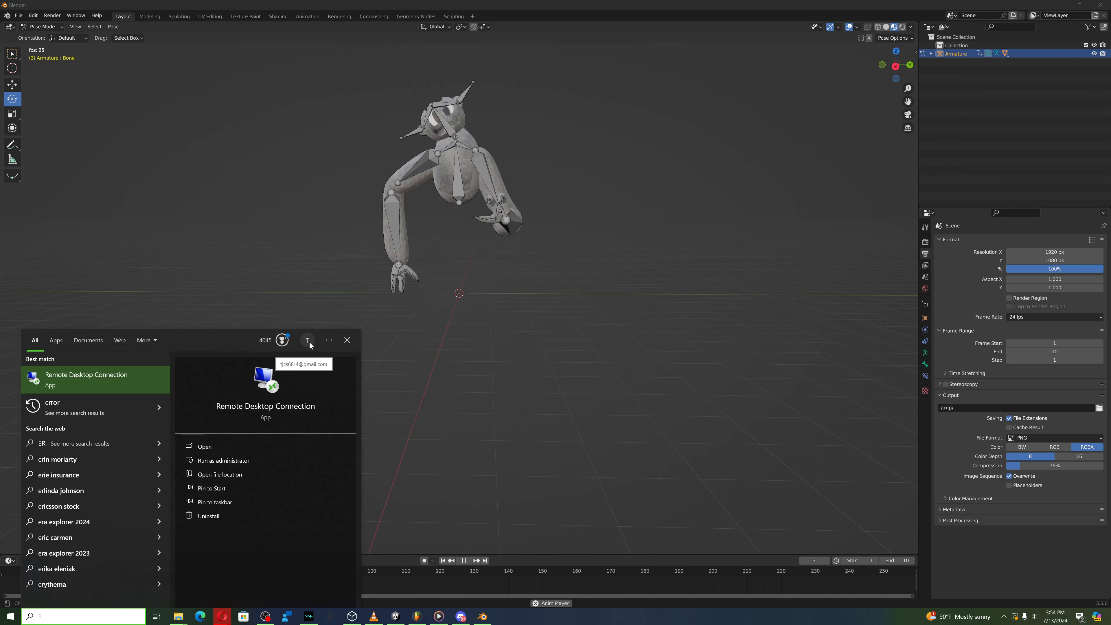
key("BackSpace")
key("BackSpace")
type("RED")
key("BackSpace")
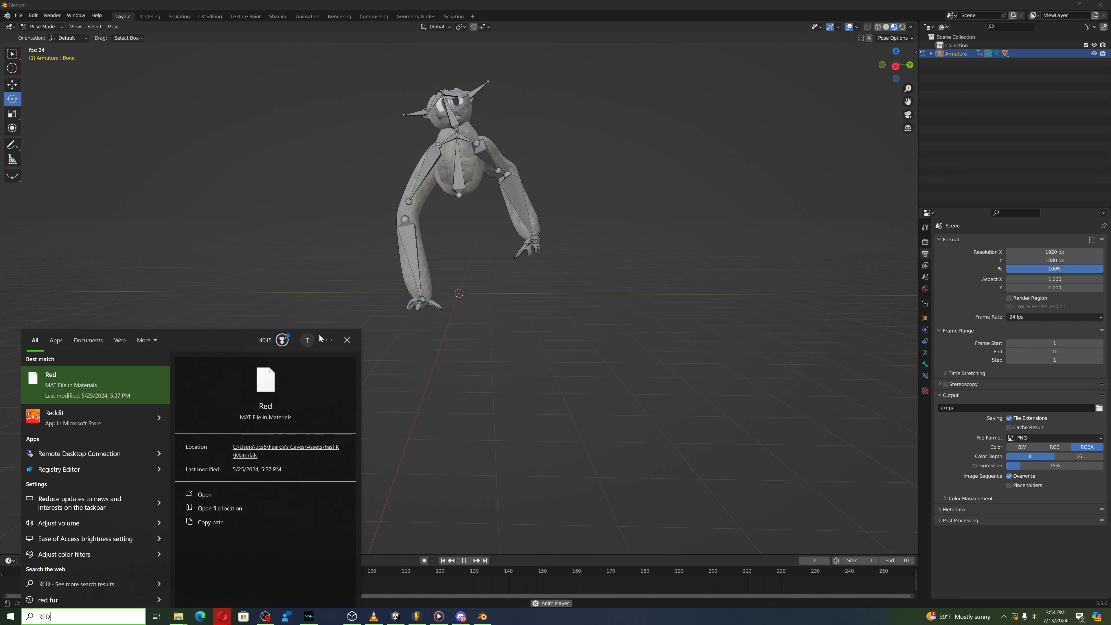
type("CO")
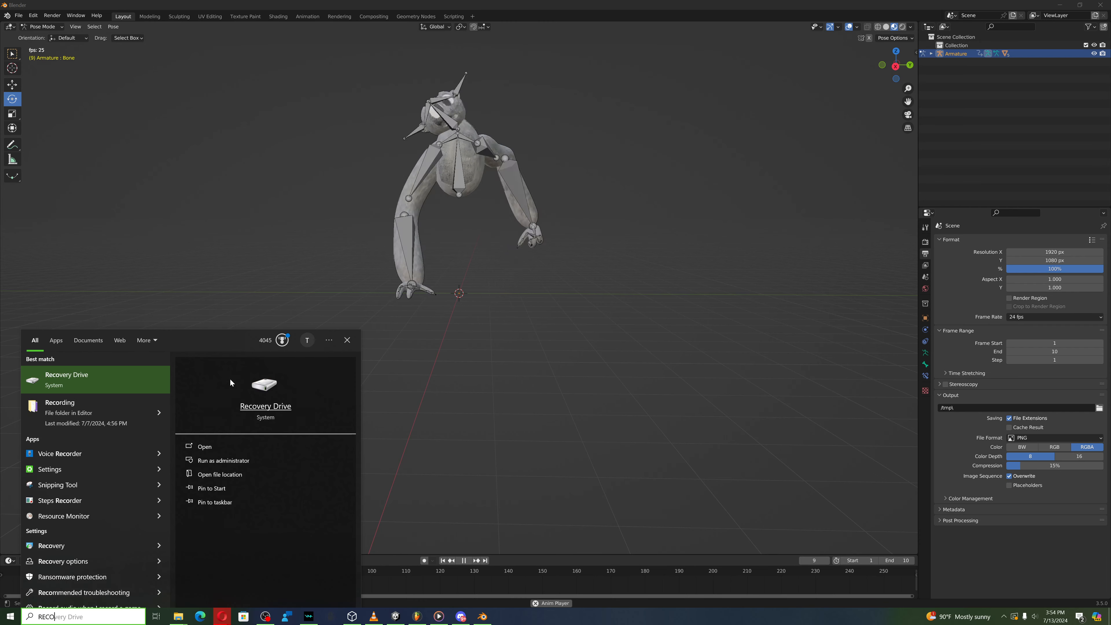
left_click(86, 452)
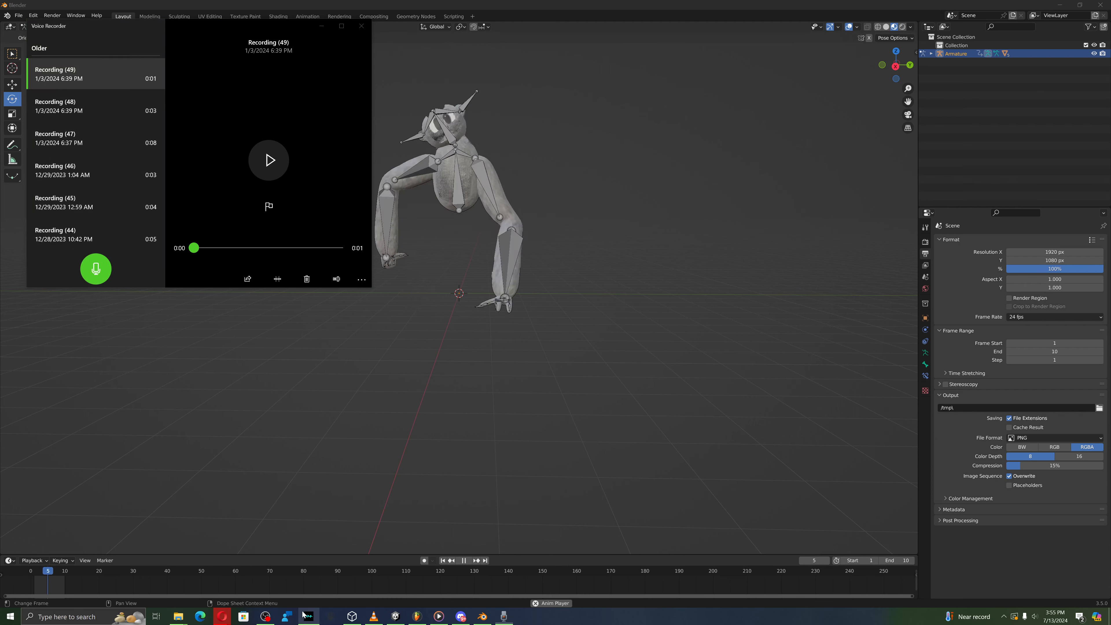
Step: Switch to Voicemod, select the Cheap Mic voice, and return to Voice Recorder
left_click(312, 618)
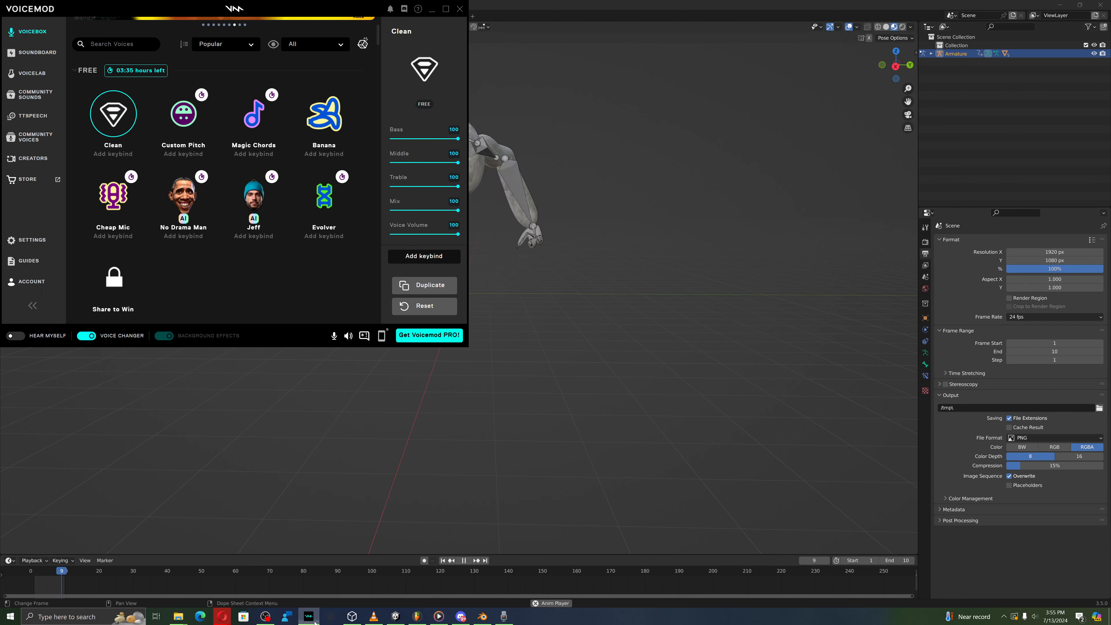
left_click(139, 206)
scroll(175, 218, "down", 3)
key("alt+Tab")
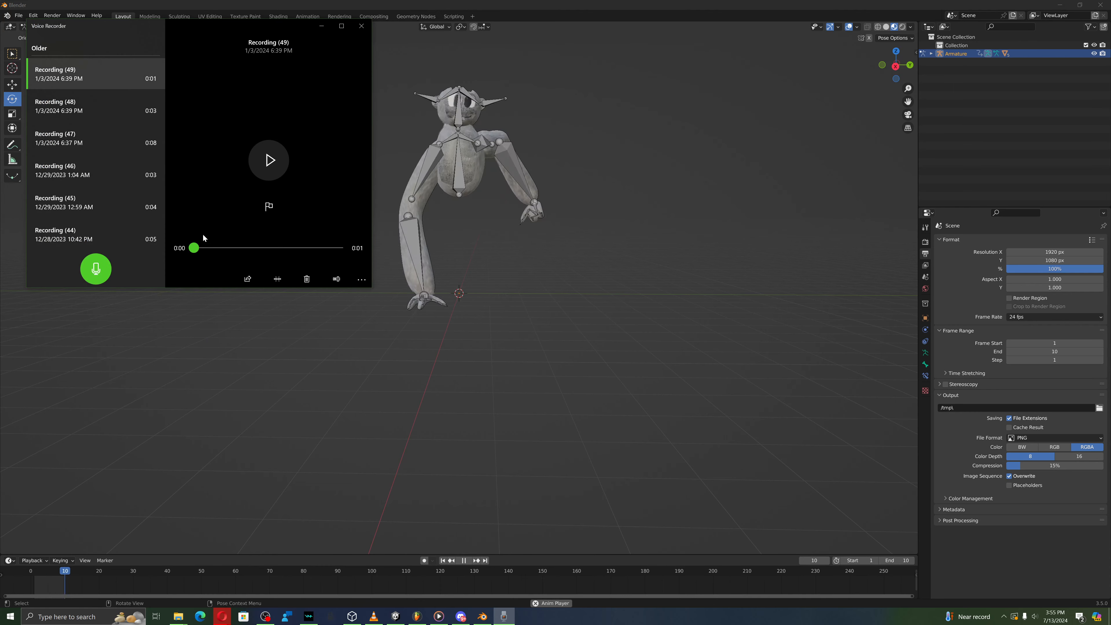
Step: Play back Recording (49) and look through the older recordings in the list
left_click(269, 166)
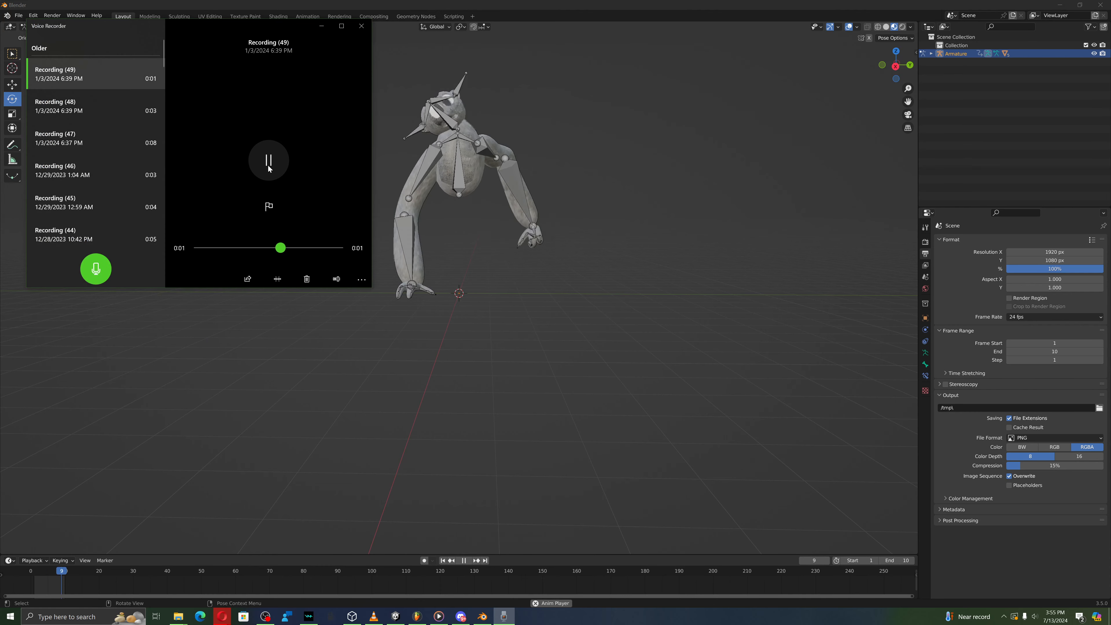
scroll(125, 209, "down", 1)
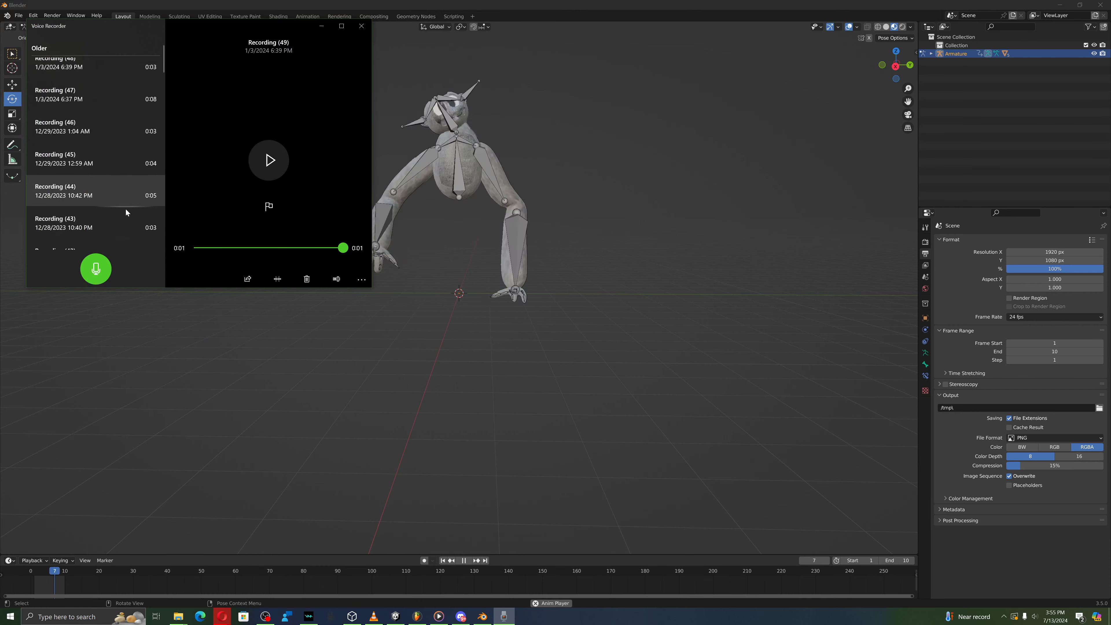
scroll(125, 208, "down", 3)
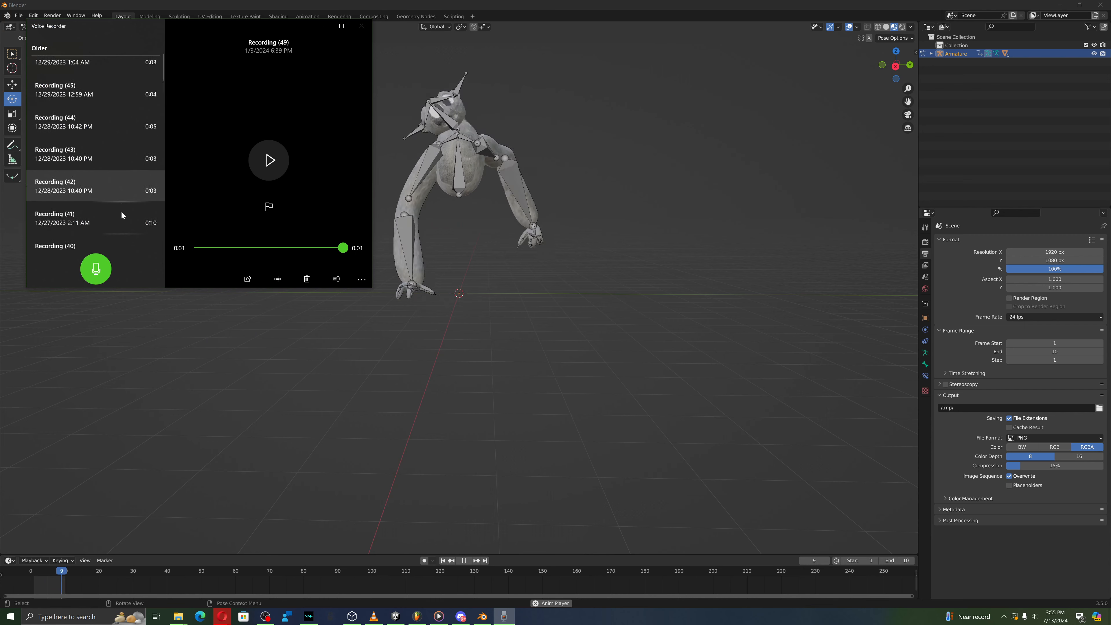
Step: Record a new voice clip of about 3 seconds and play it back twice
left_click(104, 264)
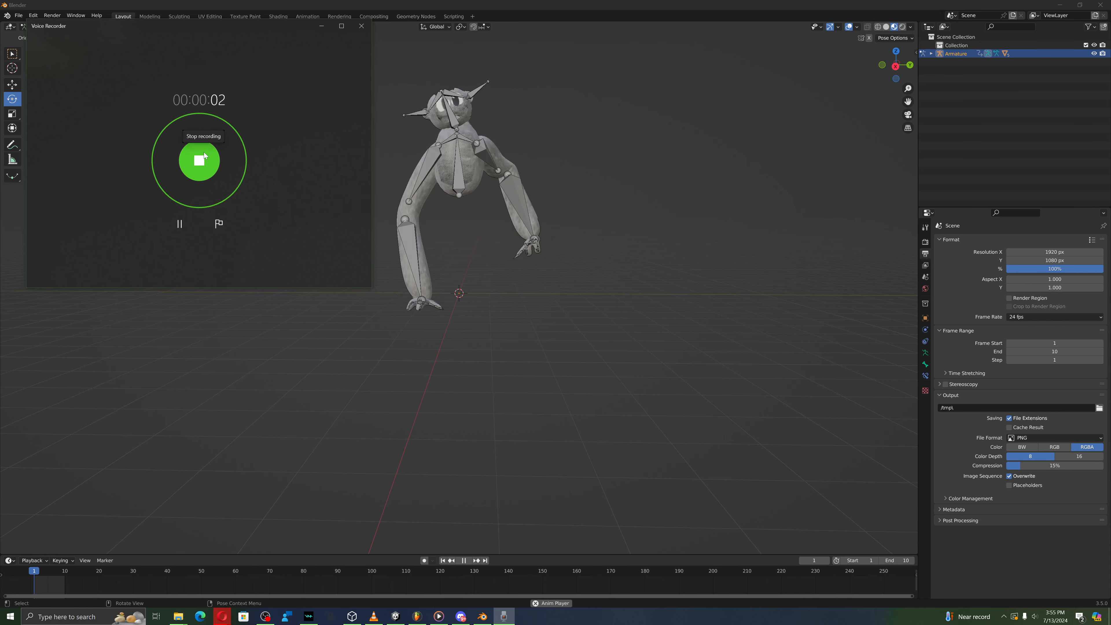
left_click(204, 153)
left_click(268, 166)
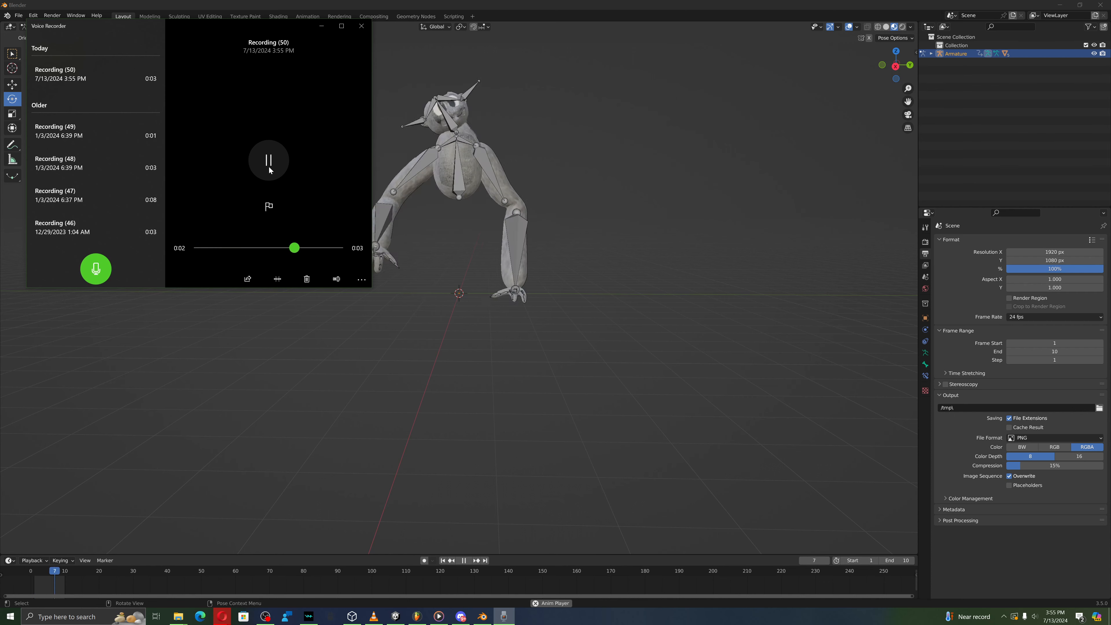
left_click(269, 169)
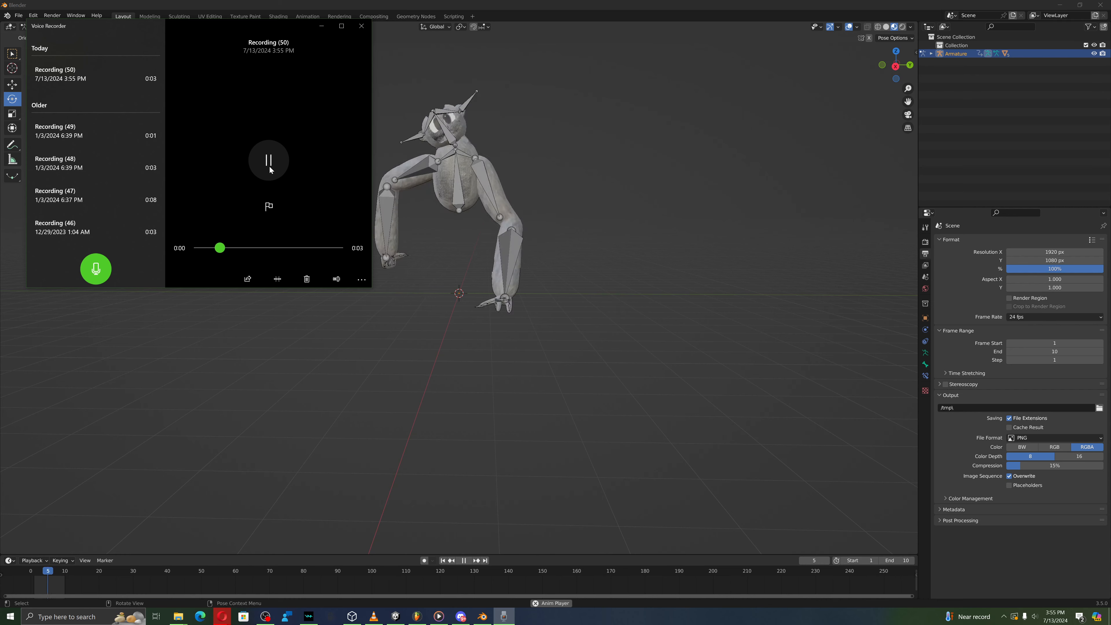
Step: Switch to Voicemod, check which voice is selected in the free voices, and return to Voice Recorder
left_click(309, 617)
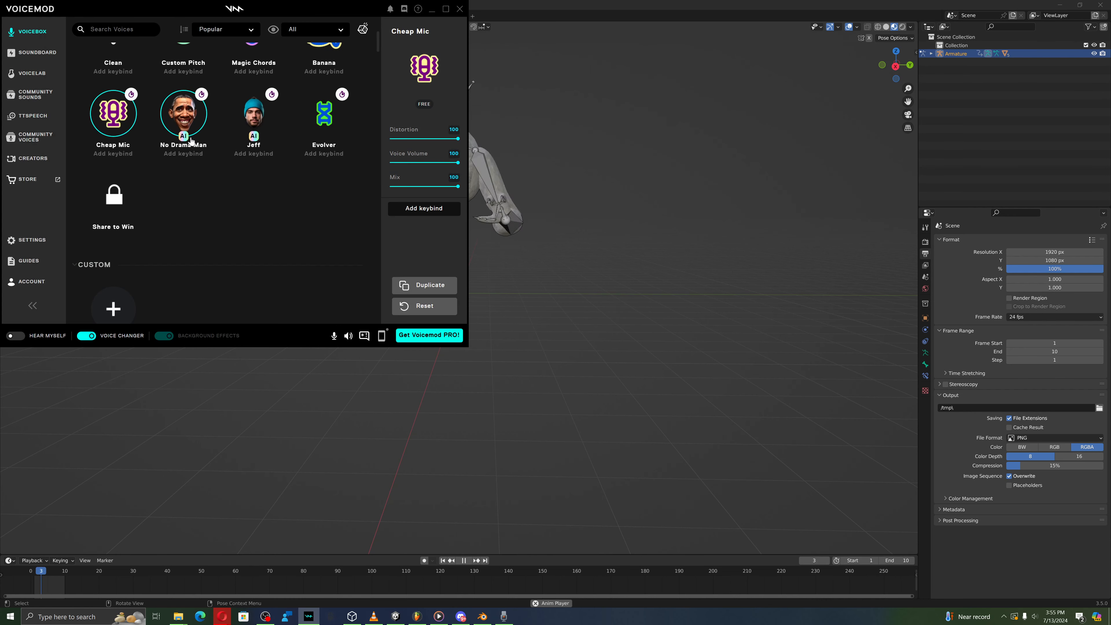
scroll(125, 124, "up", 3)
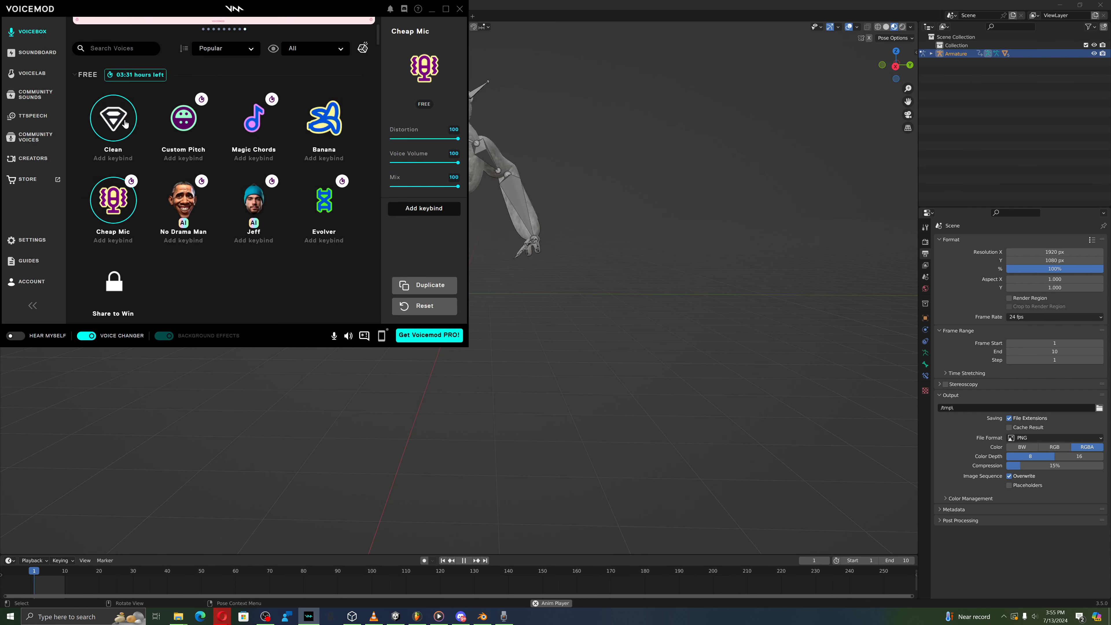
left_click(433, 9)
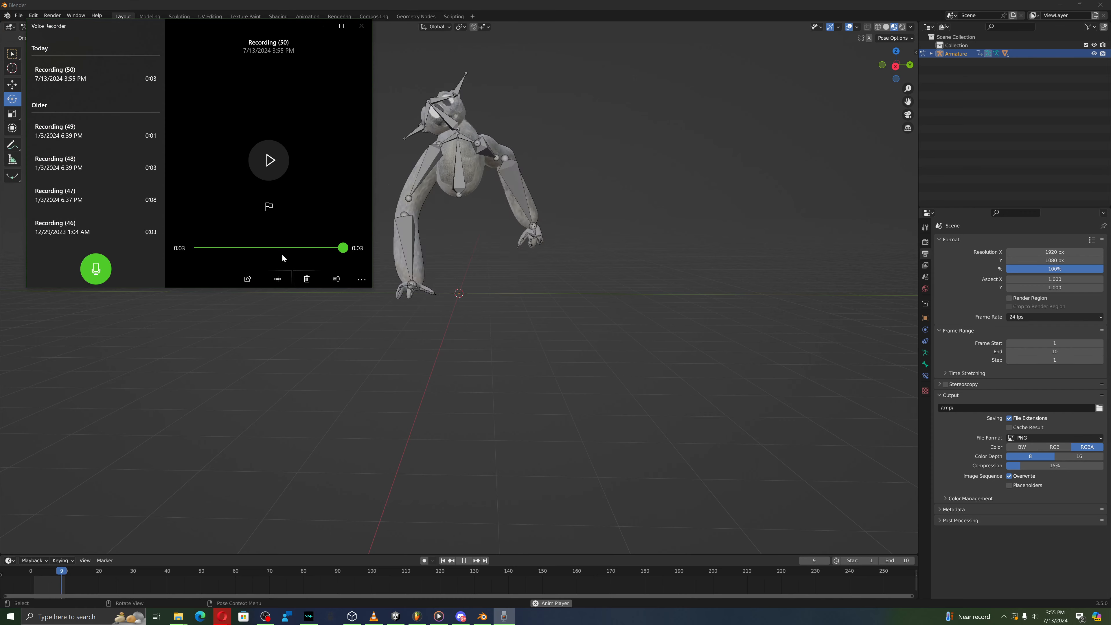
Step: Record a second voice clip of about 7 seconds and play it back
left_click(107, 266)
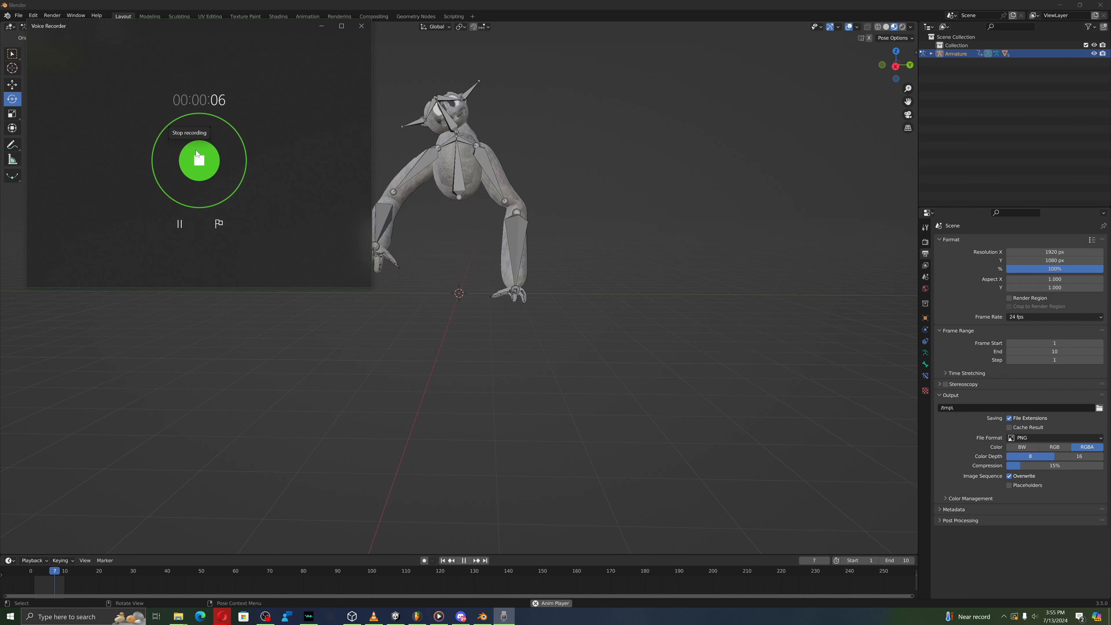
left_click(198, 158)
left_click(264, 157)
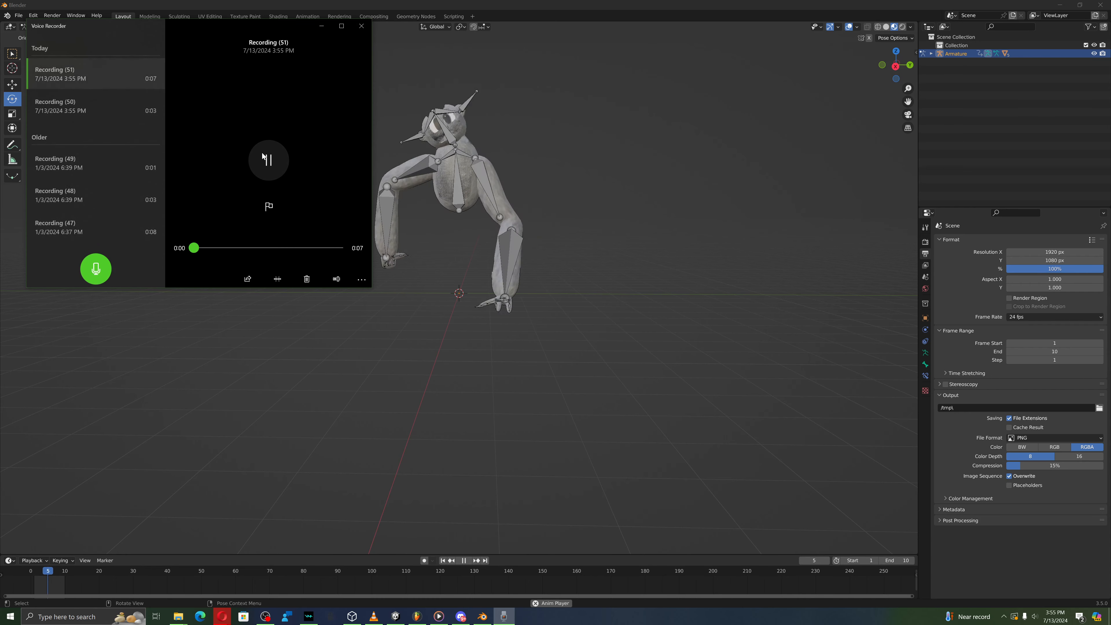
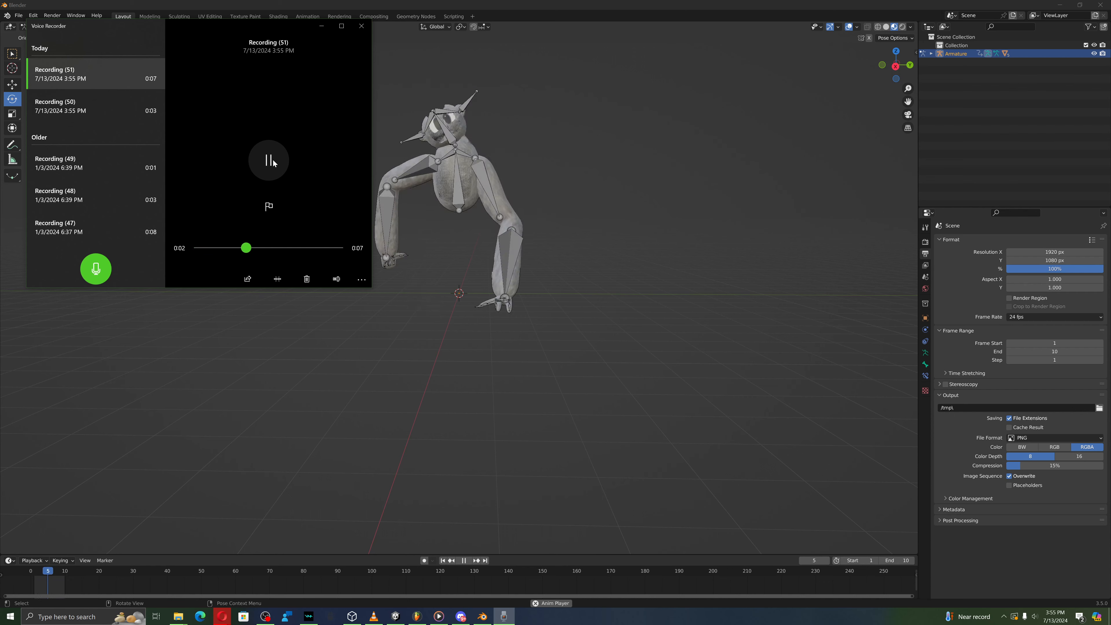
left_click(309, 616)
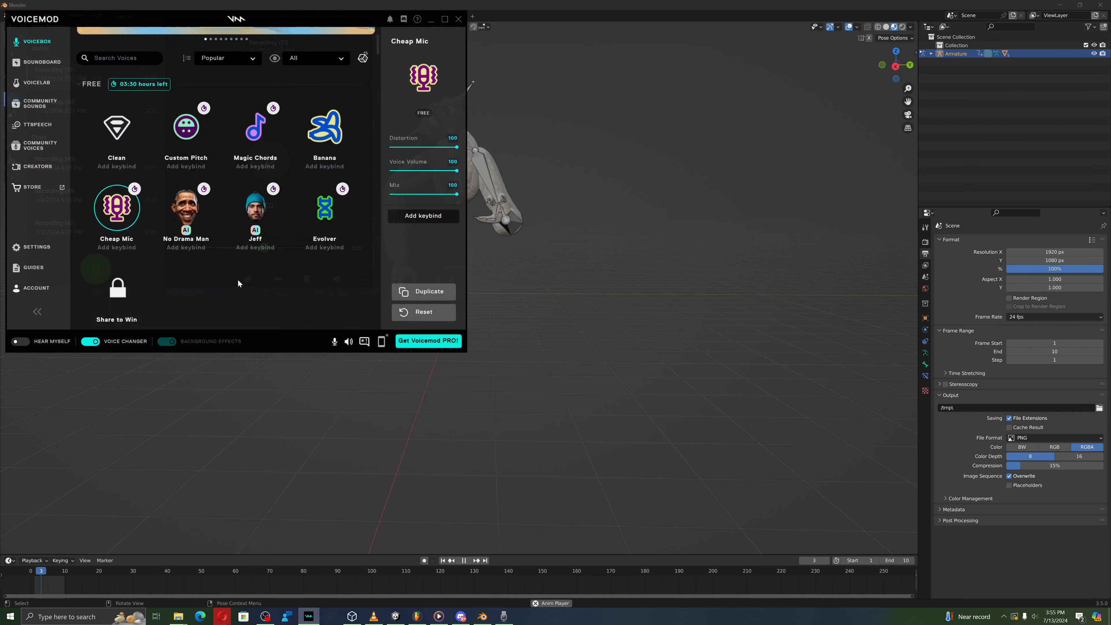
left_click(37, 53)
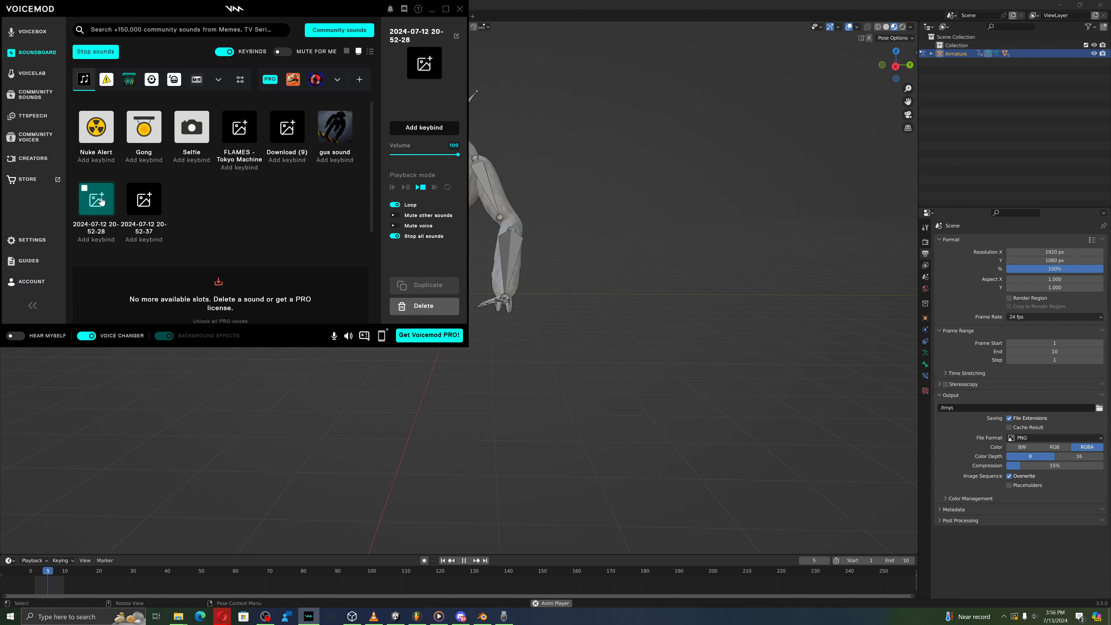
left_click(432, 10)
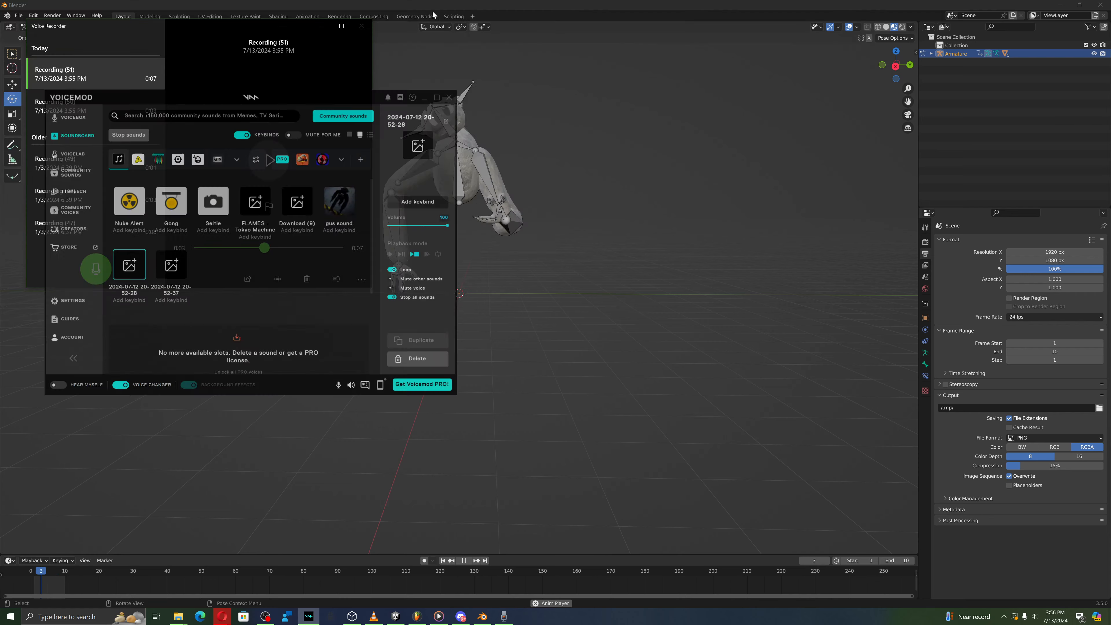
Step: Delete Recording (51), then listen to part of Recording (50) and delete it as well
left_click(308, 279)
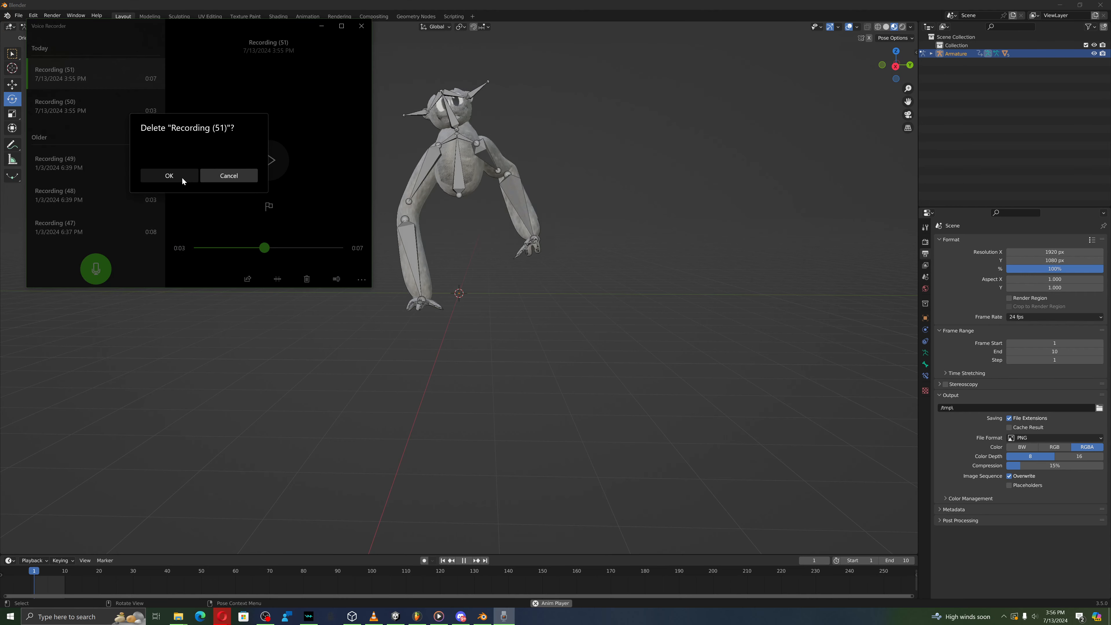
left_click(169, 176)
left_click(277, 170)
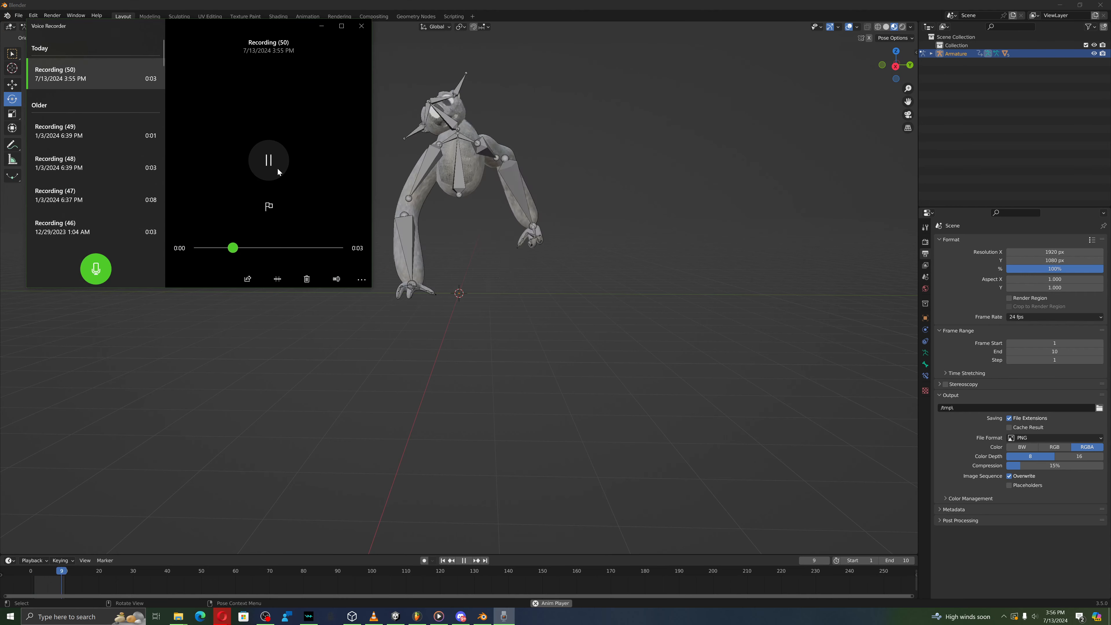
left_click(278, 171)
left_click(299, 278)
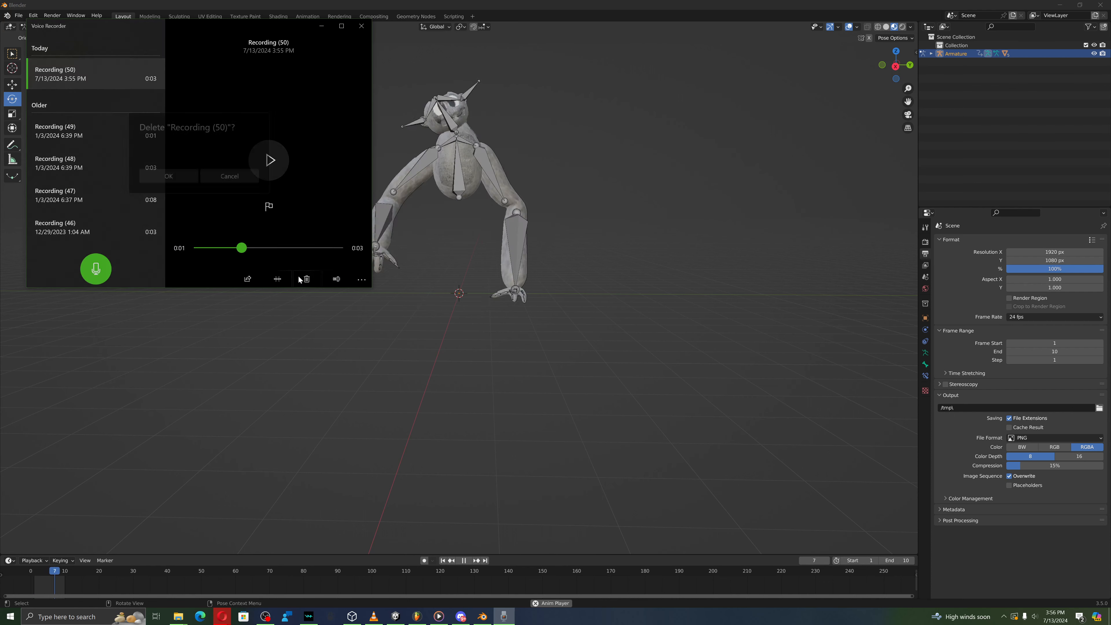
left_click(171, 175)
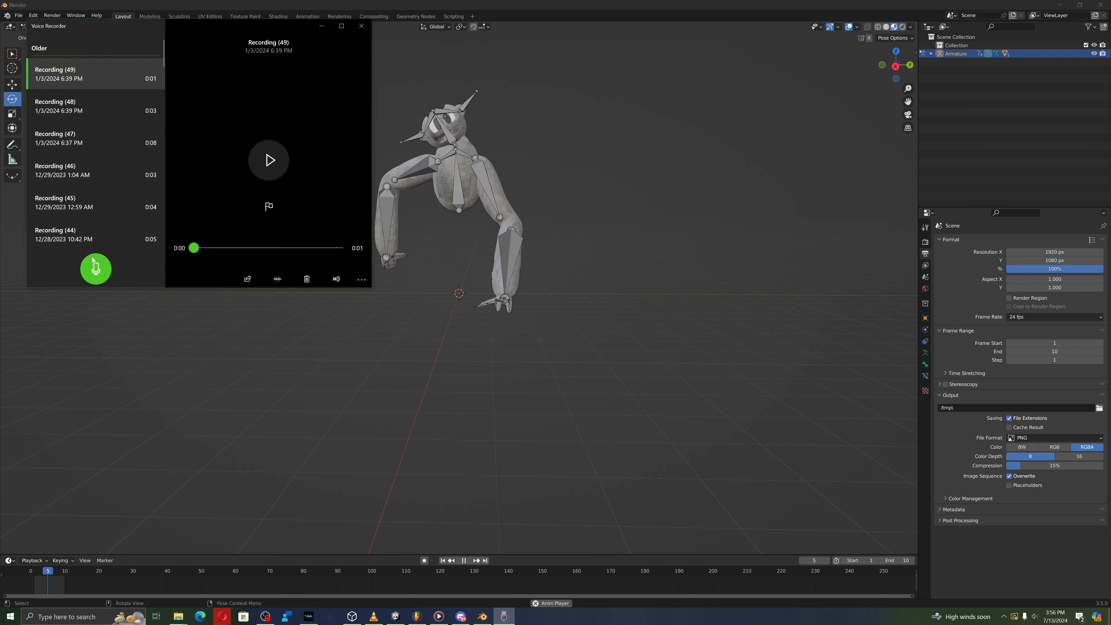
Step: Record a fresh voice clip of about 2 seconds and play it back
left_click(93, 263)
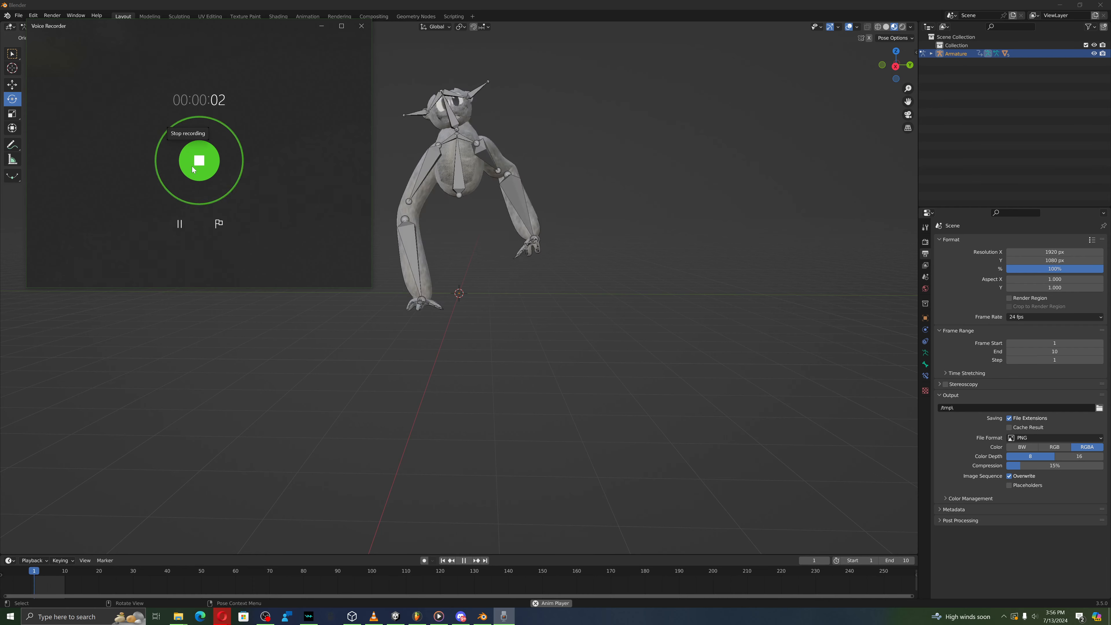
left_click(189, 152)
left_click(268, 158)
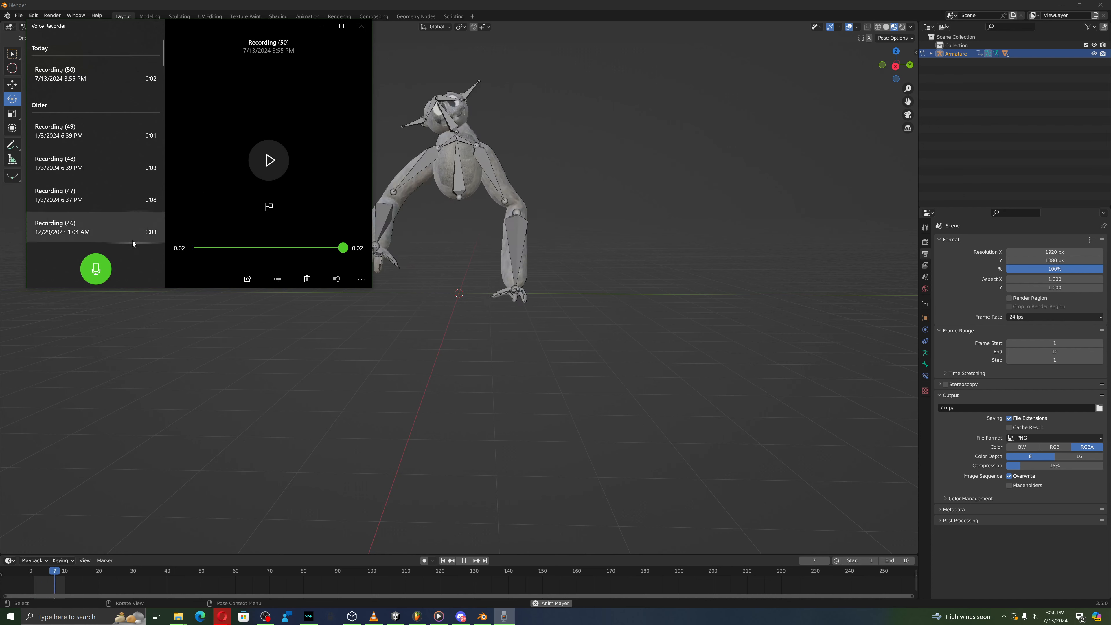
Step: Record a voice clip of about 5 seconds, play it back, and delete it
left_click(103, 264)
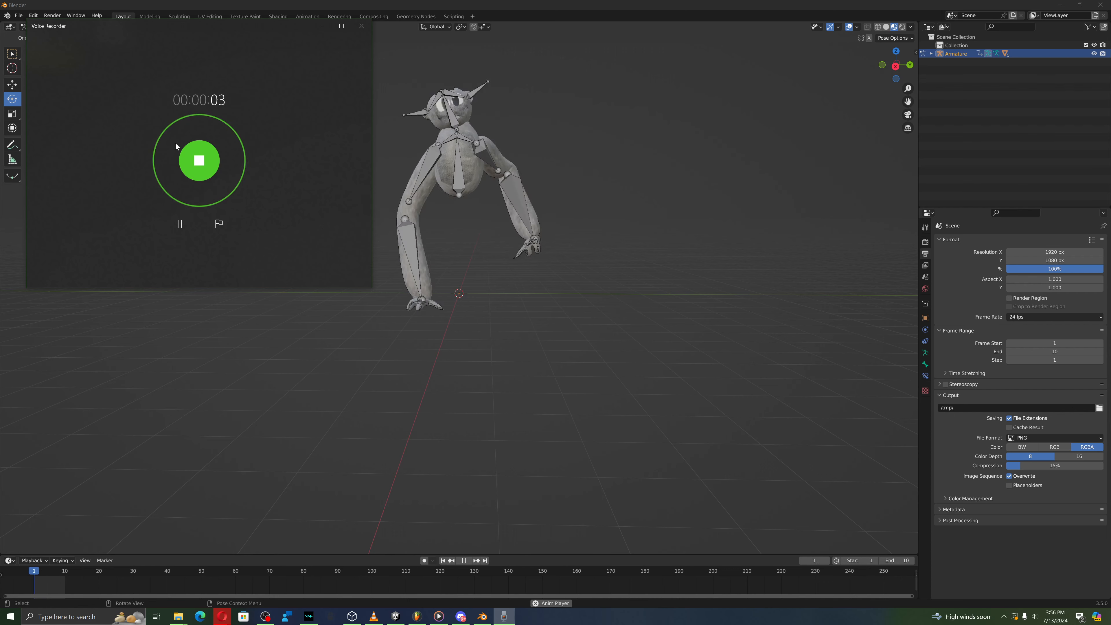
left_click(190, 150)
left_click(265, 157)
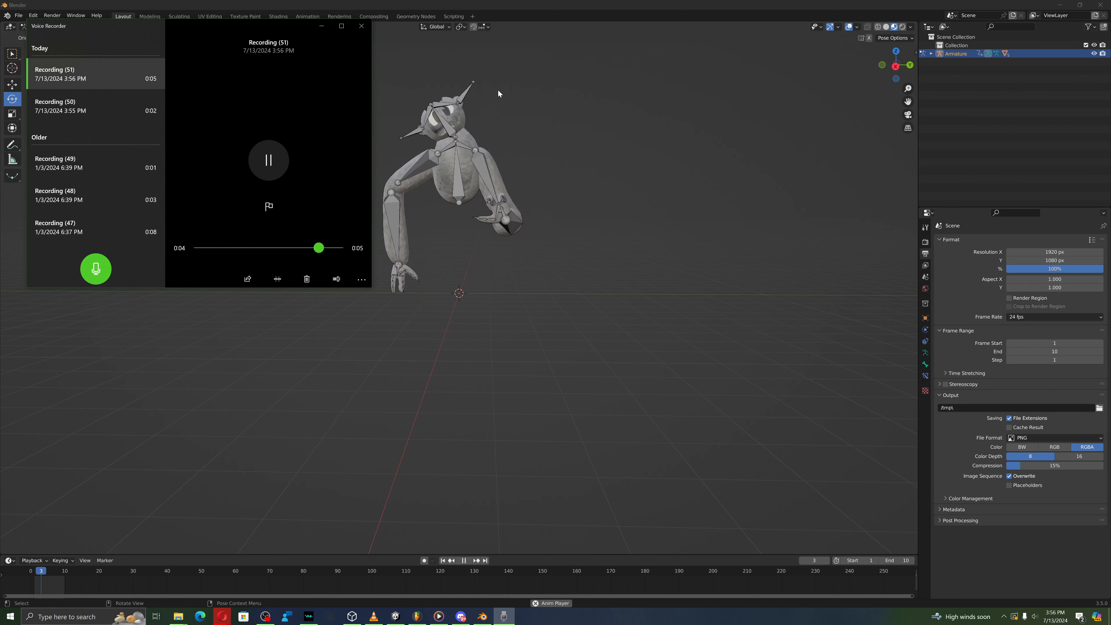
left_click(257, 161)
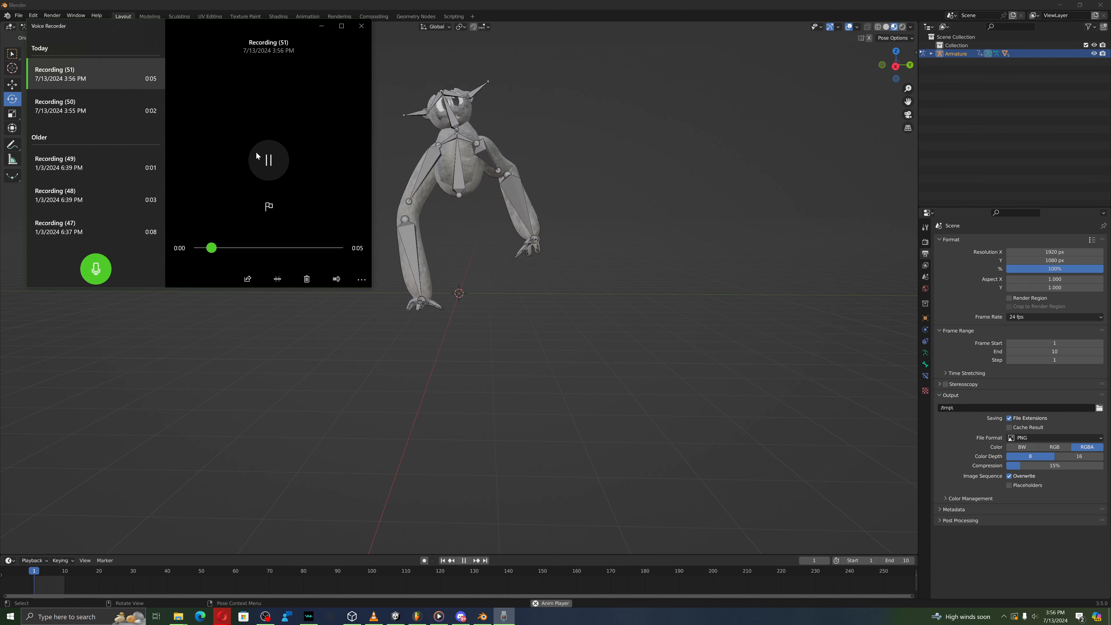
left_click(310, 278)
left_click(182, 174)
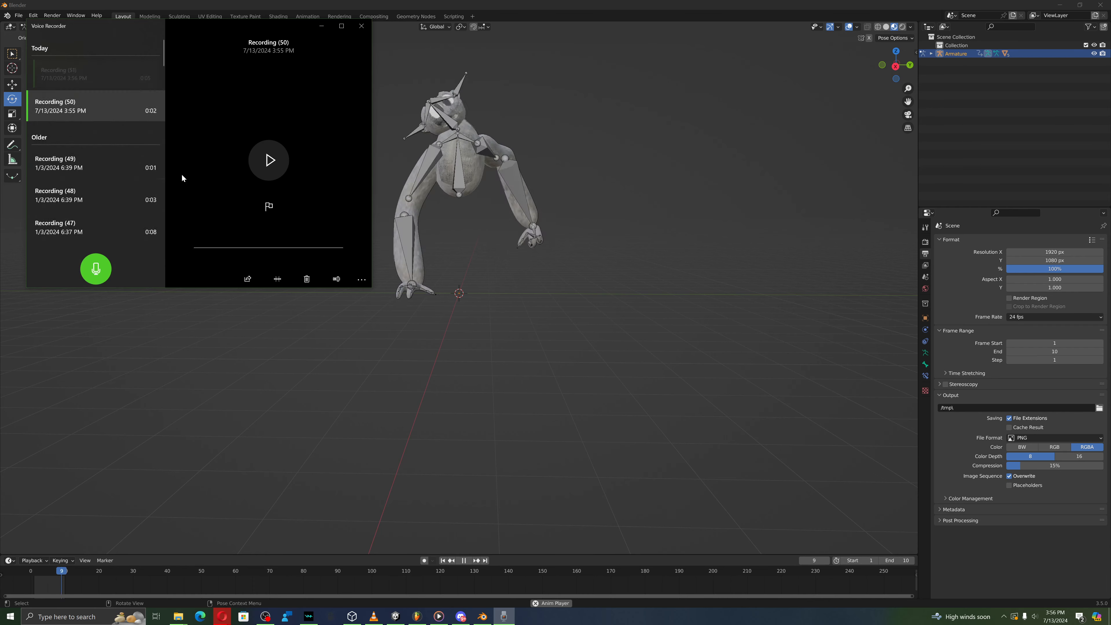
Step: Record another voice clip of about 5 seconds, then listen to the older Recording (50) and delete it
left_click(102, 264)
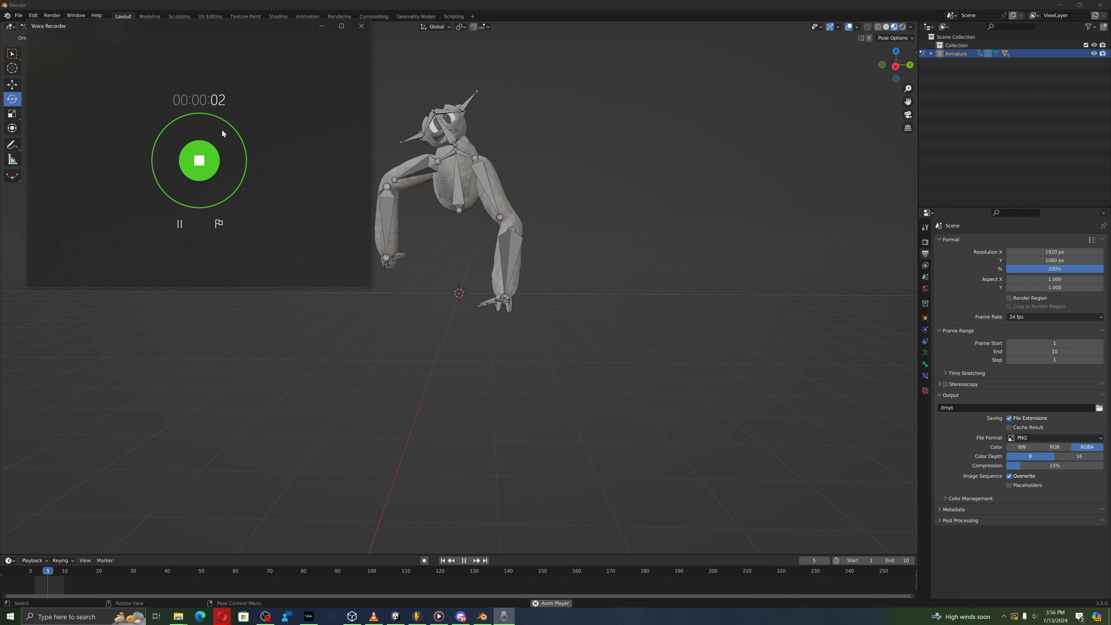
left_click(201, 164)
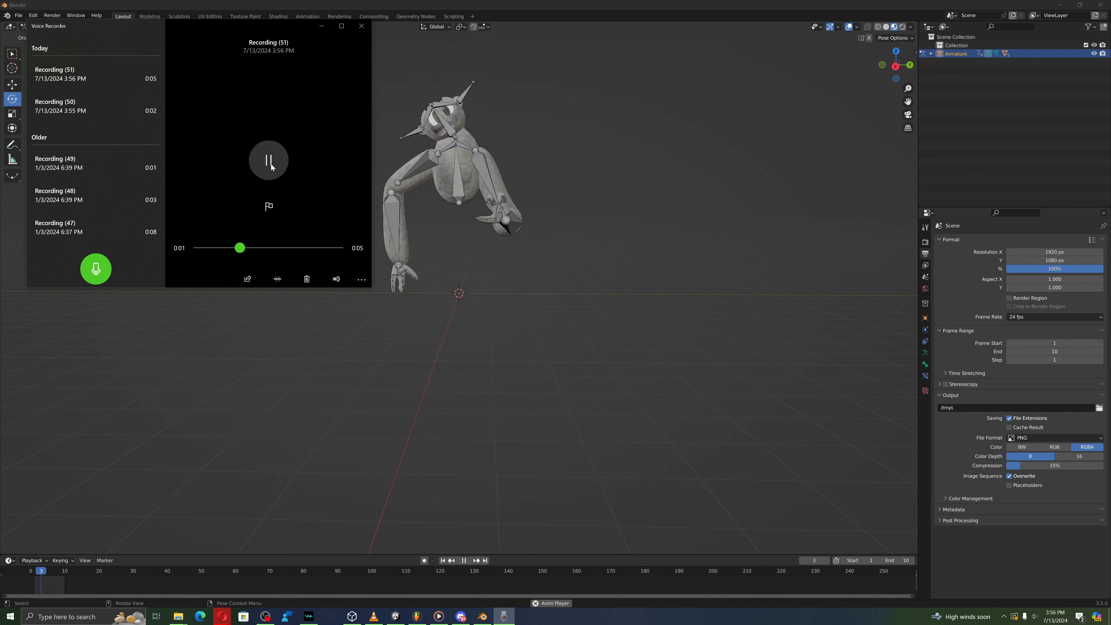
left_click(138, 106)
left_click(269, 159)
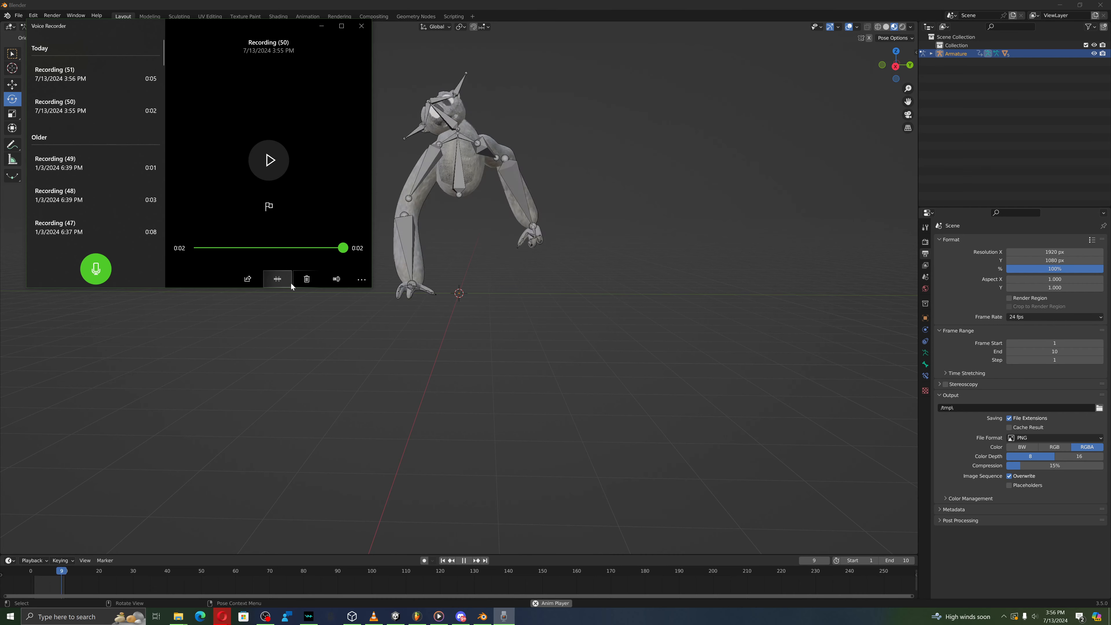
left_click(307, 279)
left_click(180, 175)
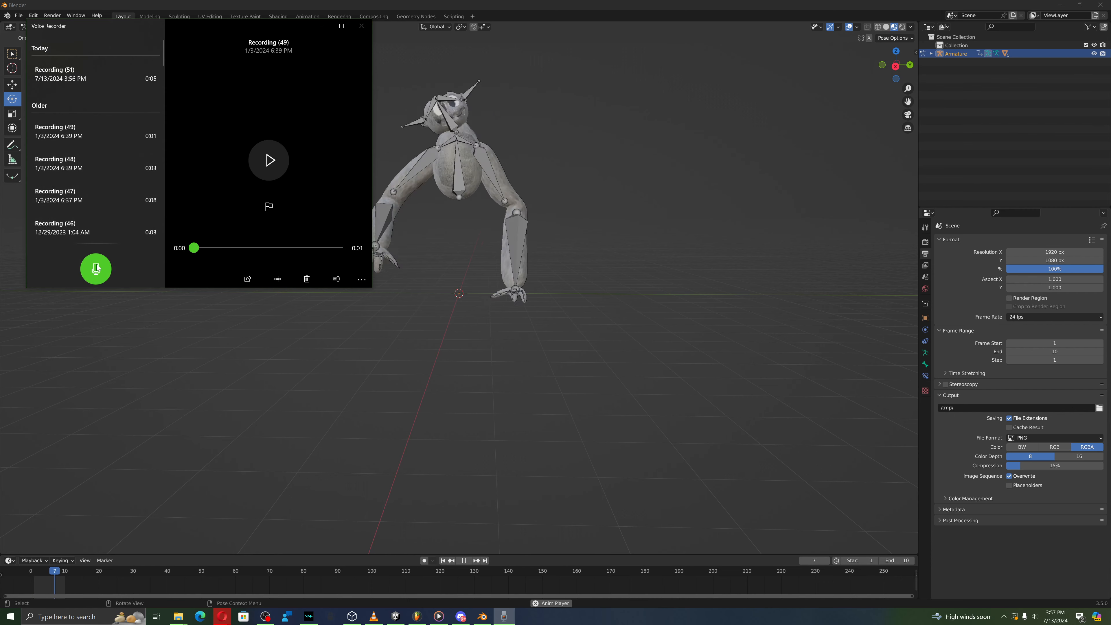
Step: Record a new voice clip of about 2 seconds and play it back twice
left_click(100, 265)
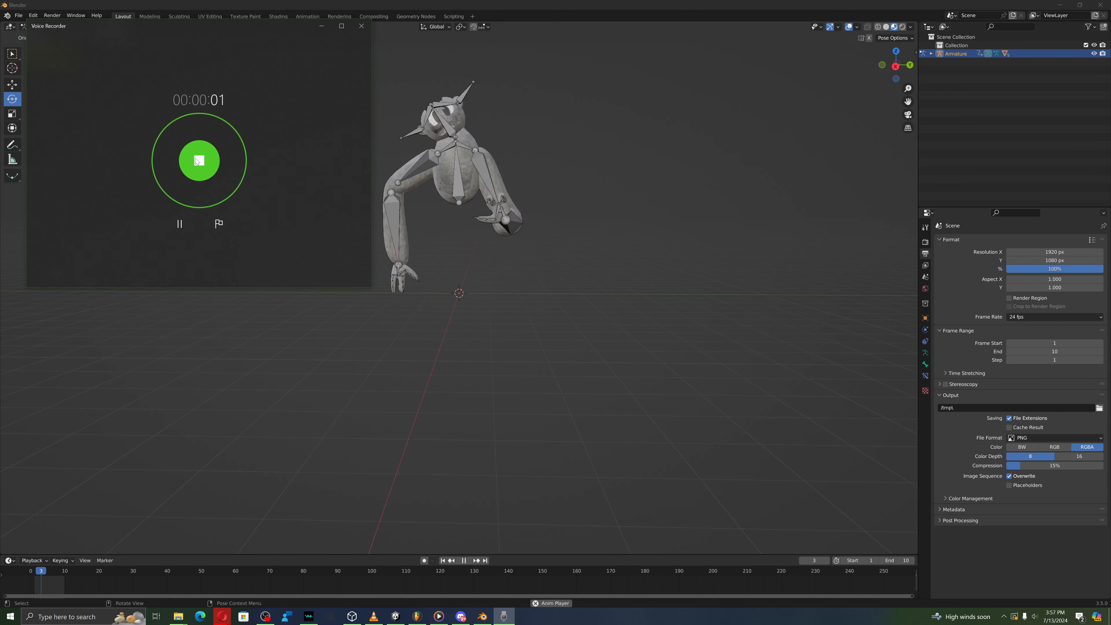
left_click(195, 158)
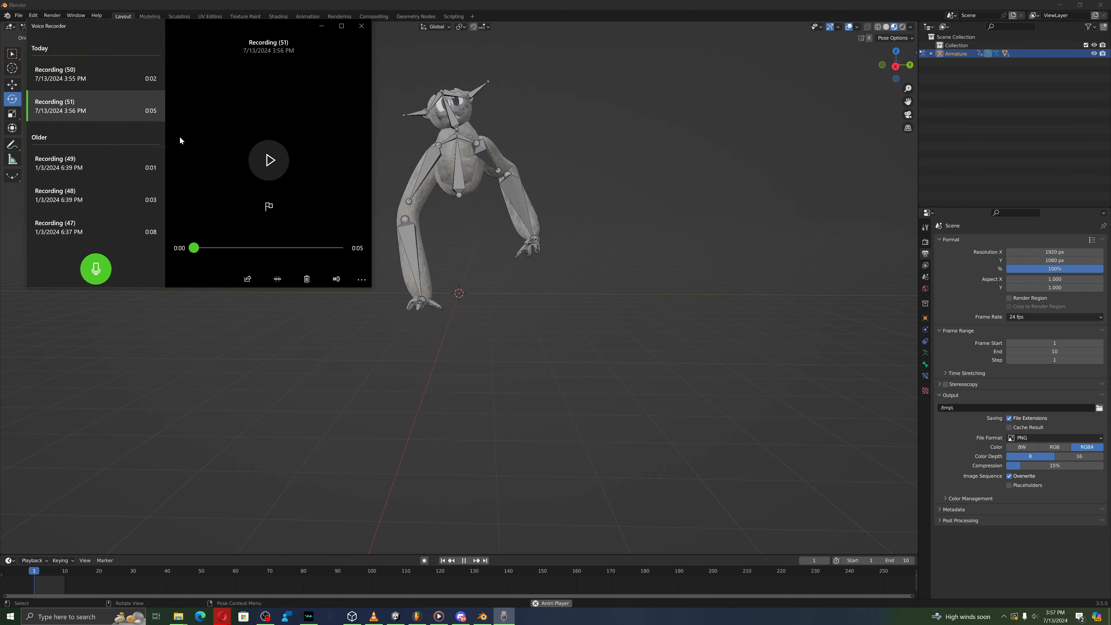
left_click(110, 81)
left_click(265, 159)
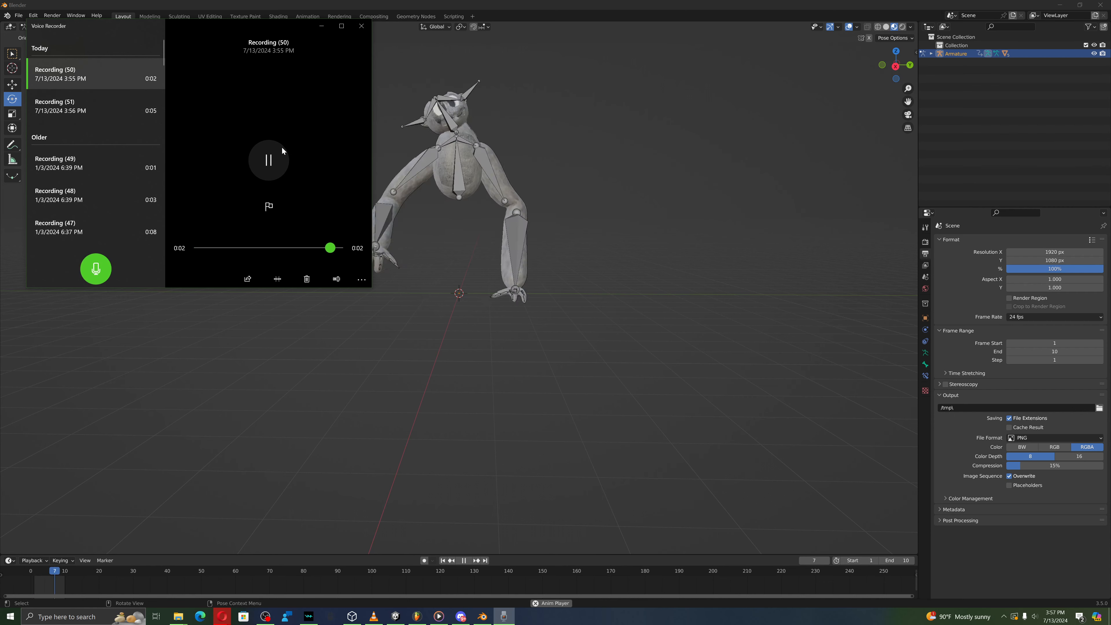
left_click(274, 166)
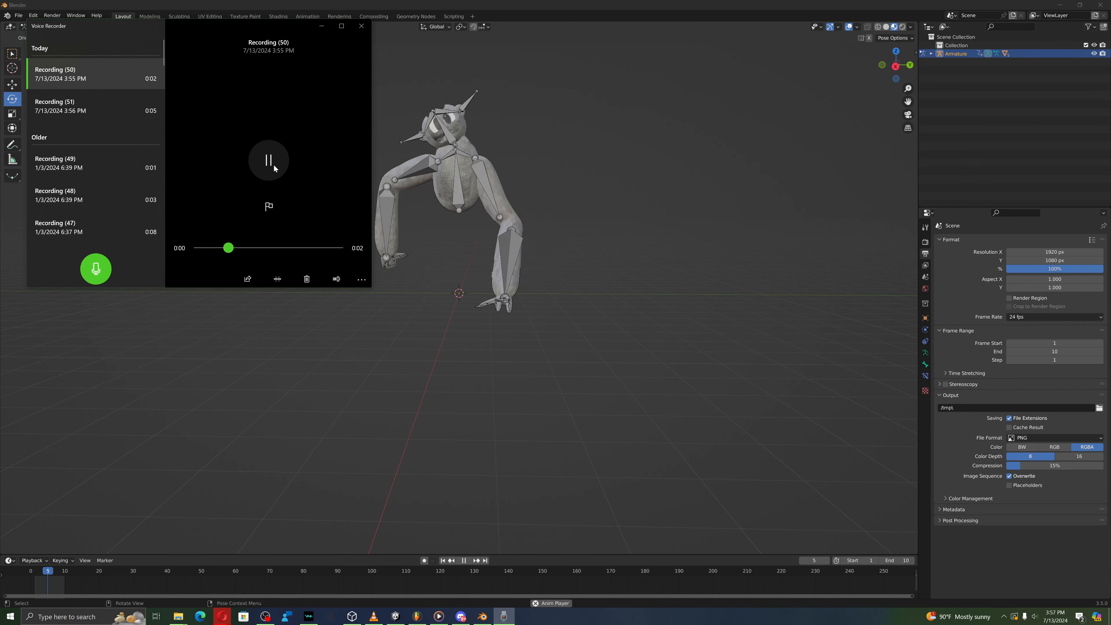
Step: Switch to Voicemod and change the active voice from the soundboard view to the Clean voice
middle_click_drag(512, 107, 433, 122)
left_click(309, 617)
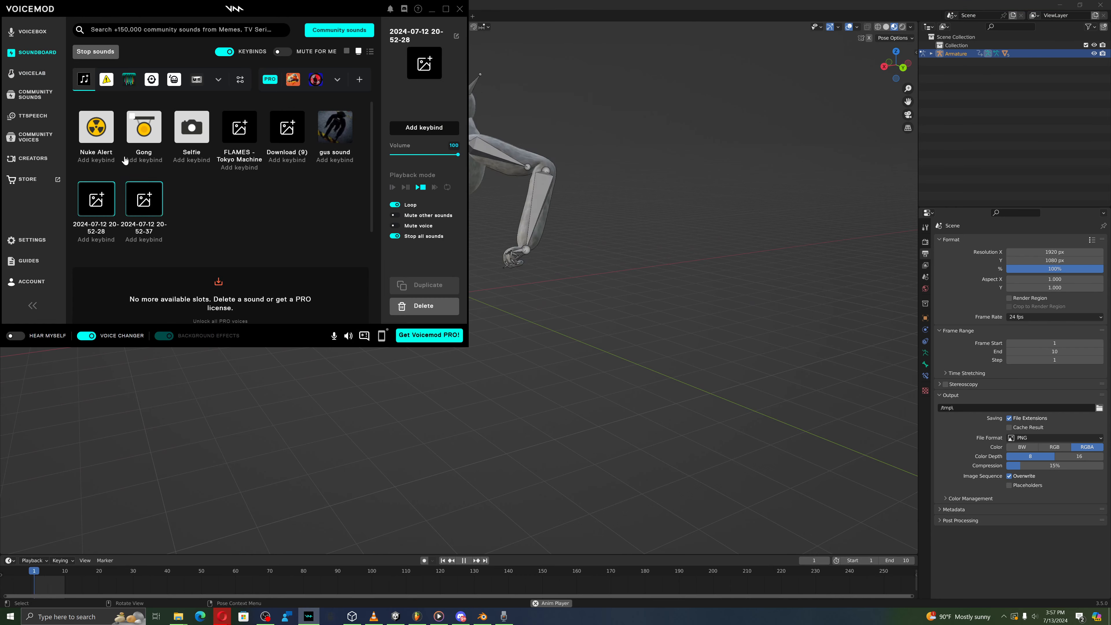
left_click(33, 32)
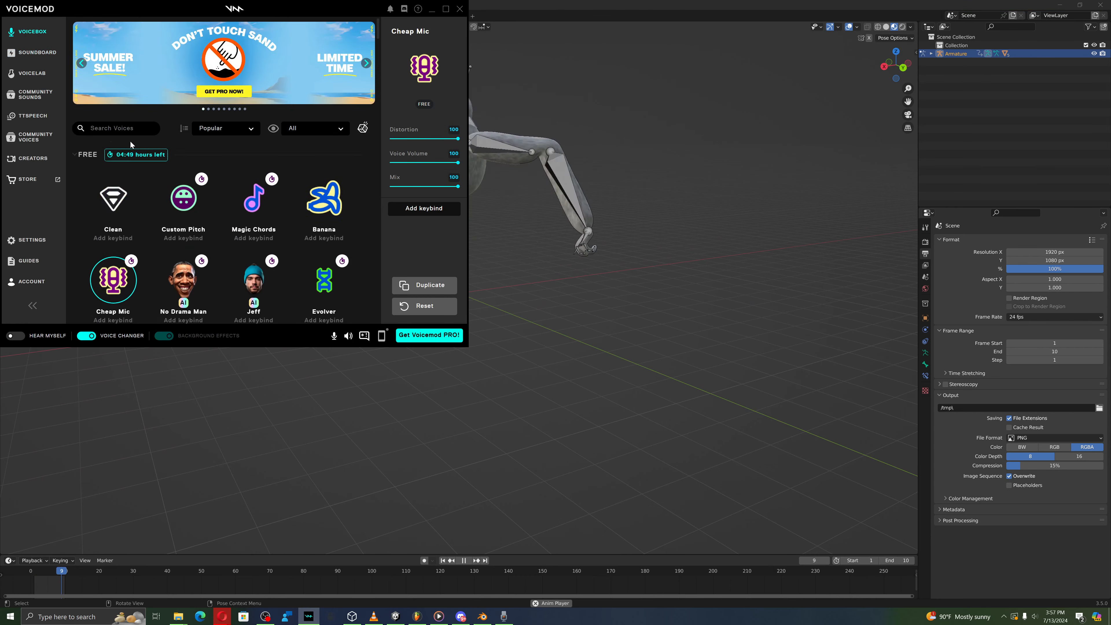
scroll(131, 184, "down", 4)
scroll(125, 175, "up", 3)
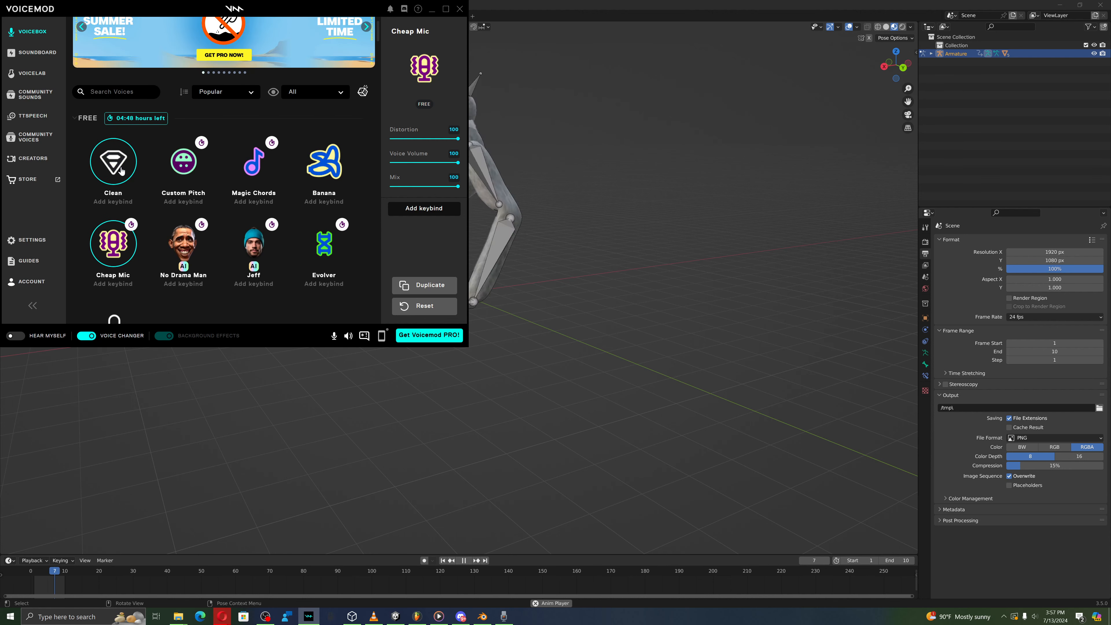
left_click(114, 154)
Step: Return to Blender, stop the animation, and put the armature in Object Mode with its object properties shown
left_click(291, 505)
middle_click_drag(290, 505, 461, 423)
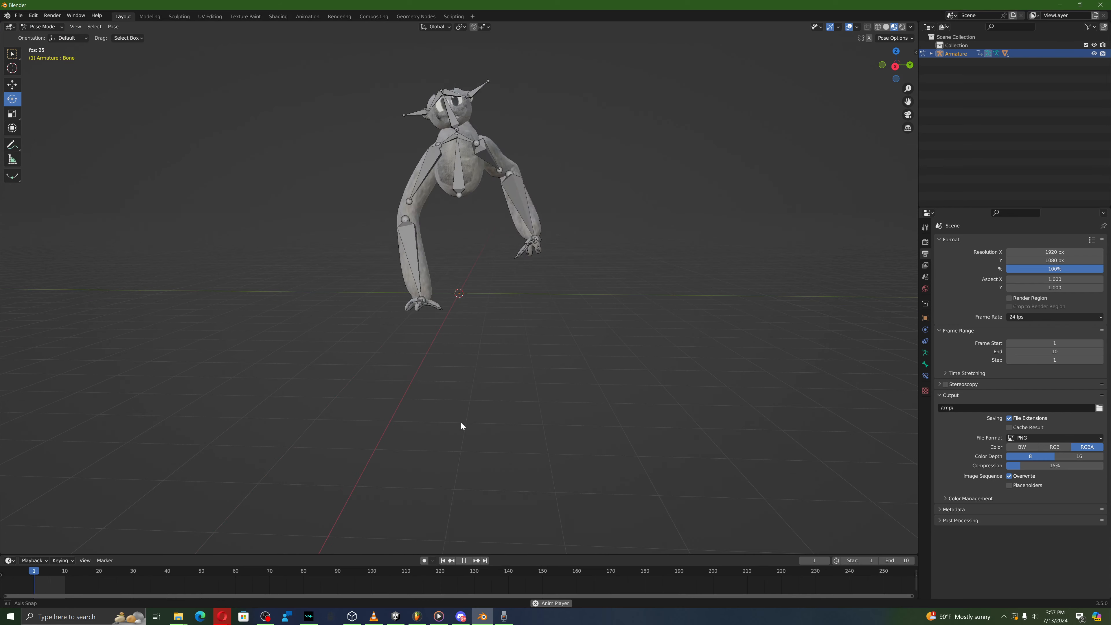
left_click(46, 28)
left_click(50, 34)
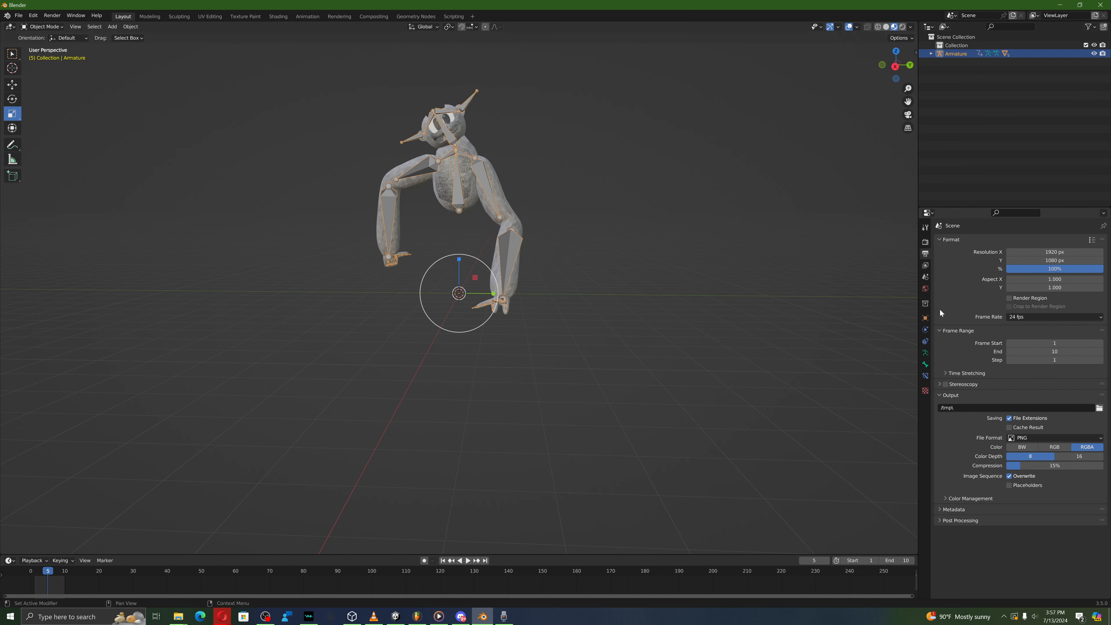
left_click(925, 319)
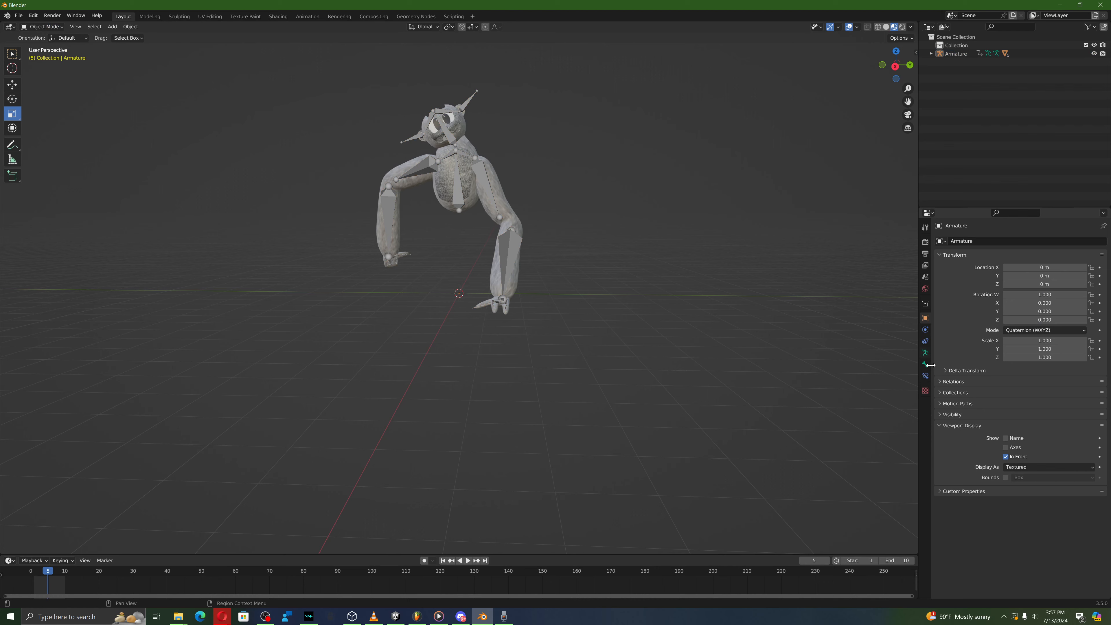
Step: Switch to the web browser and run a Google image search for MEAT TEXTURE in a new tab
left_click(221, 616)
left_click(176, 580)
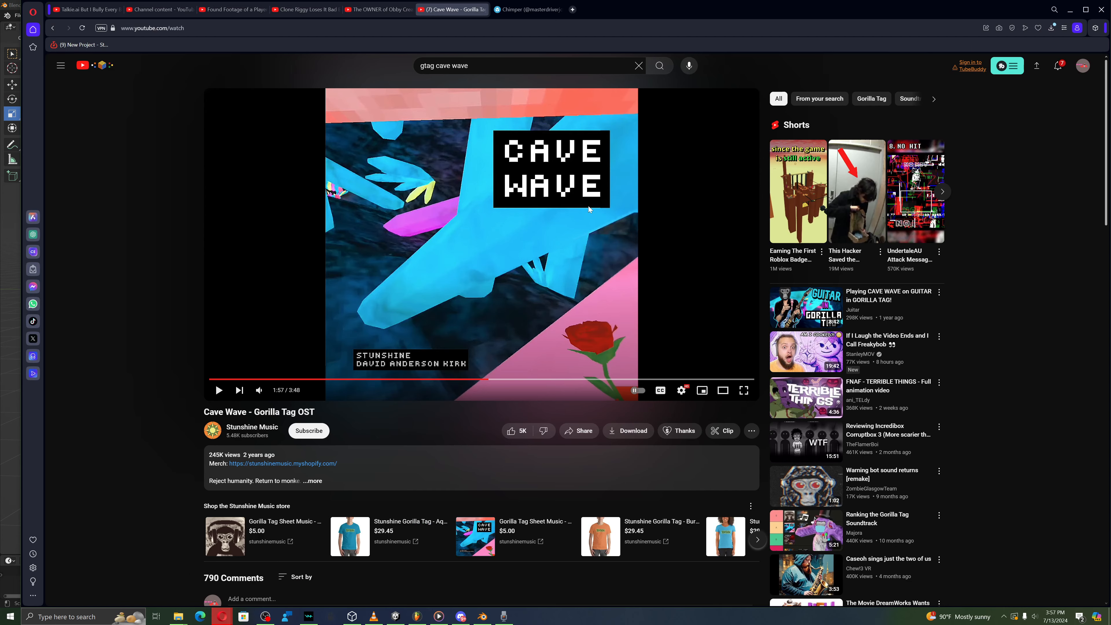
left_click(573, 10)
type("MEAT")
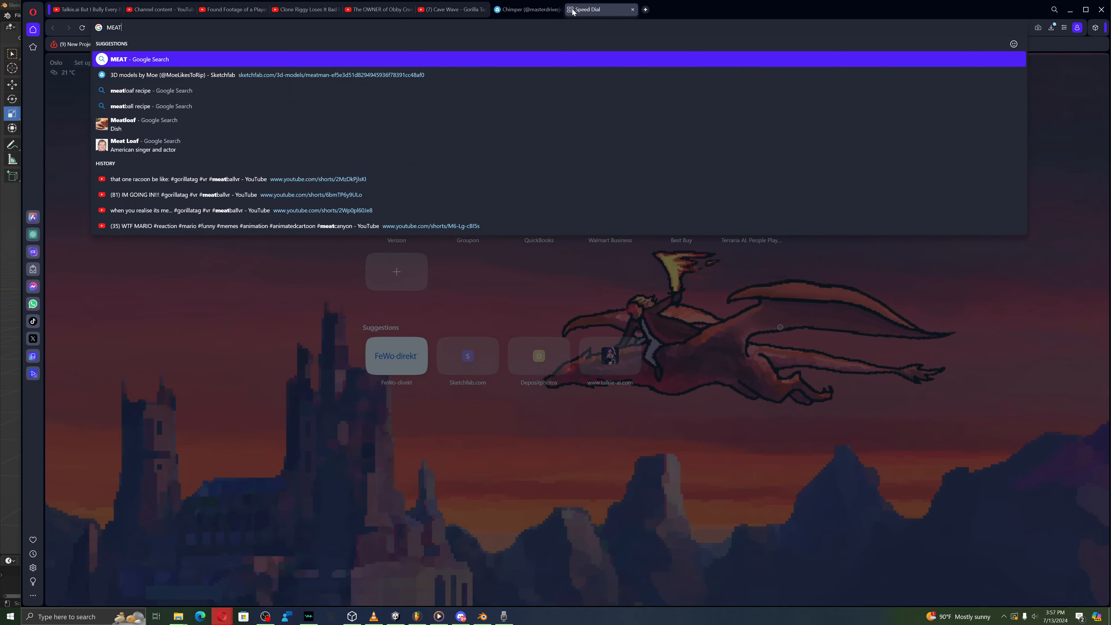
key("Return")
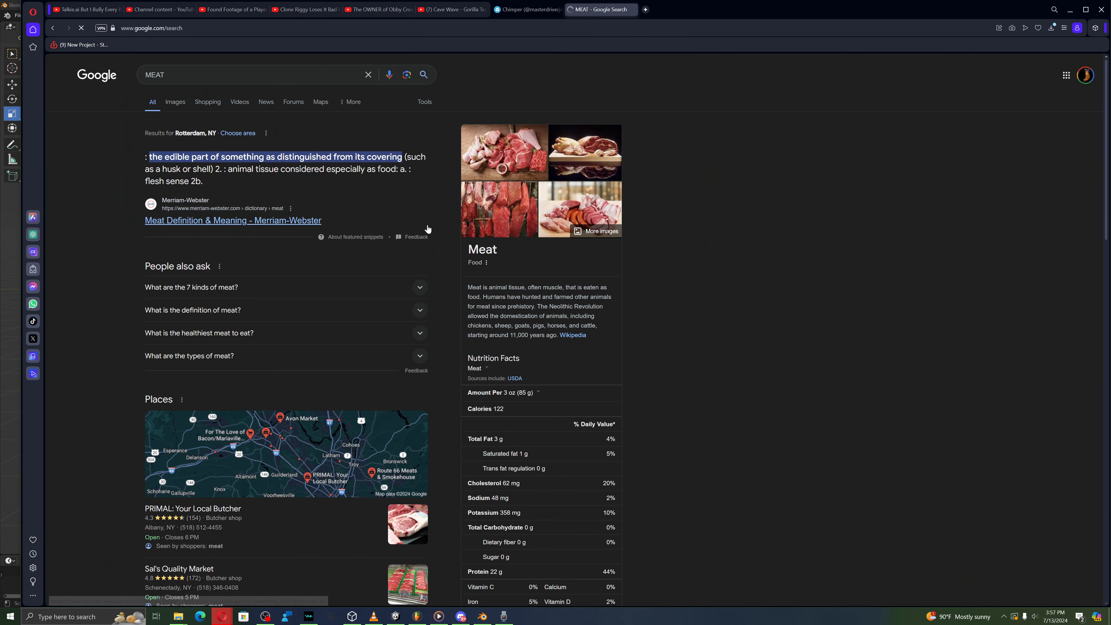
type("TE")
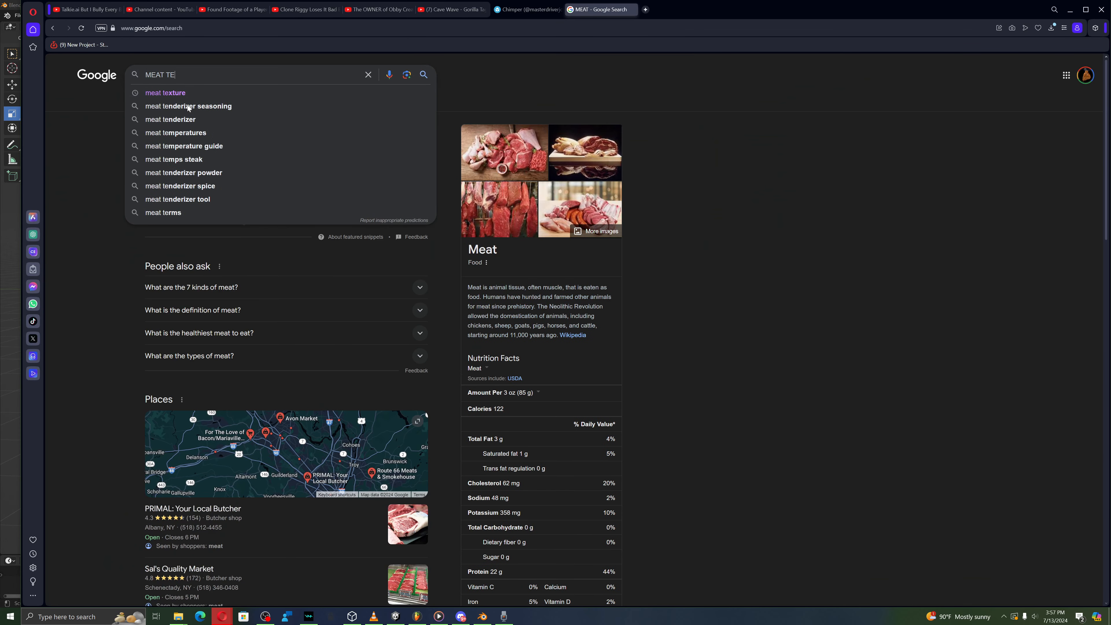
type("XTURE")
key("Return")
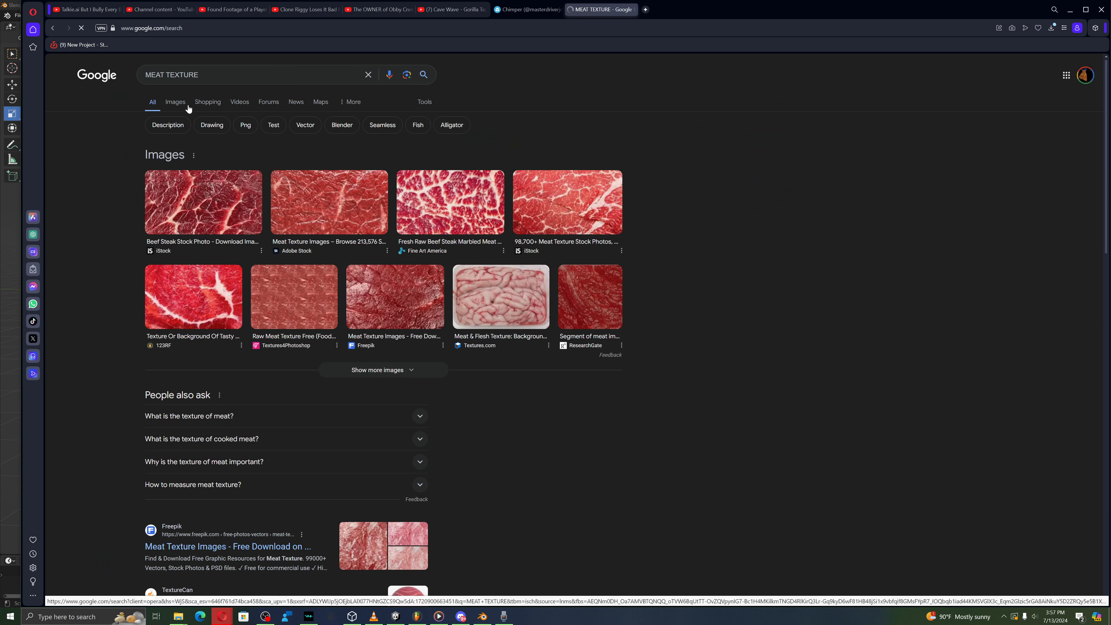
left_click(185, 103)
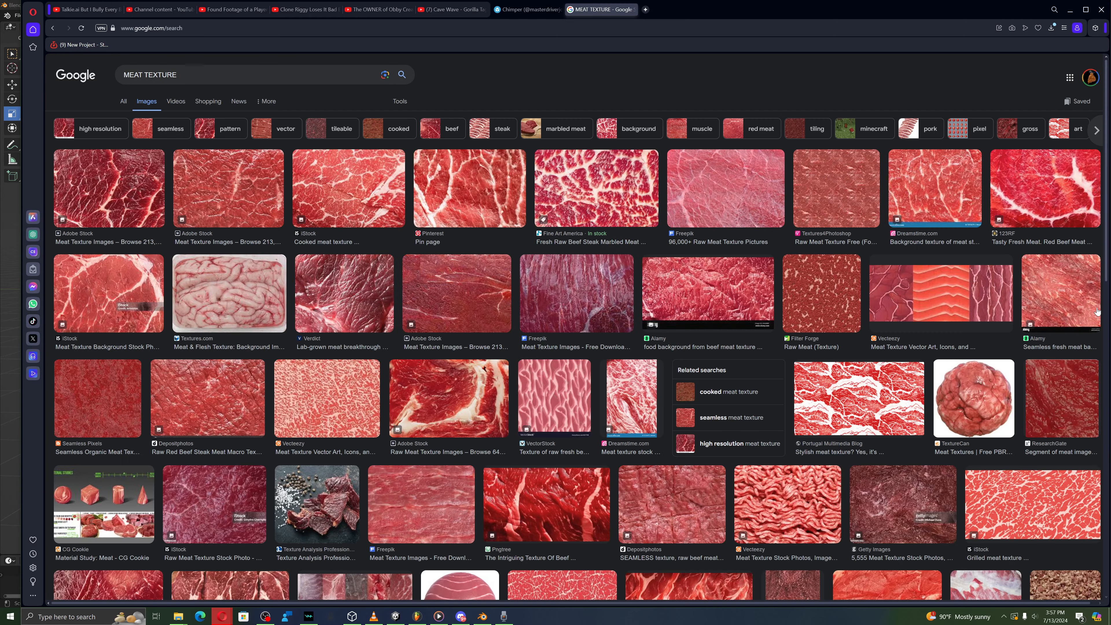
Step: Compare enlarged previews of the ResearchGate, Depositphotos and Seamless Pixels meat textures, ending on the ResearchGate image
left_click(1084, 425)
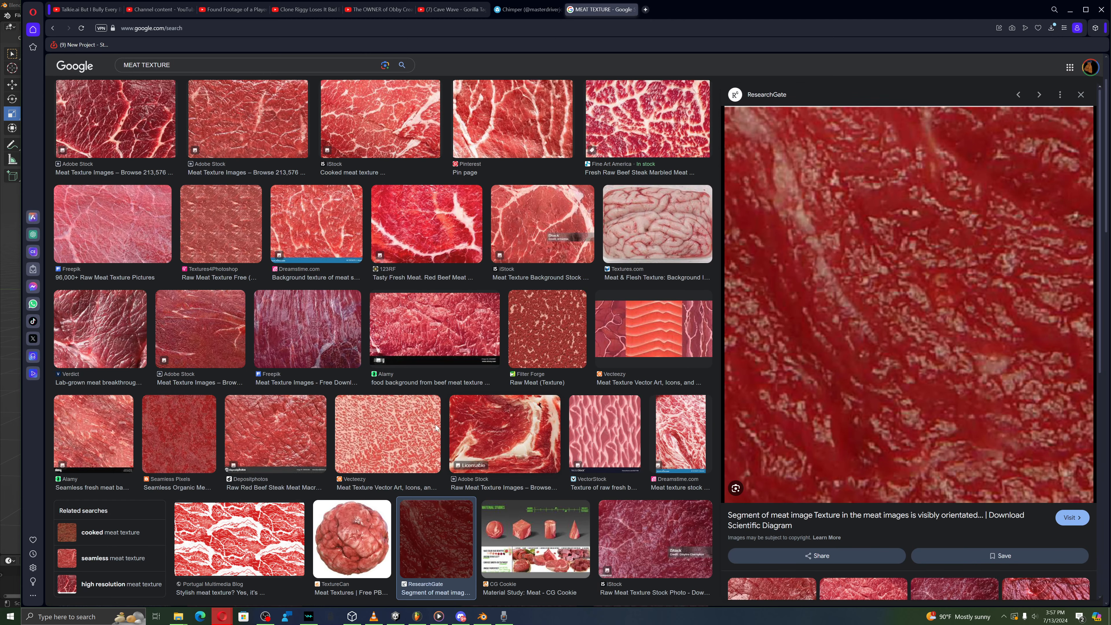
left_click(290, 429)
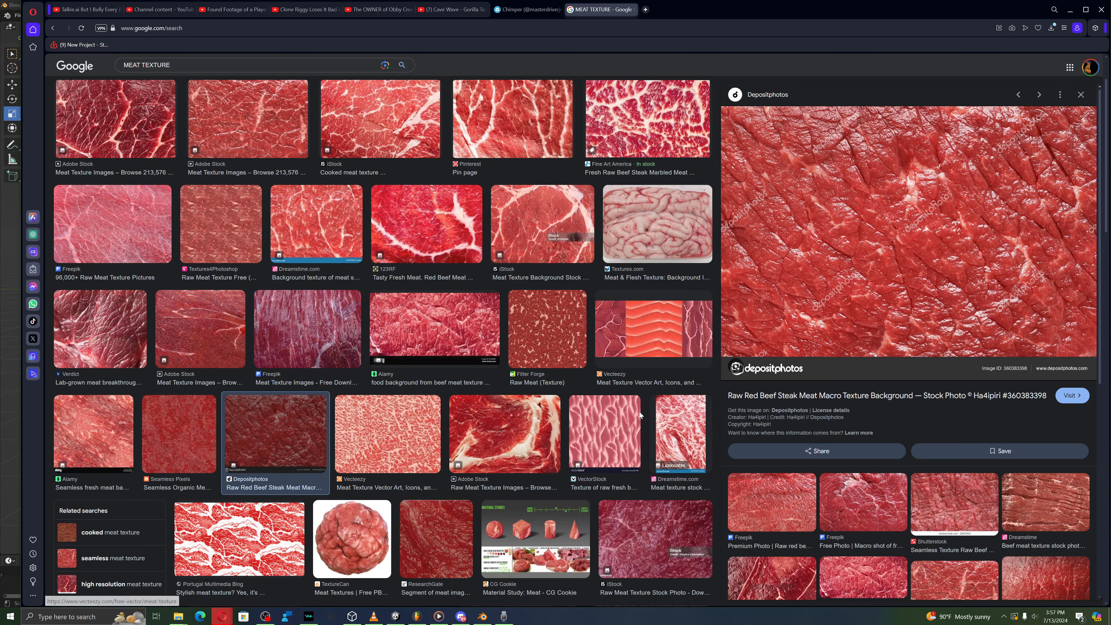
left_click(465, 535)
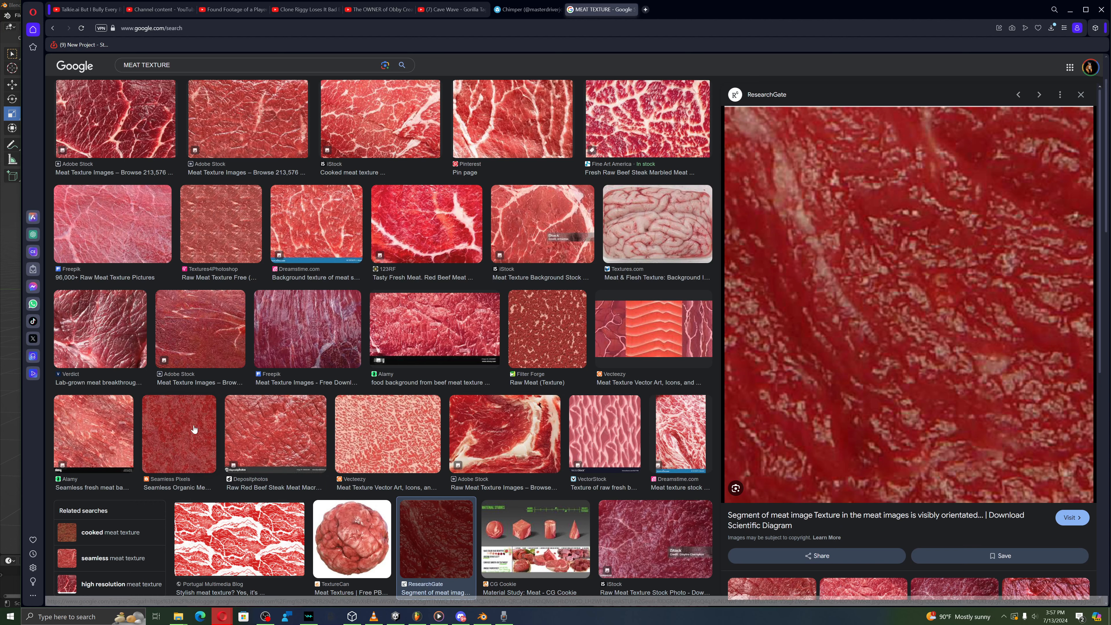
left_click(206, 428)
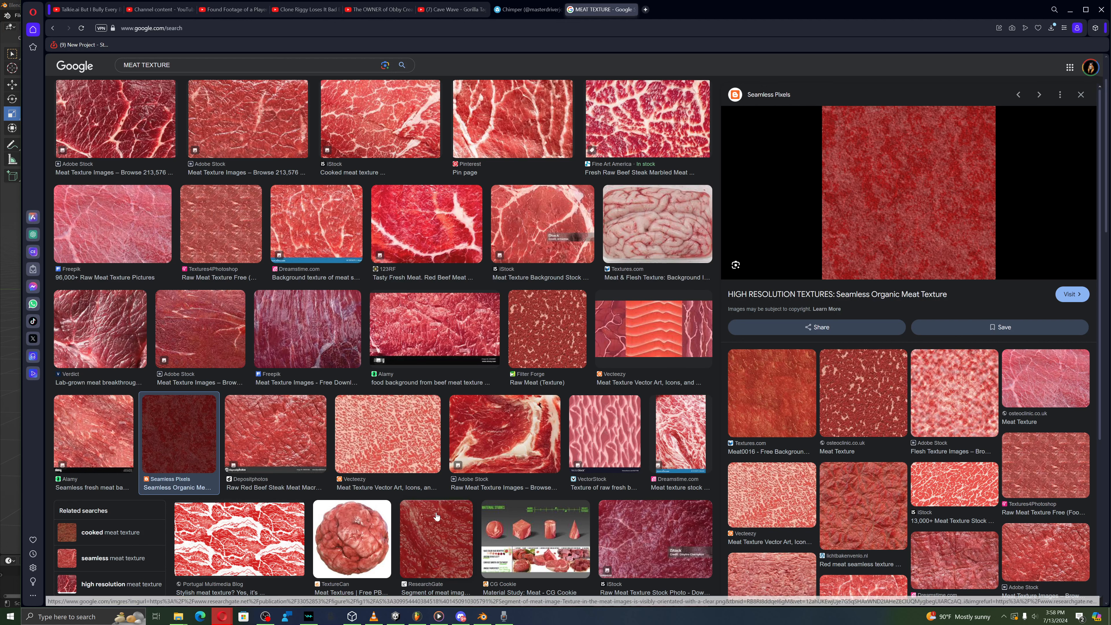
left_click(465, 547)
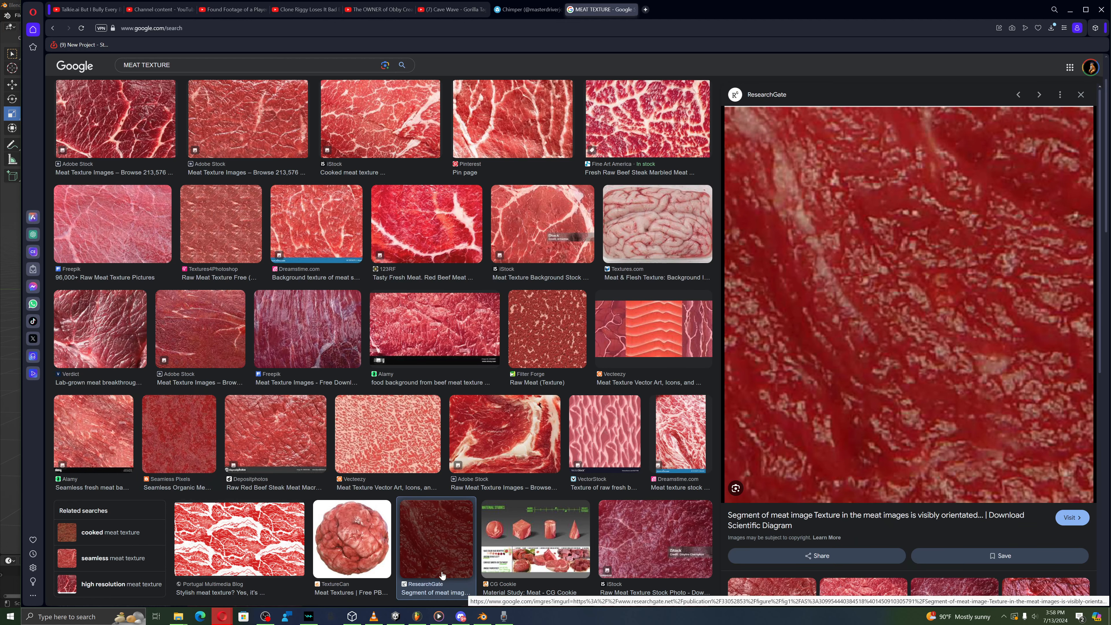
Step: Return to Blender, expand the armature's child objects, and play the animation briefly, stopping at frame 10
left_click(461, 616)
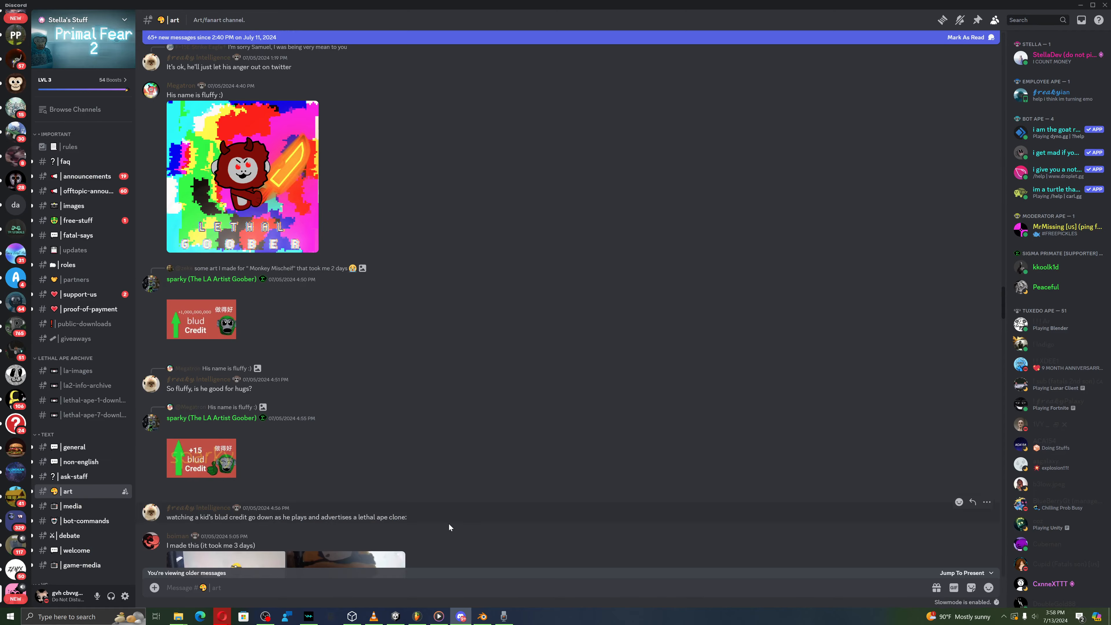
left_click(480, 615)
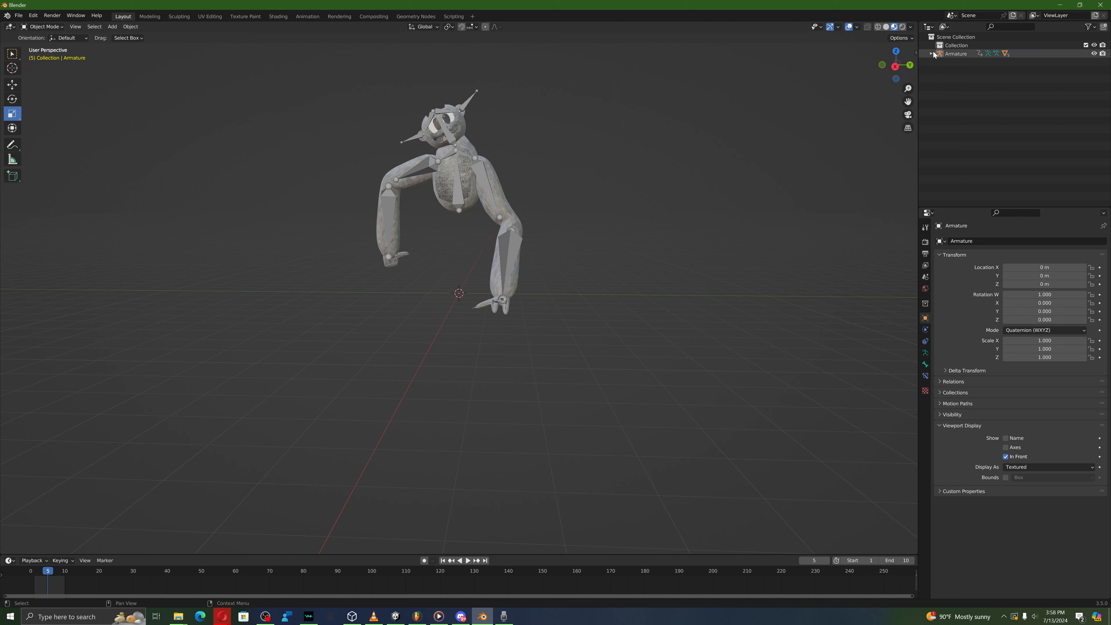
left_click(964, 95)
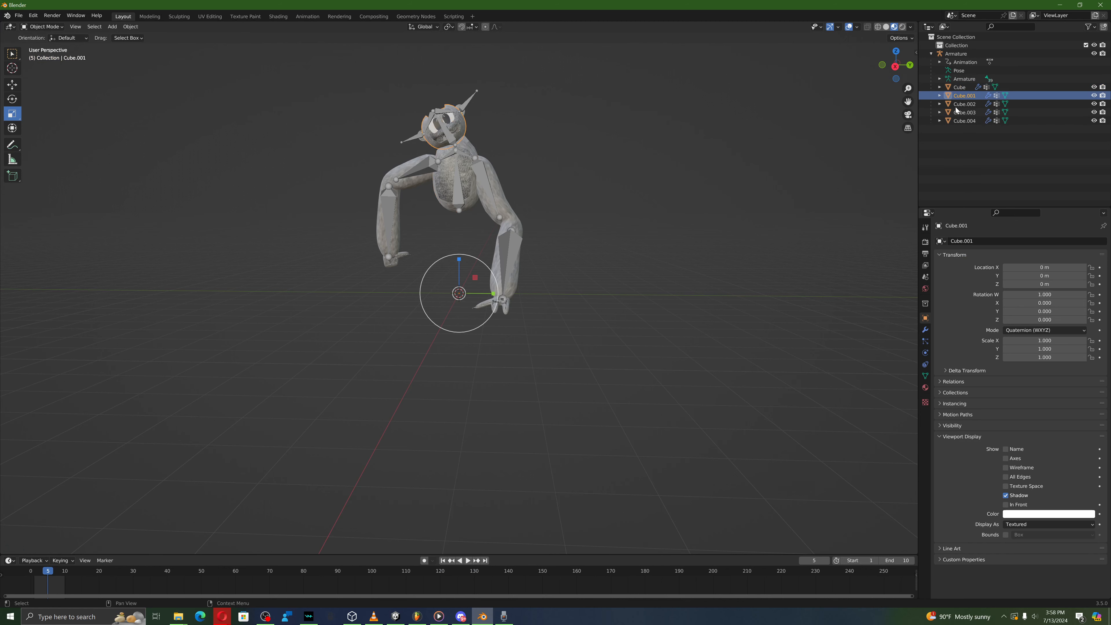
left_click(960, 88)
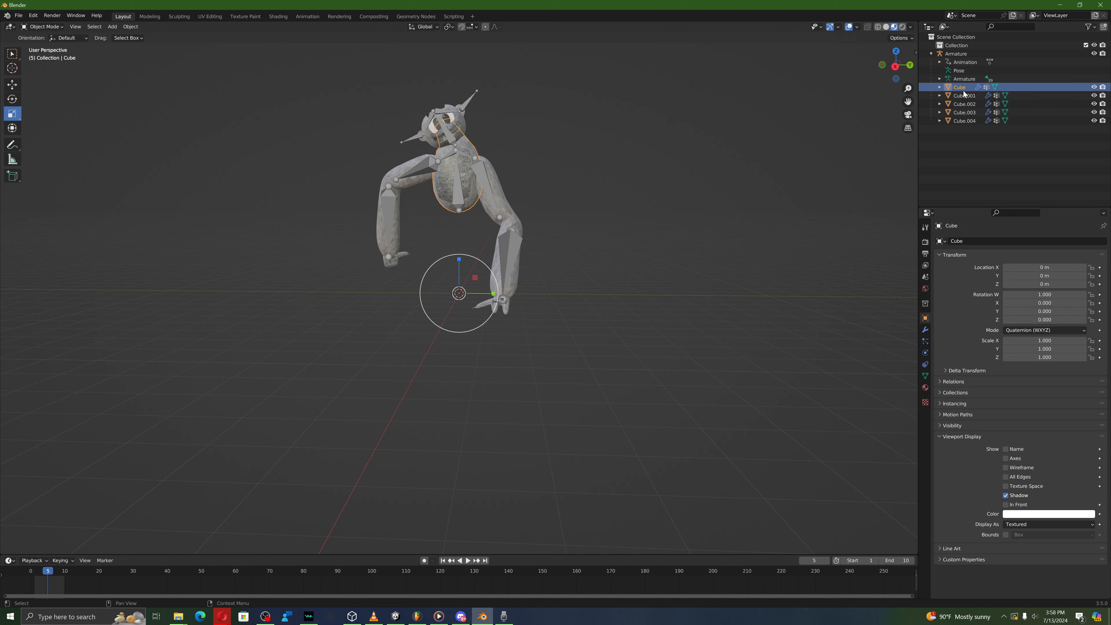
left_click(468, 561)
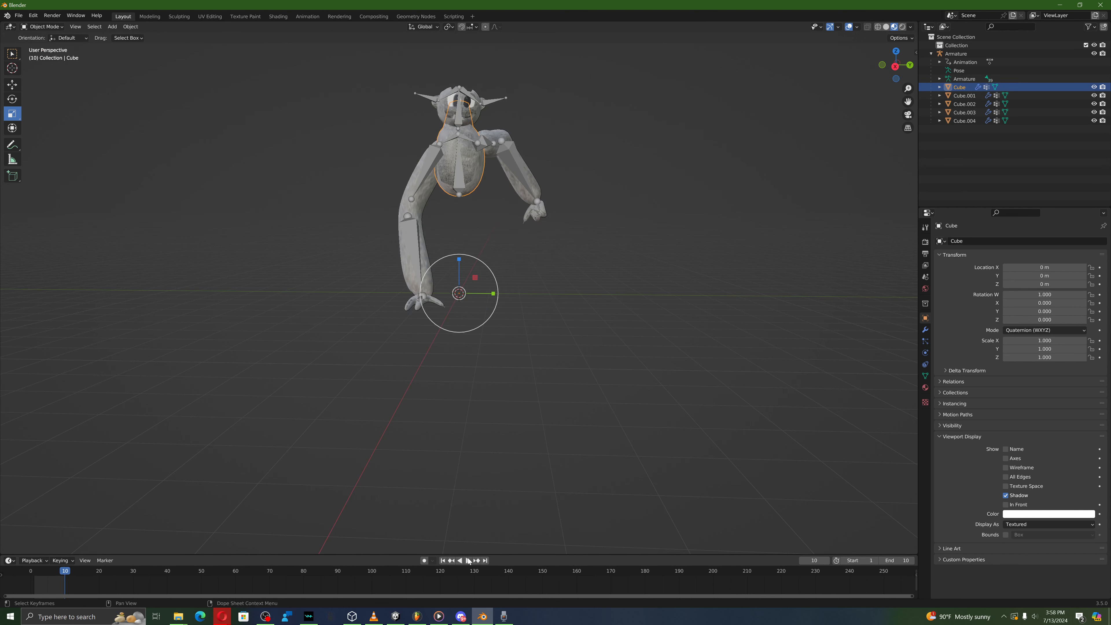
Step: Give the head mesh's Material.011 a blank 1024 × 1024 px Image Texture as base color, then open the file browser for a replacement image
left_click(957, 97)
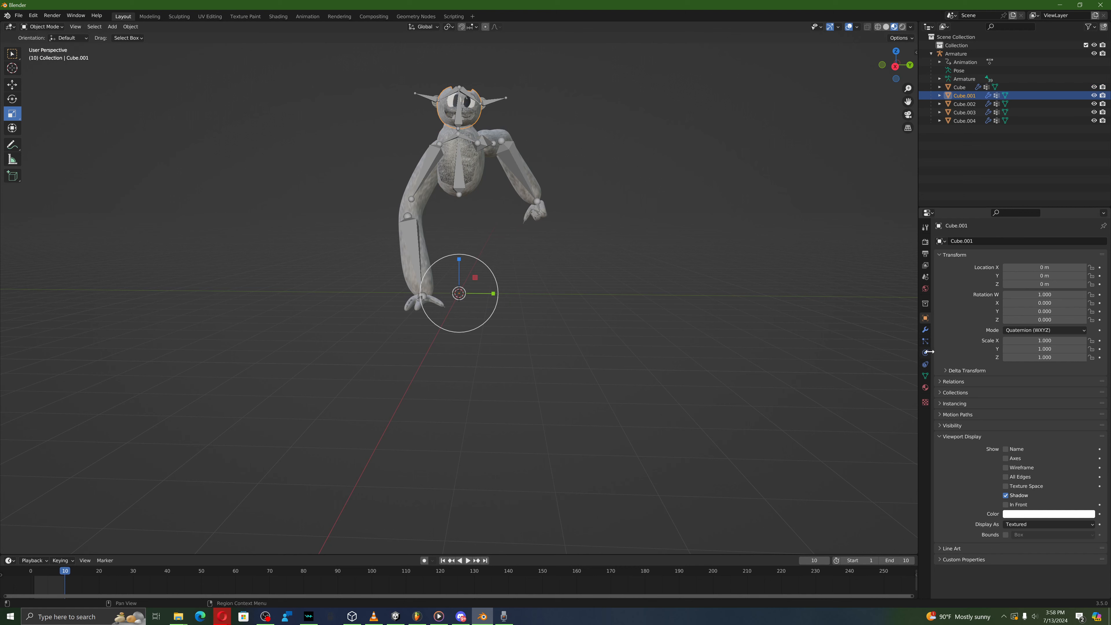
left_click(926, 388)
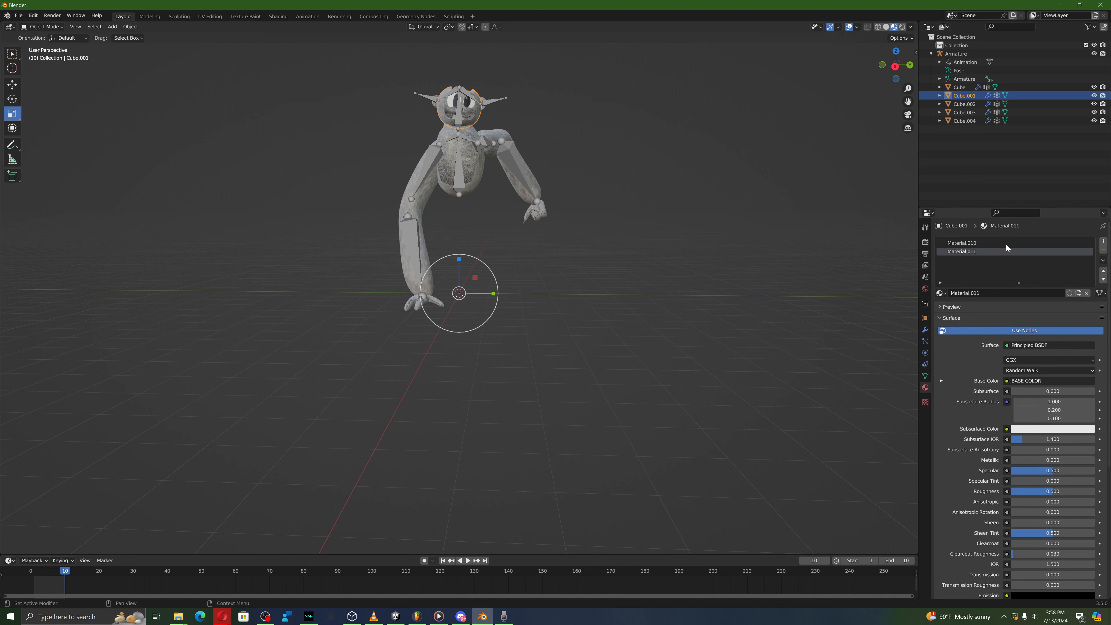
left_click(1026, 380)
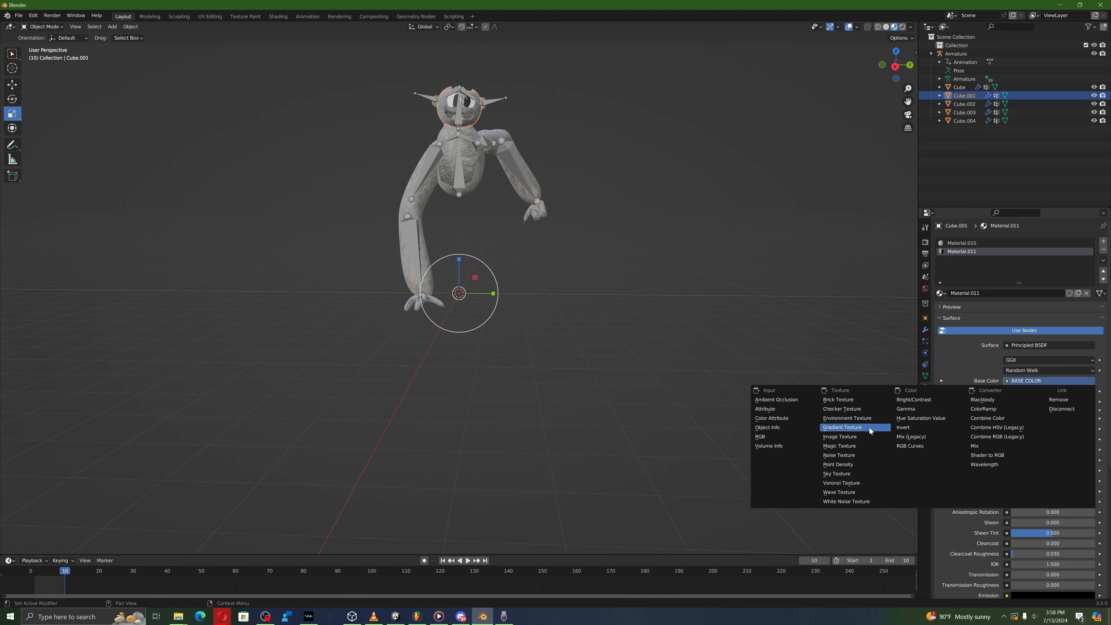
left_click(871, 438)
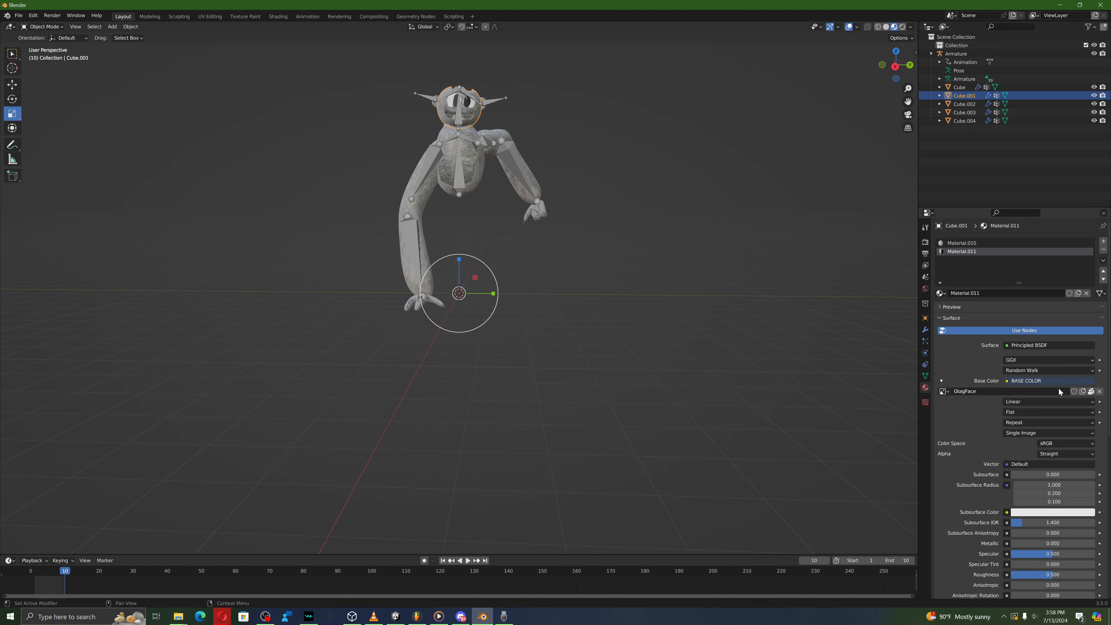
left_click(1092, 391)
left_click(1083, 392)
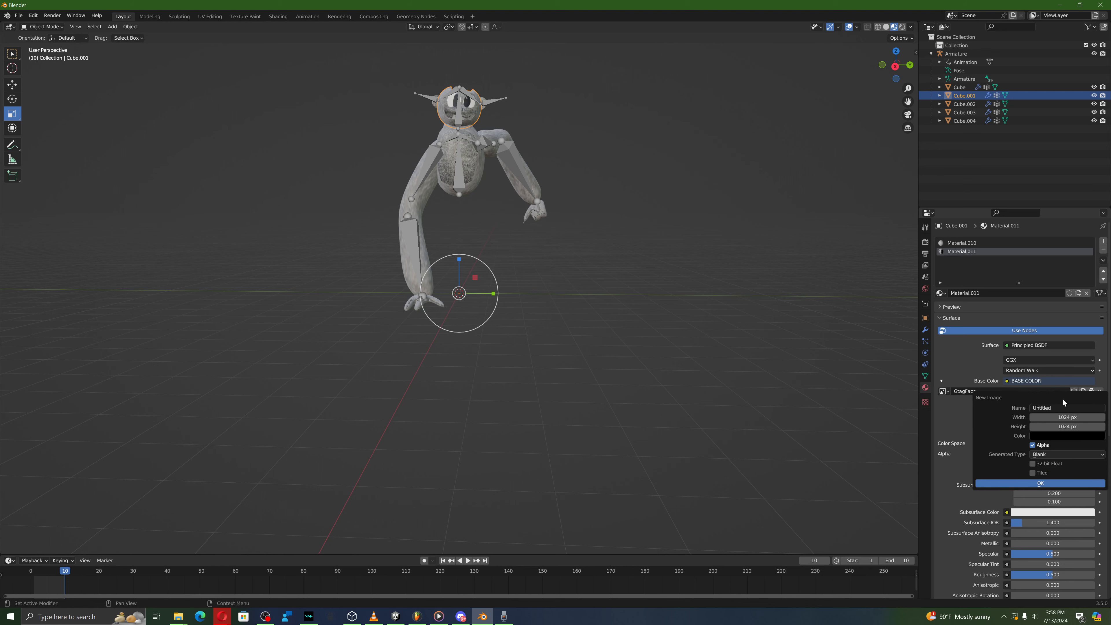
left_click(1046, 485)
left_click(1091, 392)
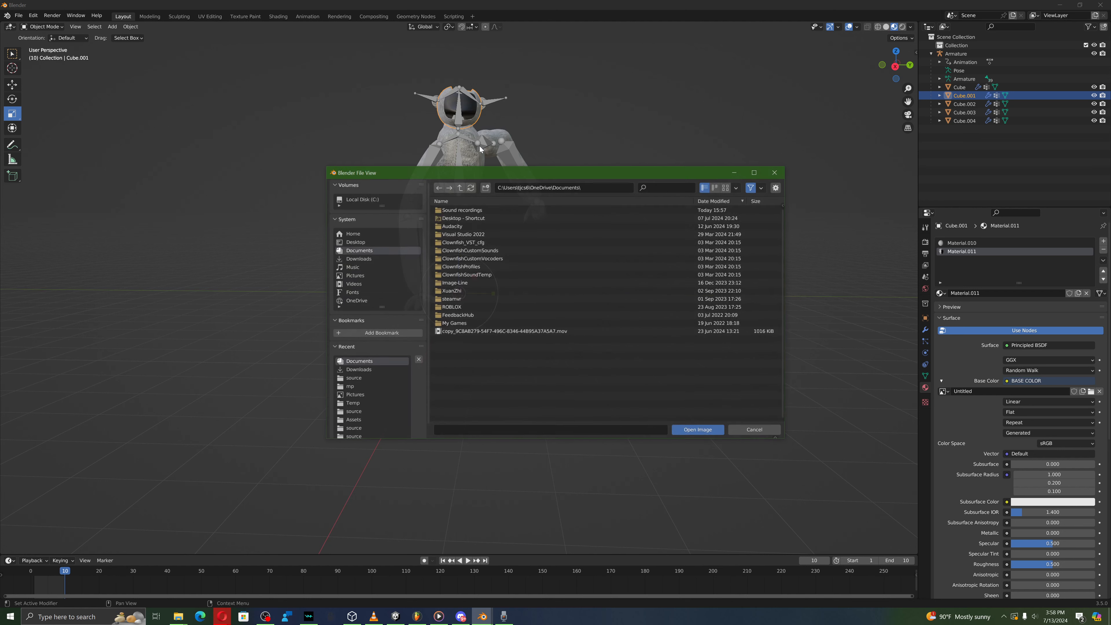
Step: Find Creepy_EWW.jpg in Downloads by searching for "creepy" and load it as the base color image of Material.011
left_click(415, 259)
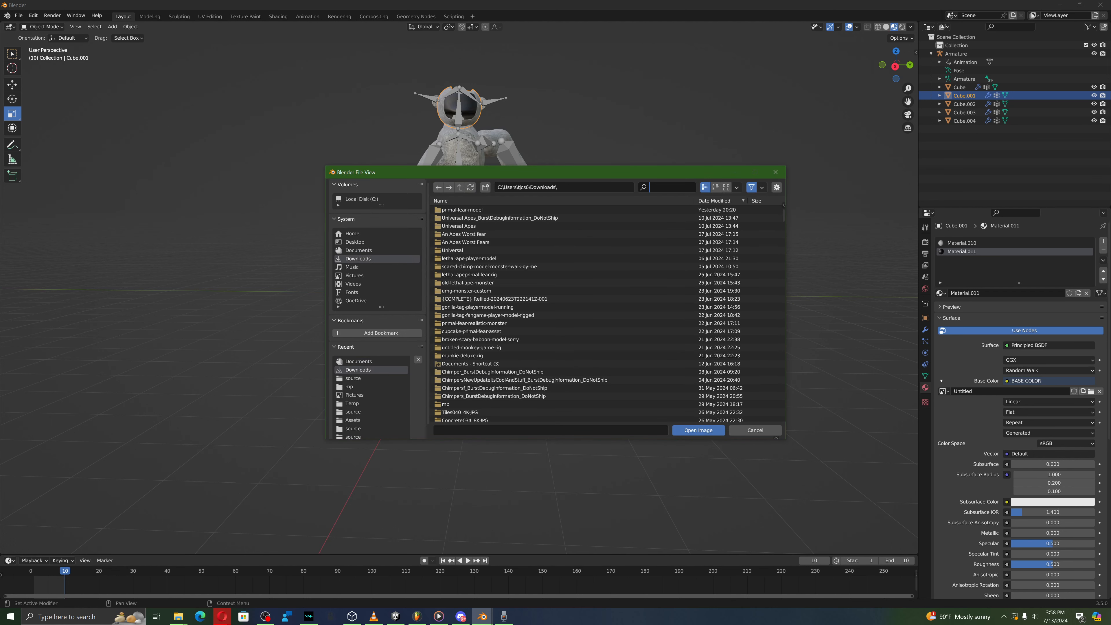
type("creep")
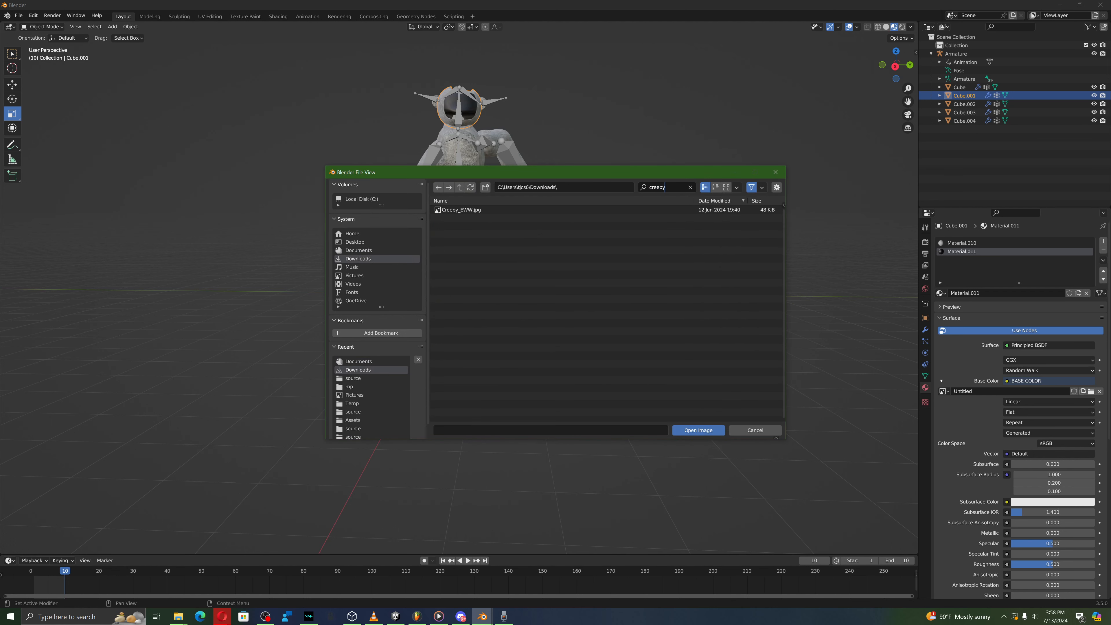
type("y")
double_click(623, 210)
middle_click_drag(612, 306, 671, 404)
scroll(572, 355, "up", 2)
left_click(1009, 244)
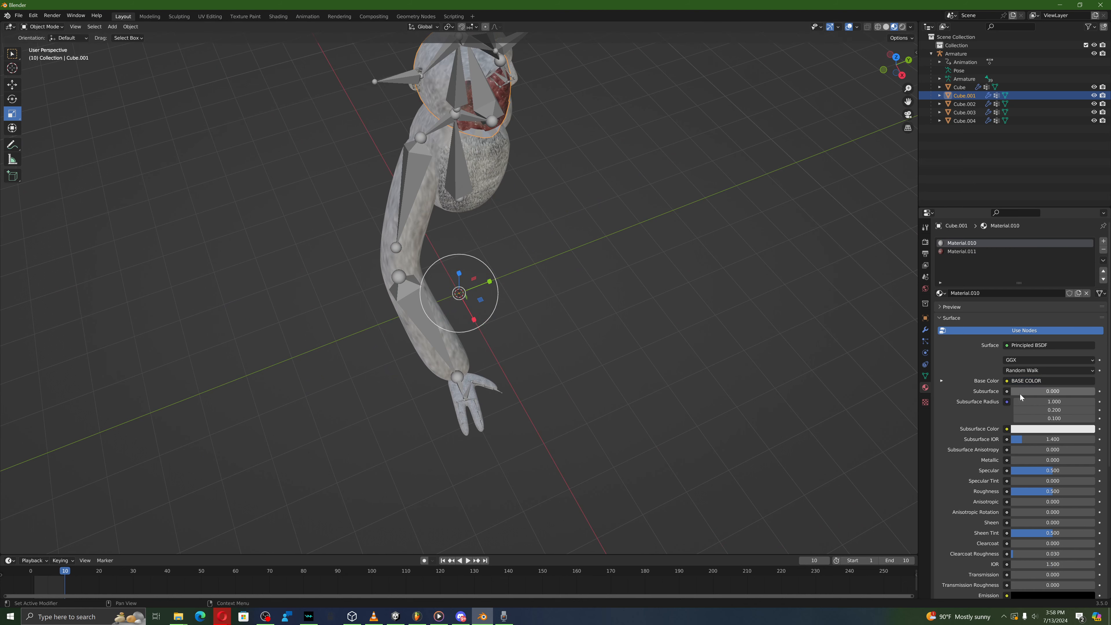
left_click(1009, 382)
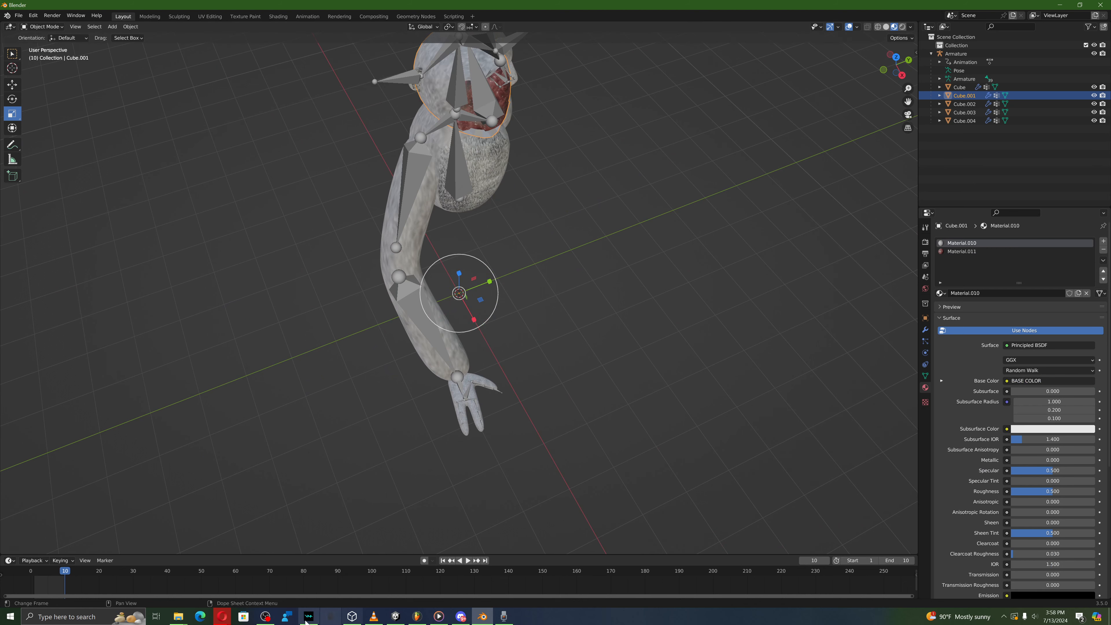
Step: Switch to the browser and run an image search for "dark fur" in place of the meat texture search
mouse_move(222, 617)
left_click(174, 587)
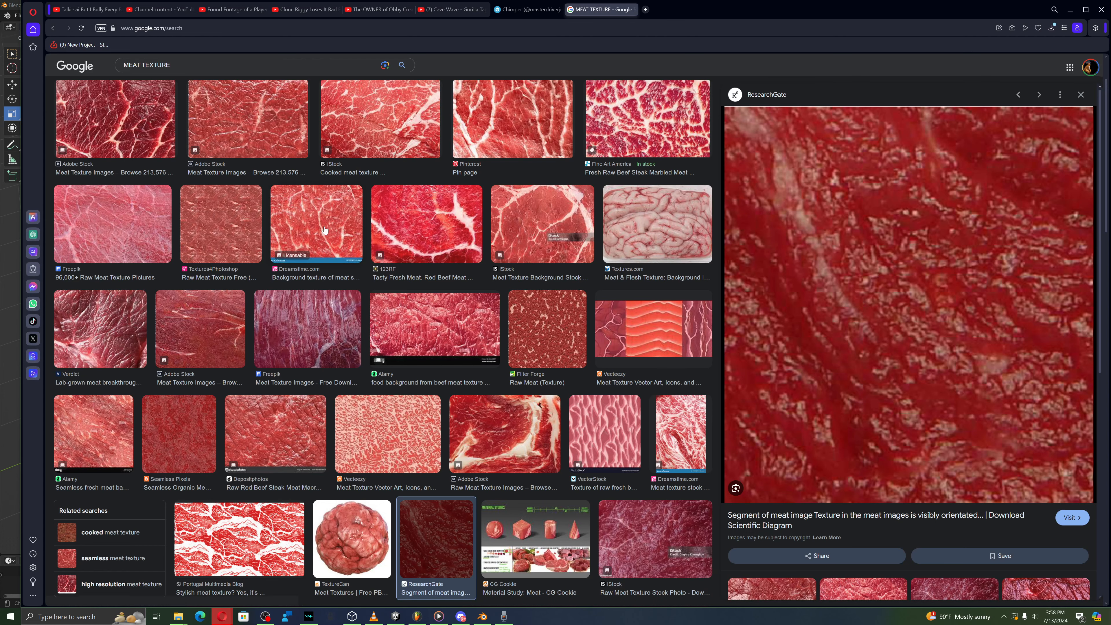
left_click(153, 68)
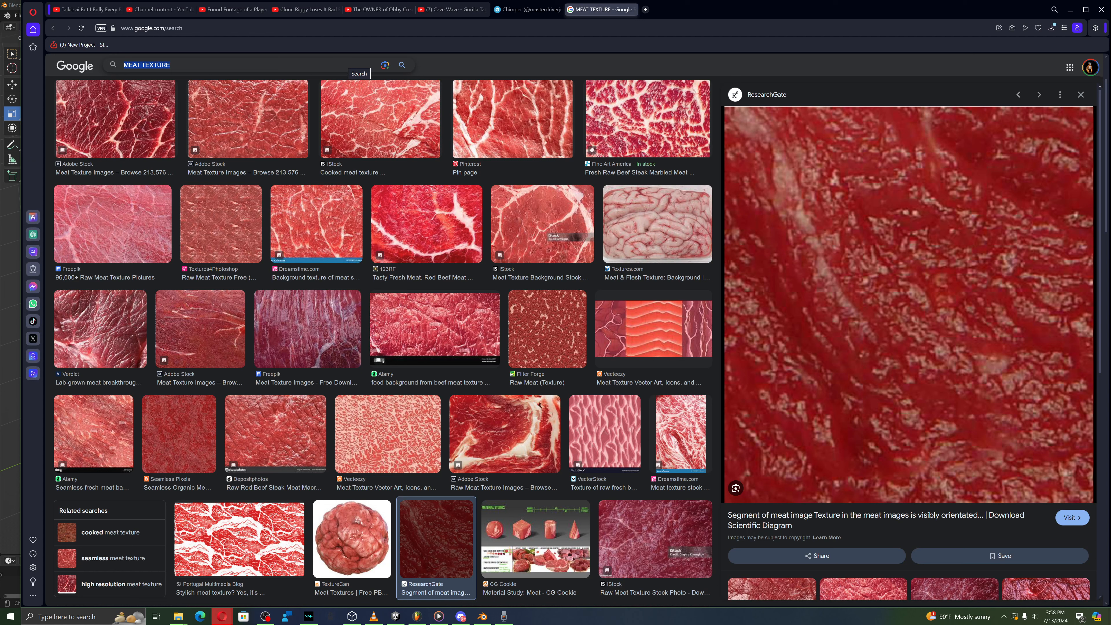
type("dark fur")
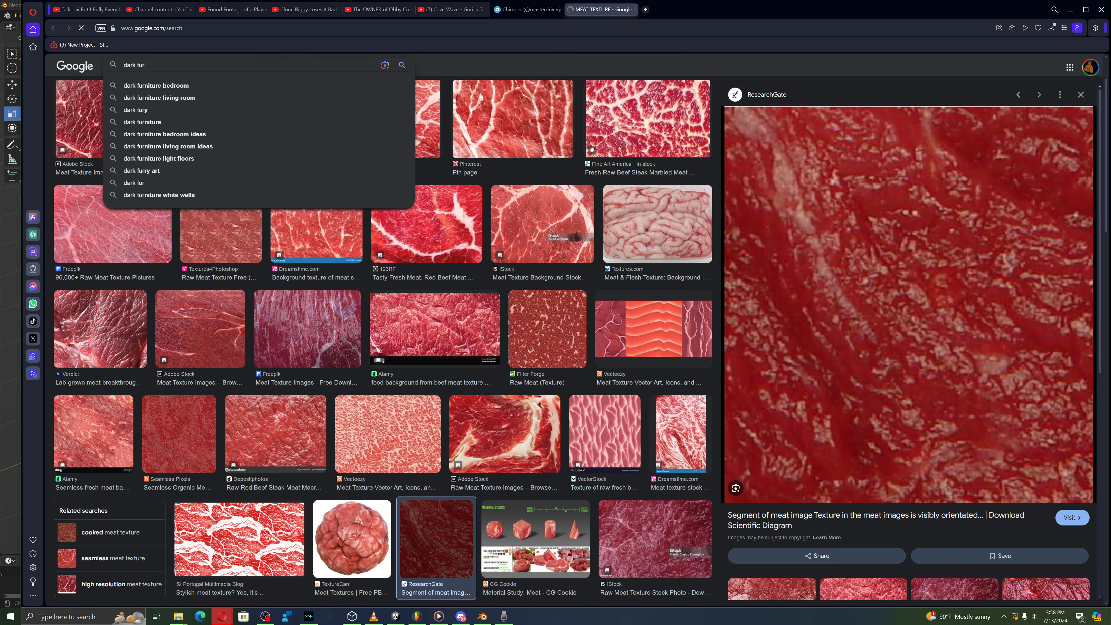
key("Return")
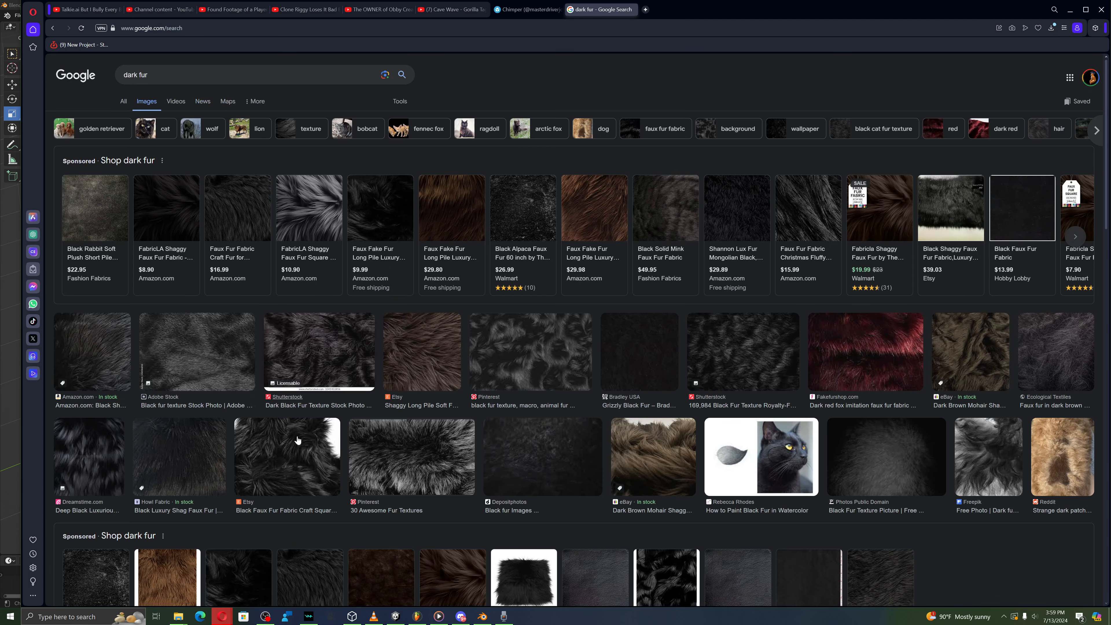
Step: Save the Depositphotos black fur image from the search results to the Downloads folder
left_click(561, 451)
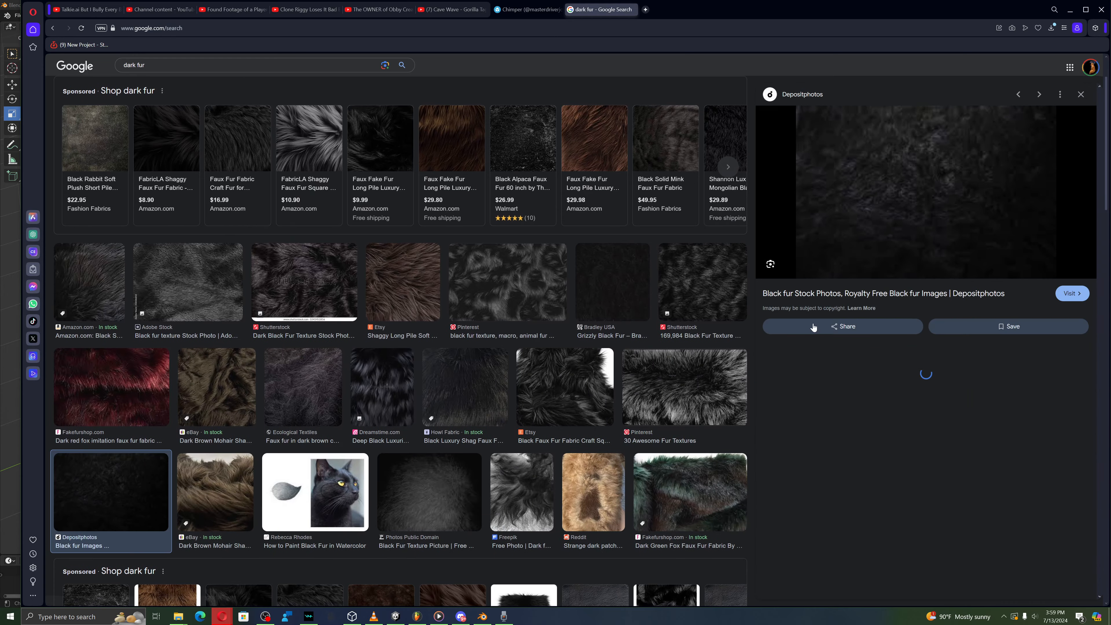
right_click(873, 232)
left_click(892, 331)
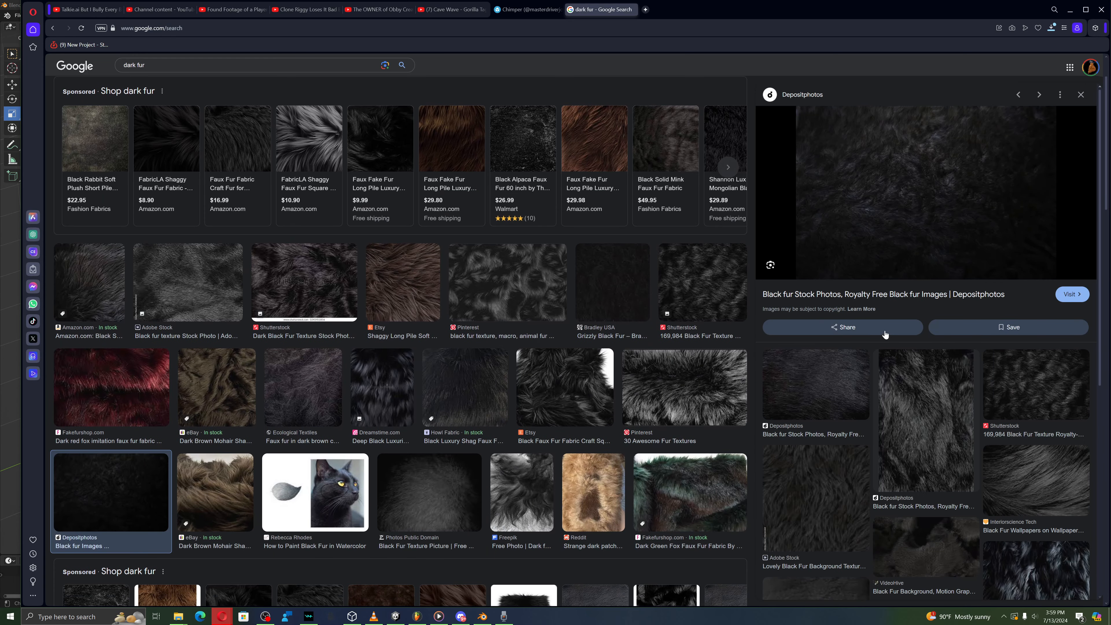
left_click(364, 222)
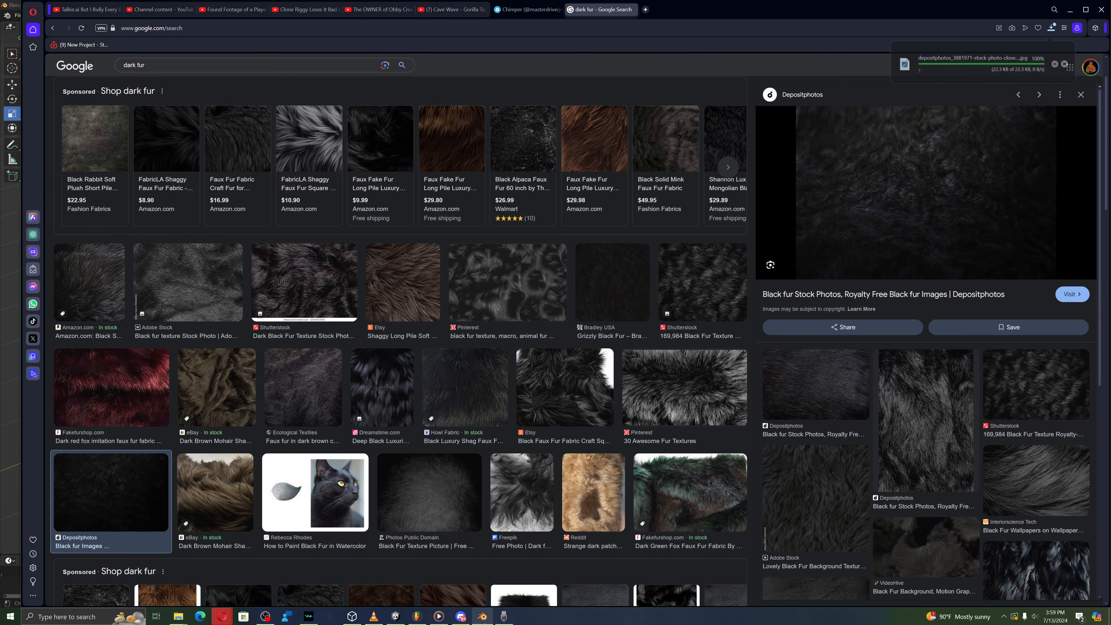
Step: Switch back to Blender and replace the baboonfurwhite base color image of the head's Material.010 with a new blank image
key("alt+Tab")
left_click(978, 252)
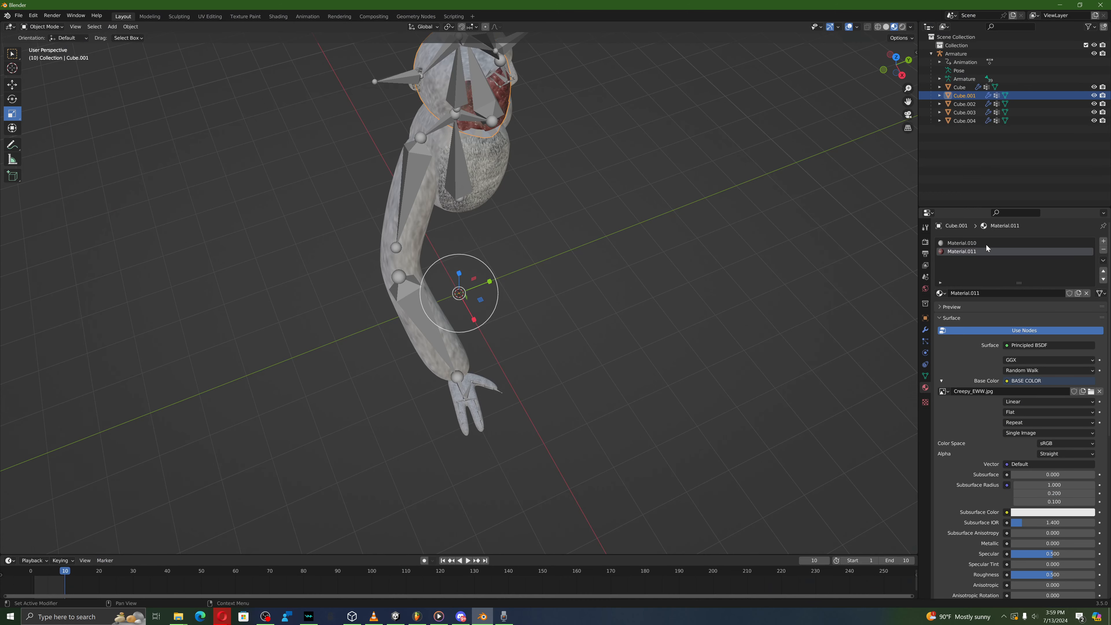
left_click(1018, 242)
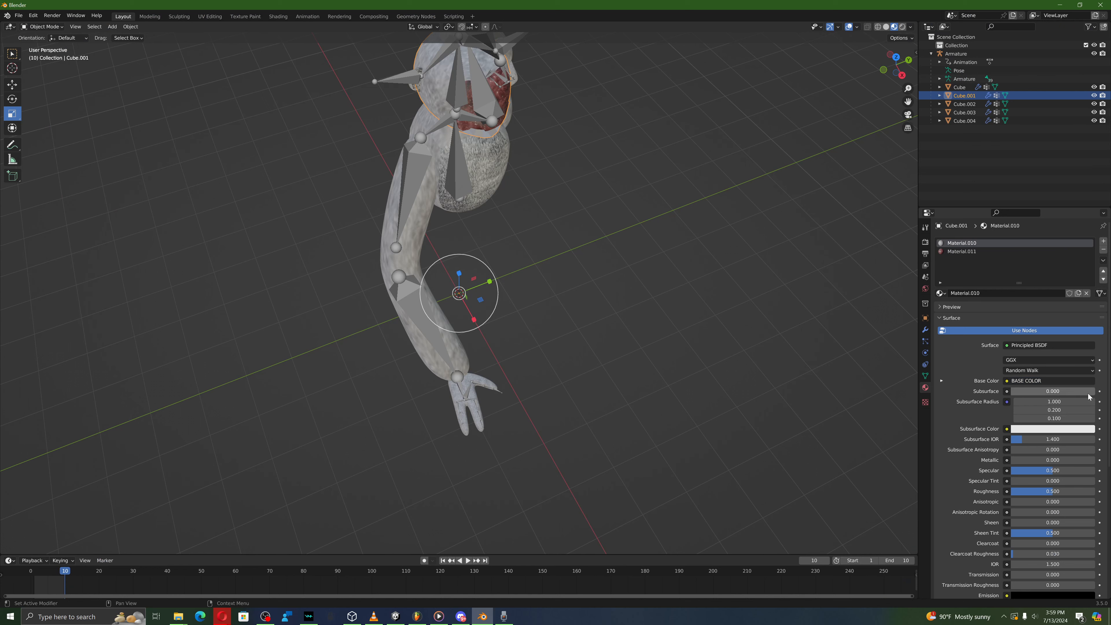
left_click(1042, 381)
left_click(847, 438)
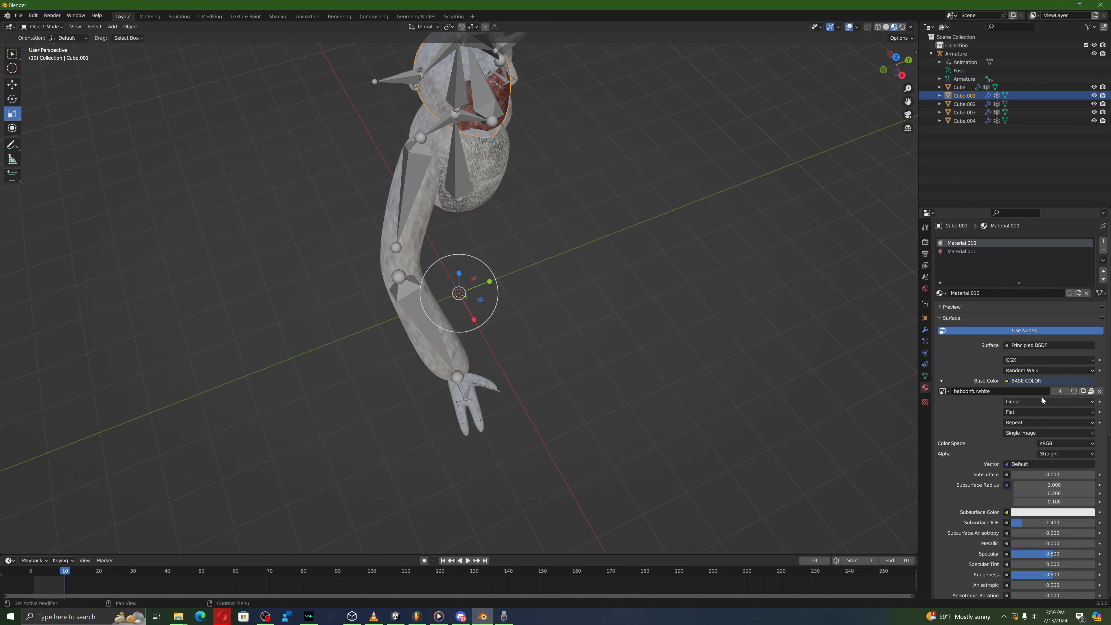
left_click(1090, 392)
left_click(1051, 480)
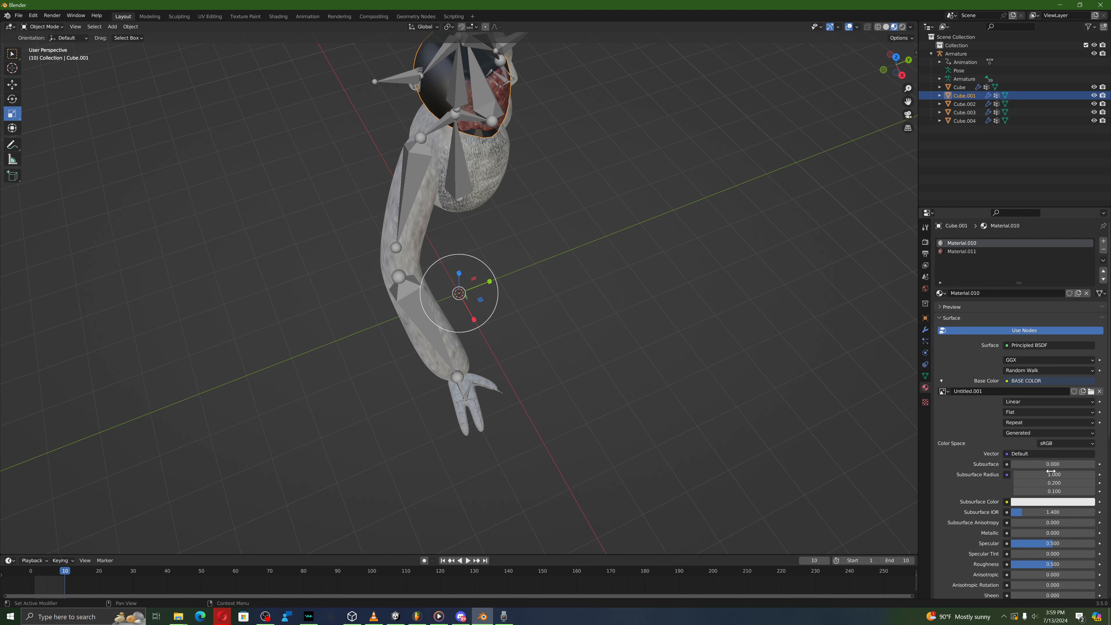
Step: Load depositphotos_3881971-stock-photo-closeup-of-beautiful-polar-fox.jpg from Downloads as the base color image of Material.010
left_click(1091, 391)
left_click(381, 256)
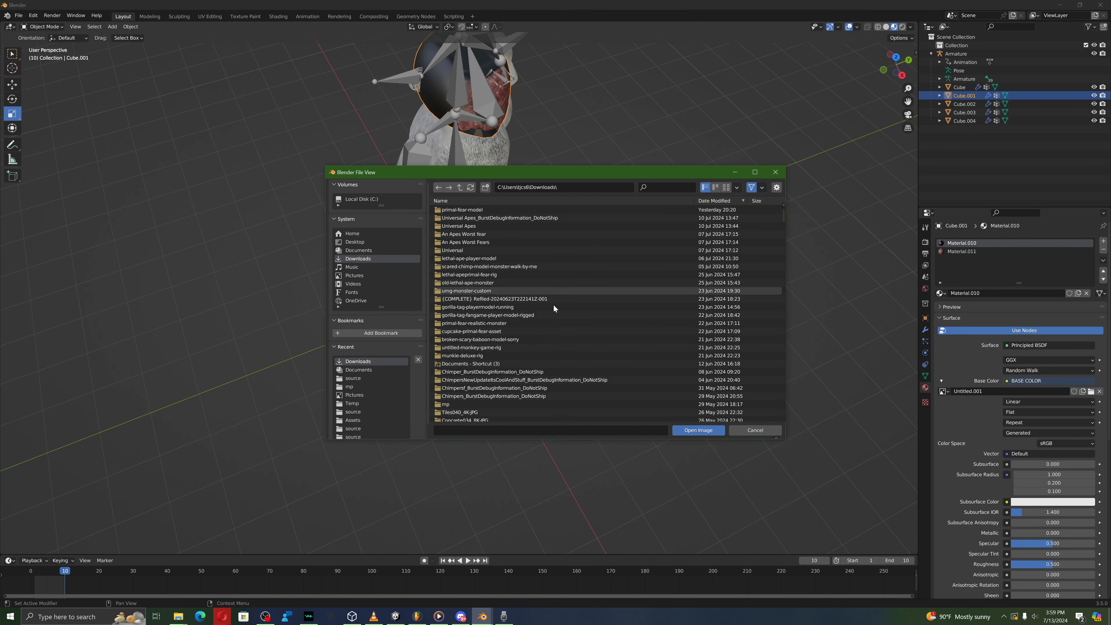
scroll(553, 304, "down", 20)
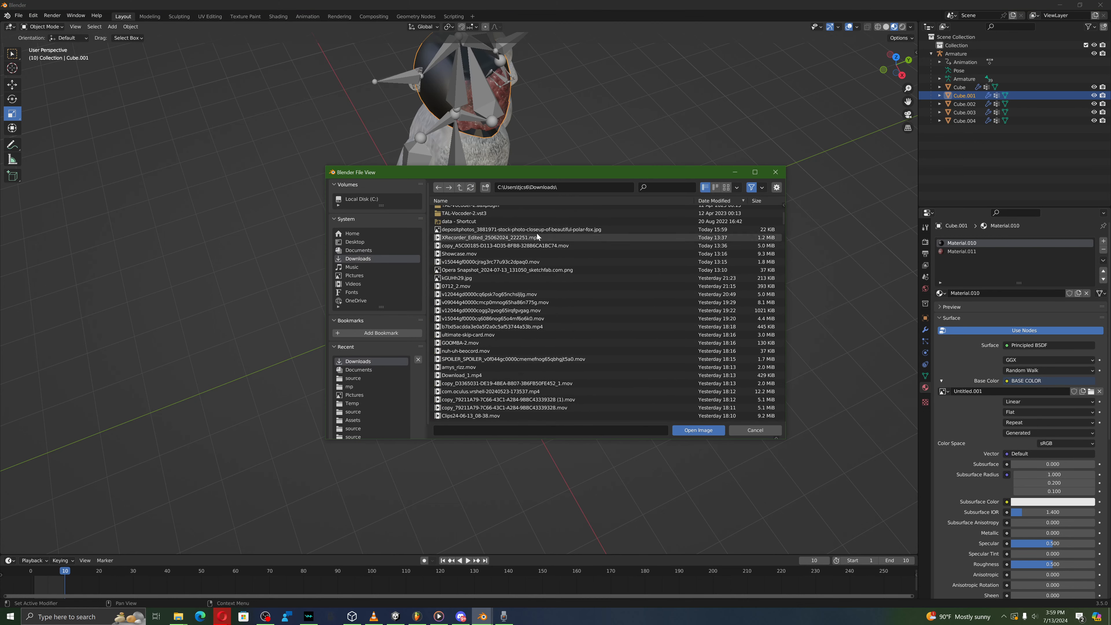
double_click(543, 230)
middle_click_drag(568, 217, 787, 280)
Step: Select Material.011 on the head object Cube.001 and enter Edit Mode
left_click(973, 251)
right_click(668, 250)
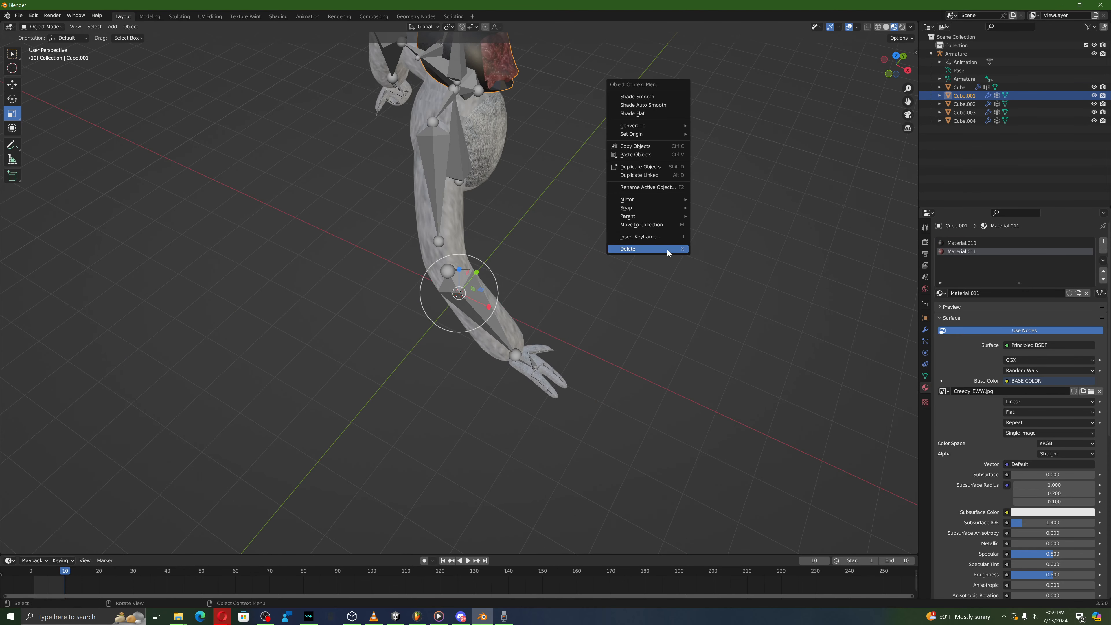
middle_click_drag(479, 230, 2, 3)
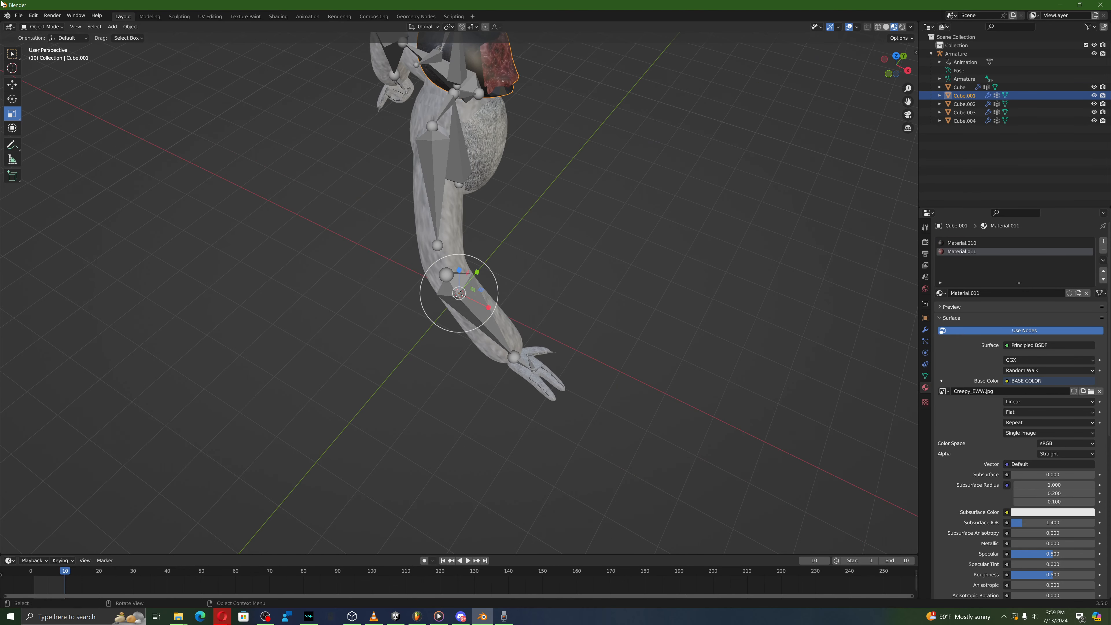
left_click(42, 26)
left_click(44, 46)
middle_click_drag(44, 46, 382, 115)
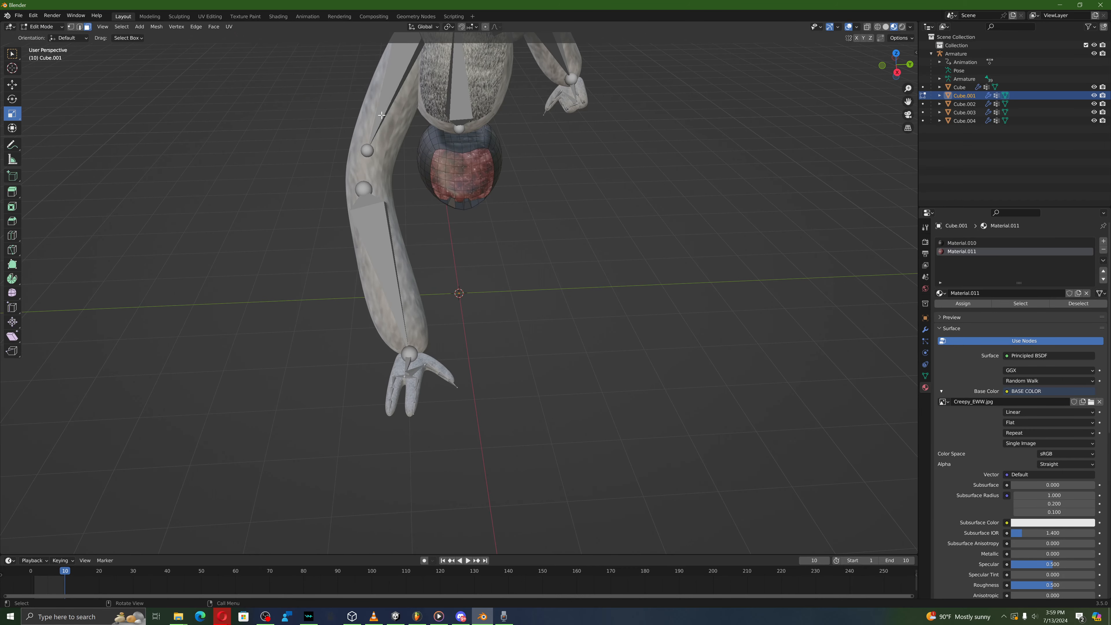
Step: Select the faces along the lower edge of the head's red face area and assign Material.011 to them
middle_click_drag(385, 187, 431, 199)
left_click(452, 203)
left_click(470, 207, "ctrl")
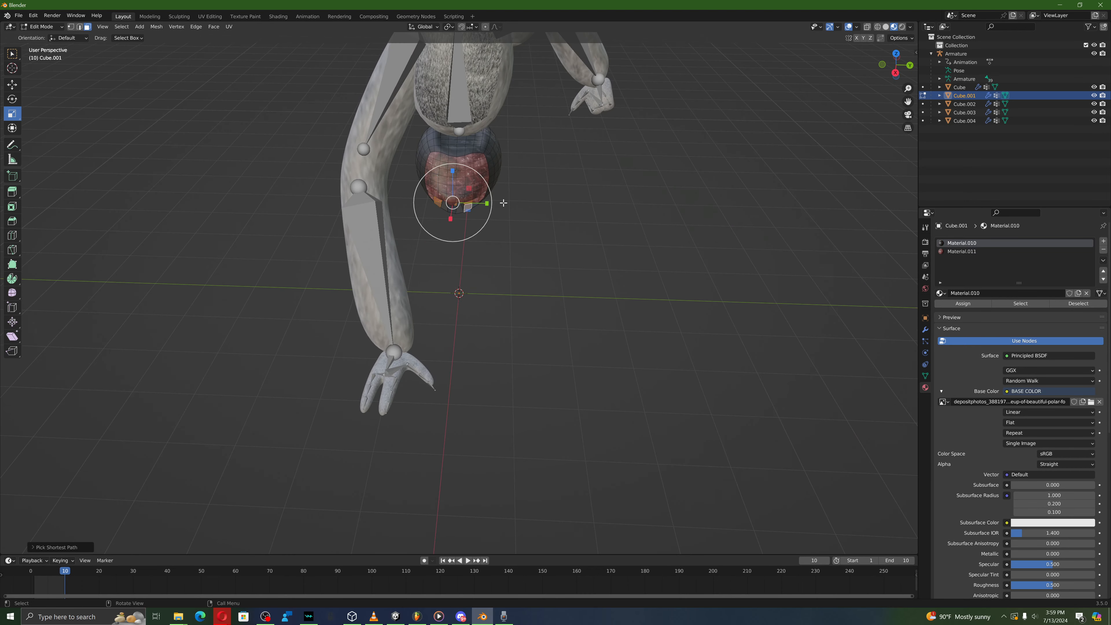
middle_click_drag(504, 203, 444, 201)
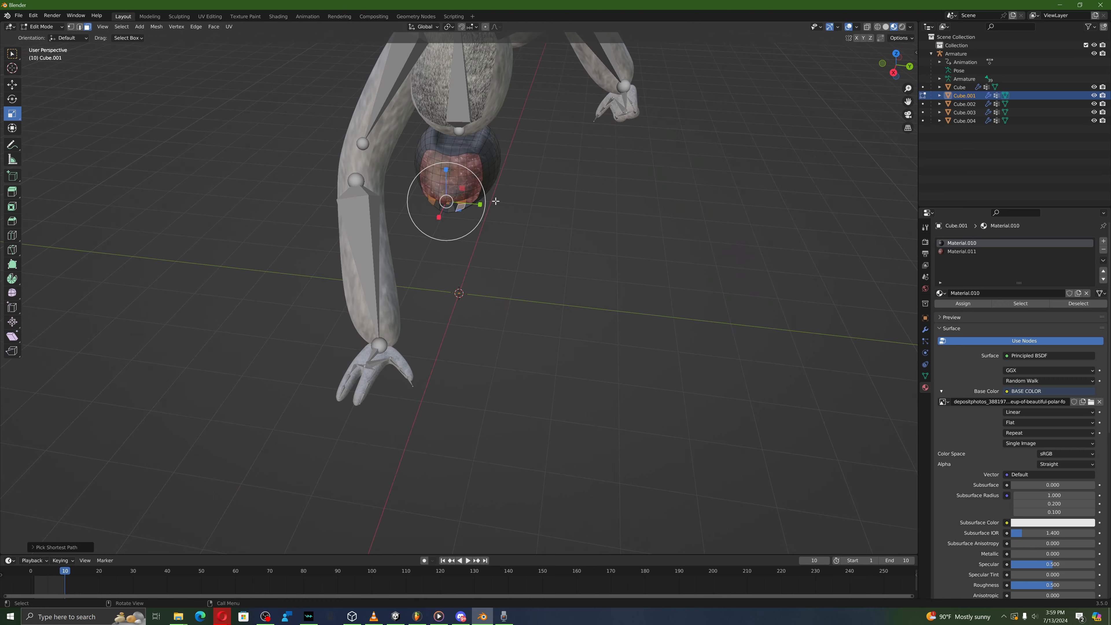
left_click(468, 206, "shift")
middle_click_drag(453, 206, 432, 197)
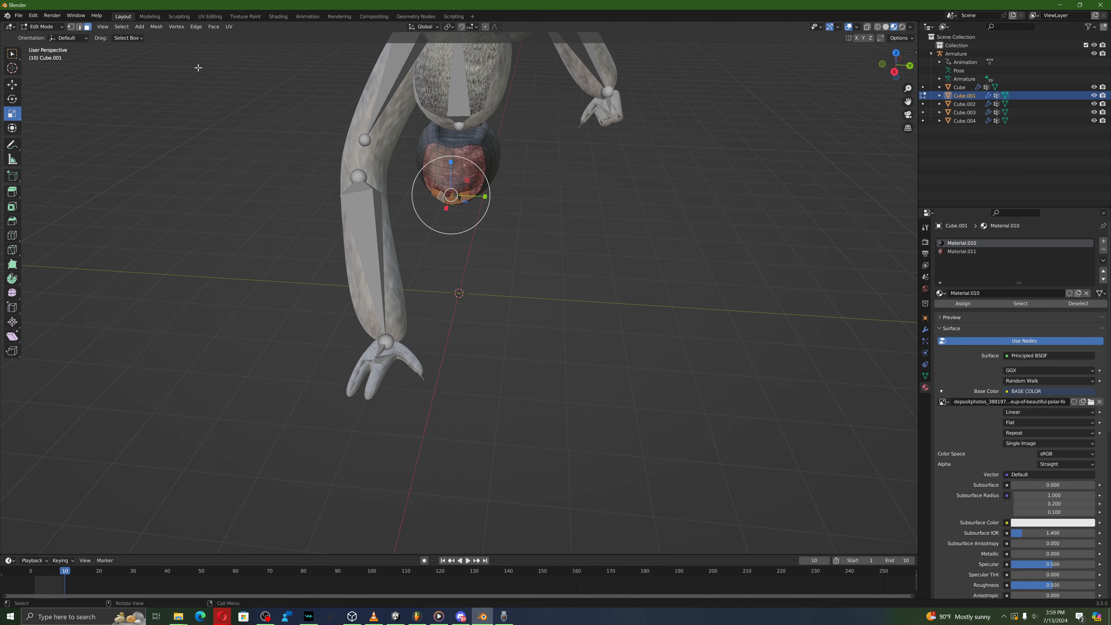
left_click(230, 27)
middle_click_drag(206, 179, 509, 219)
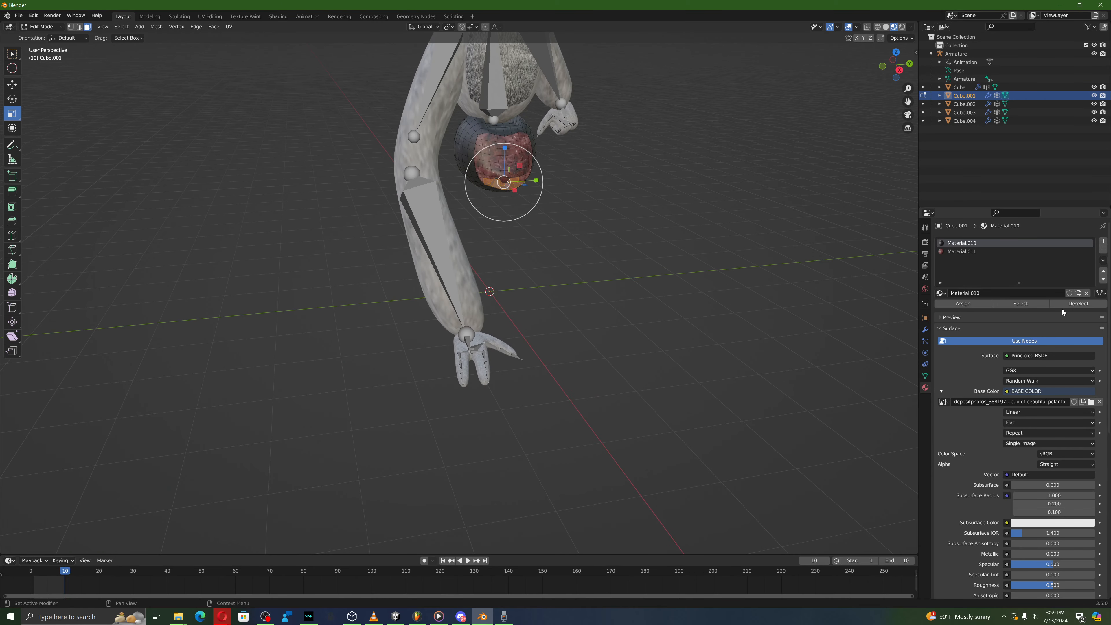
left_click(979, 252)
middle_click_drag(814, 312, 754, 308)
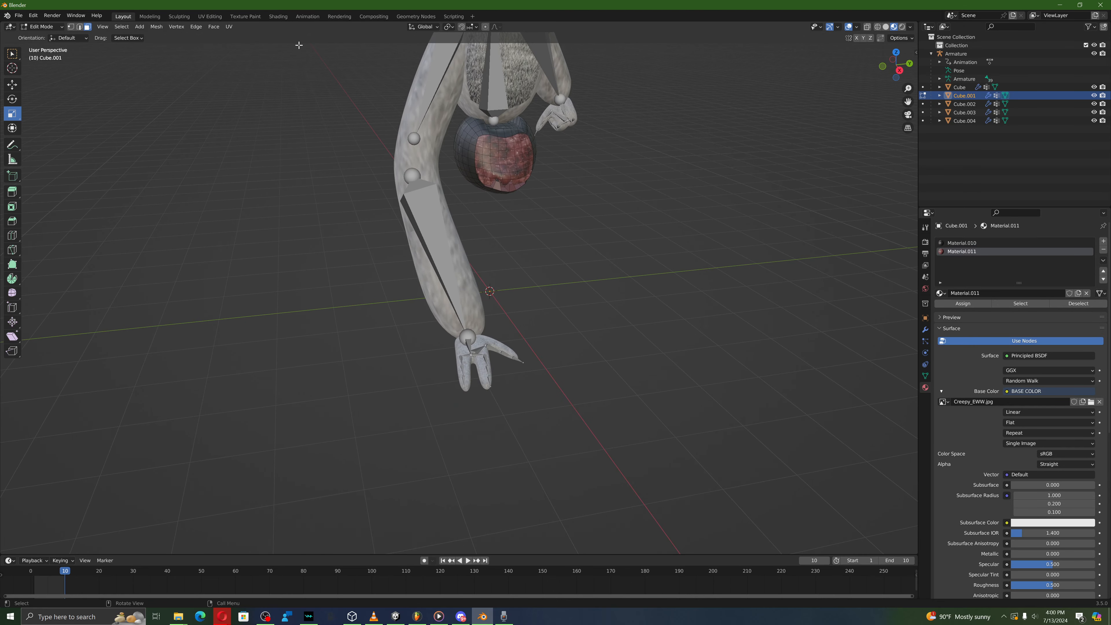
Step: Select the whole head mesh, apply a UV mapping operation to it, and return to Object Mode
left_click(498, 182)
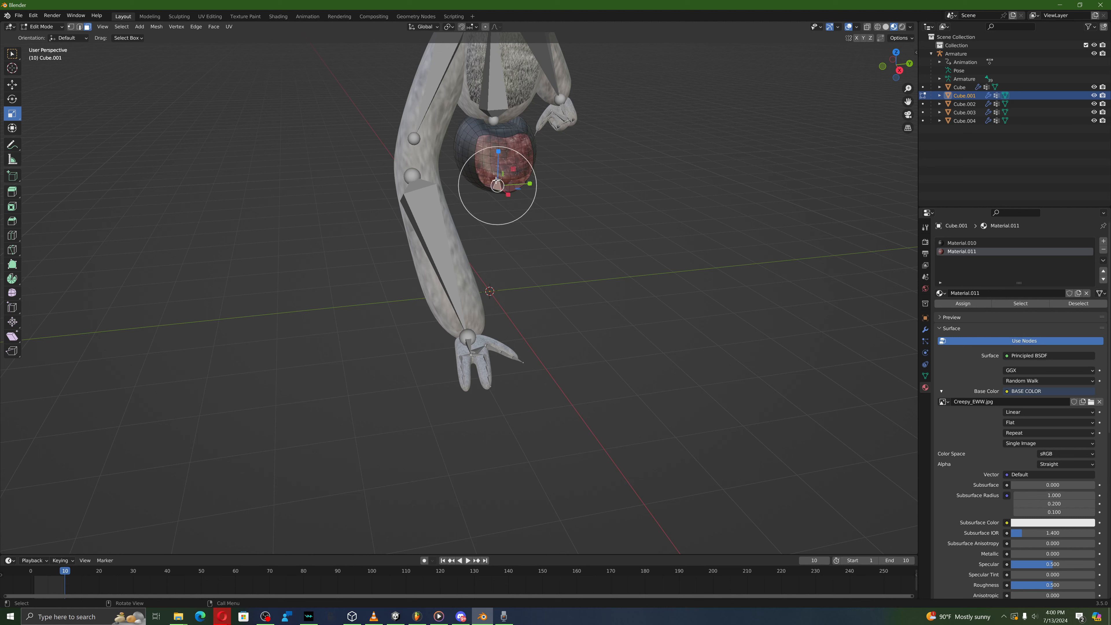
left_click(838, 298)
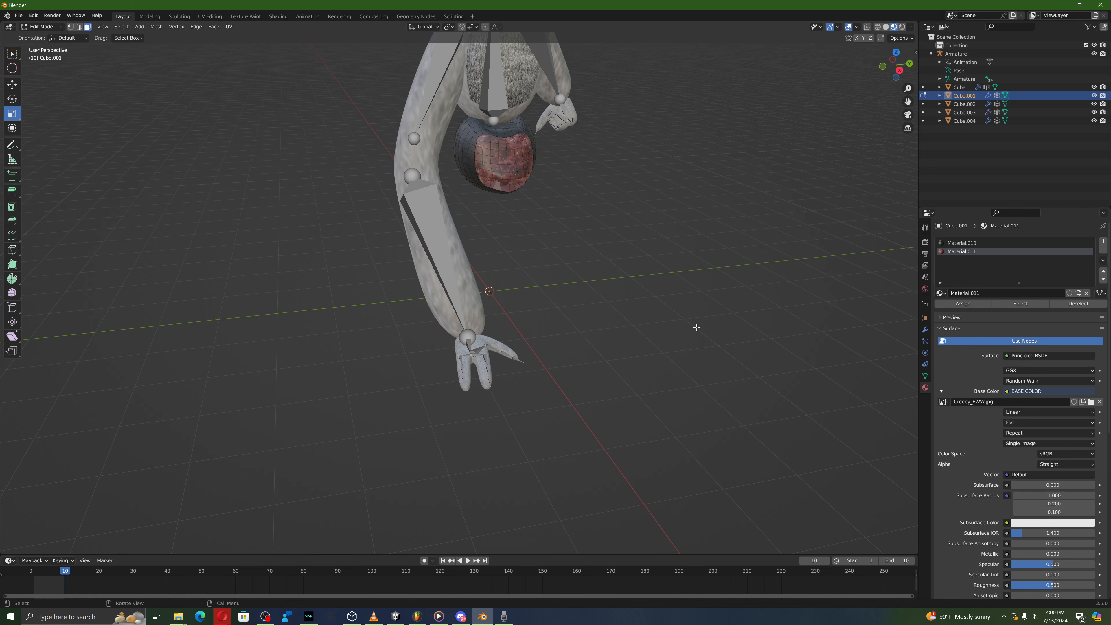
key("a")
left_click(228, 28)
left_click(240, 78)
left_click(265, 138)
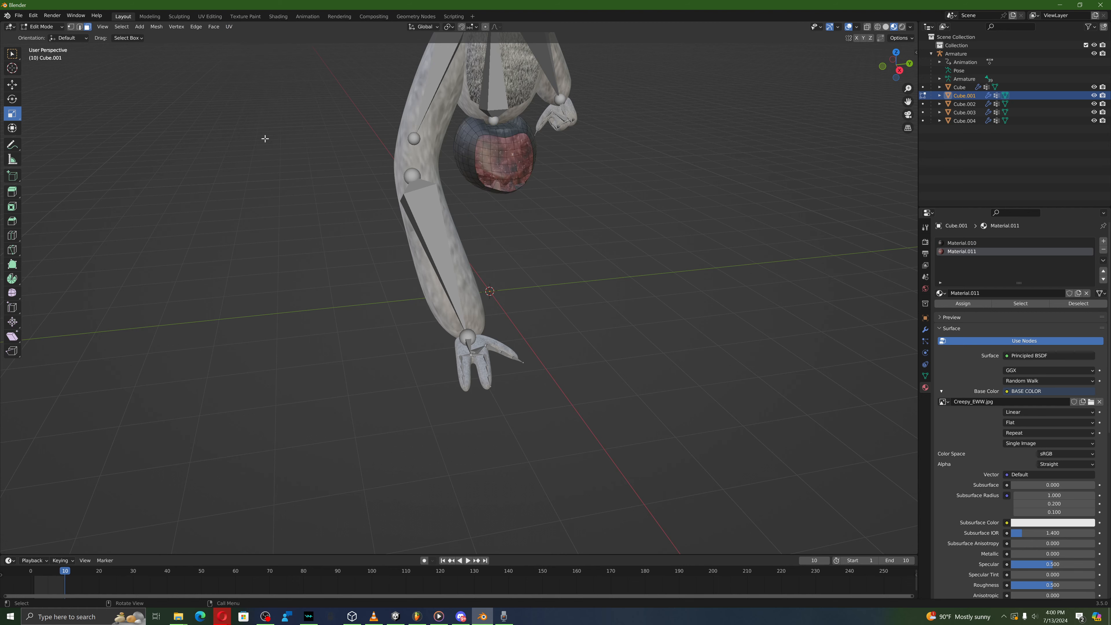
middle_click_drag(265, 138, 219, 142)
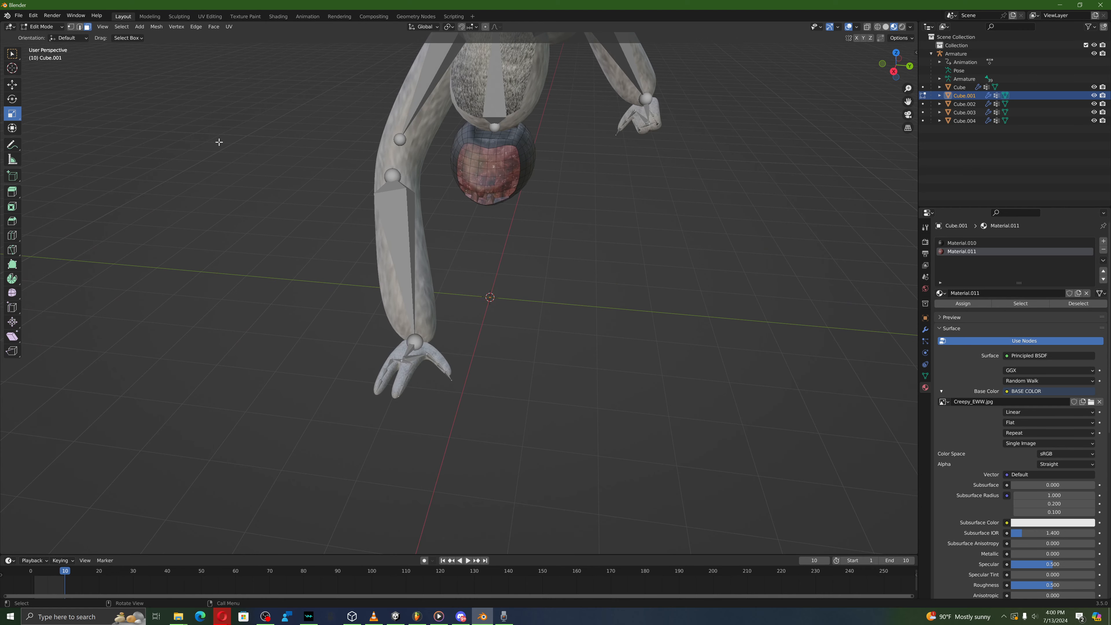
left_click(31, 27)
left_click(42, 37)
scroll(469, 247, "down", 6)
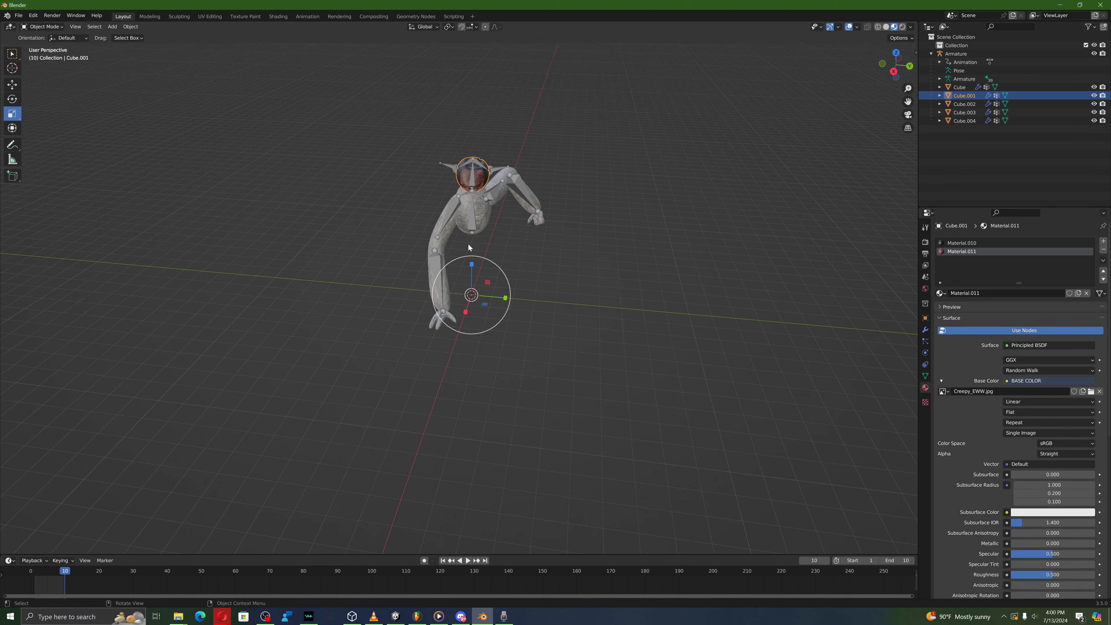
Step: Select the body object Cube and replace the baboonfurwhite base color image of Material.008 with a new blank image
left_click(478, 205)
scroll(480, 212, "up", 2)
left_click(42, 27)
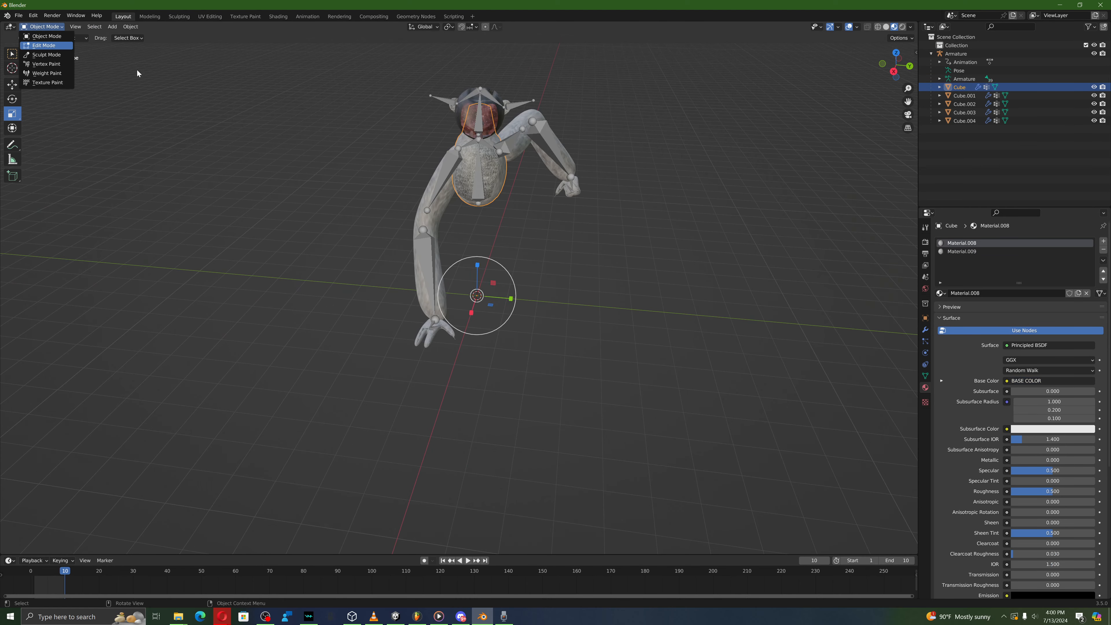
left_click(1007, 381)
left_click(859, 424)
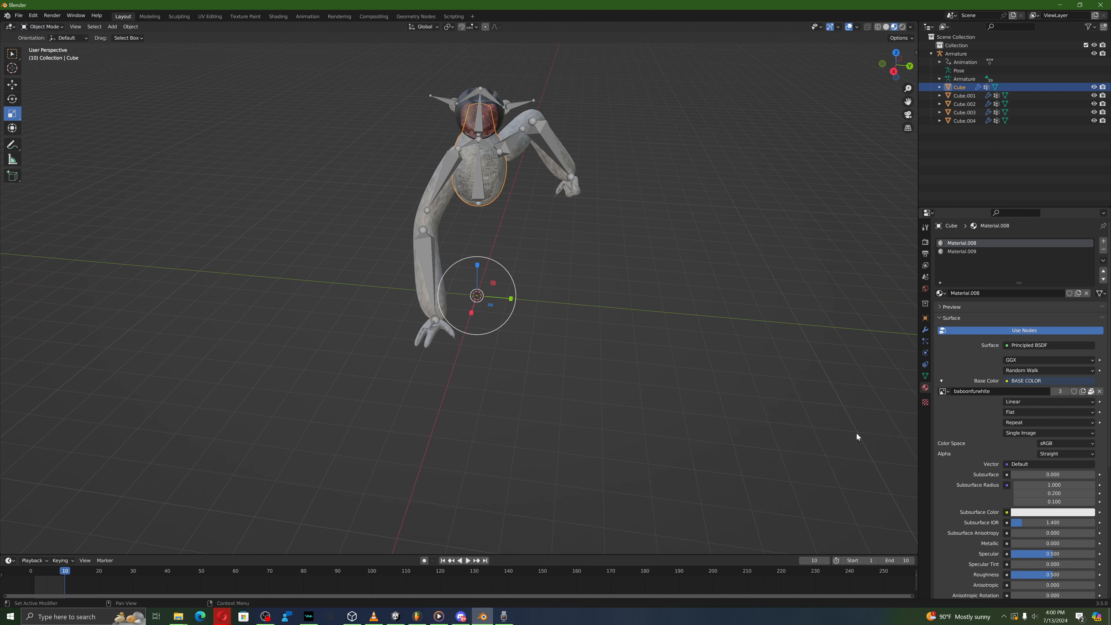
left_click(1090, 392)
left_click(1038, 482)
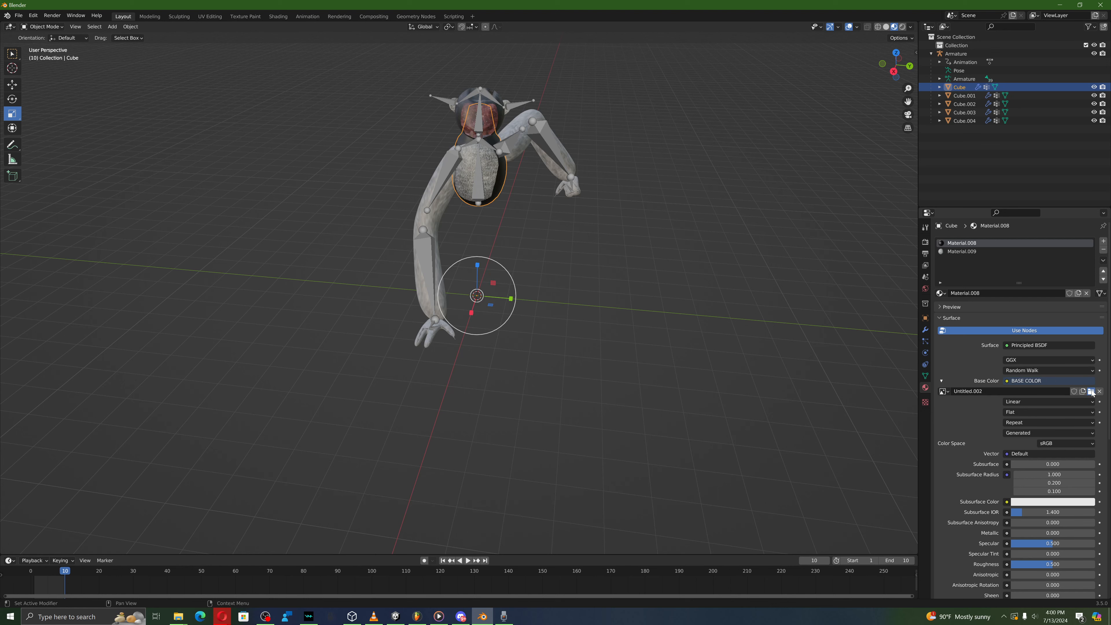
Step: Load the downloaded depositphotos black fur image from Downloads as the base color image of the body's Material.008
left_click(1092, 392)
left_click(358, 258)
scroll(525, 333, "down", 10)
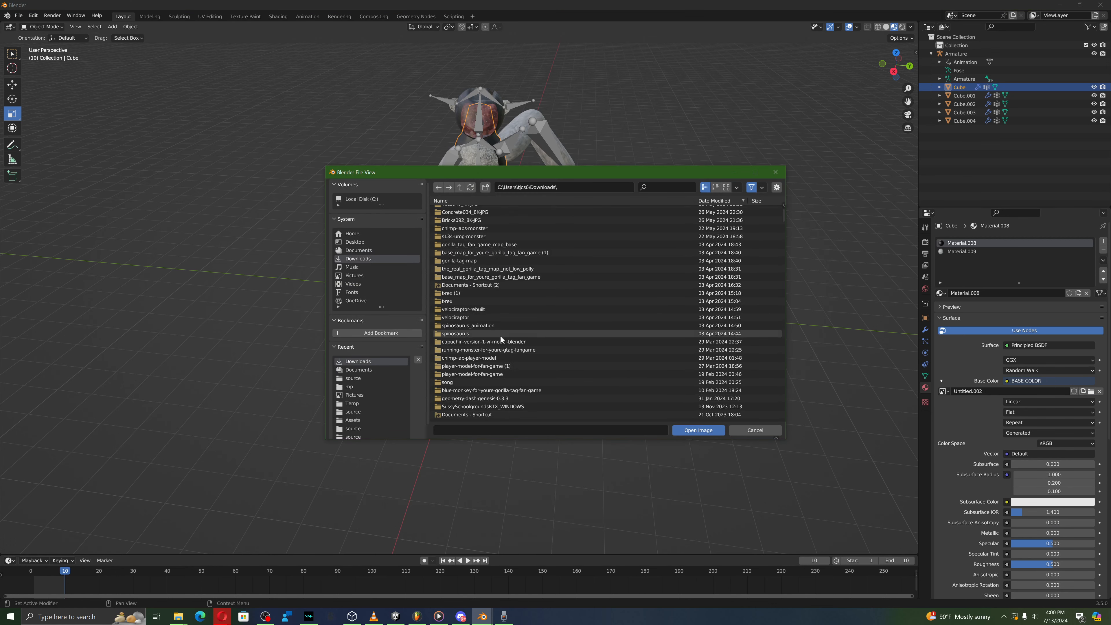
double_click(487, 357)
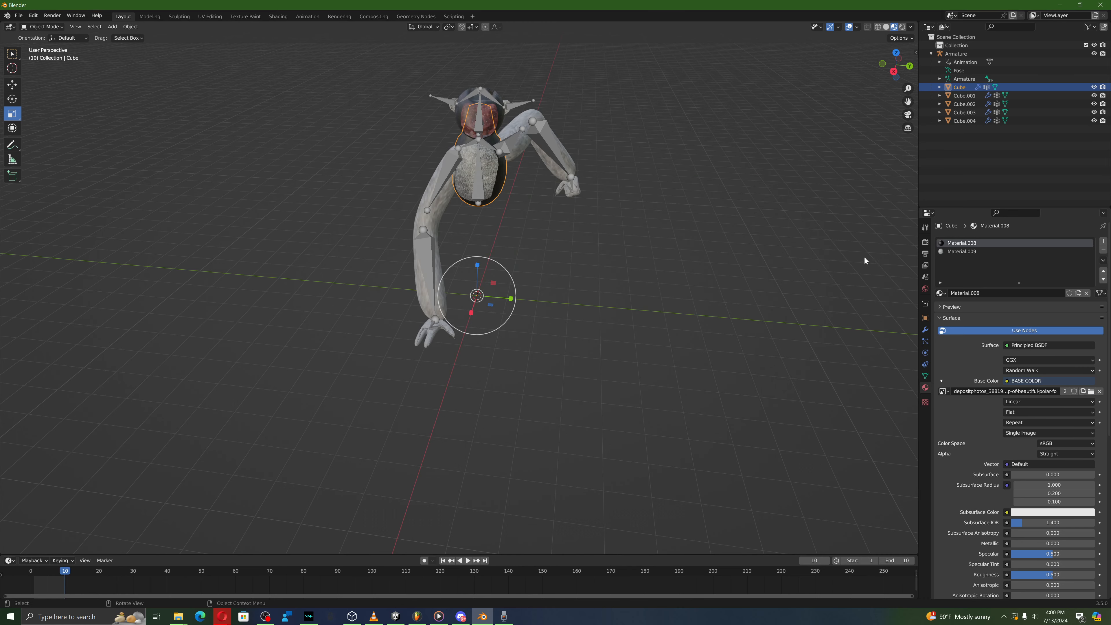
Step: Give the body's Material.009 an Image Texture base color and replace its image with a new blank one
middle_click_drag(865, 257, 827, 254)
scroll(763, 242, "up", 2)
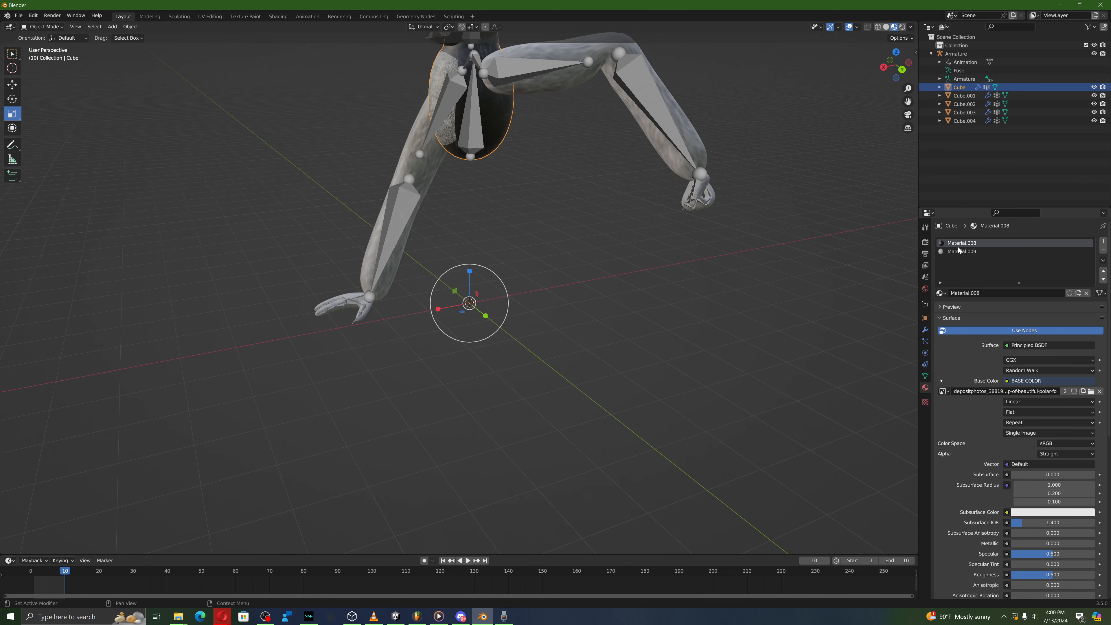
left_click(946, 252)
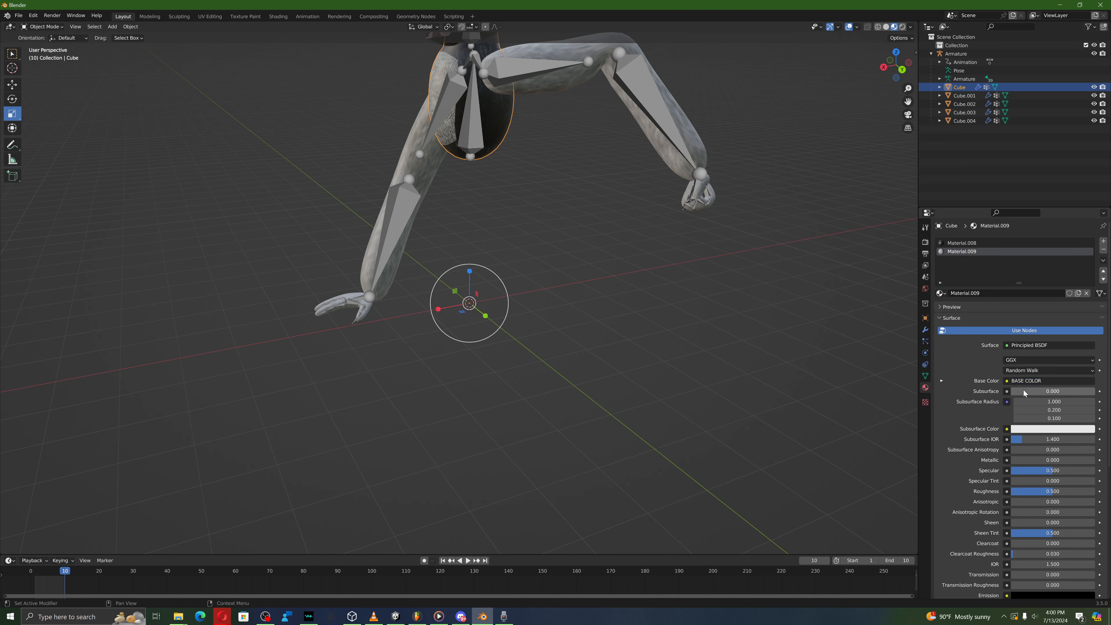
left_click(1024, 382)
left_click(833, 436)
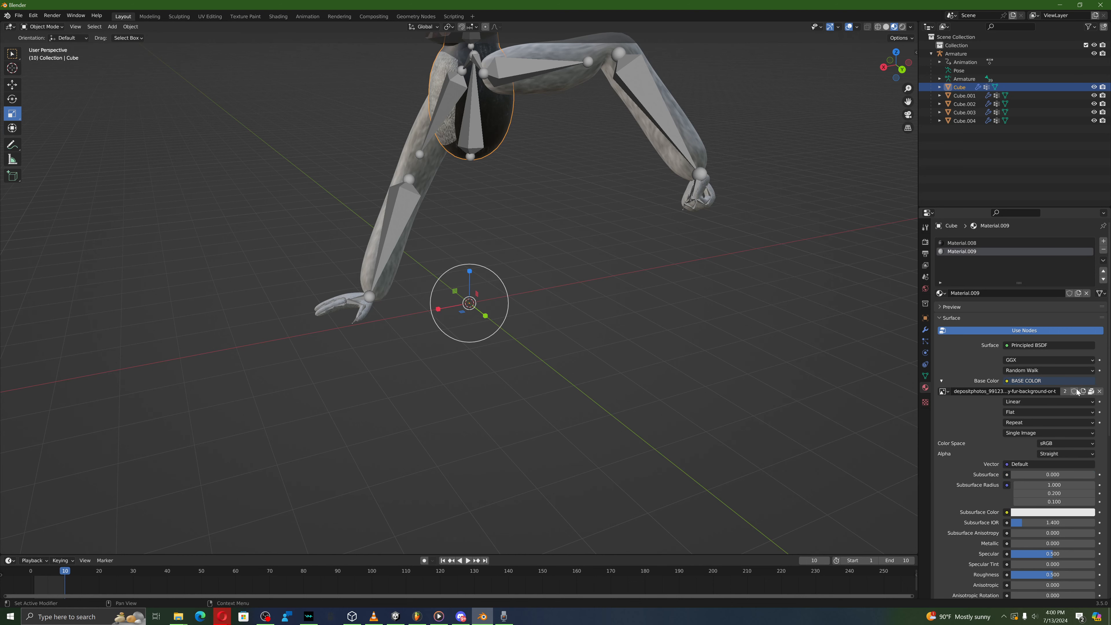
left_click(1087, 392)
left_click(1037, 475)
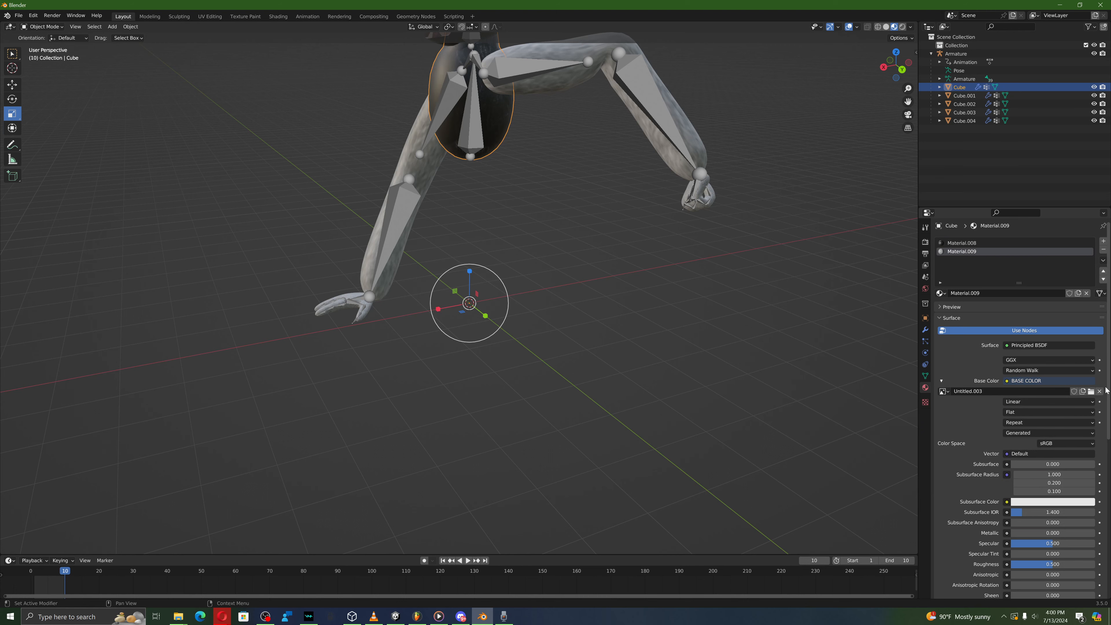
Step: Load Creepy_EWW.jpg from Downloads as the base color image of the body's Material.009, then deselect the body
left_click(1092, 391)
left_click(358, 258)
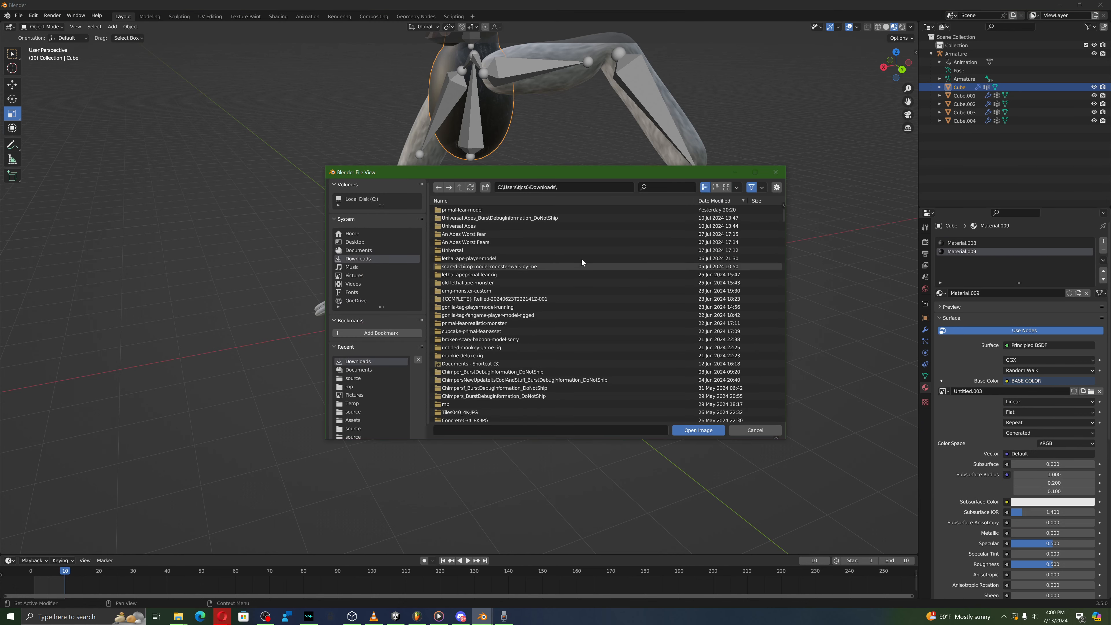
type("cree")
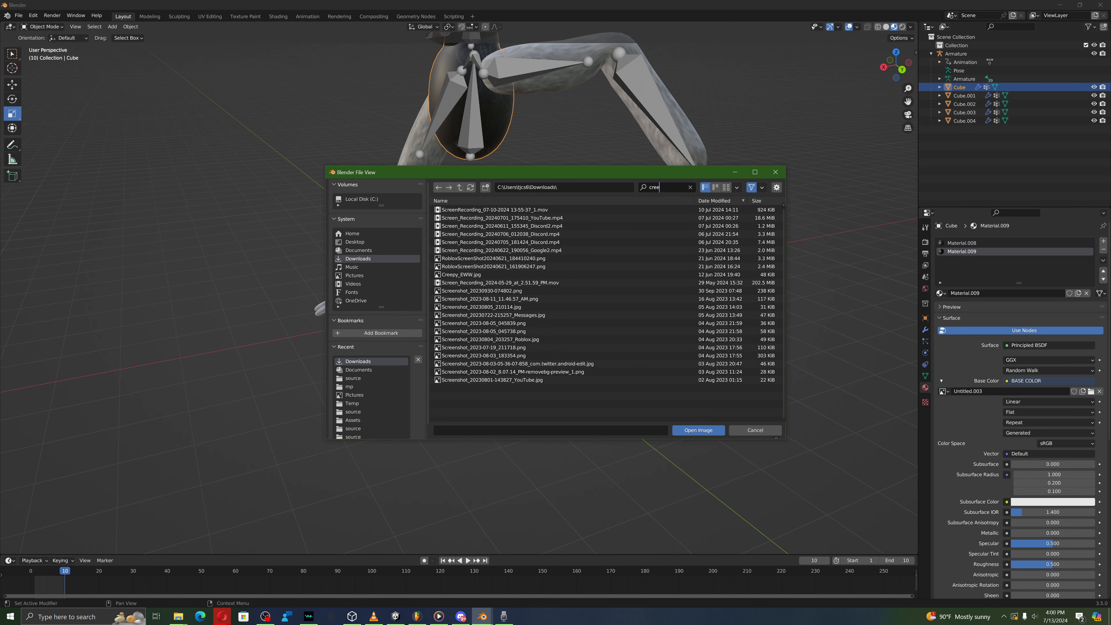
double_click(506, 275)
middle_click_drag(558, 277, 514, 248)
left_click(658, 285)
scroll(630, 283, "down", 3)
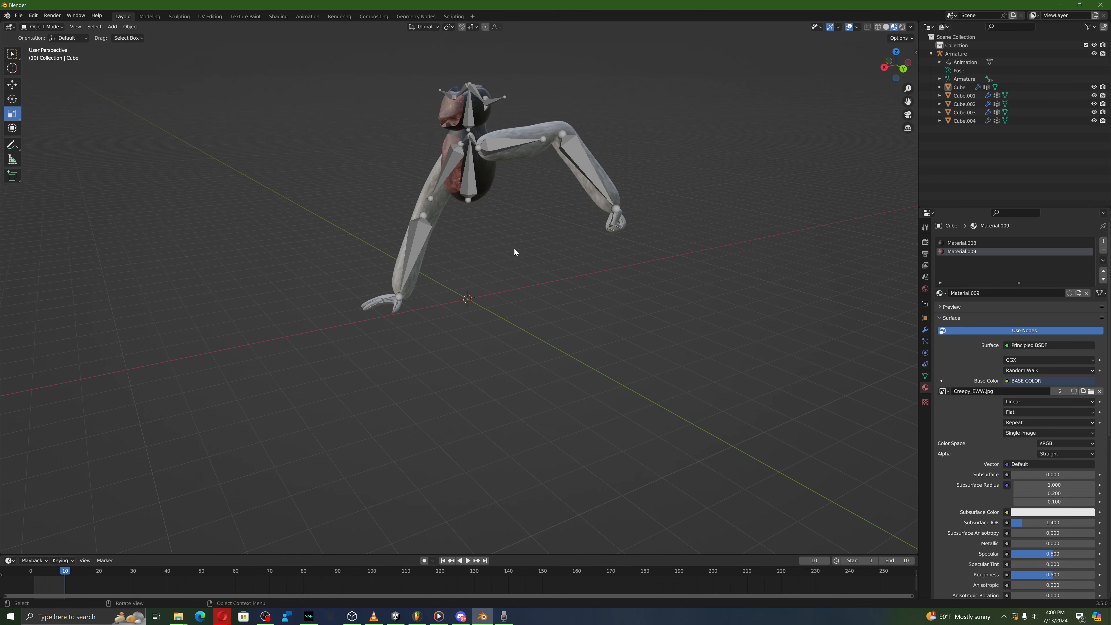
Step: Select the hands object Cube.003 and set Material.013's base color to an Image Texture with a new blank image
left_click(546, 131)
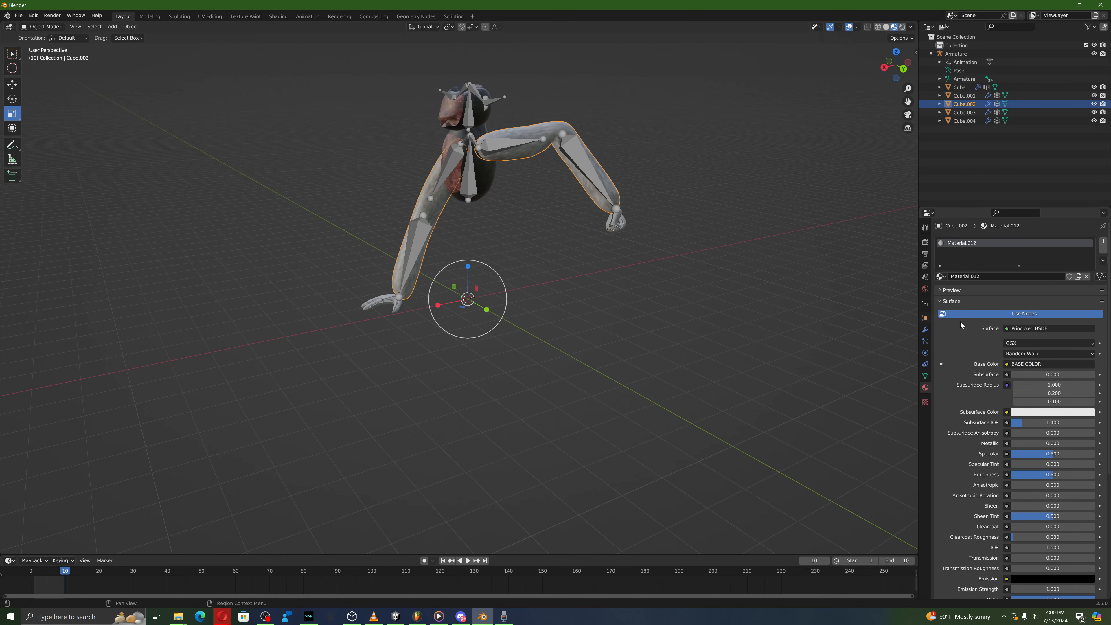
left_click(399, 302)
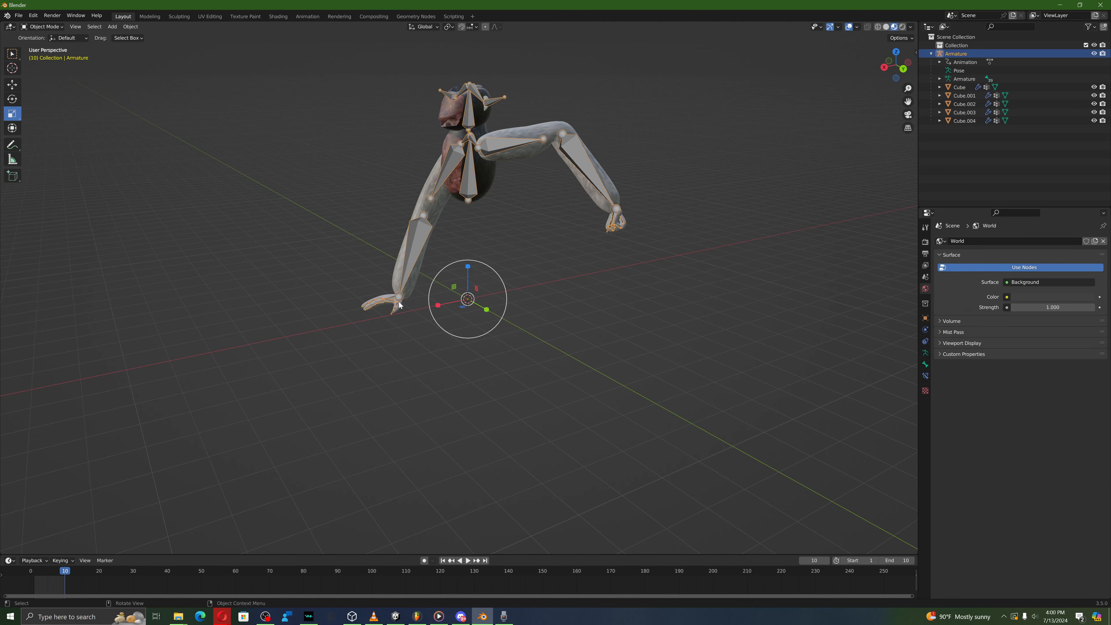
left_click(401, 304)
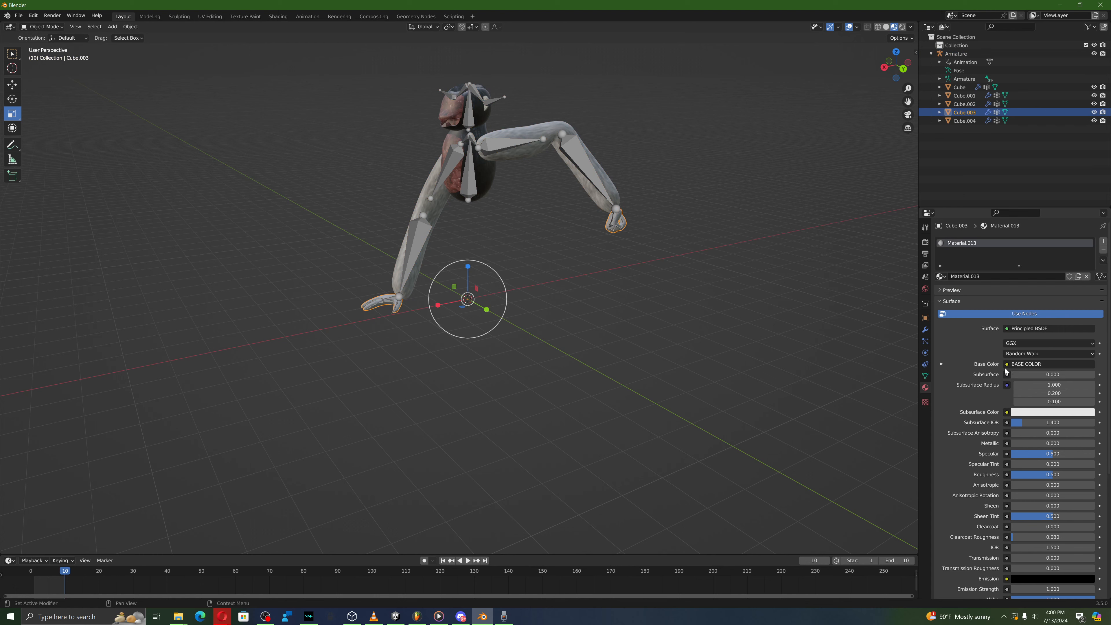
left_click(1026, 363)
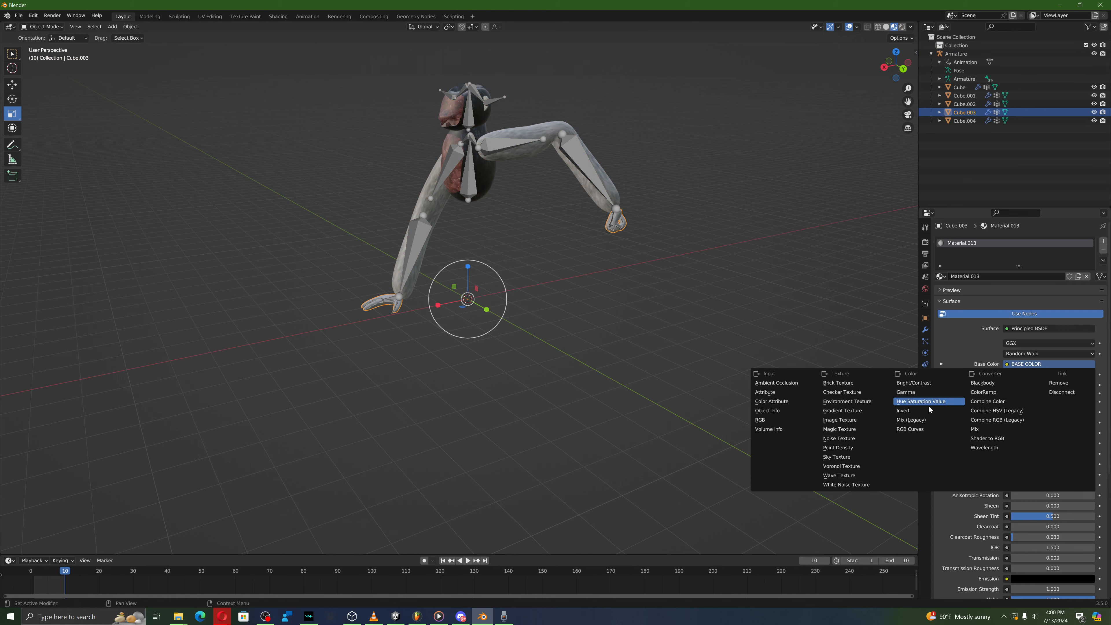
left_click(846, 421)
left_click(1083, 375)
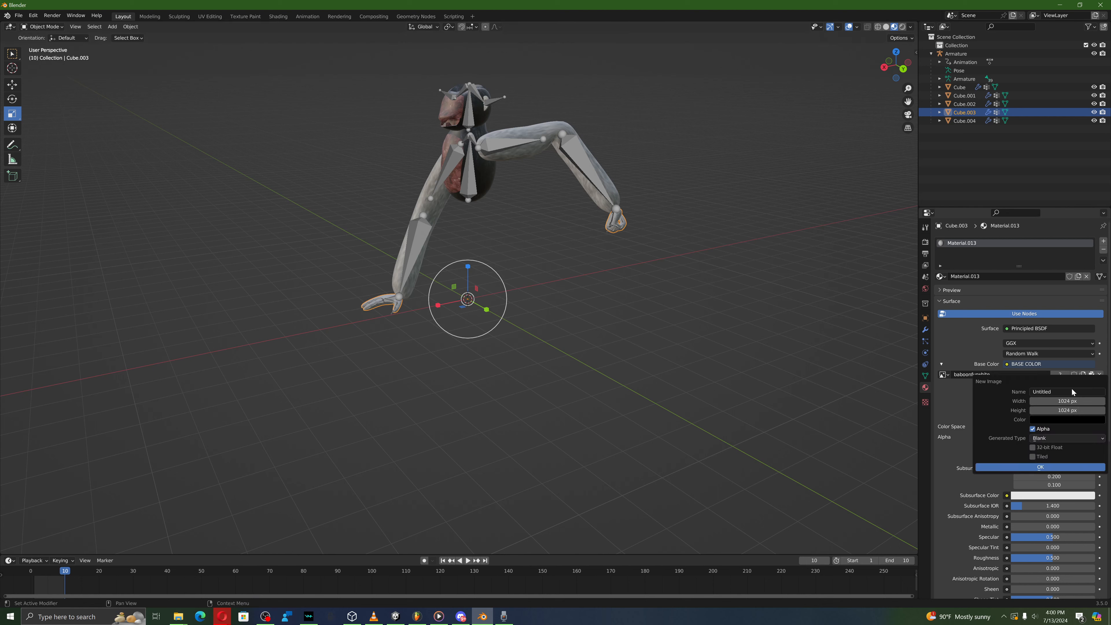
left_click(1028, 469)
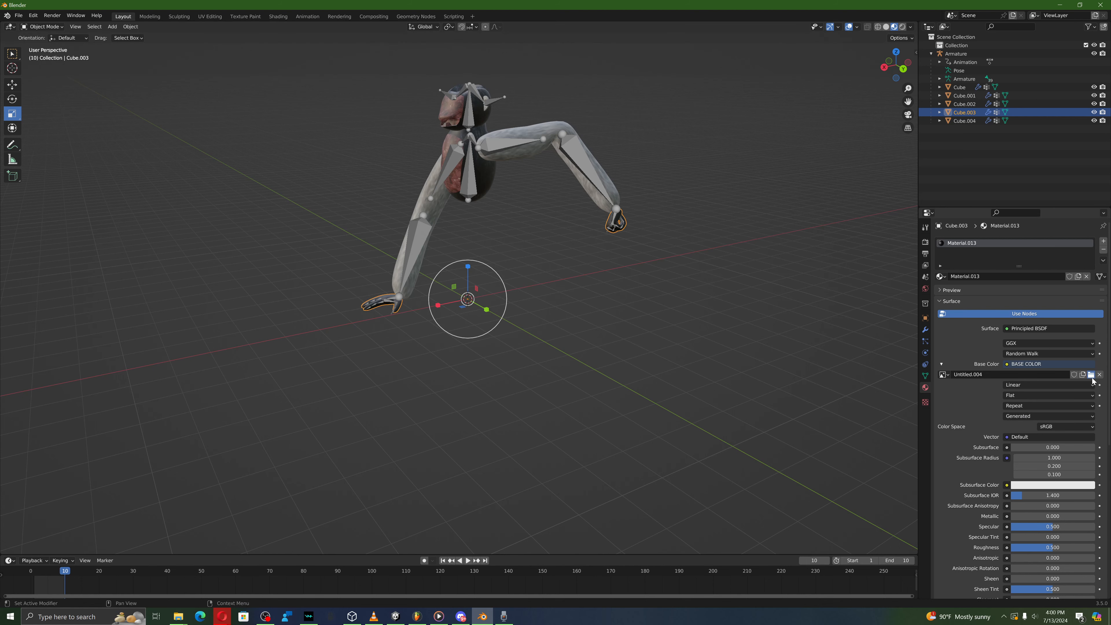
Step: Load Creepy_EWW.jpg from Downloads as the base color image of the hands' Material.013
left_click(1092, 375)
left_click(358, 258)
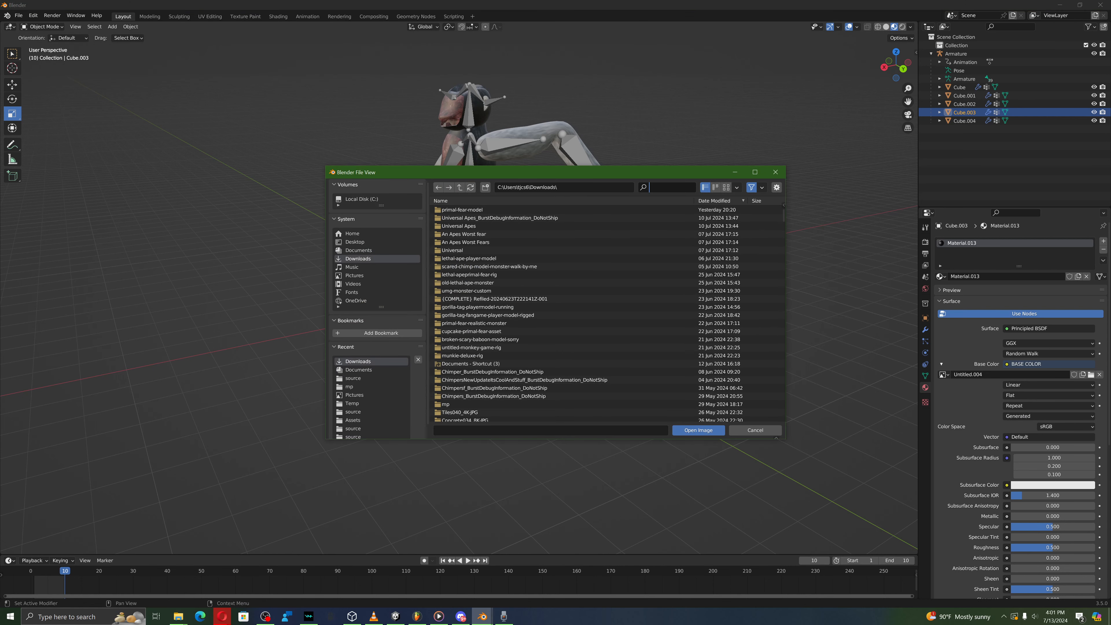
type("cree")
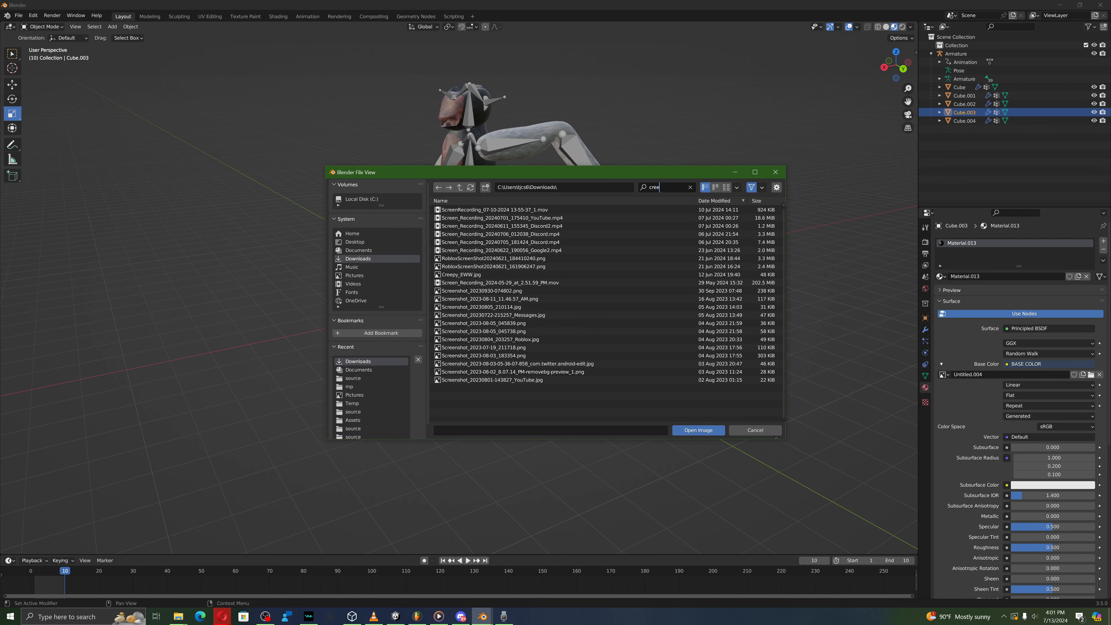
double_click(464, 275)
Step: Select the arms object Cube.002 and set Material.012's base color to an Image Texture with a new blank image
left_click(596, 174)
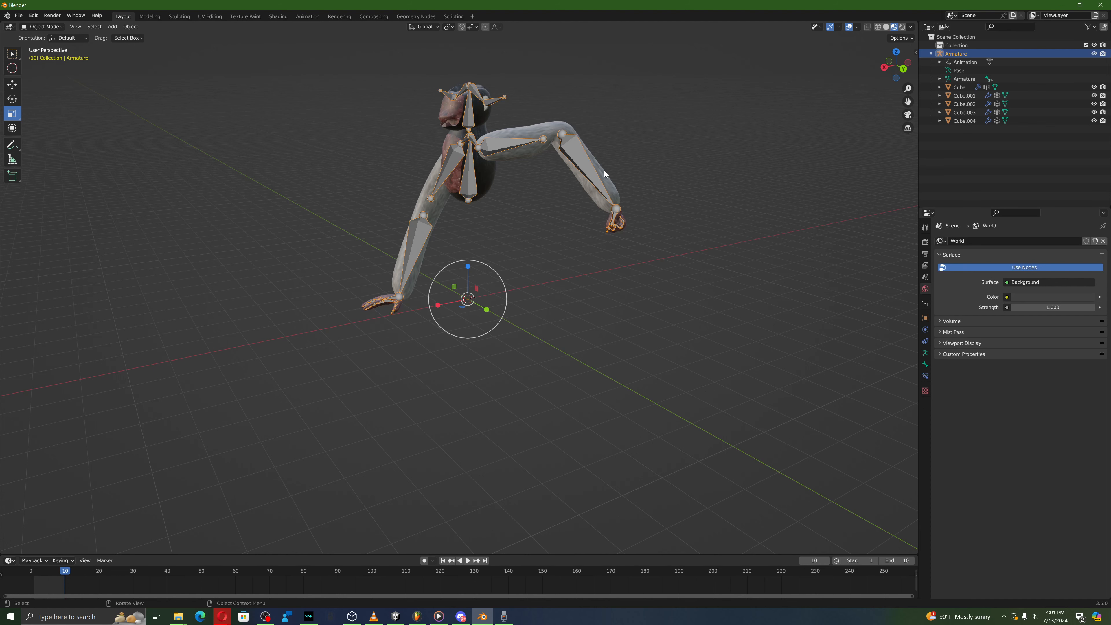
left_click(605, 174)
left_click(1009, 364)
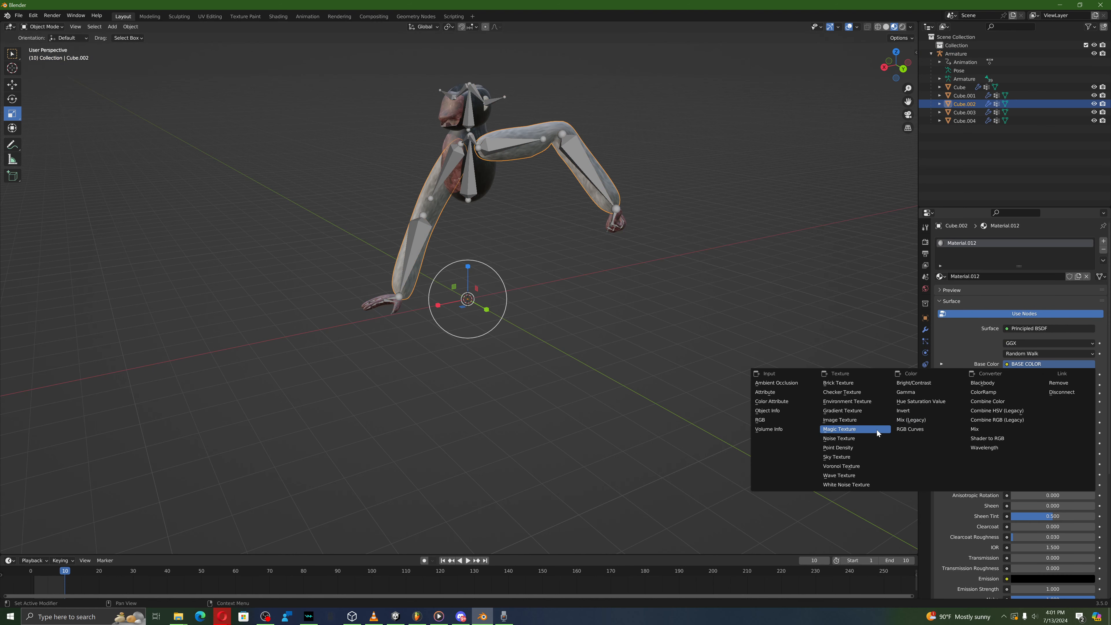
left_click(874, 422)
left_click(1092, 375)
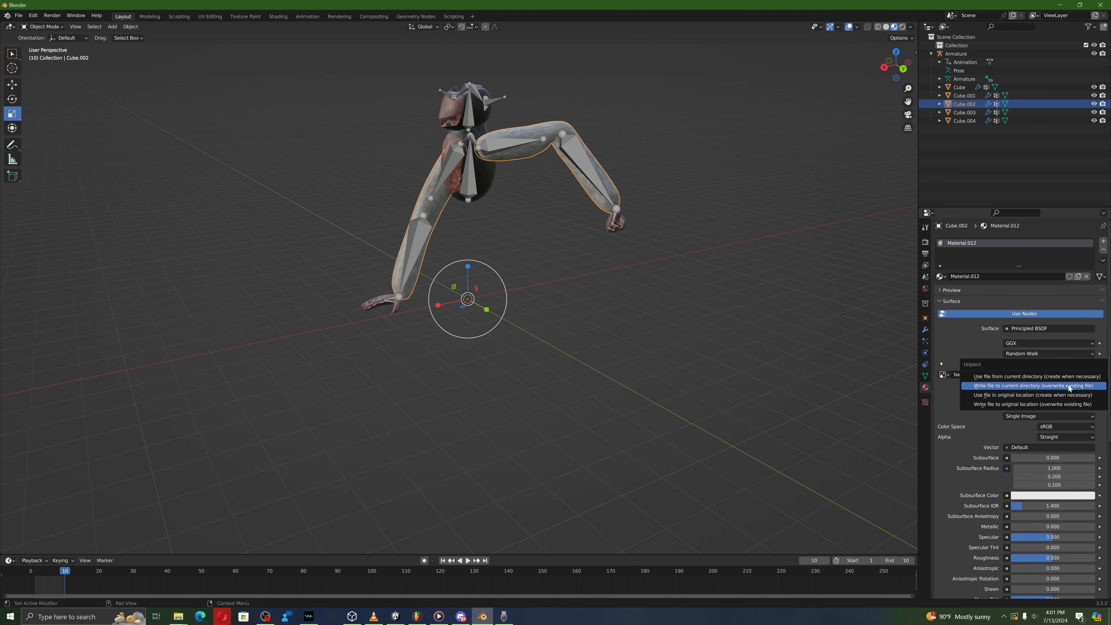
left_click(1068, 385)
left_click(1084, 374)
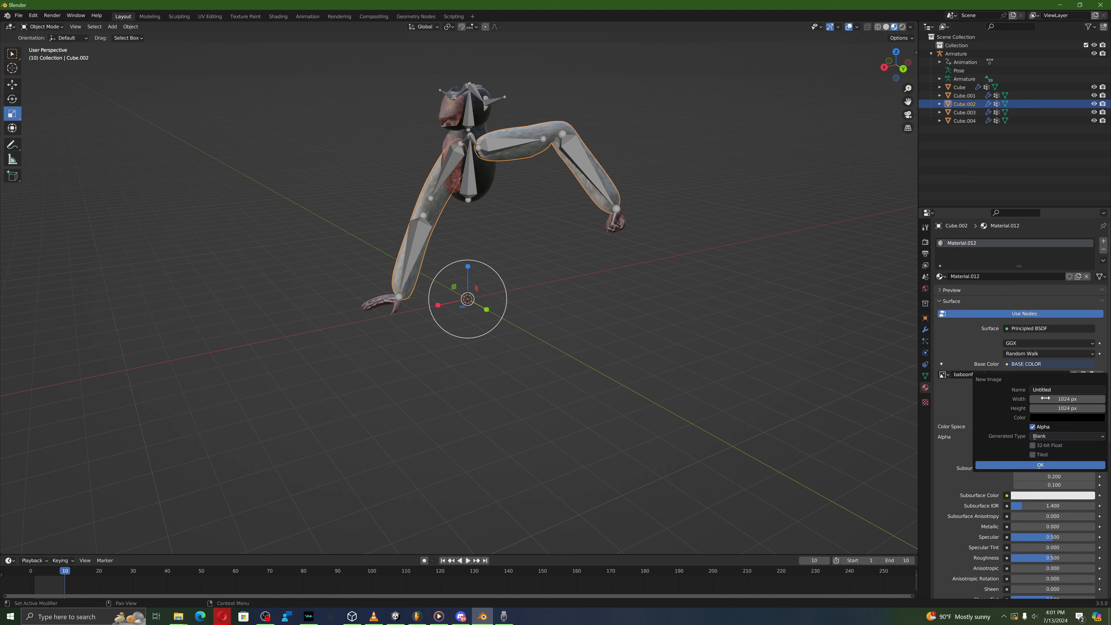
left_click(1036, 464)
Step: Load the depositphotos black polar fox fur image from Downloads as the base color image of the arms' Material.012
left_click(1091, 375)
left_click(375, 267)
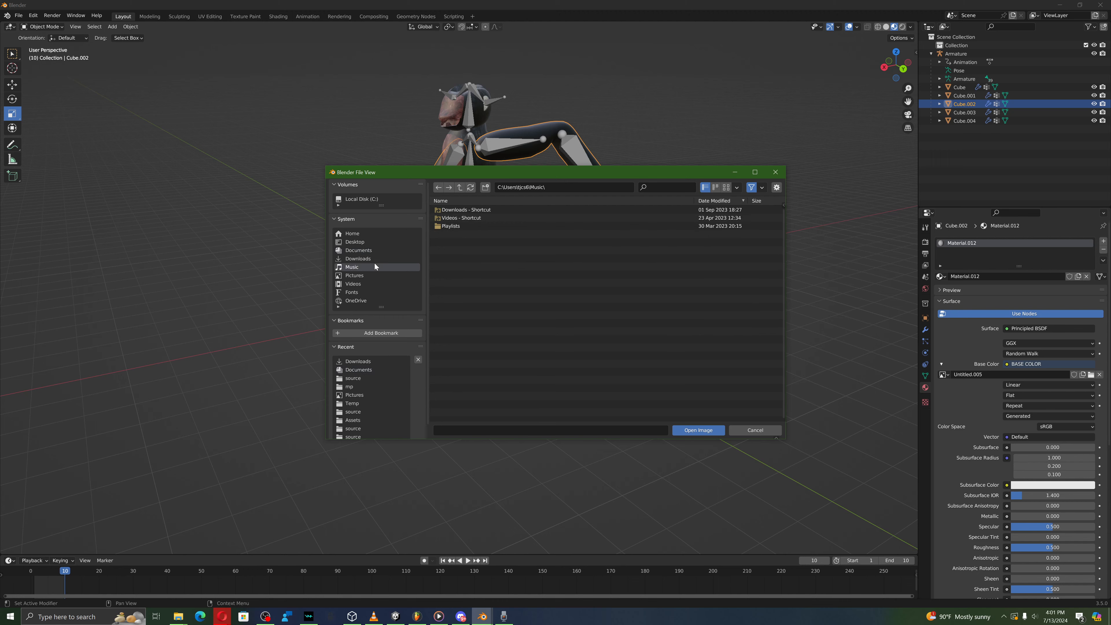
left_click(358, 258)
scroll(504, 325, "down", 8)
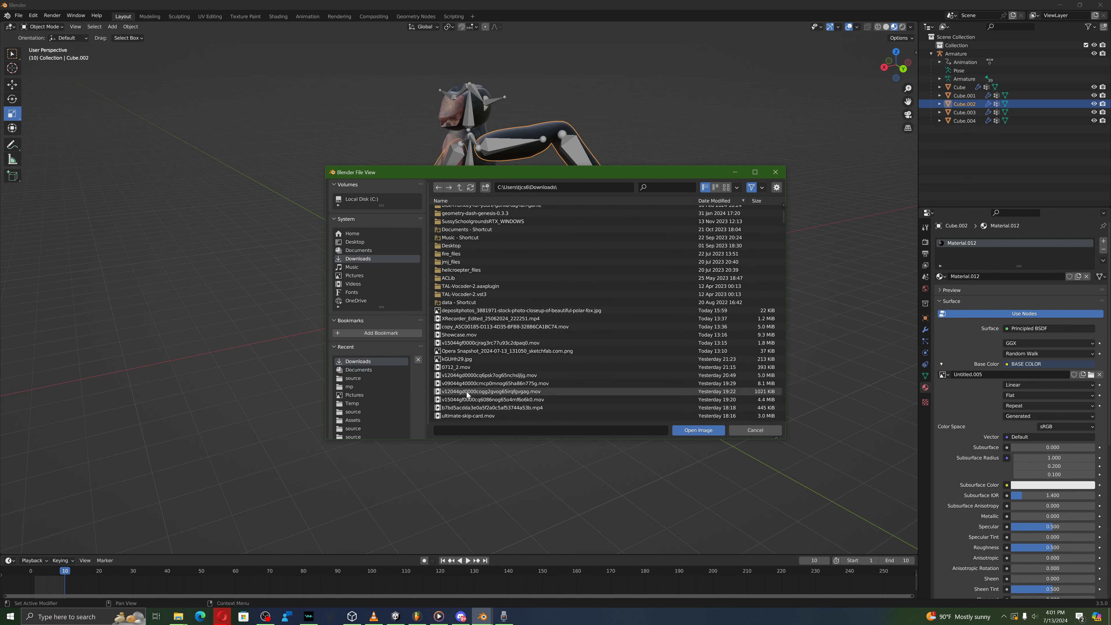
double_click(471, 312)
middle_click_drag(615, 296, 601, 402)
scroll(602, 406, "up", 3)
left_click(525, 127)
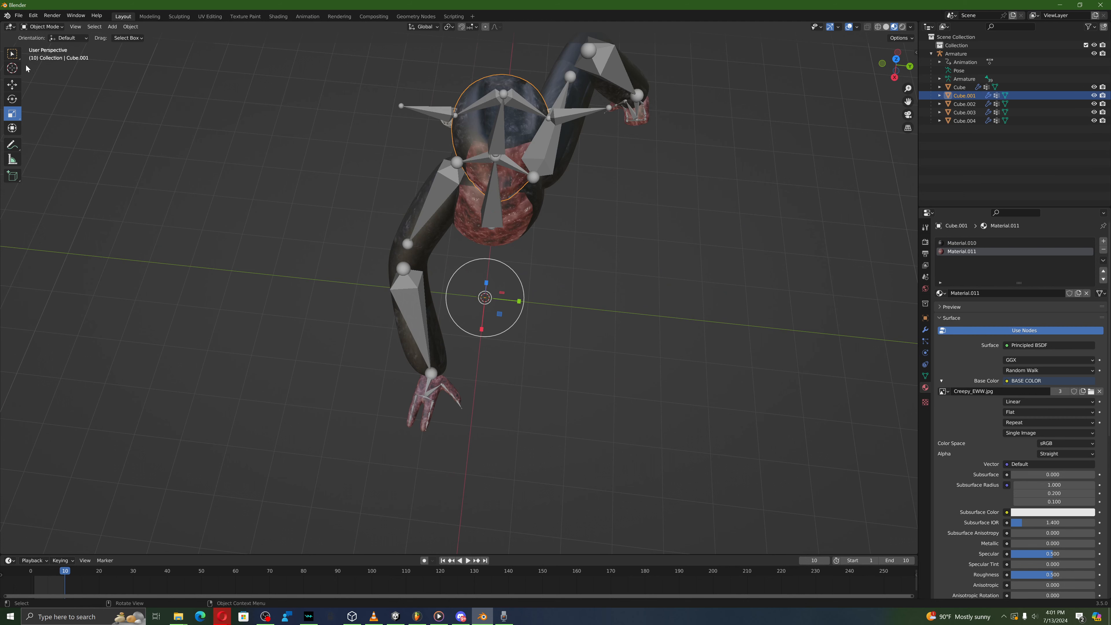
left_click(43, 26)
left_click(42, 46)
scroll(475, 264, "up", 8)
middle_click_drag(475, 264, 447, 232)
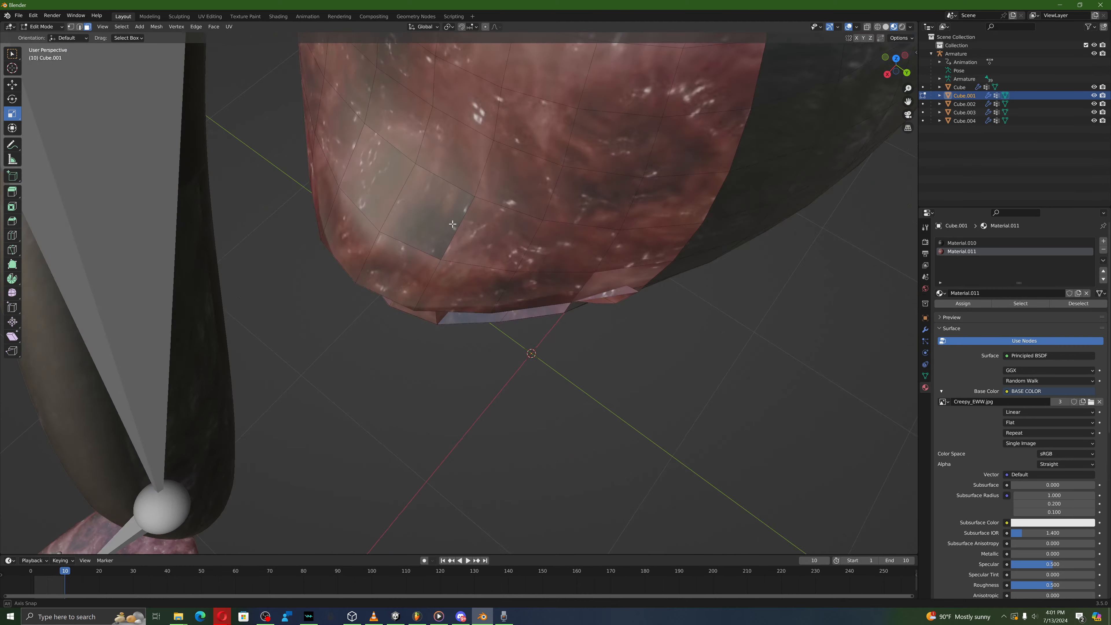
scroll(481, 219, "down", 8)
middle_click_drag(516, 204, 495, 181)
left_click(482, 168)
scroll(486, 207, "up", 1)
scroll(479, 211, "up", 1)
left_click(535, 150, "ctrl")
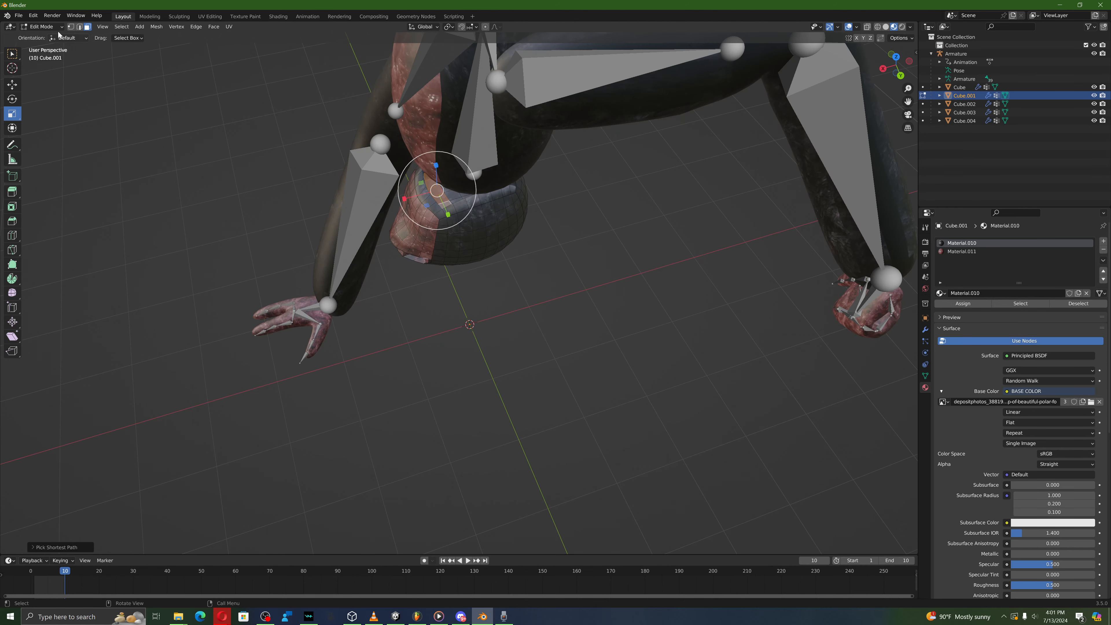
left_click(48, 27)
left_click(45, 37)
scroll(274, 181, "down", 5)
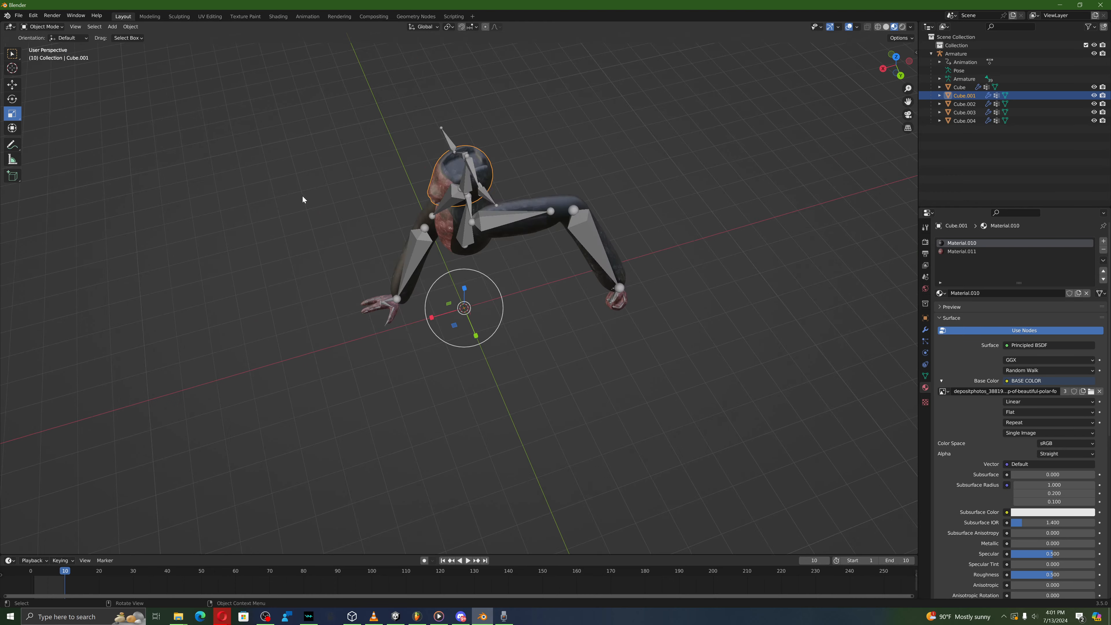
Step: Move the body object Cube sideways in the negative Y direction, clear of the head and armature
middle_click_drag(302, 195, 214, 133)
left_click(496, 182)
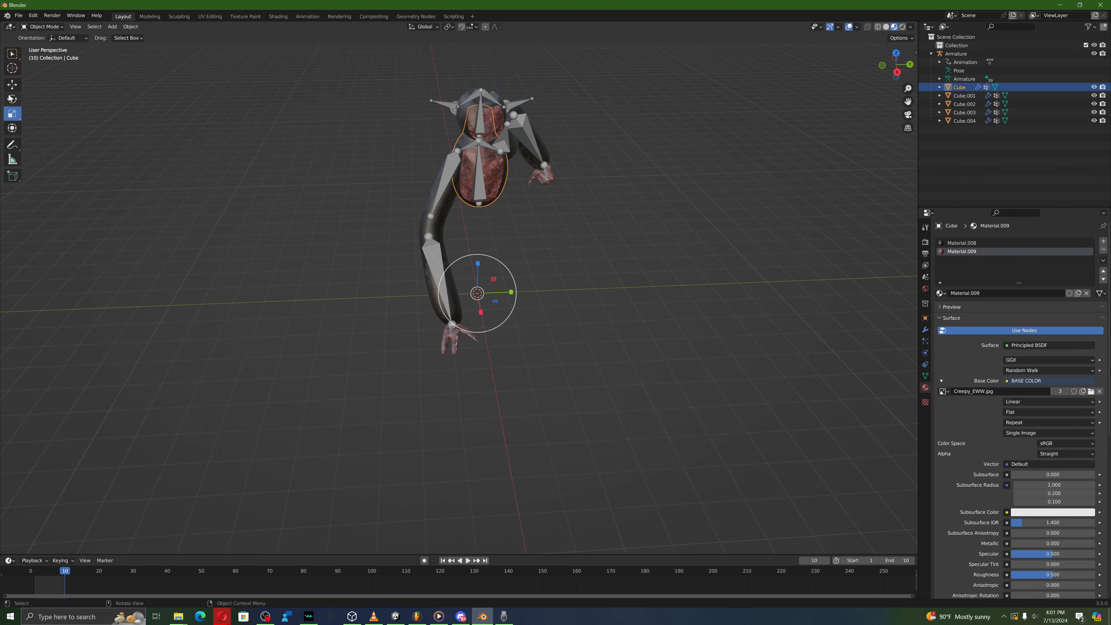
left_click(12, 85)
left_click_drag(521, 292, 342, 322)
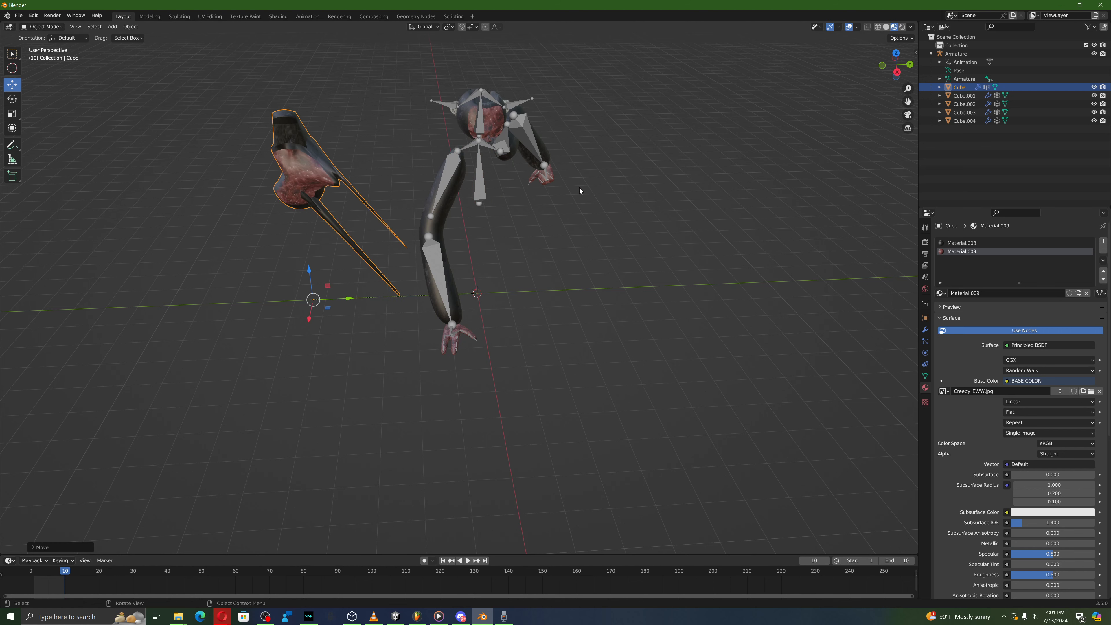
Step: Enter Edit Mode on the head Cube.001 and select connected strips of faces outlining the area on its underside
left_click(466, 119)
left_click(24, 35)
left_click(27, 27)
left_click(35, 46)
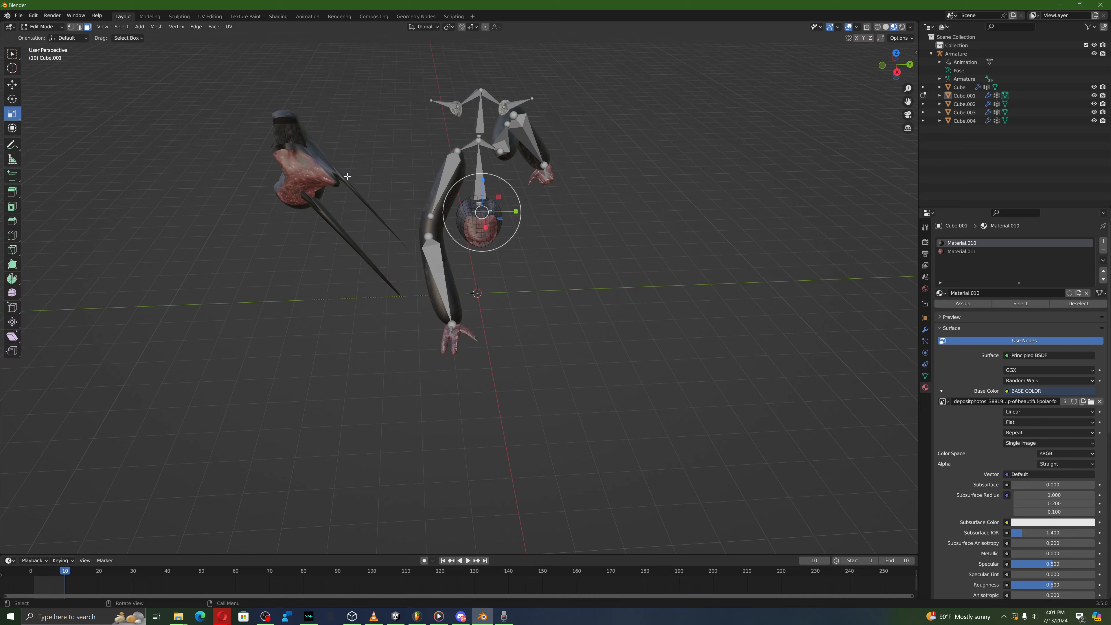
scroll(392, 216, "up", 3)
middle_click_drag(453, 245, 496, 310)
scroll(472, 320, "up", 6)
left_click(703, 243, "ctrl")
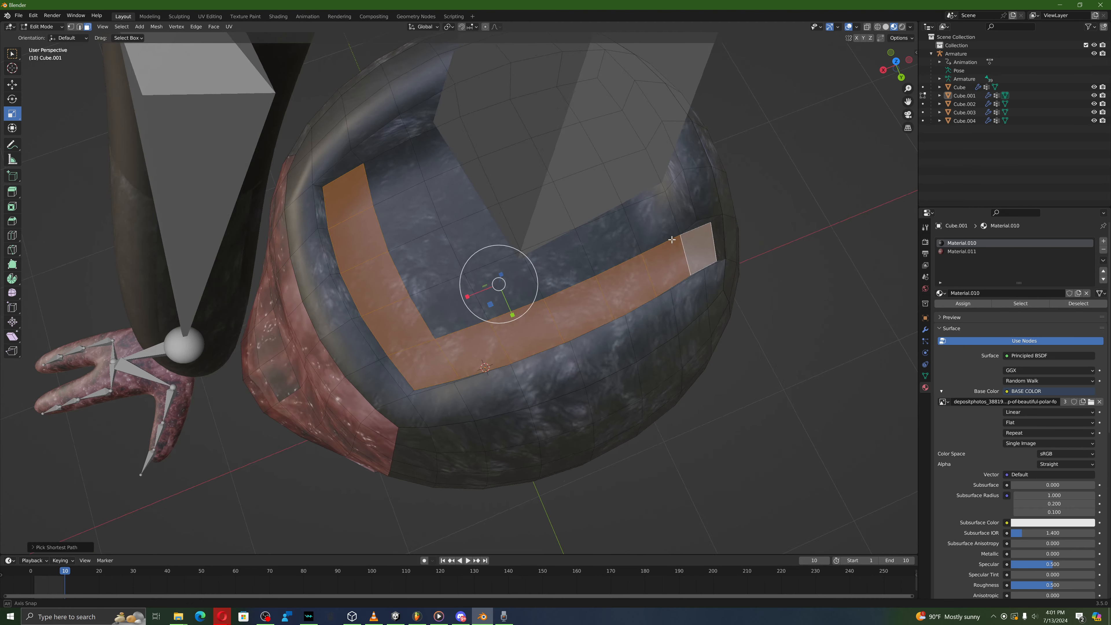
middle_click_drag(683, 228, 559, 216)
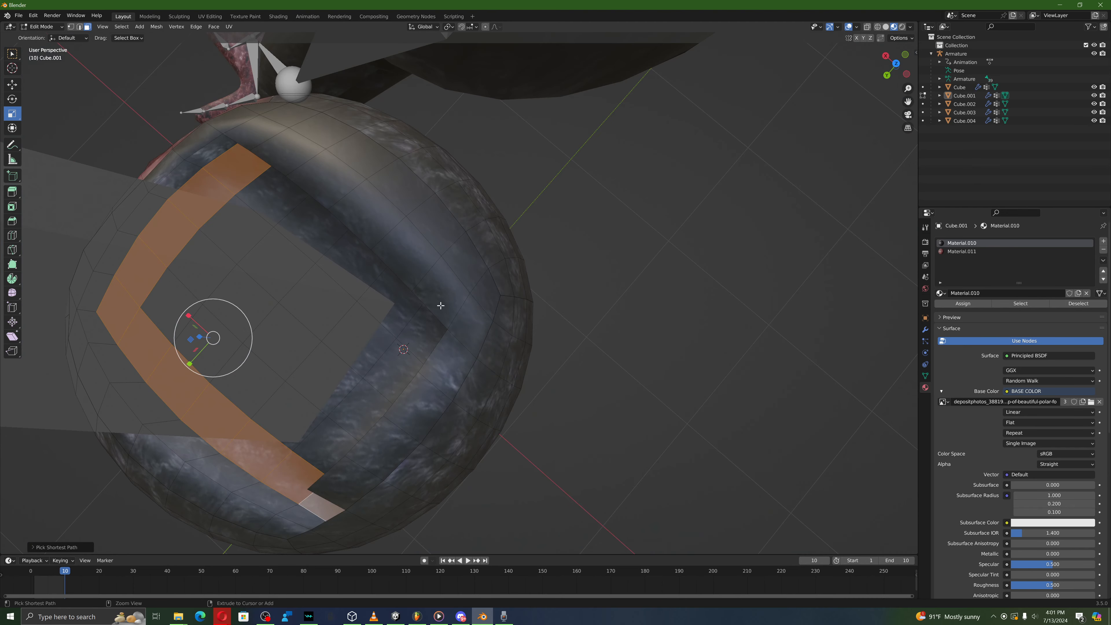
left_click(476, 304, "ctrl")
middle_click_drag(481, 296, 579, 263)
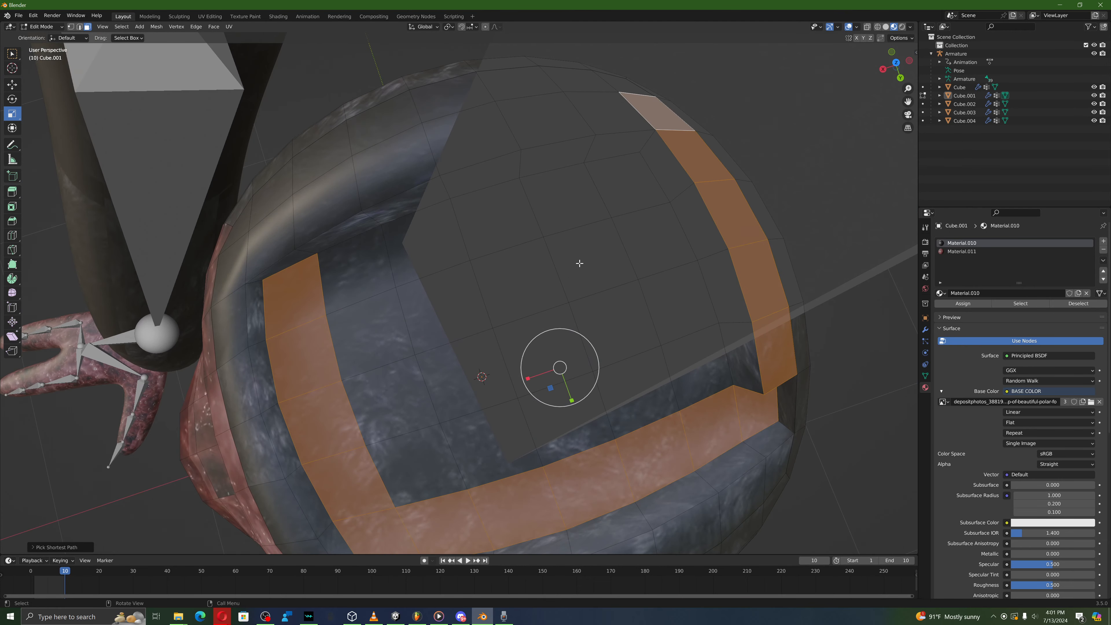
Step: Select the remaining faces inside the outlined area on the head's underside and make Material.011 the active material slot
left_click(645, 201, "ctrl")
left_click(337, 262, "ctrl")
left_click(446, 482, "ctrl")
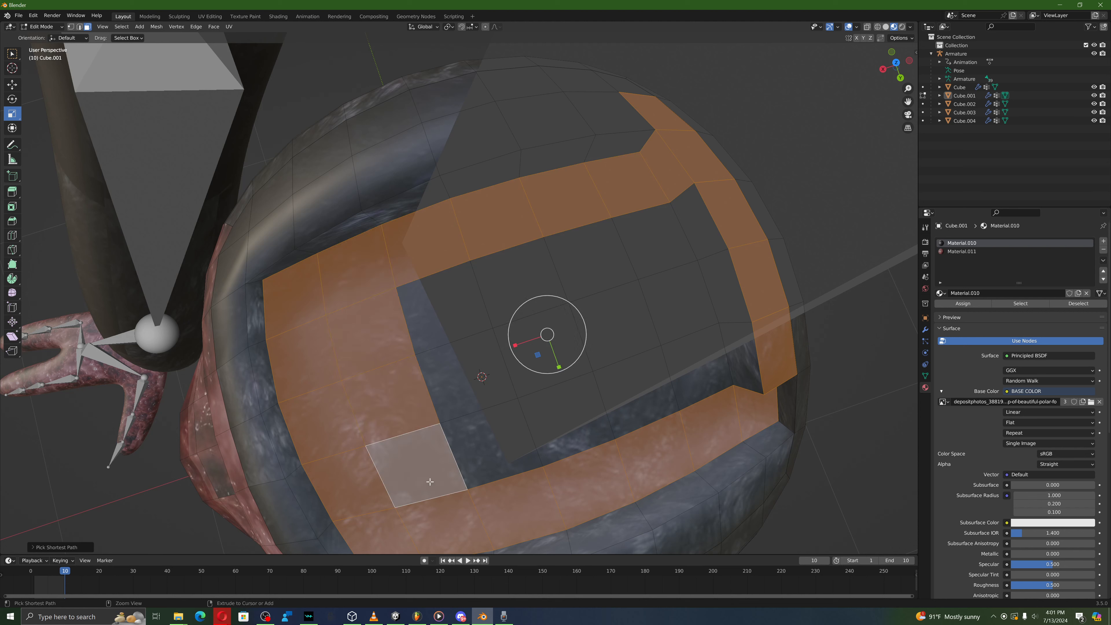
left_click(688, 375, "ctrl")
left_click(649, 254, "ctrl")
left_click(504, 289, "ctrl")
left_click(474, 428, "ctrl")
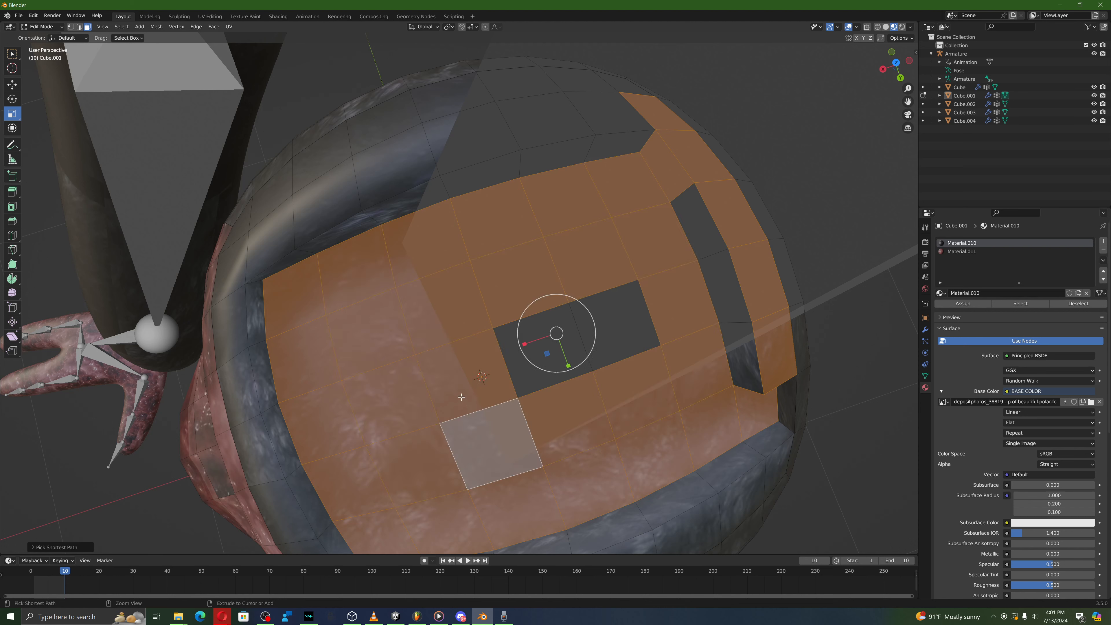
left_click(610, 342, "ctrl")
left_click(962, 251)
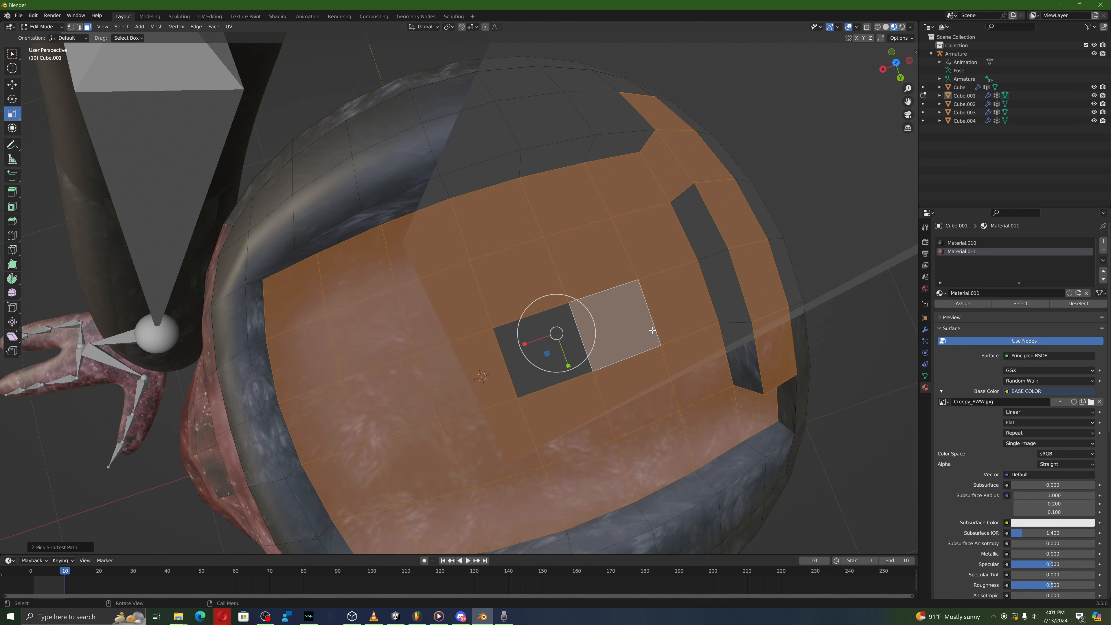
left_click(532, 365, "ctrl")
left_click(698, 209, "ctrl")
left_click(740, 350, "ctrl")
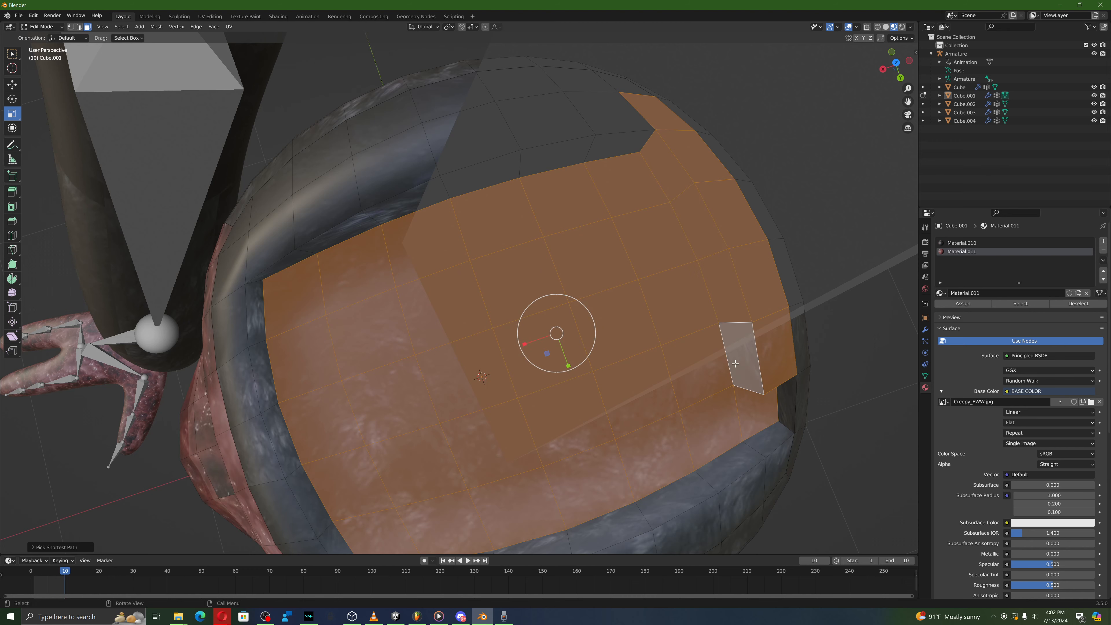
Step: Extend the underside selection with the bordering faces around its rim and assign Material.011 to all selected faces
middle_click_drag(739, 350, 519, 306)
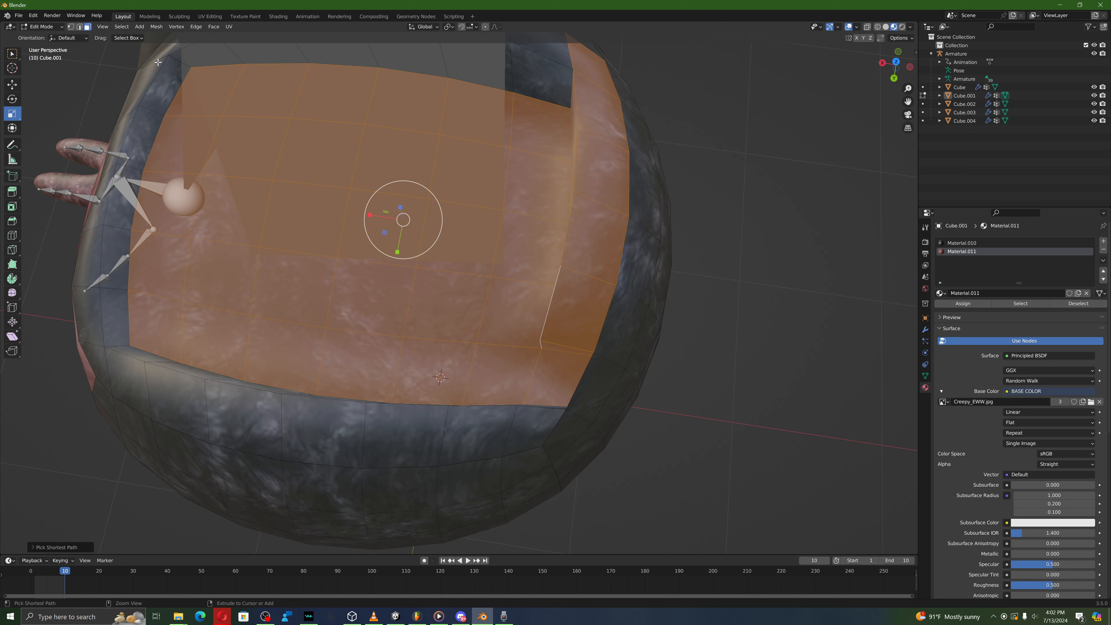
left_click(160, 74, "ctrl")
left_click(115, 308, "ctrl")
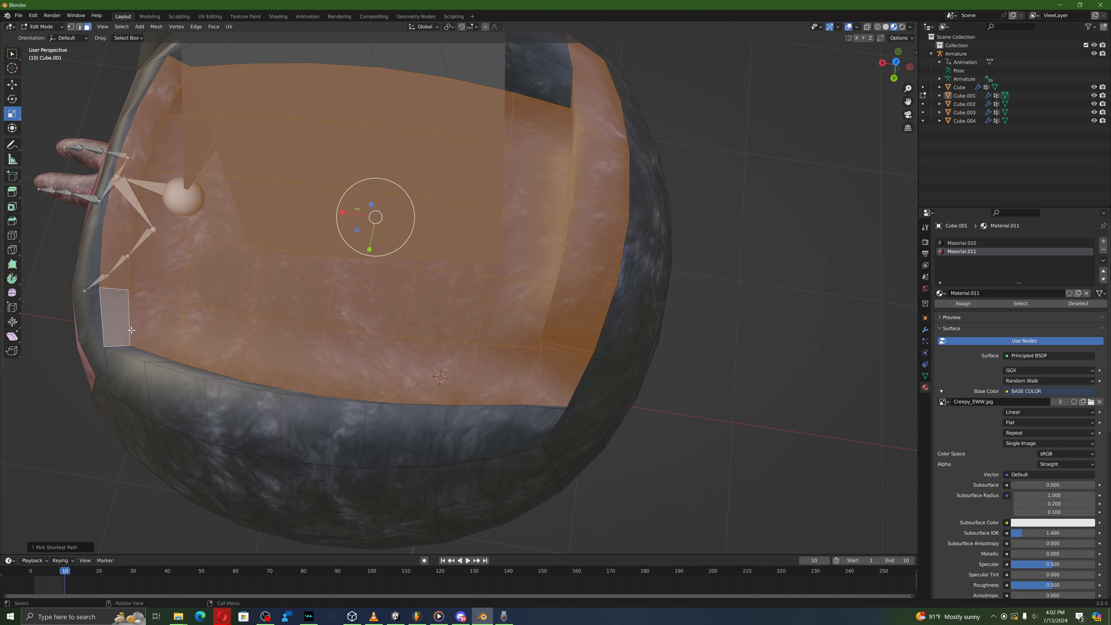
left_click(127, 357, "ctrl")
middle_click_drag(127, 357, 464, 366)
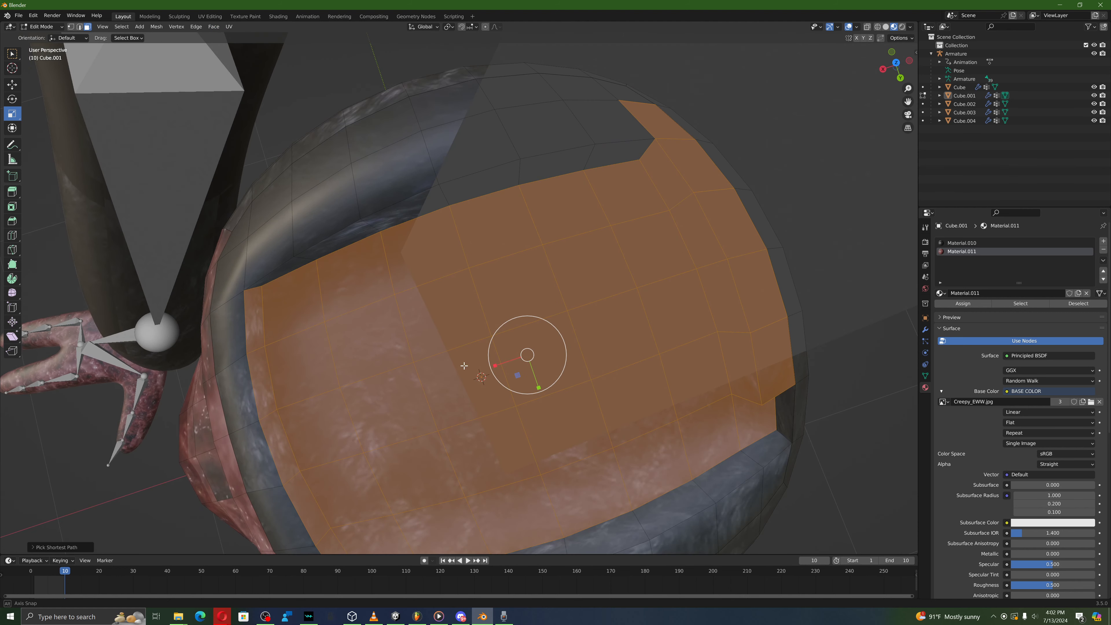
left_click(766, 437, "ctrl")
left_click(783, 415, "ctrl")
left_click(624, 154, "ctrl")
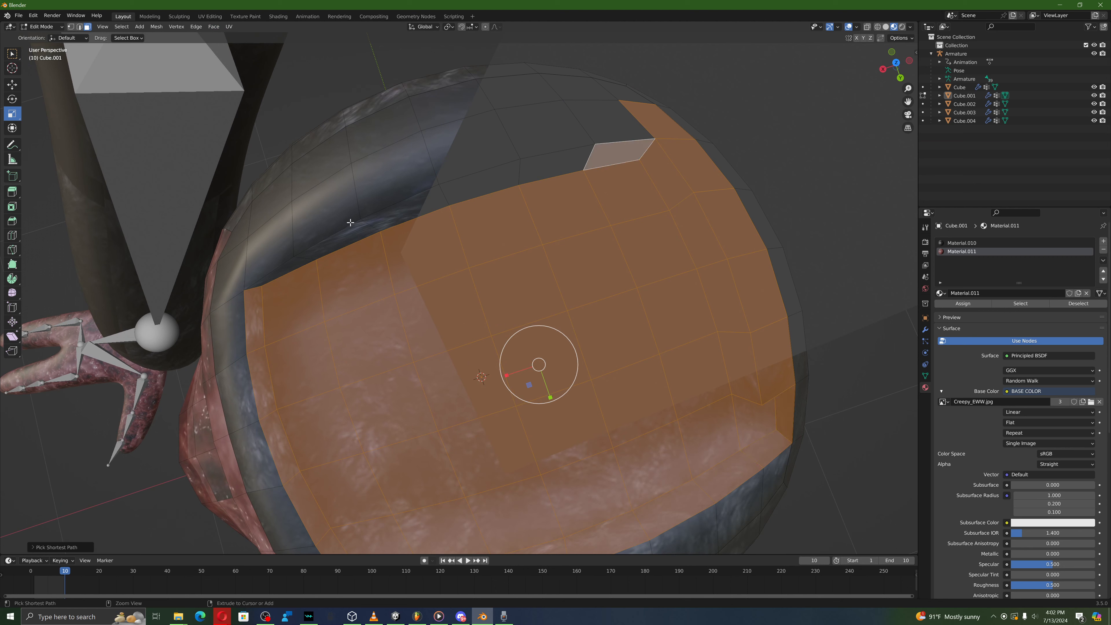
left_click(271, 277, "ctrl")
left_click(952, 306)
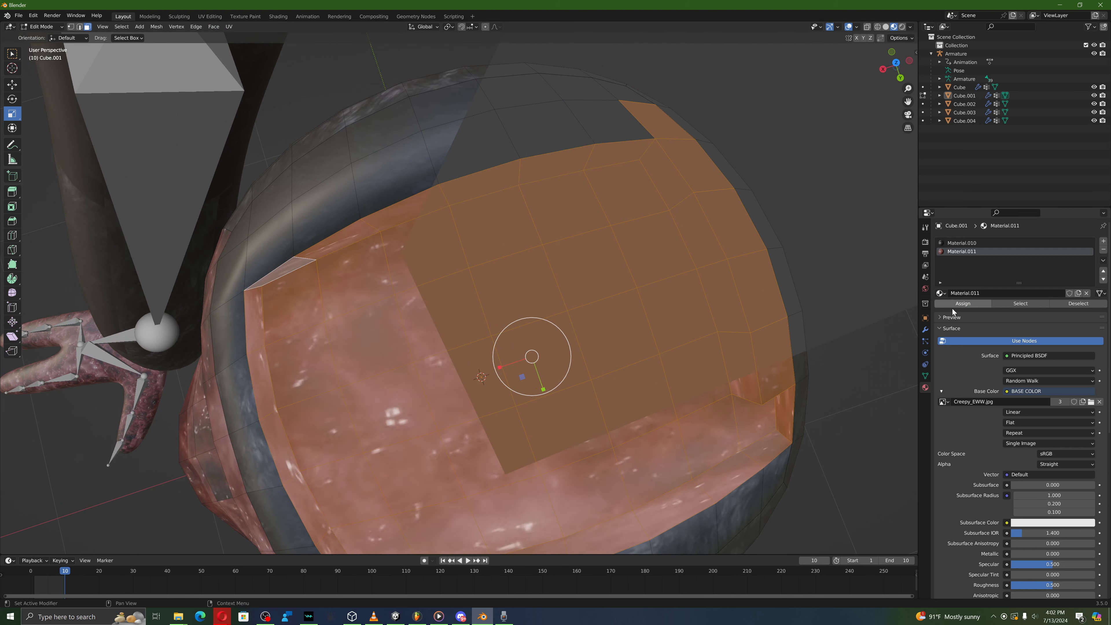
Step: Return the head to Object Mode and play the rig's animation, stopping it at frame 3
scroll(836, 338, "down", 3)
middle_click_drag(837, 338, 875, 323)
scroll(596, 213, "down", 10)
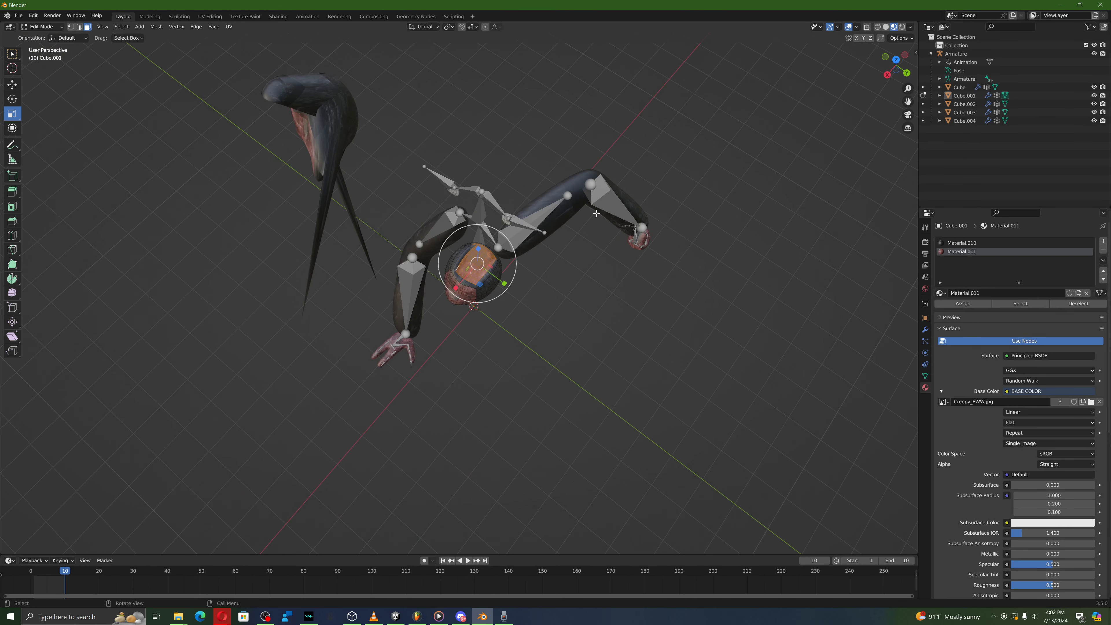
left_click(40, 26)
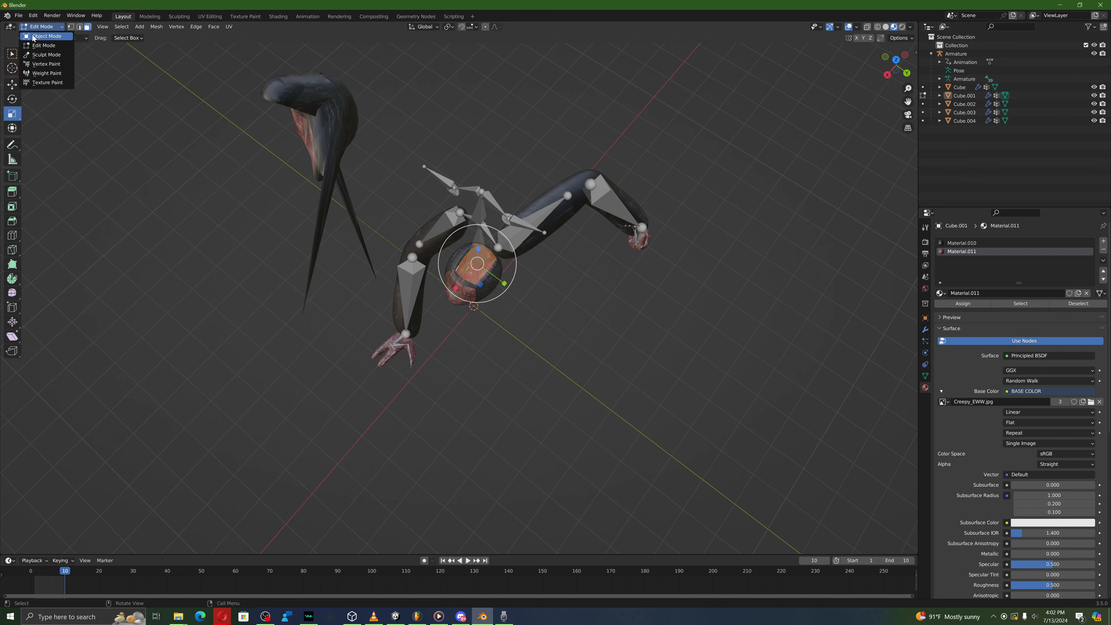
left_click(43, 34)
middle_click_drag(263, 209, 515, 483)
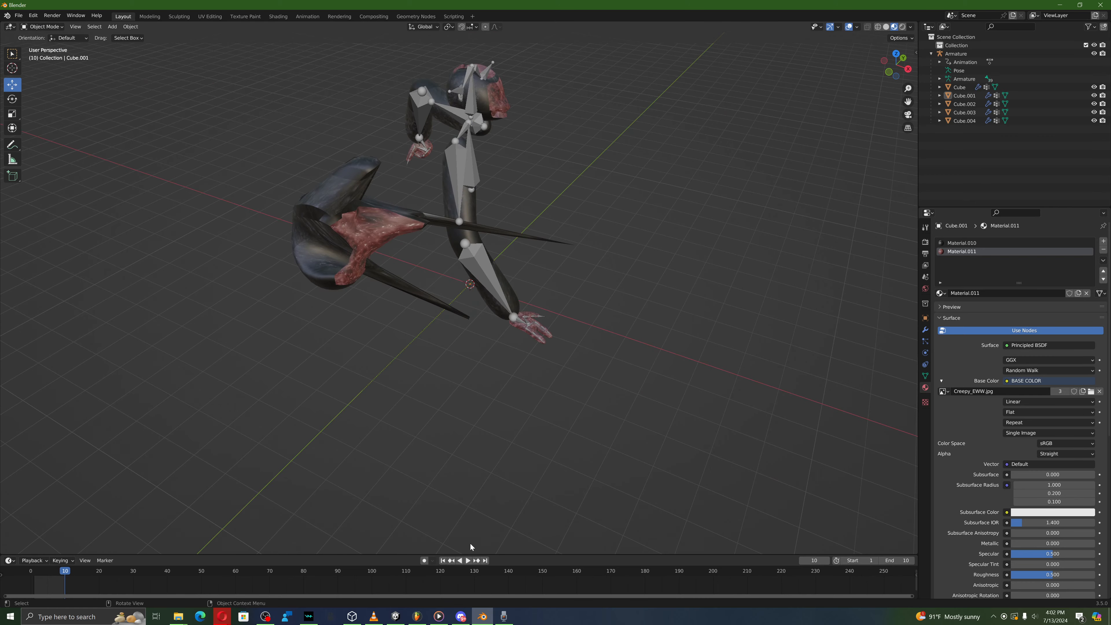
left_click(468, 560)
middle_click_drag(473, 553, 363, 451)
left_click(464, 560)
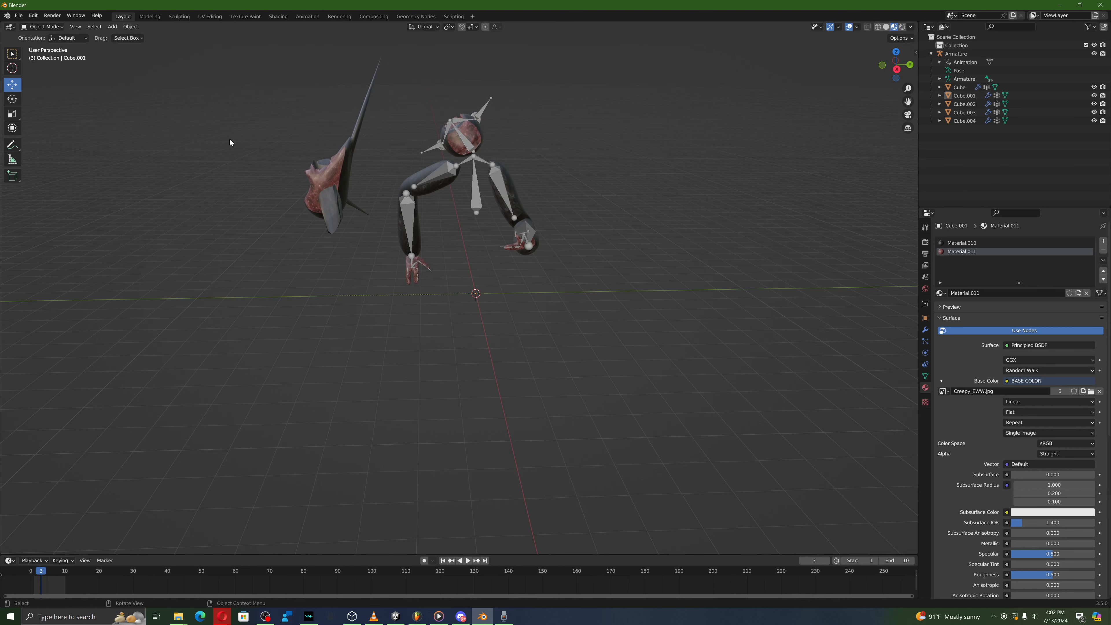
Step: Move the body object Cube about 5.4 m in the positive Y direction onto the armature and extend the selection through Cube.004
left_click(323, 179)
left_click_drag(349, 297, 483, 317)
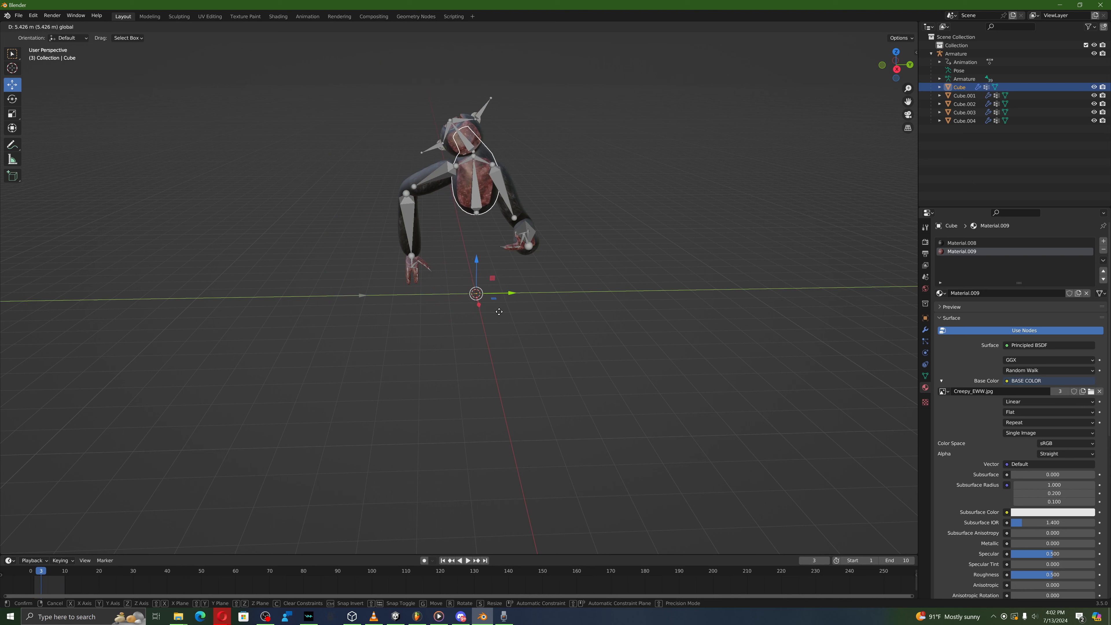
left_click(499, 311)
left_click(965, 121, "shift")
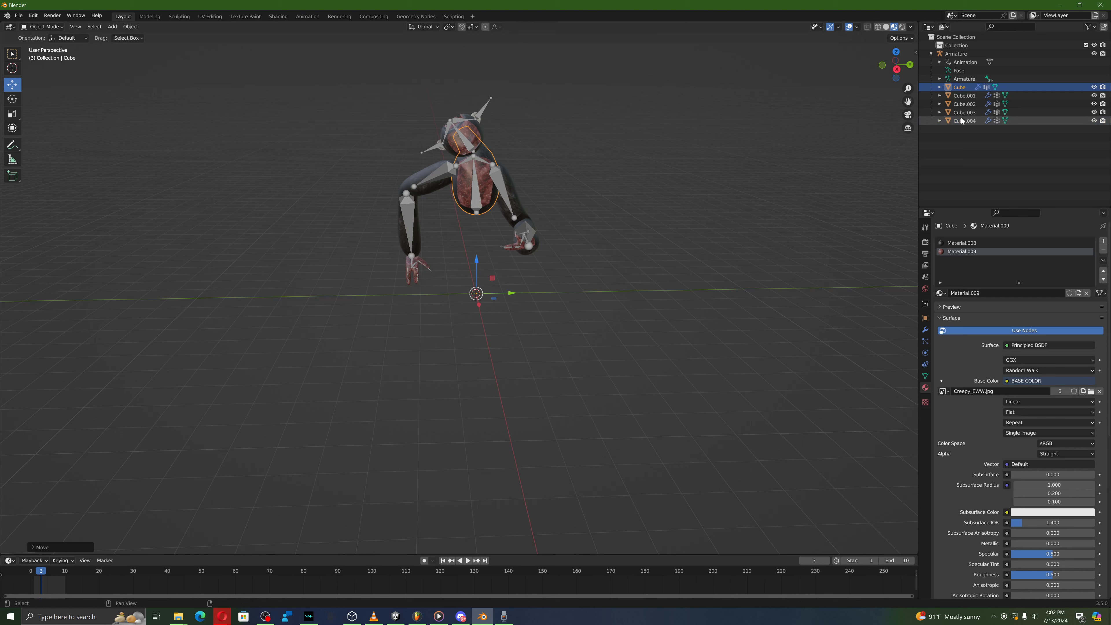
Step: Try to lower all five selected meshes along the Z axis, play the animation and undo the move
key("g")
key("z")
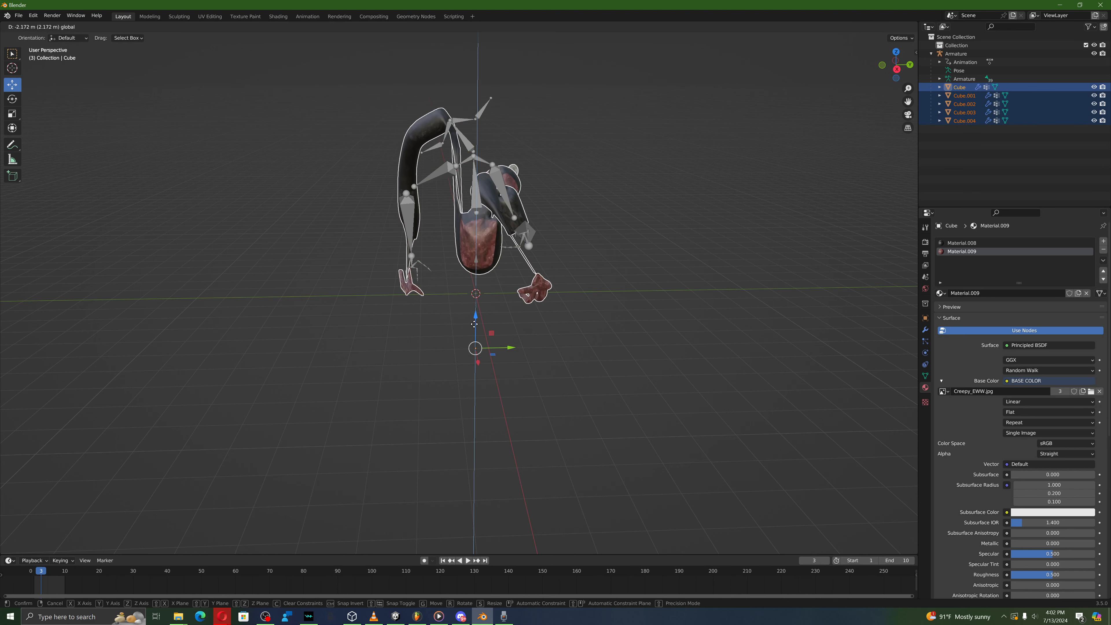
left_click(465, 445)
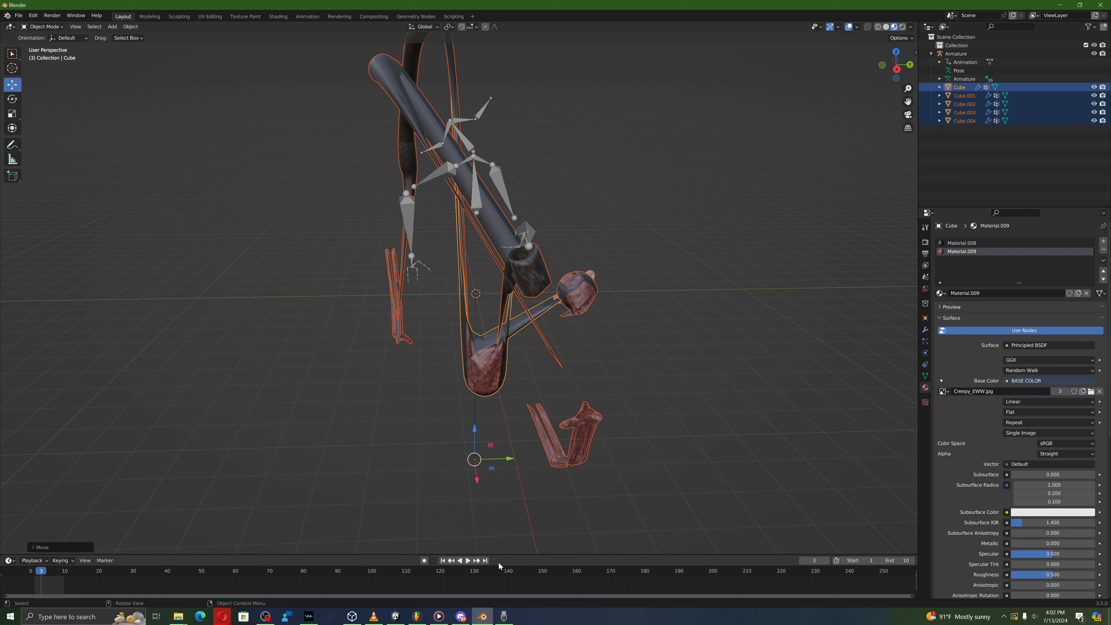
left_click(469, 561)
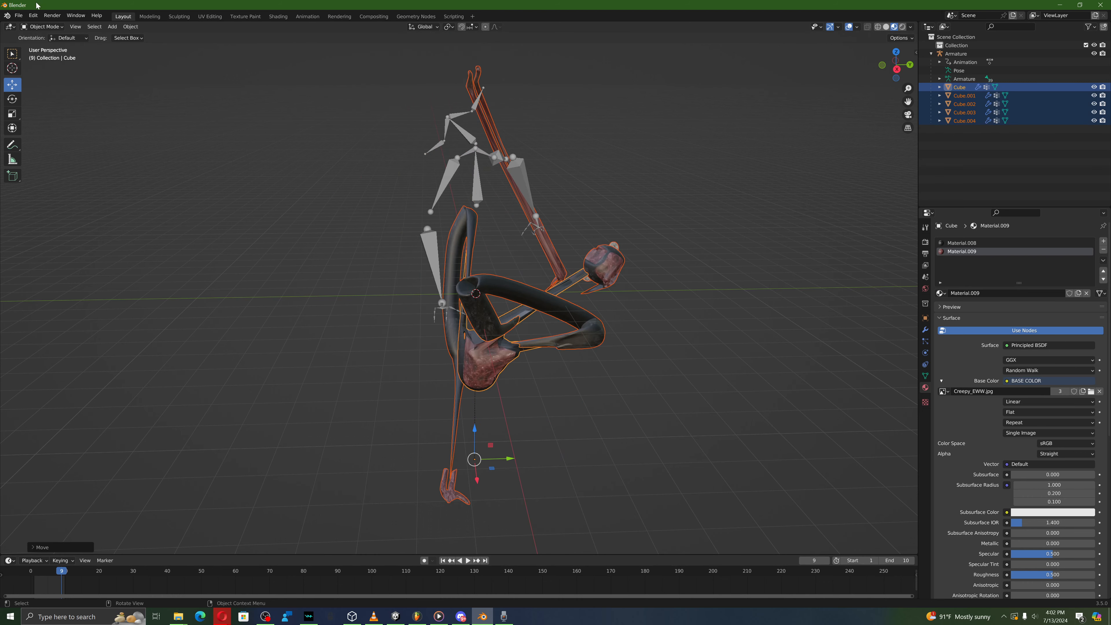
left_click(36, 15)
left_click(39, 25)
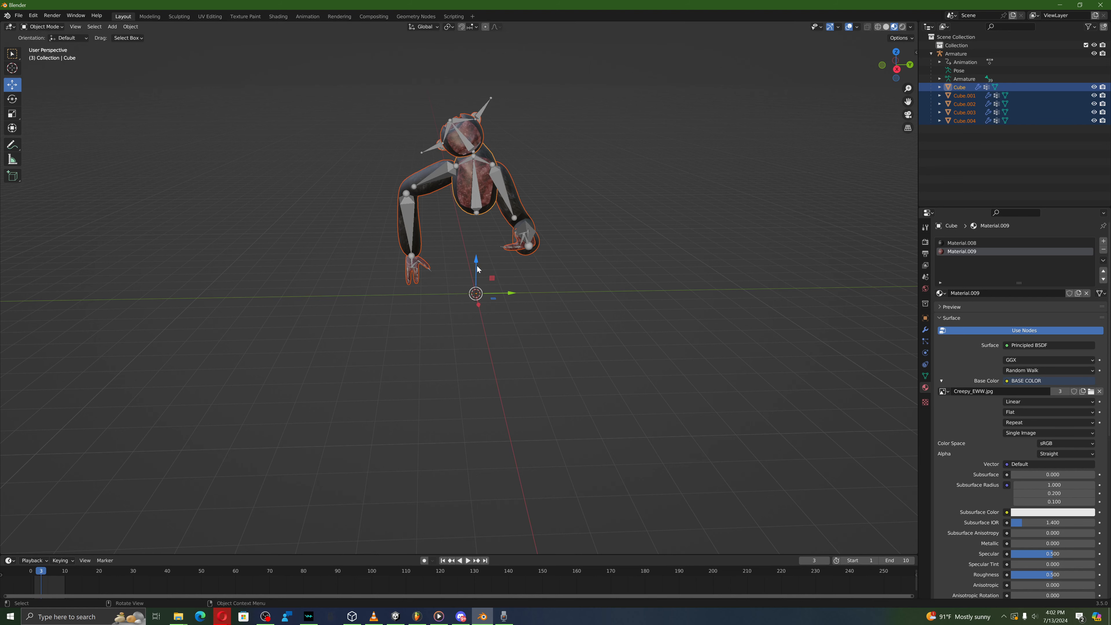
Step: Nudge the five selected meshes slightly along Z in two small moves and check their fit by playing the animation
left_click_drag(477, 266, 476, 264)
middle_click_drag(490, 268, 548, 258)
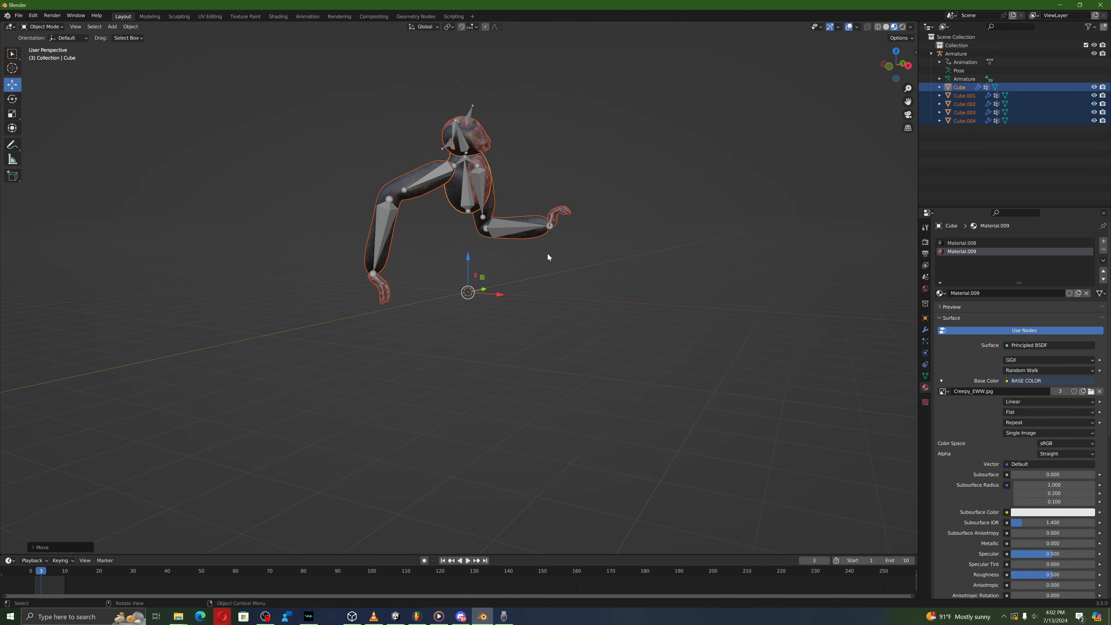
left_click_drag(469, 272, 468, 263)
middle_click_drag(479, 272, 498, 274)
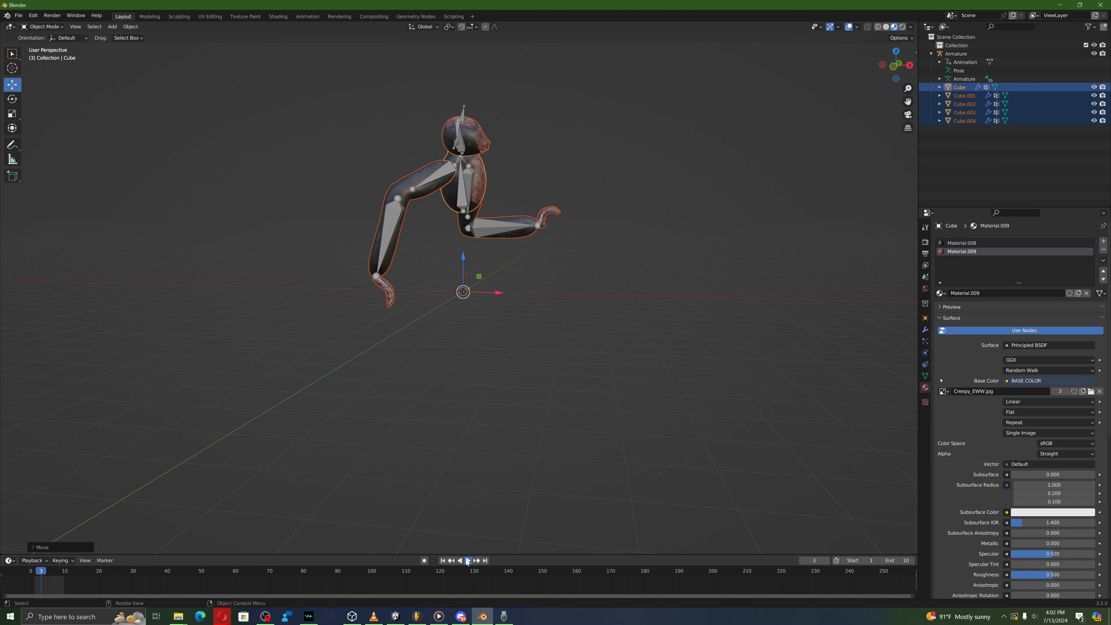
left_click(468, 561)
middle_click_drag(472, 510, 413, 511)
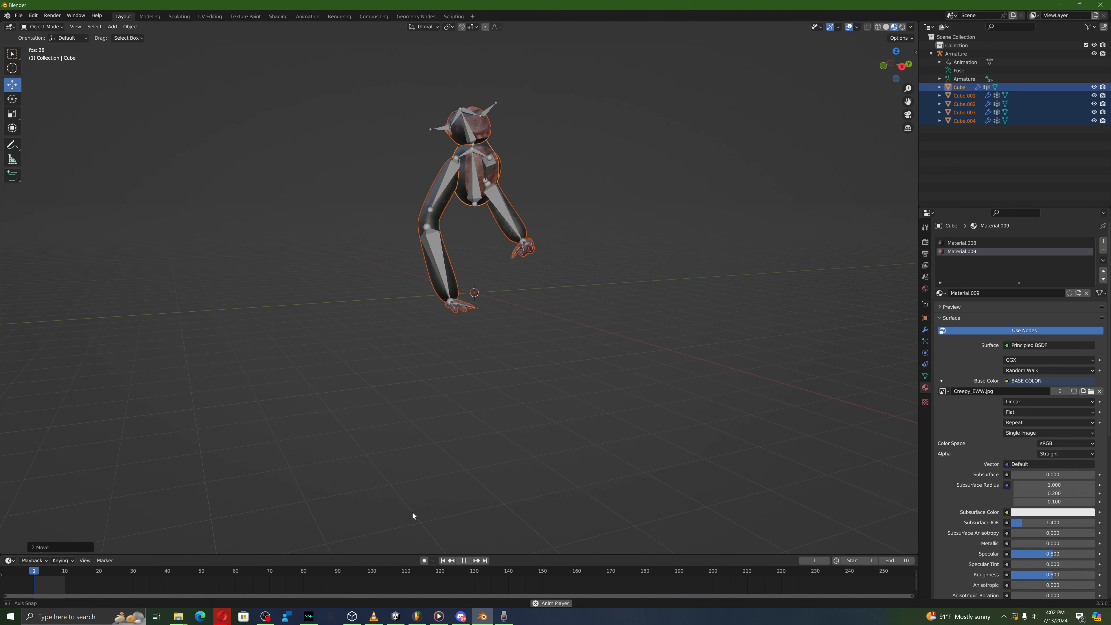
left_click(462, 561)
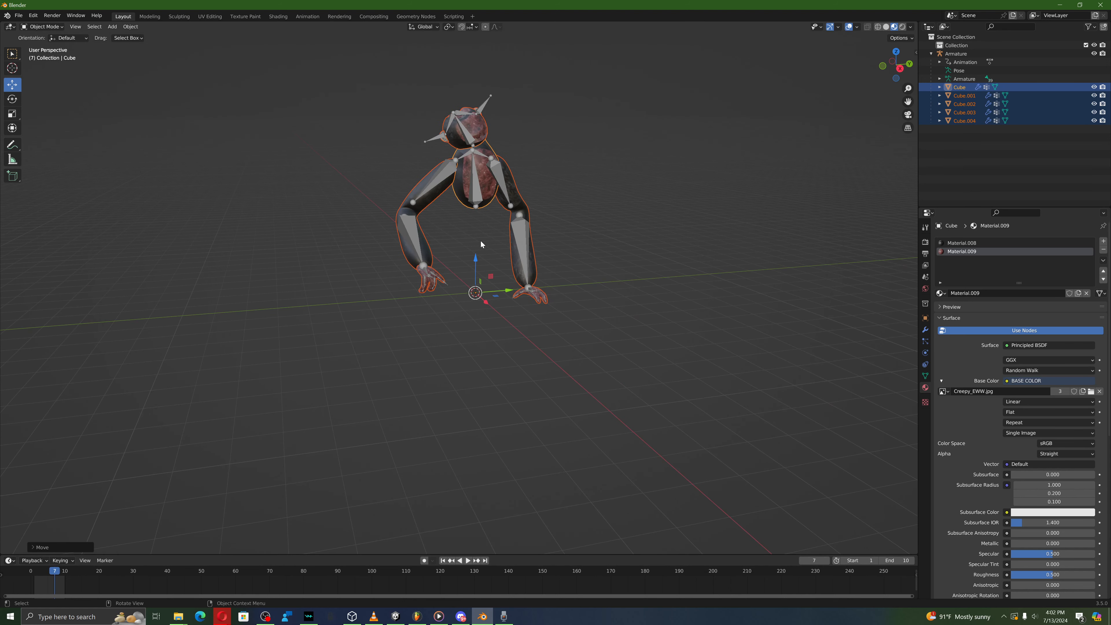
Step: Fine-tune the height of the five meshes on the armature with further small Z moves, replaying the animation in between
left_click_drag(475, 263, 475, 261)
left_click(468, 561)
middle_click_drag(456, 491, 437, 491)
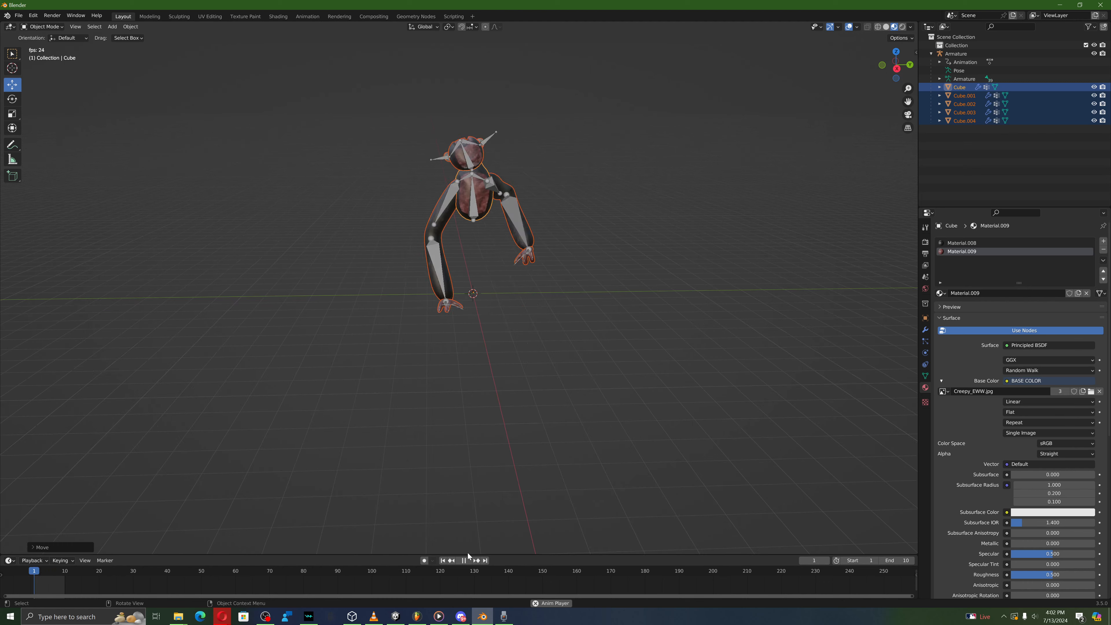
left_click(469, 562)
left_click_drag(478, 259, 509, 112)
right_click(508, 112)
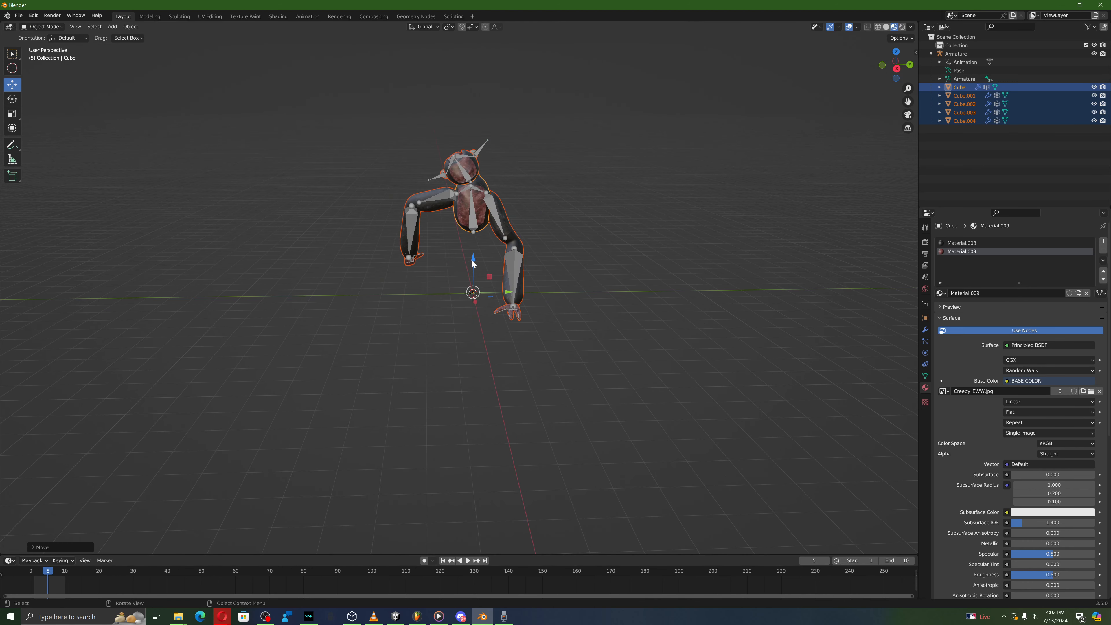
left_click_drag(472, 263, 469, 256)
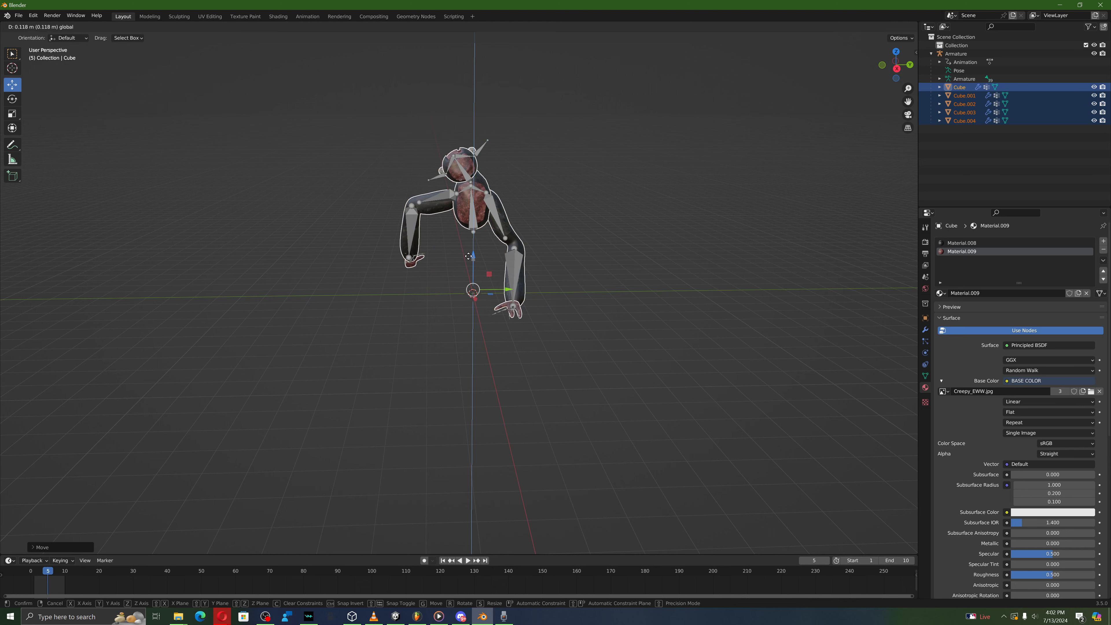
right_click(468, 256)
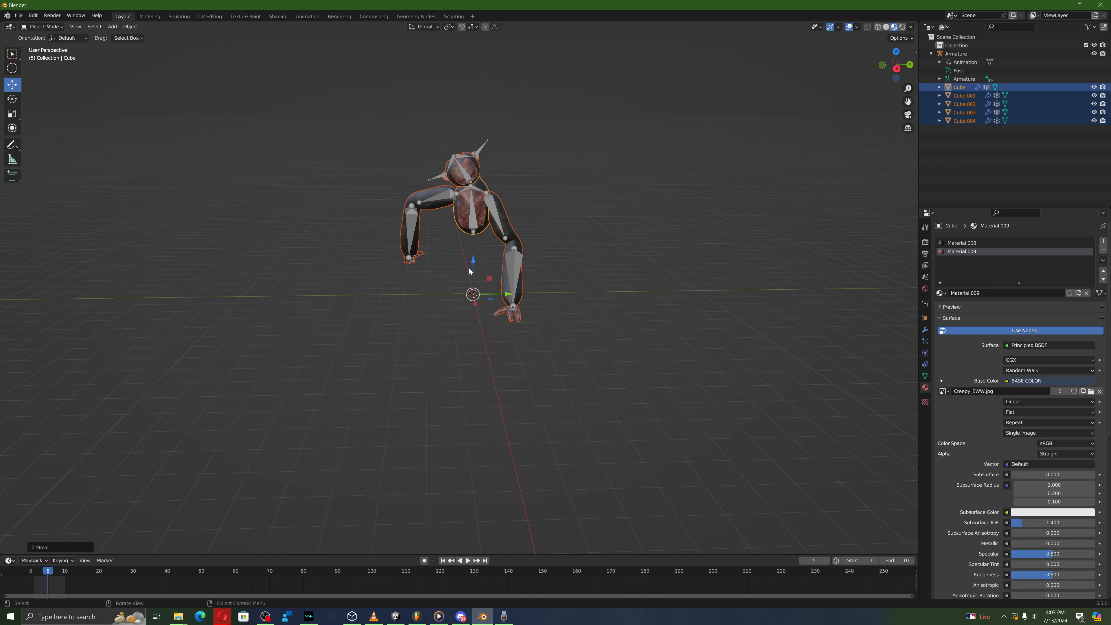
left_click_drag(473, 268, 473, 266)
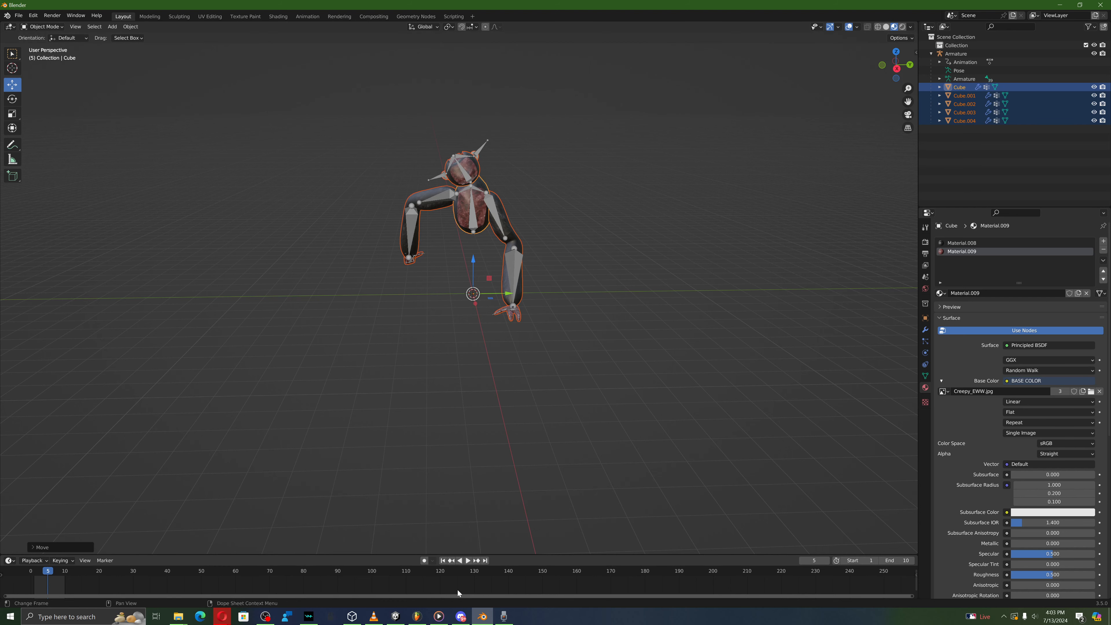
Step: Play the animation, deselect the meshes and examine the moving monkey from several angles
left_click(467, 562)
mouse_move(482, 447)
middle_mouse_down()
mouse_move(427, 437)
mouse_move(272, 444)
mouse_move(470, 444)
middle_mouse_up()
left_click(427, 437)
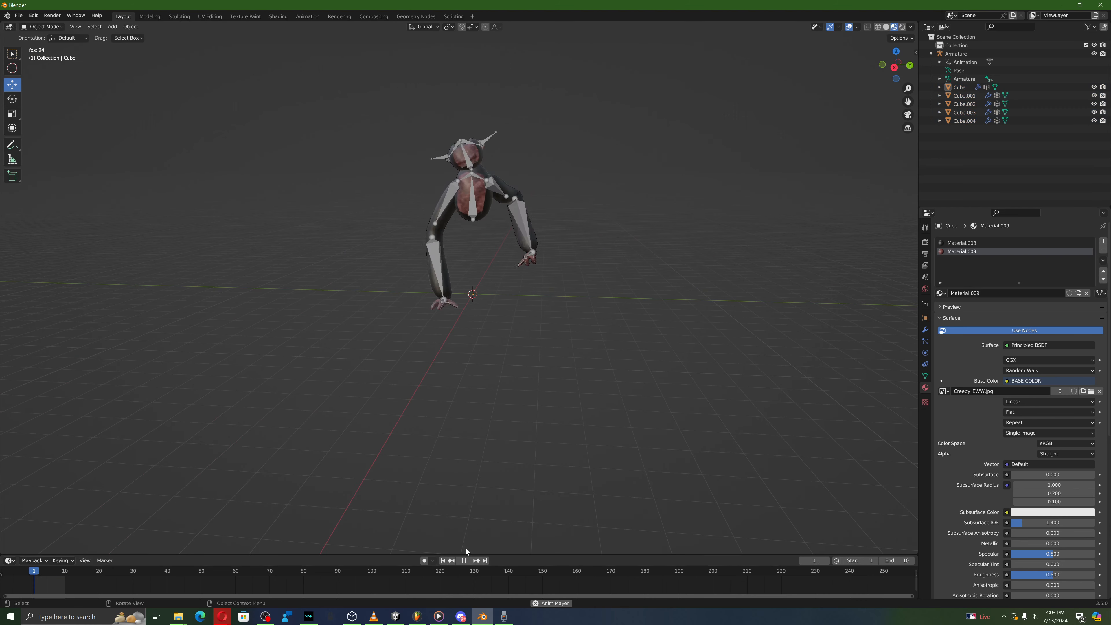
middle_click_drag(465, 547, 493, 502)
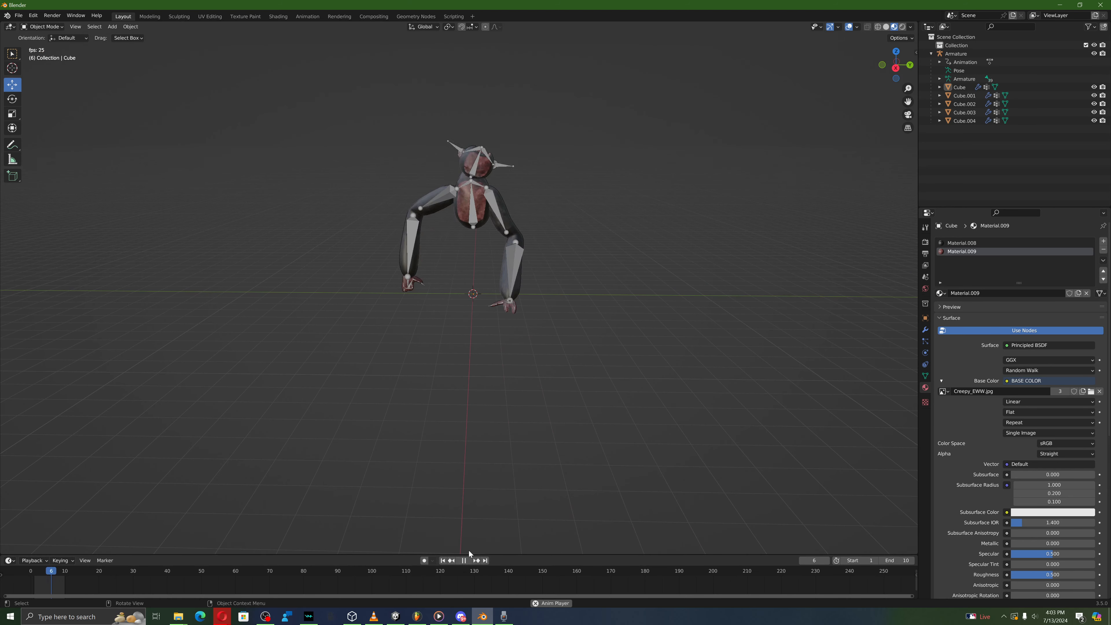
middle_click_drag(469, 551, 595, 455)
scroll(501, 503, "up", 5)
Step: Export the animated monkey as Creepy.fbx to the Downloads folder, with the forward axis set to X Forward
left_click(18, 15)
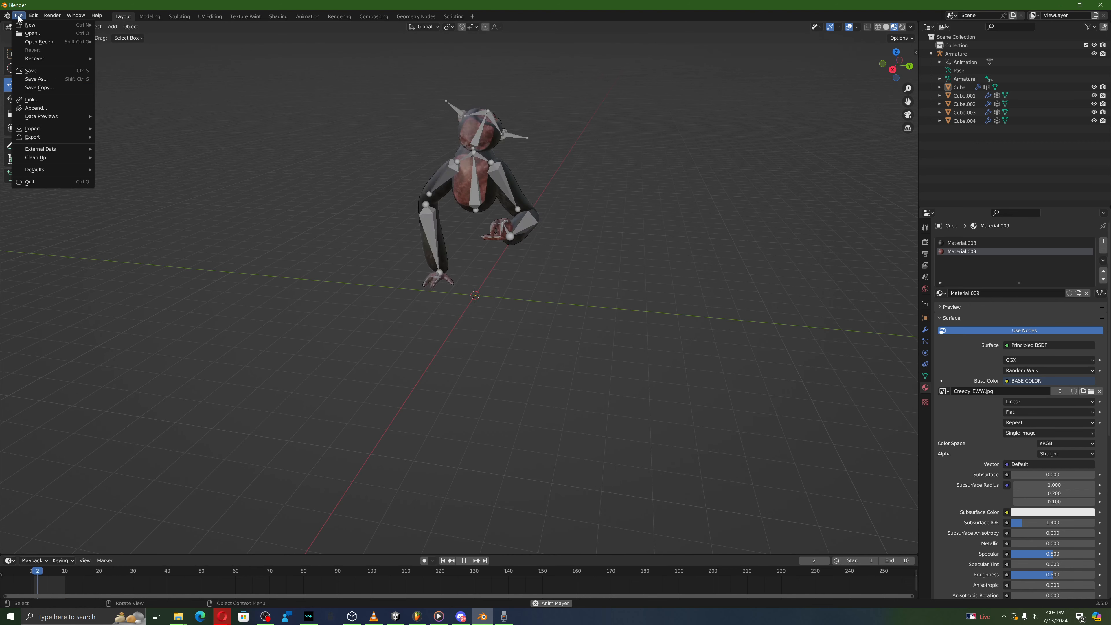
mouse_move(53, 137)
left_click(129, 215)
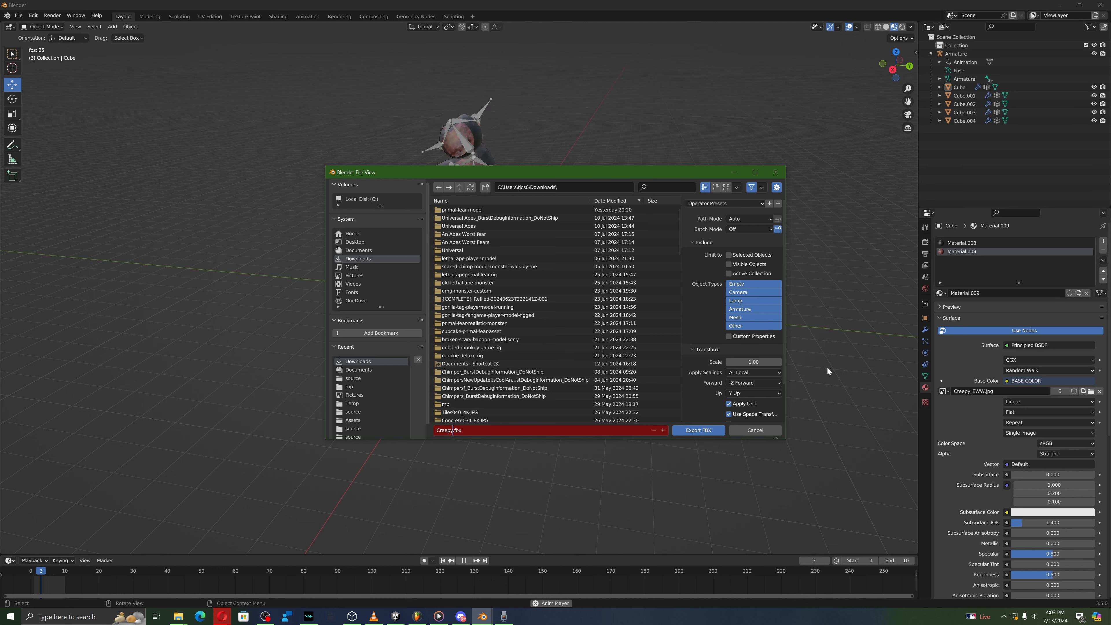
left_click(753, 383)
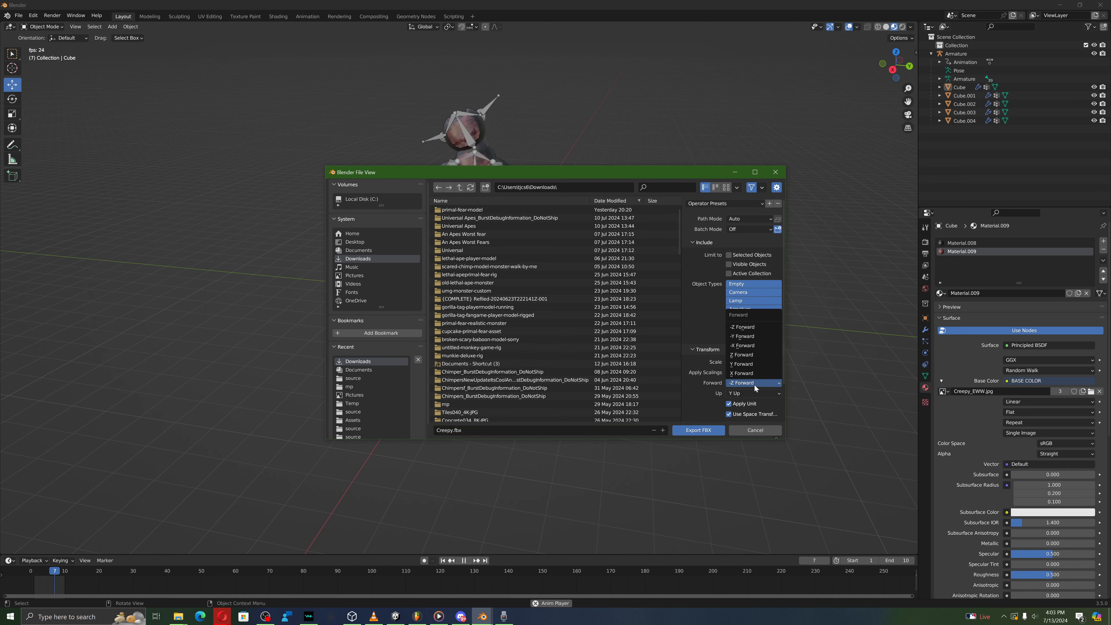
left_click(744, 374)
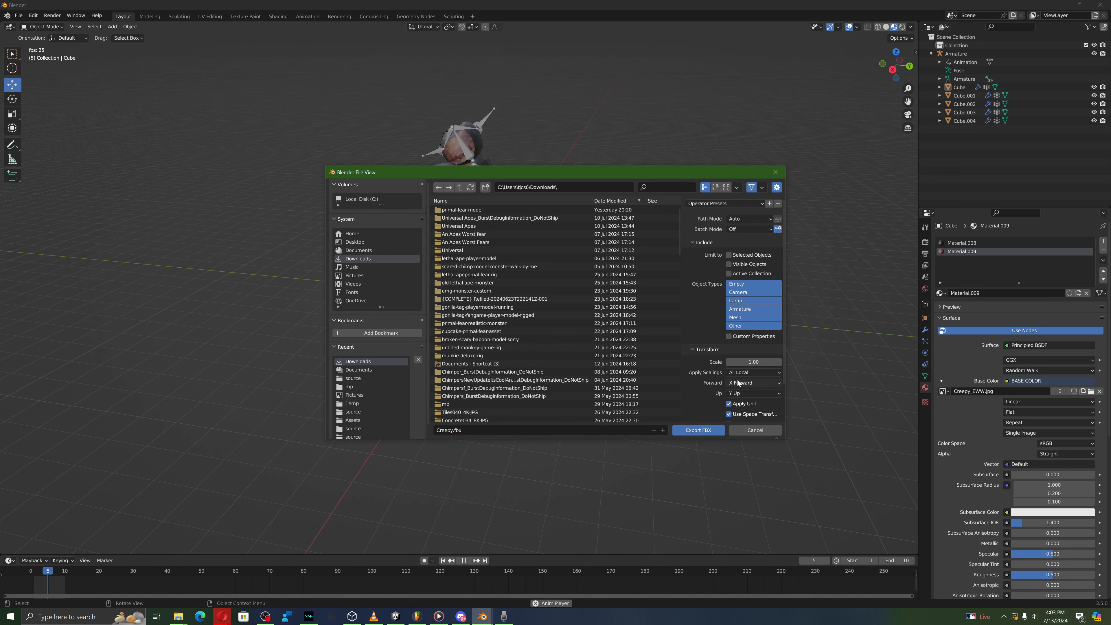
left_click(894, 70)
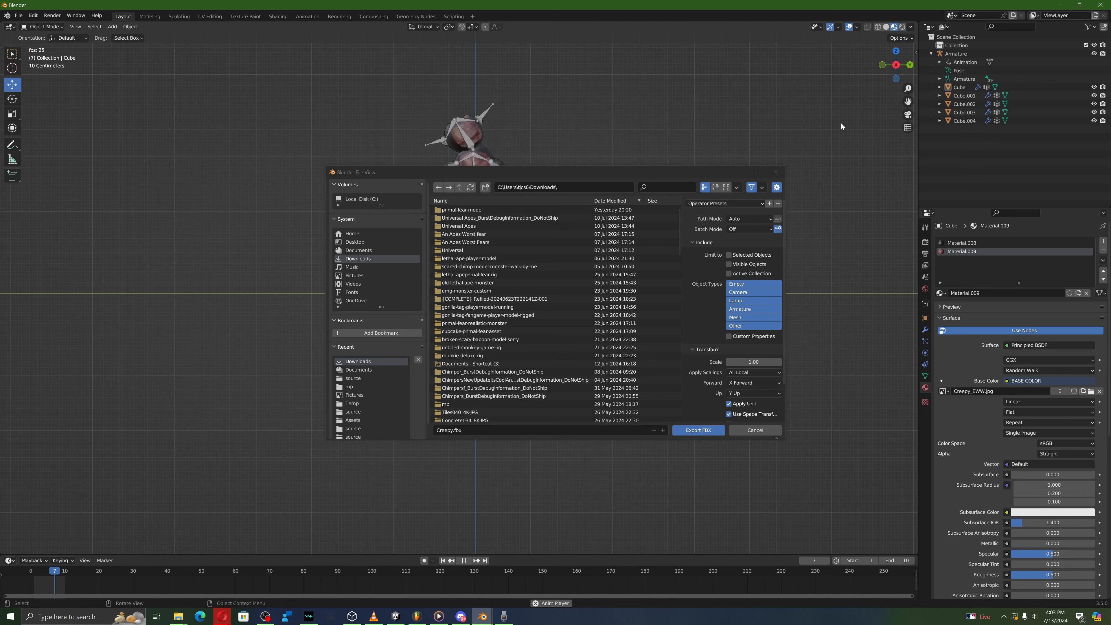
middle_click_drag(805, 236, 757, 311)
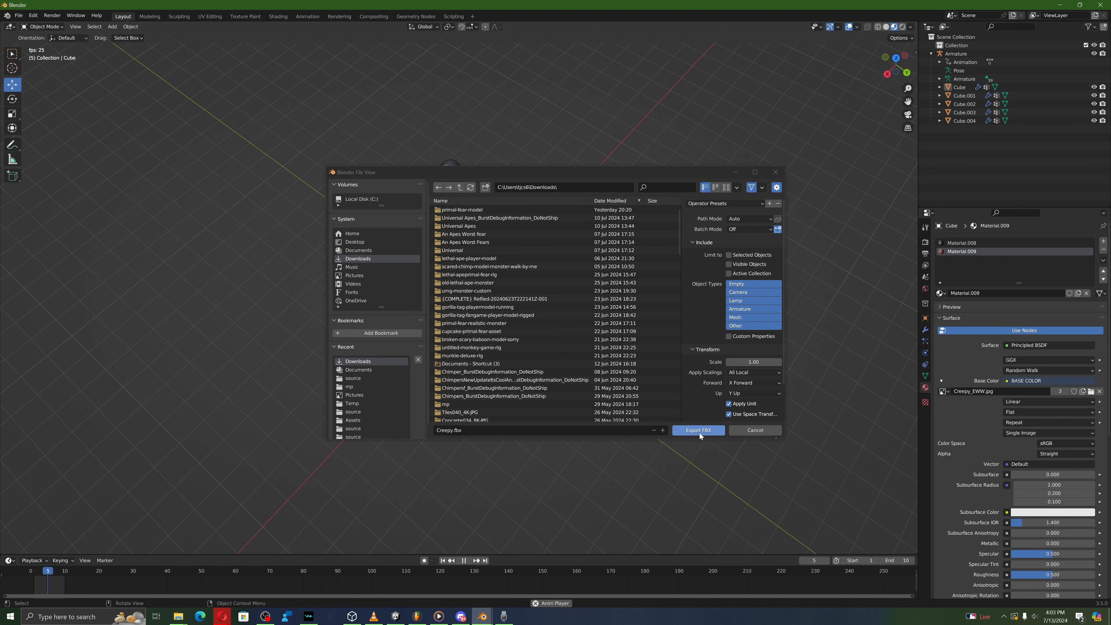
left_click(731, 383)
left_click(736, 369)
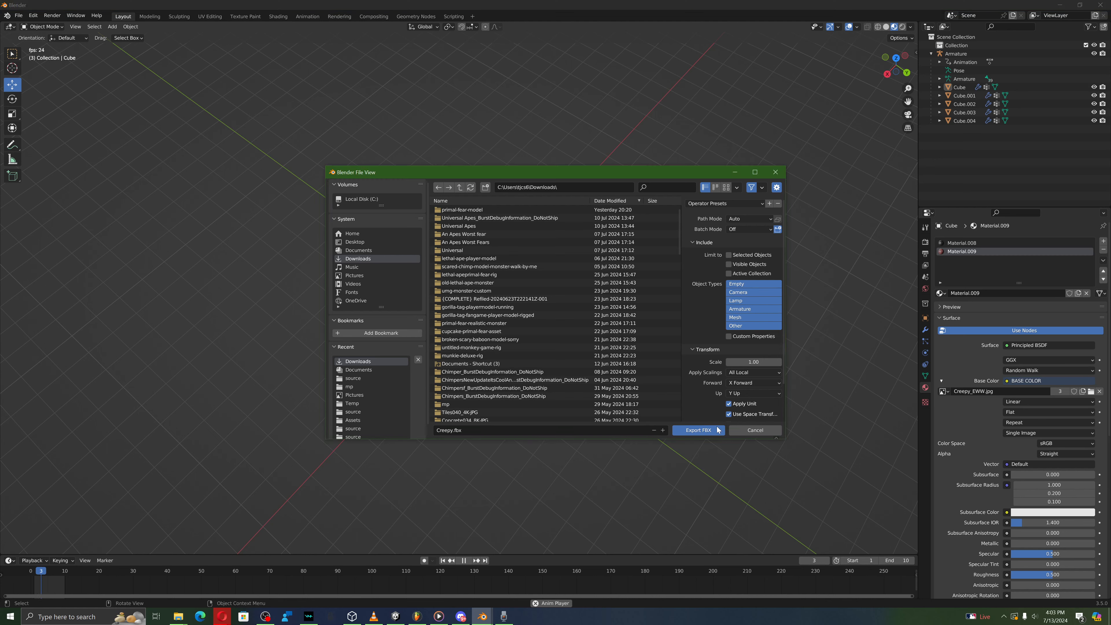
left_click(704, 432)
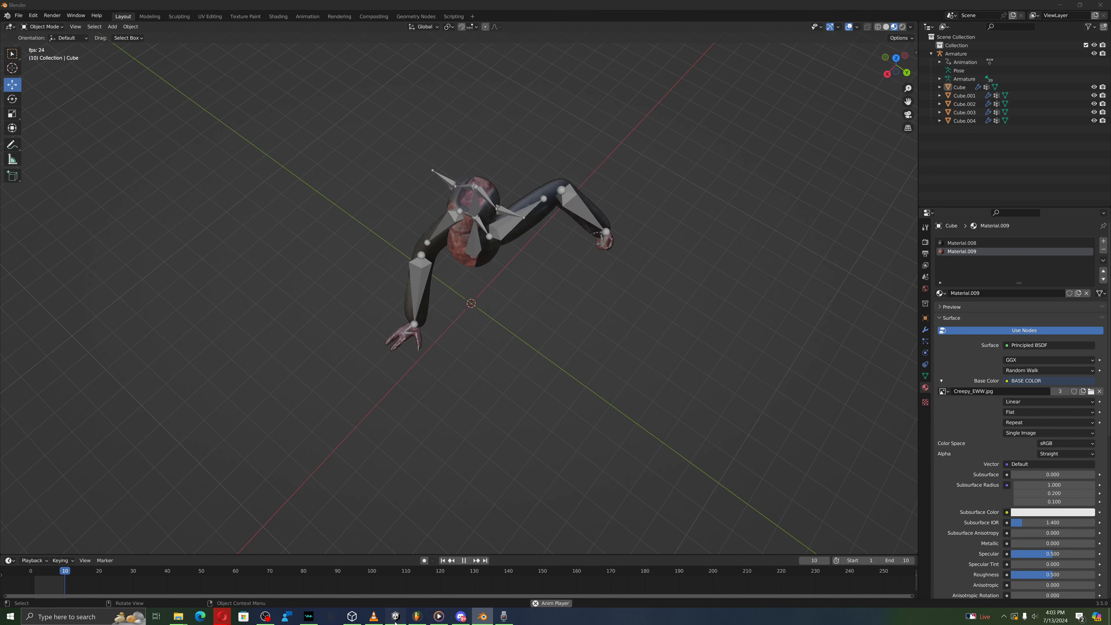
Step: Switch to Unity, delete the GtagPlayer object from the Player prefab and return to the main scene
left_click(396, 617)
scroll(443, 304, "down", 5)
scroll(442, 308, "down", 2)
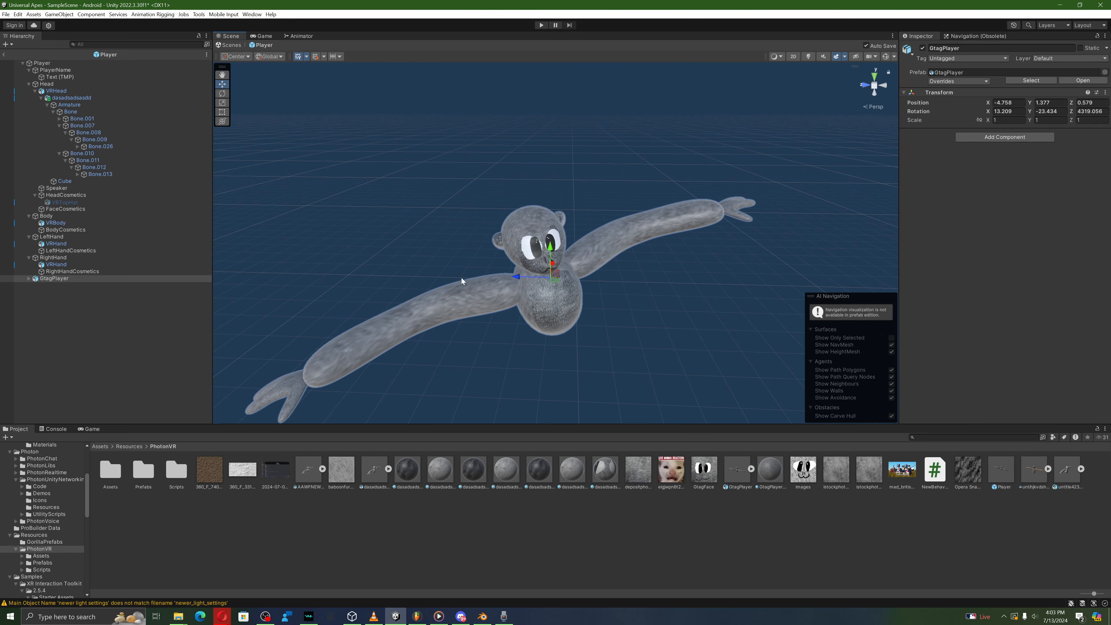
left_click_drag(461, 279, 648, 299, "alt")
right_click(147, 278)
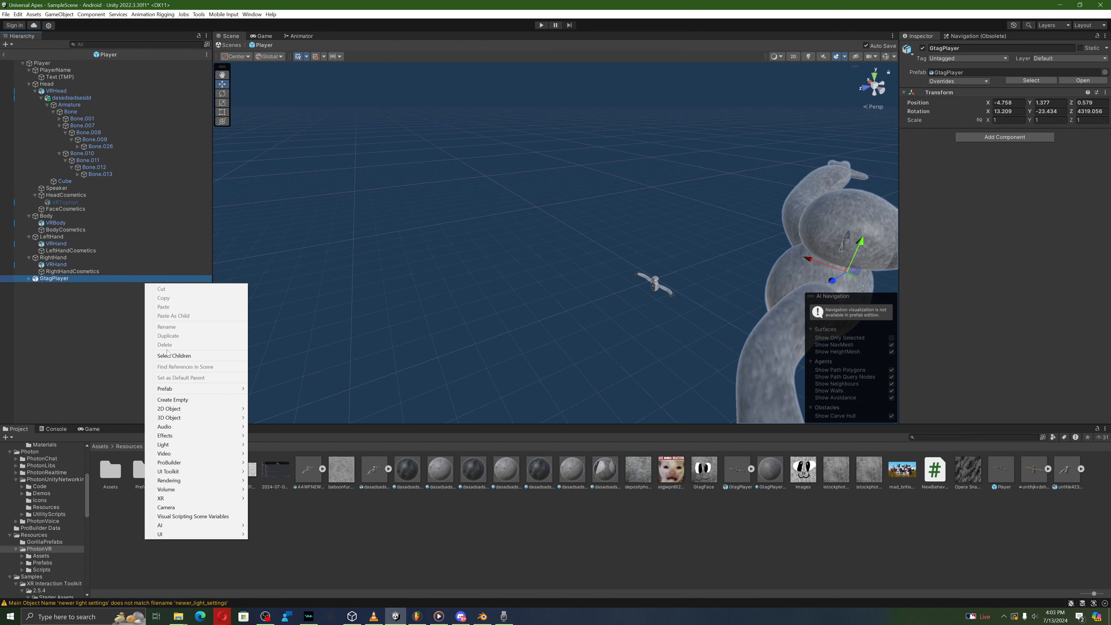
right_click(66, 278)
left_click(91, 340)
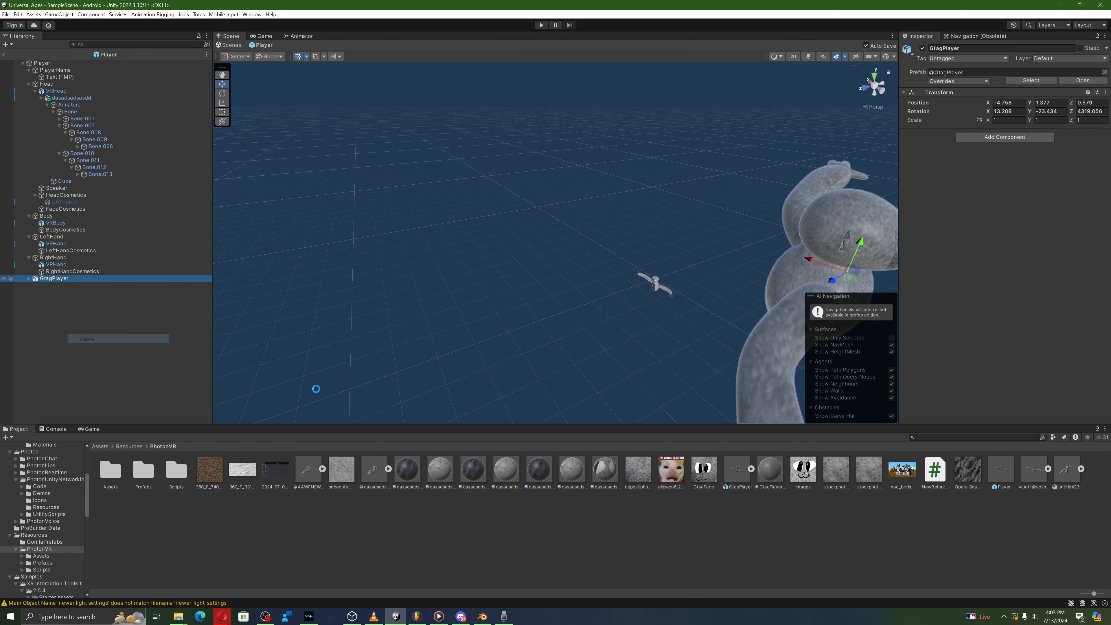
left_click(230, 44)
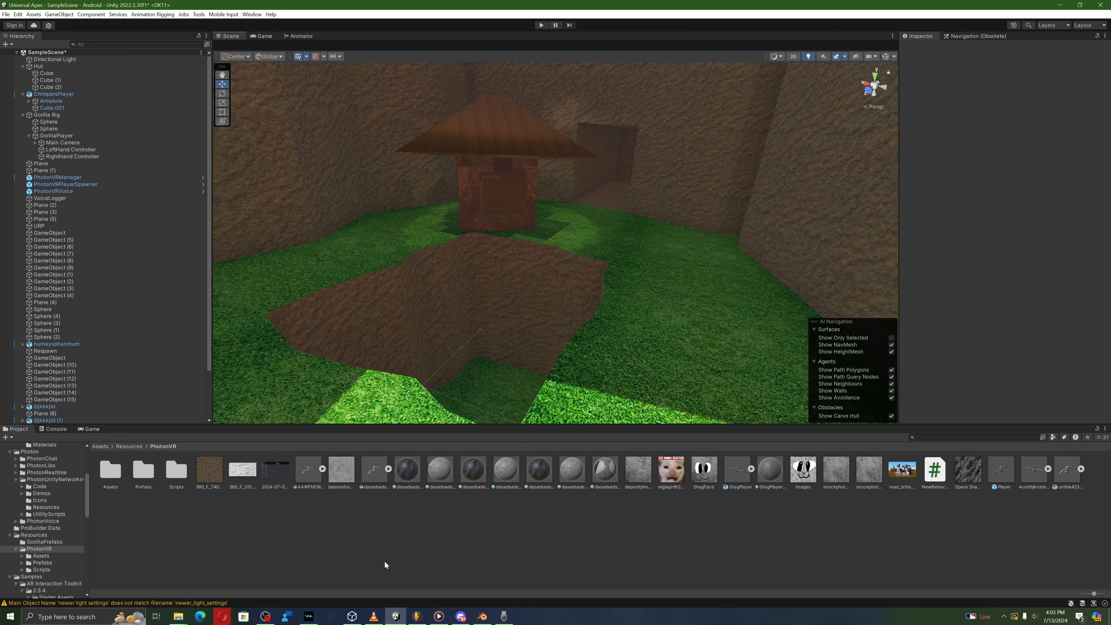
Step: Import the Creepy model from Downloads into the PhotonVR folder
right_click(384, 544)
left_click(448, 394)
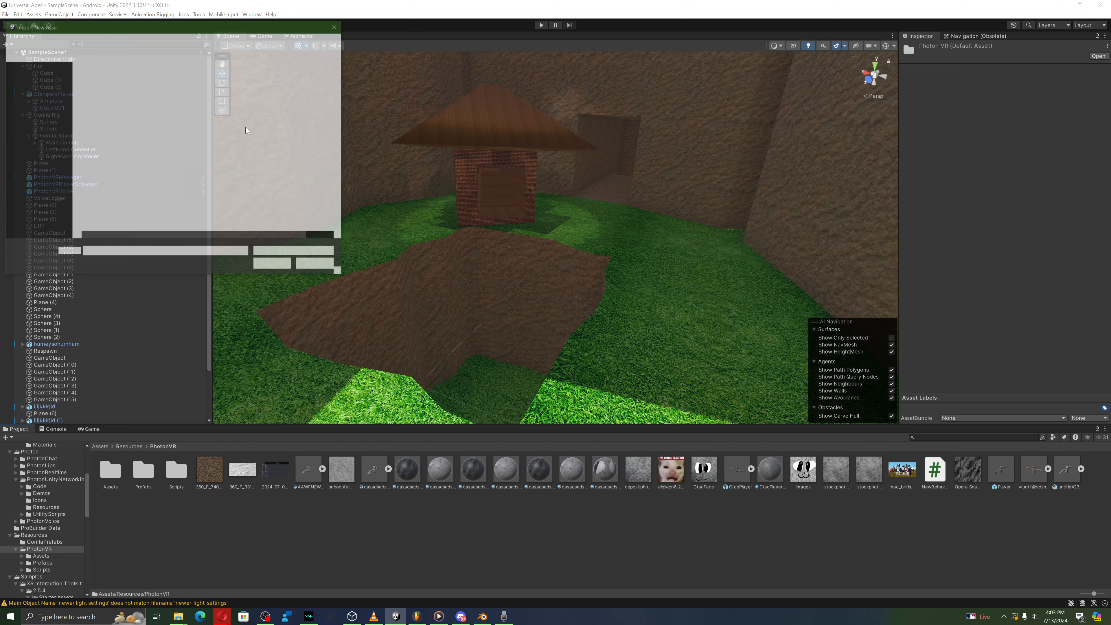
left_click(37, 130)
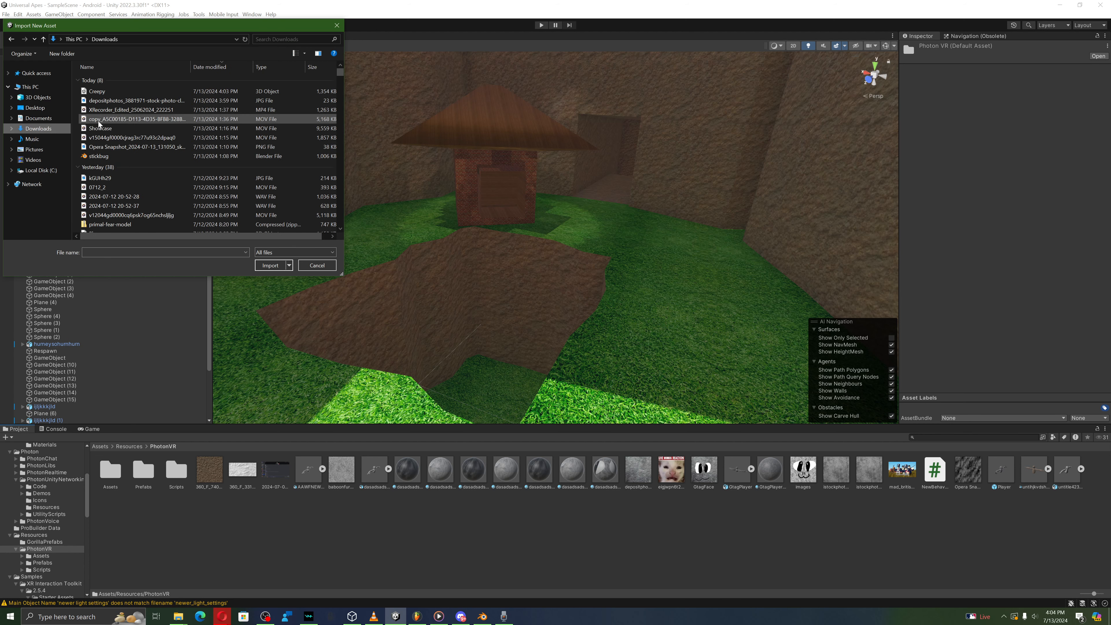
double_click(103, 101)
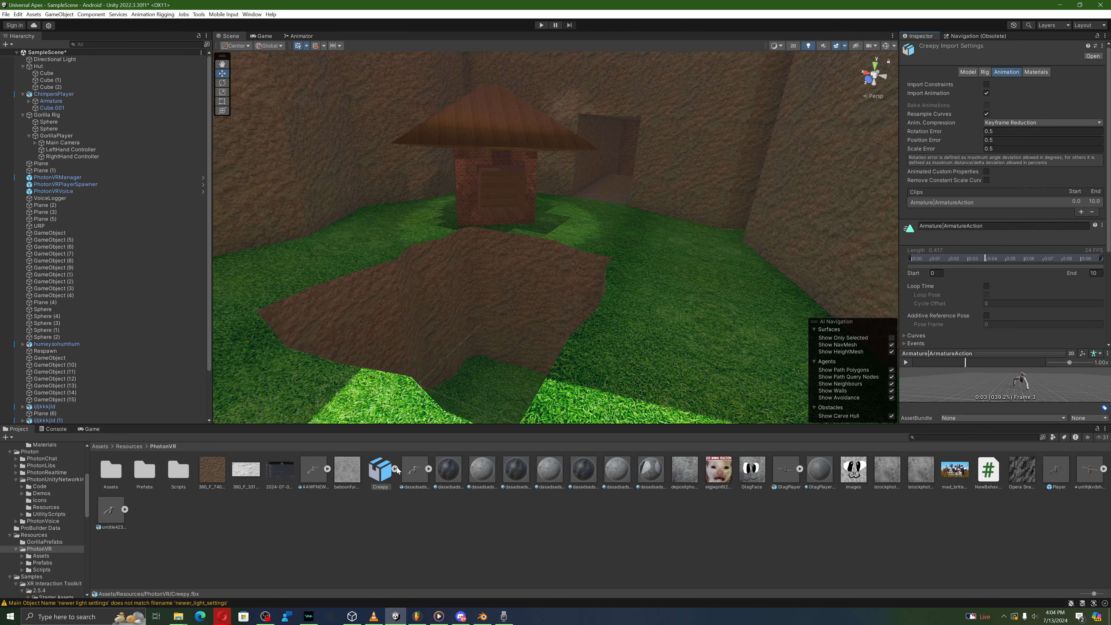
Step: Place the imported Creepy model in the scene above the grass near the hut
left_click_drag(484, 402, 674, 308)
right_click_drag(674, 309, 647, 385)
key("w")
Step: Import the depositphotos_3881971 stock photo image from Downloads into the PhotonVR folder as a texture
right_click(573, 545)
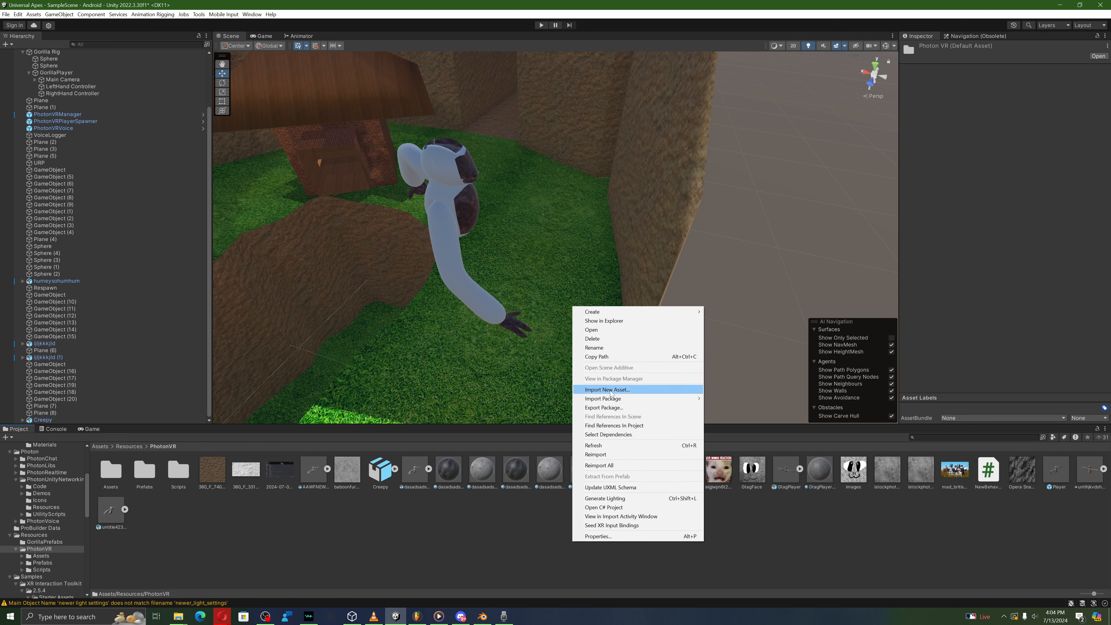
left_click(588, 392)
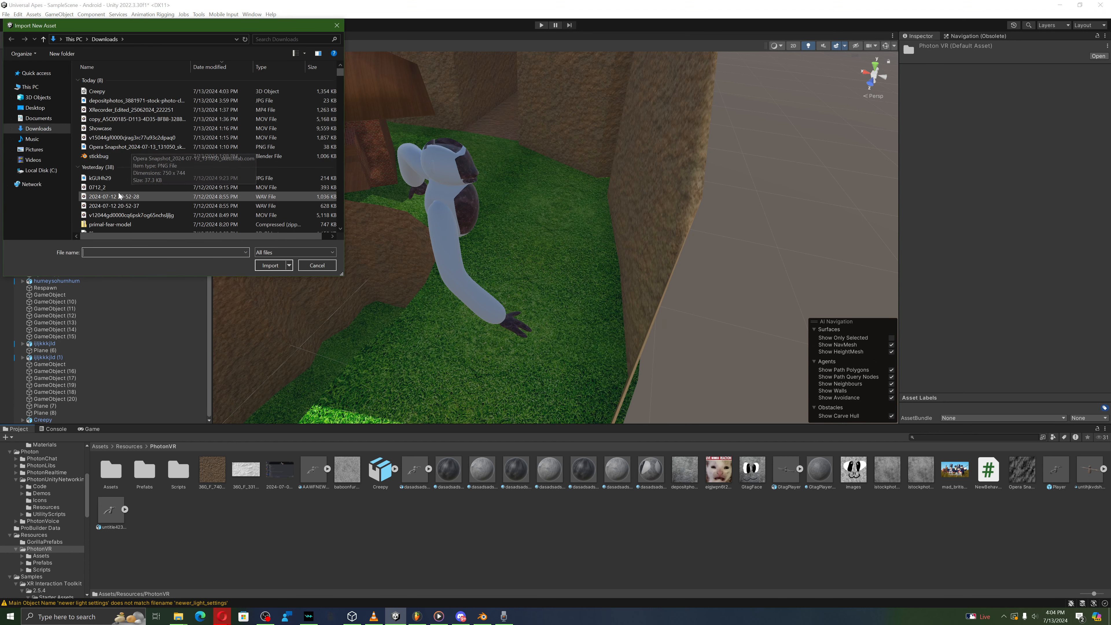
double_click(117, 100)
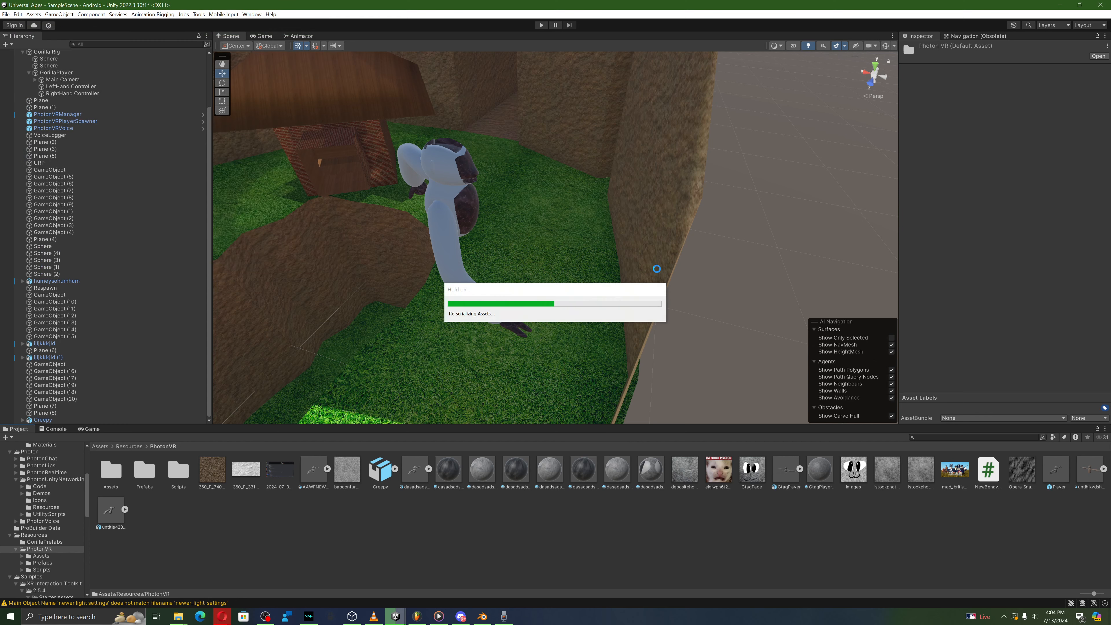
right_click_drag(746, 263, 727, 263)
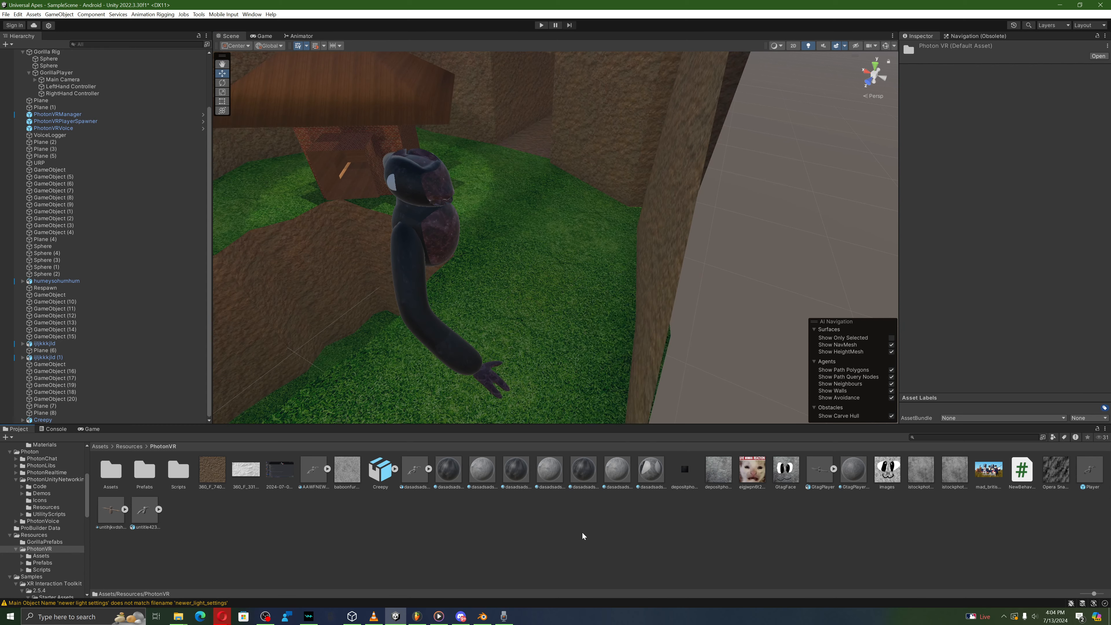
Step: Import the depositphotos_99123008 grey fur texture image from Downloads into the PhotonVR folder
right_click(582, 533)
left_click(612, 380)
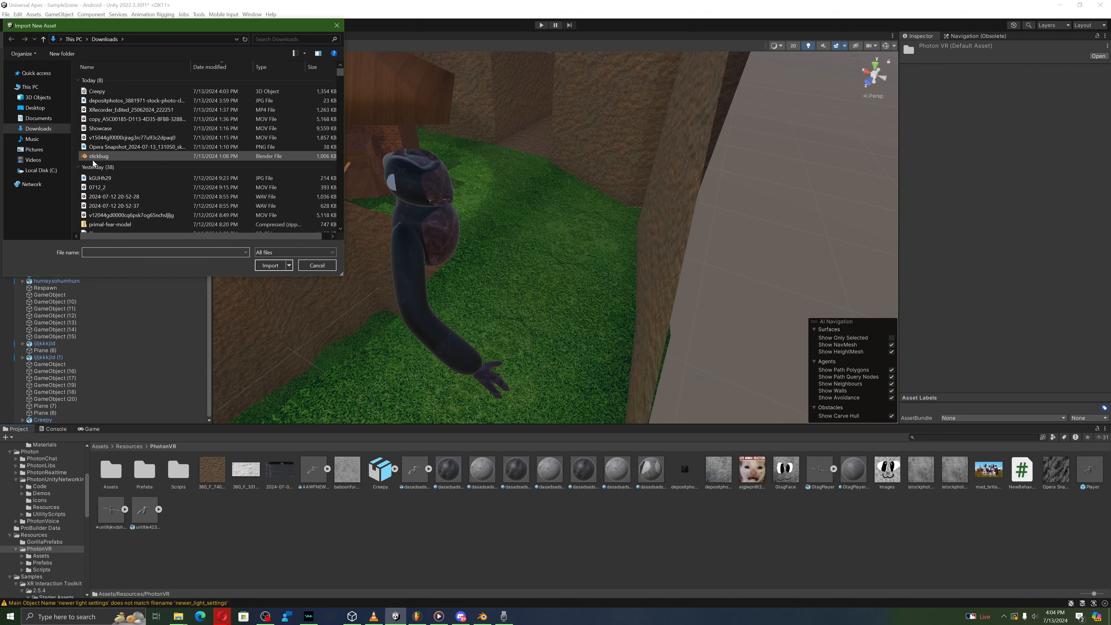
scroll(110, 163, "down", 1)
scroll(147, 115, "down", 10)
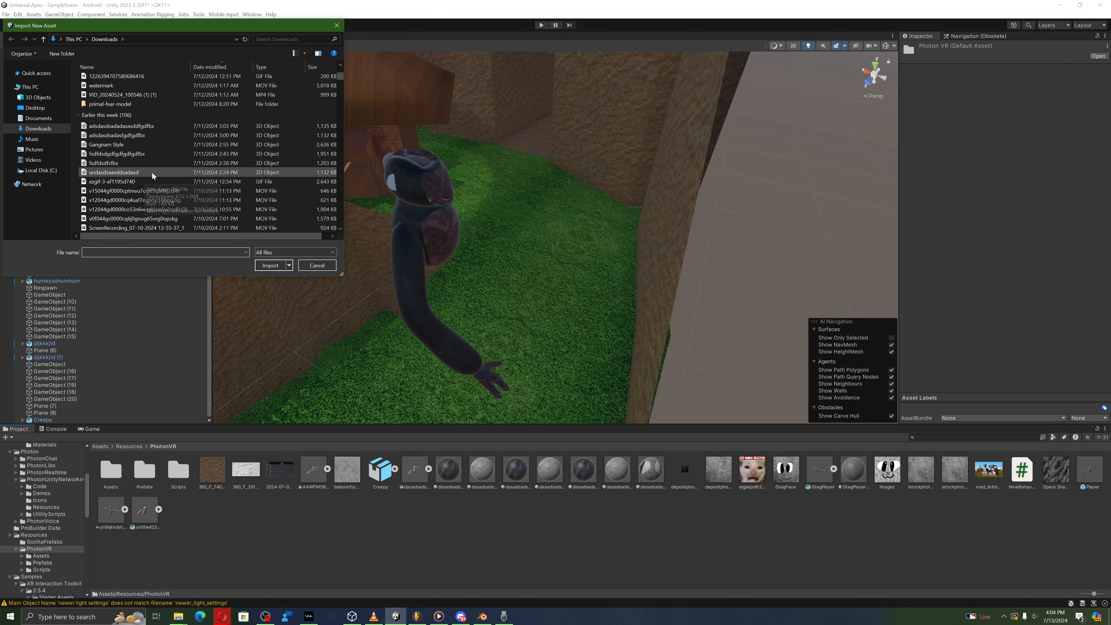
double_click(145, 105)
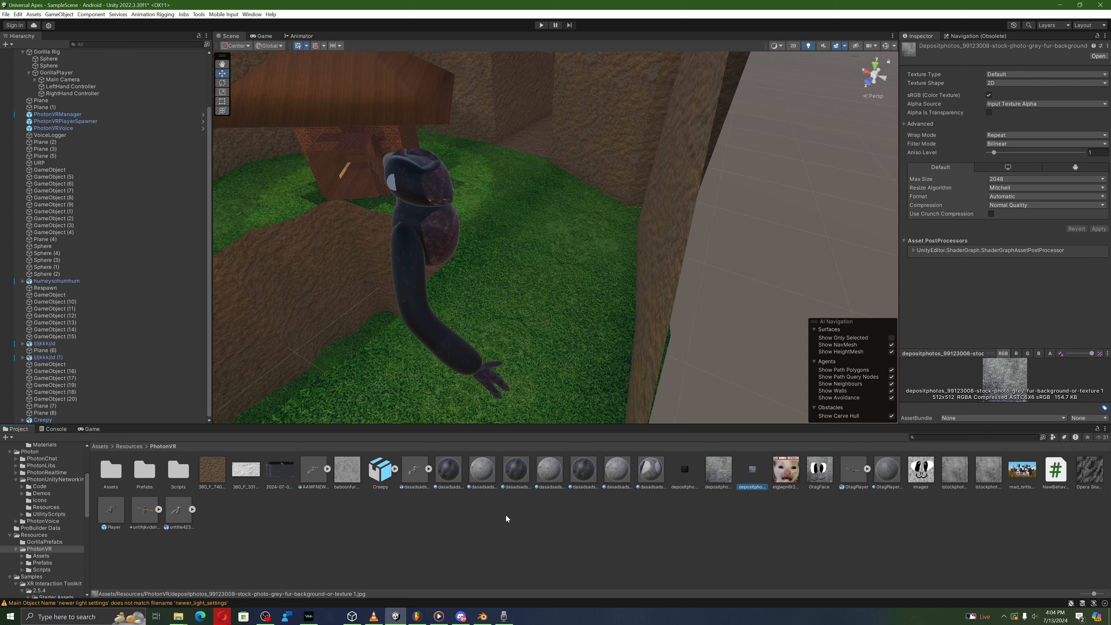
Step: Switch to Blender, stop the animation and examine which base color image the Cube.004 ear mesh's material uses
left_click(461, 616)
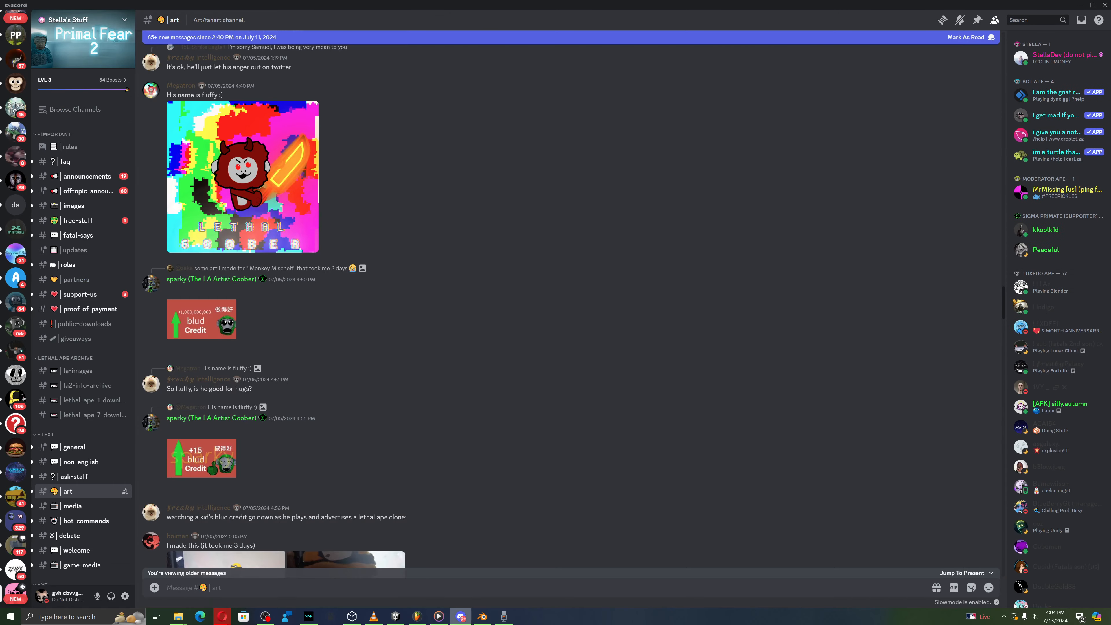
left_click(483, 616)
middle_click_drag(623, 366, 673, 319)
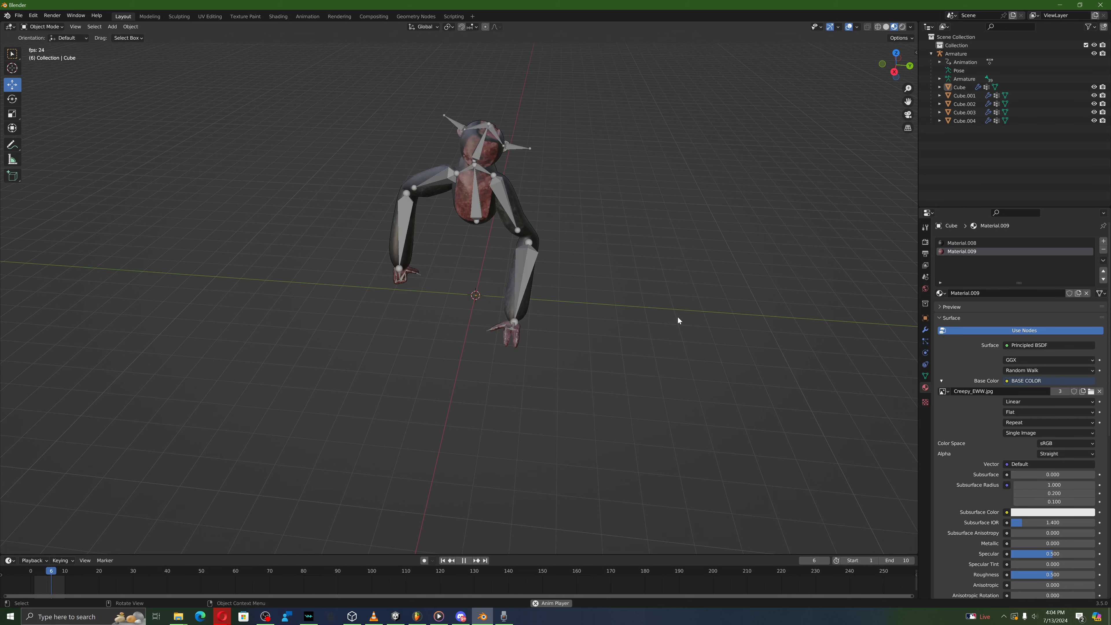
key("space")
middle_click_drag(482, 474, 546, 428)
scroll(685, 450, "up", 3)
left_click(446, 134)
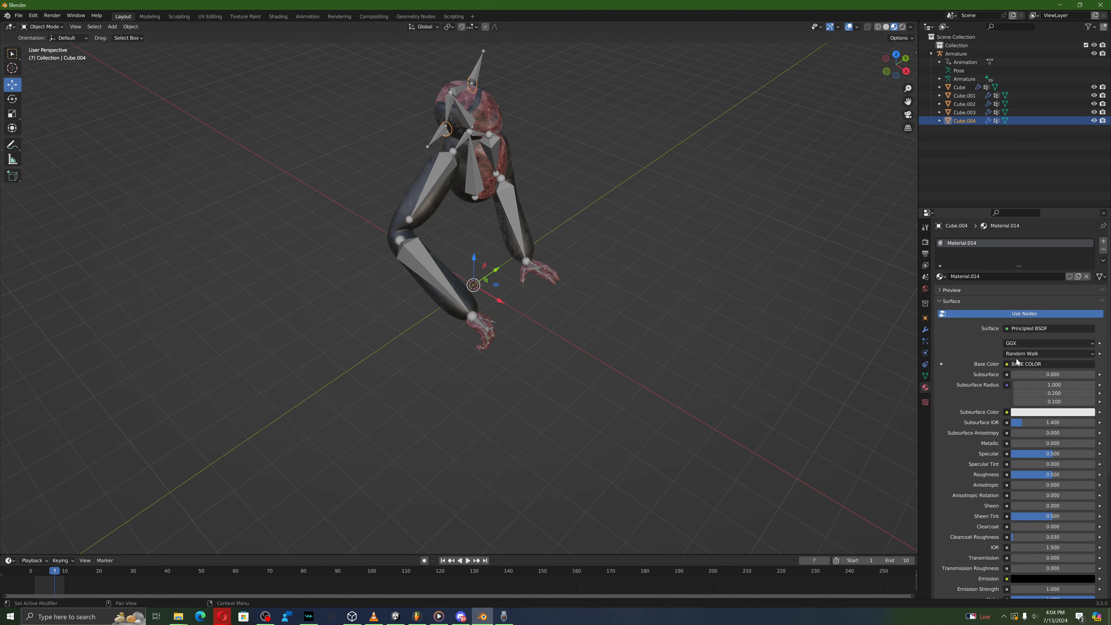
left_click(1017, 363)
left_click(851, 420)
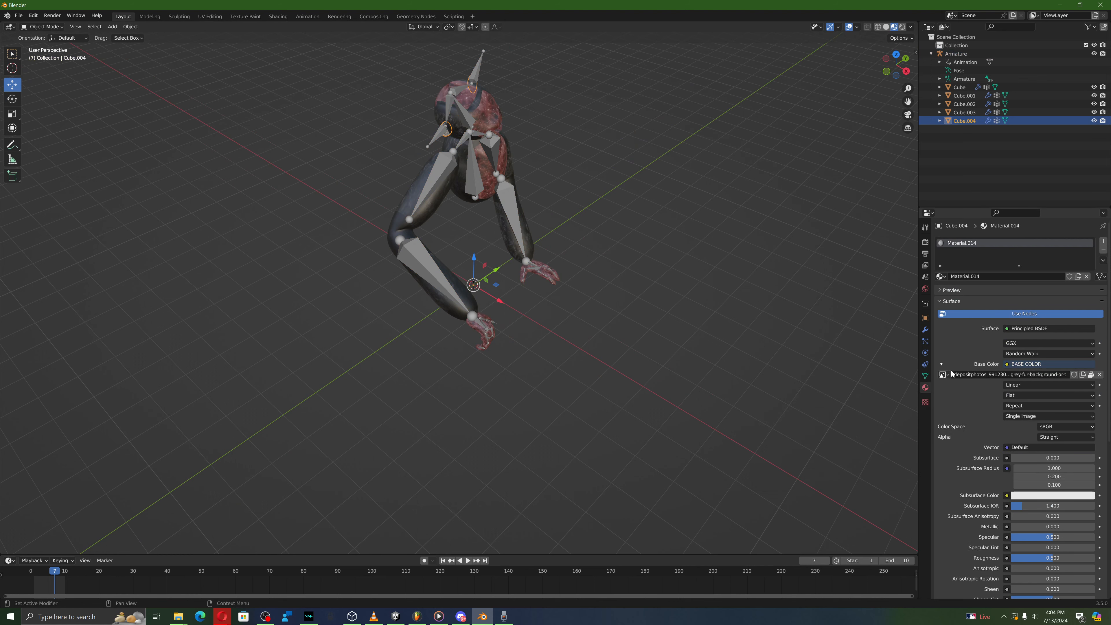
left_click(464, 618)
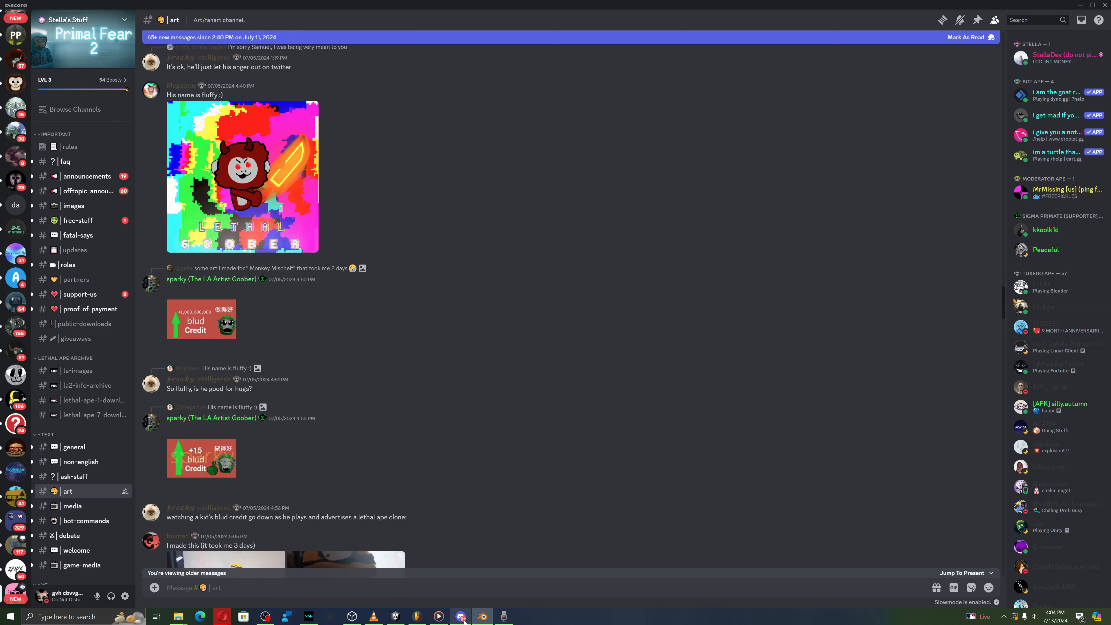
mouse_move(483, 620)
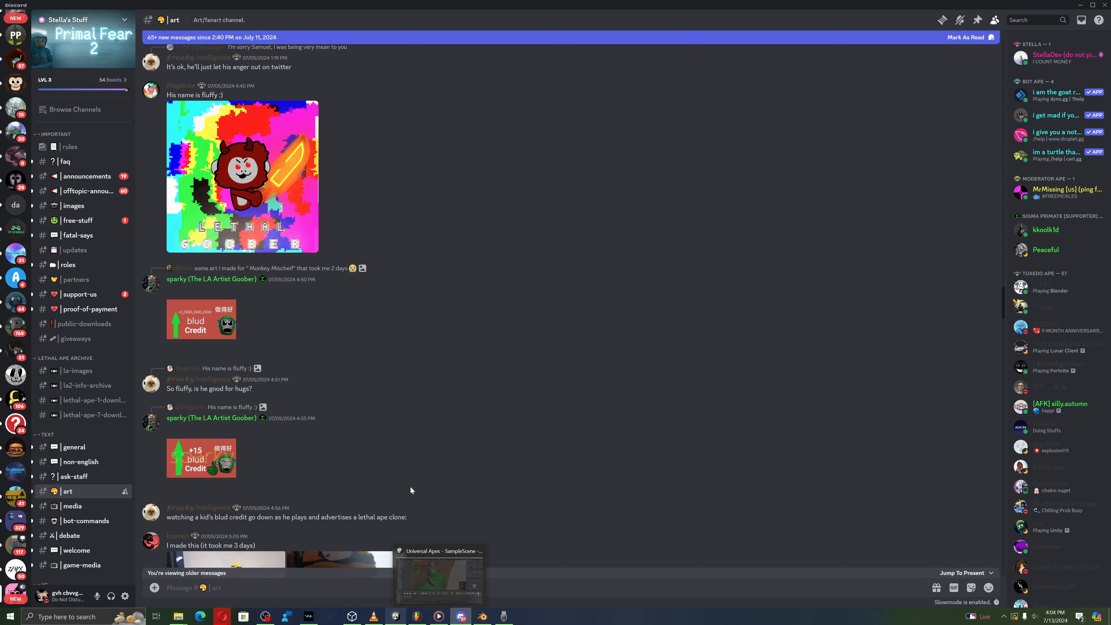
scroll(409, 489, "down", 4)
Step: Switch back to Unity and import another copy of the depositphotos_99123008 grey fur image into the PhotonVR folder
left_click(395, 619)
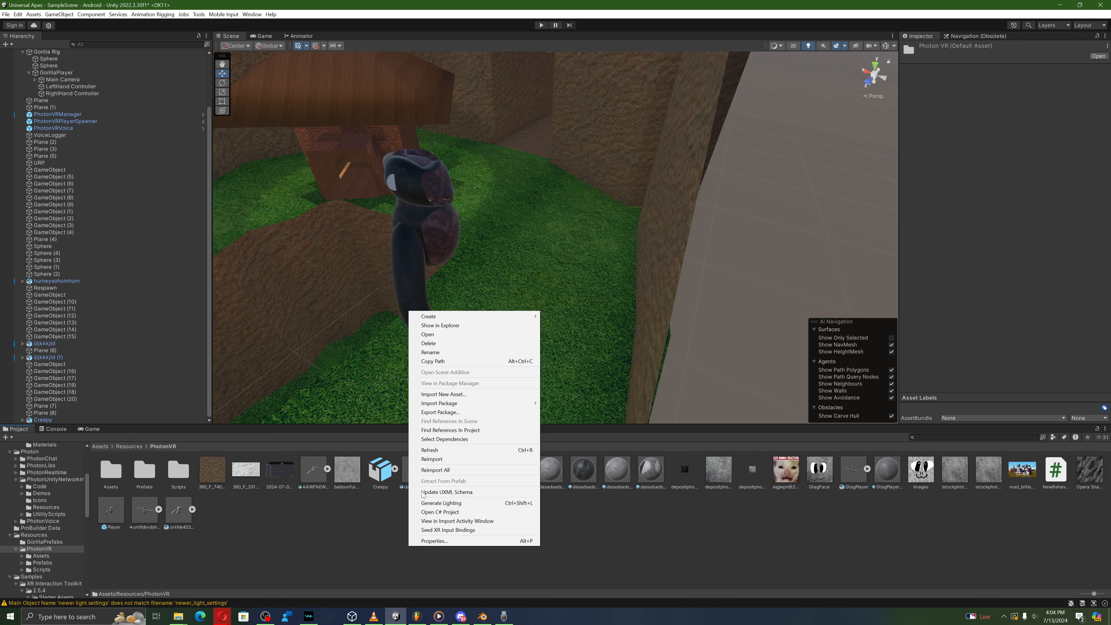
left_click(440, 394)
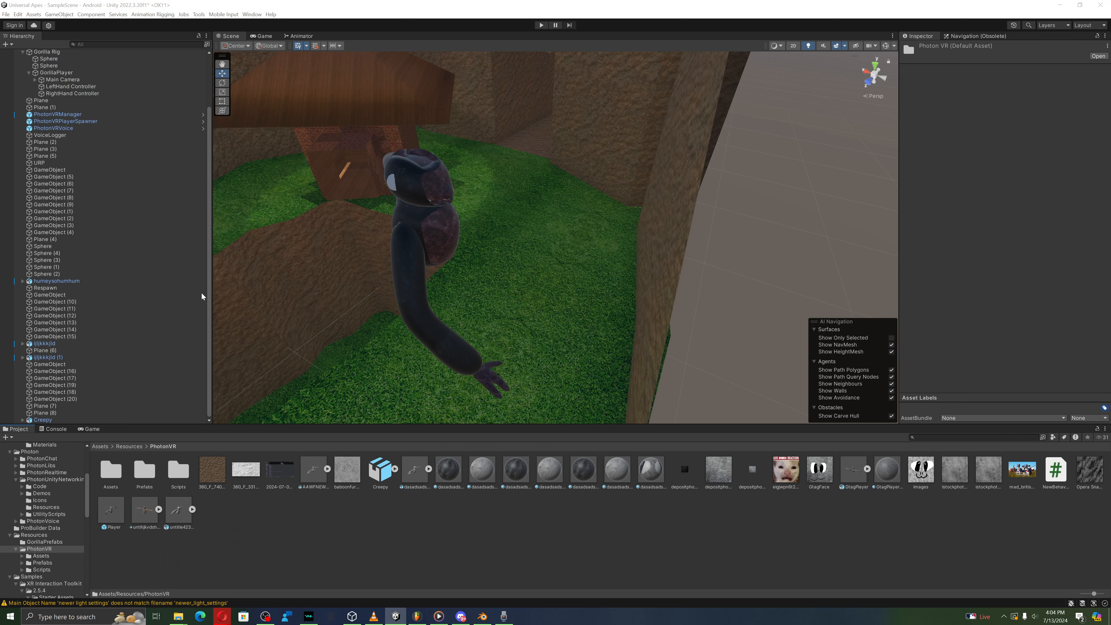
scroll(182, 136, "up", 3)
scroll(181, 136, "down", 8)
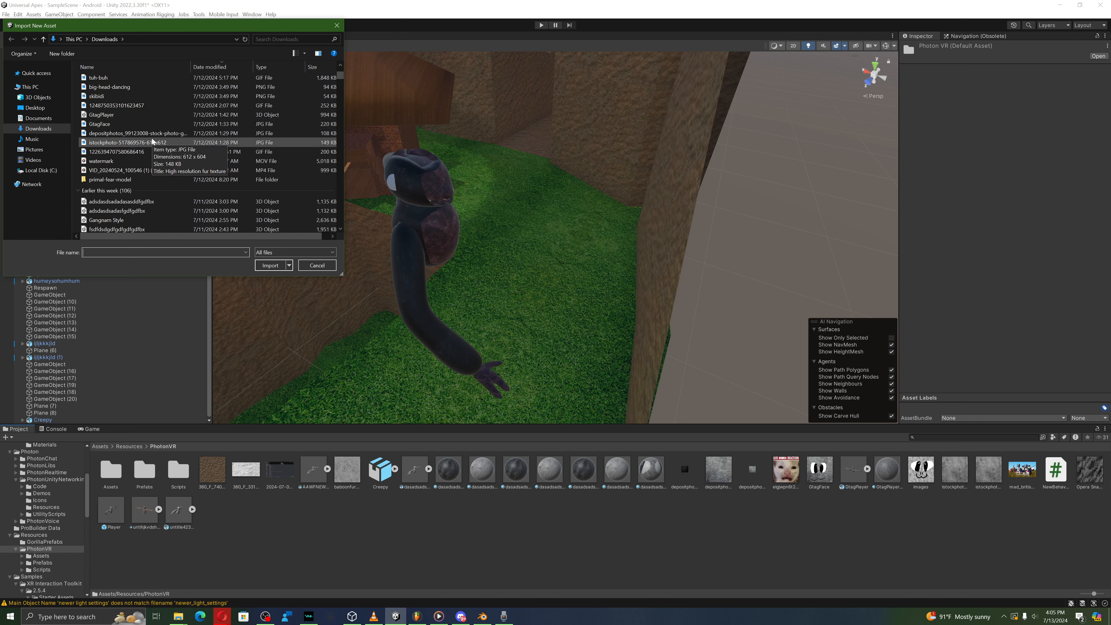
double_click(171, 135)
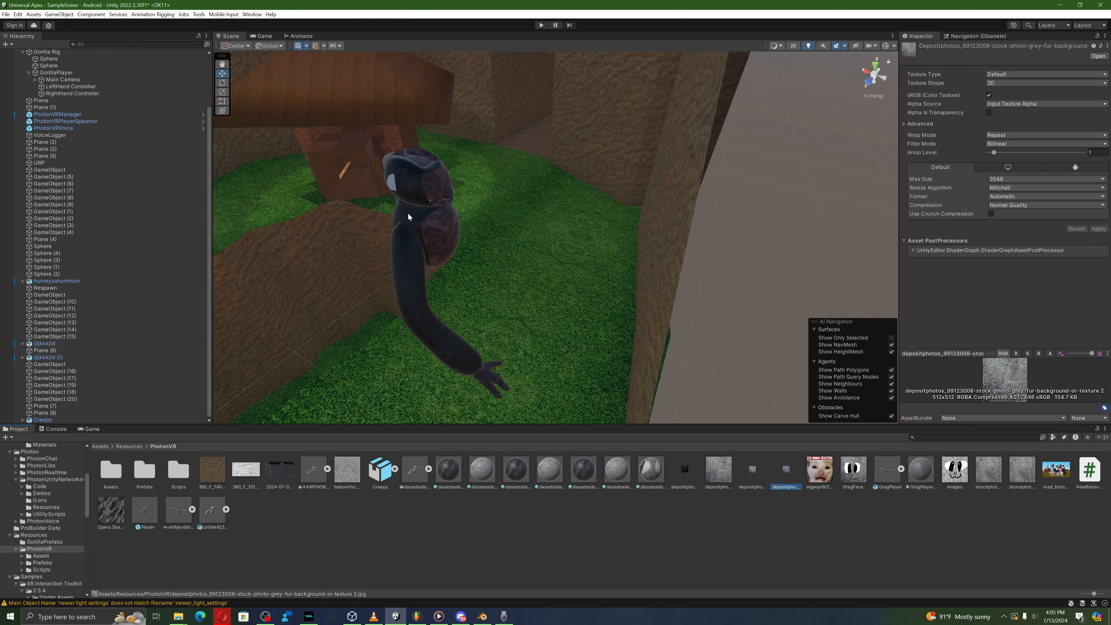
Step: Select the Creepy model in the scene, try to apply an asset from the PhotonVR folder to it, and clear the selection
right_click_drag(415, 213, 506, 228)
left_click(551, 227)
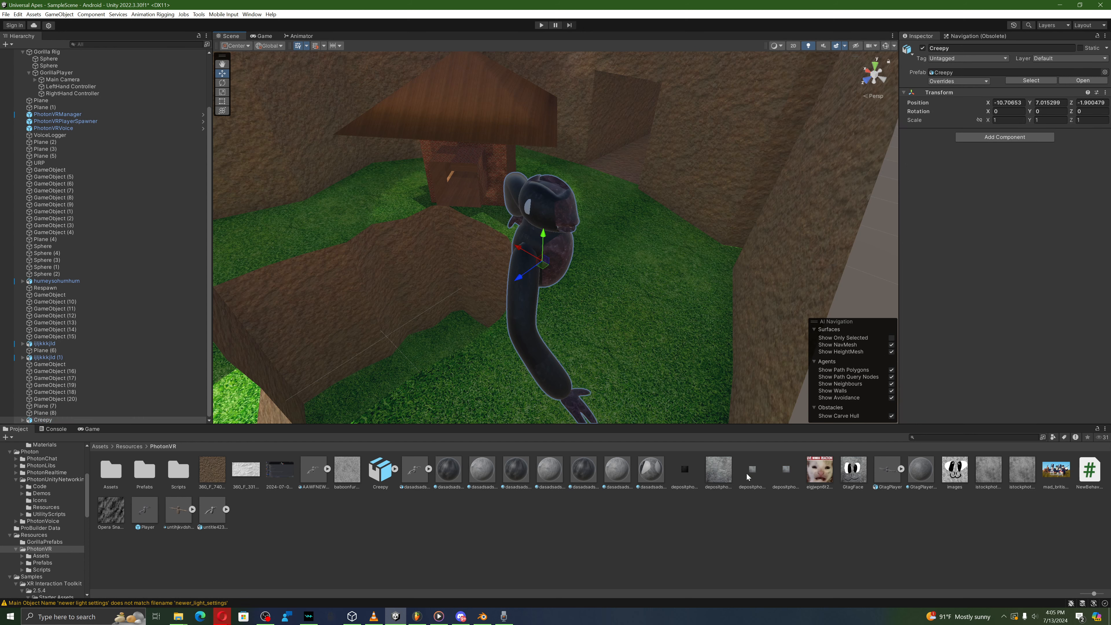
left_click_drag(927, 470, 529, 207)
right_click_drag(700, 244, 696, 370)
left_click(530, 261)
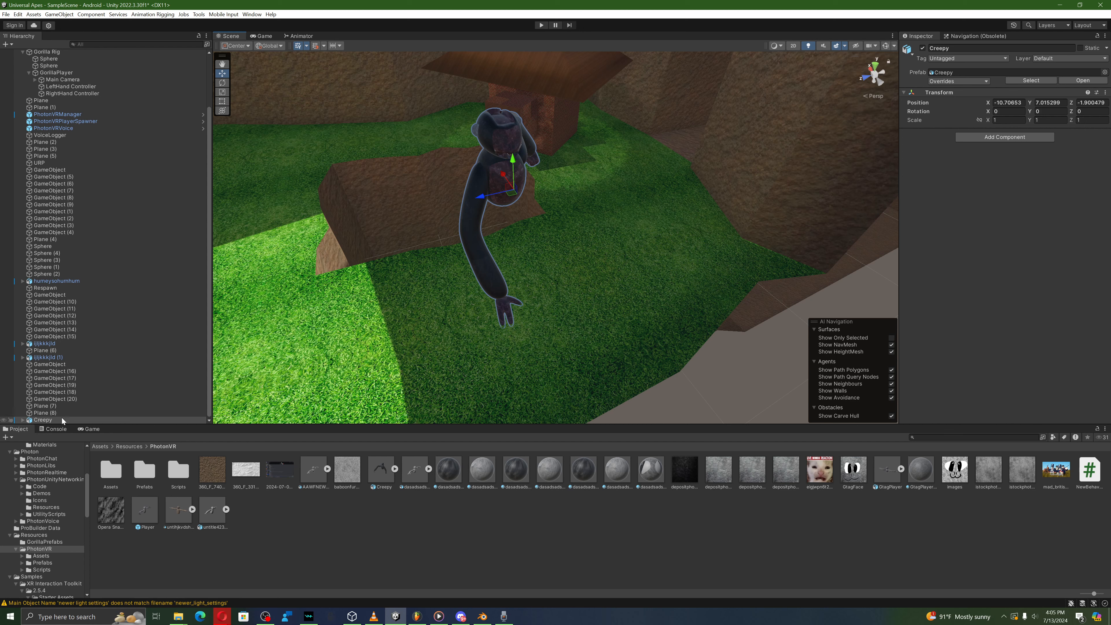
left_click(273, 524)
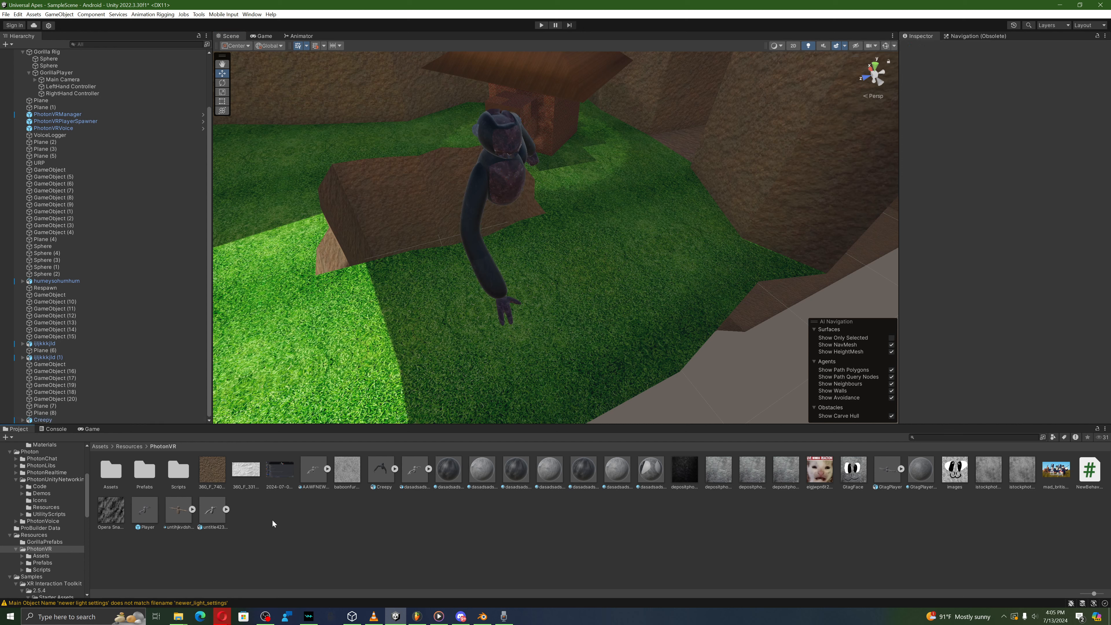
Step: Inspect the Creepy model's armature animation clip and enable Loop Time for it in Creepy's import settings, applying the change
left_click(395, 469)
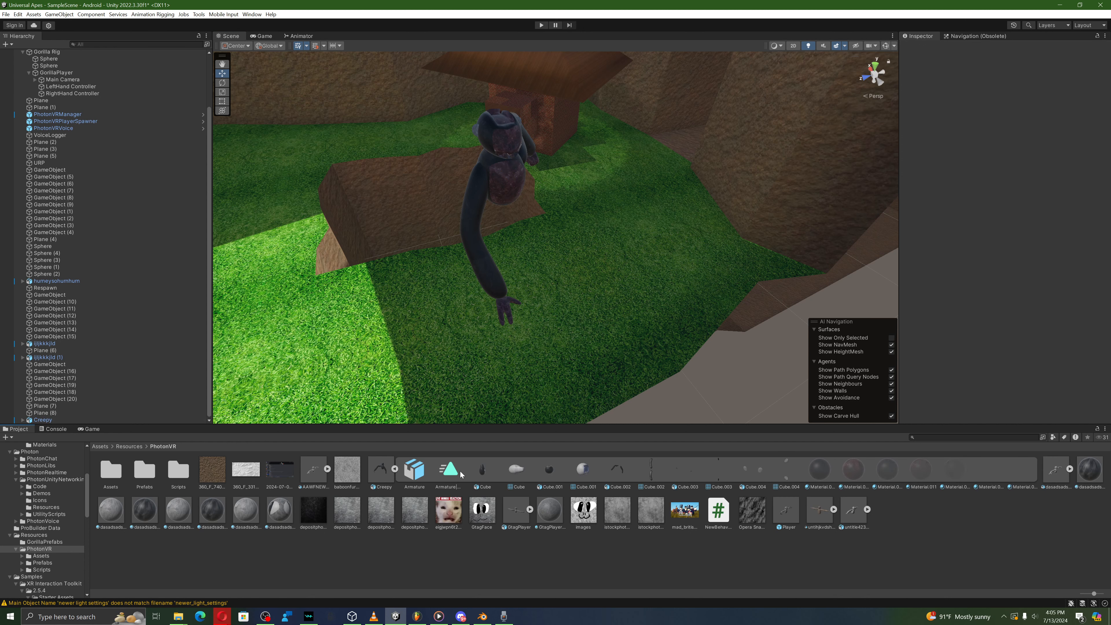
left_click(451, 471)
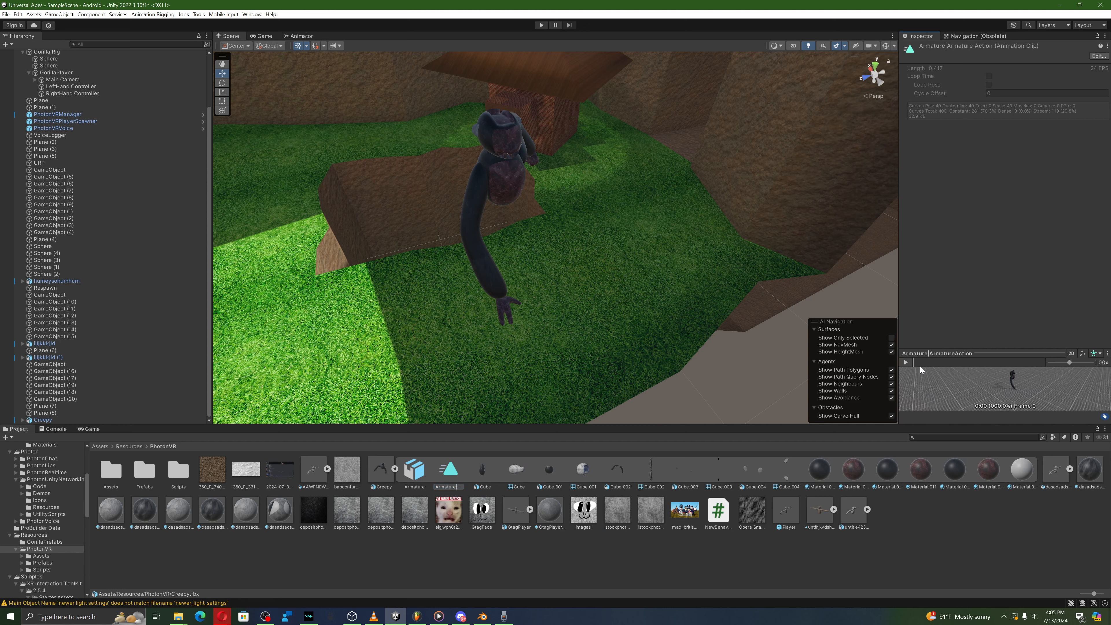
left_click(934, 354)
left_click(940, 419)
left_click(381, 471)
scroll(1010, 261, "down", 3)
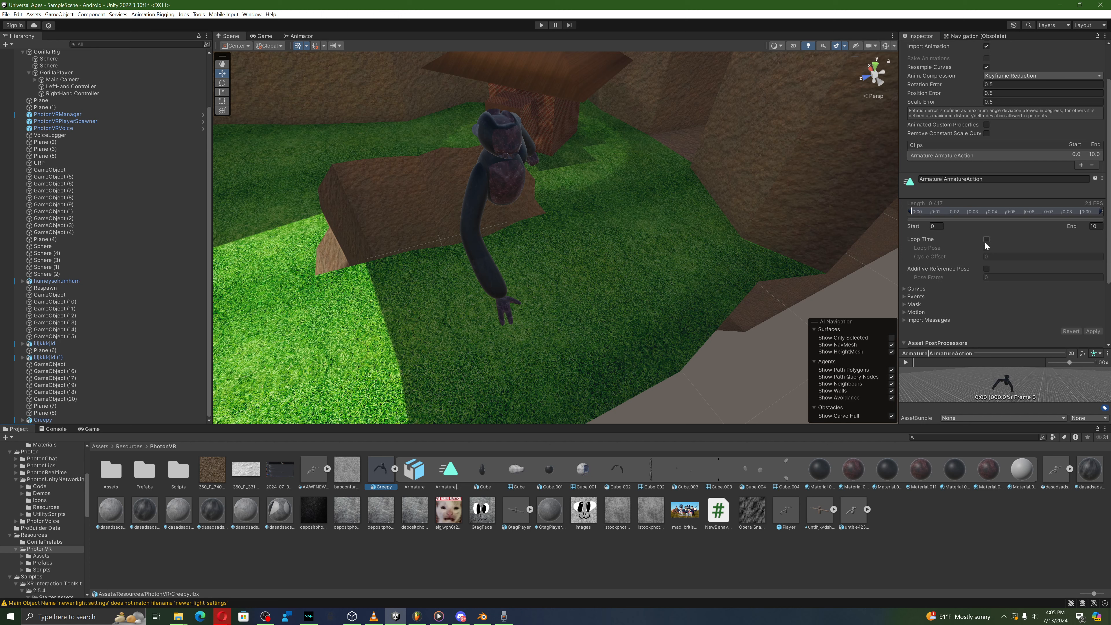
left_click(987, 239)
left_click(1094, 331)
Step: Set the Creepy model's rig Avatar Definition to Create From This Model and apply the import settings
left_click(989, 72)
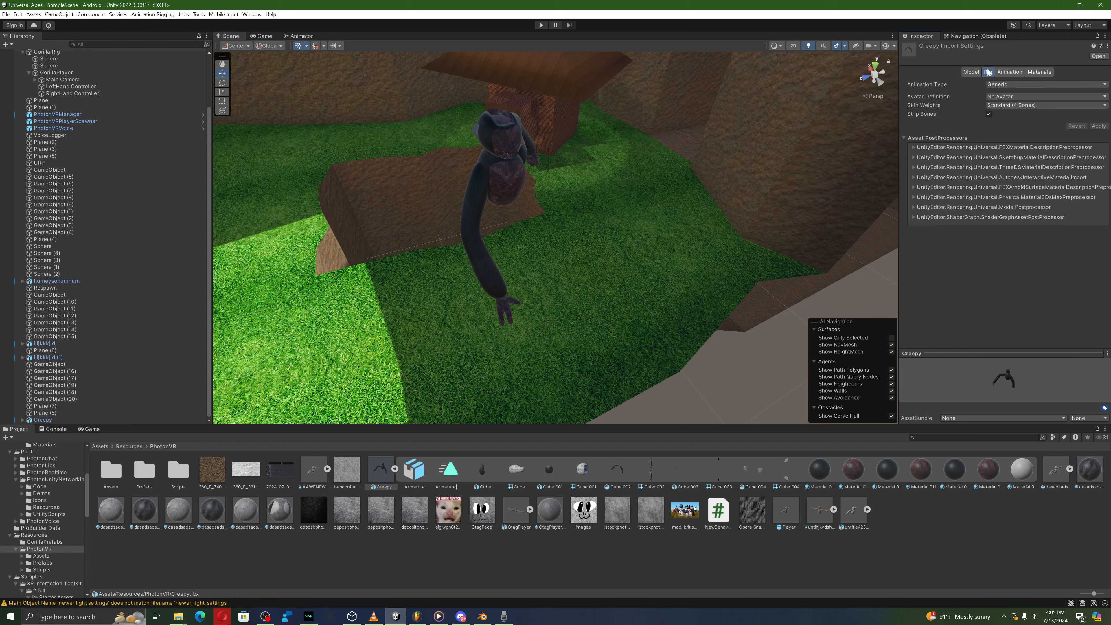
left_click(1005, 96)
left_click(1011, 115)
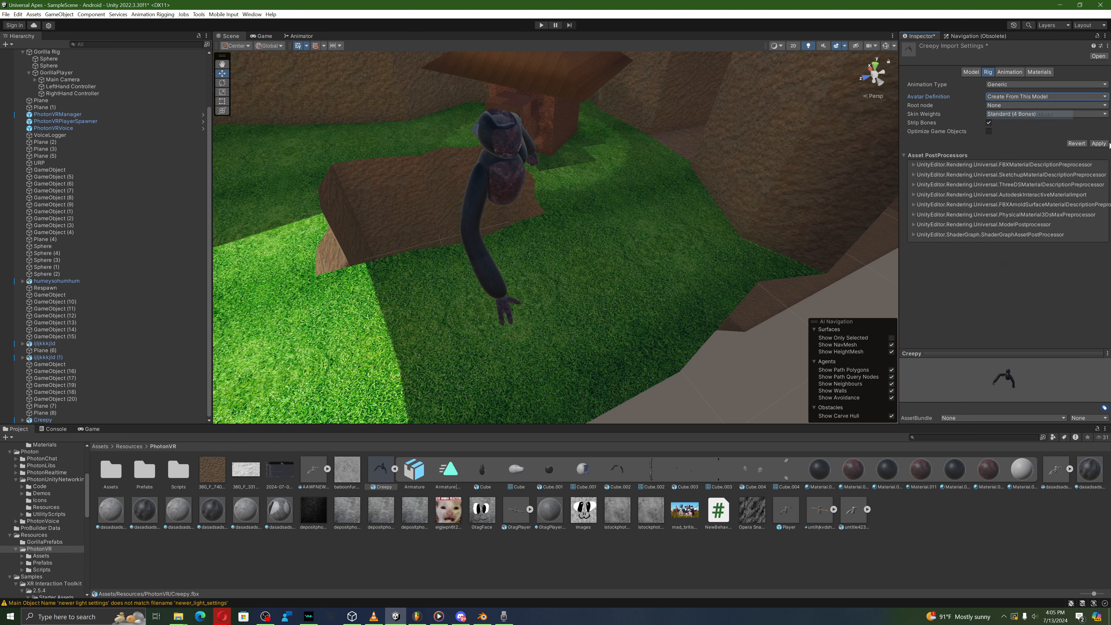
left_click(1099, 144)
Step: Create an Animator Controller named Creepy in the PhotonVR folder
right_click(619, 579)
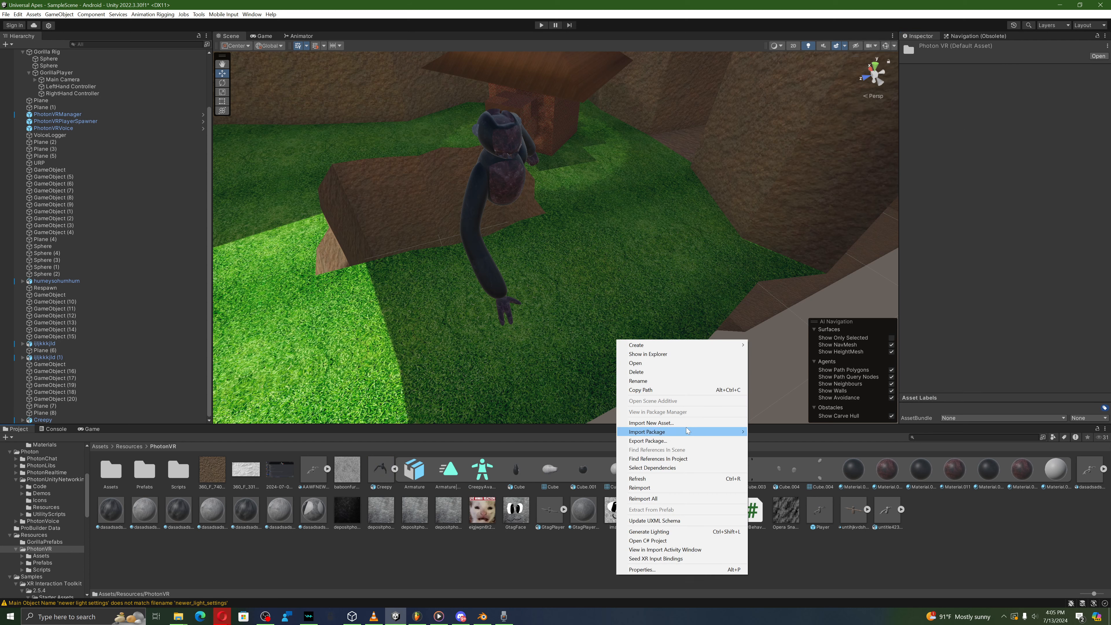
mouse_move(694, 345)
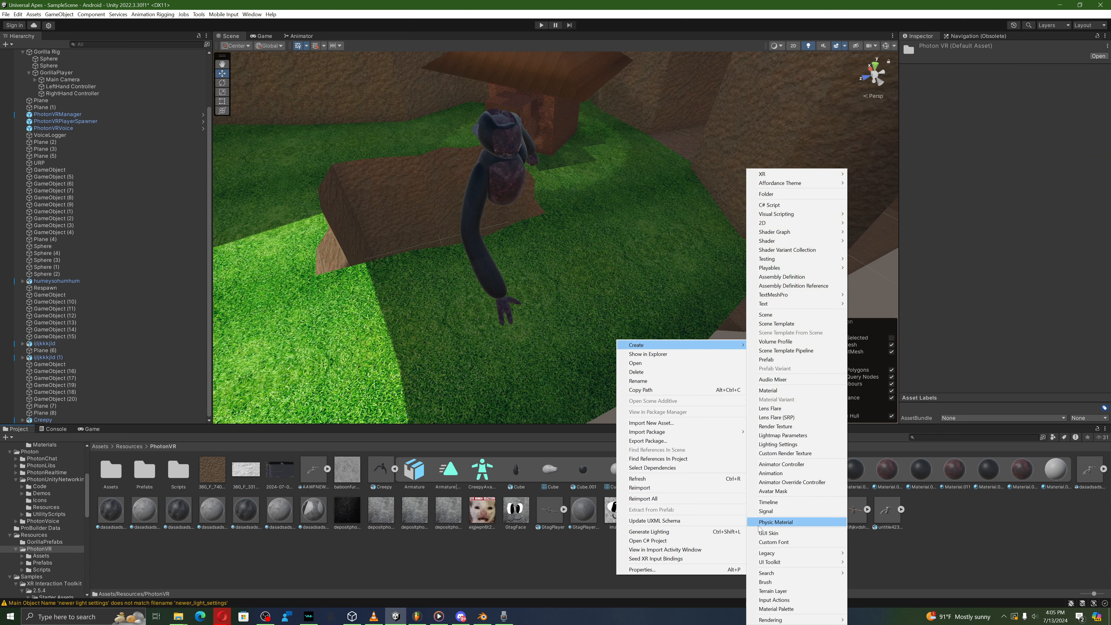
left_click(800, 464)
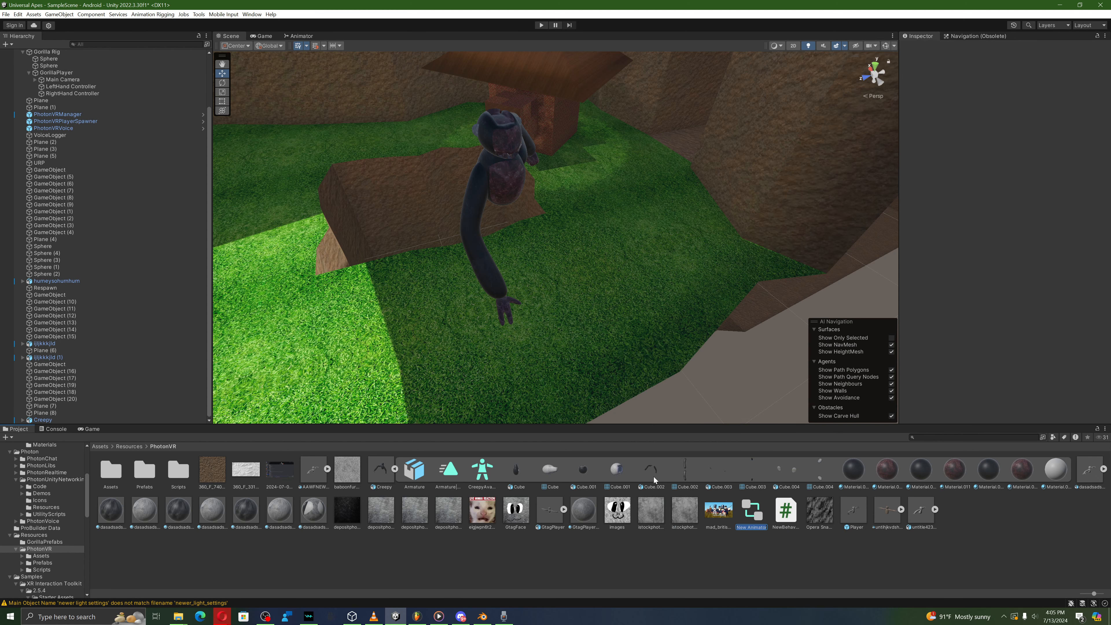
type("Creepy")
key("Return")
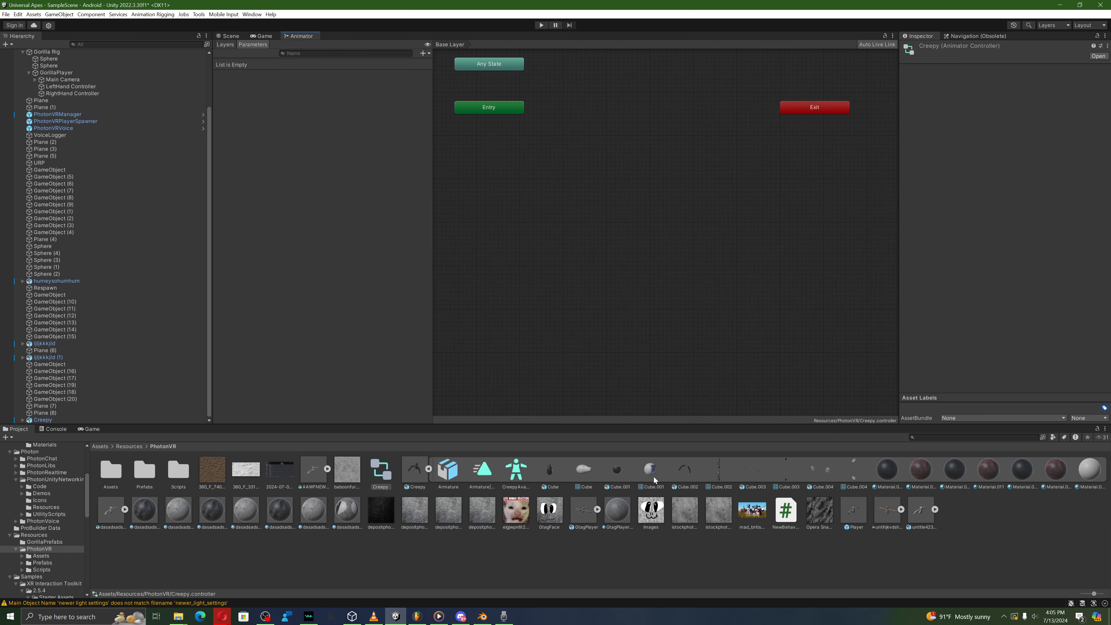
Step: Add Creepy's armature animation clip to the Creepy controller's state graph and return to the scene view
left_click_drag(486, 474, 551, 255)
left_click_drag(592, 84, 593, 85)
left_click(231, 36)
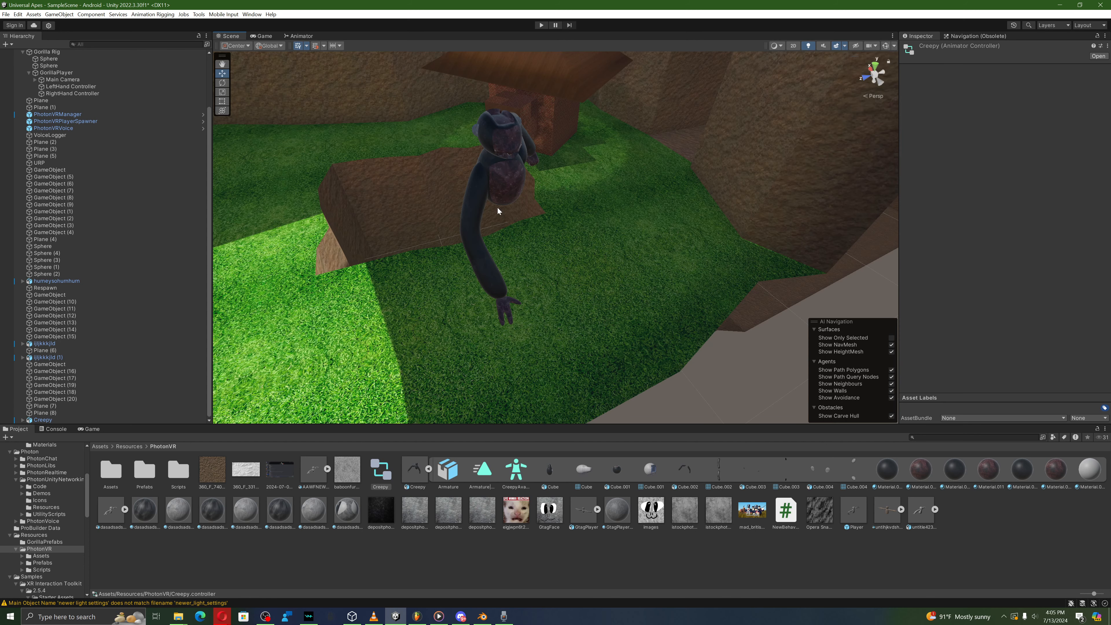
Step: Assign the Creepy controller to the Animator of the Creepy object in the scene, then deselect it
left_click_drag(376, 472, 976, 183)
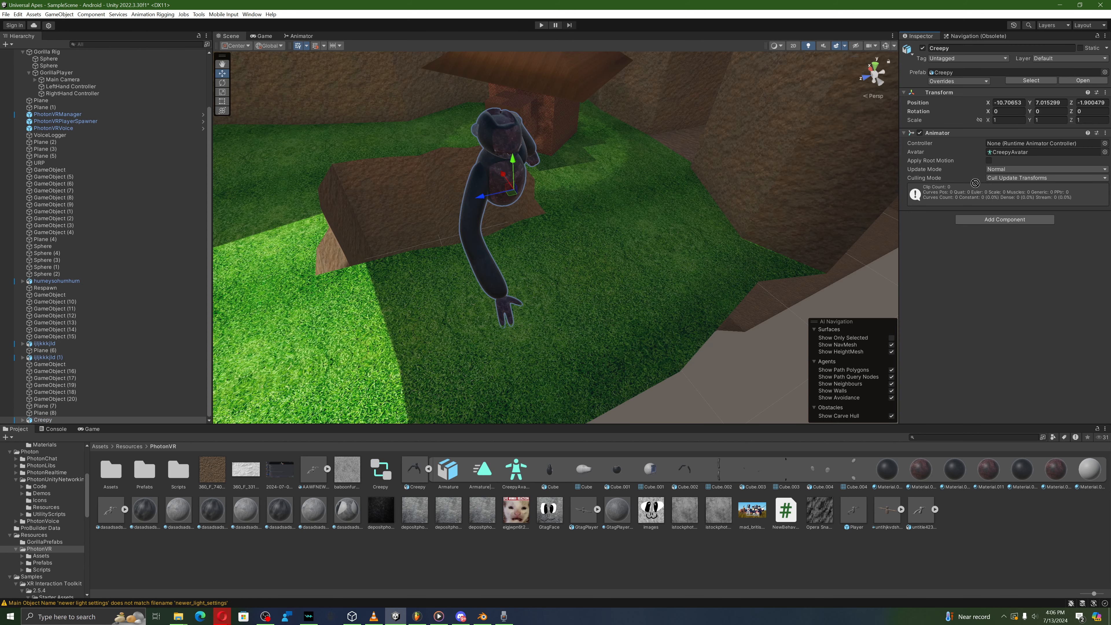
left_click_drag(1018, 149, 1020, 144)
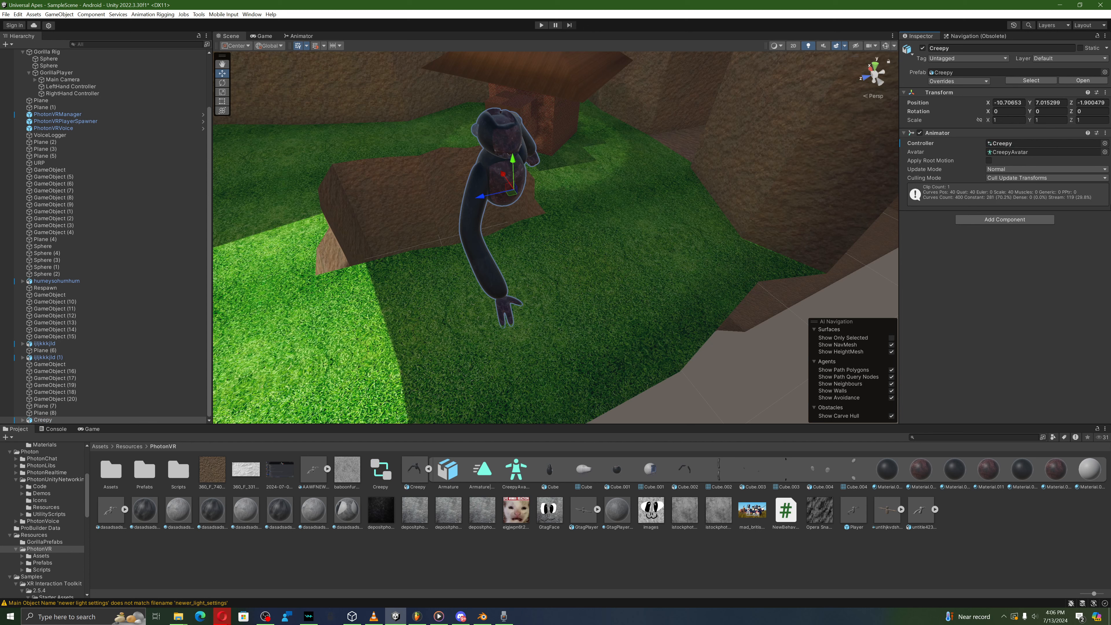
left_click(795, 421)
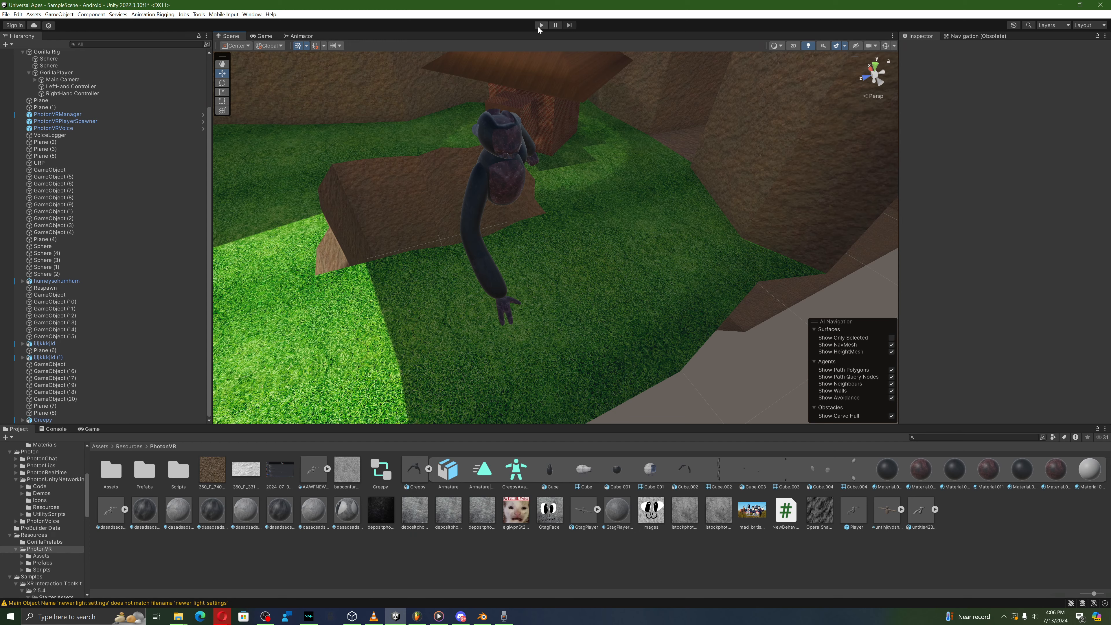
Step: Run the game, examine the Creepy monster's animation in the scene view, and stop the playback
left_click(540, 25)
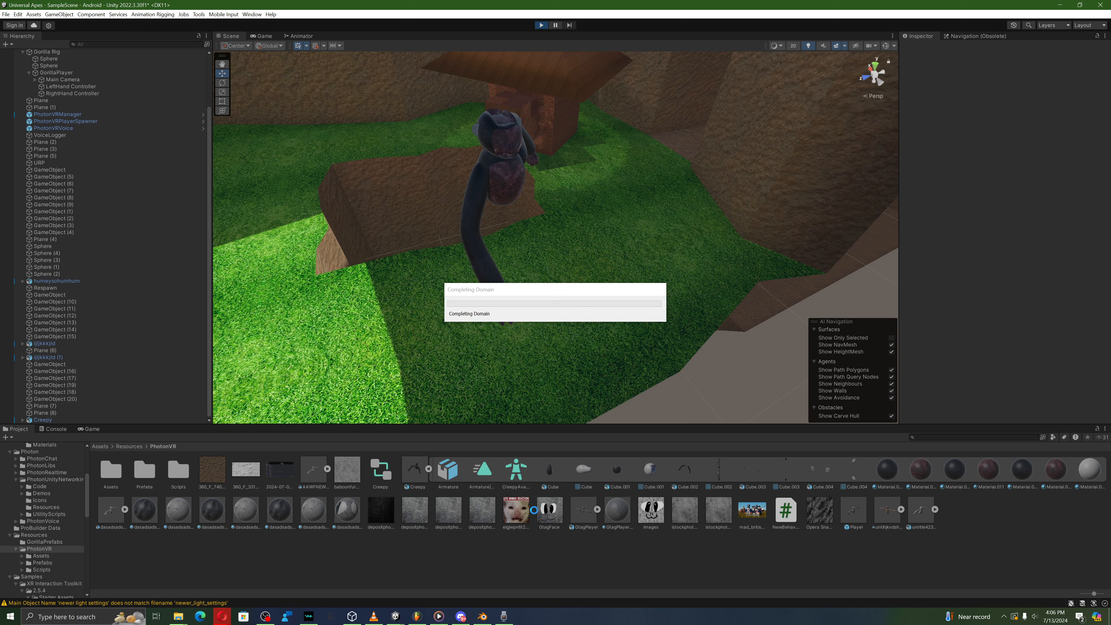
mouse_move(483, 616)
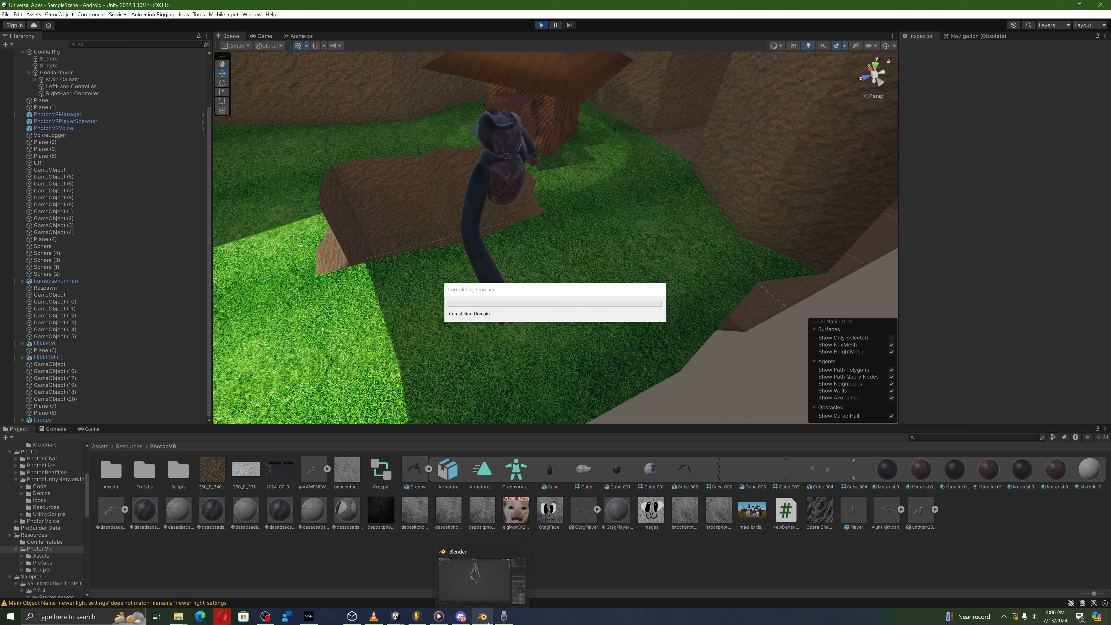
left_click(488, 575)
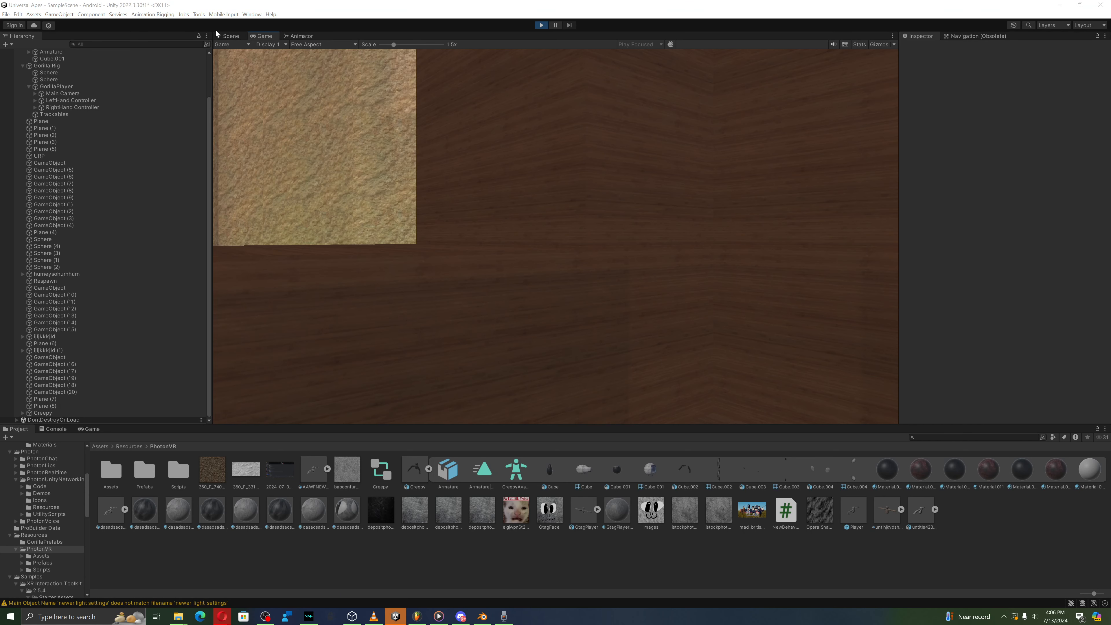
left_click(230, 36)
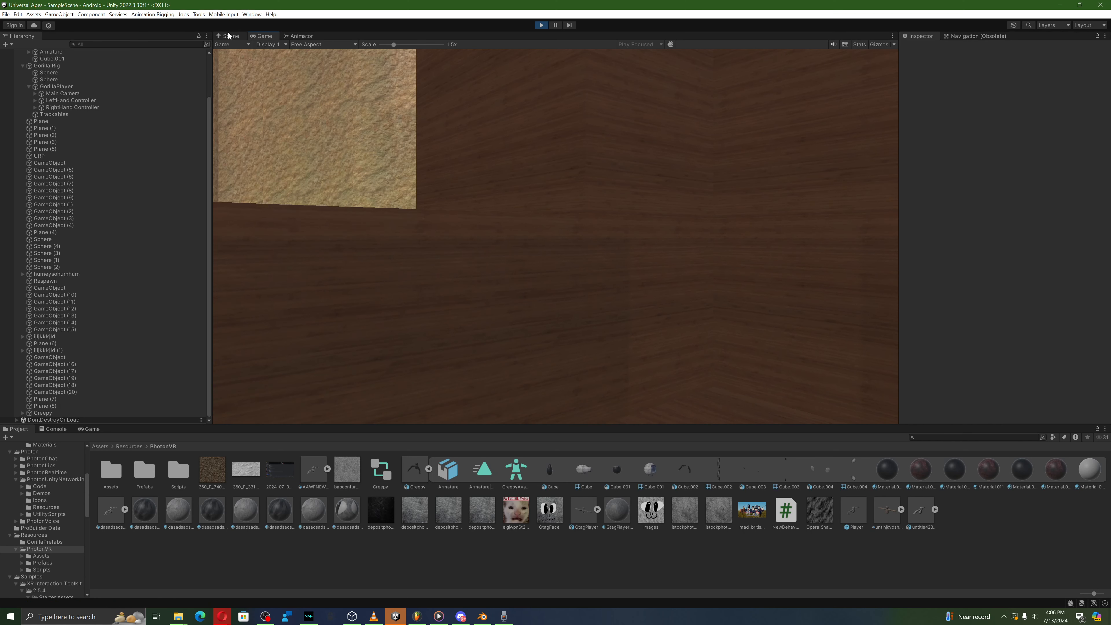
right_click_drag(523, 209, 478, 136)
key("w")
key("s")
key("w")
key("s")
key("s")
key("w")
left_click(523, 167)
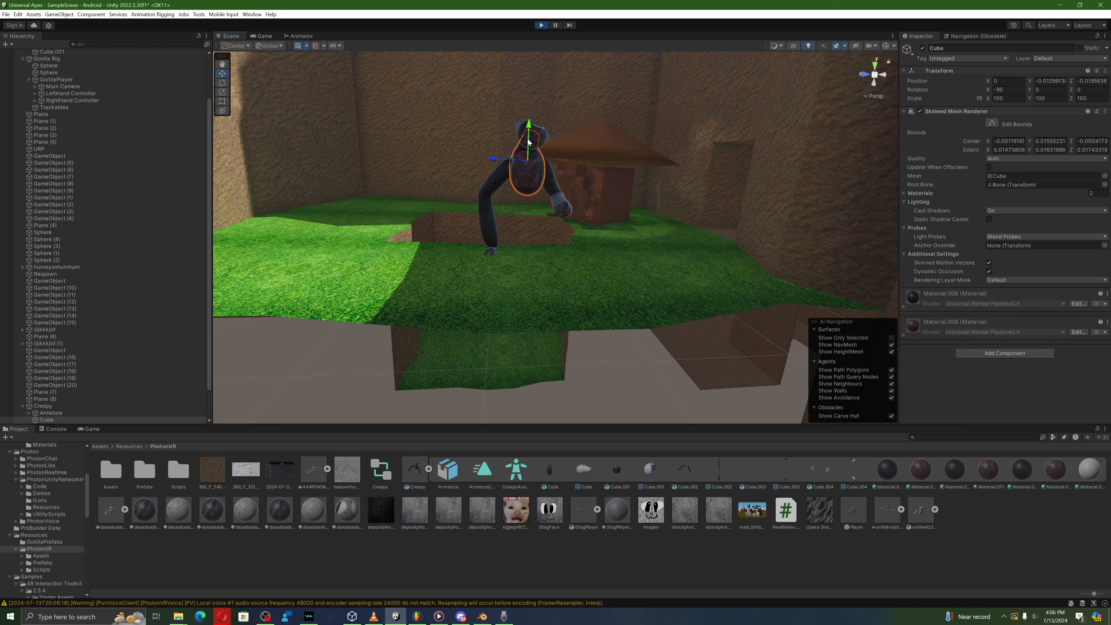
left_click(536, 26)
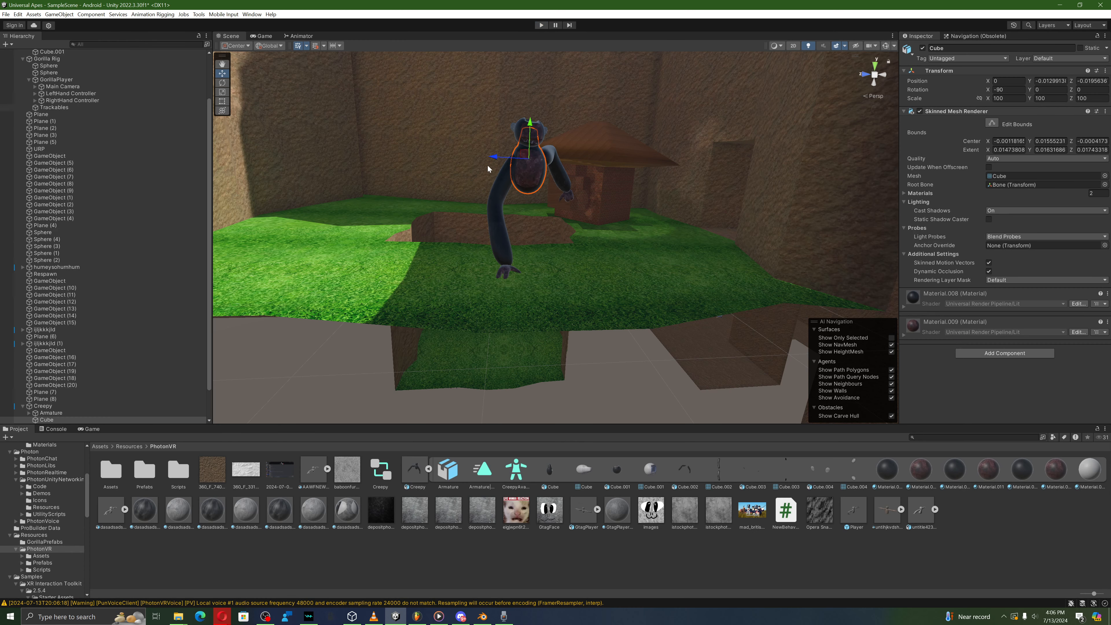
Step: Try moving Creepy's Cube and Cube.001 meshes vertically, and raise the whole Creepy model to a Y position of 7.32
left_click(529, 132)
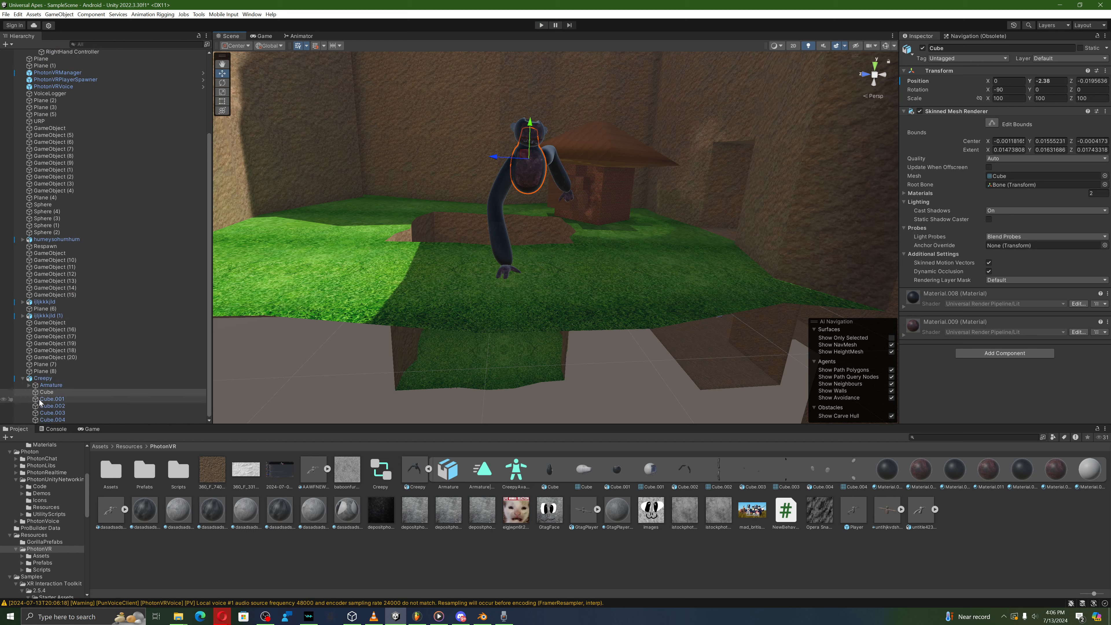
left_click_drag(533, 120, 499, 150)
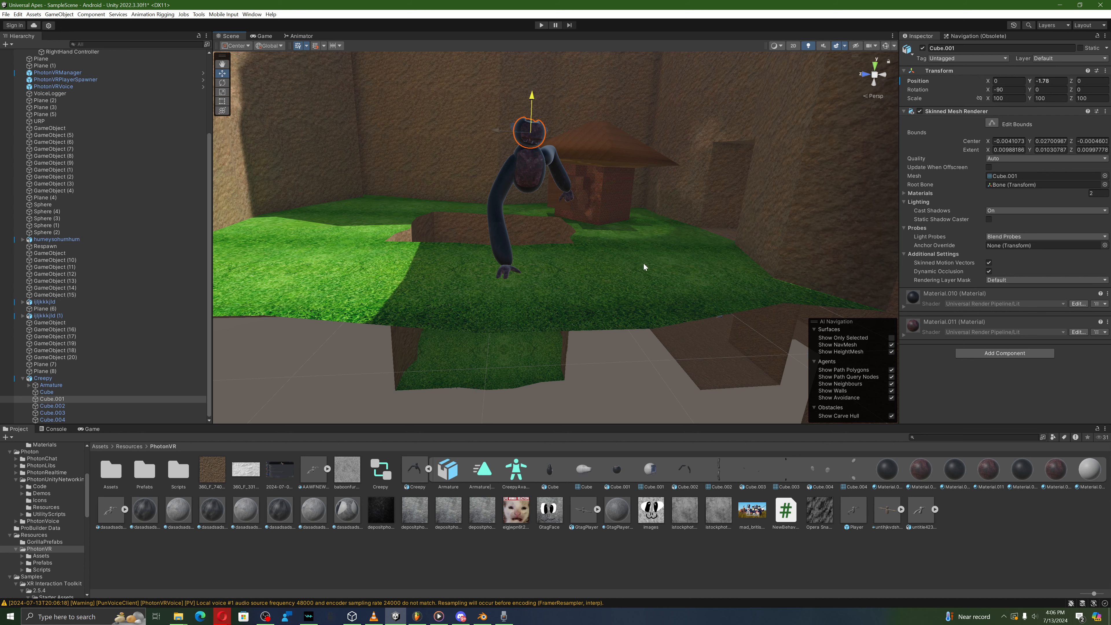
left_click(630, 417)
right_click_drag(630, 417, 633, 385)
key("a")
left_click(574, 296)
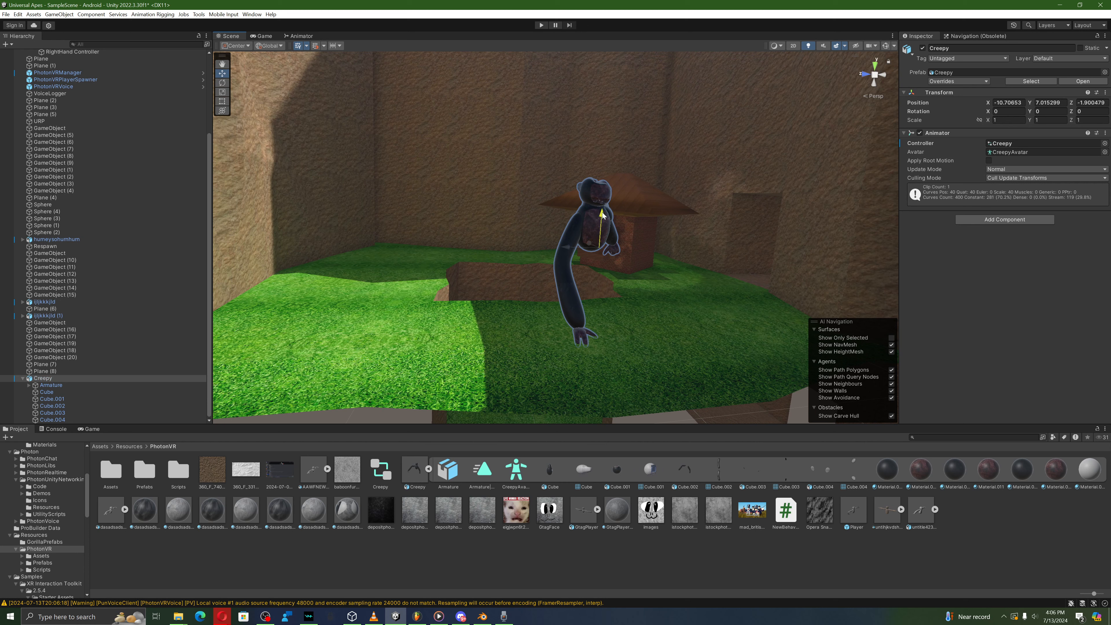
left_click_drag(602, 215, 602, 207)
Step: Run the game again, examine the raised Creepy monster's looping animation from several sides, and stop the playback
left_click(541, 25)
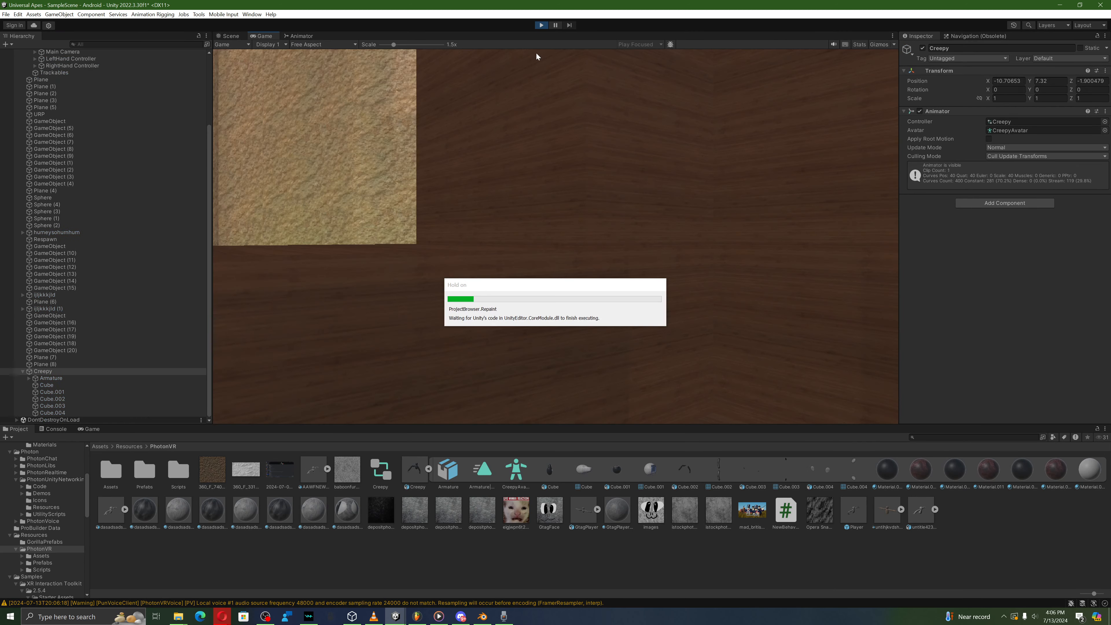
left_click(225, 38)
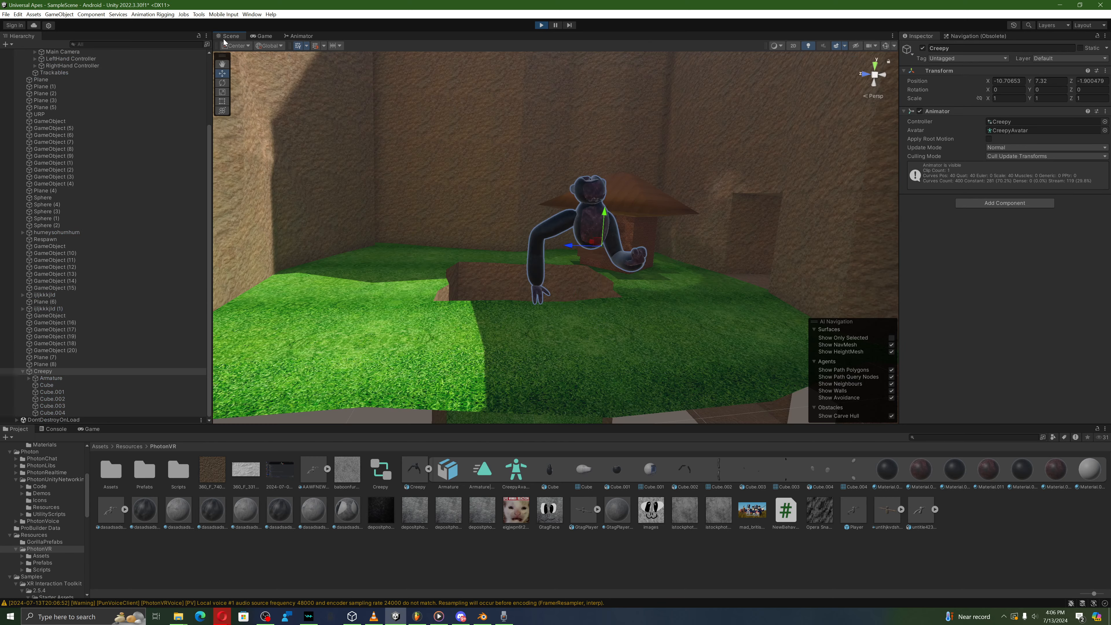
right_click_drag(493, 186, 892, 178)
scroll(526, 195, "up", 2)
scroll(526, 207, "up", 1)
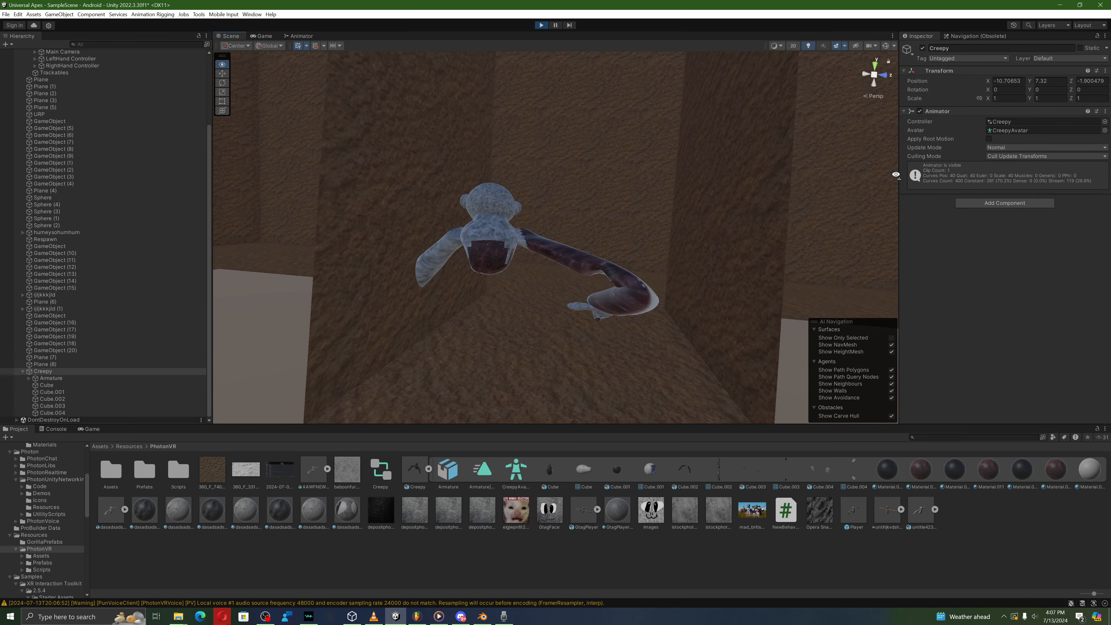
right_click_drag(896, 174, 464, 132)
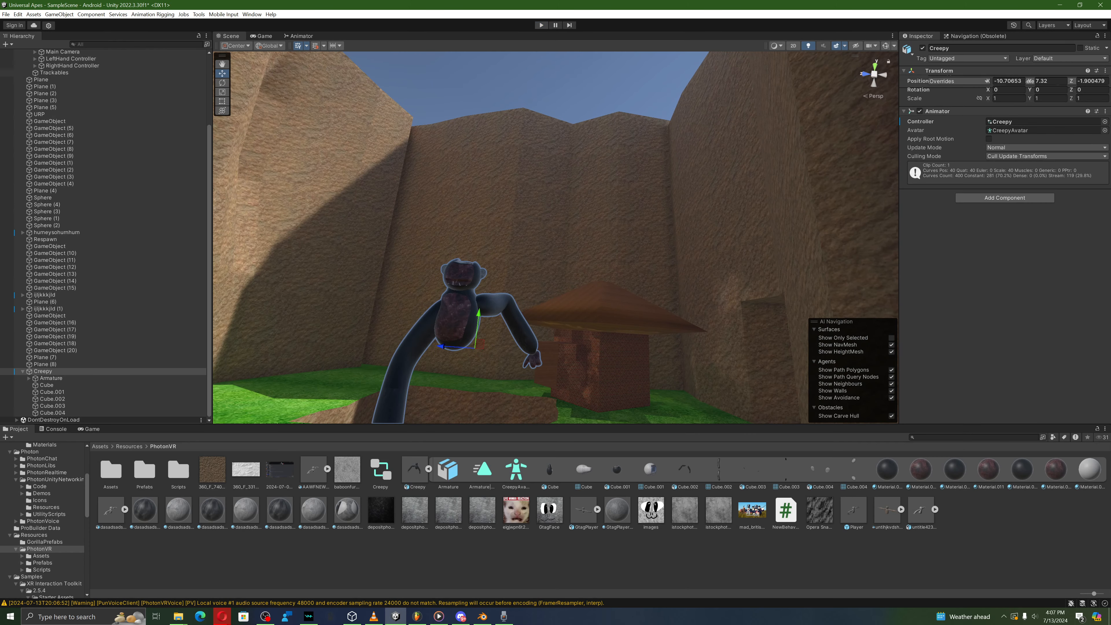
Step: Switch to Discord, open the horror channel of the How Do I? server, and play the deathmonster.mp3 attachment
left_click(461, 617)
scroll(25, 285, "down", 5)
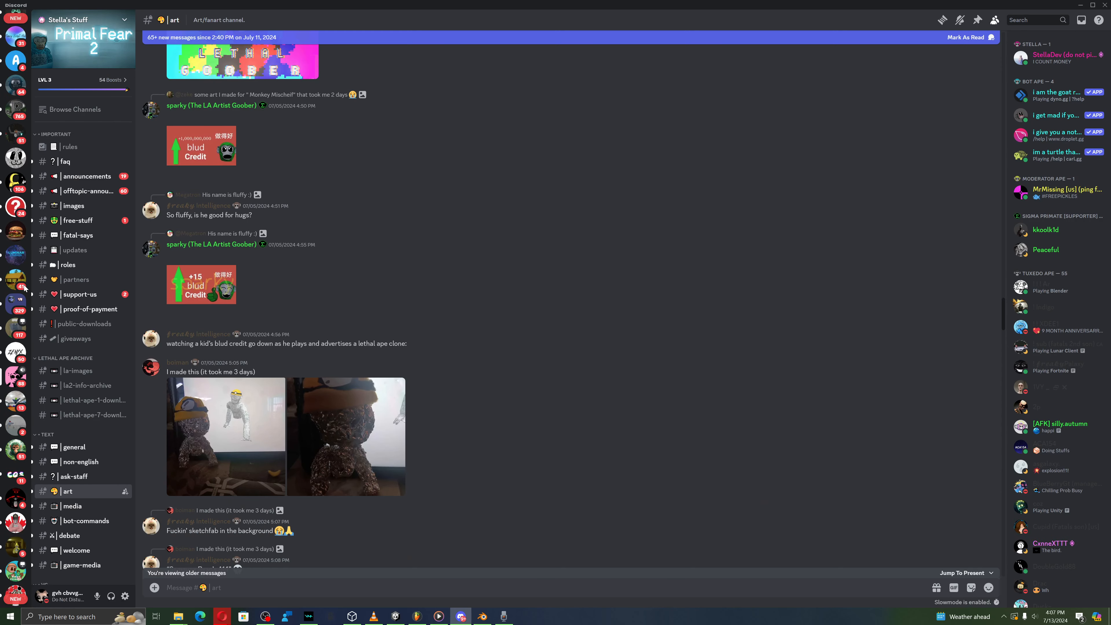
left_click(20, 209)
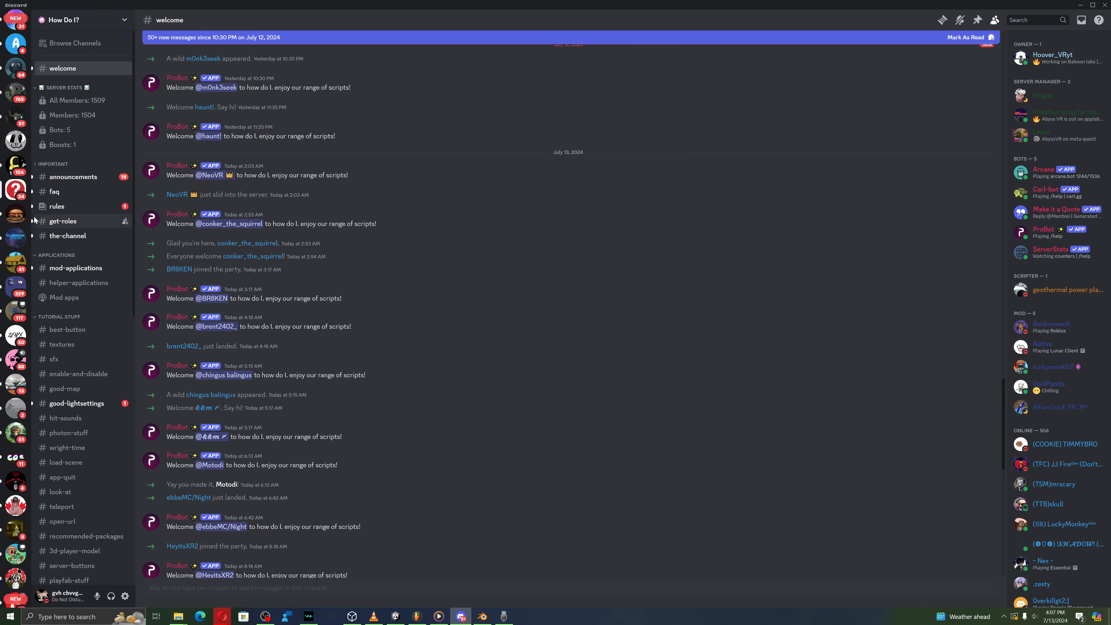
scroll(83, 332, "down", 5)
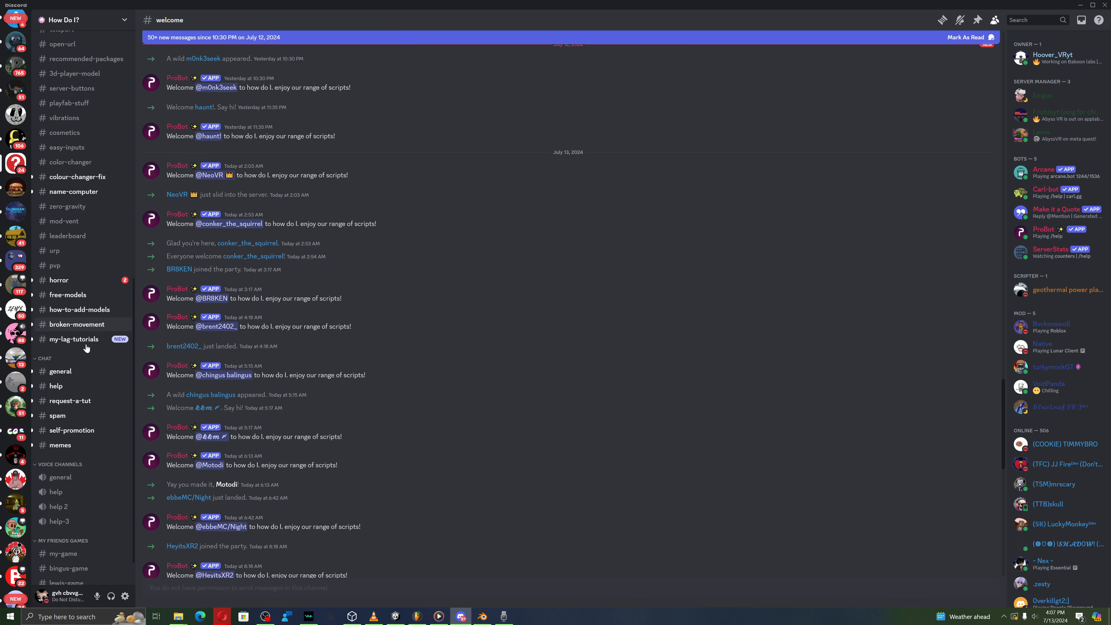
scroll(84, 340, "up", 3)
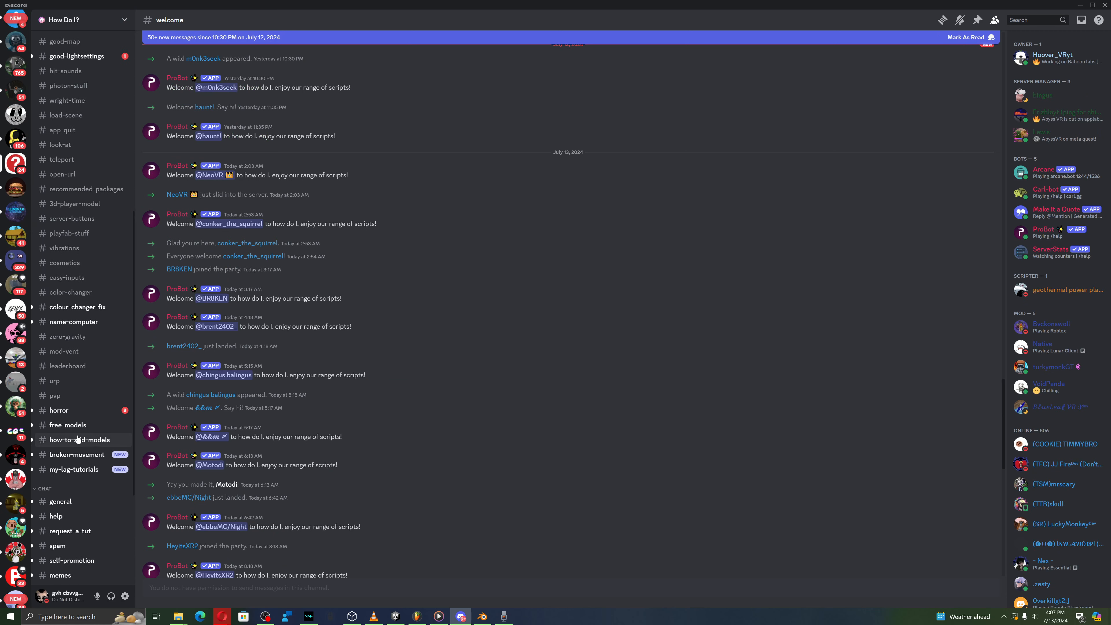
left_click(81, 439)
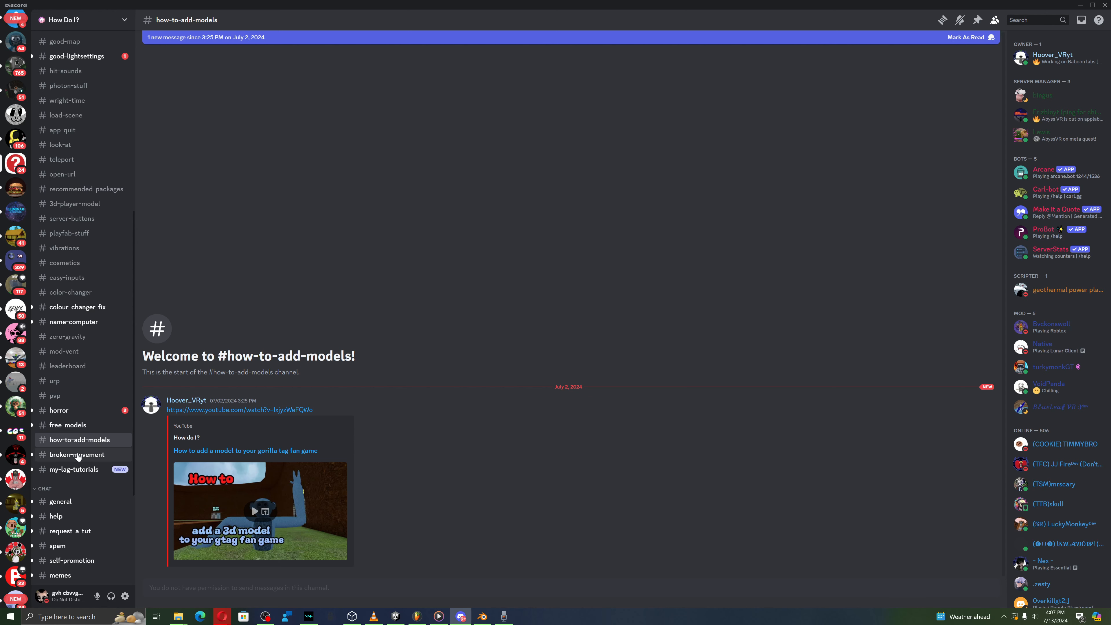
left_click(74, 408)
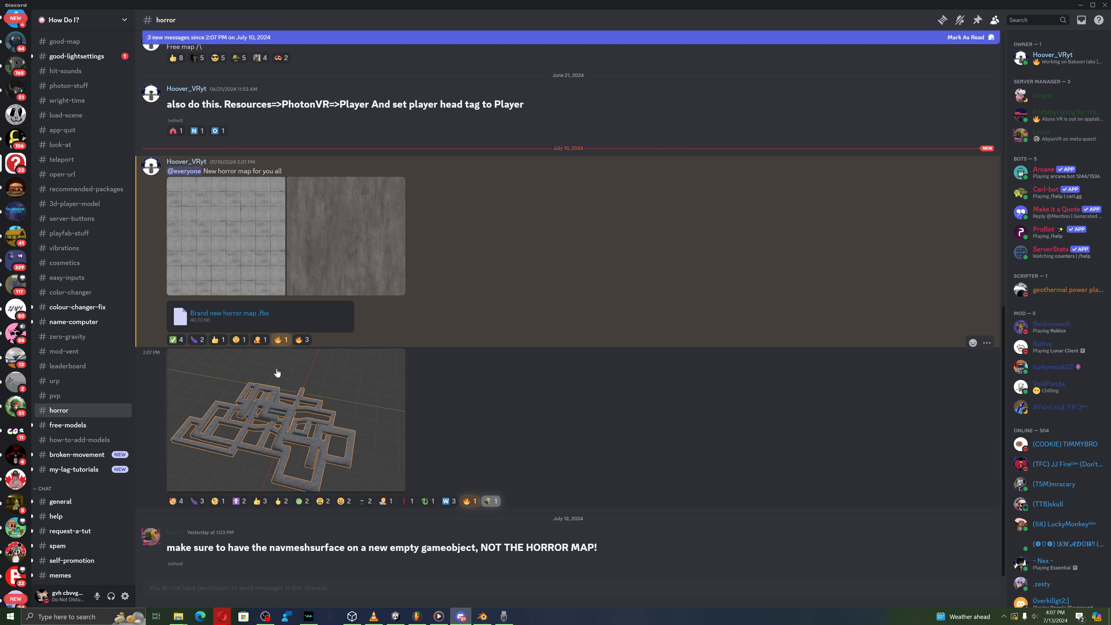
scroll(277, 372, "up", 10)
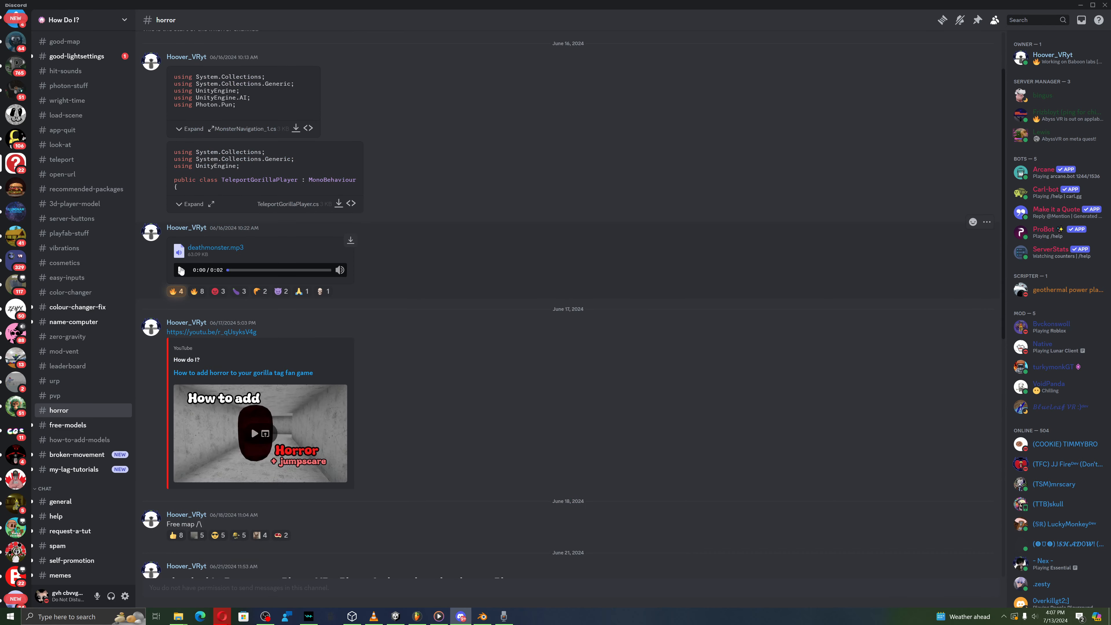
left_click(181, 270)
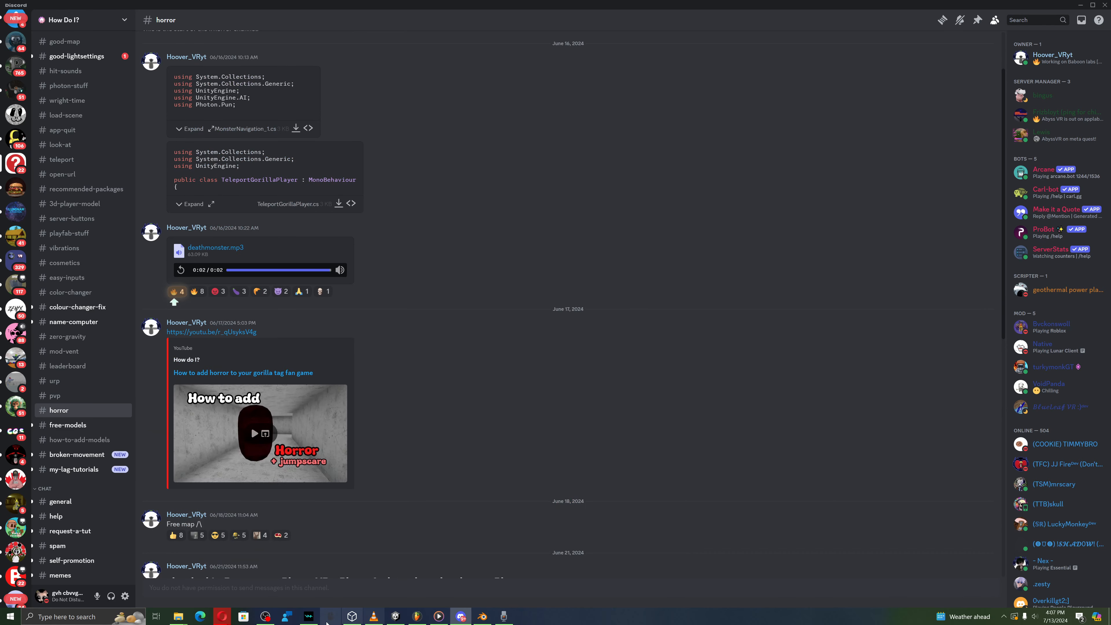
left_click(308, 617)
left_click(28, 53)
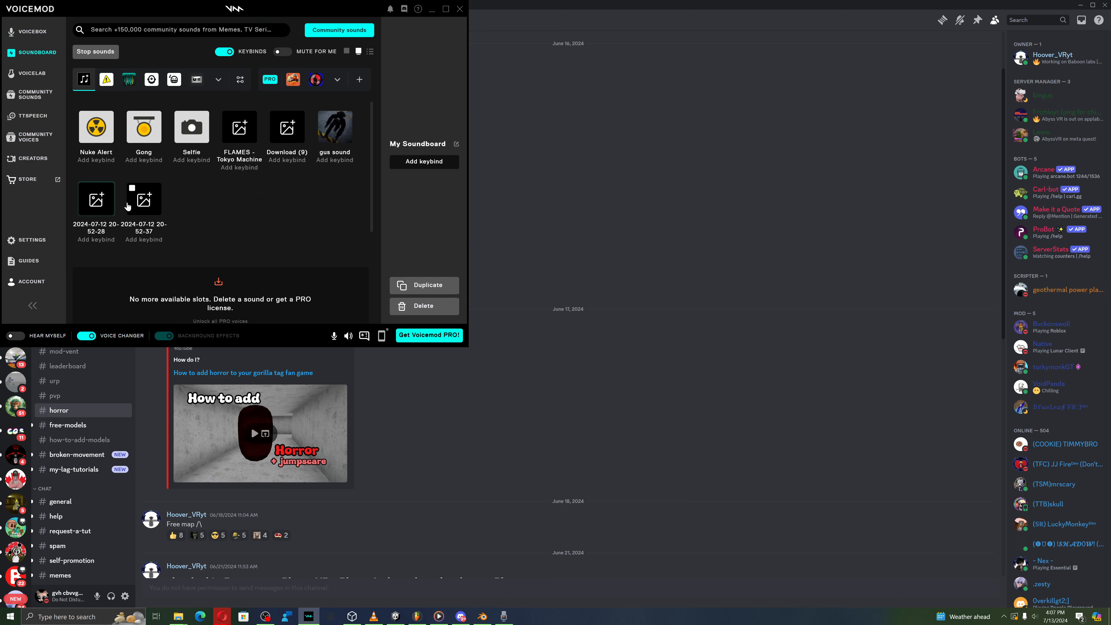
left_click(135, 210)
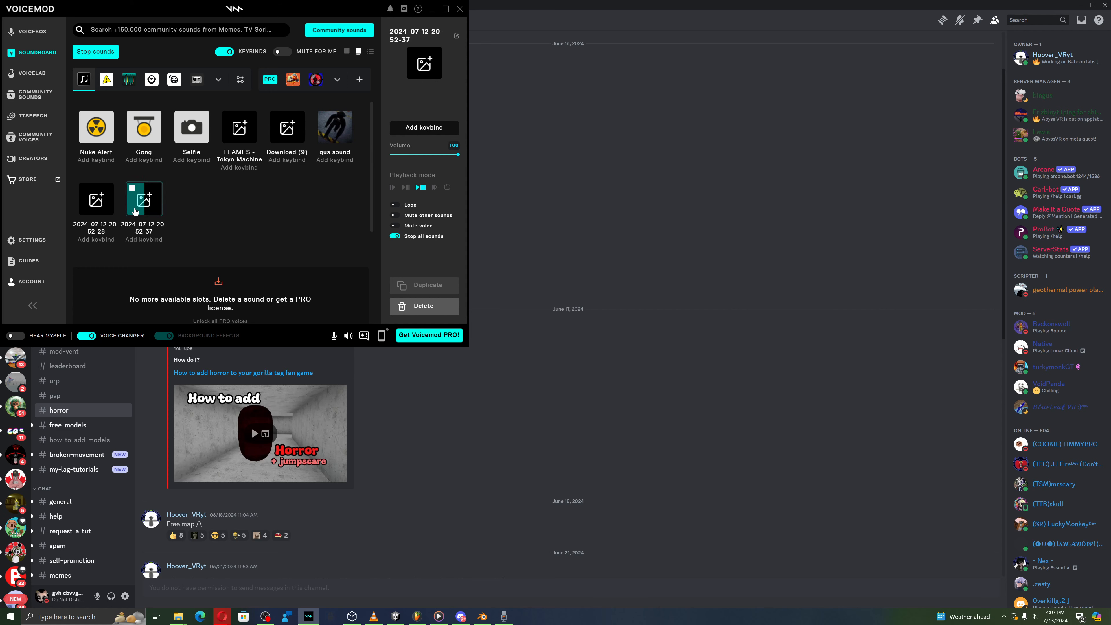
left_click(460, 457)
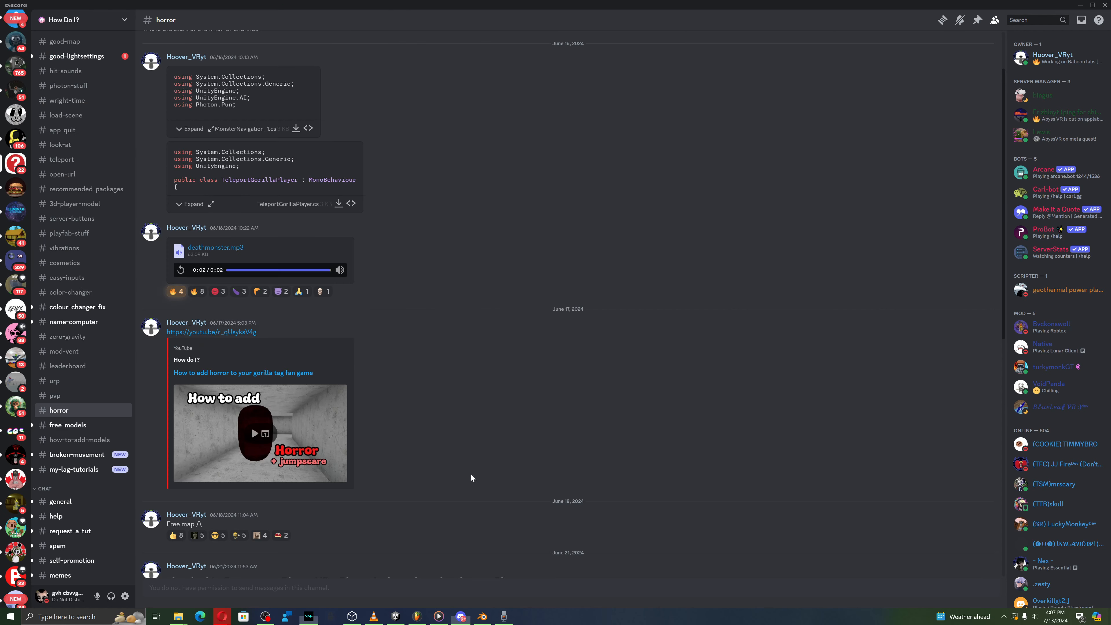
Step: Switch to Unity, move the Creepy model and its Creepy animator controller from the PhotonVR folder to the root Assets folder, and open that folder
left_click(482, 616)
left_click(396, 616)
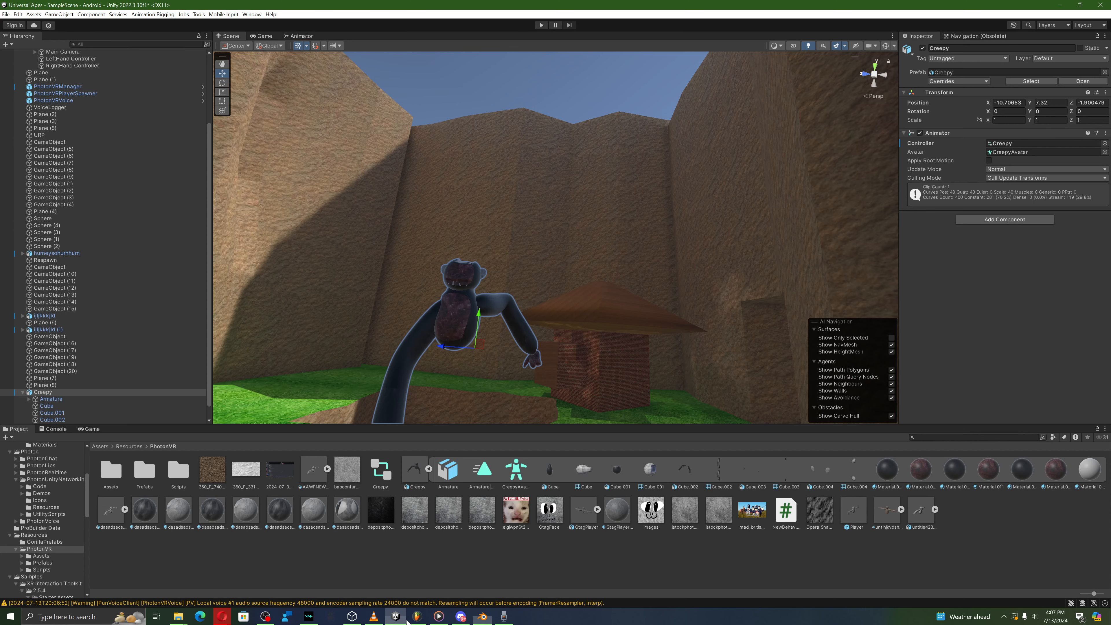
scroll(40, 516, "up", 5)
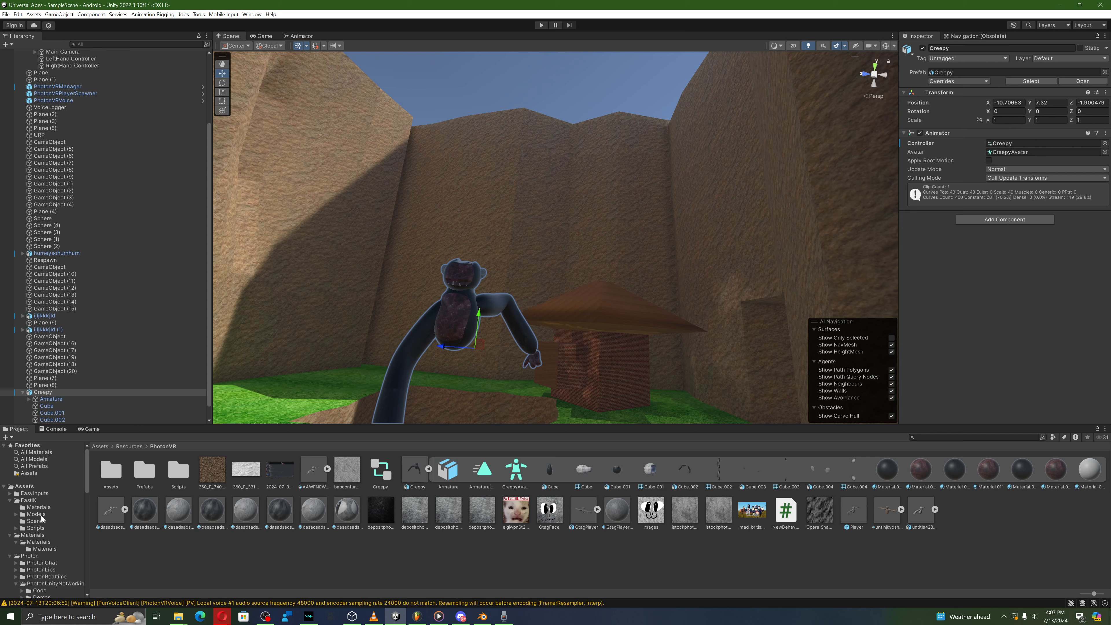
right_click_drag(504, 341, 512, 372)
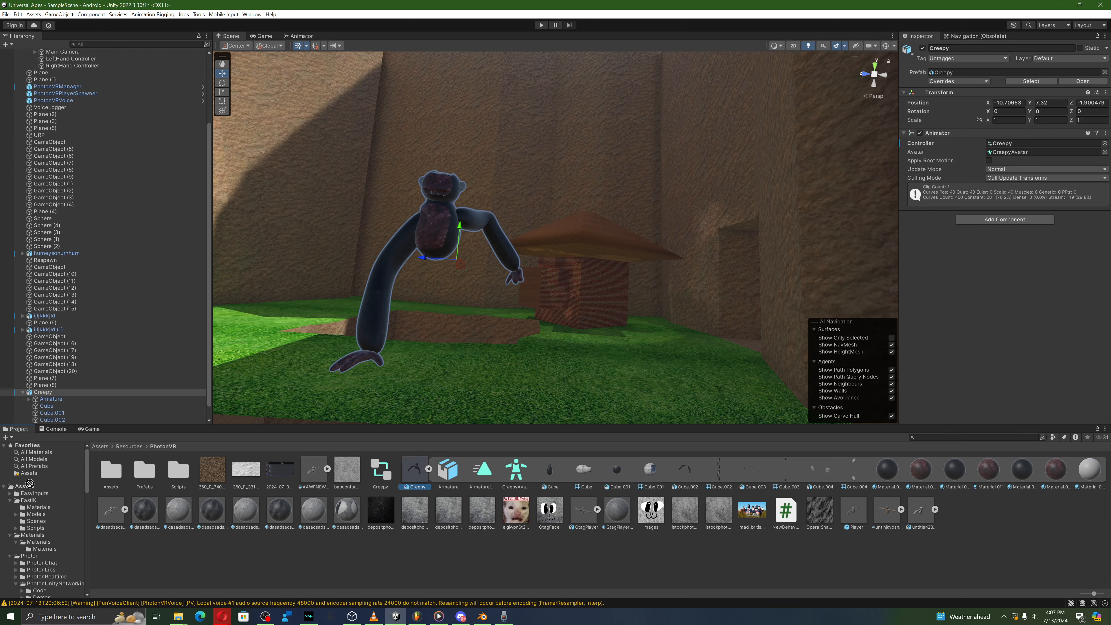
scroll(34, 490, "down", 3)
scroll(35, 496, "up", 3)
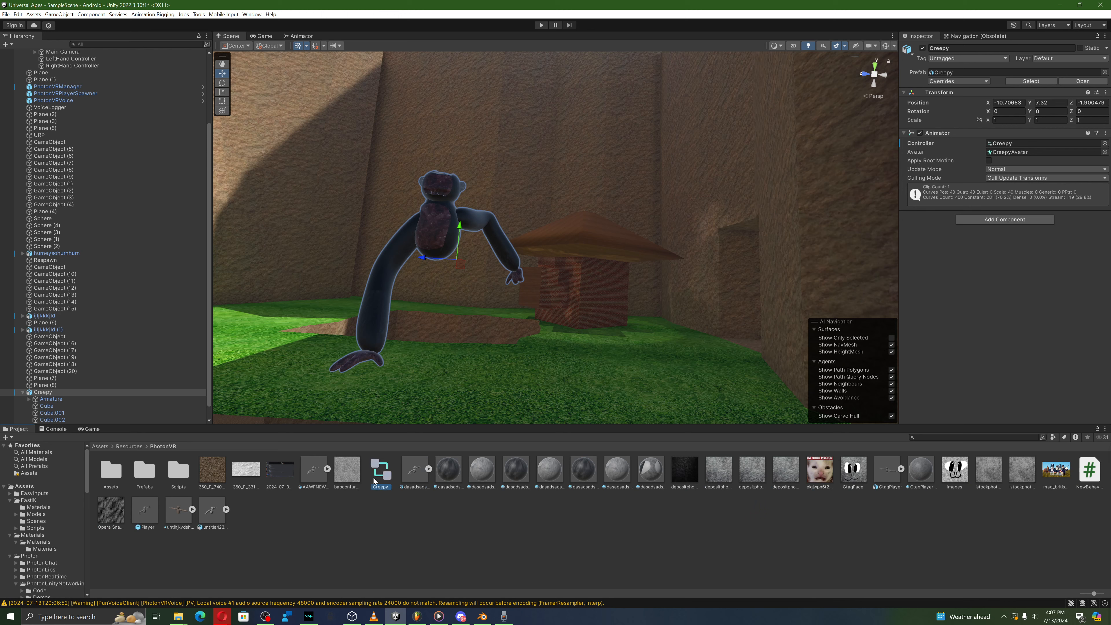
left_click_drag(78, 507, 59, 489)
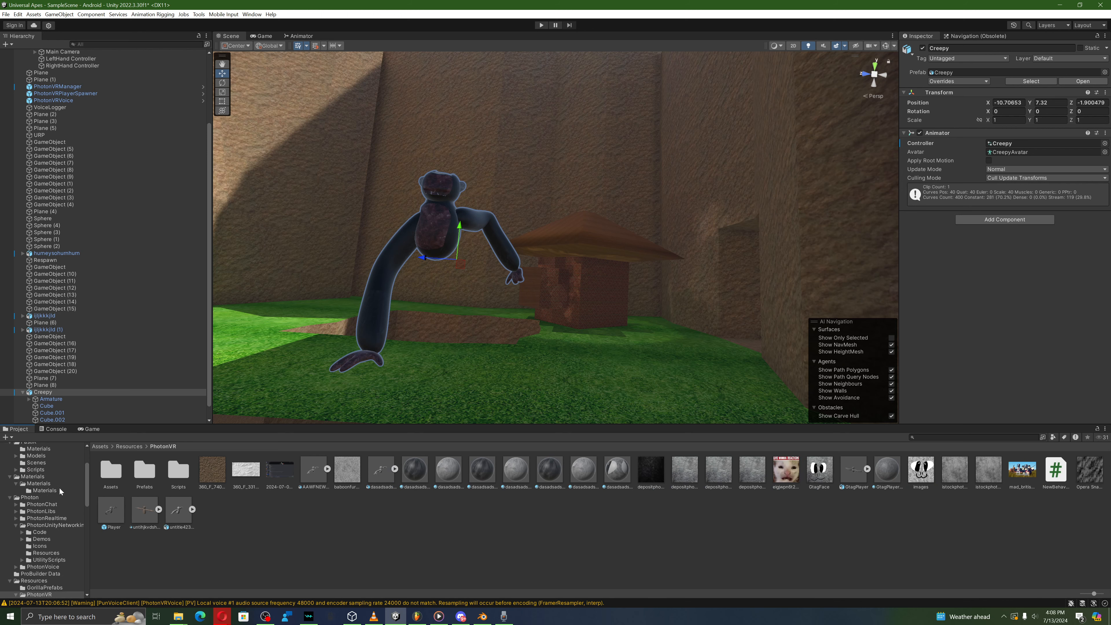
left_click(41, 488)
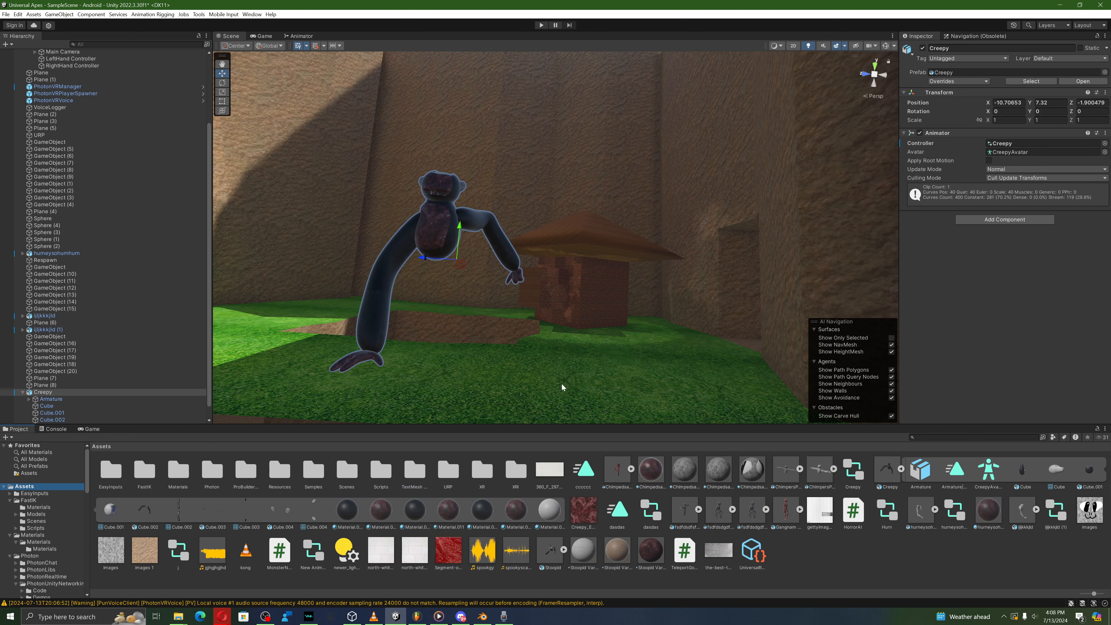
Step: Play the ArmatureAction clip preview in the import settings of the third dark humanoid model in the Assets folder
mouse_move(562, 387)
right_mouse_down()
mouse_move(568, 350)
mouse_move(564, 400)
right_mouse_up()
key("w")
key("s")
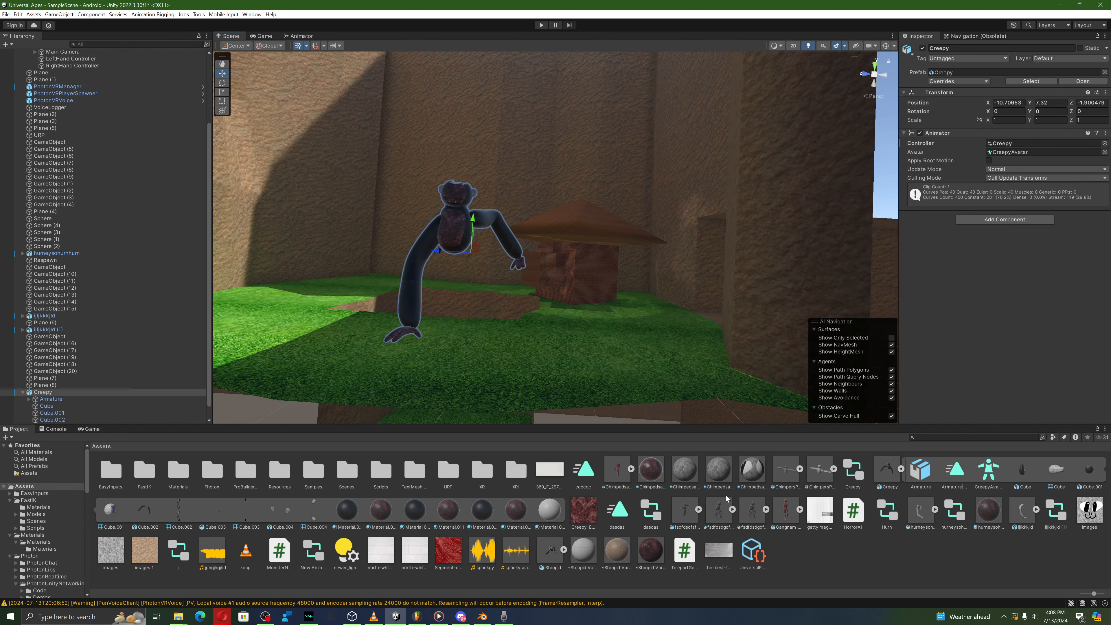
left_click(753, 510)
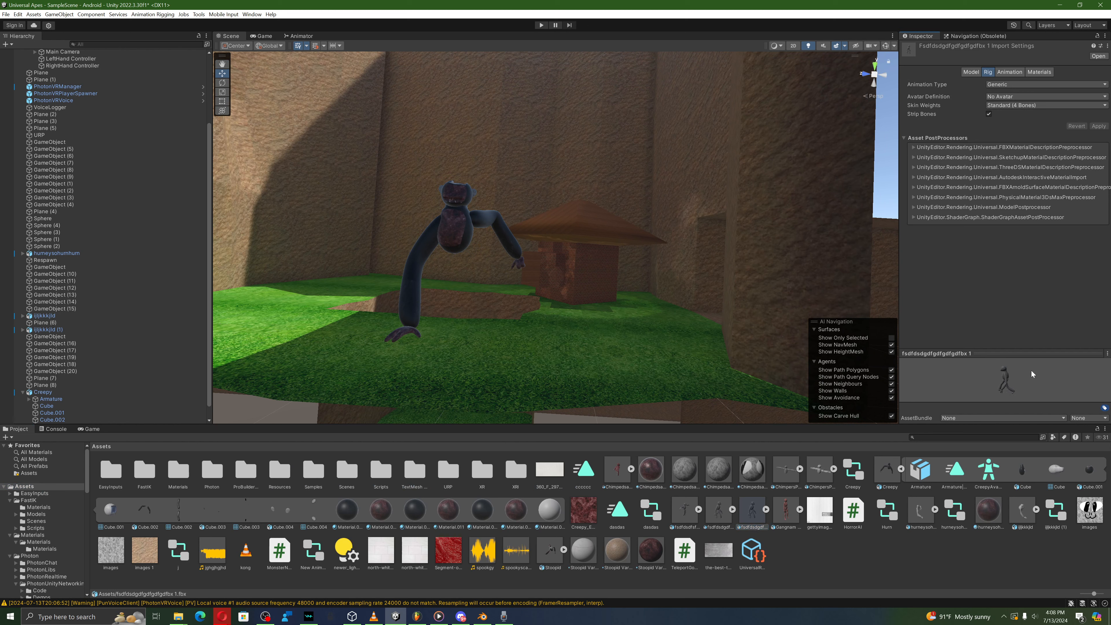
left_click(1002, 72)
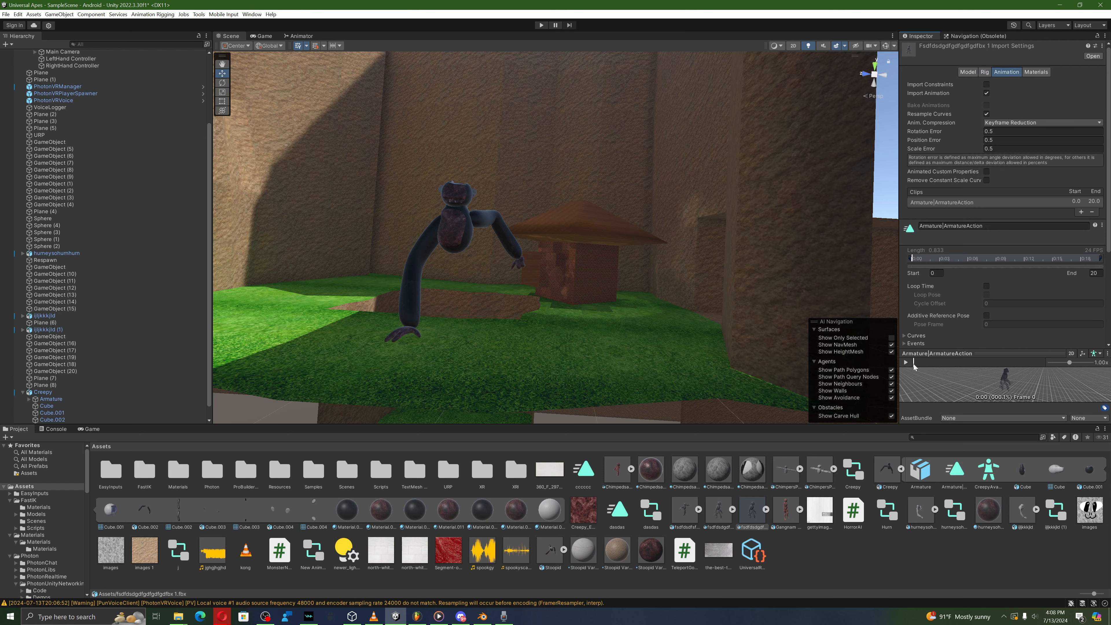
left_click(907, 354)
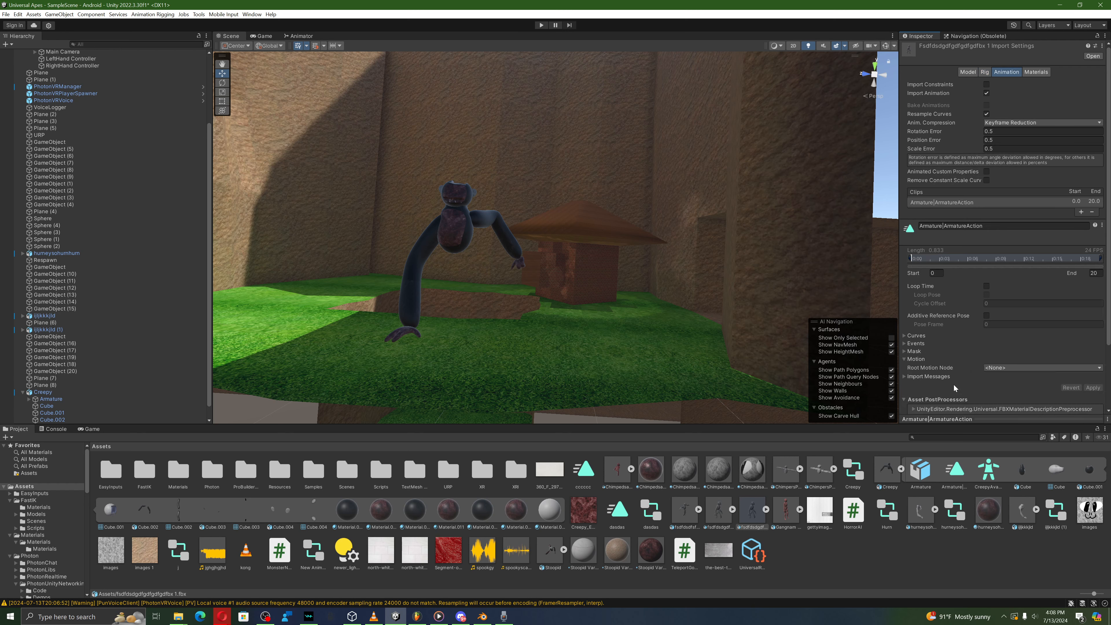
left_click(936, 420)
right_click_drag(940, 370, 915, 366)
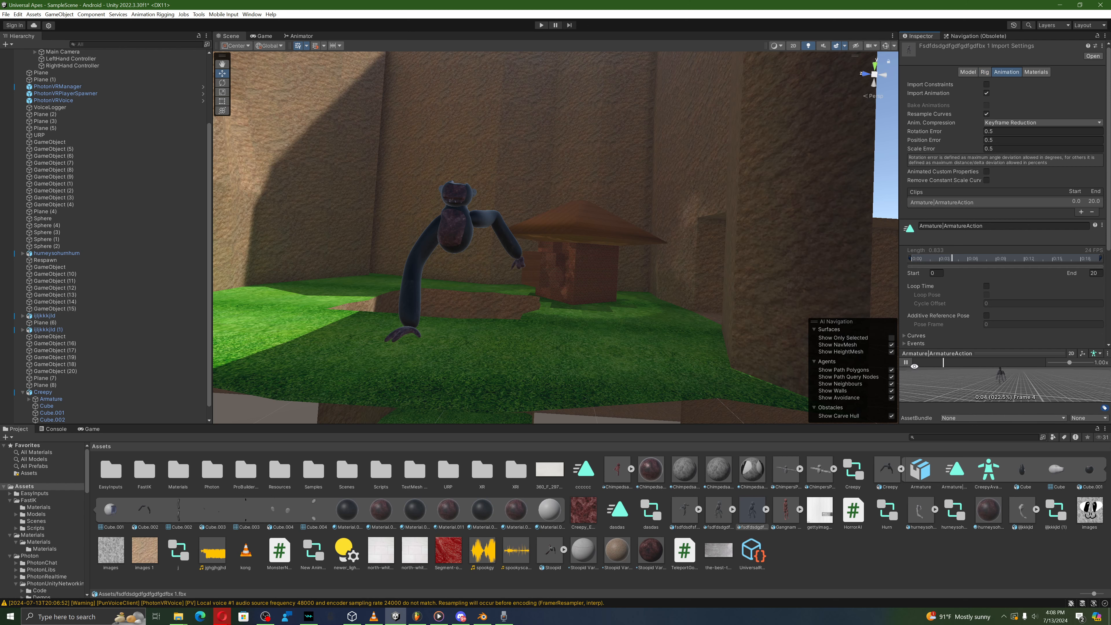
Step: View the Creepy monster from a higher angle in the scene and select the whole model
right_click_drag(744, 324, 714, 391)
key("w")
key("s")
right_click_drag(867, 370, 593, 303)
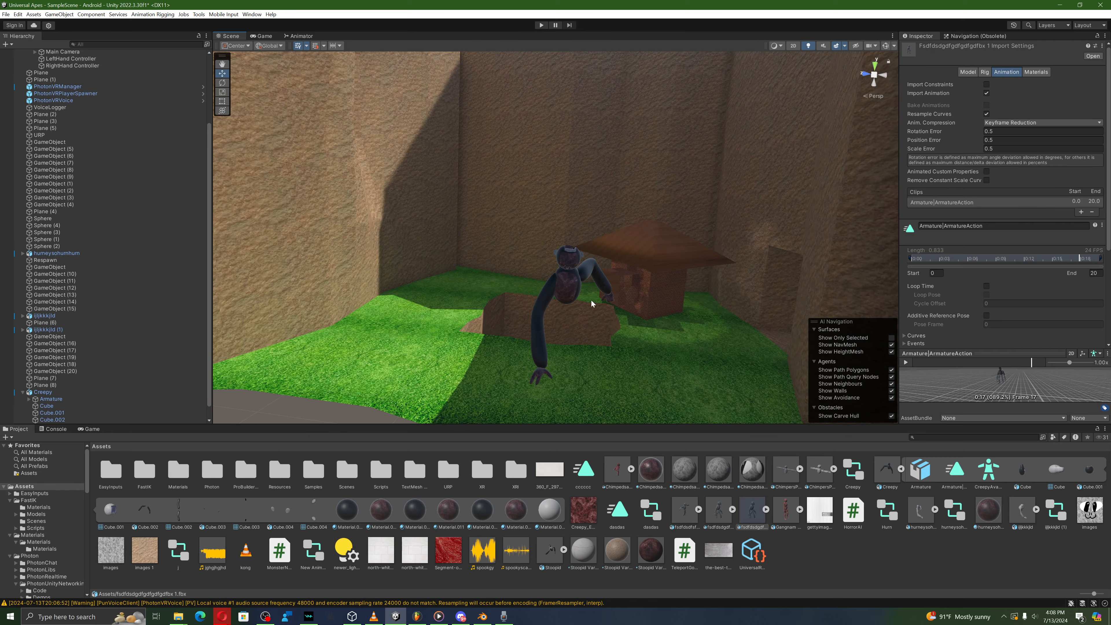
left_click(568, 283)
left_click(569, 283)
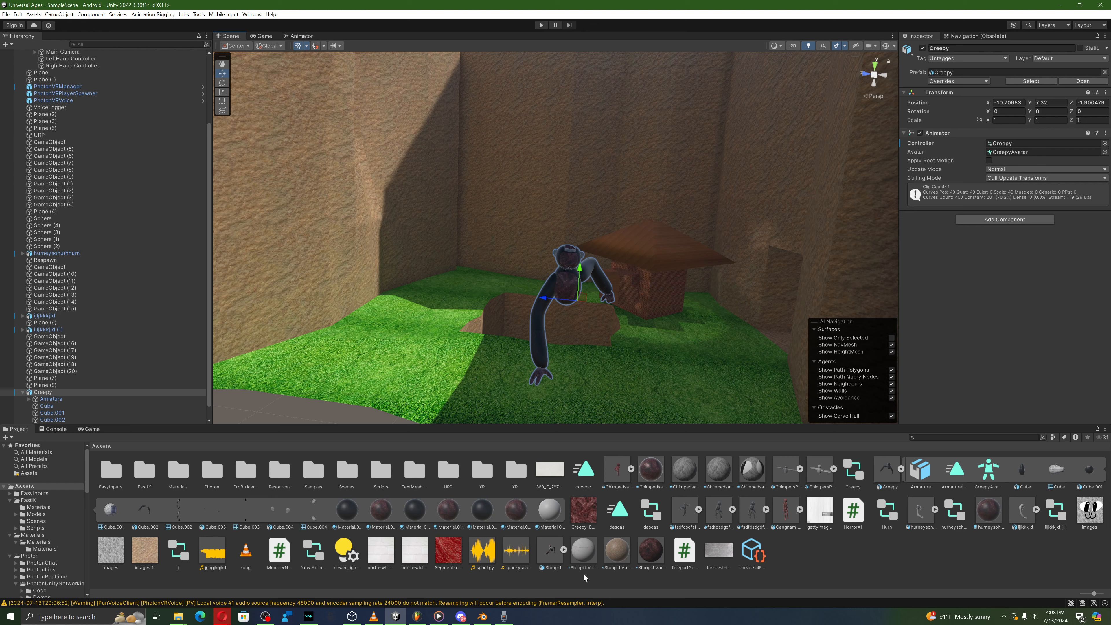
Step: Switch to Discord and go to the start of the horror channel
left_click(461, 617)
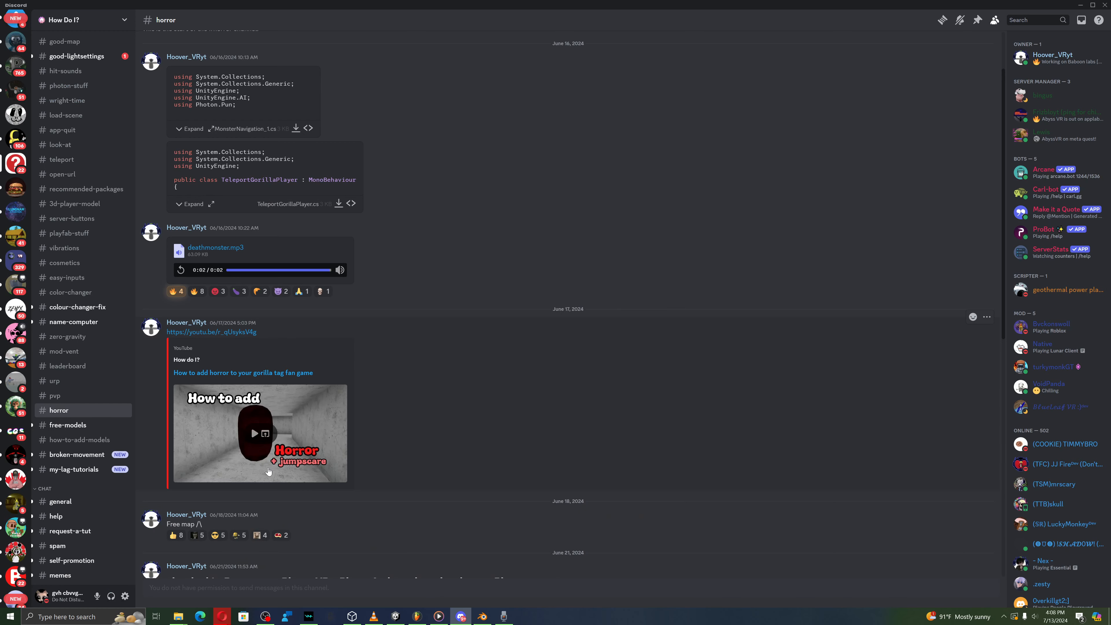
scroll(263, 445, "up", 2)
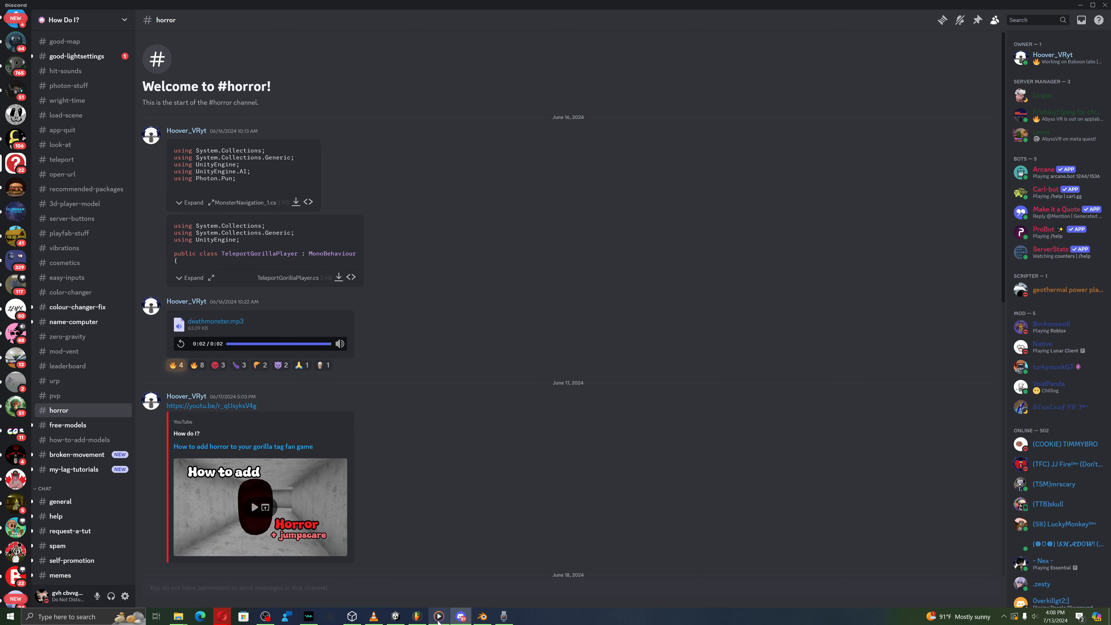
mouse_move(440, 620)
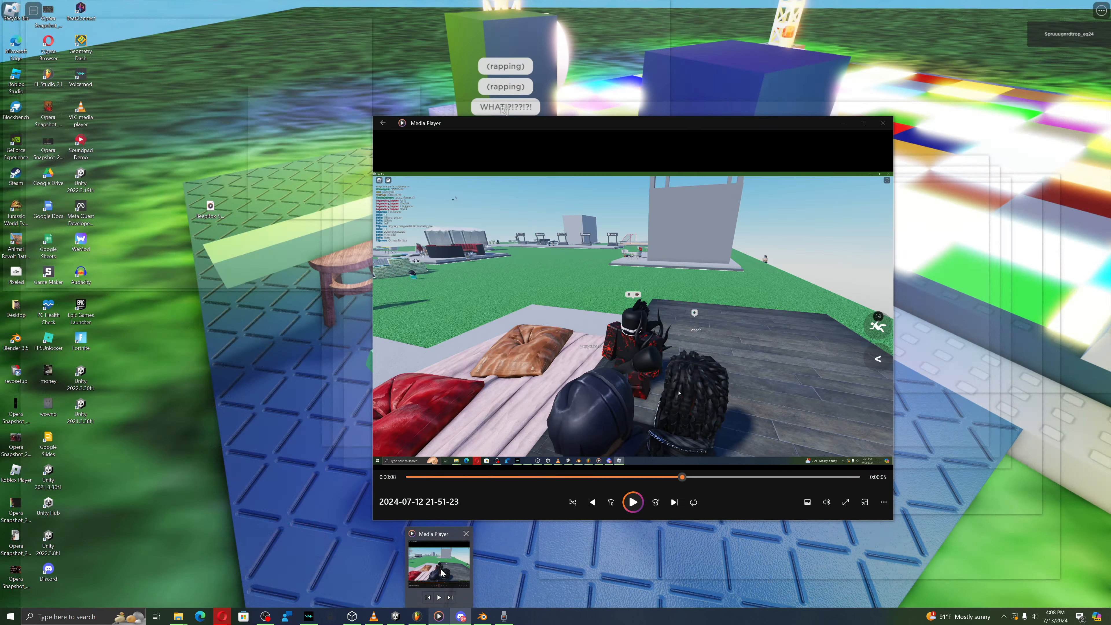
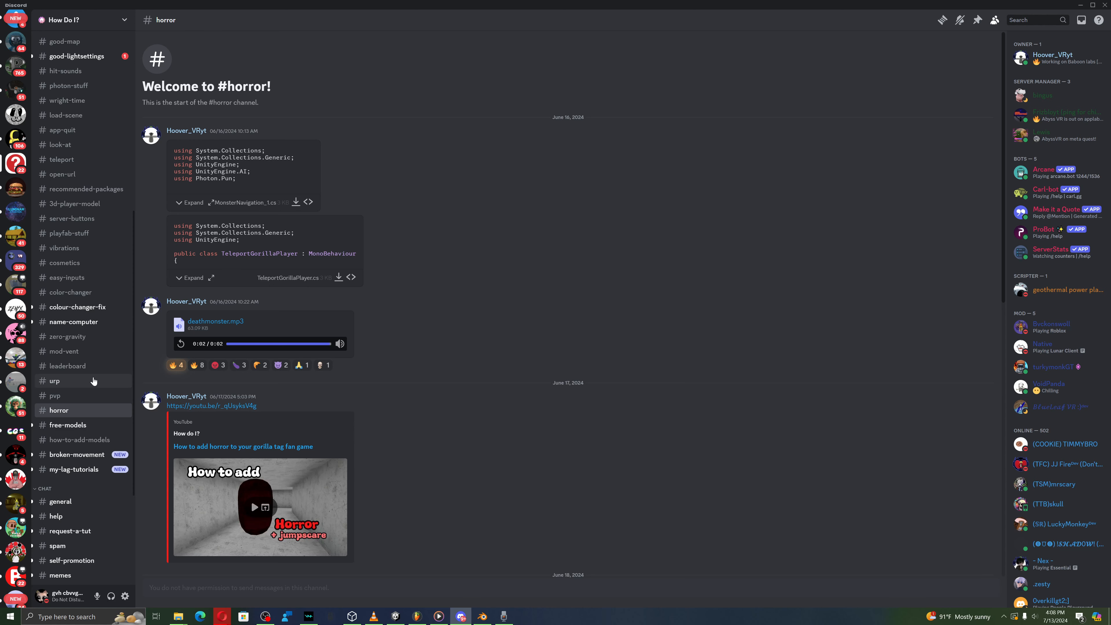
right_click(12, 167)
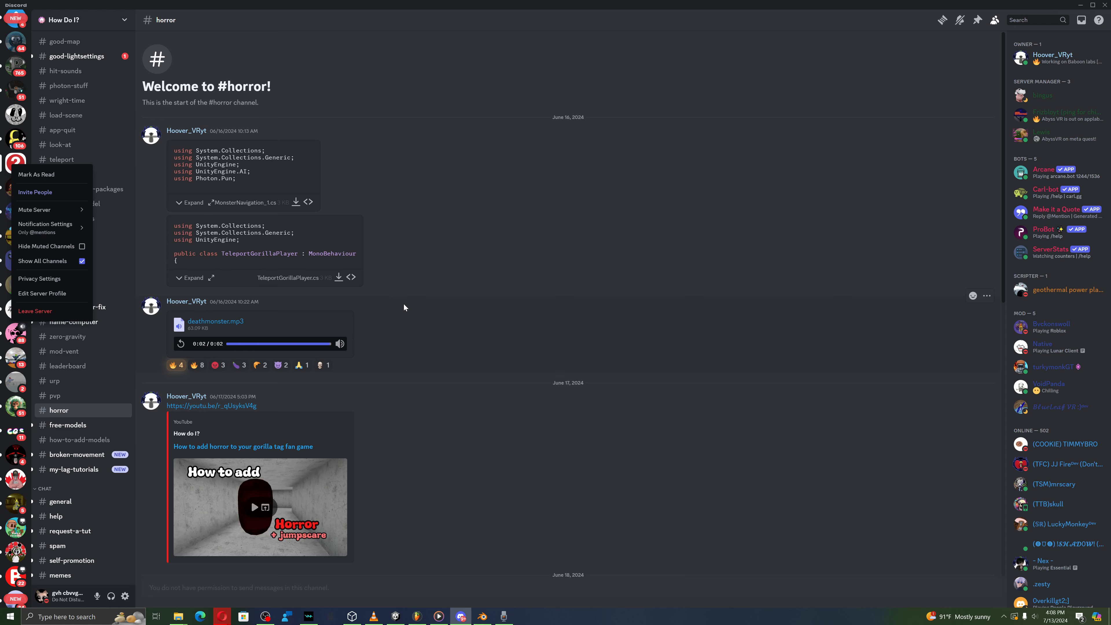
left_click(124, 597)
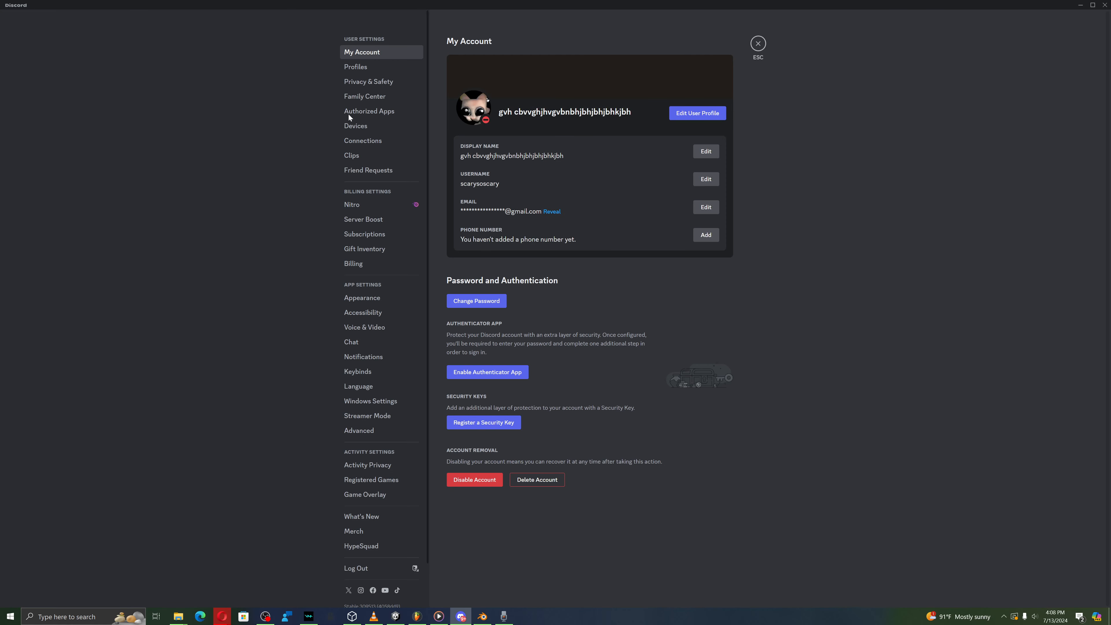
left_click(758, 44)
Step: Generate a new invite link for the How Do I? server that never expires, and close the invitation
right_click(16, 168)
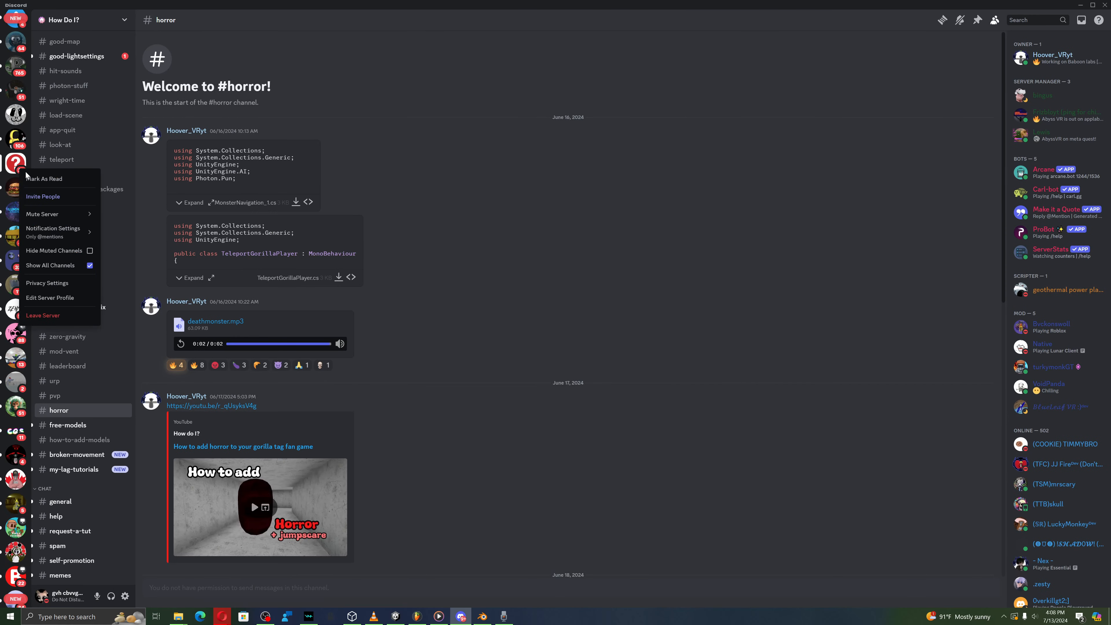
left_click(53, 200)
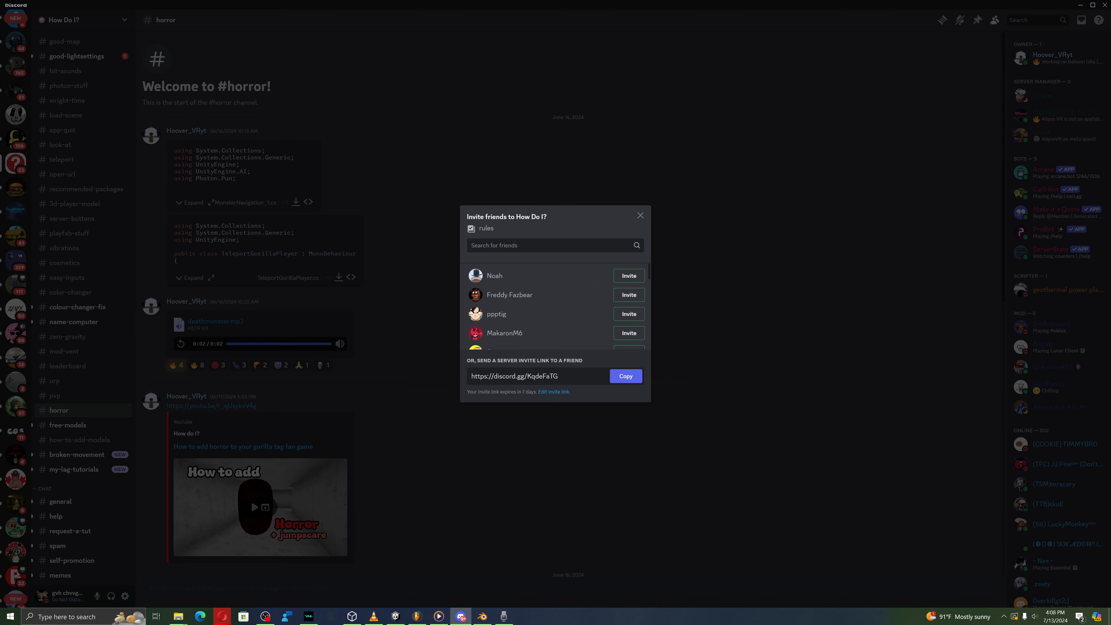
left_click(560, 393)
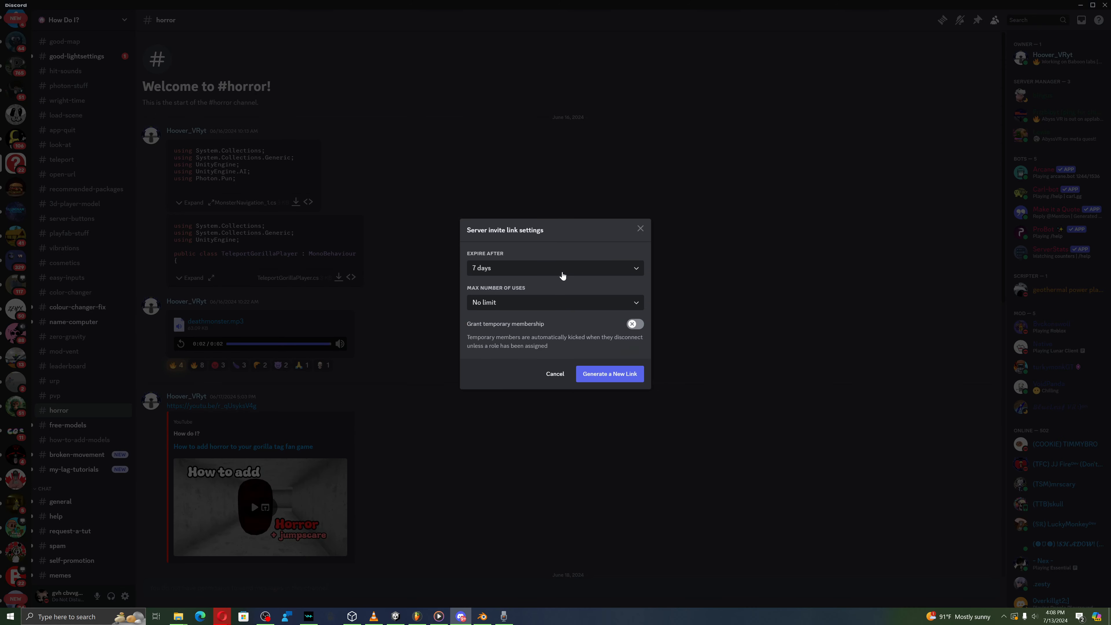
left_click(562, 275)
left_click(488, 388)
left_click(615, 373)
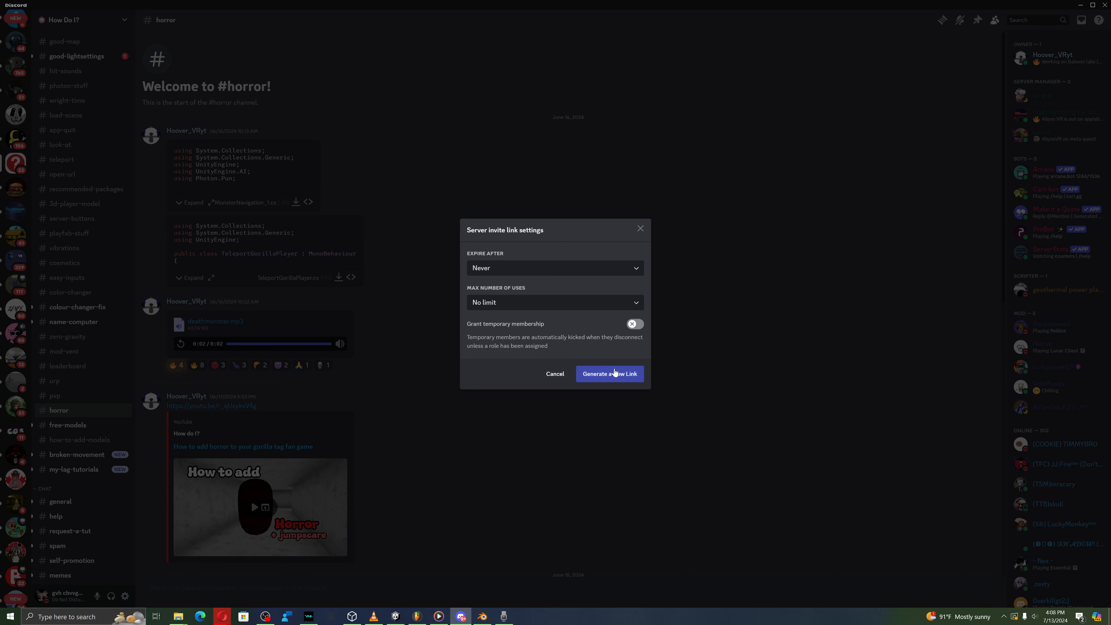
left_click(688, 381)
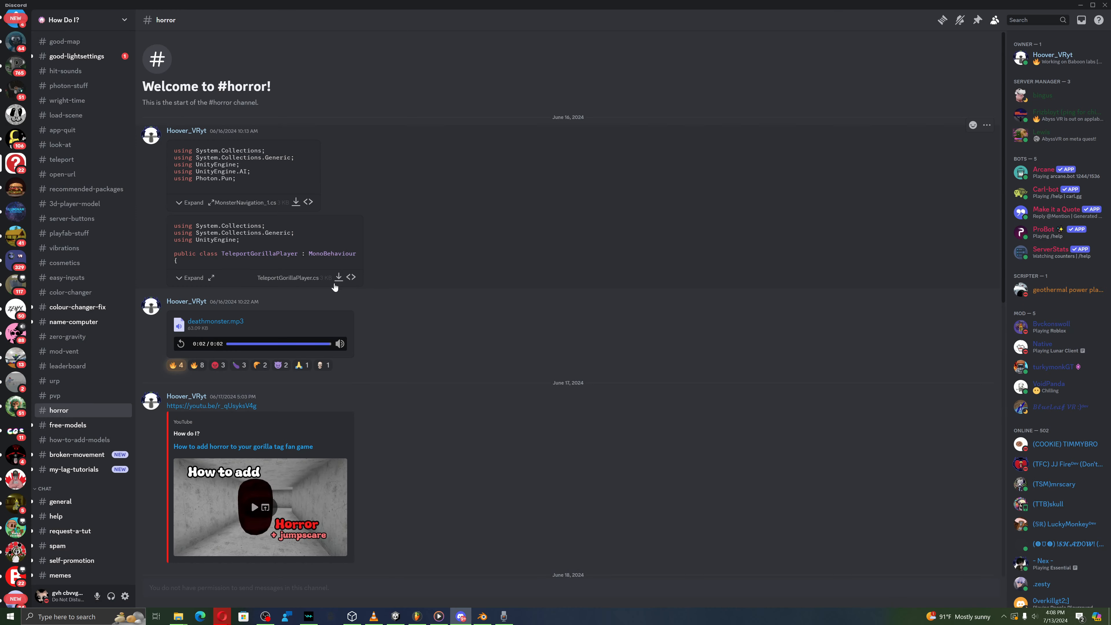
Step: Download the TeleportGorillaPlayer.cs script and the deathmonster.mp3 sound from the horror channel
left_click(339, 277)
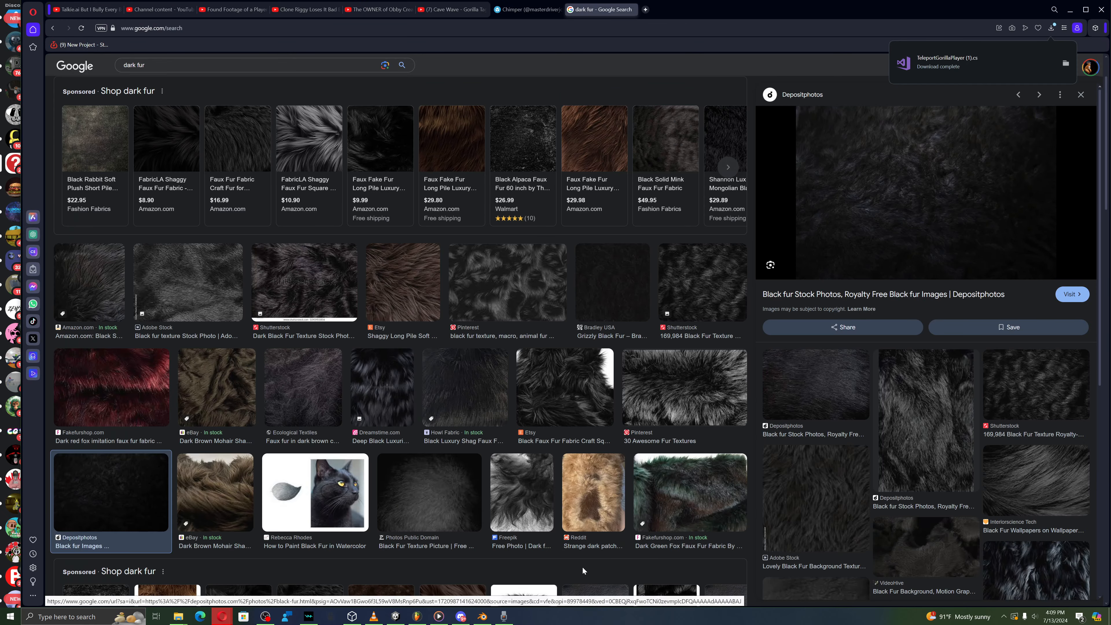
key("alt+Tab")
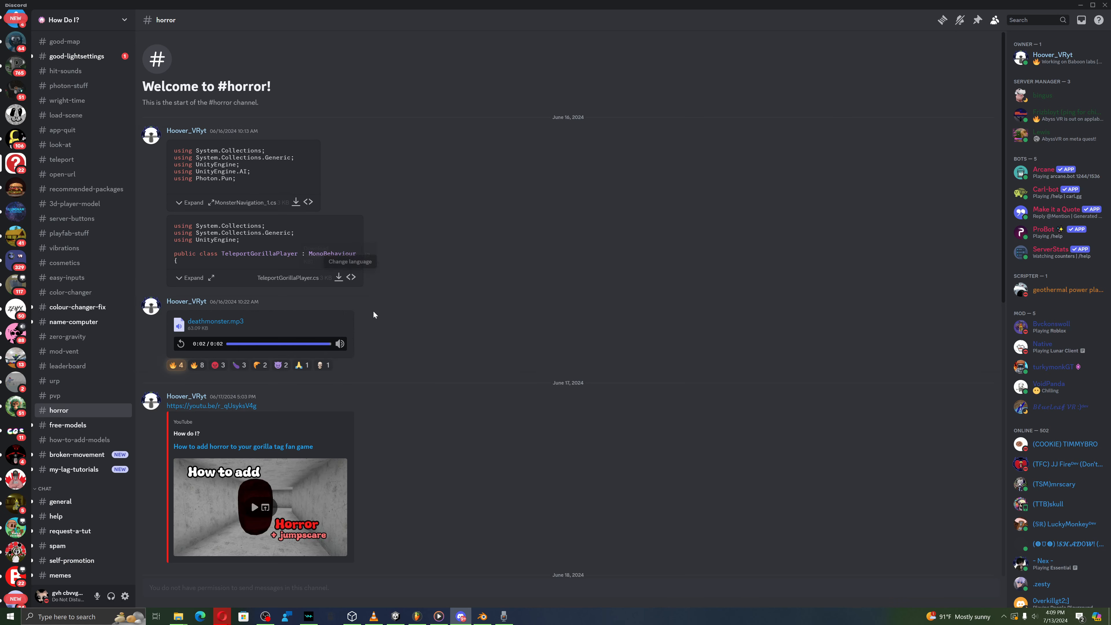
left_click(351, 314)
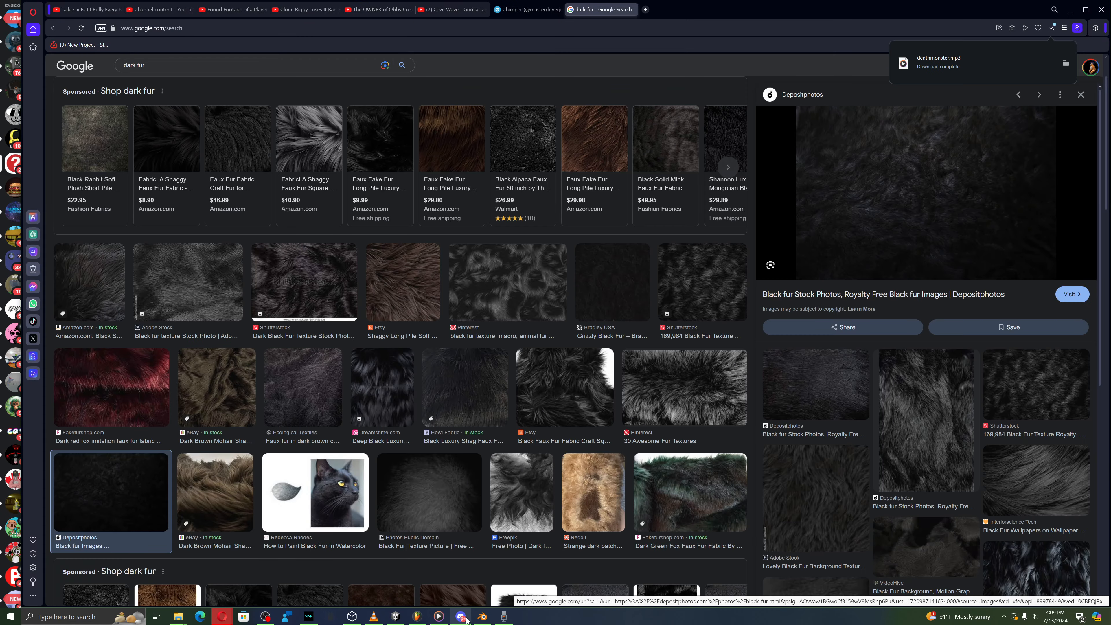
Step: Switch to Unity and inspect the existing TeleportGorillaPlayer script in the Assets folder
left_click(481, 613)
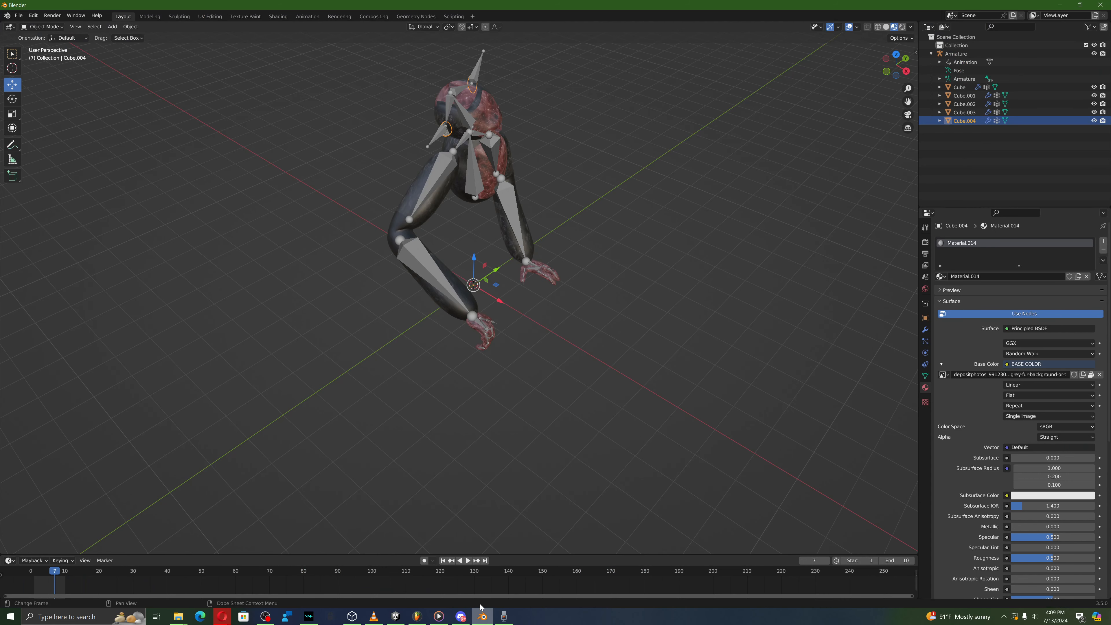
left_click(404, 618)
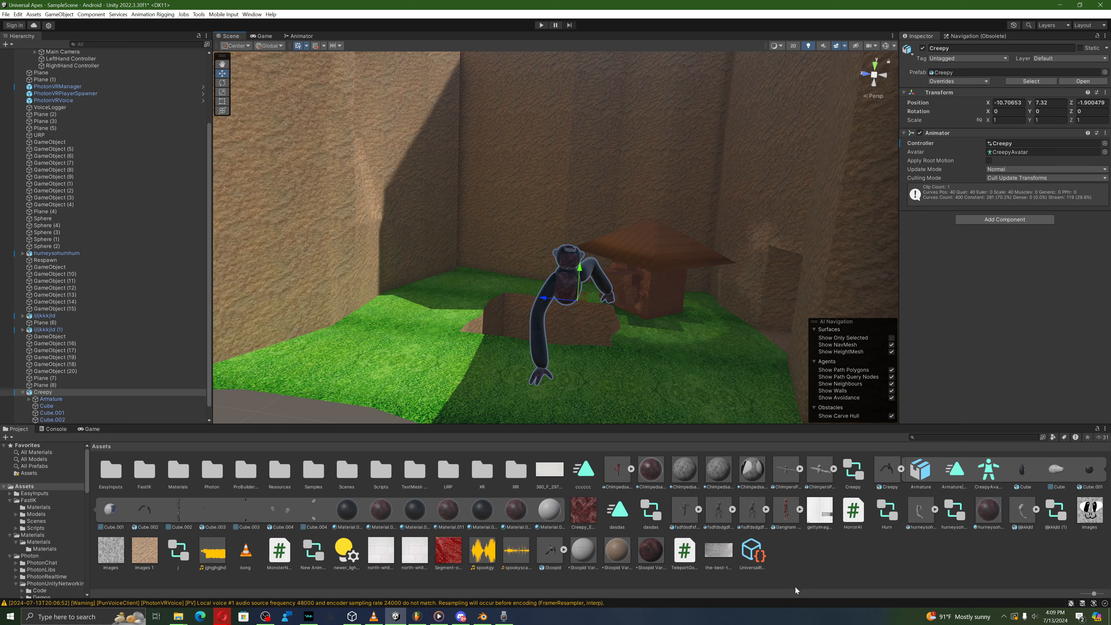
right_click(806, 572)
left_click(774, 581)
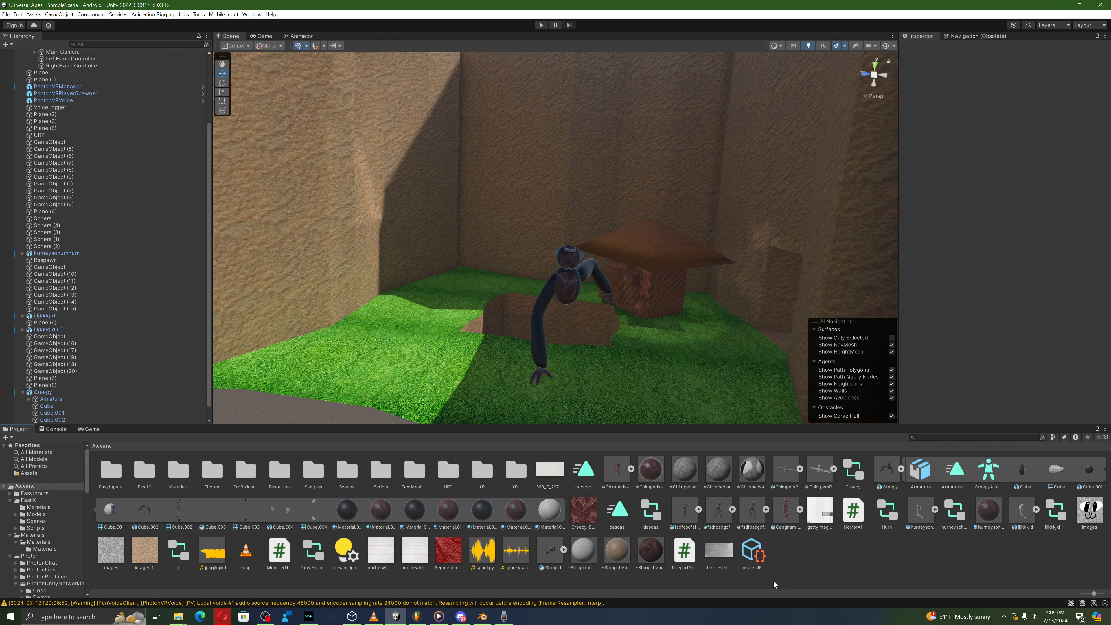
left_click(684, 553)
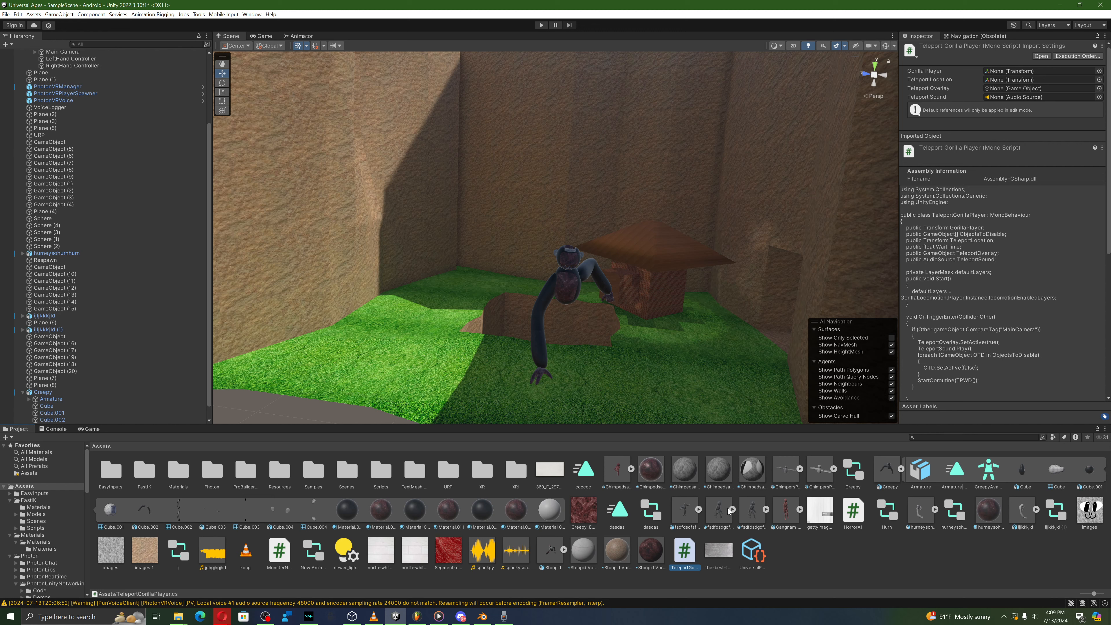
left_click(753, 510)
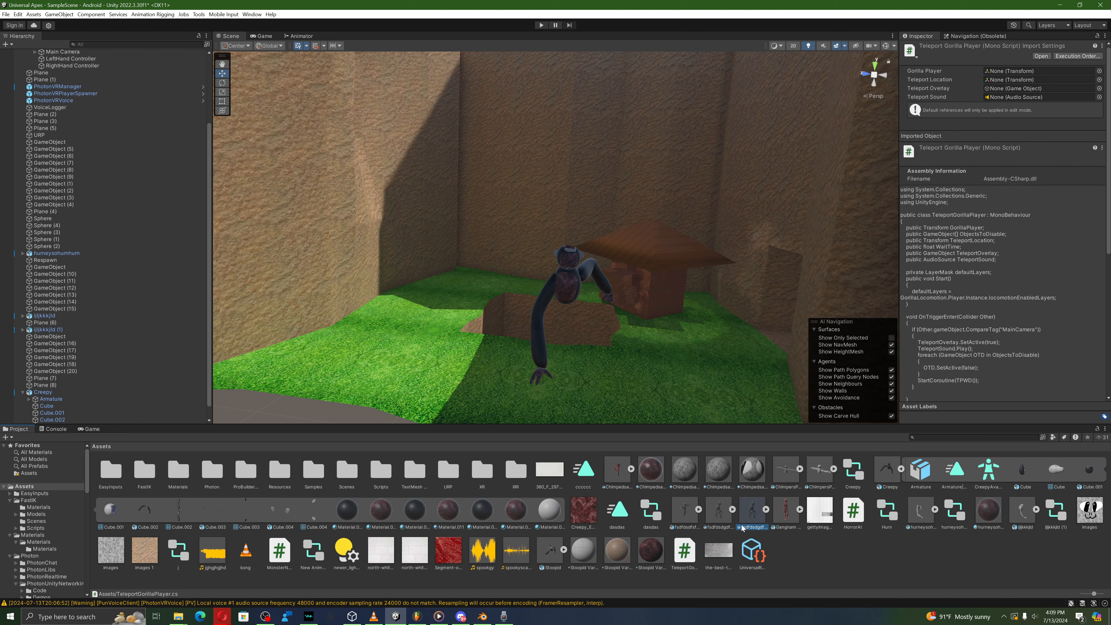
Step: Collapse the Creepy model's sub-assets in the Assets folder and inspect the jghgjhgjhd.mp3 audio clip
left_click(901, 470)
left_click(869, 558)
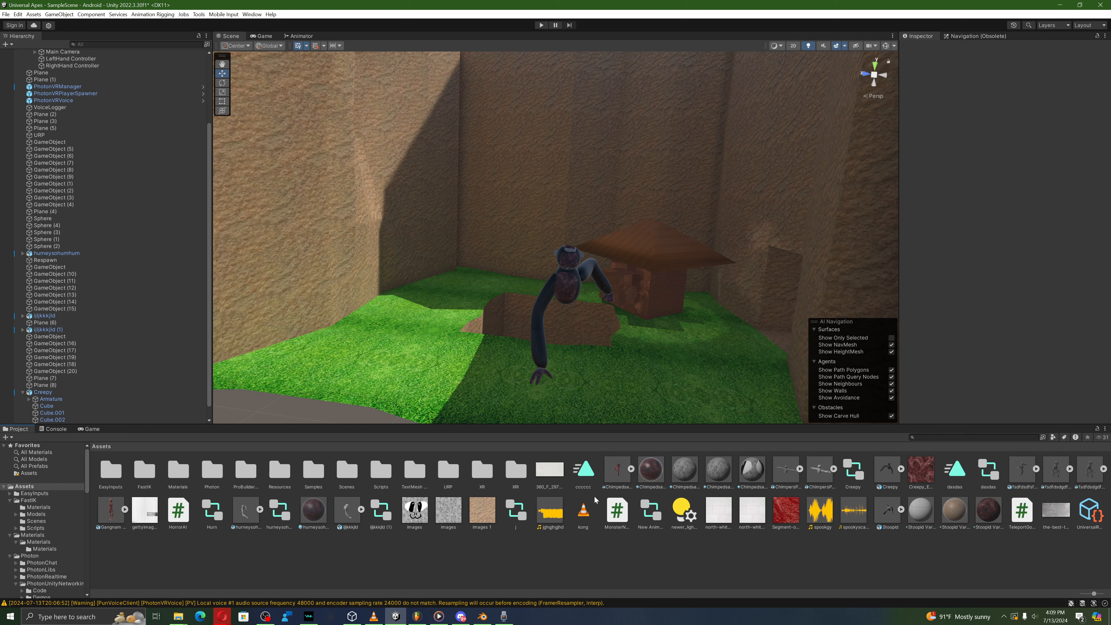
left_click(550, 512)
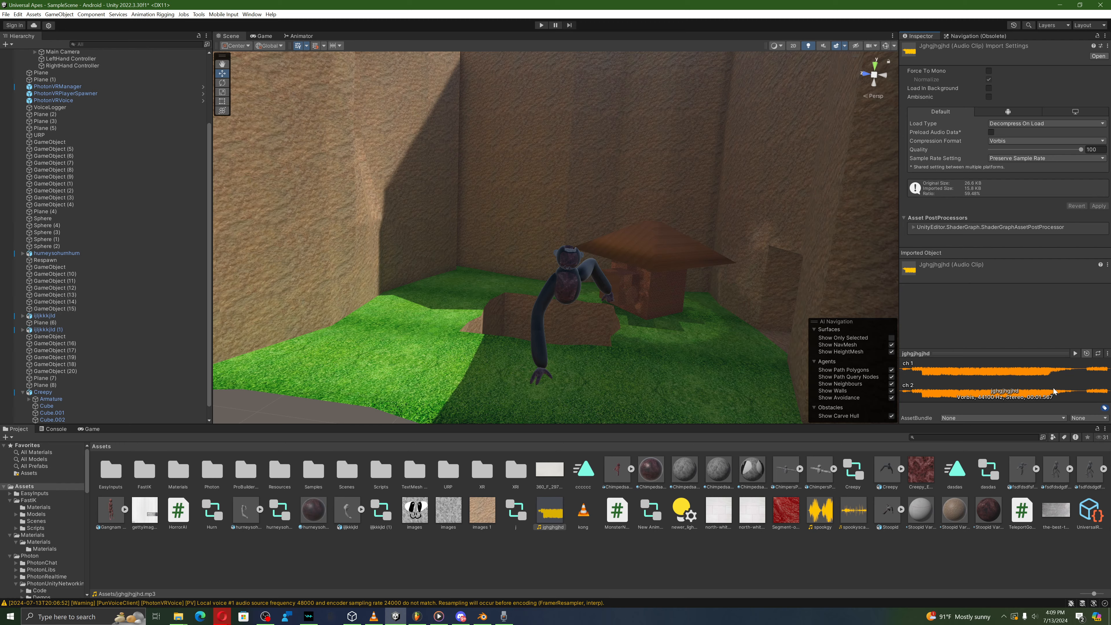
Step: Move the Creepy monster along the Z axis out of the grassy area to about Z -39.42
right_click_drag(724, 360, 788, 368)
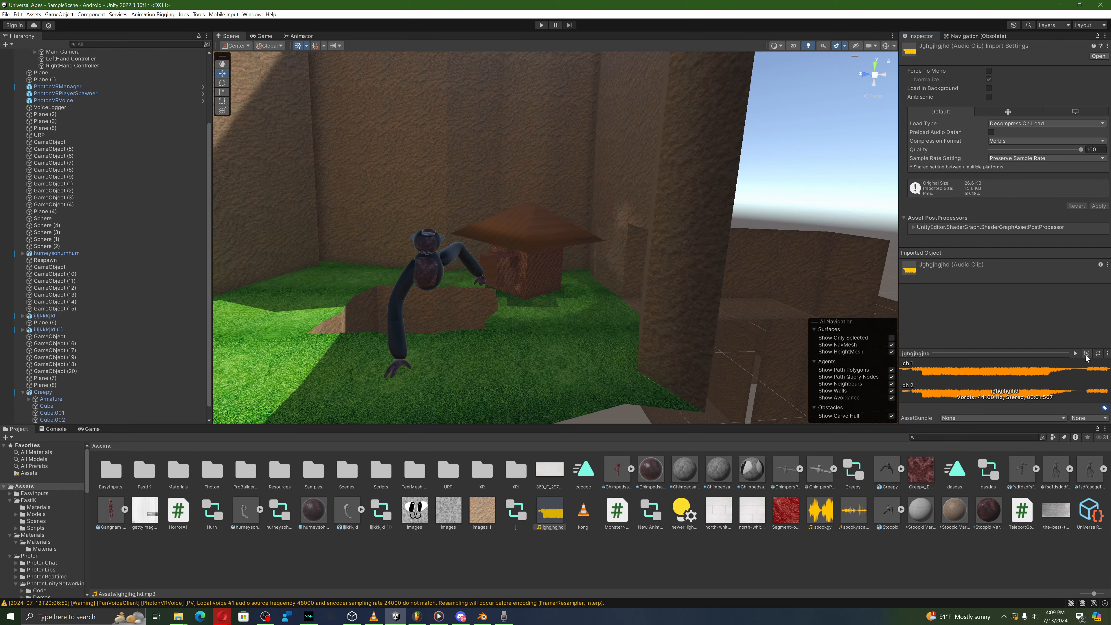
key("s")
right_click_drag(893, 222, 795, 255)
key("w")
key("w")
key("s")
left_click(598, 259)
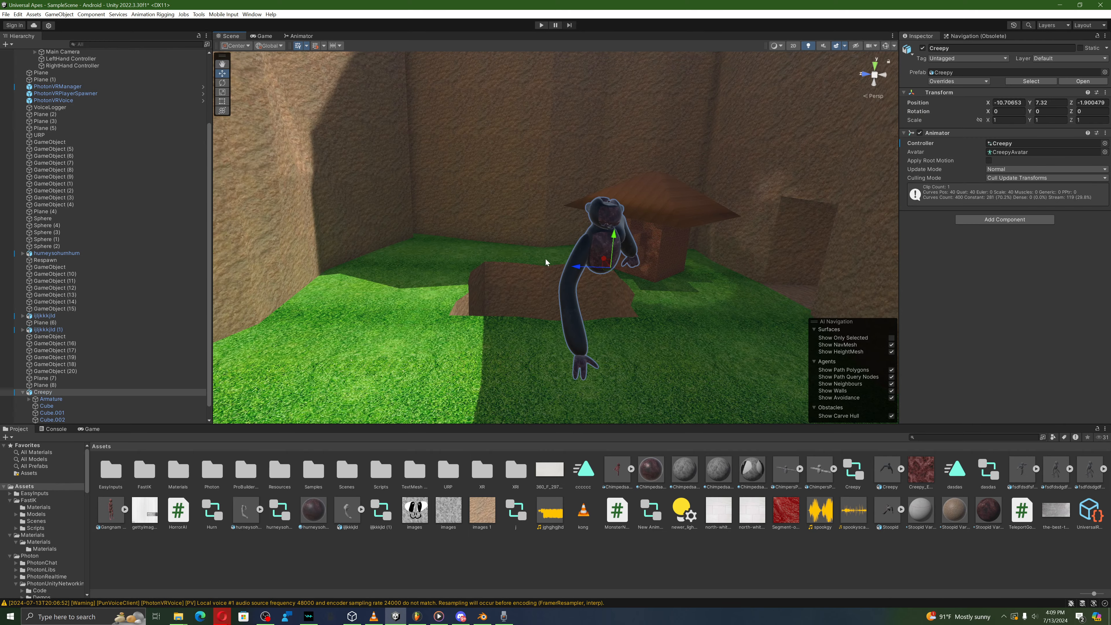
right_click_drag(617, 270, 645, 272)
key("s")
key("a")
key("s")
key("d")
left_click_drag(456, 218, 673, 261)
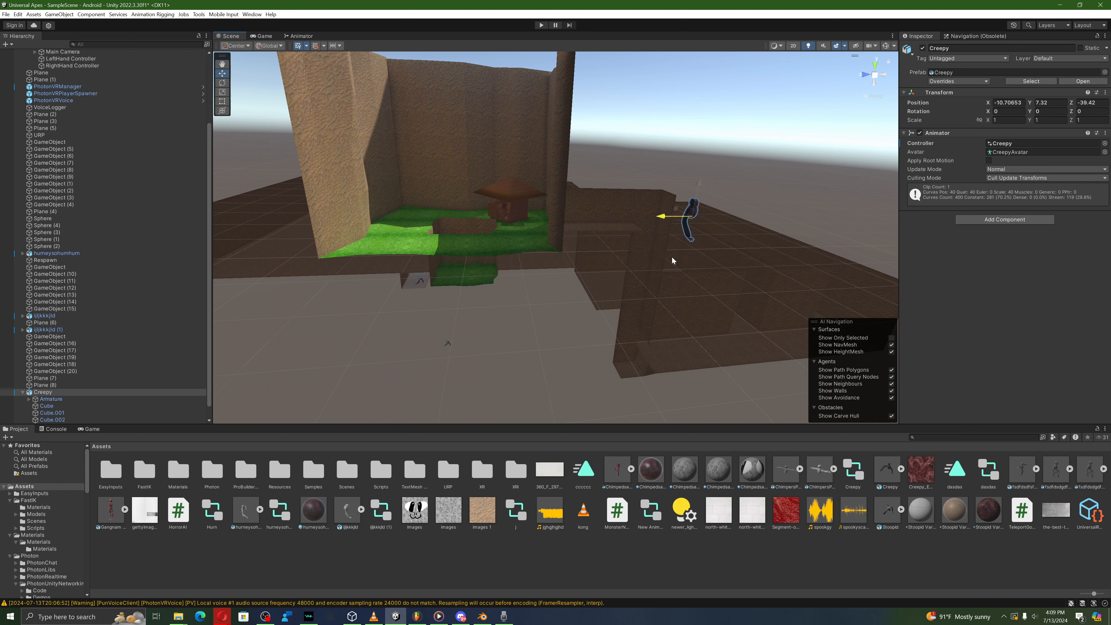
Step: Lower the Creepy monster into the brown rock-walled pit, at about X -4.34, Y -24.24, Z -45.25
key("w")
scroll(692, 341, "up", 4)
right_click_drag(695, 331, 469, 286)
left_click_drag(484, 283, 721, 245)
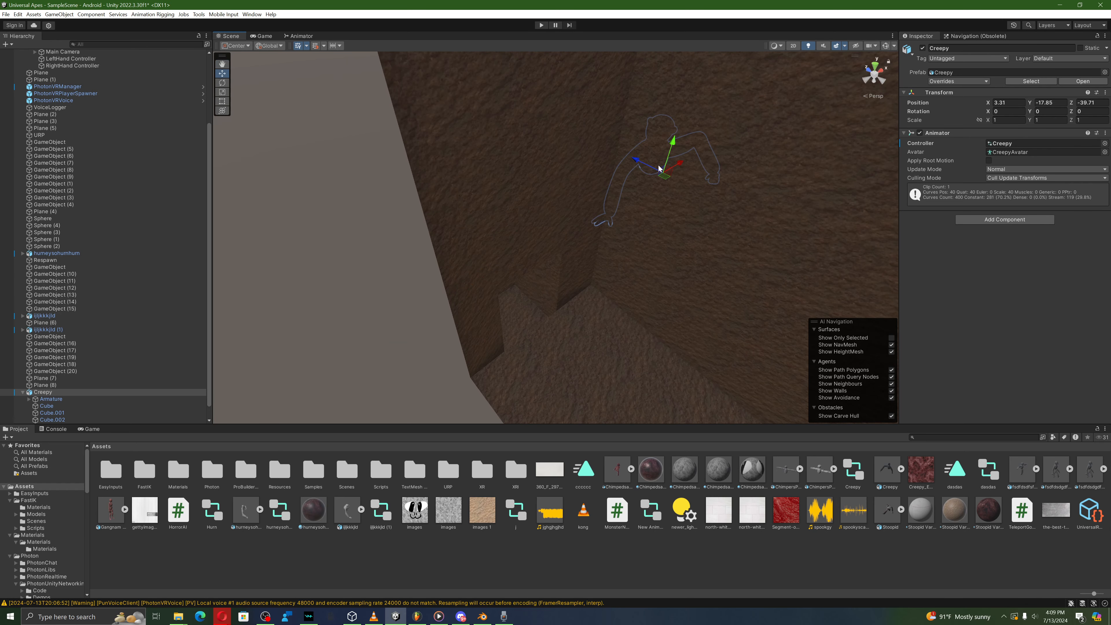
left_click_drag(672, 172, 649, 325)
left_click_drag(713, 252, 612, 334)
right_click_drag(614, 336, 528, 287)
key("d")
key("w")
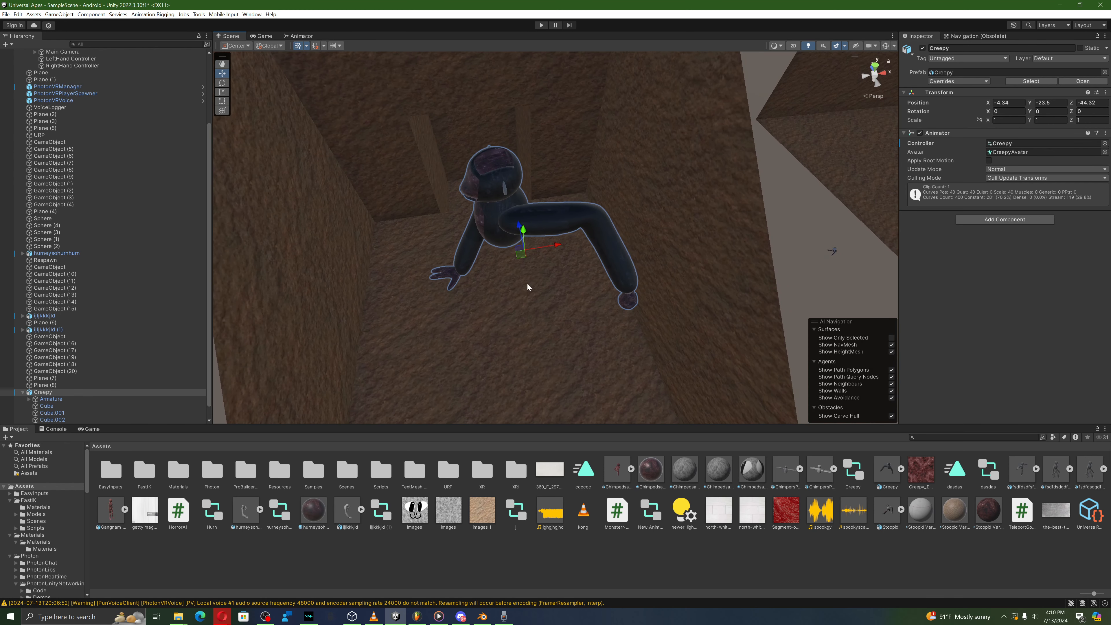
left_click_drag(519, 226, 534, 270)
right_click_drag(534, 270, 462, 367)
left_click(520, 305)
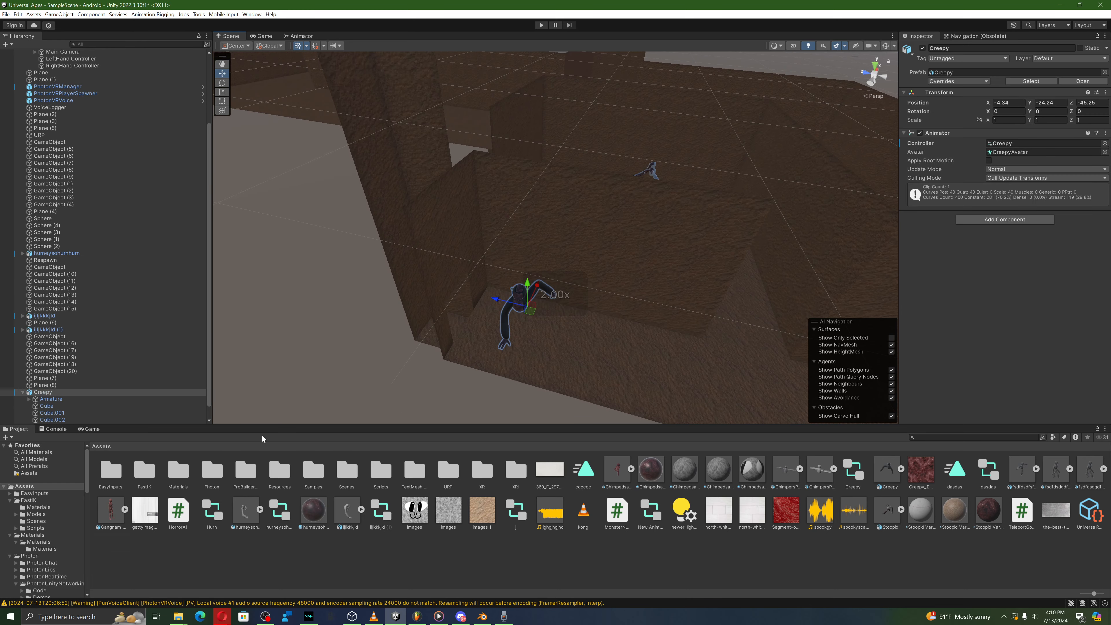
Step: Duplicate the Creepy monster and move the copy outside the rock walls to about X -21.13, Z -21.6
right_click(164, 394)
left_click(188, 135)
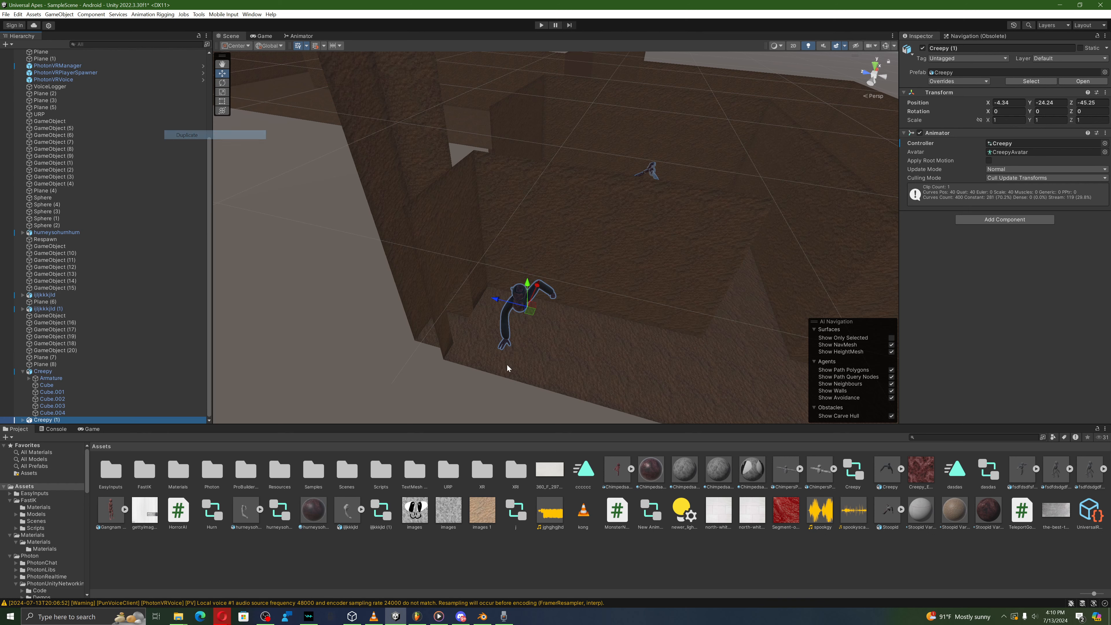
left_click_drag(537, 316, 865, 219)
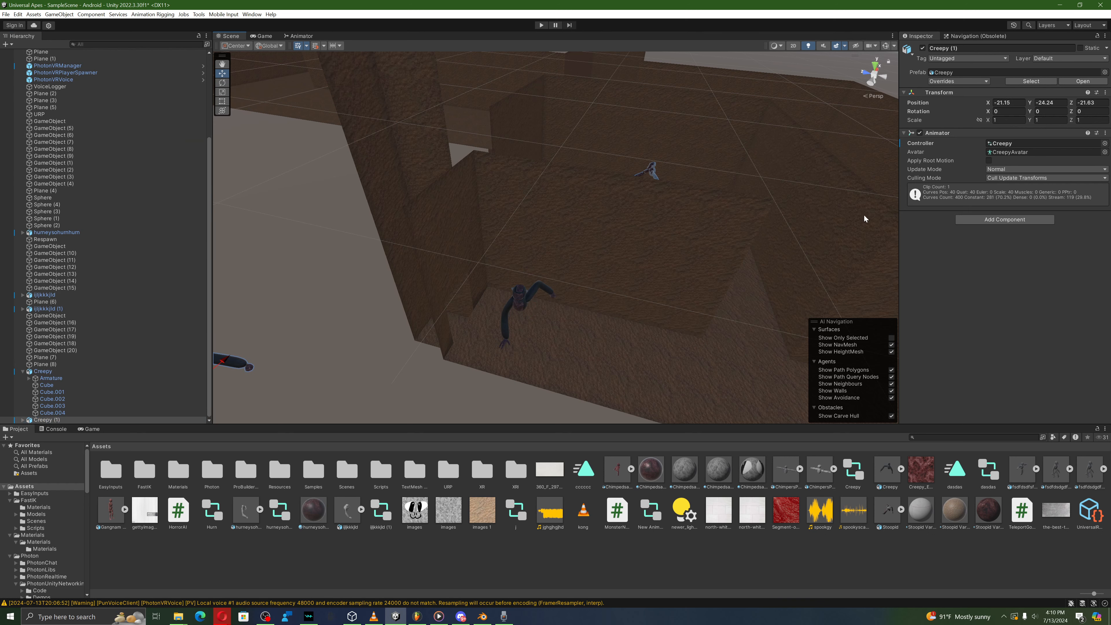
Step: Remove the Animator component from the duplicated Creepy monster and deselect it
left_click(1105, 133)
left_click(1037, 162)
right_click_drag(605, 261, 521, 277)
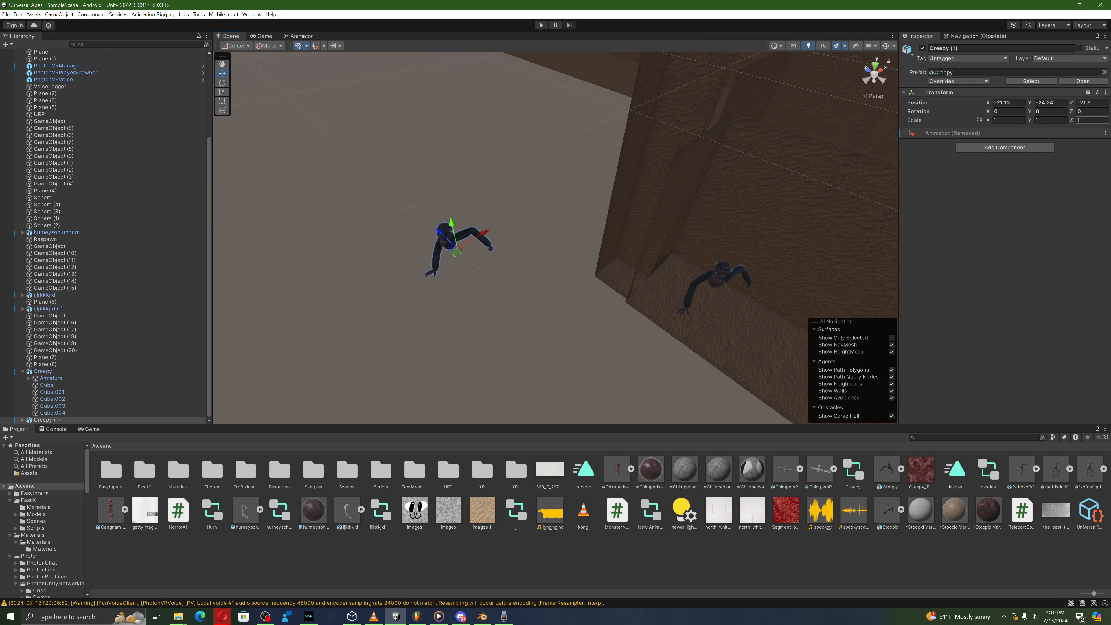
left_click(1100, 136)
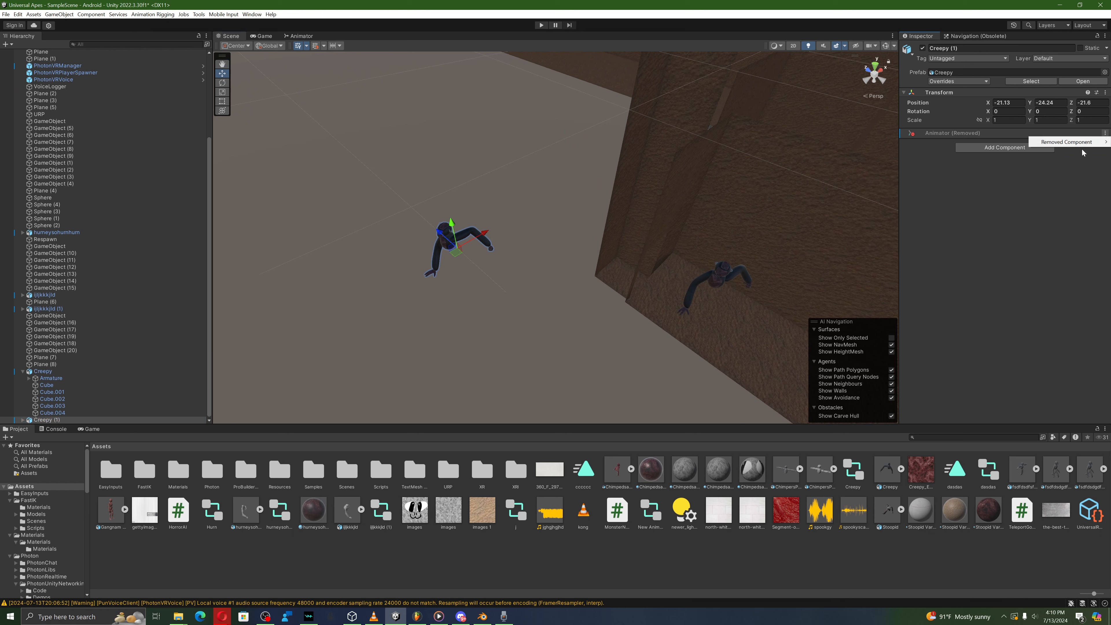
left_click(904, 149)
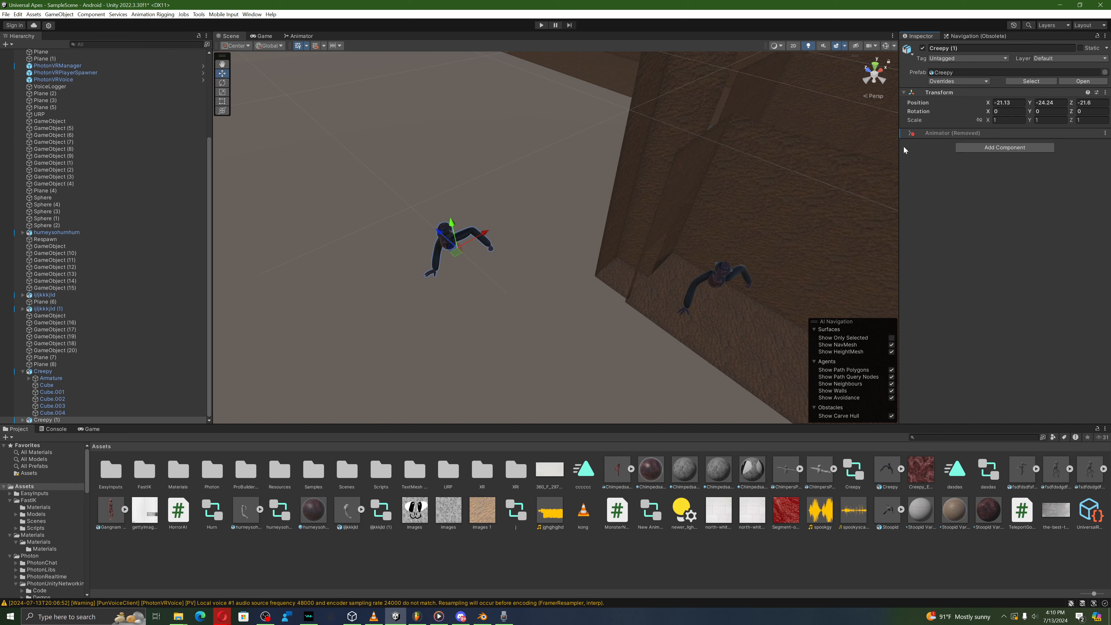
left_click(801, 206)
left_click(447, 309)
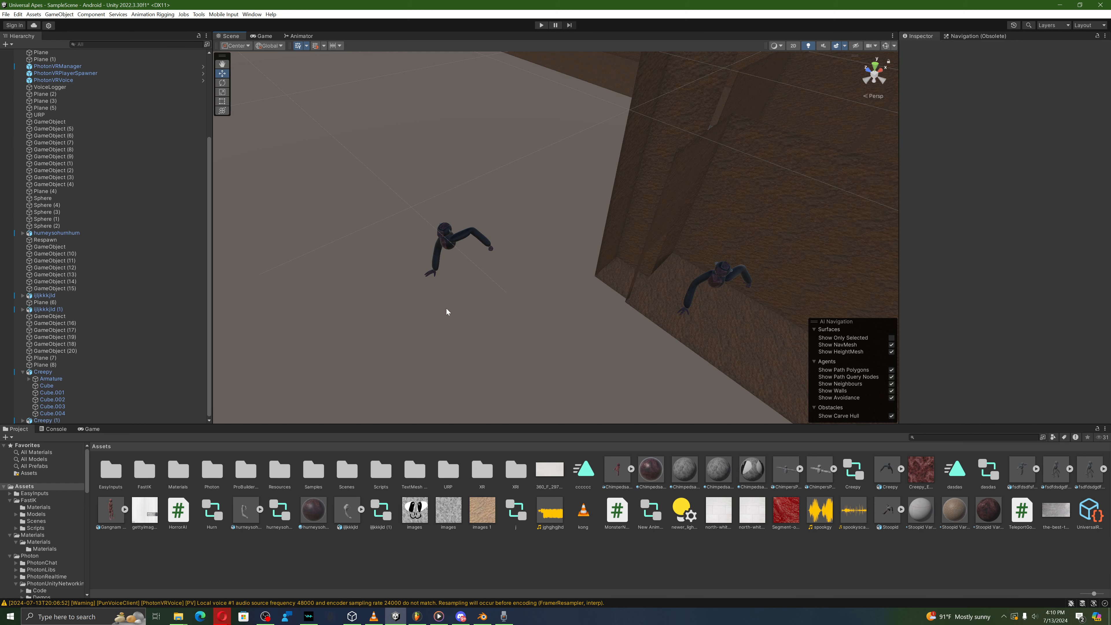
Step: Run the scene, check the Creepy copy without its Animator in the Scene view, and stop play mode
left_click(435, 243)
key("f")
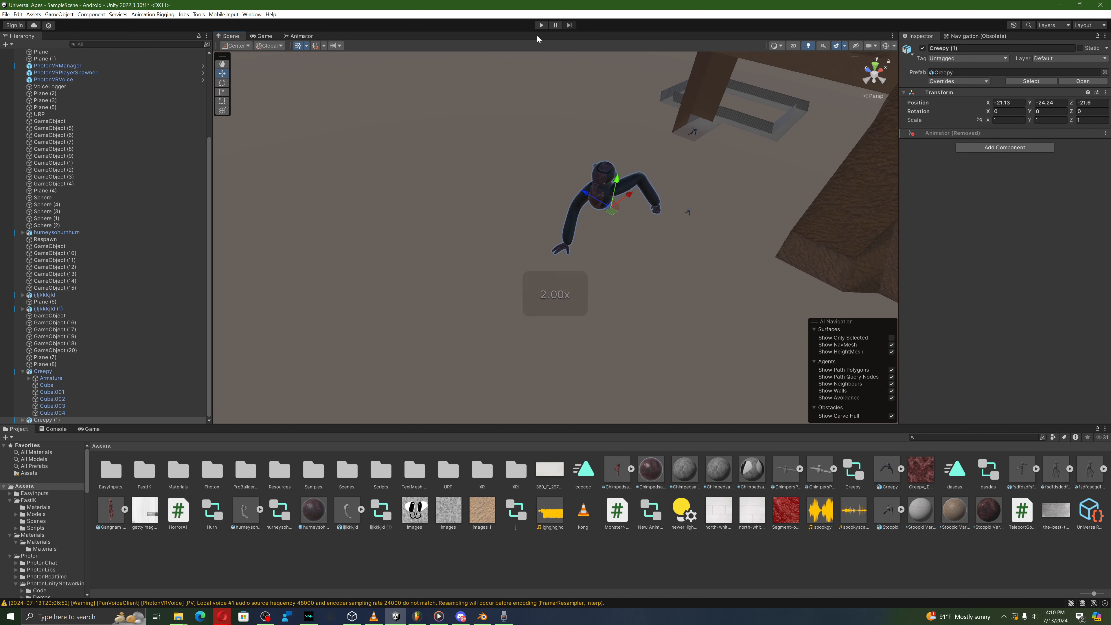
left_click(541, 25)
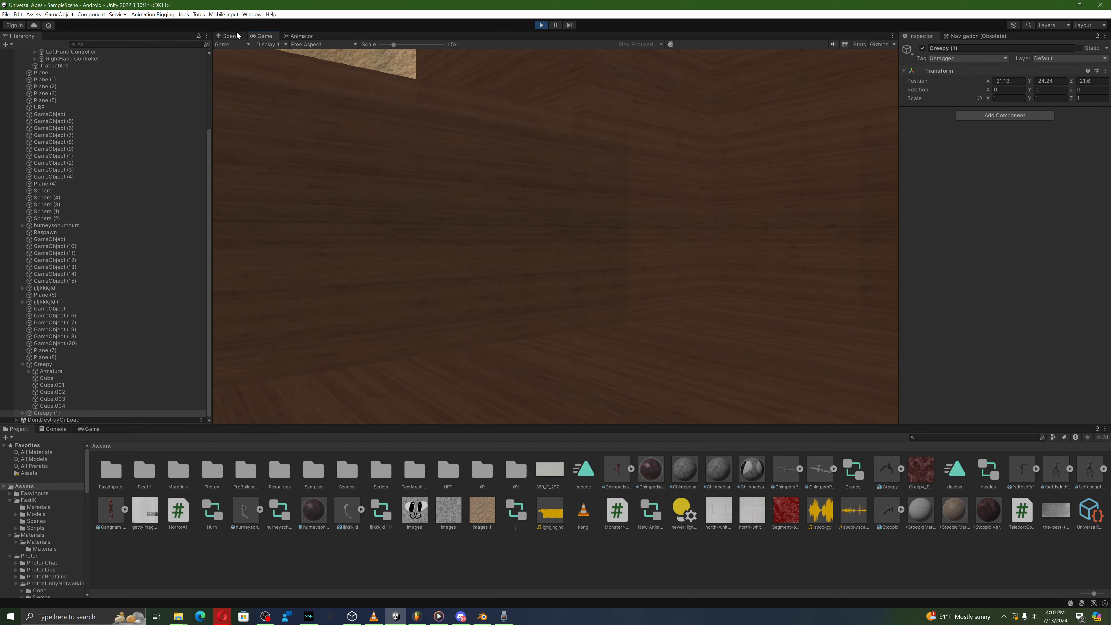
left_click(230, 36)
left_click(541, 25)
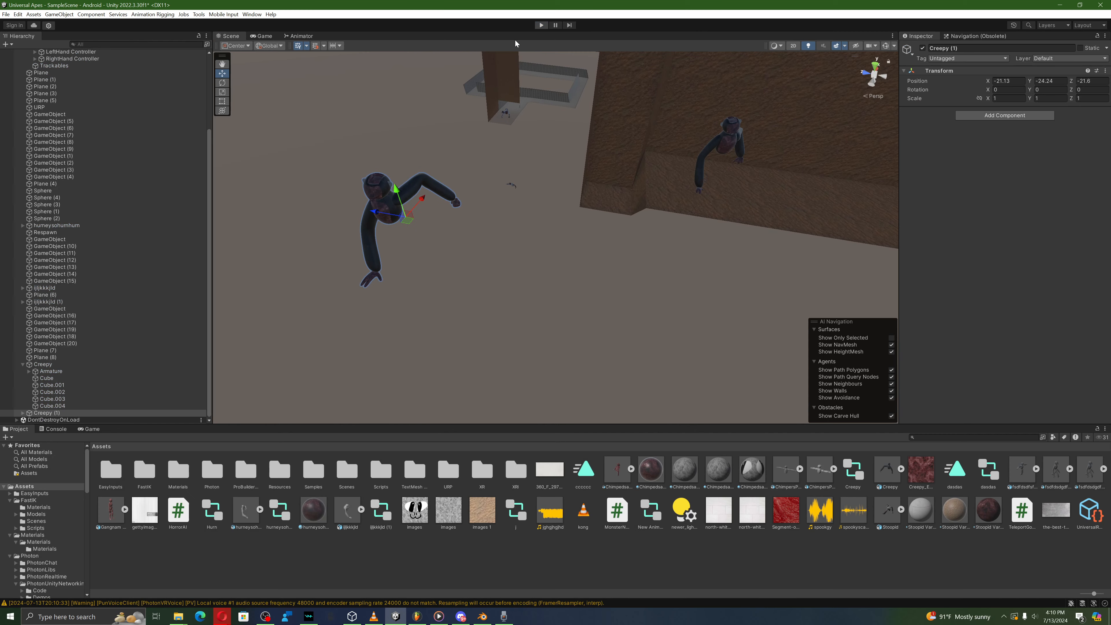
Step: Open the Animation window and create an animation clip named ddadasdsdsdas for the Creepy copy in Assets
left_click(252, 14)
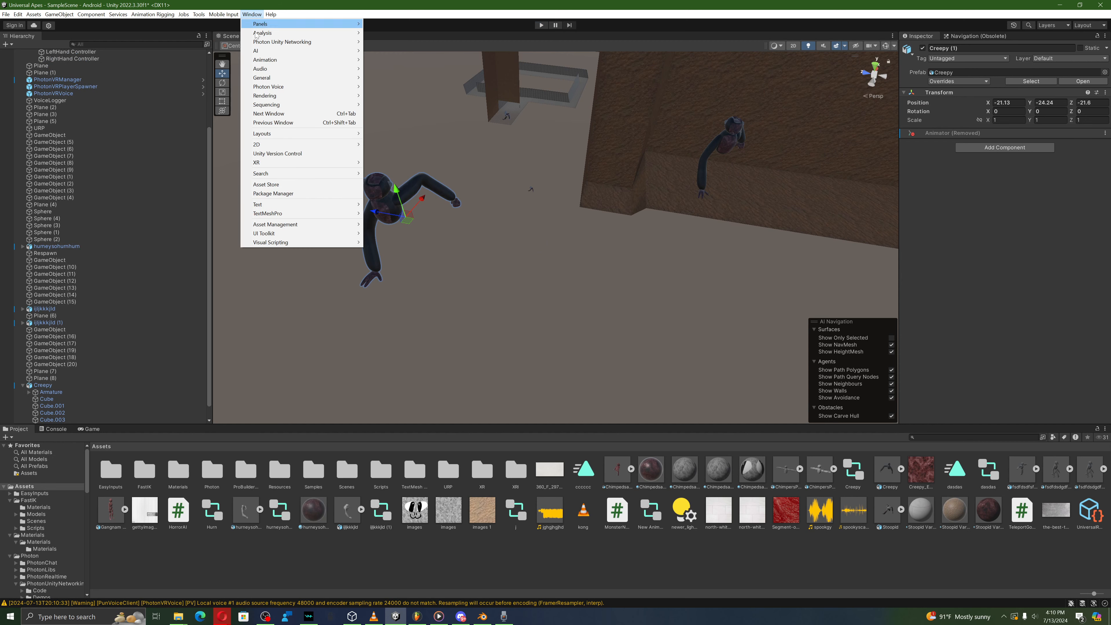
mouse_move(316, 60)
left_click(394, 61)
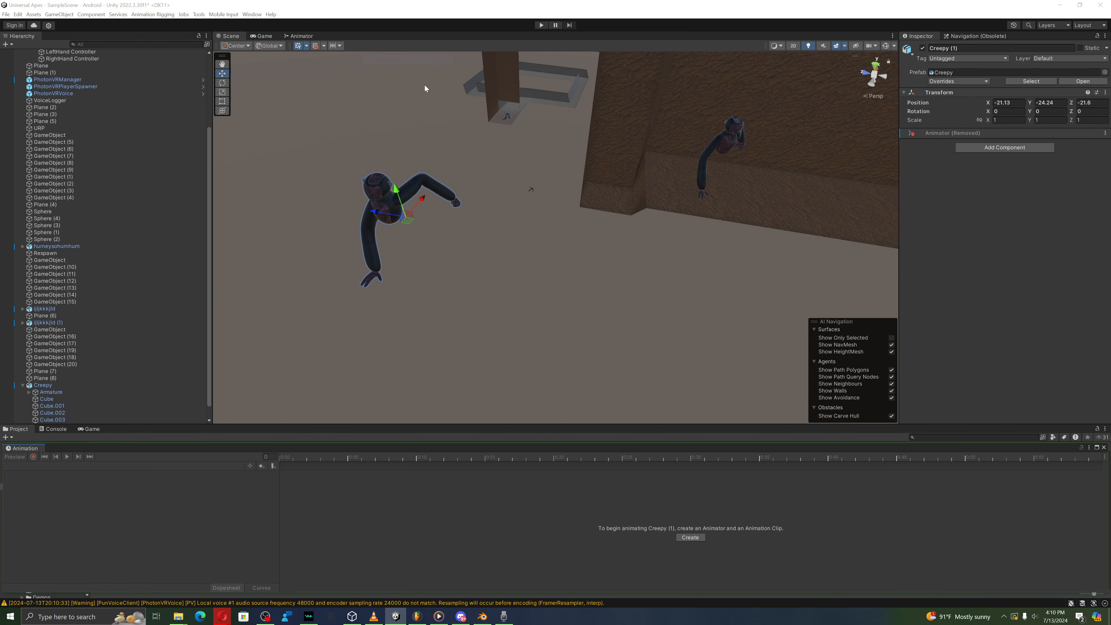
left_click(252, 15)
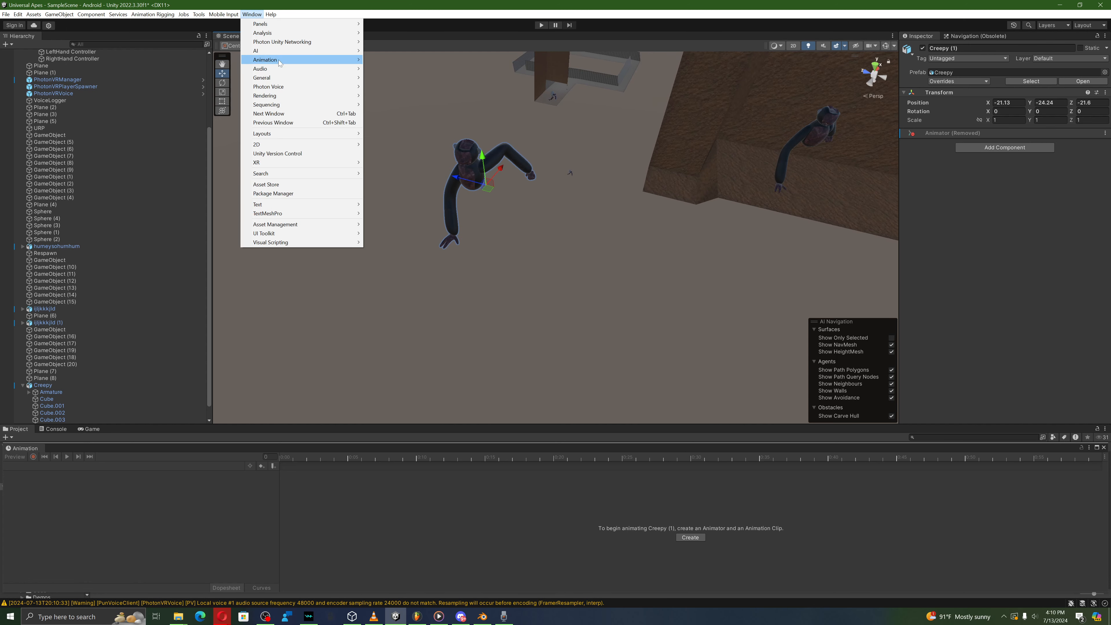
mouse_move(285, 63)
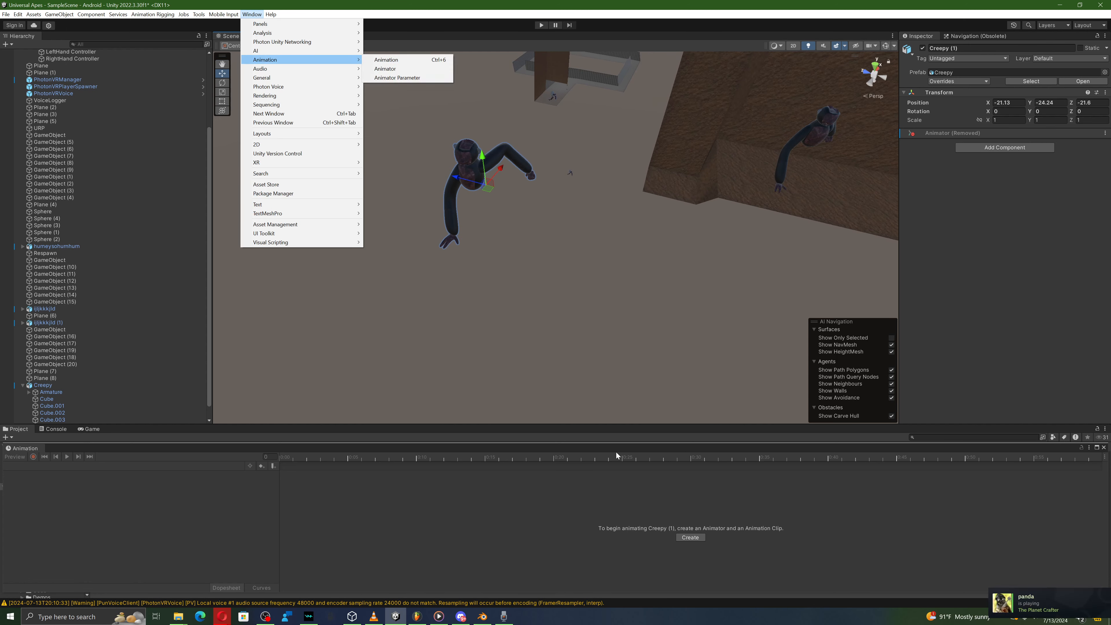
left_click(385, 390)
scroll(69, 372, "down", 2)
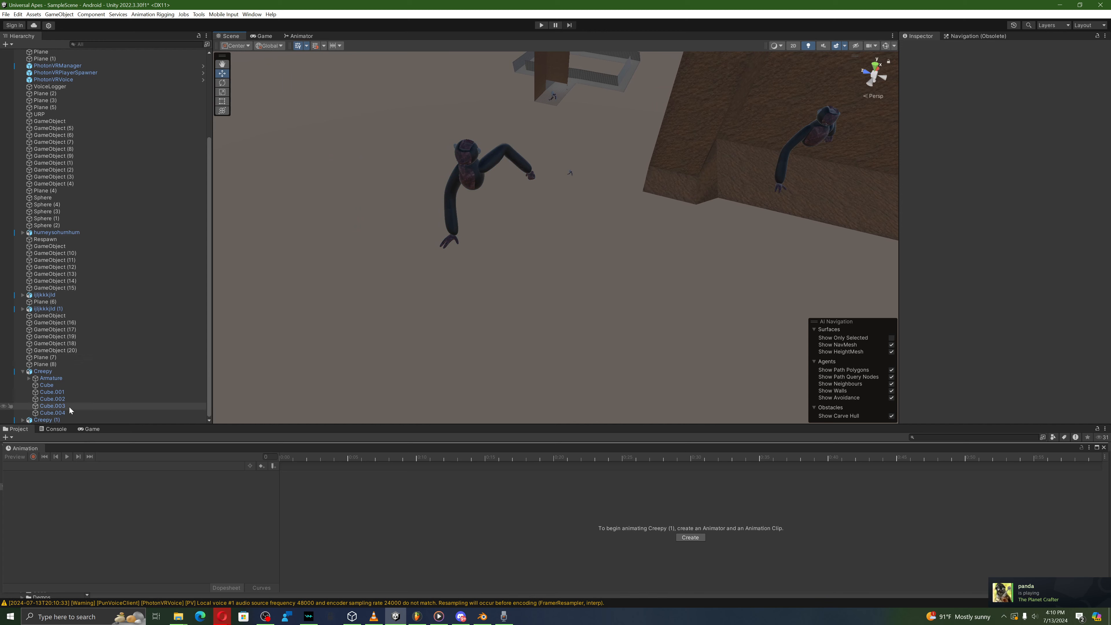
left_click(46, 420)
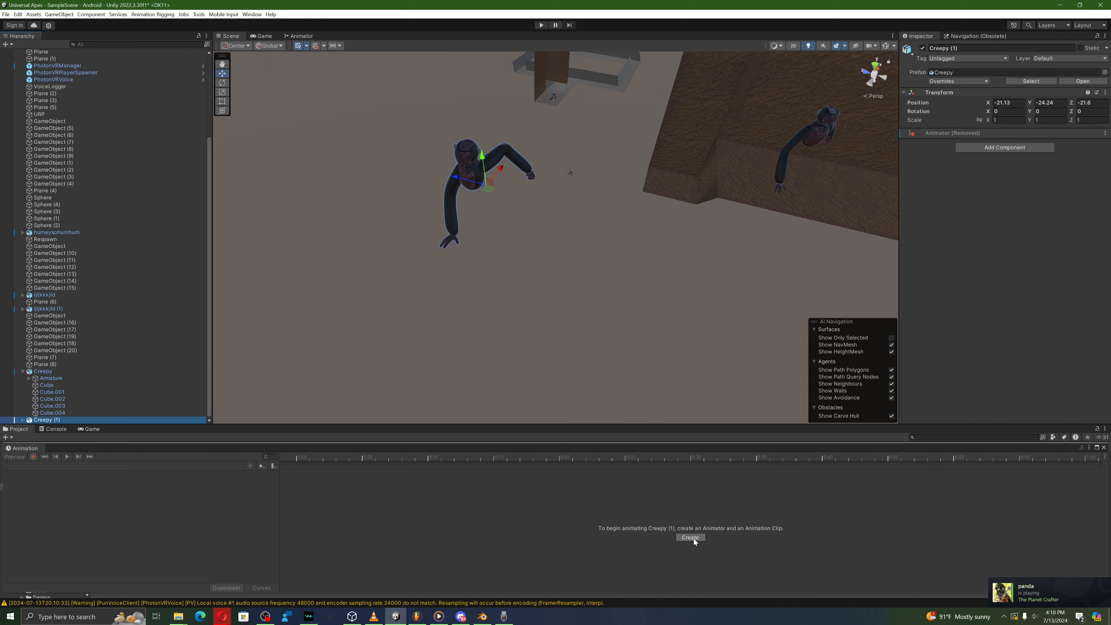
left_click(691, 538)
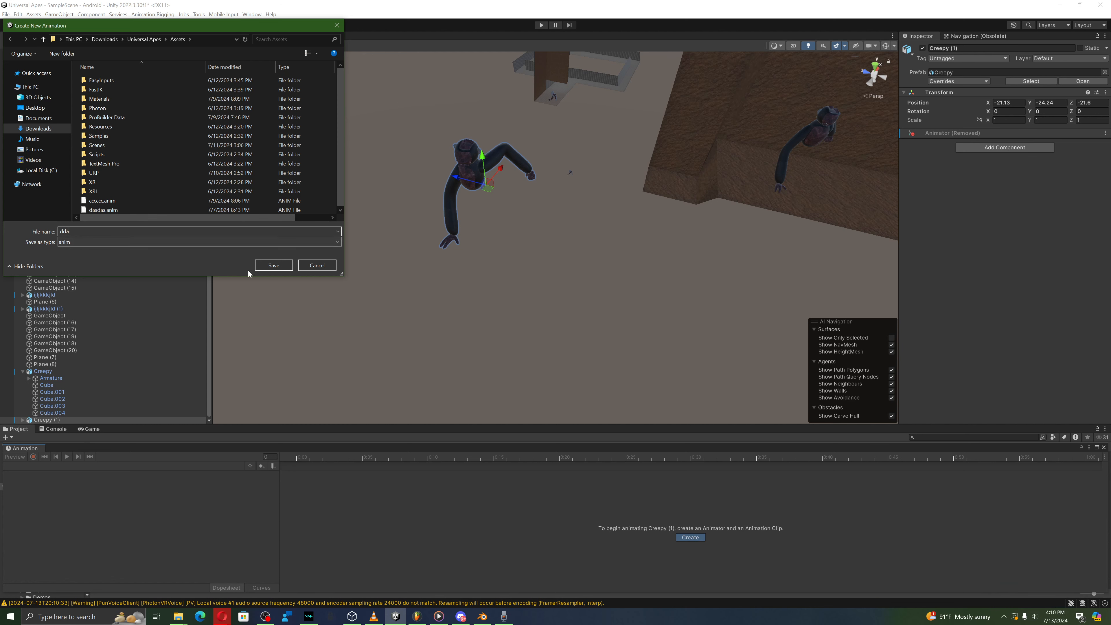
left_click(274, 265)
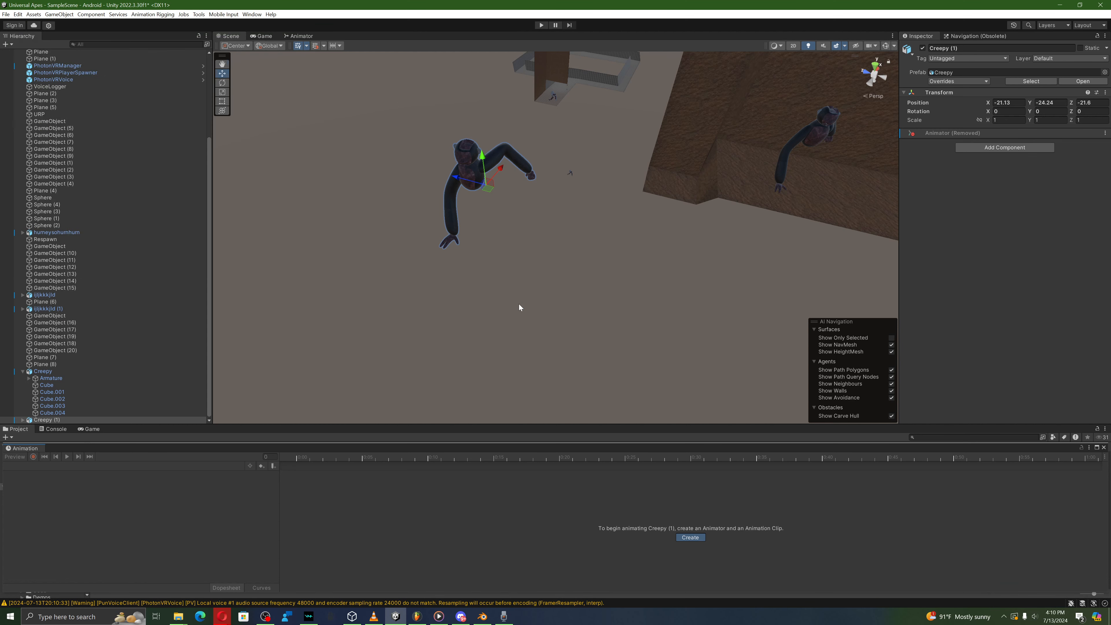
Step: Expand the Creepy copy's Armature and root Bone in the scene hierarchy and select Bone.007.R
key("f")
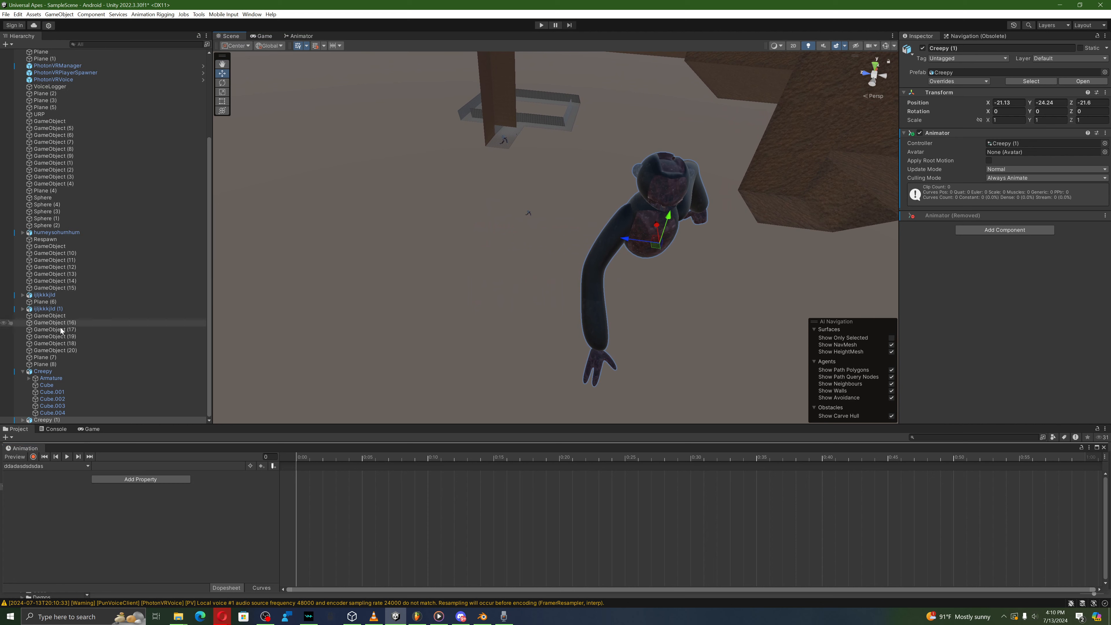
left_click(22, 420)
scroll(60, 373, "down", 2)
left_click(29, 385)
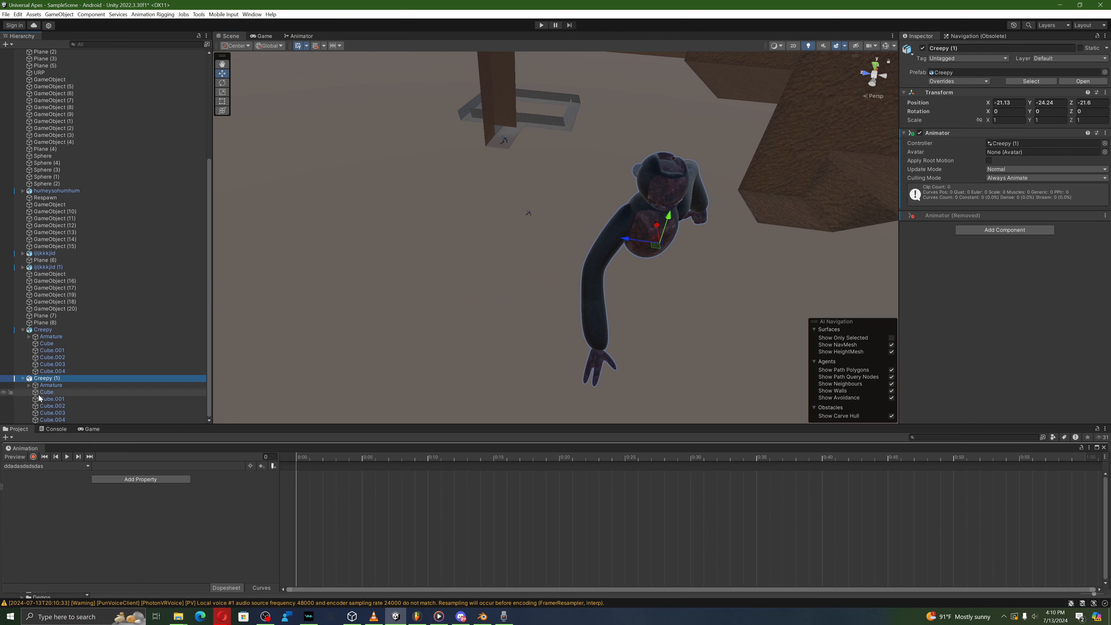
left_click(35, 392)
scroll(37, 394, "down", 1)
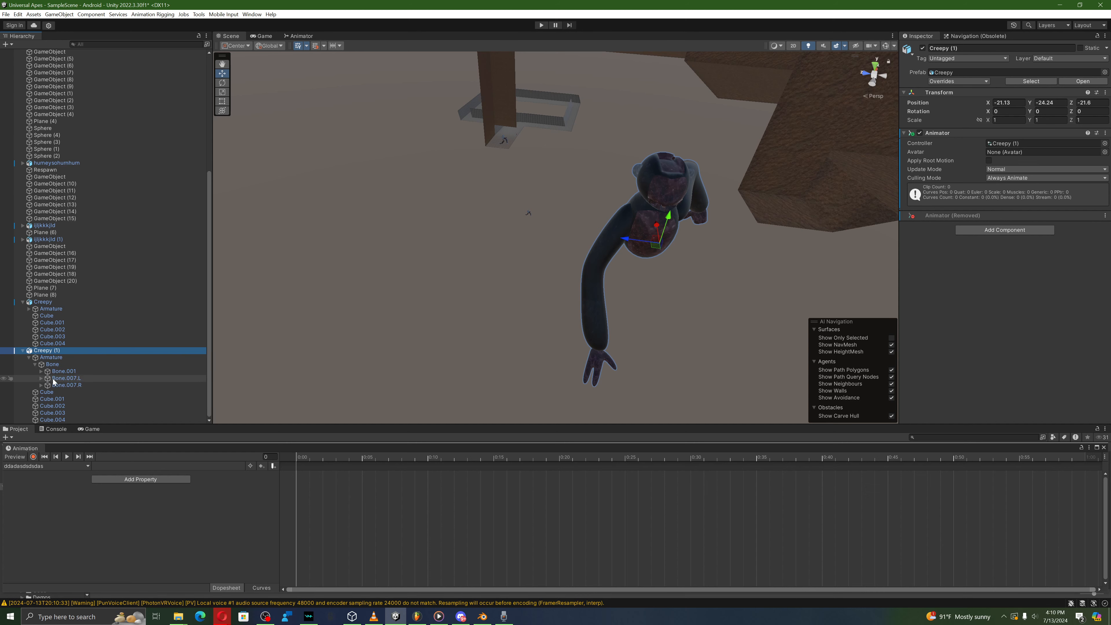
left_click(66, 385)
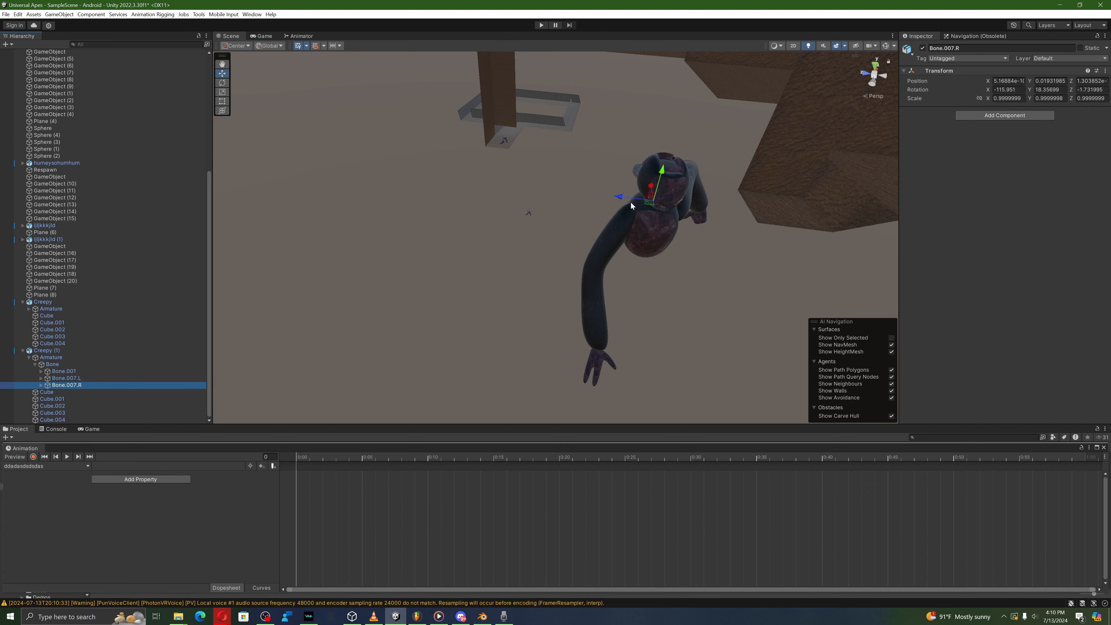
Step: Try shifting Bone.007.R away from the Creepy copy's body, and undo the move
left_click_drag(634, 200, 363, 108)
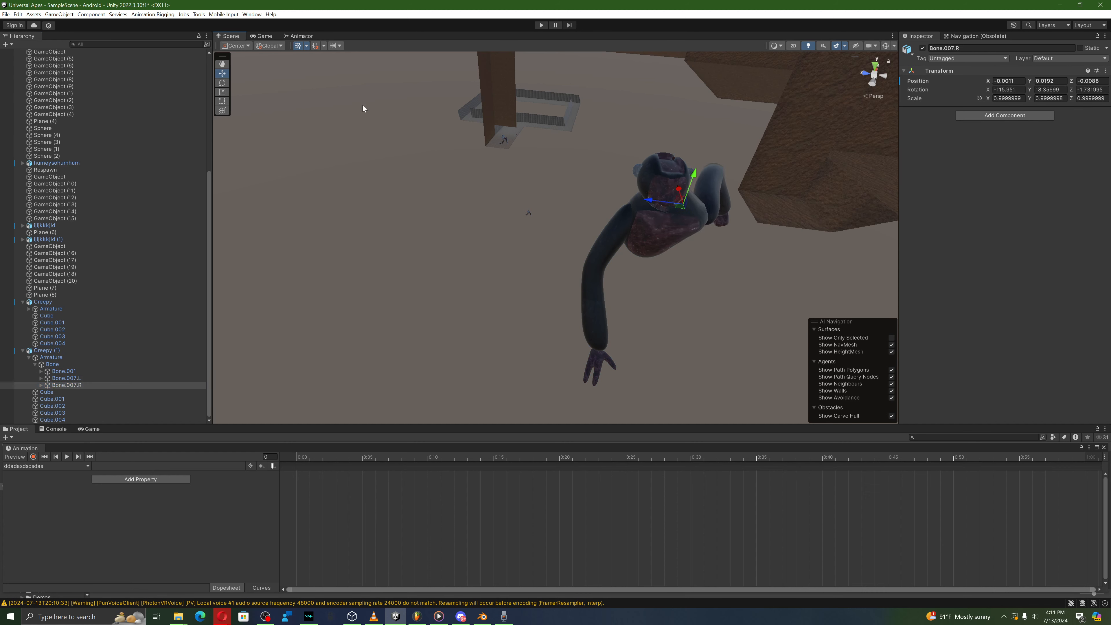
left_click(19, 14)
left_click(35, 25)
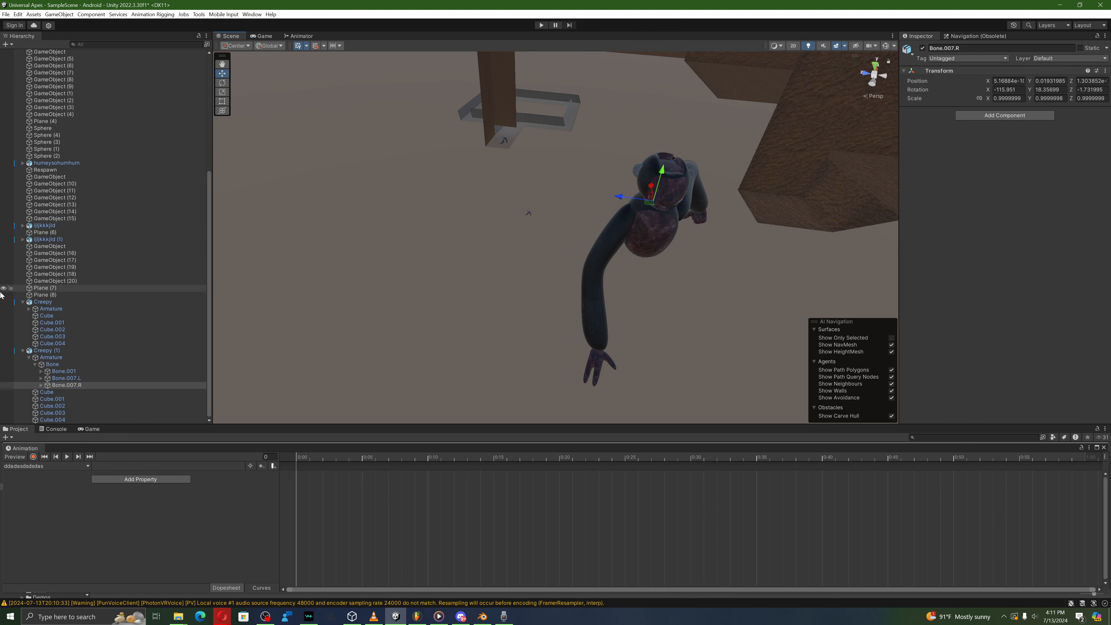
Step: Expand the arm bone chain from Bone.007.R through Bone.010.L and examine where Bone.011.L sits on the hand
left_click(41, 385)
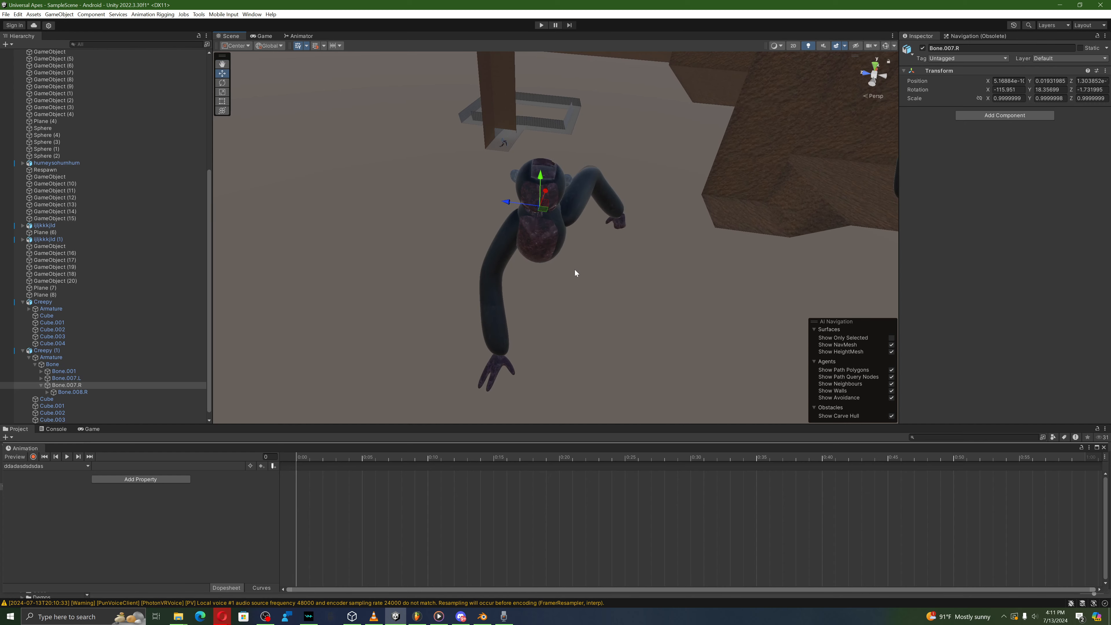
left_click(47, 392)
left_click(46, 406)
left_click(53, 399)
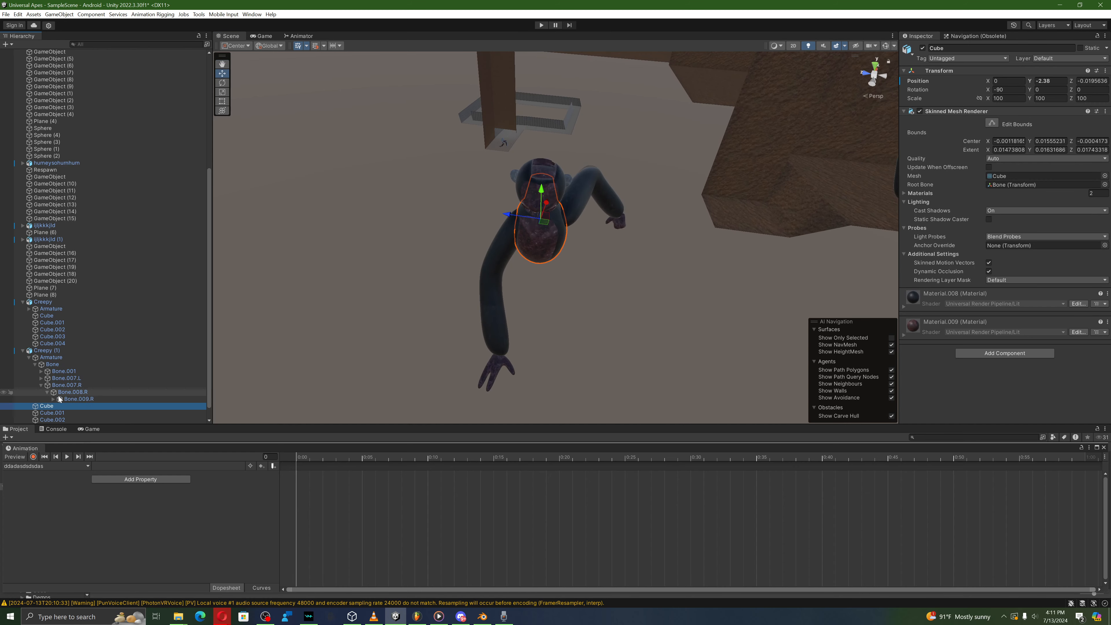
left_click(59, 406)
scroll(65, 400, "down", 2)
left_click(91, 372)
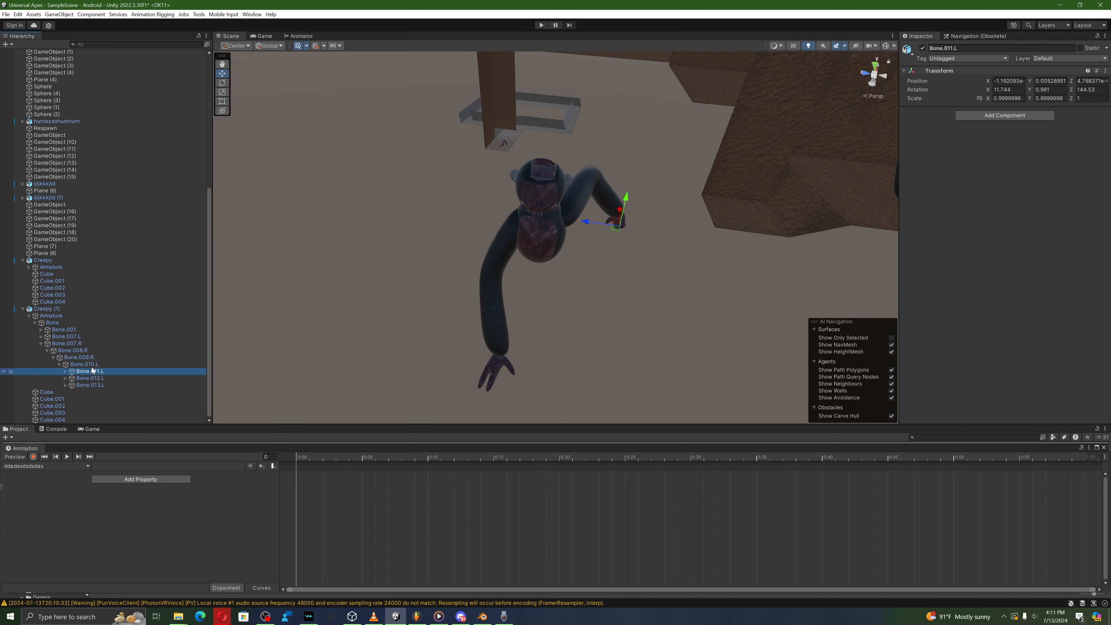
key("d")
right_click_drag(306, 272, 418, 229)
left_click(474, 221)
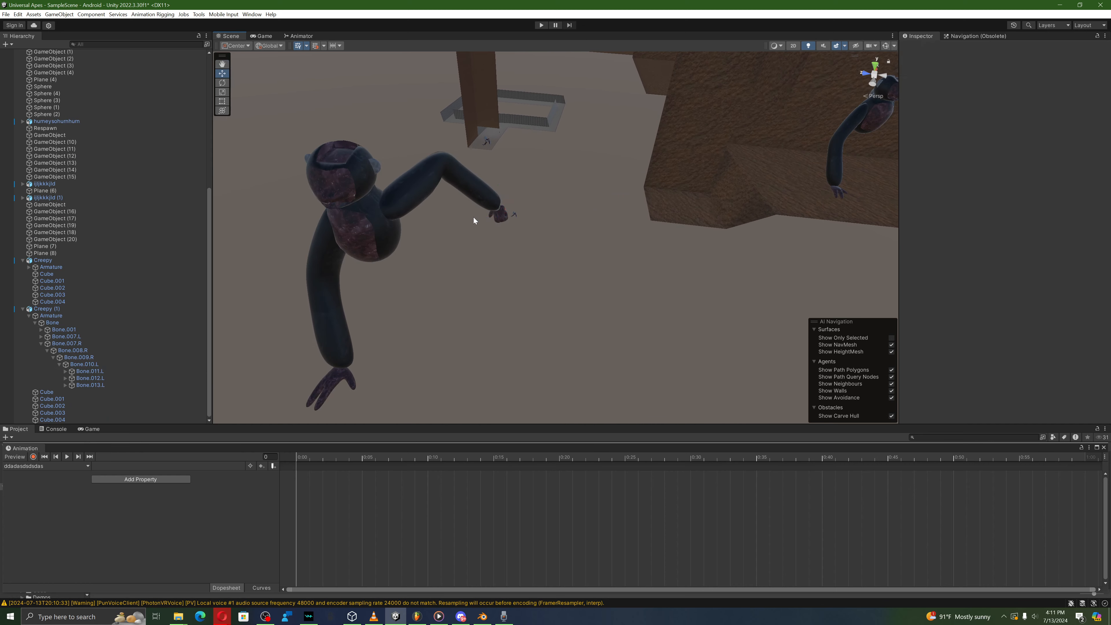
Step: Shift finger bone Bone.013.L and hand bone Bone.010.L slightly on the Creepy copy's raised arm
left_click(90, 385)
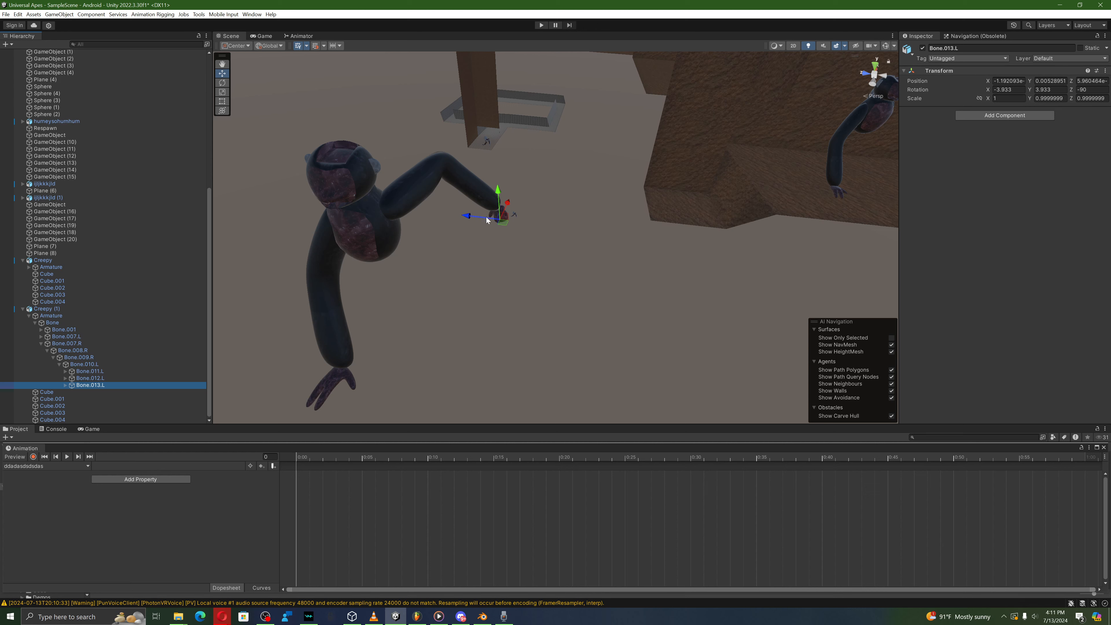
left_click_drag(488, 220, 492, 221)
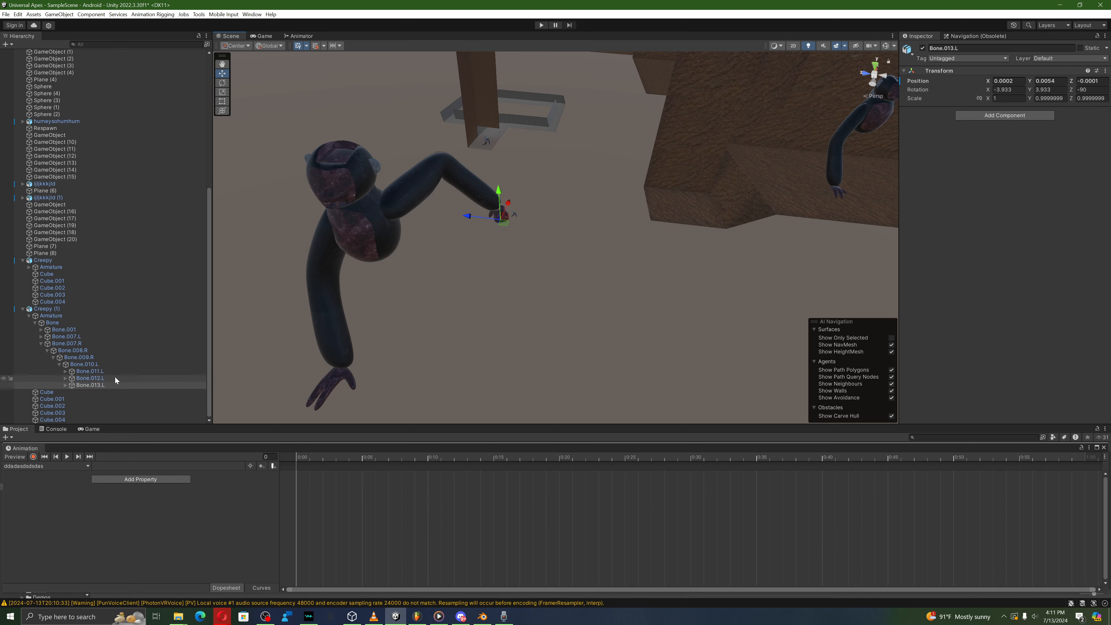
left_click(107, 365)
left_click(489, 218)
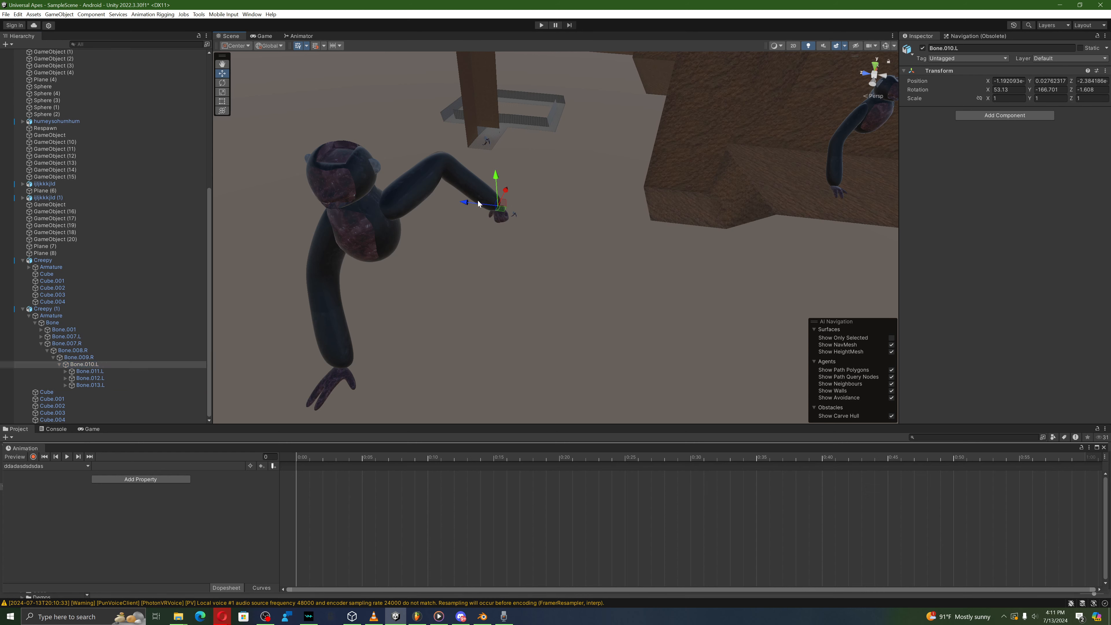
left_click(97, 366)
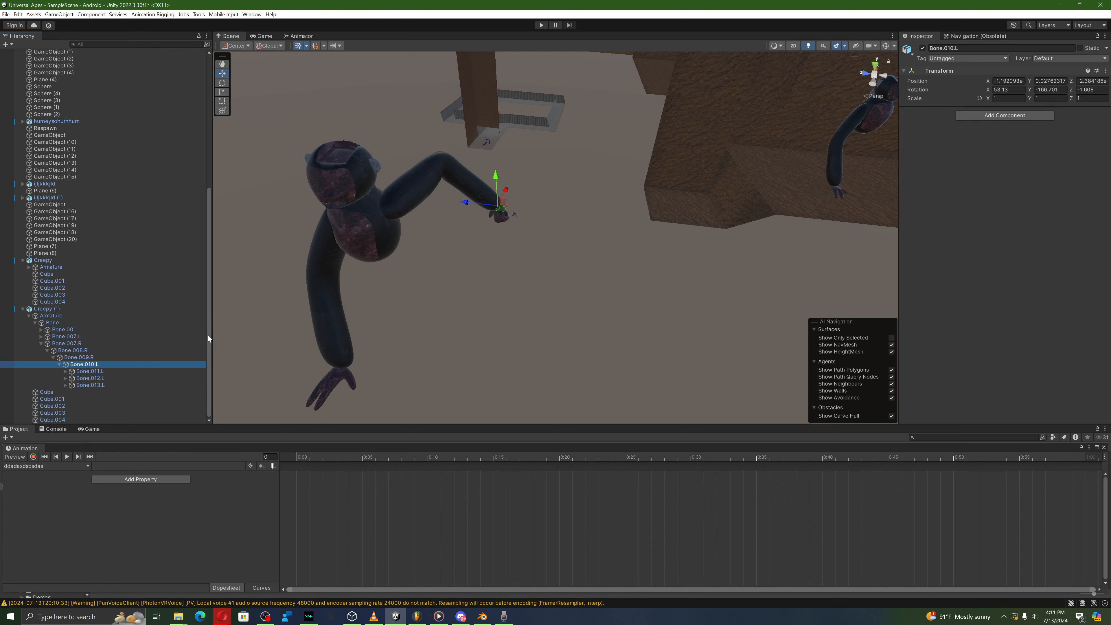
left_click_drag(471, 208, 473, 208)
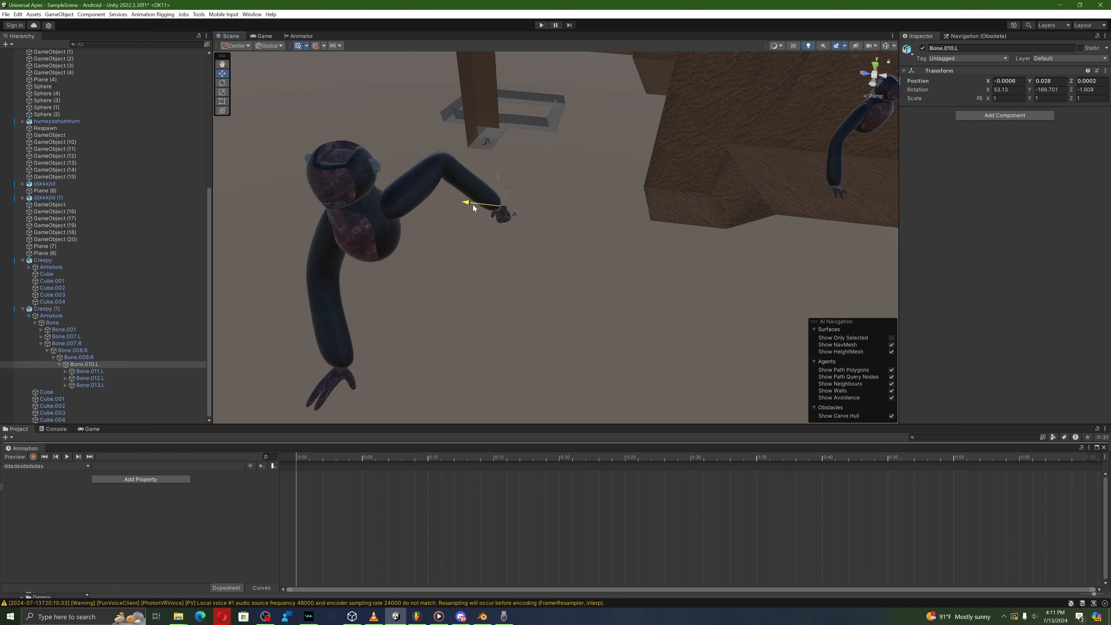
Step: Move finger bone Bone.011.L slightly on the raised hand and rotate it
left_click(41, 371)
left_click_drag(468, 216, 468, 219)
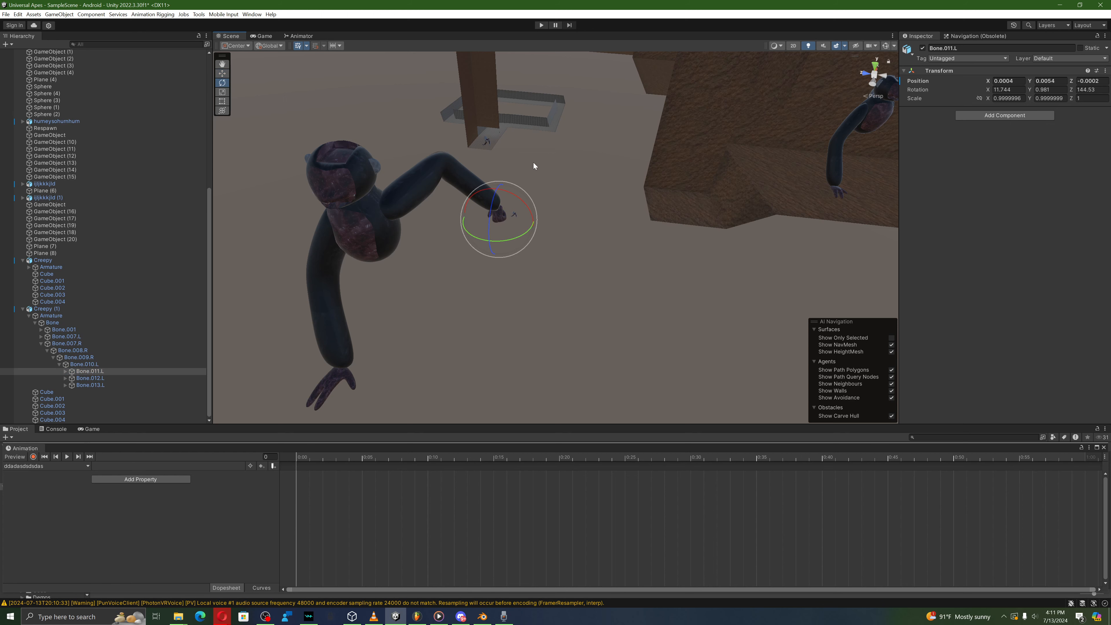
left_click_drag(513, 197, 491, 192)
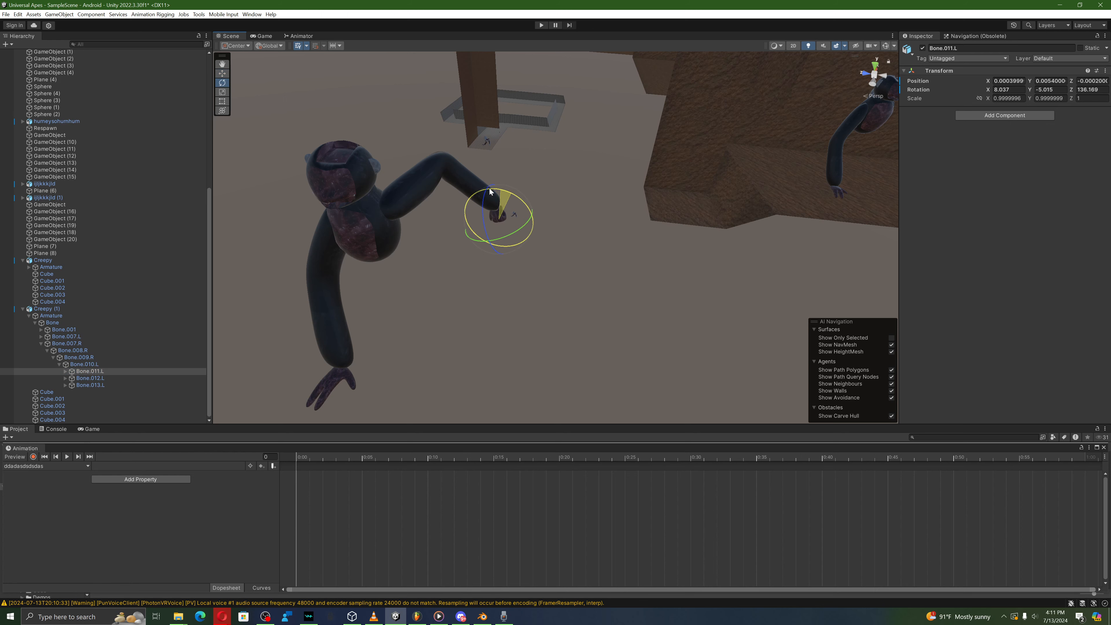
Step: Rotate Bone.009.R and Bone.008.R to swing the Creepy copy's raised arm outward
left_click(449, 308)
key("w")
right_click_drag(449, 308, 447, 269)
key("s")
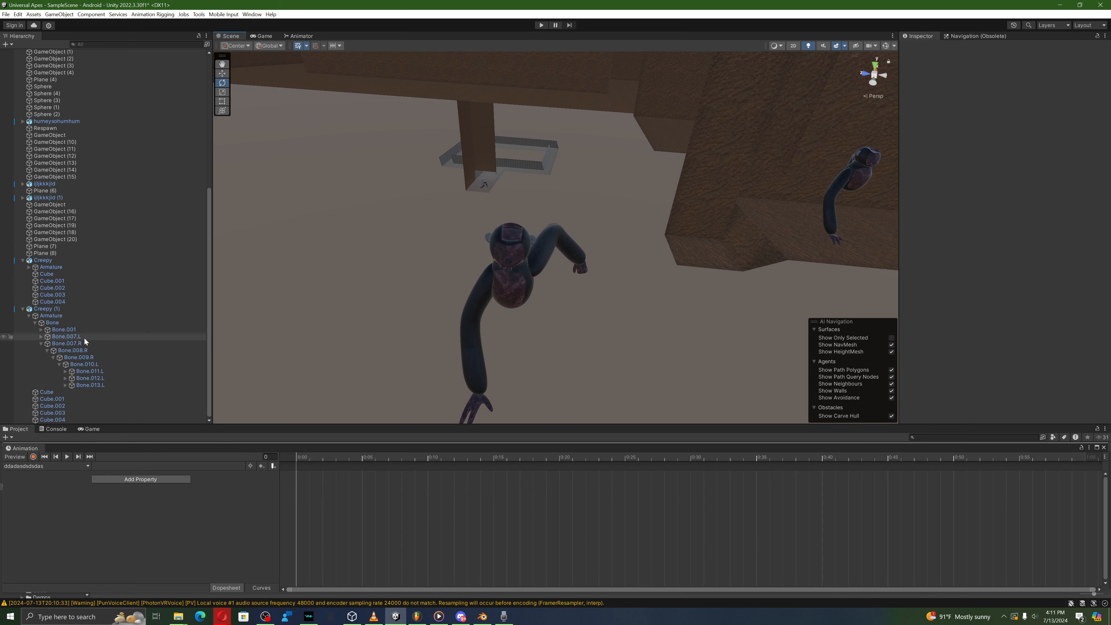
left_click(78, 357)
left_click_drag(582, 212, 510, 205)
left_click(81, 351)
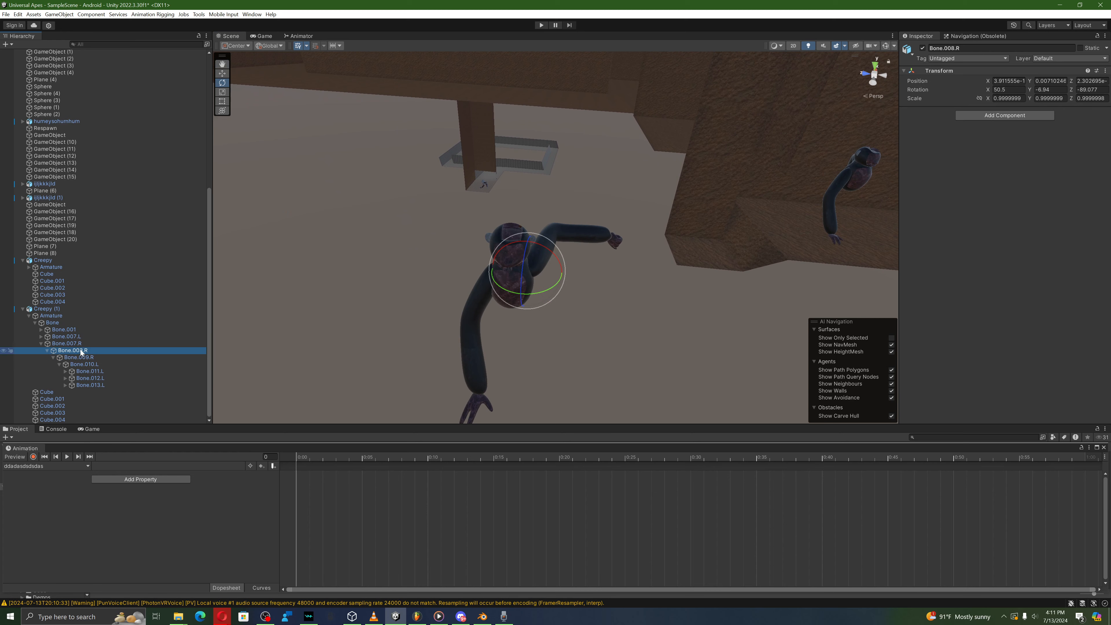
left_click_drag(548, 288, 523, 290)
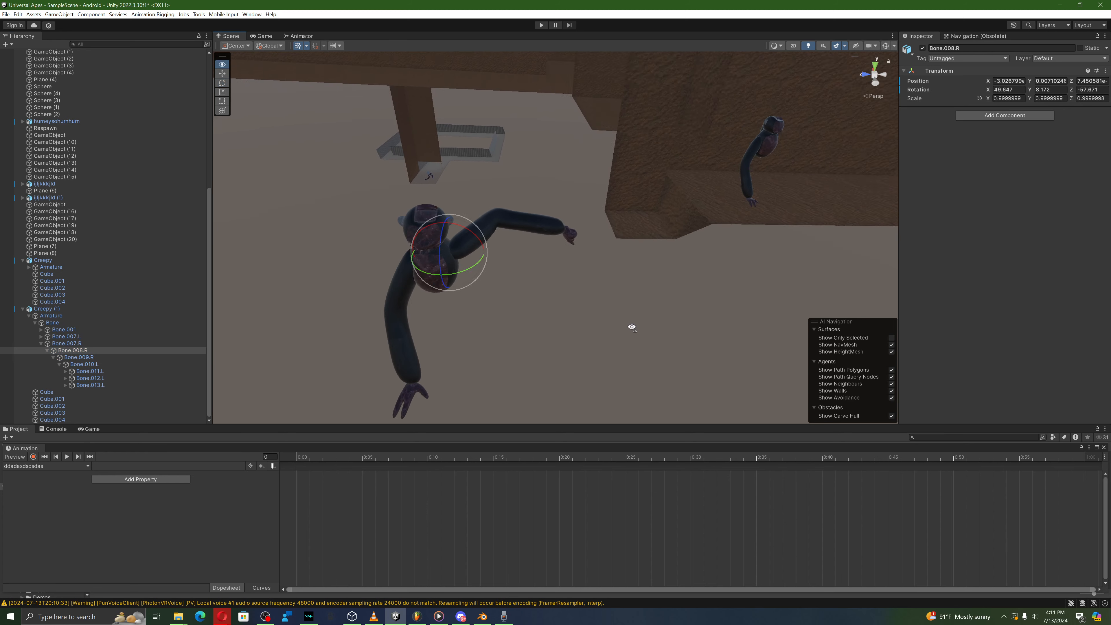
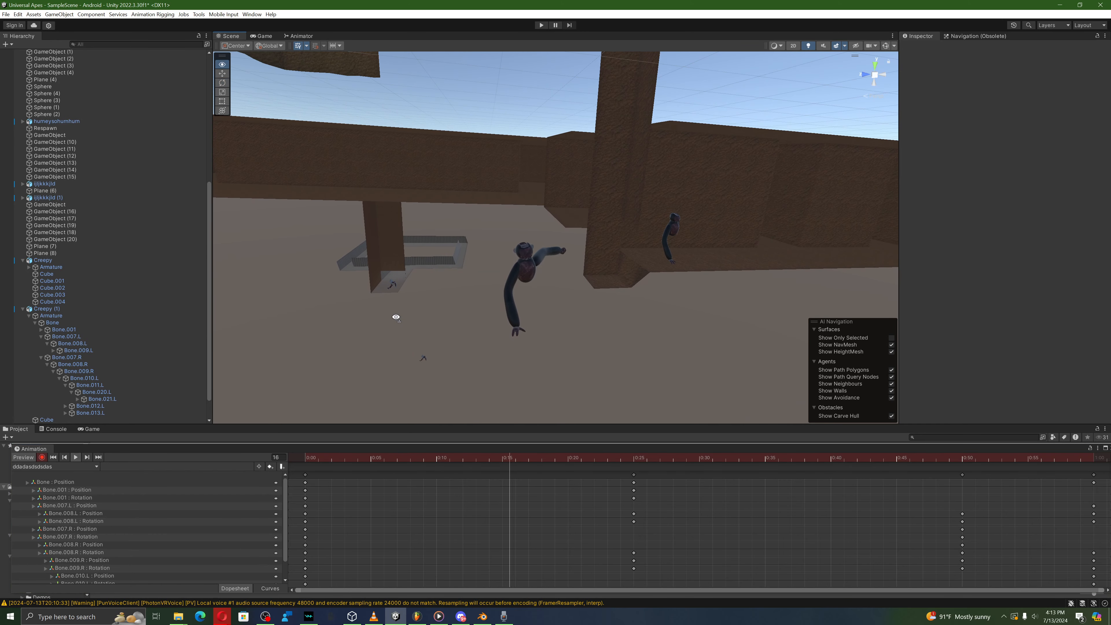
Step: Key a turned pose for Bone.001 of the Creepy copy at frame 50 by rotating the bone
left_click(301, 460)
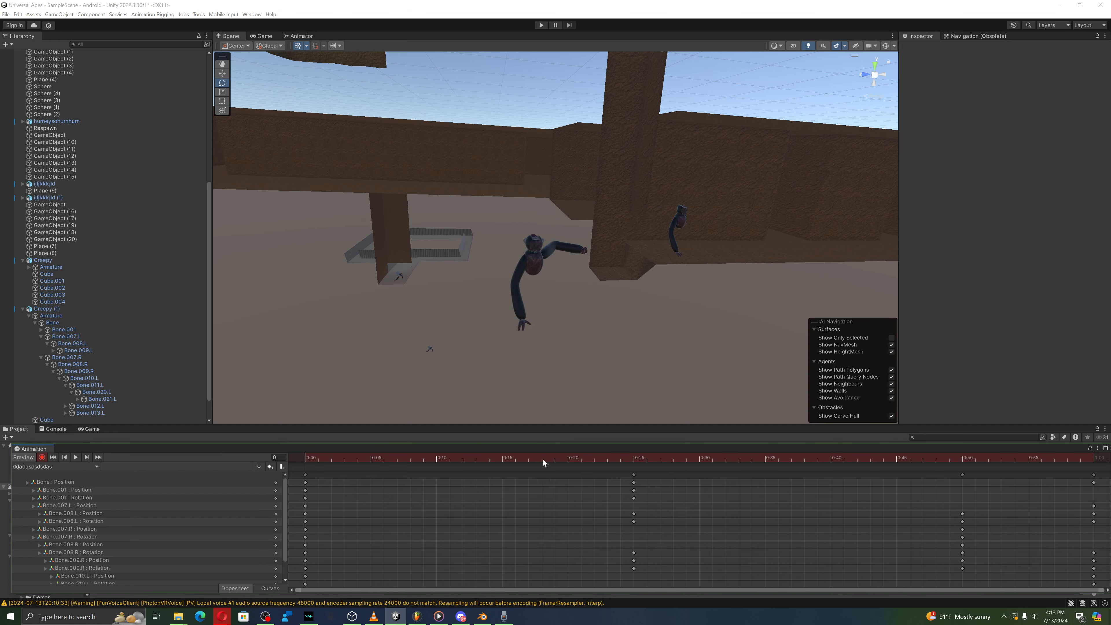
left_click_drag(937, 481, 963, 480)
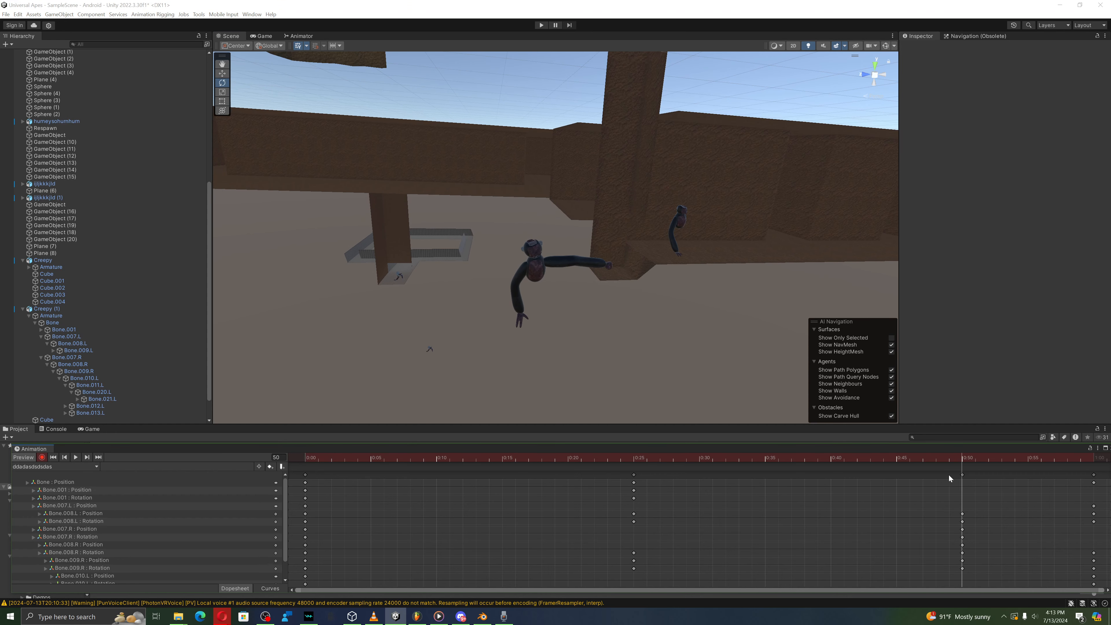
left_click(63, 329)
left_click_drag(564, 249, 613, 250)
Step: Rotate the root Bone of the Creepy copy at frame 61 to key its rotation
left_click(1105, 461)
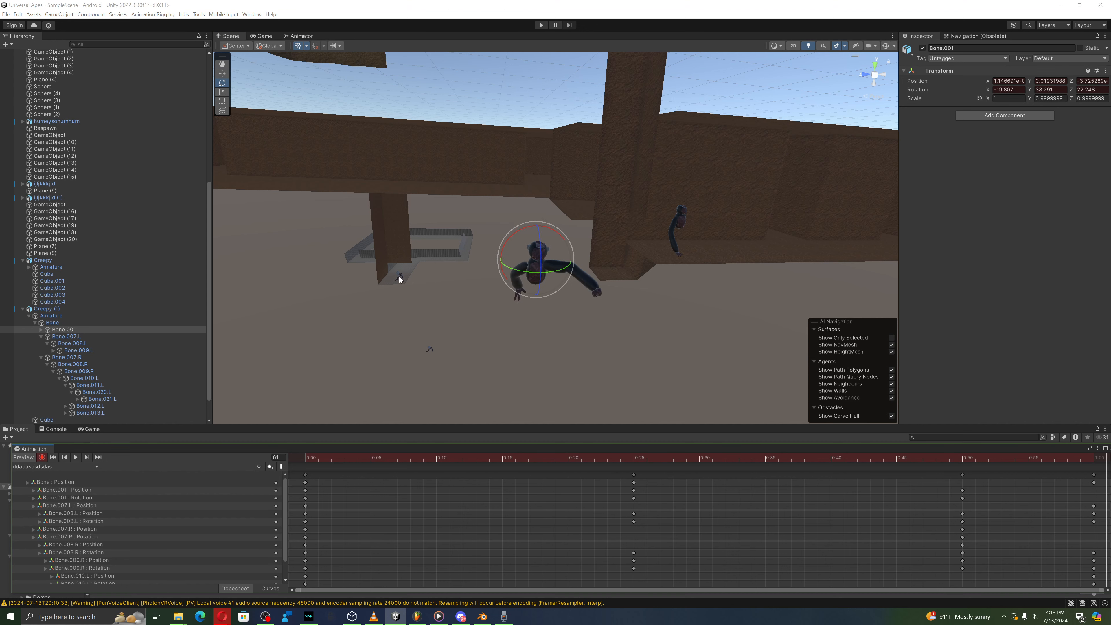
left_click(109, 324)
left_click_drag(556, 294, 537, 296)
Step: Review the Creepy copy's recorded animation from the start and watch its arm and body movement up close
left_click(305, 461)
left_click_drag(305, 465, 1002, 486)
left_click(727, 414)
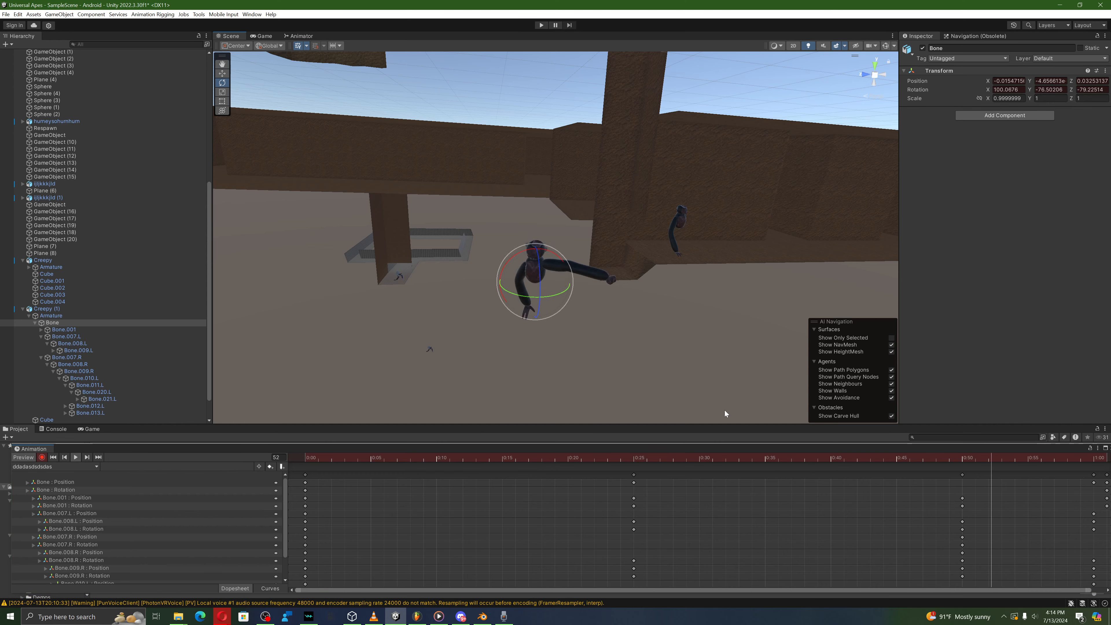
right_click_drag(727, 415, 739, 417)
key("w")
key("a")
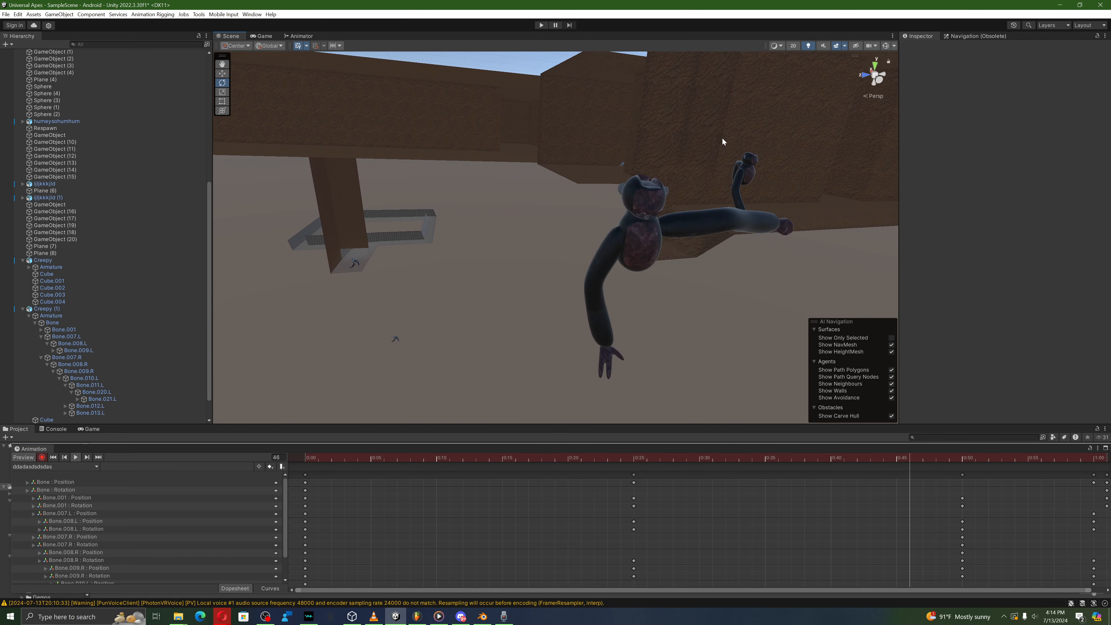
mouse_move(789, 211)
right_mouse_down()
mouse_move(787, 199)
mouse_move(783, 223)
right_mouse_up()
key("w")
key("s")
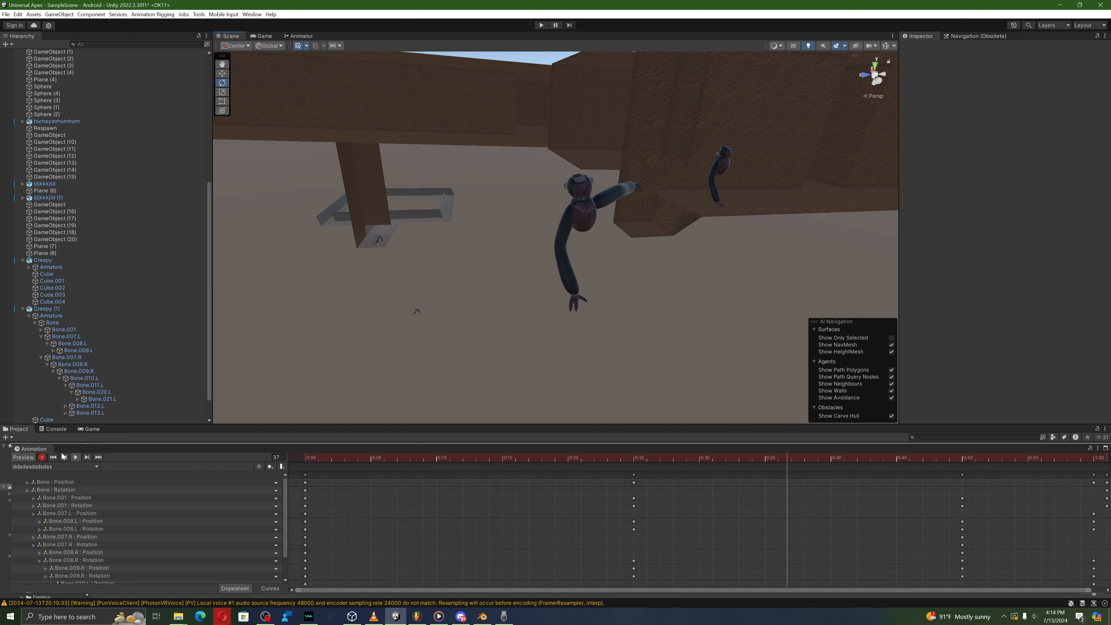
Step: Stop keyframe recording and close the Animation window
left_click(42, 457)
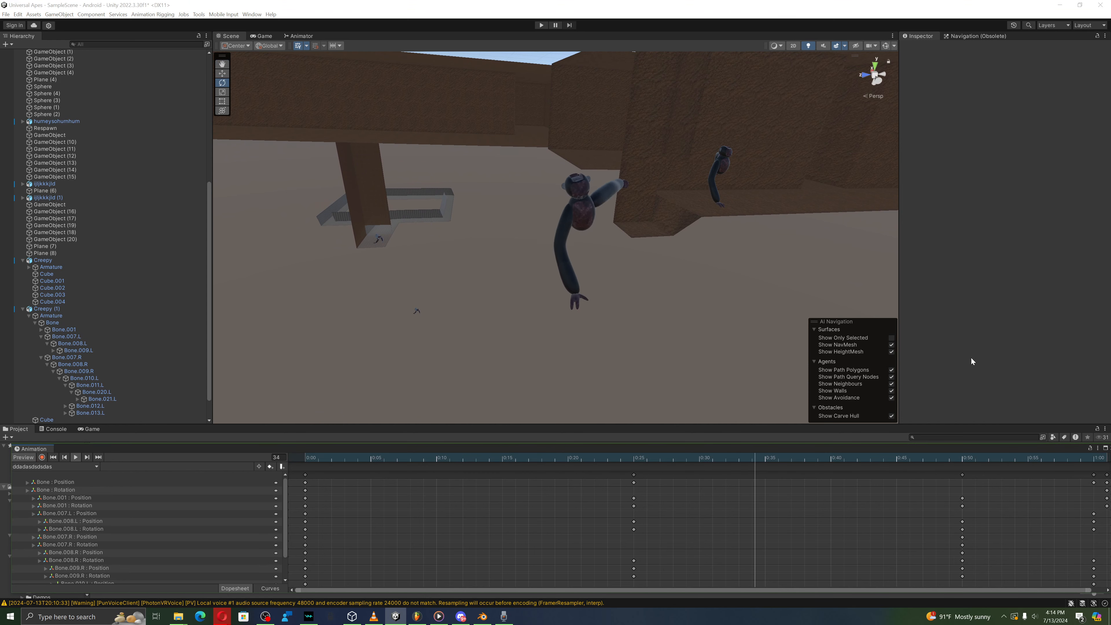
left_click_drag(1074, 451, 1044, 449)
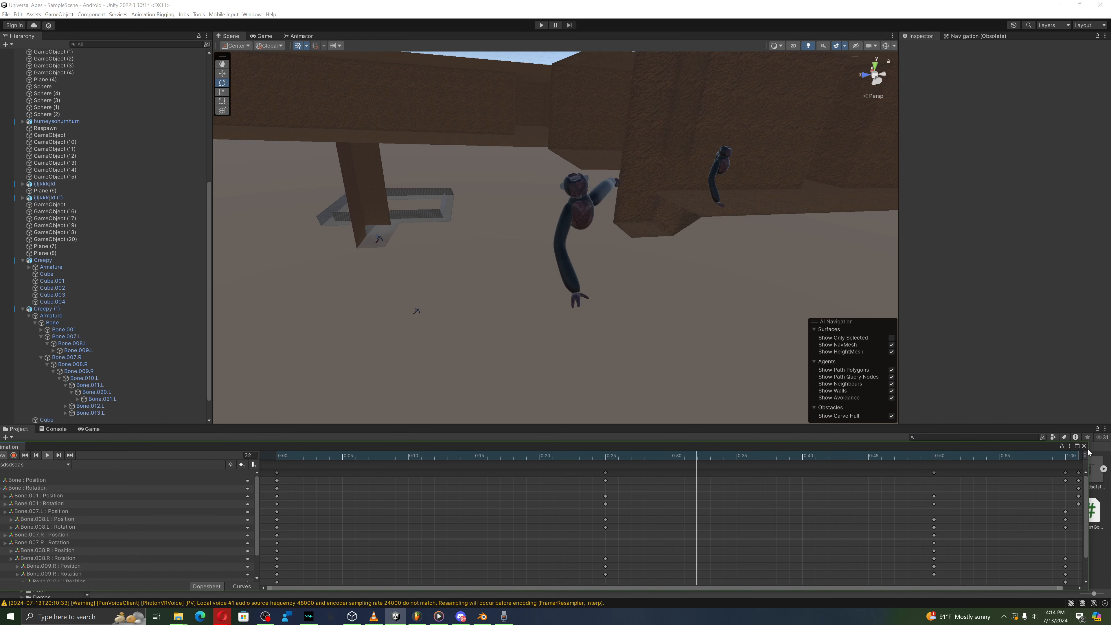
left_click(1084, 446)
Step: Inspect the small animated prefab lying on the ground in front of the Creepy copy
right_click_drag(615, 380, 591, 348)
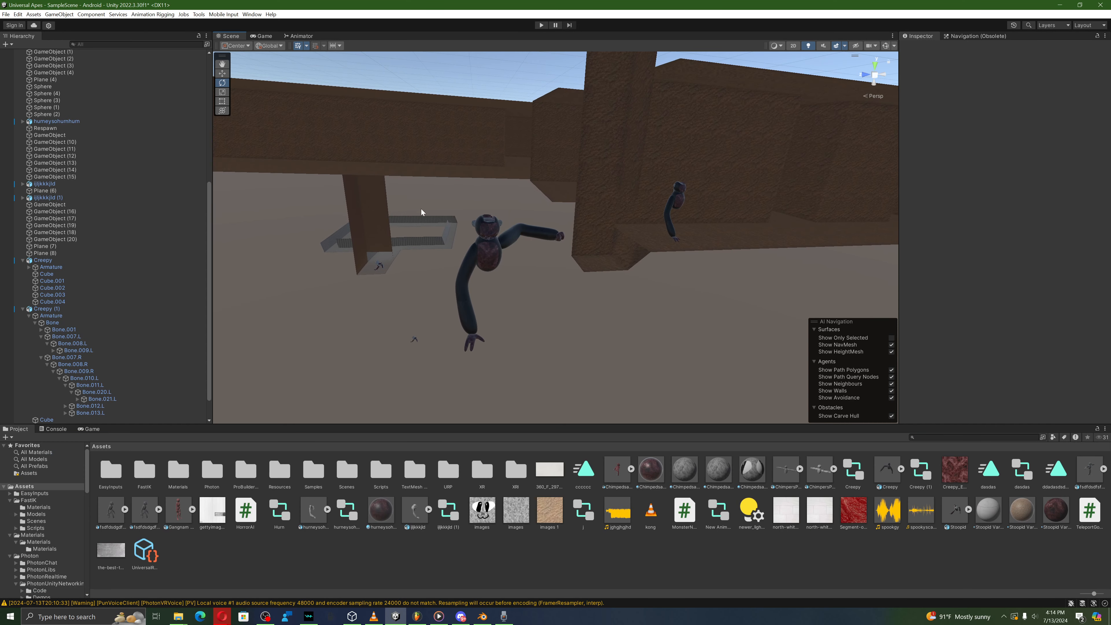
left_click(415, 343)
left_click(508, 368)
right_click_drag(509, 367, 512, 367)
left_click(410, 346)
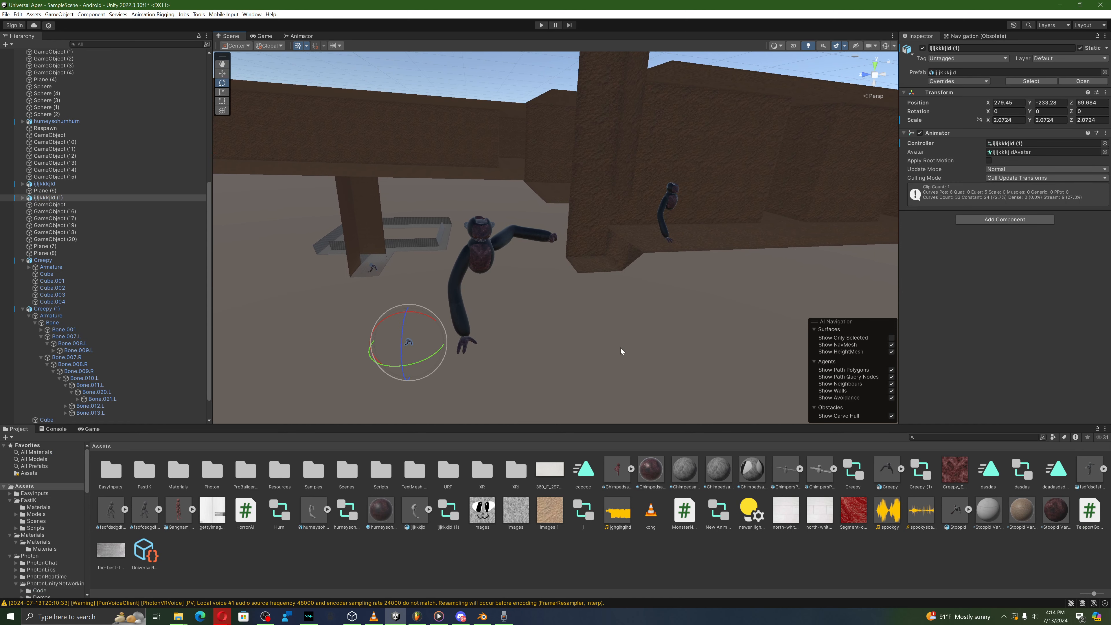
left_click(633, 339)
right_click_drag(634, 340, 536, 329)
Step: Attach the MonsterNavigation script from Assets to the original Creepy by the wall
left_click(650, 238)
mouse_move(650, 238)
right_mouse_down()
mouse_move(669, 254)
mouse_move(640, 263)
mouse_move(628, 255)
mouse_move(639, 249)
right_mouse_up()
key("s")
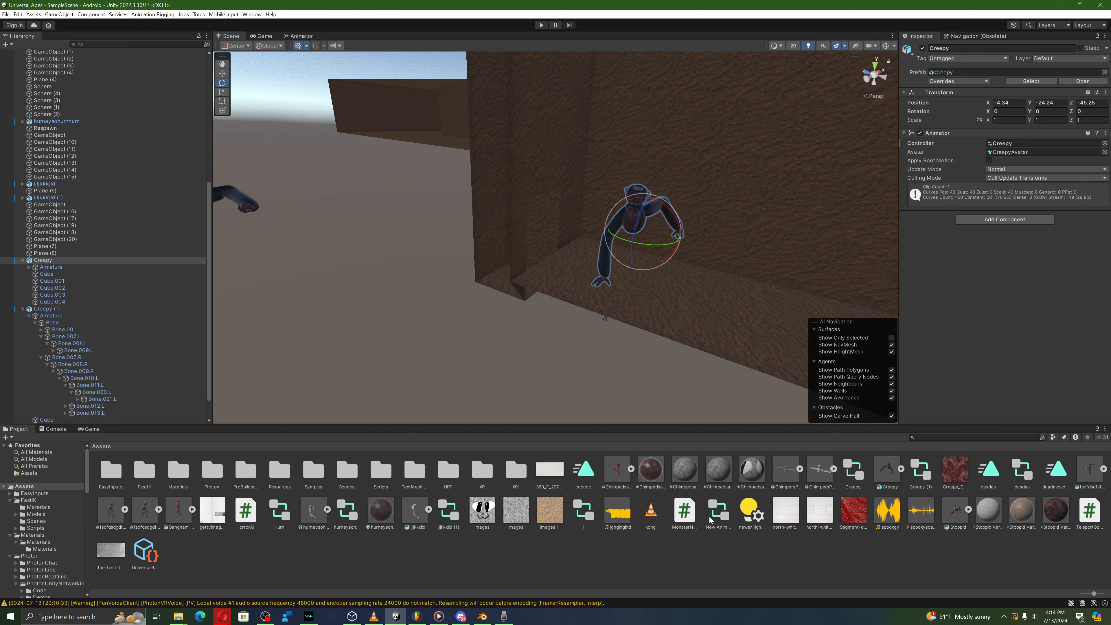
left_click_drag(677, 527, 972, 306)
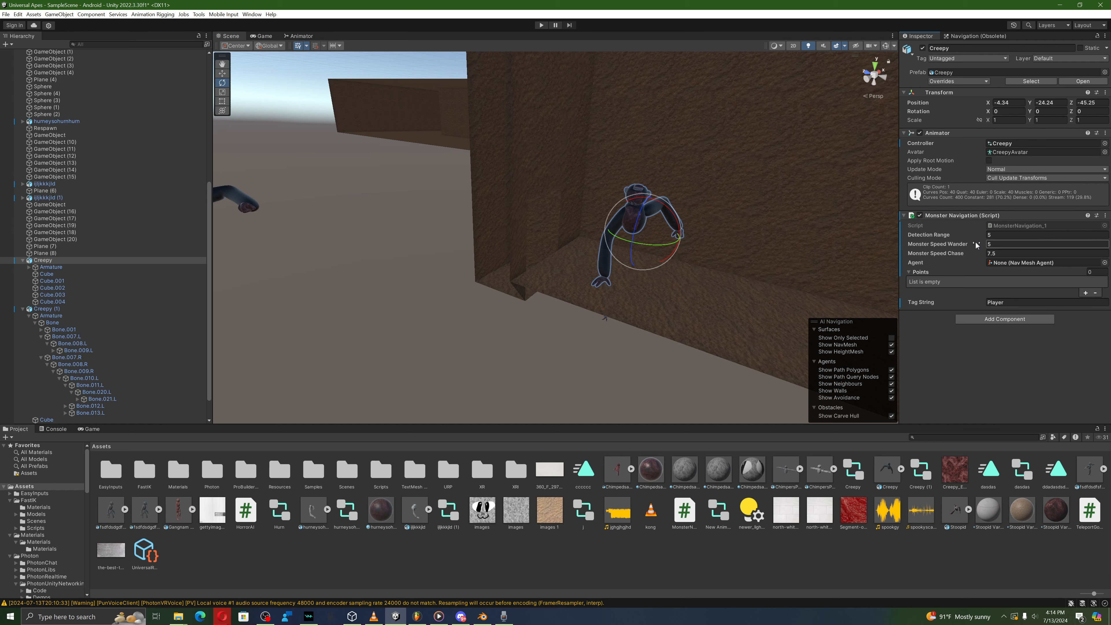
Step: Turn on the scene gizmos to display the NavMesh across the horror area's floor
left_click(886, 48)
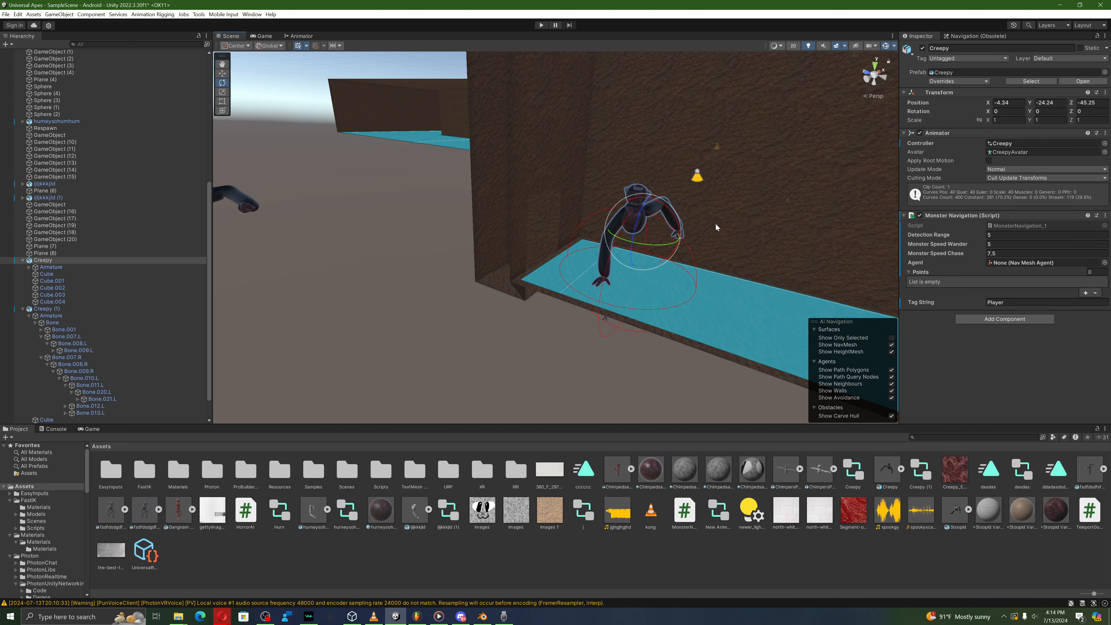
key("s")
right_click_drag(717, 226, 633, 354)
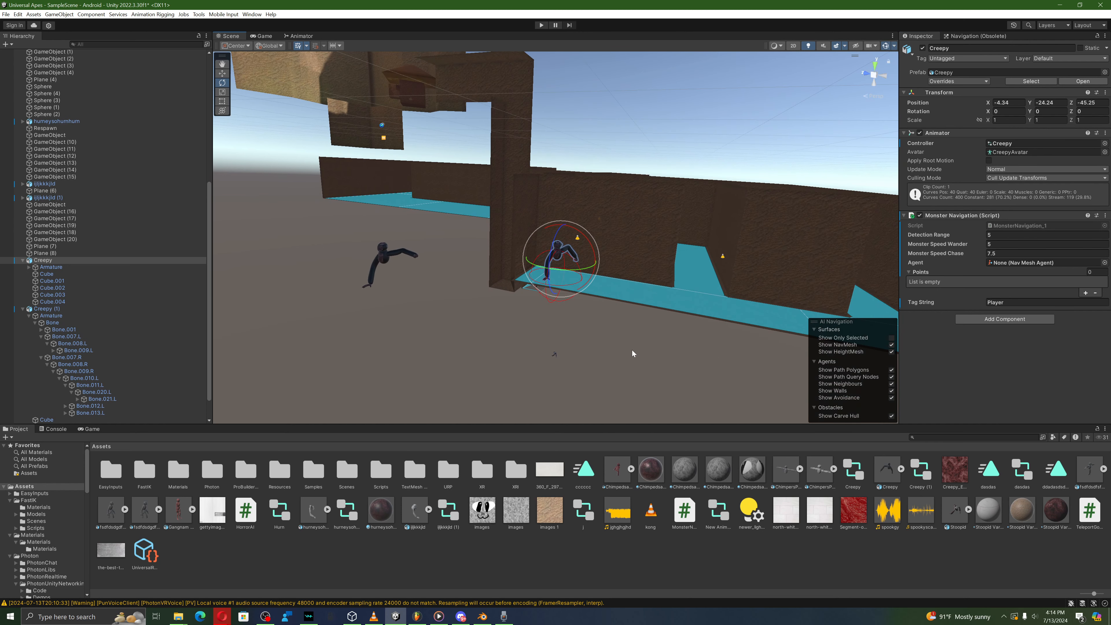
Step: Examine how the floor planes, Plane (3) and Plane (4), divide the NavMesh area
left_click(696, 288)
key("f")
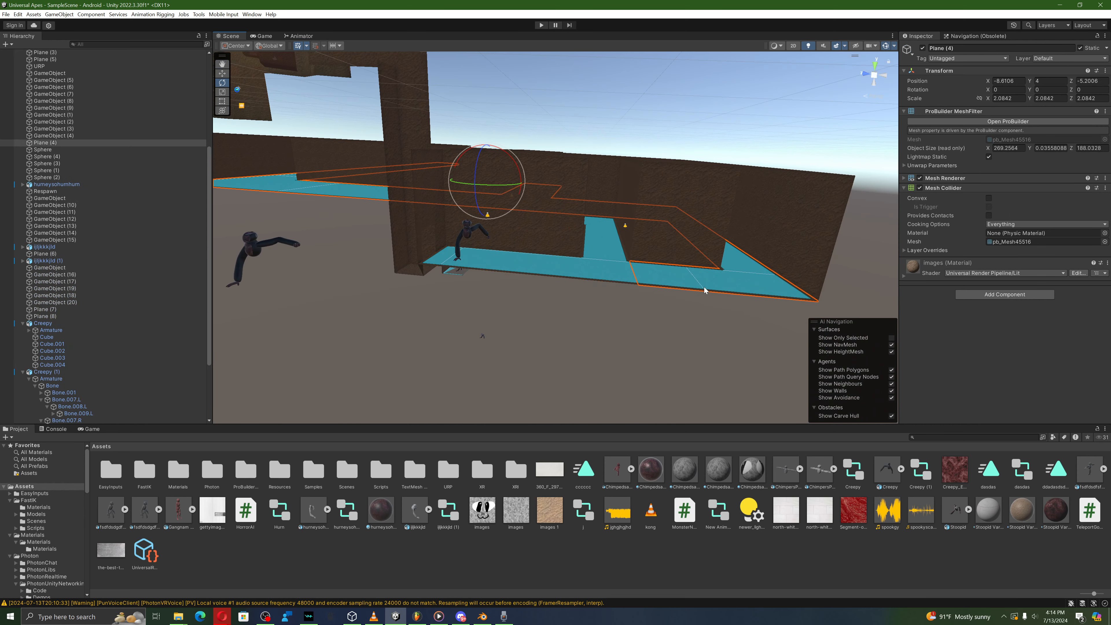
left_click(662, 221)
left_click(658, 278)
left_click(647, 273)
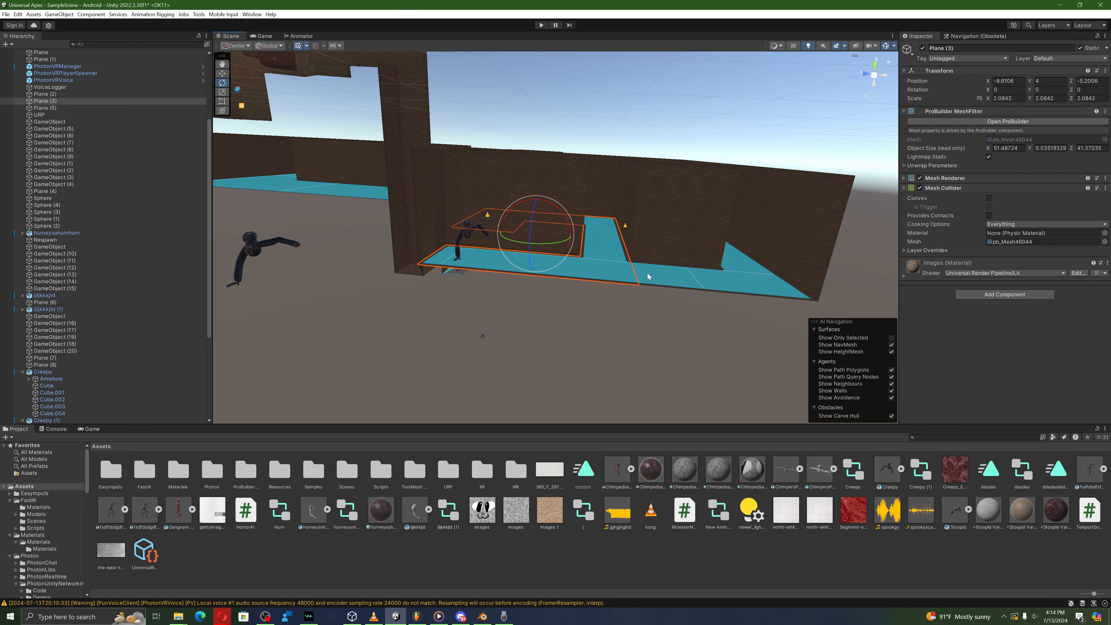
left_click(633, 267)
left_click(632, 274)
Step: Set floor Plane (4)'s navigation area to Walkable in Navigation (Obsolete) and show the bake settings
left_click(662, 275)
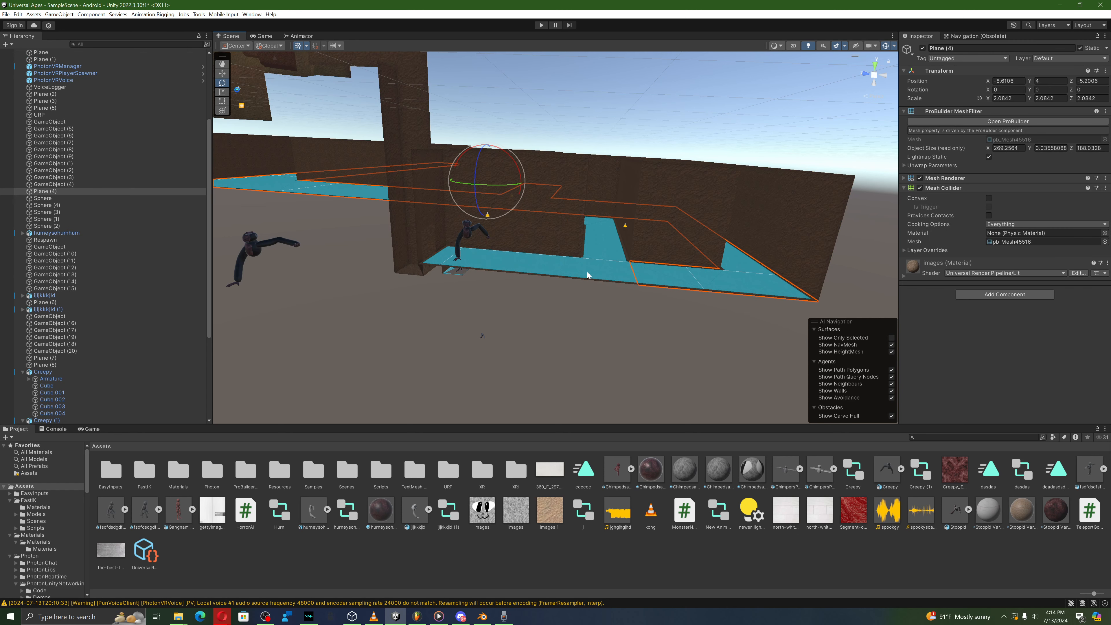
left_click(258, 14)
mouse_move(279, 52)
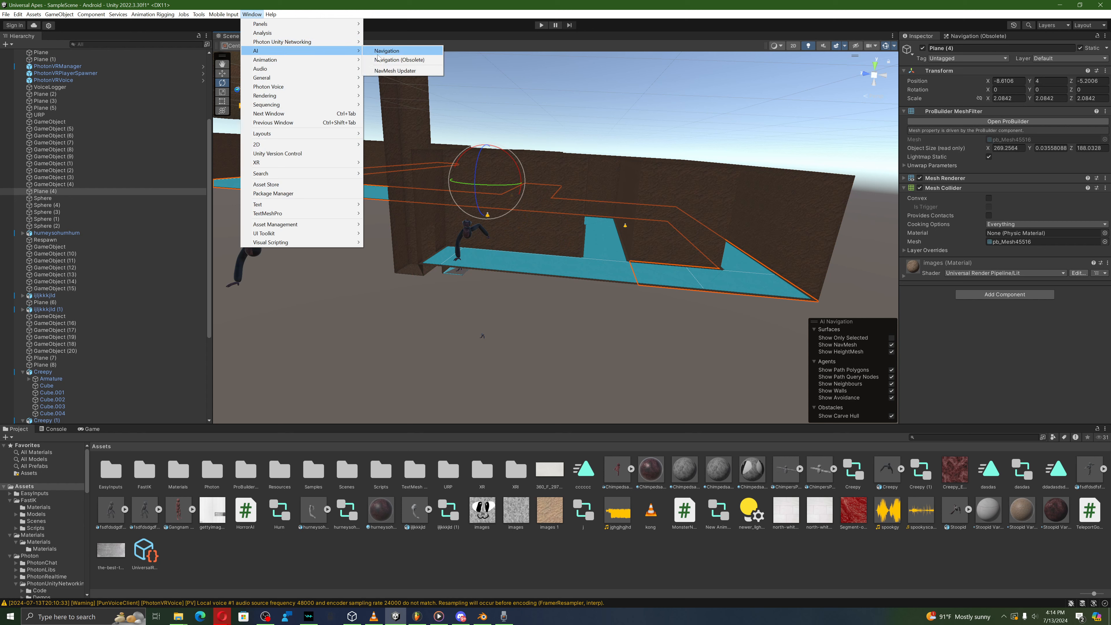
left_click(394, 60)
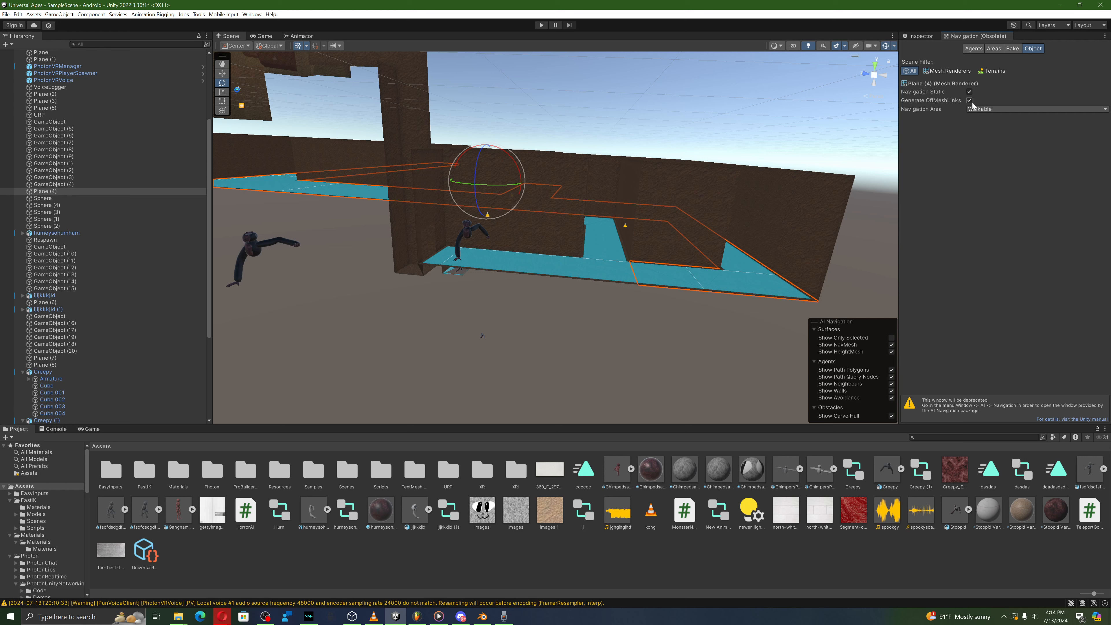
left_click(968, 110)
left_click(980, 116)
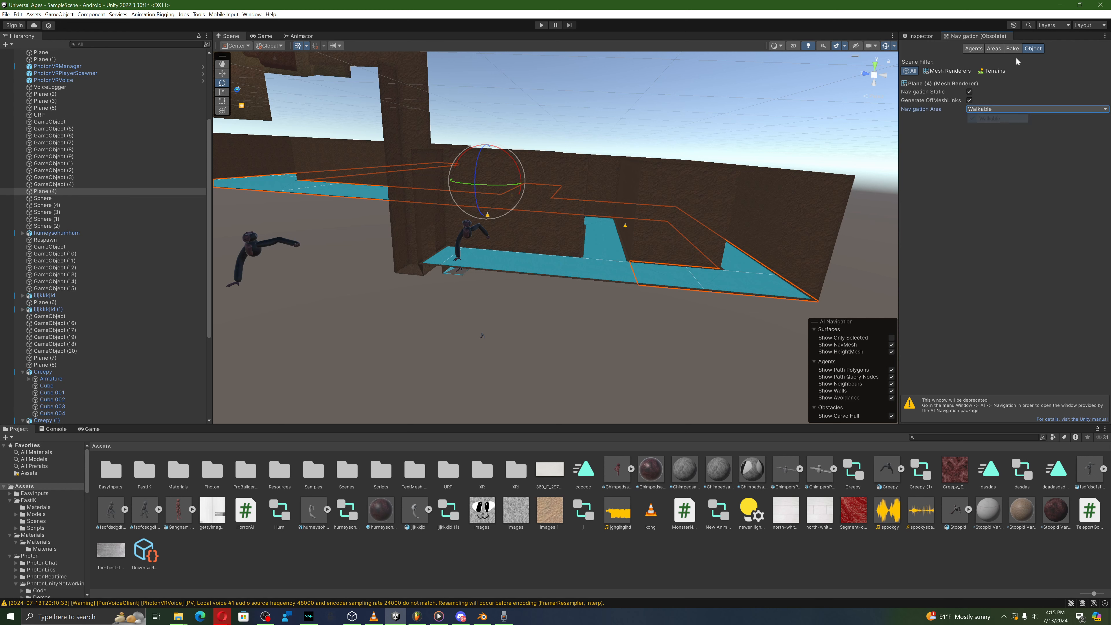
left_click(1020, 50)
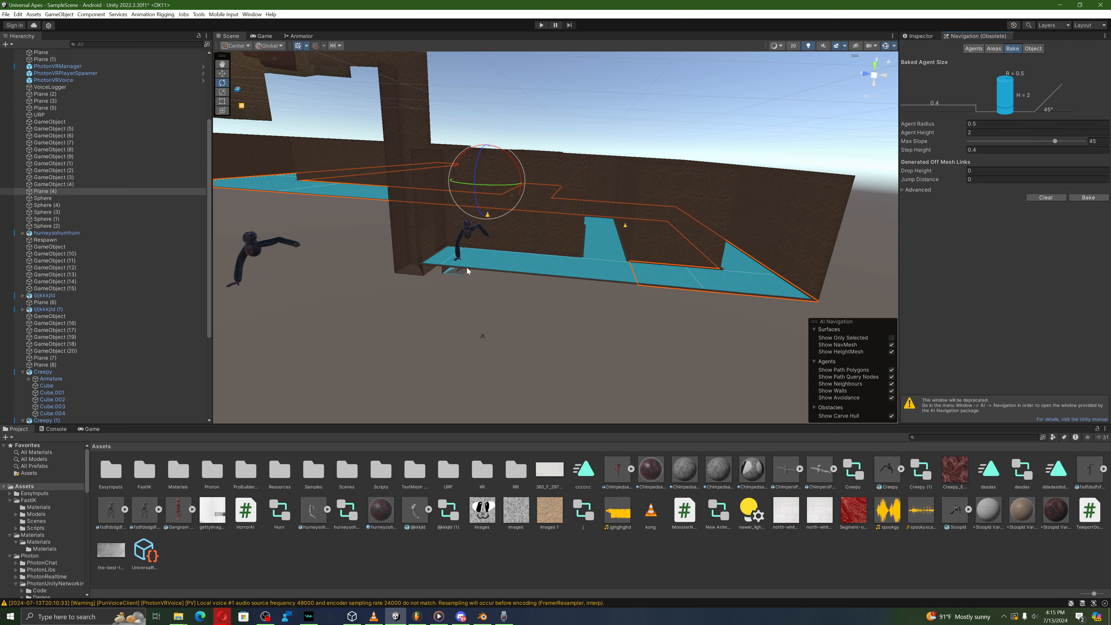
Step: Add a Nav Mesh Agent component to the original Creepy and set its base offset to 0.1
left_click(468, 234)
left_click(919, 36)
key("w")
right_click_drag(639, 183, 633, 186)
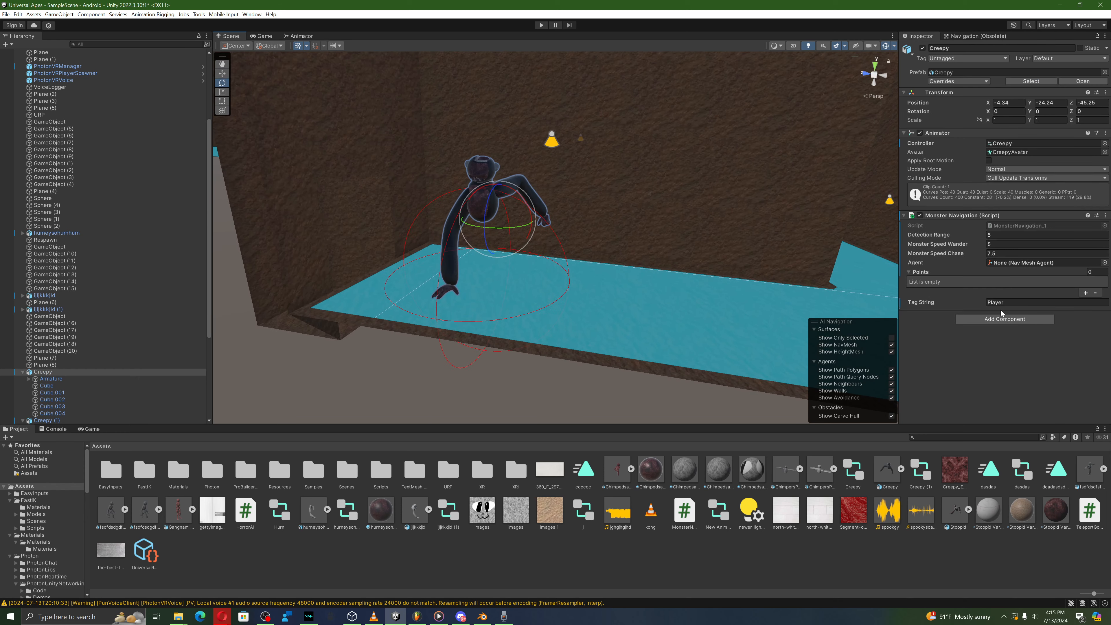
left_click(1005, 318)
left_click(1001, 350)
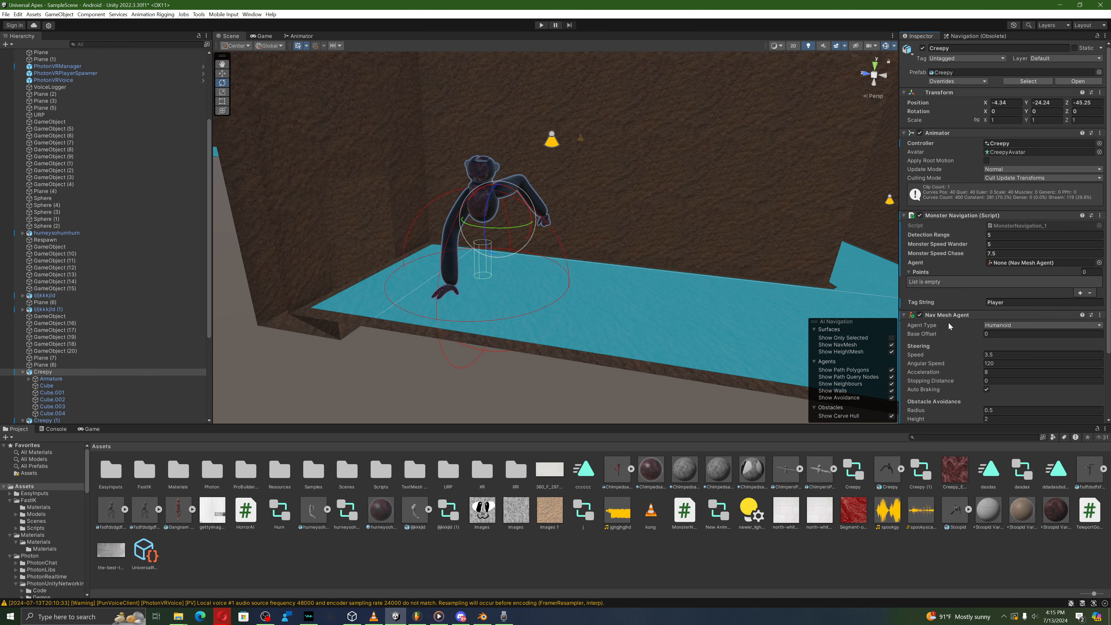
left_click_drag(965, 330, 972, 333)
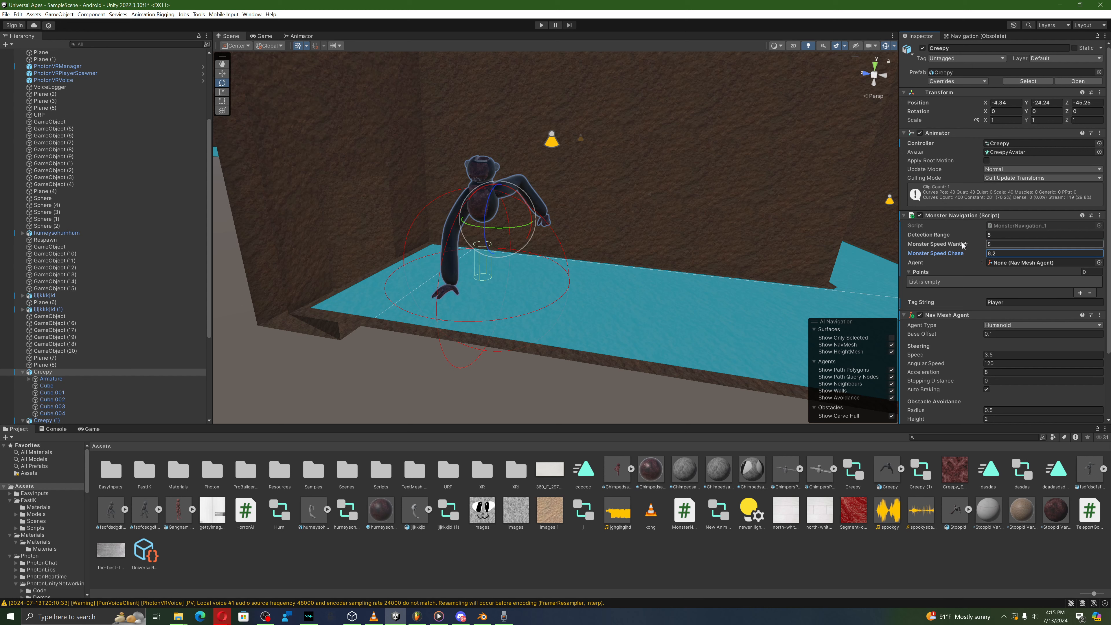
Step: Set Creepy's Monster Speed Wander to 2.26 and Detection Range to 12.21 in the Monster Navigation script
mouse_move(963, 245)
left_mouse_down()
mouse_move(951, 245)
mouse_move(971, 239)
left_mouse_up()
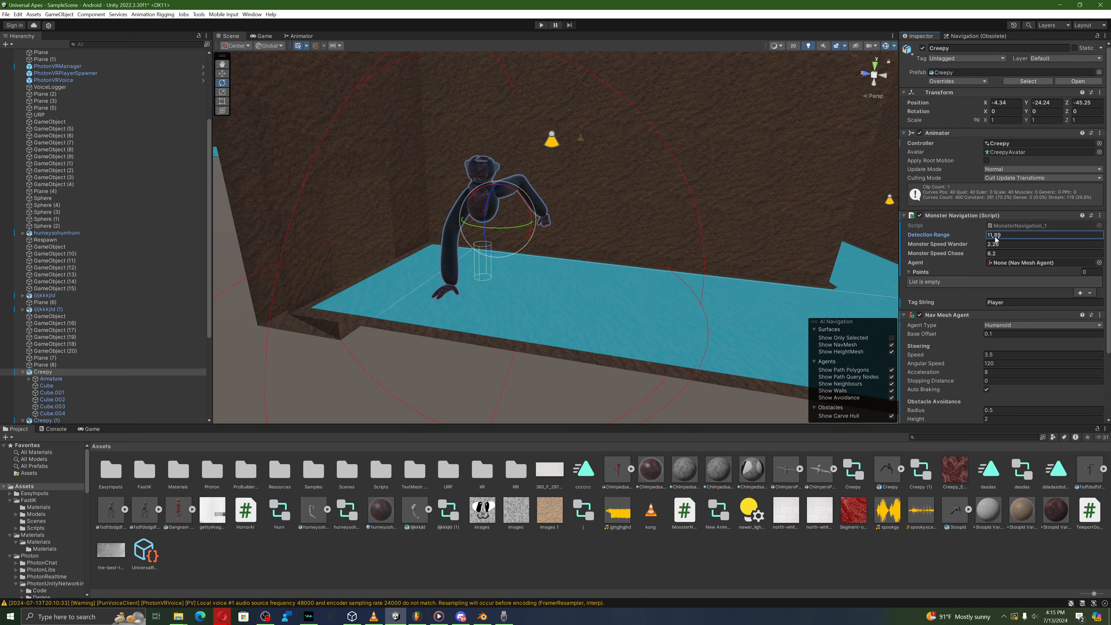
key("s")
right_click_drag(758, 249, 829, 246)
key("a")
key("w")
key("a")
Step: Add a Box Collider component to Creepy and make it a trigger
scroll(1001, 374, "down", 3)
left_click(993, 413)
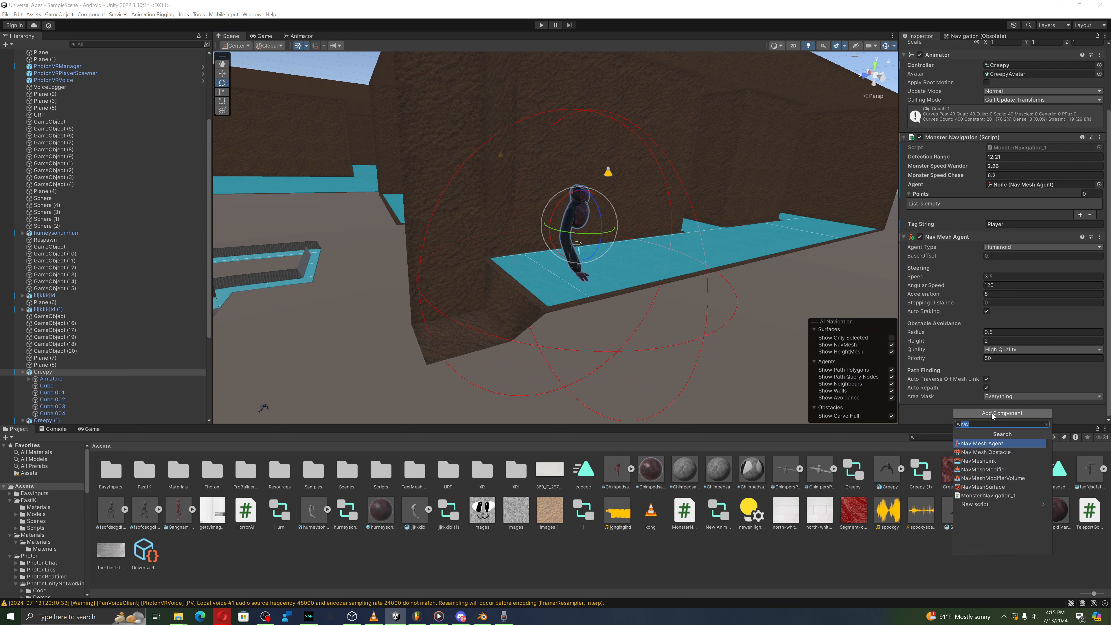
type("bo")
left_click(980, 452)
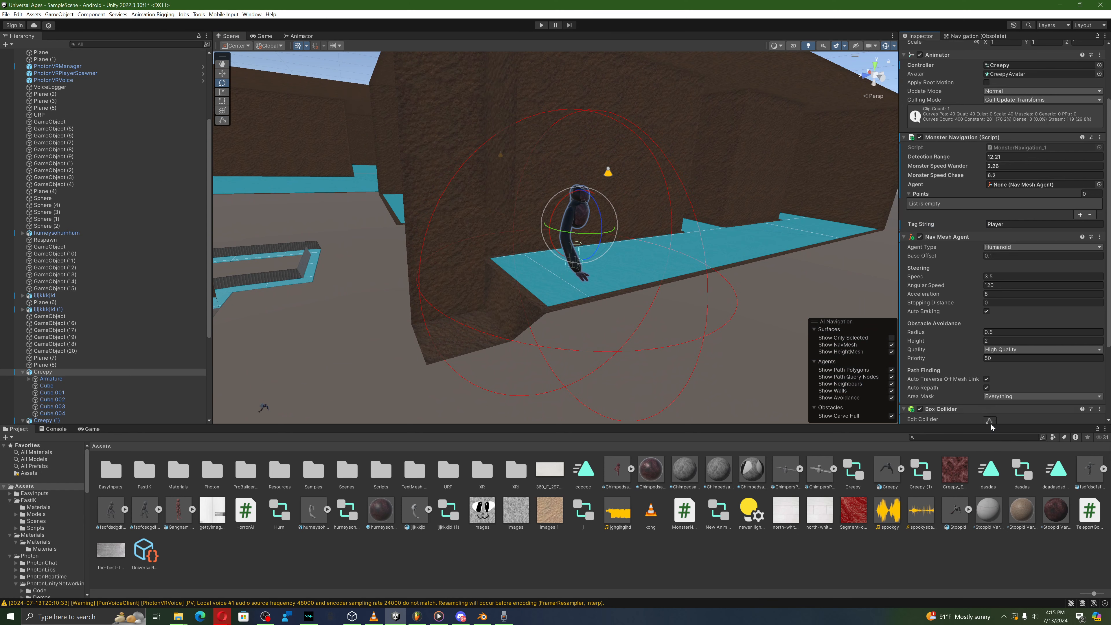
scroll(987, 387, "down", 3)
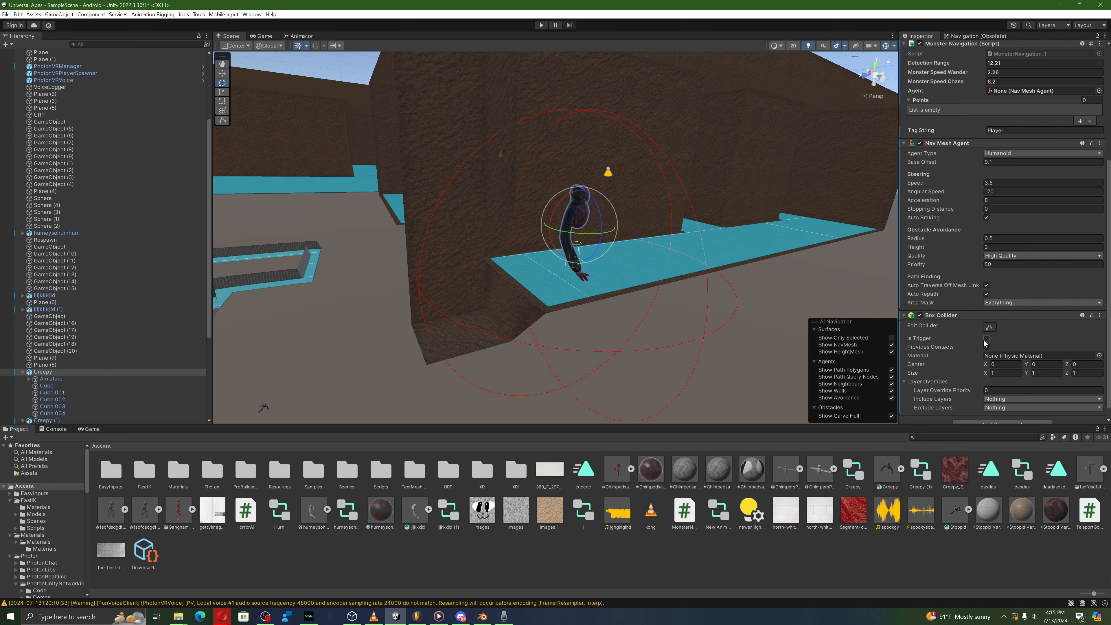
right_click_drag(822, 283, 686, 289)
key("d")
key("w")
key("d")
Step: Edit the box collider's shape and stretch it up to Creepy's head, to a height of about 7.1
left_click(992, 328)
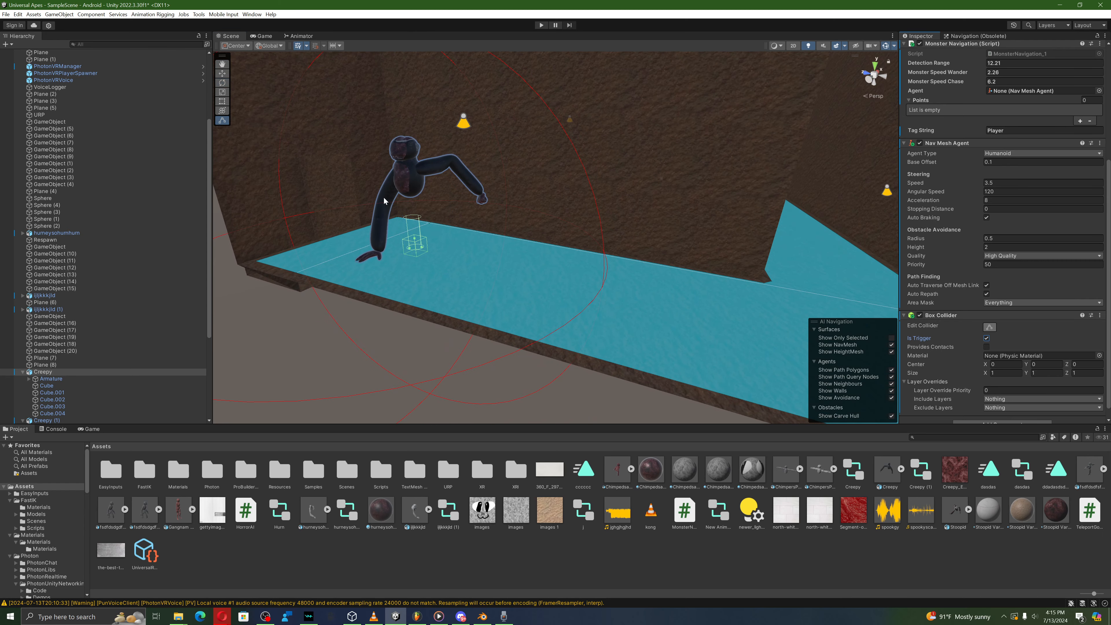
left_click_drag(416, 240, 423, 144)
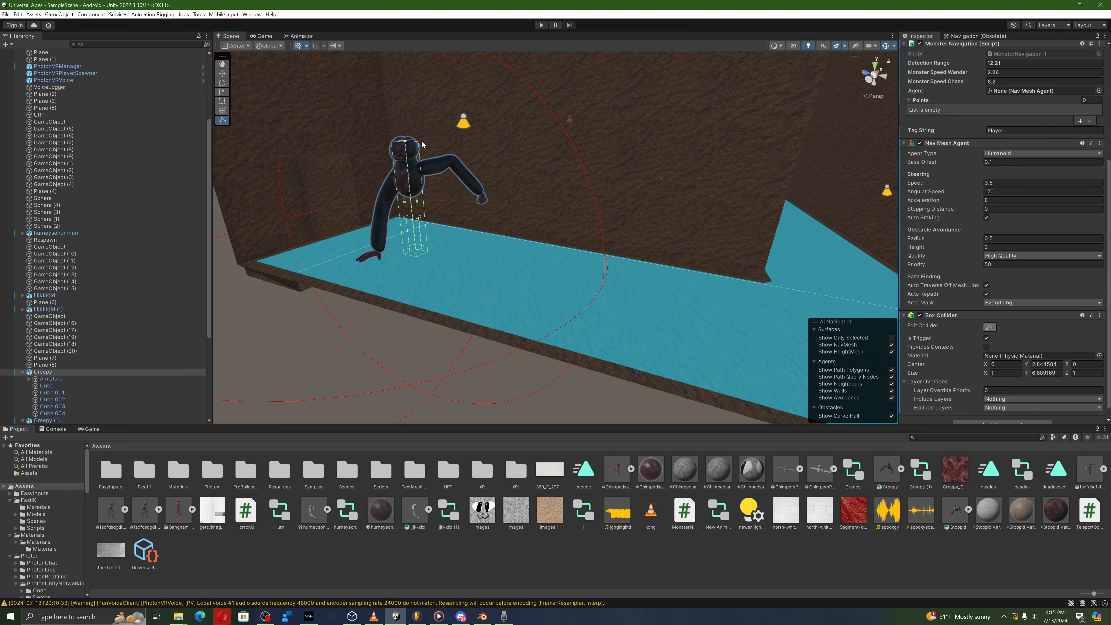
key("a")
key("w")
right_click_drag(423, 138, 443, 125)
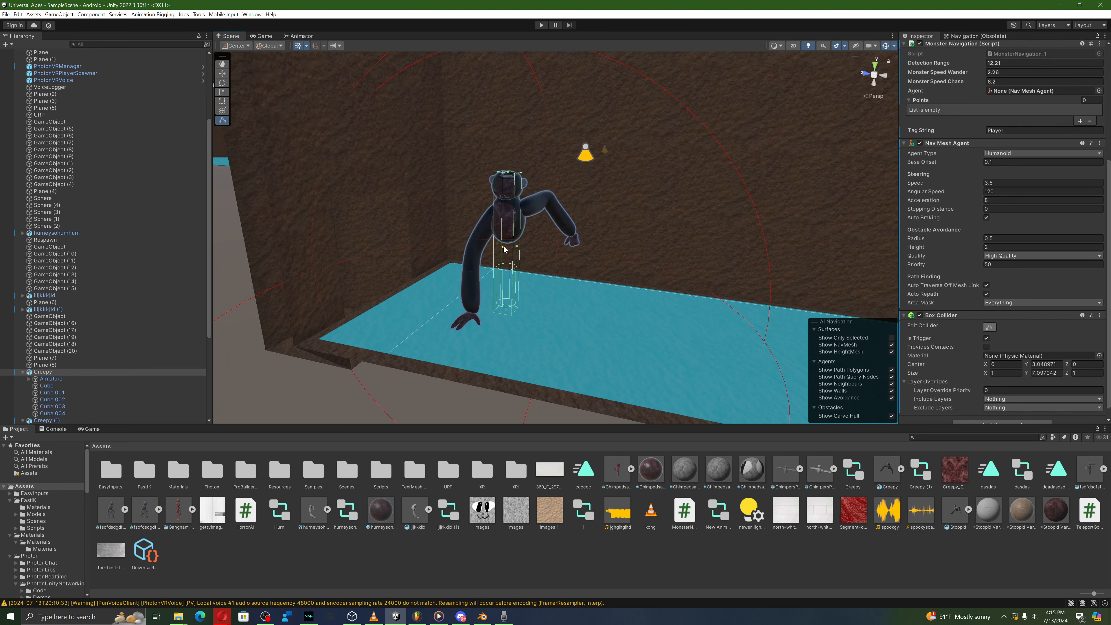
Step: Widen the box collider around Creepy's body to about 1.38 in X and 1.83 in Z
left_click_drag(504, 248, 525, 249)
key("a")
right_click_drag(525, 249, 549, 240)
left_click_drag(551, 239, 542, 237)
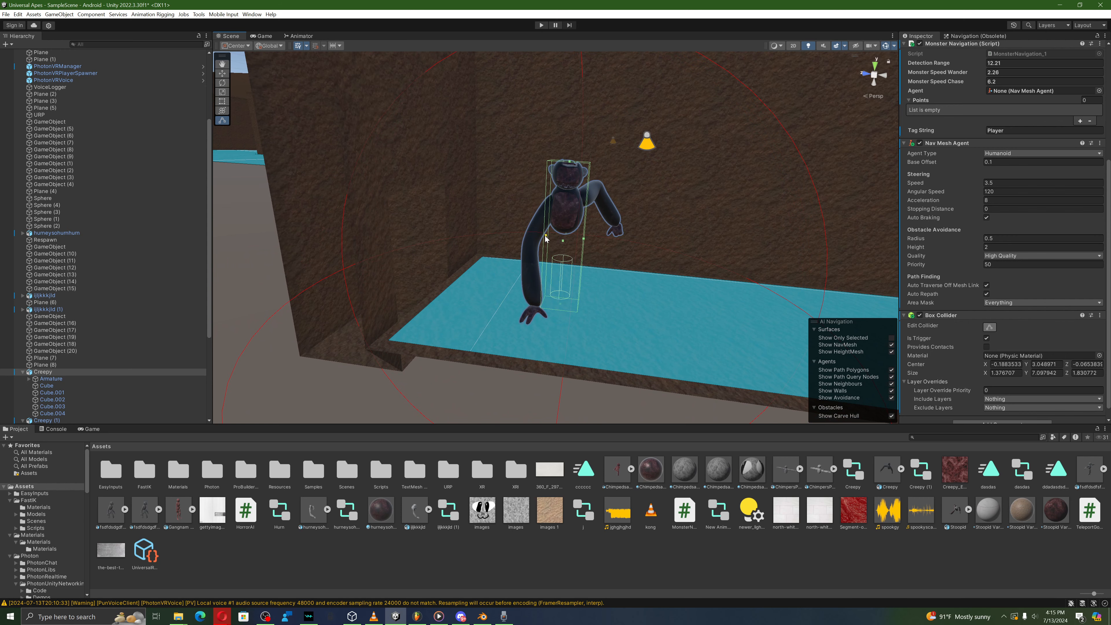
Step: Adjust the box collider's height to about 7.19, finish editing its shape and reselect Creepy
key("w")
mouse_move(543, 237)
right_mouse_down()
mouse_move(568, 223)
mouse_move(623, 231)
mouse_move(556, 242)
right_mouse_up()
key("a")
key("s")
key("w")
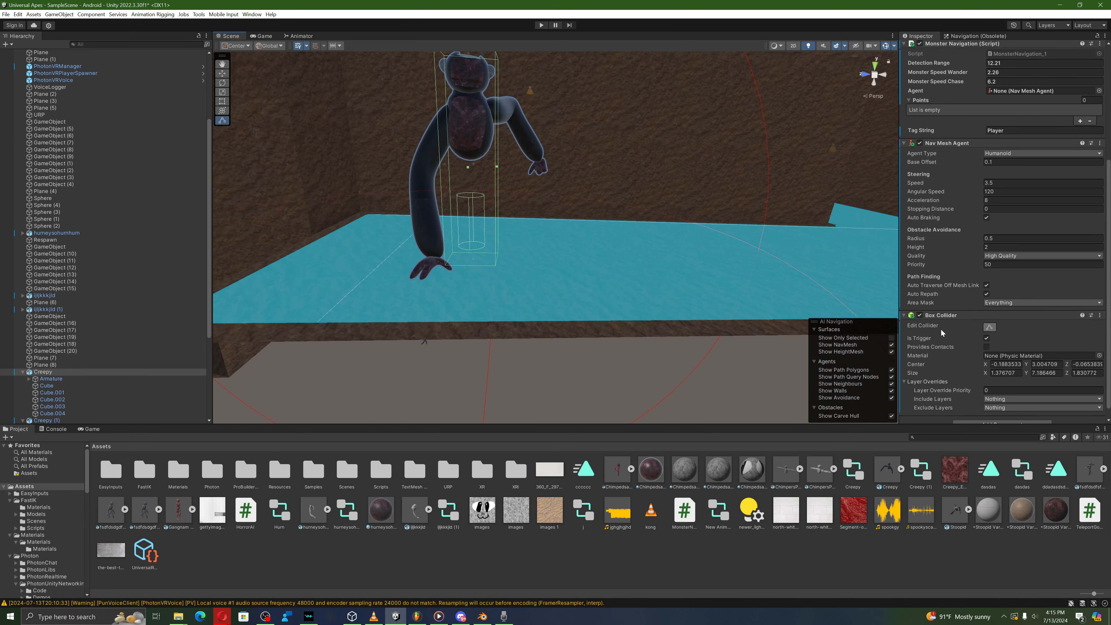
key("e")
scroll(635, 366, "down", 5)
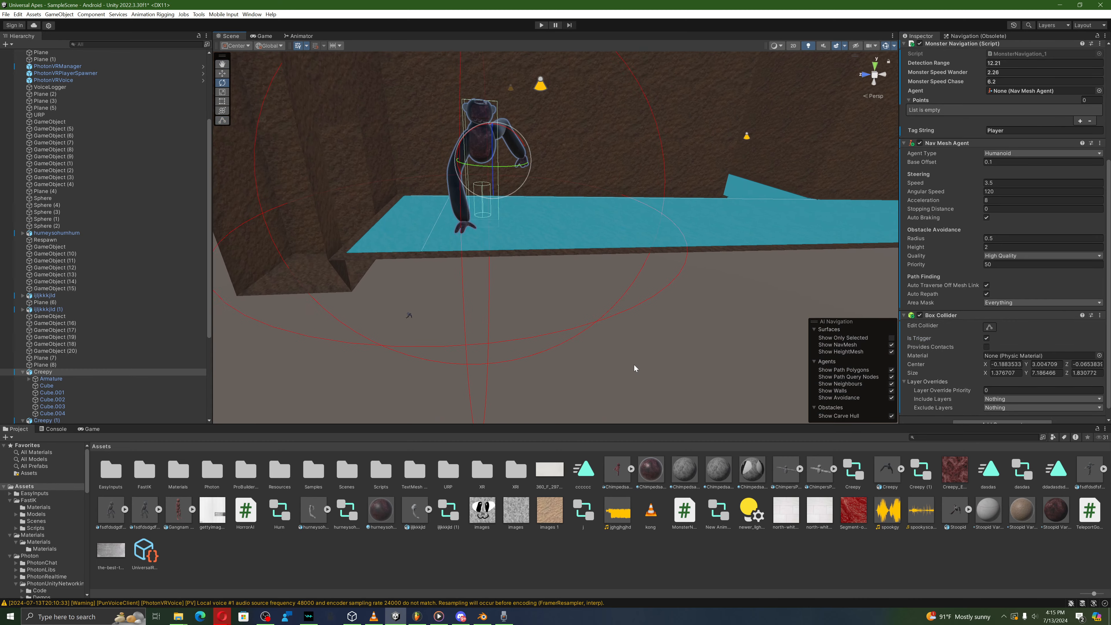
left_click(635, 368)
left_click(491, 163)
left_click(485, 147)
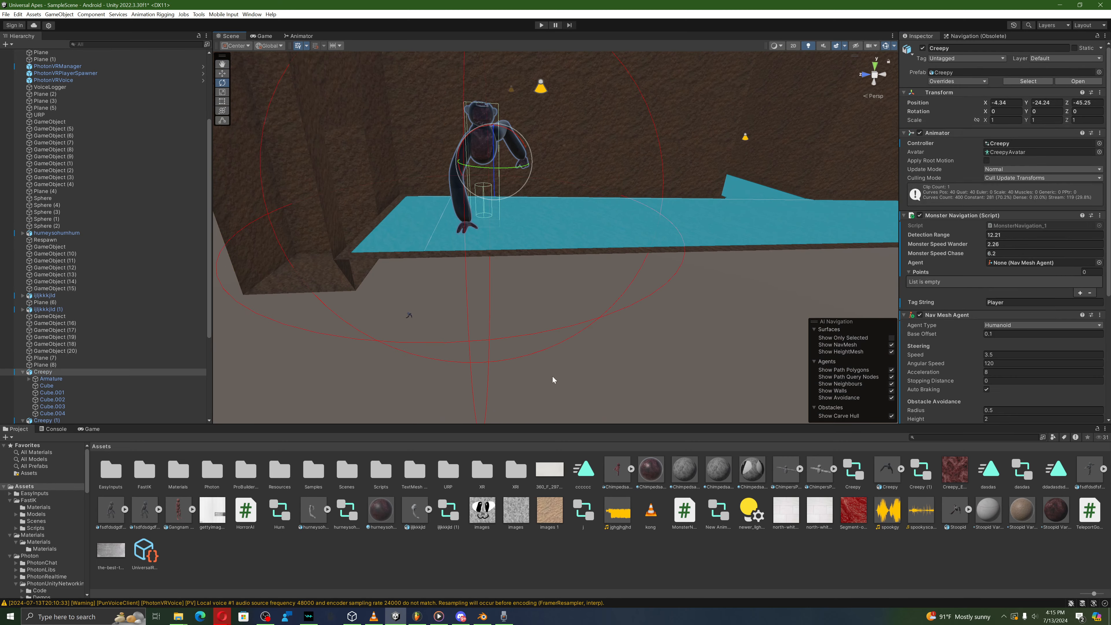
Step: Check where the empty objects GameObject, GameObject (5) and GameObject (7) sit relative to the horror area
right_click_drag(553, 380, 564, 344)
key("e")
scroll(960, 288, "down", 3)
right_click_drag(769, 347, 578, 408)
key("s")
left_click(99, 122)
left_click(101, 130)
left_click(106, 142)
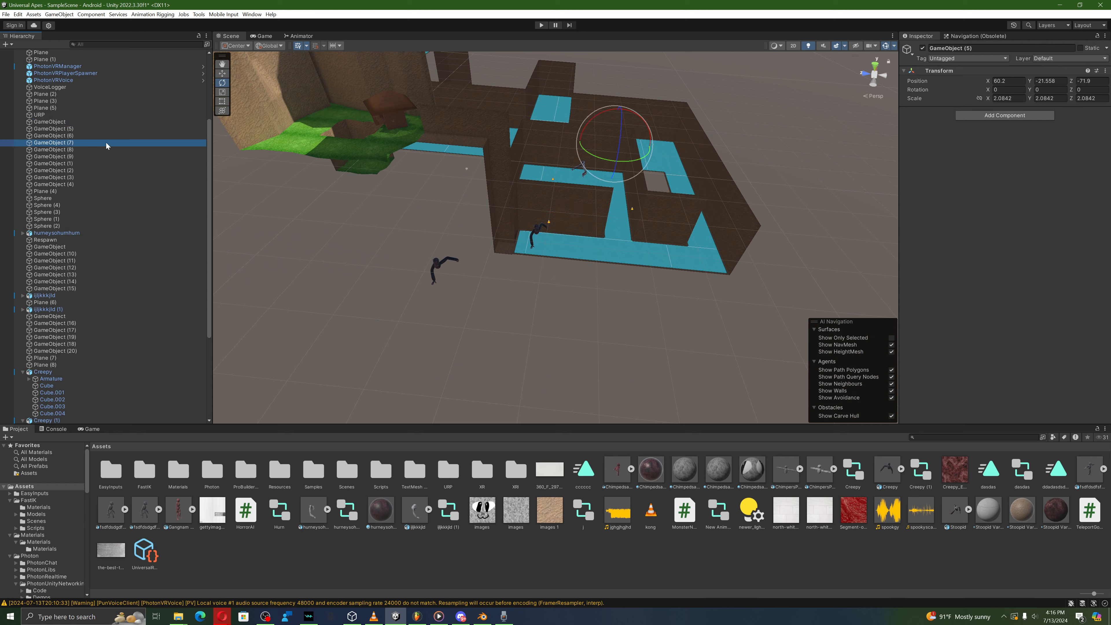
Step: Check the scene positions of the waypoint objects GameObject (5), GameObject (6) and GameObject (7)
left_click(108, 131)
left_click(108, 136)
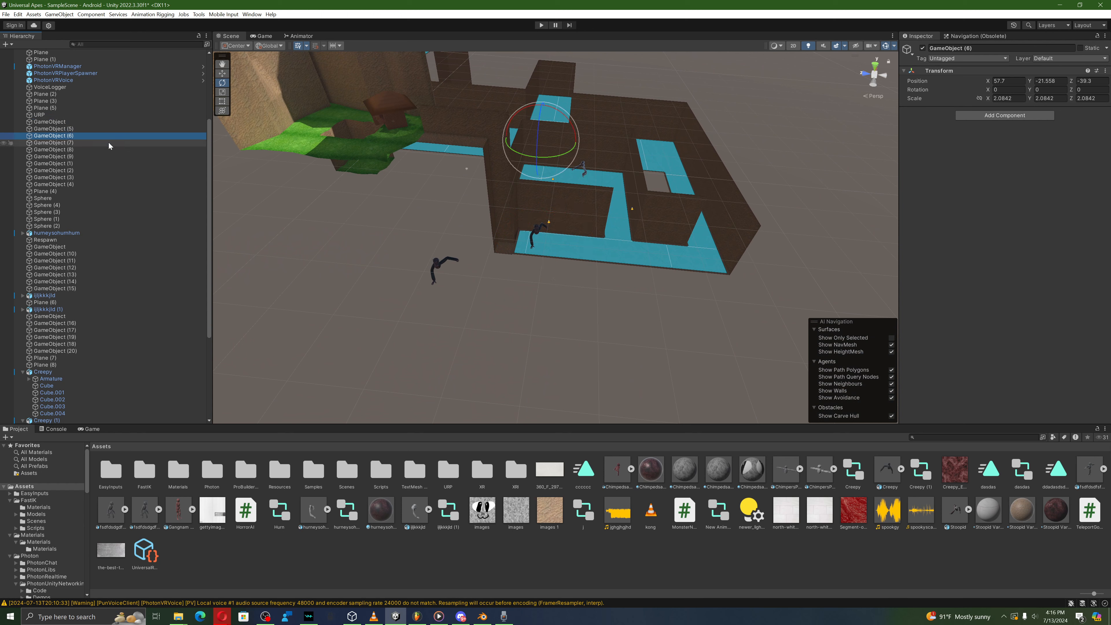
left_click(109, 143)
left_click(100, 131)
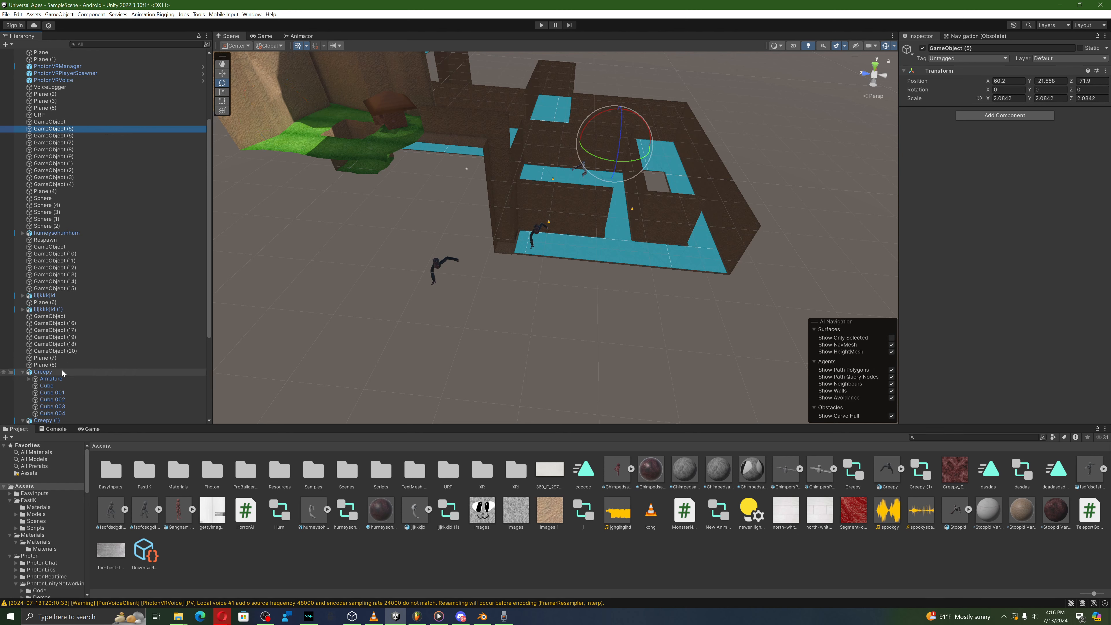
Step: Select the Creepy monster and lock the Inspector on it
scroll(42, 359, "down", 1)
left_click(43, 359)
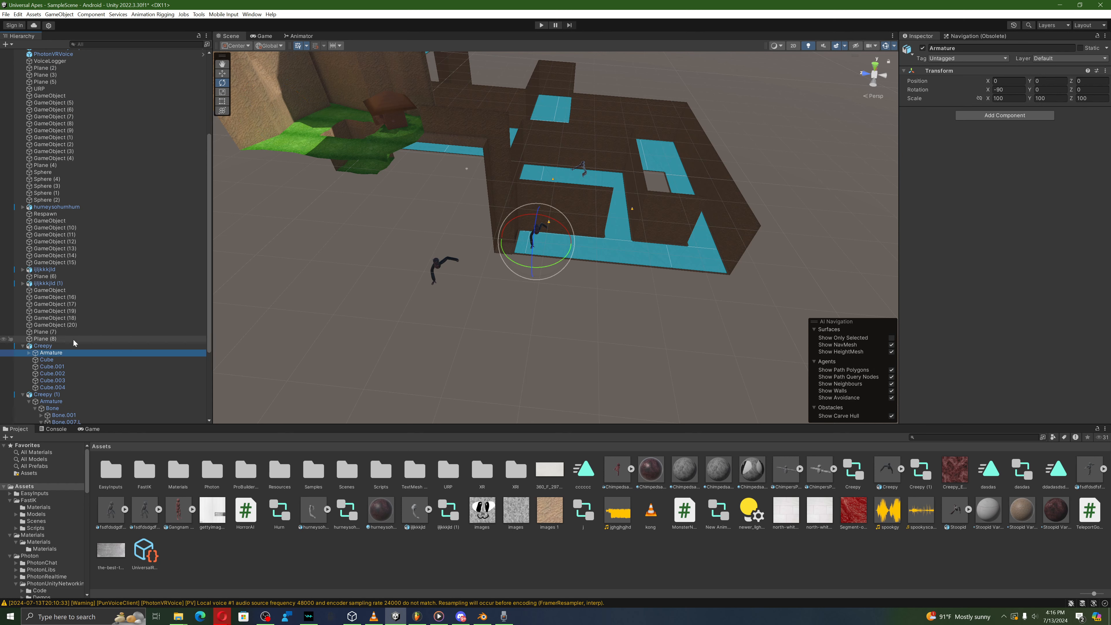
left_click(43, 346)
left_click(1099, 36)
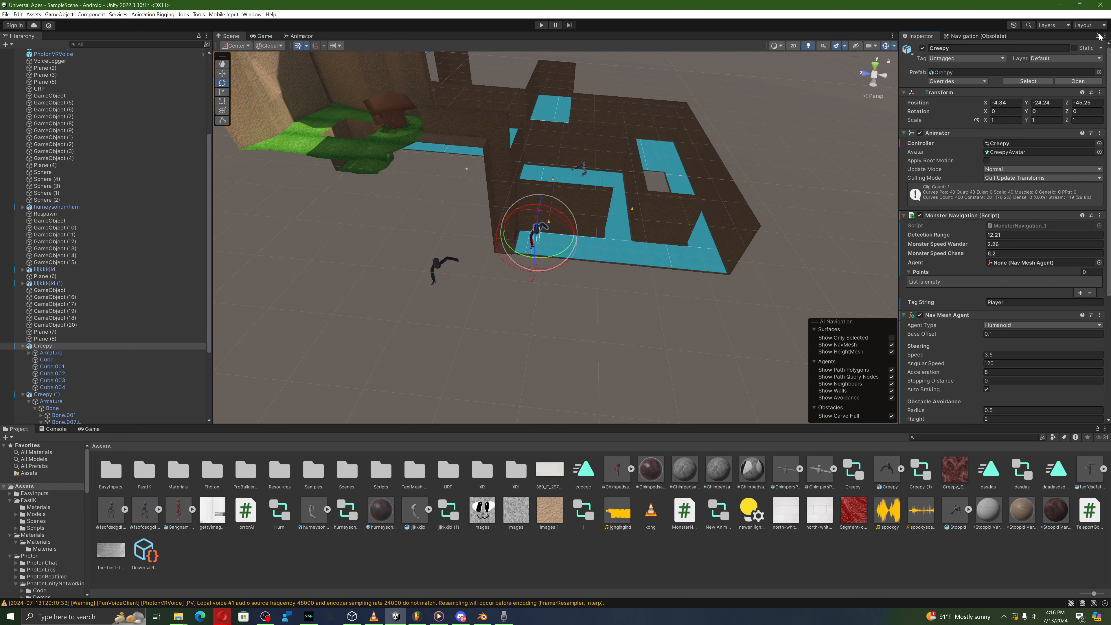
Step: Assign the waypoint objects listed from GameObject through GameObject (4) to the Points list of Creepy's Monster Navigation script
left_click(49, 95)
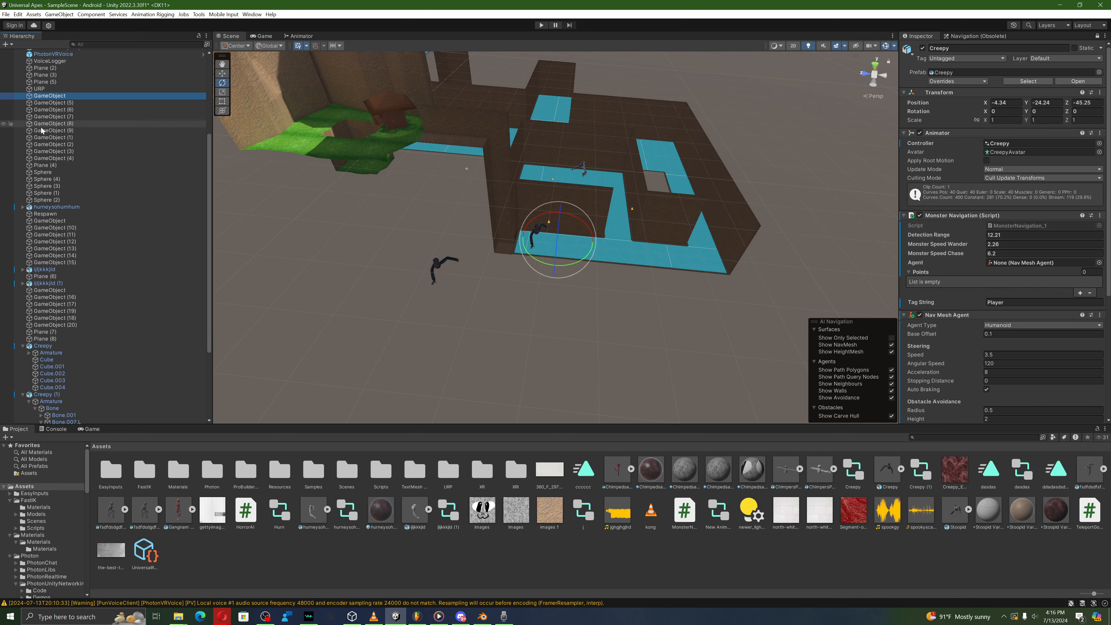
left_click(52, 158, "shift")
scroll(1066, 288, "down", 3)
key("a")
mouse_move(661, 302)
right_mouse_down()
mouse_move(655, 293)
mouse_move(677, 288)
right_mouse_up()
scroll(655, 293, "up", 2)
key("d")
left_click_drag(76, 123, 503, 265)
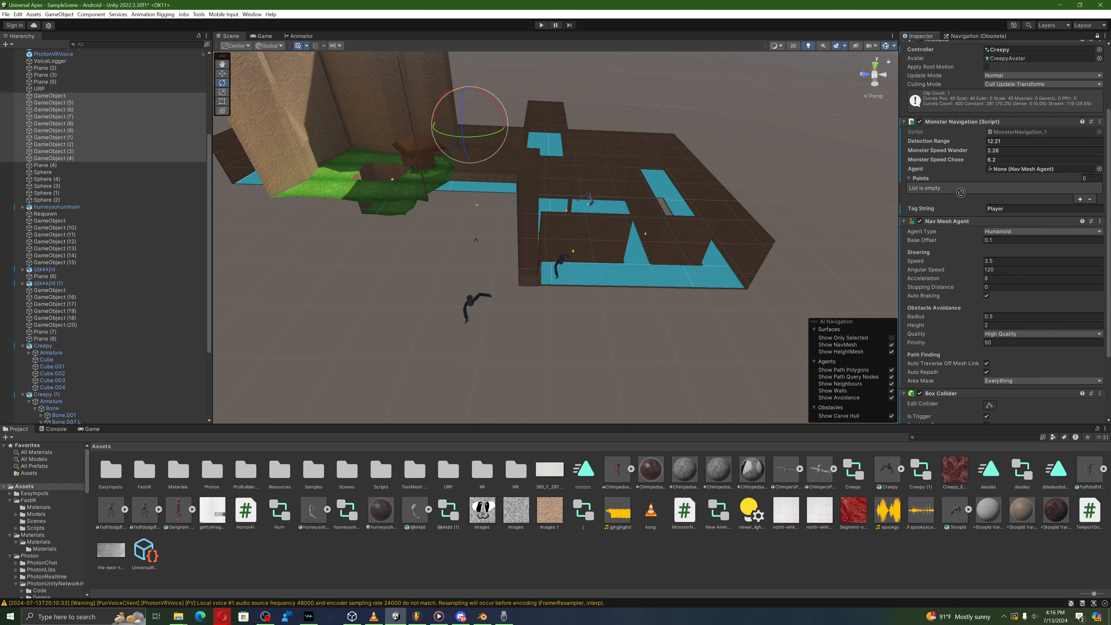
left_click_drag(961, 193, 977, 181)
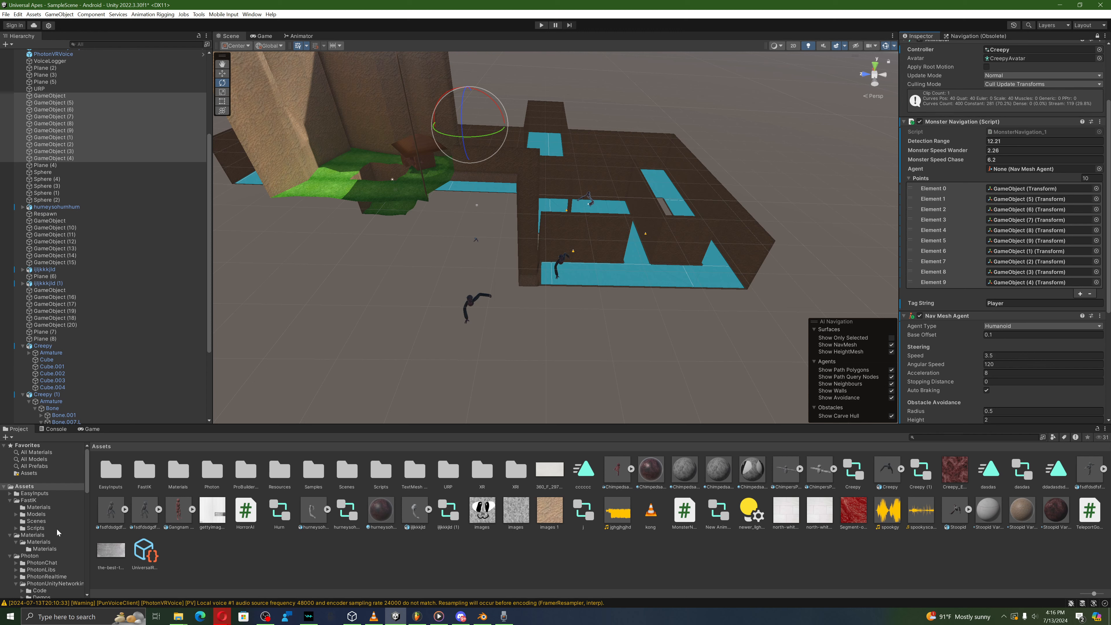
Step: Open the Player prefab from the Resources/PhotonVR folder for editing
scroll(57, 532, "down", 3)
scroll(44, 548, "down", 2)
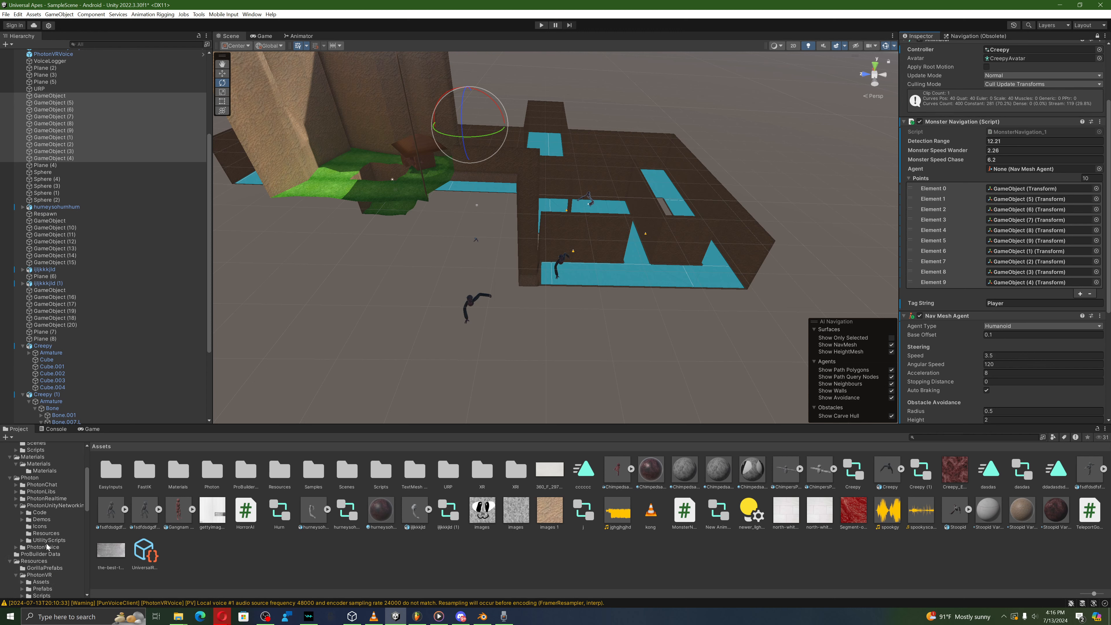
left_click(51, 575)
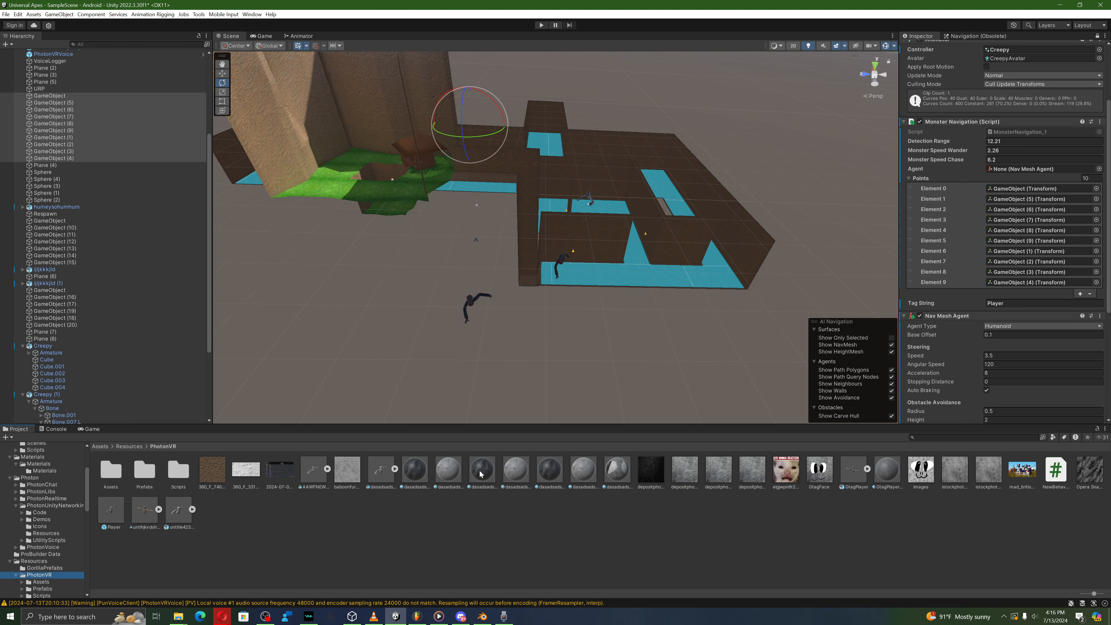
double_click(854, 468)
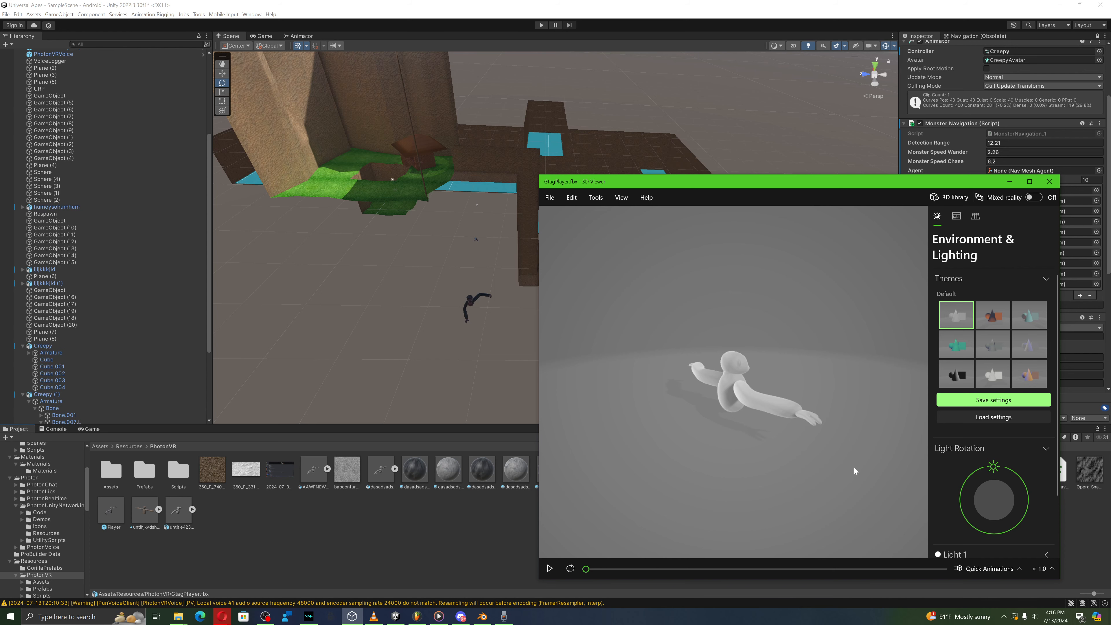
left_click(395, 616)
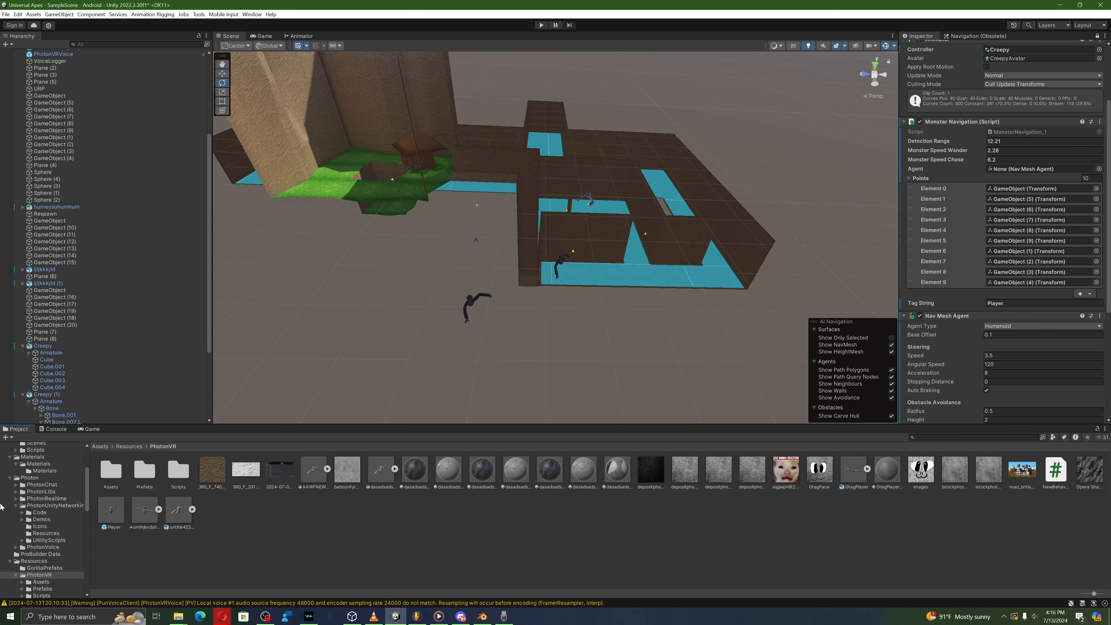
scroll(48, 567, "down", 2)
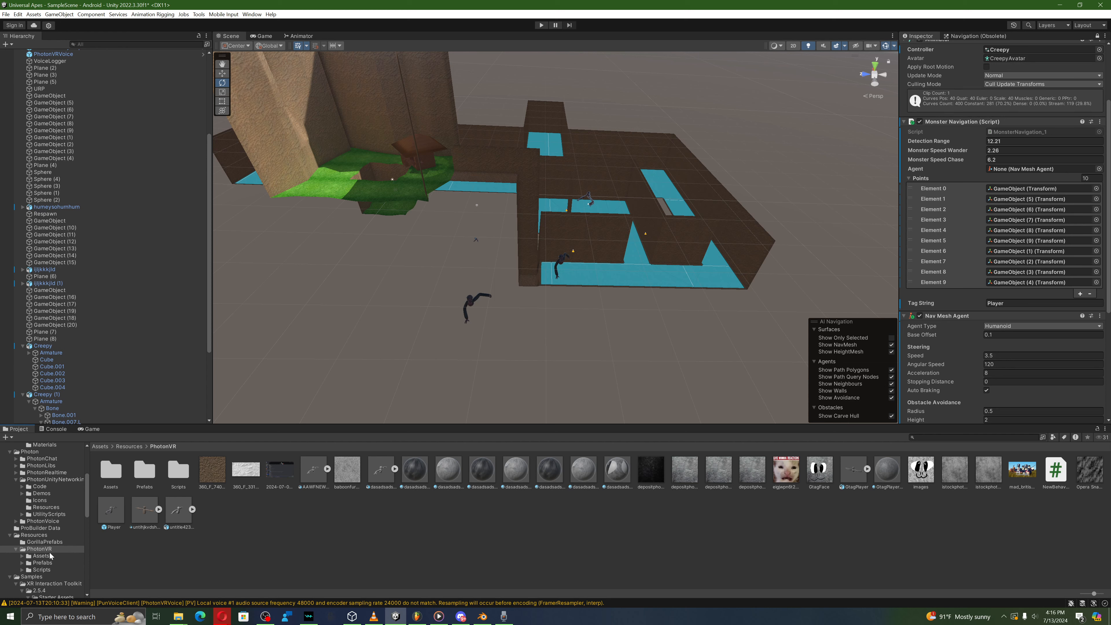
left_click(53, 542)
left_click(53, 535)
double_click(140, 480)
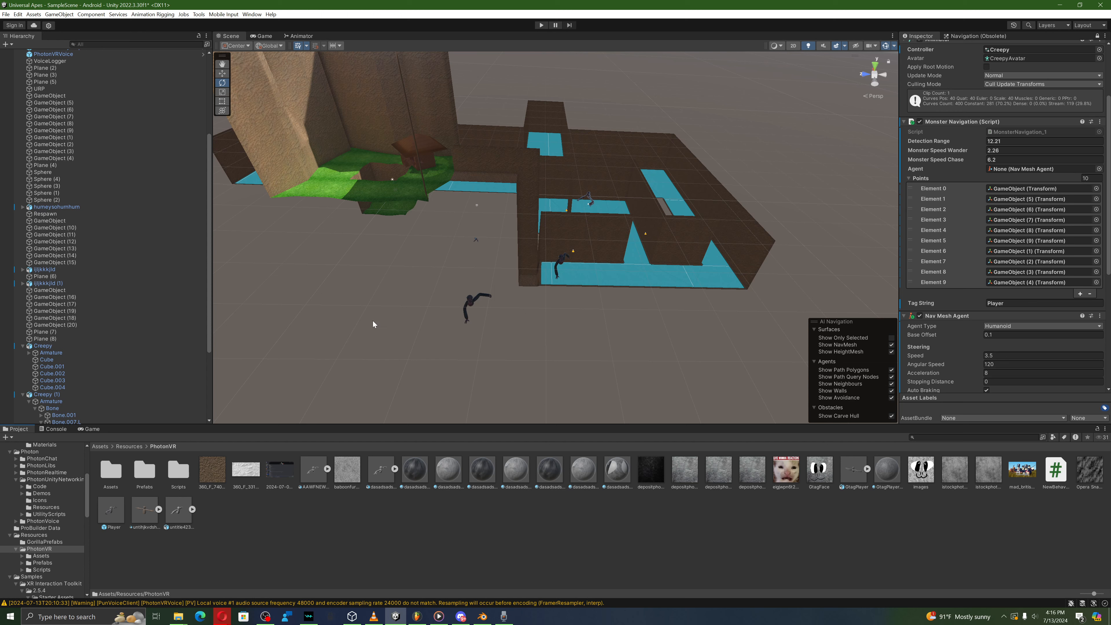
double_click(110, 517)
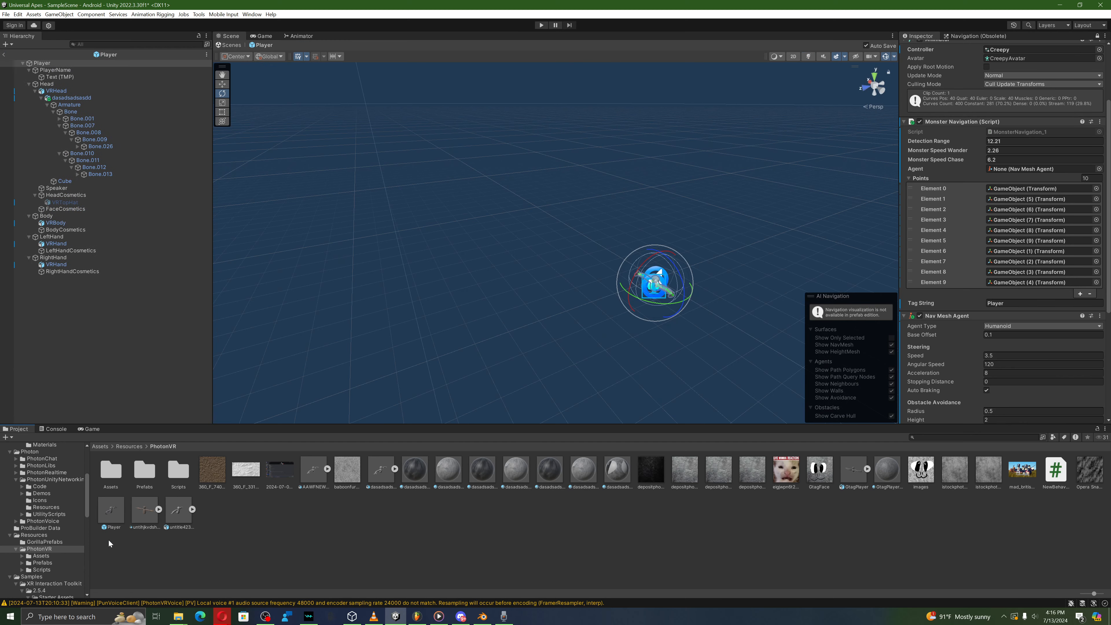
Step: Select the Speaker object under the Player prefab's Head and unlock the Inspector so it follows the selection
left_click(47, 83)
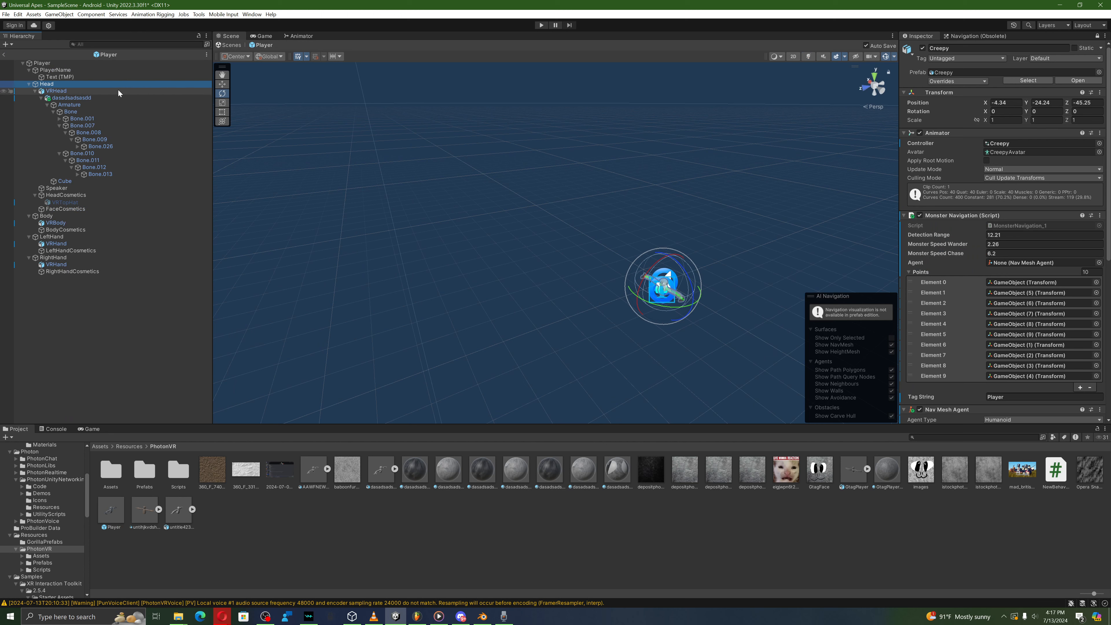
left_click(57, 64)
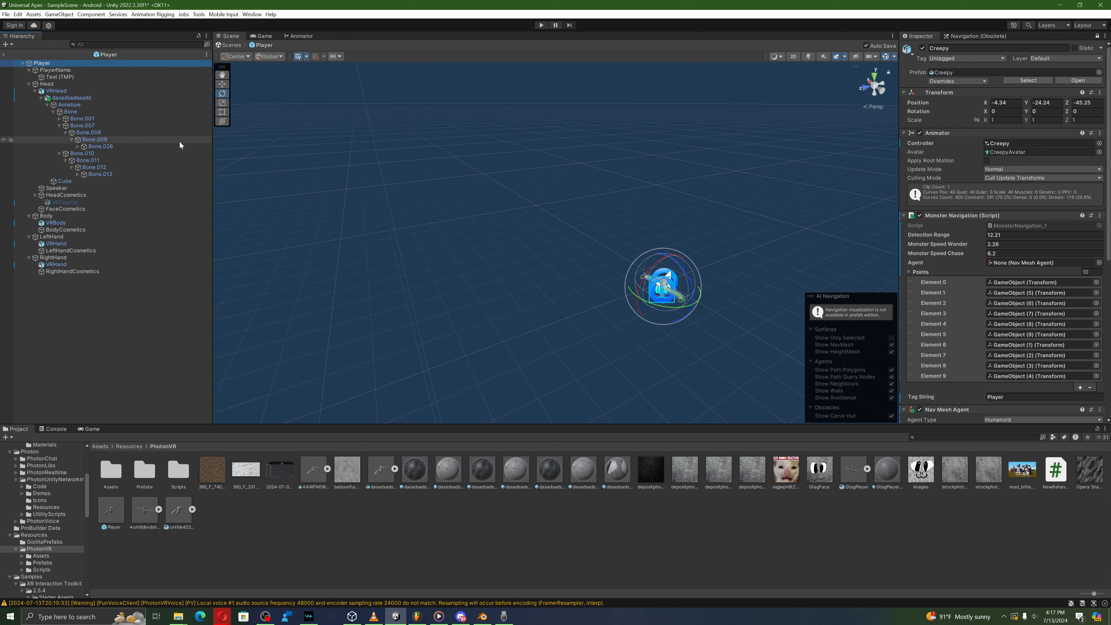
left_click(47, 84)
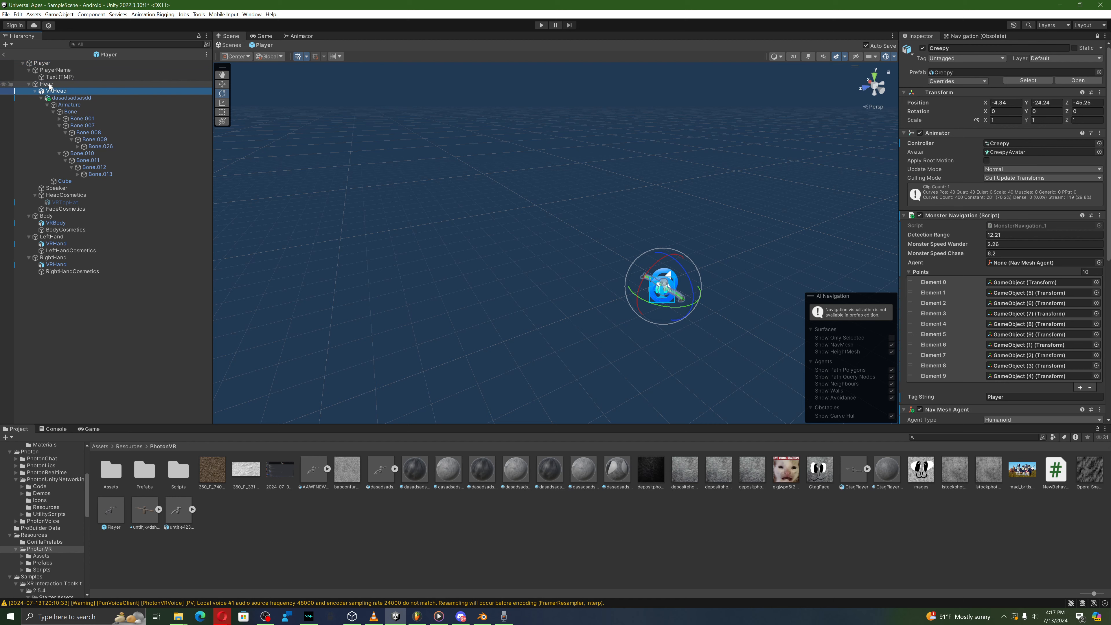
right_click_drag(425, 264, 501, 272)
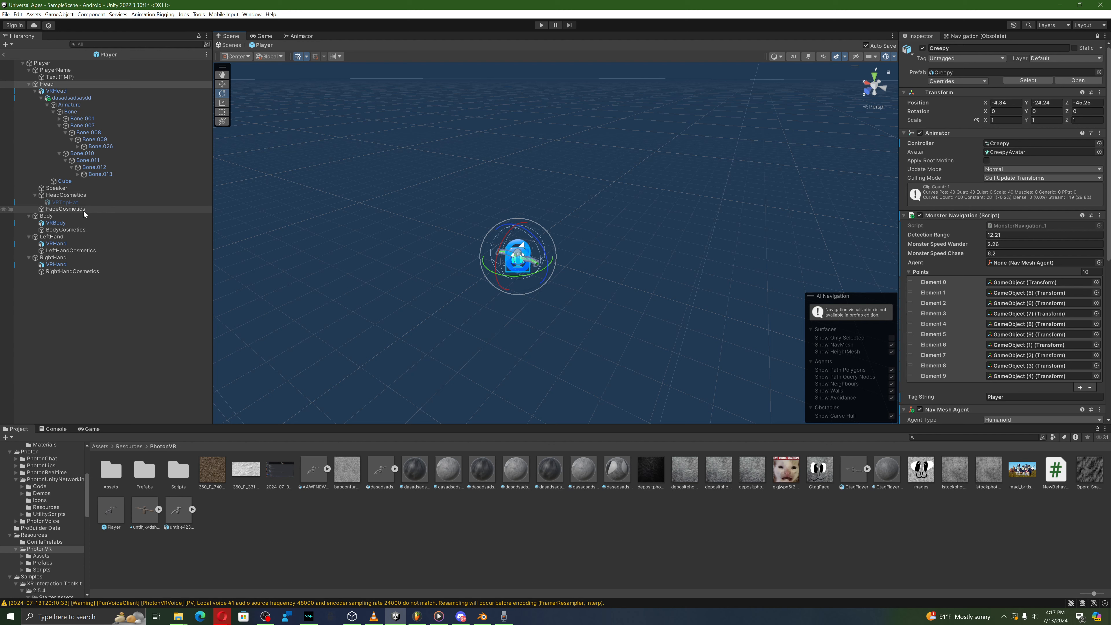
left_click(98, 189)
scroll(1037, 220, "down", 10)
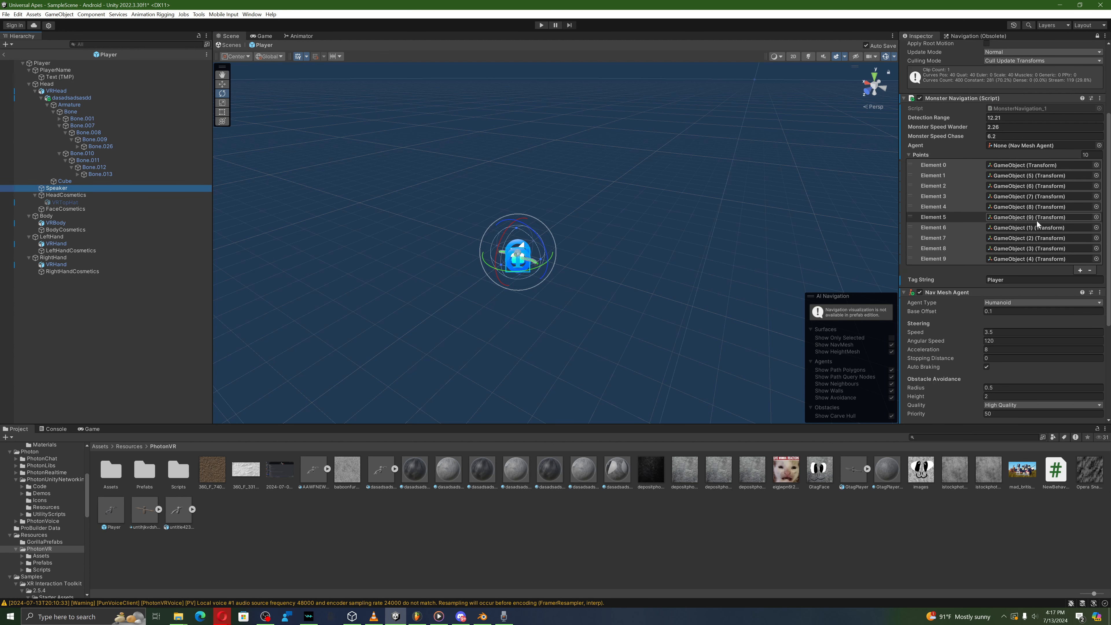
scroll(1027, 213, "up", 10)
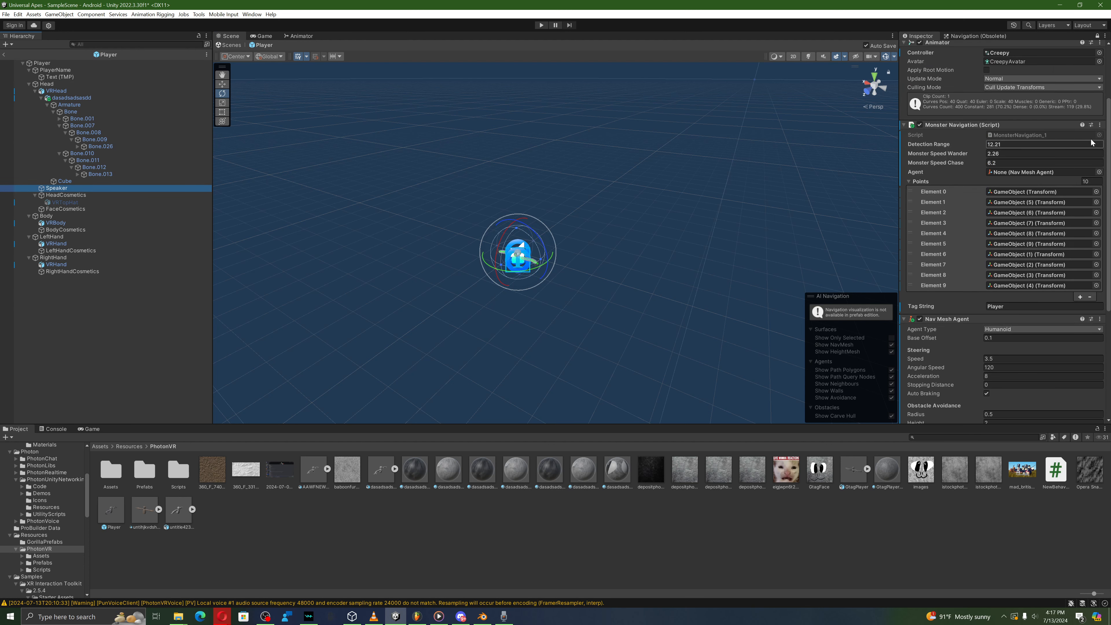
left_click(1098, 36)
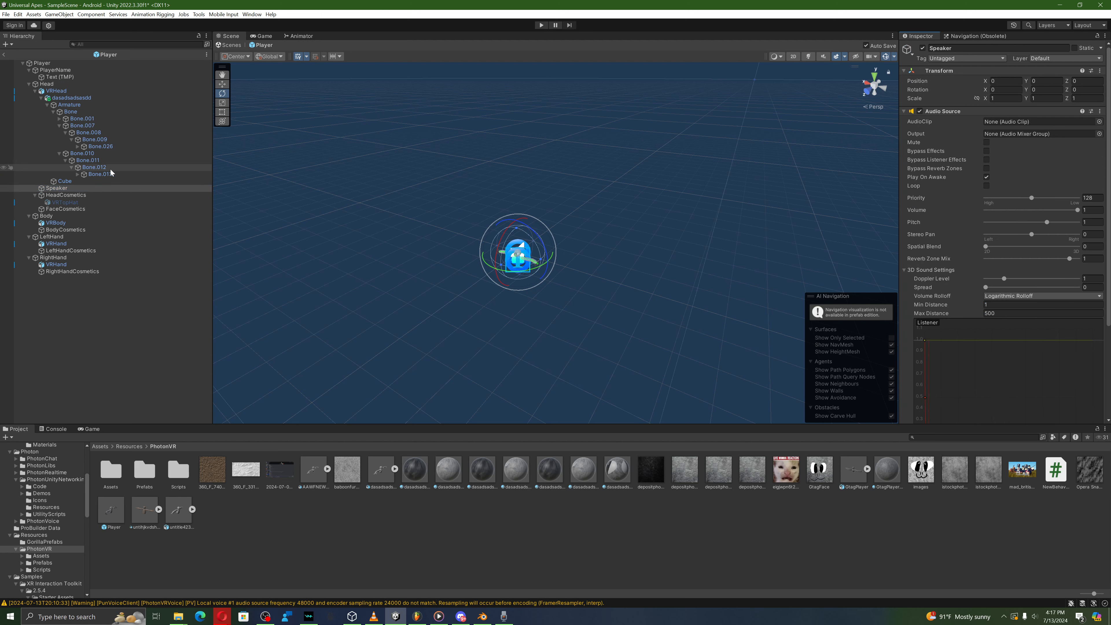
Step: Tag the prefab's Head object as Player and return to the main scene
left_click(39, 84)
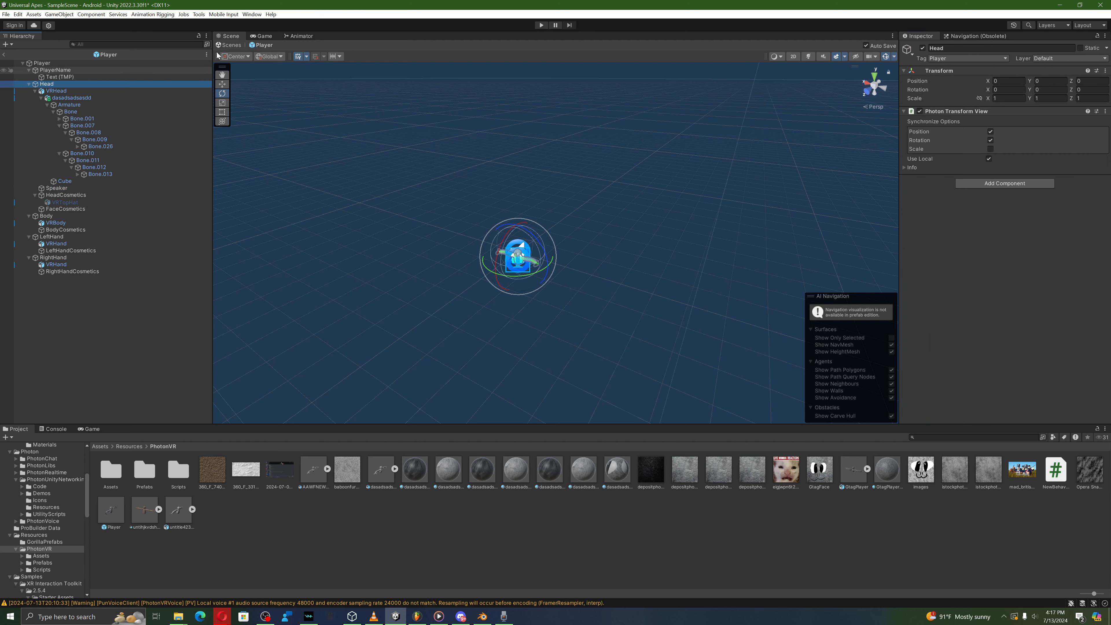
left_click(959, 59)
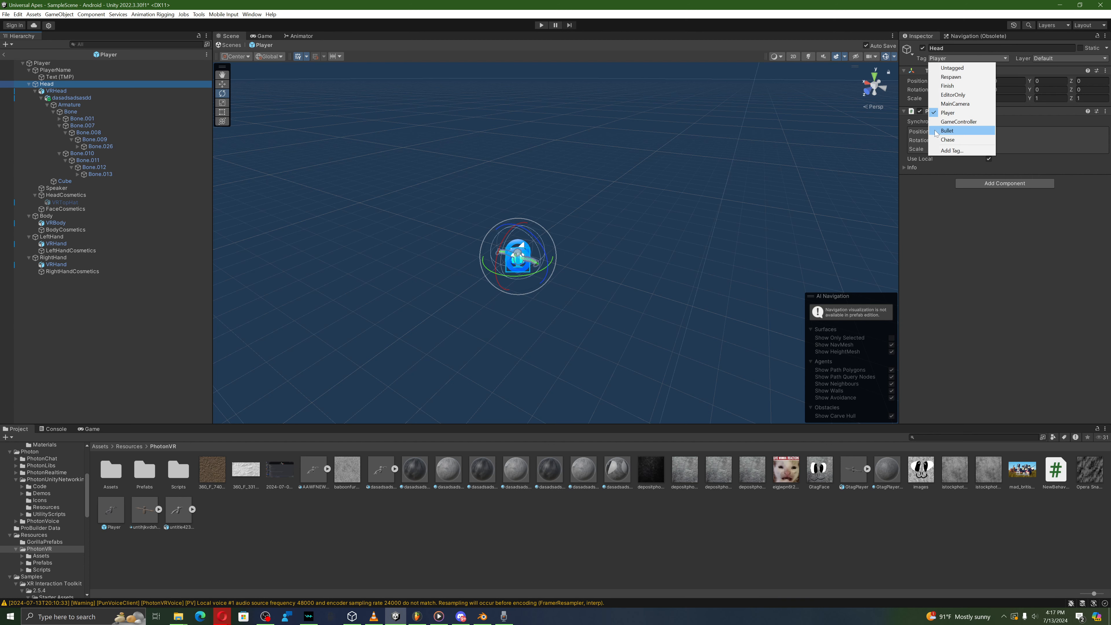
left_click(947, 113)
left_click(225, 45)
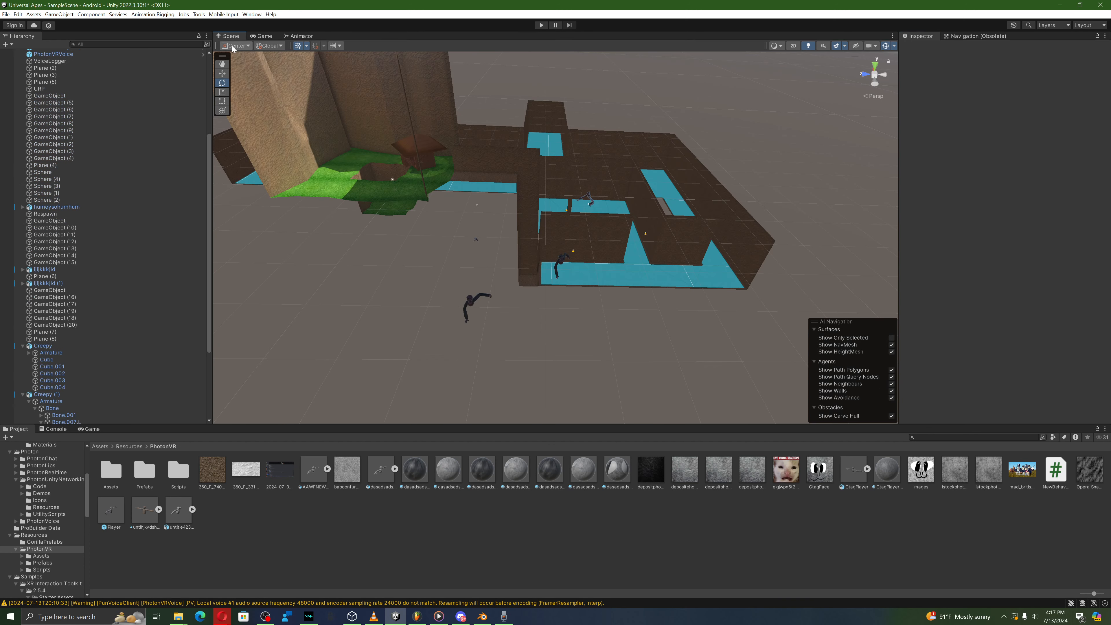
Step: Assign Creepy's own Nav Mesh Agent to the Agent field of its Monster Navigation script and collapse the Points list
mouse_move(524, 176)
right_mouse_down()
mouse_move(536, 181)
mouse_move(536, 204)
mouse_move(534, 188)
right_mouse_up()
key("w")
left_click(470, 151)
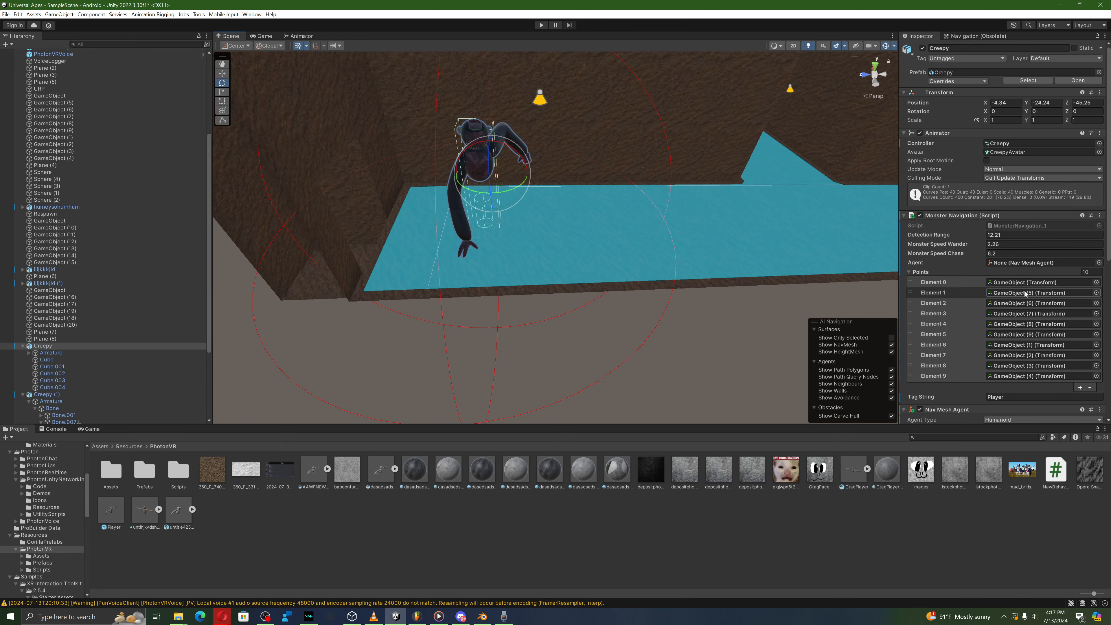
scroll(997, 280, "down", 10)
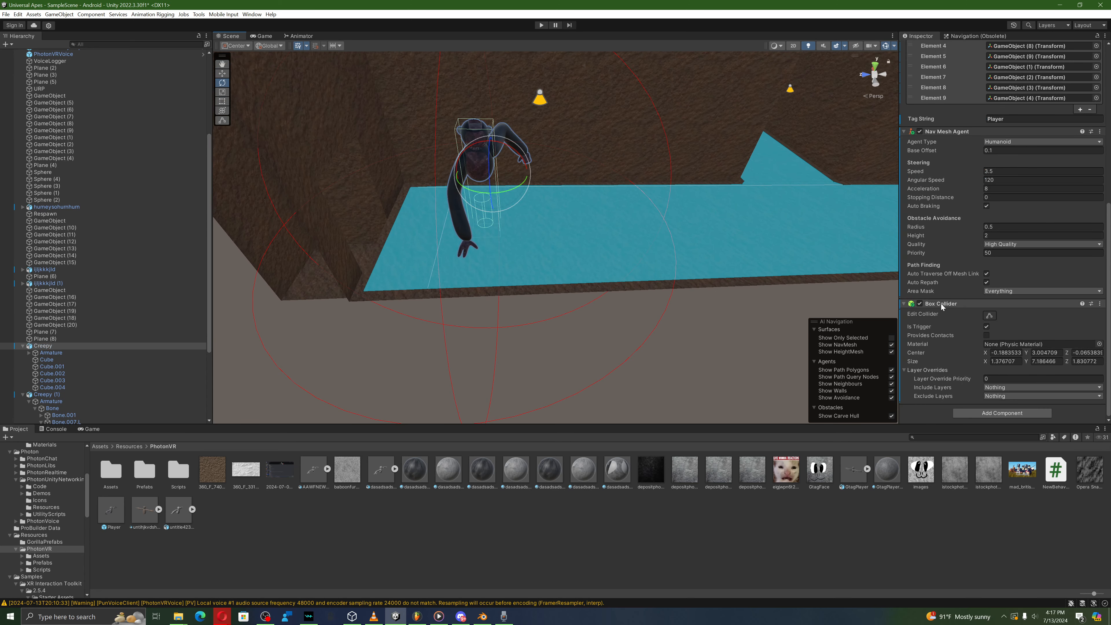
scroll(952, 231, "up", 5)
left_click_drag(955, 299, 1004, 149)
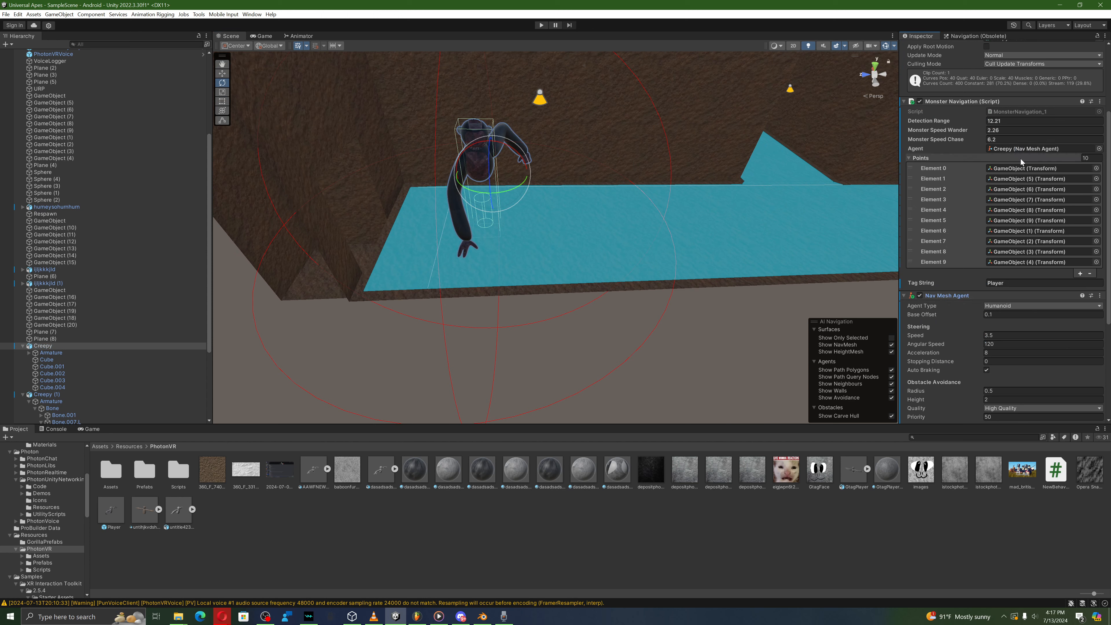
left_click(955, 159)
scroll(958, 263, "down", 2)
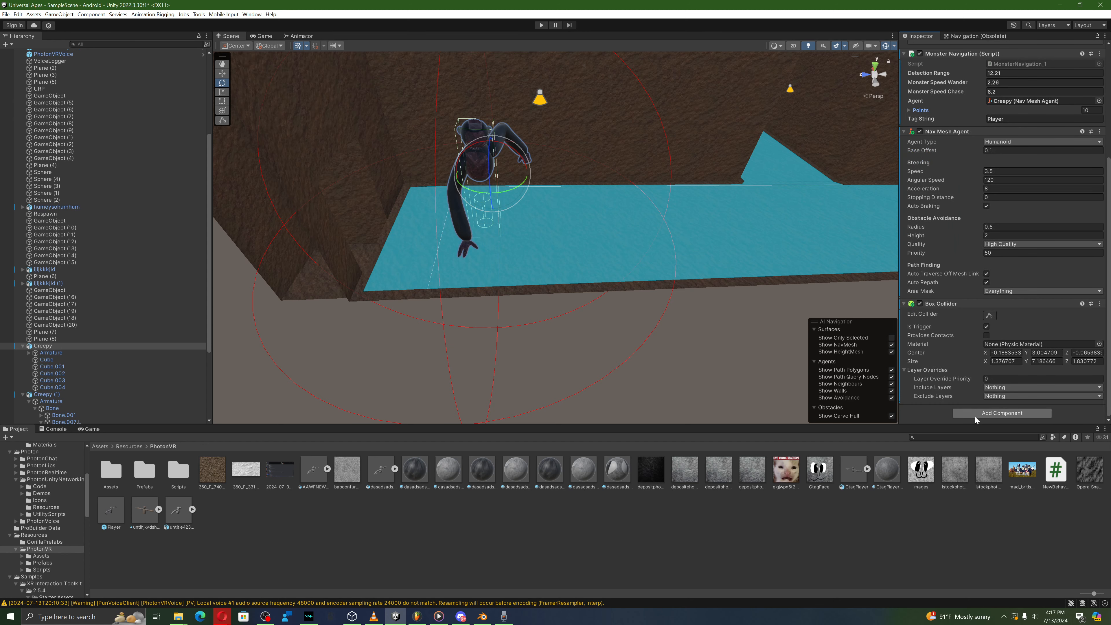
left_click(1003, 413)
Step: Run the game, watch how the Creepy monsters move along the cave floor in the scene view, and stop it
left_click(541, 24)
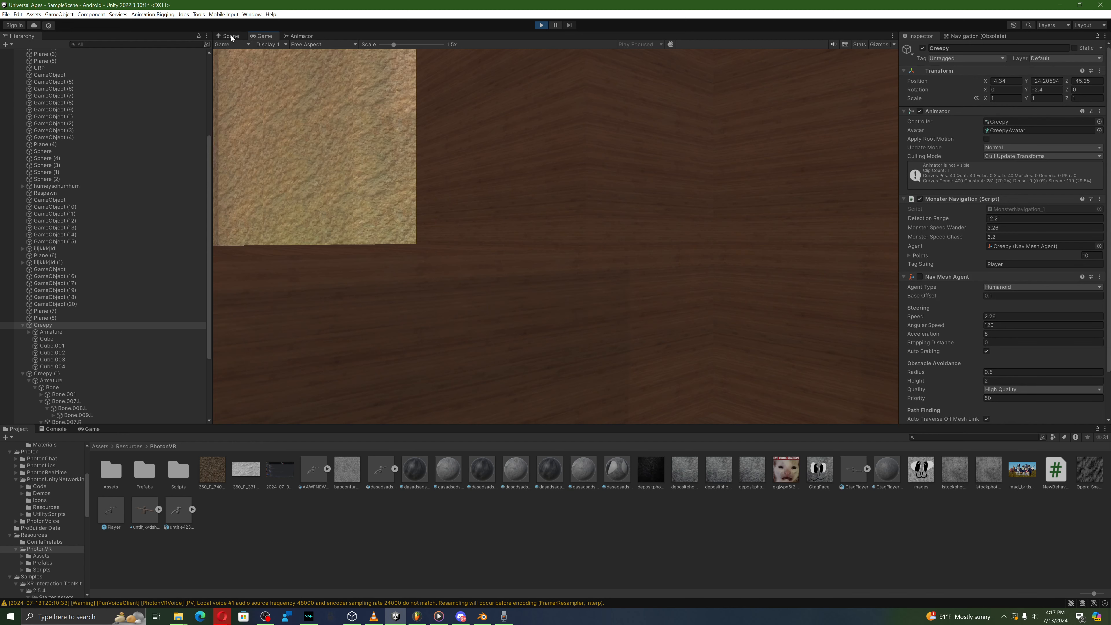
left_click(231, 35)
key("d")
right_click_drag(581, 288, 536, 295)
left_click(514, 368)
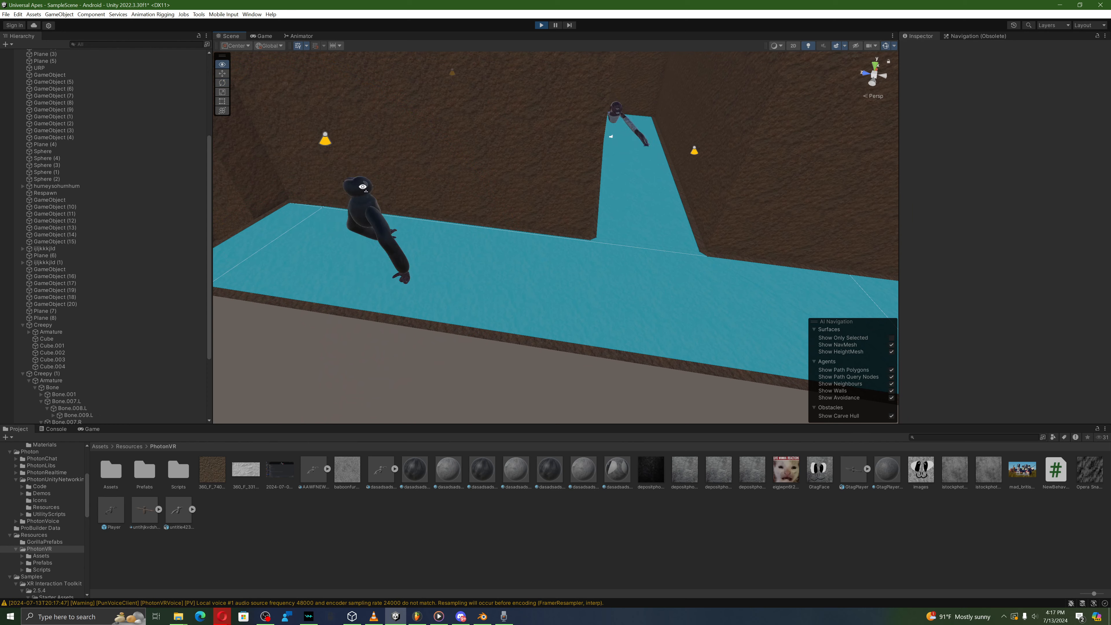
right_click_drag(420, 193, 302, 181)
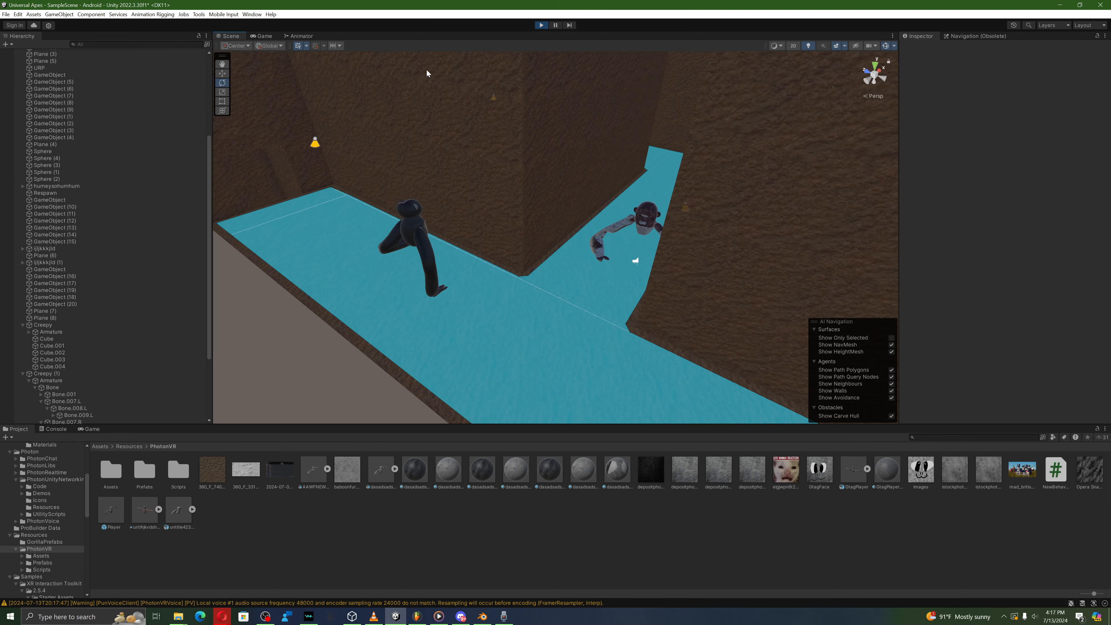
left_click(542, 25)
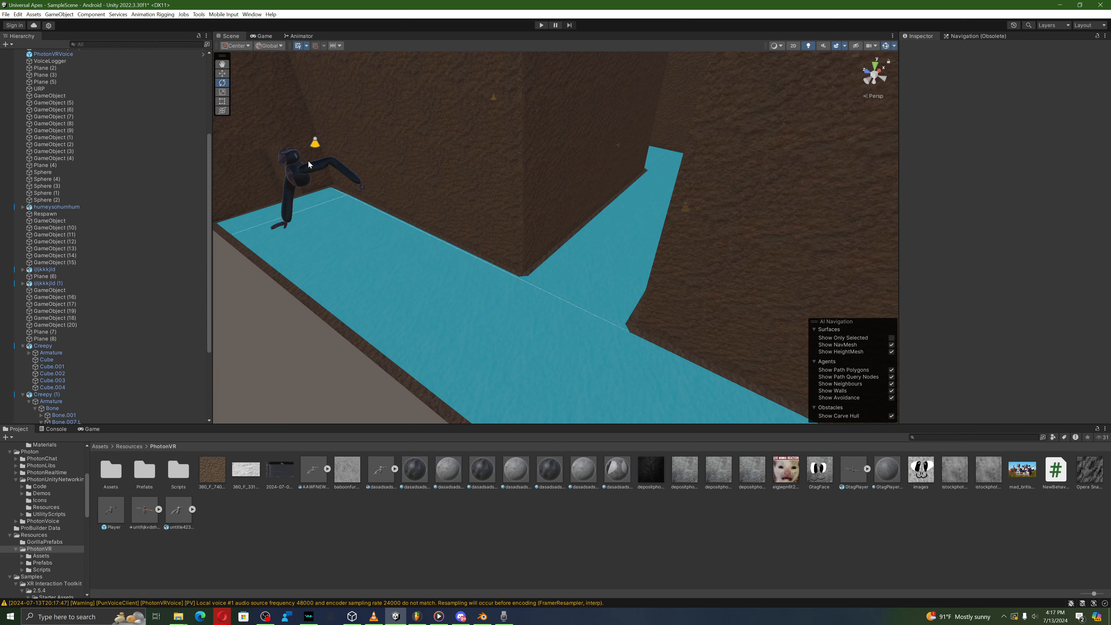
Step: Switch to Blender and rotate the Creepy model's armature about a quarter turn around its vertical axis
left_click(308, 162)
key("f")
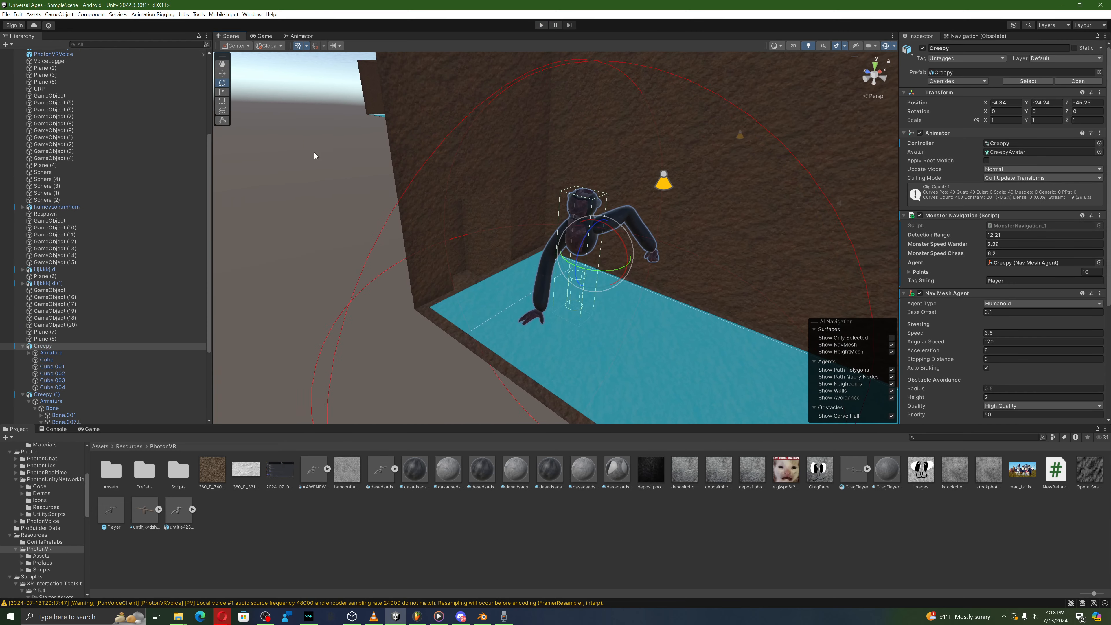
left_click(485, 619)
right_click(789, 72)
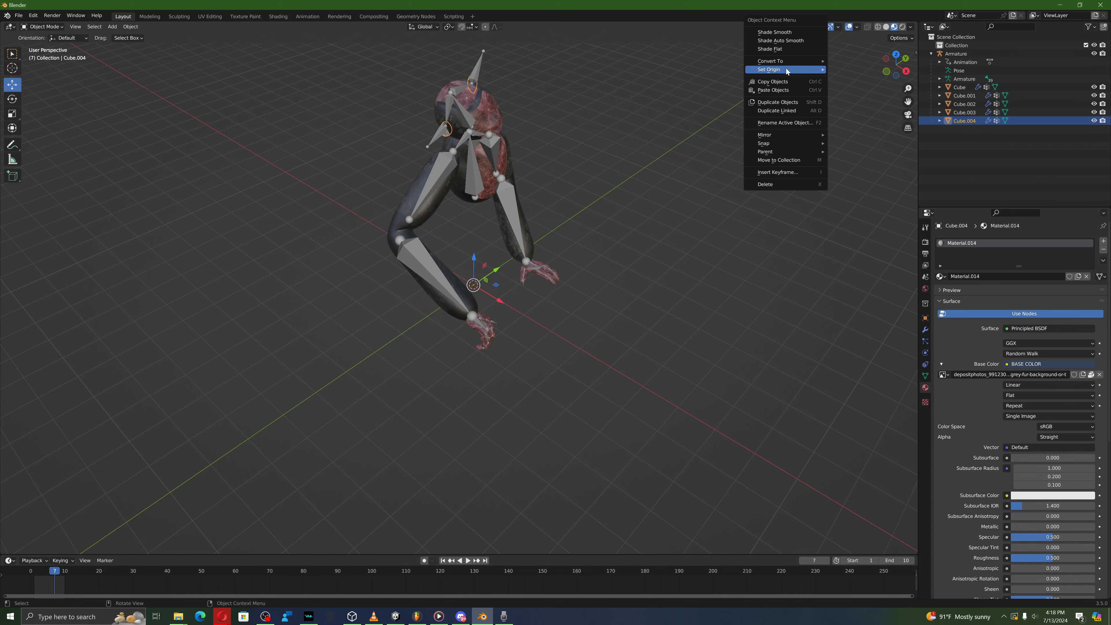
left_click(470, 169)
key("shift+space")
key("r")
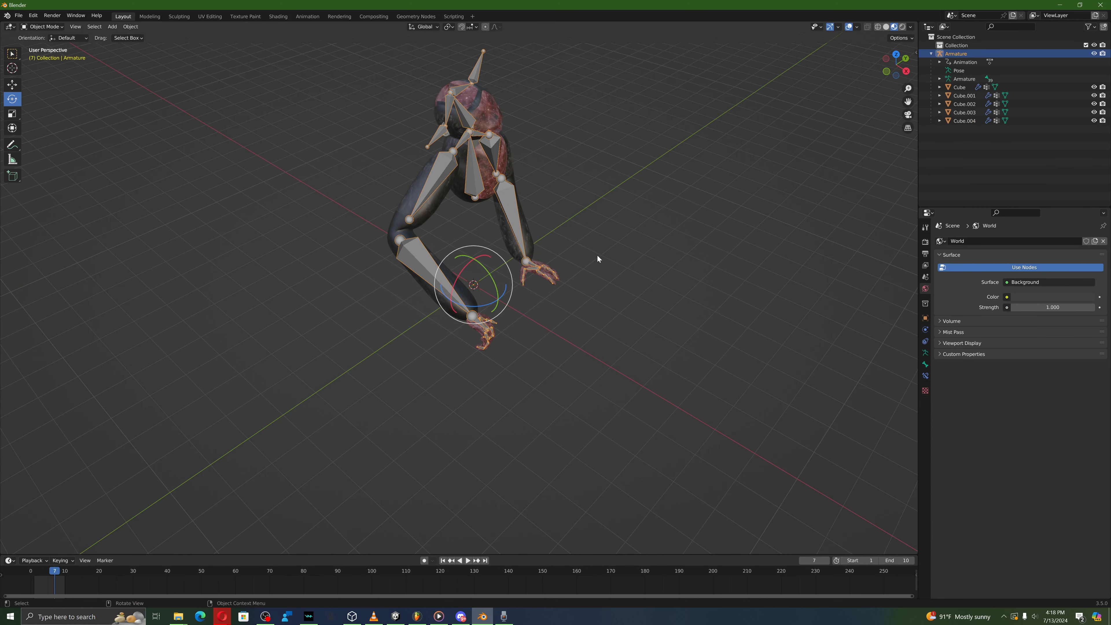
left_click(886, 72)
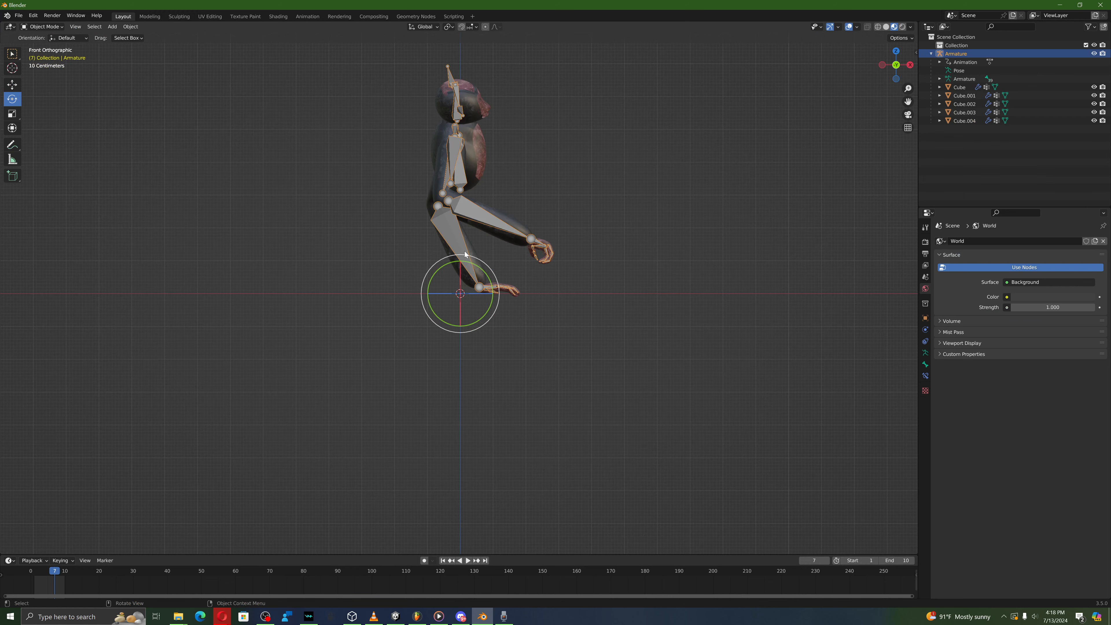
left_click_drag(470, 294, 464, 153)
left_click(552, 131)
middle_click_drag(556, 125, 532, 159)
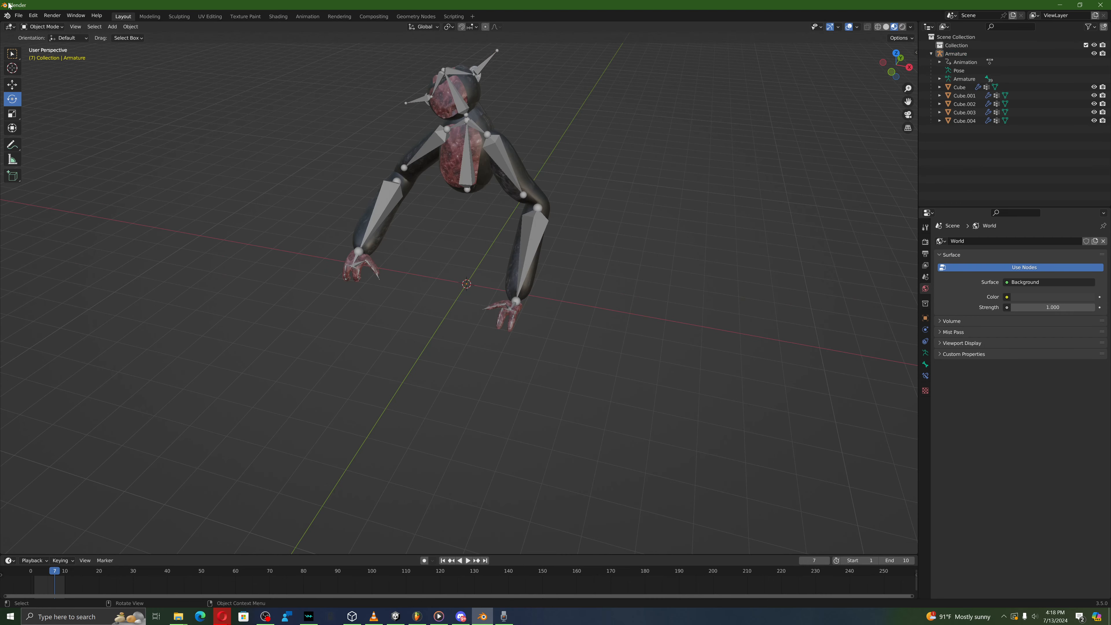
Step: Export the rotated model to the Downloads folder as Creep1y.fbx with the forward axis set to -Y Forward
left_click(19, 16)
mouse_move(47, 137)
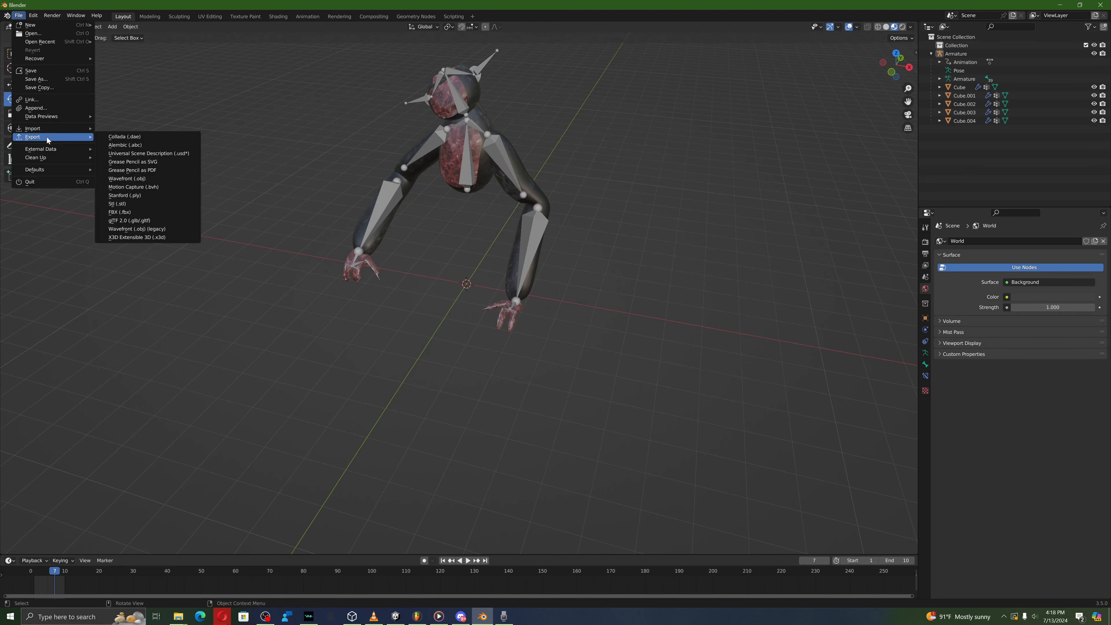
left_click(155, 213)
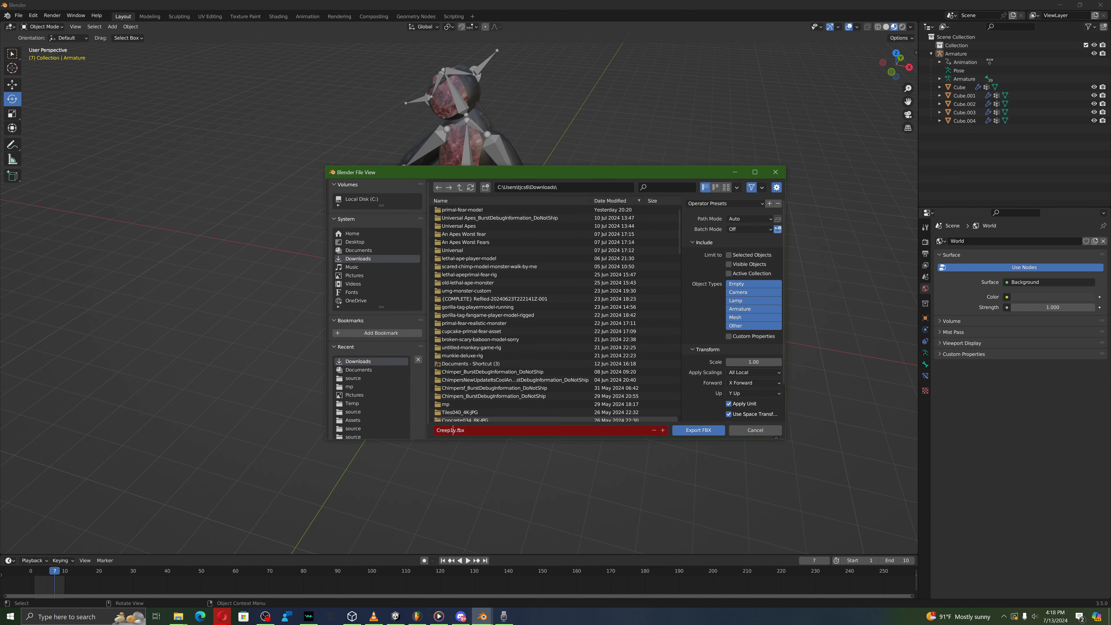
left_click(753, 382)
left_click(746, 337)
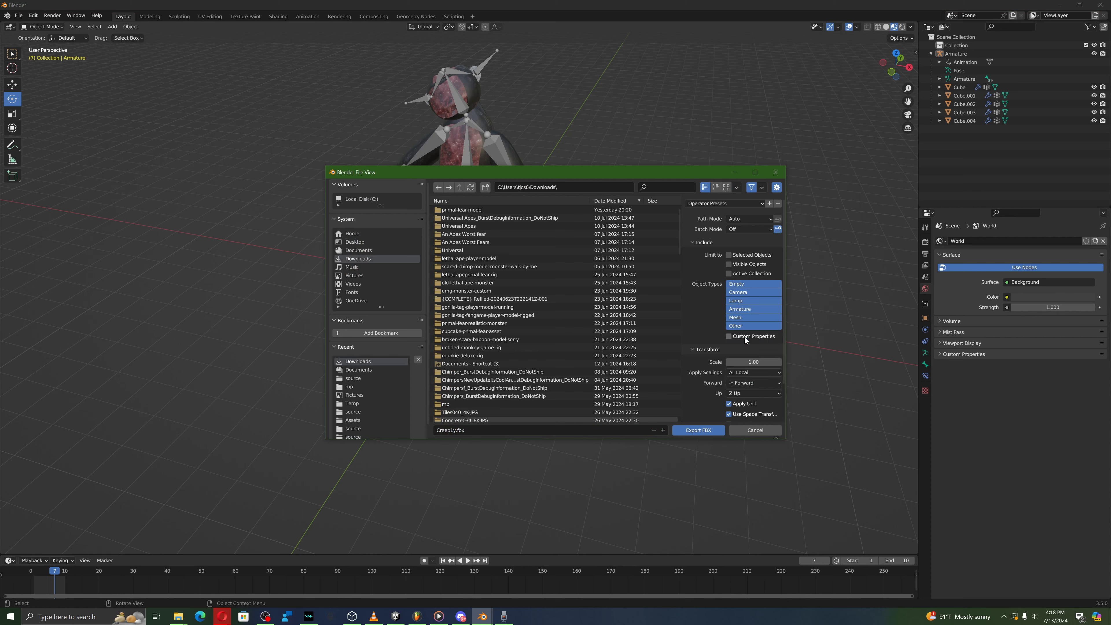
left_click(699, 430)
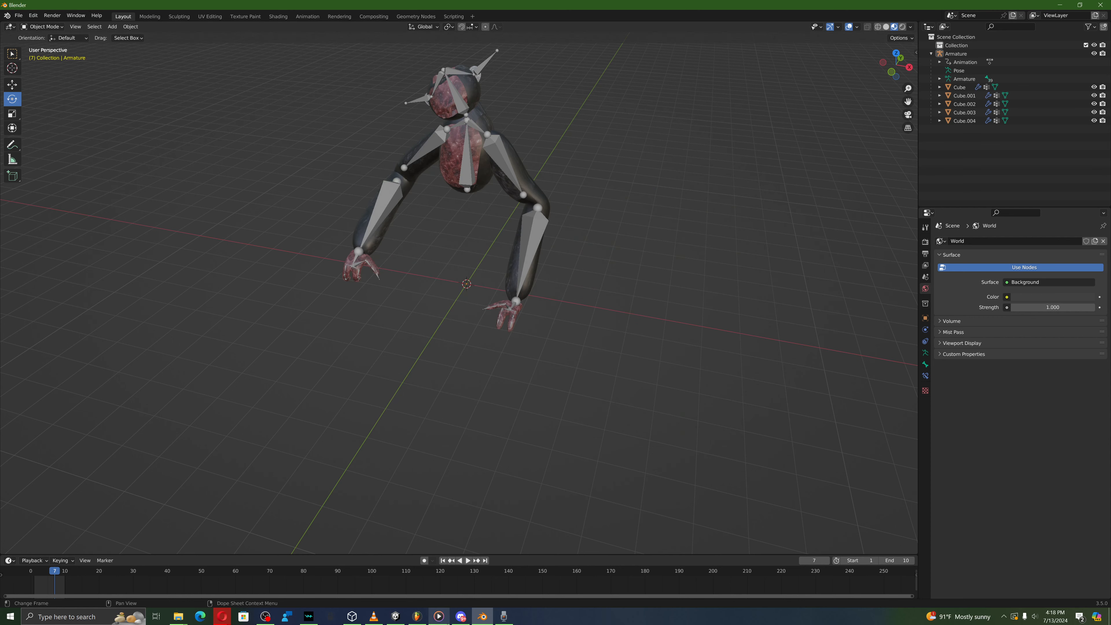
Step: Return to Unity and import the Creep1y model from the Downloads folder into the PhotonVR resources folder
key("alt+Tab")
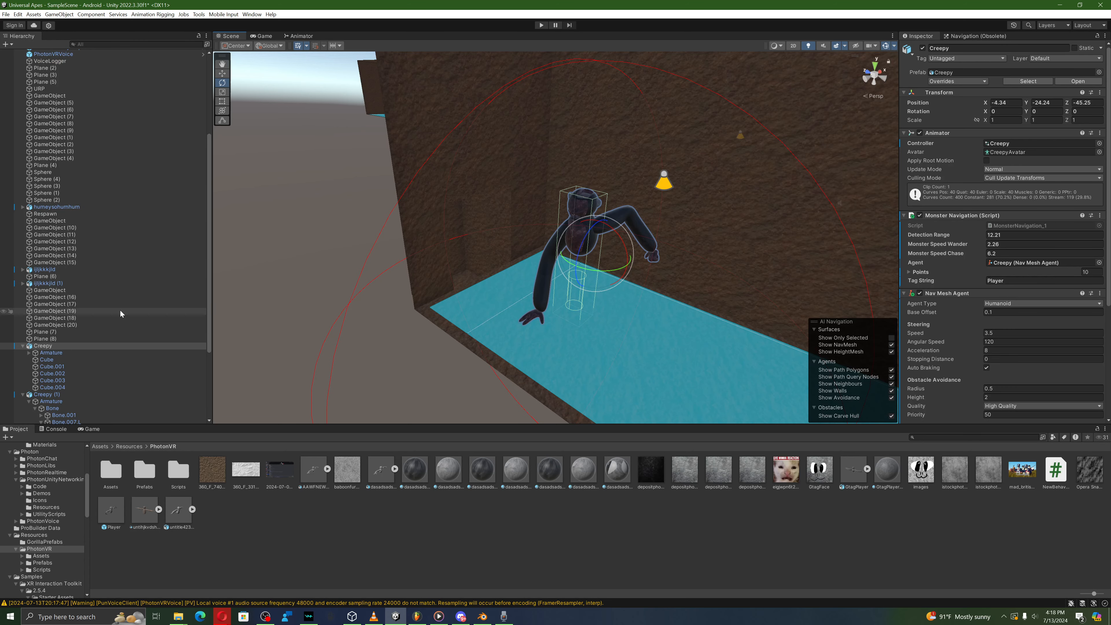
right_click(669, 459)
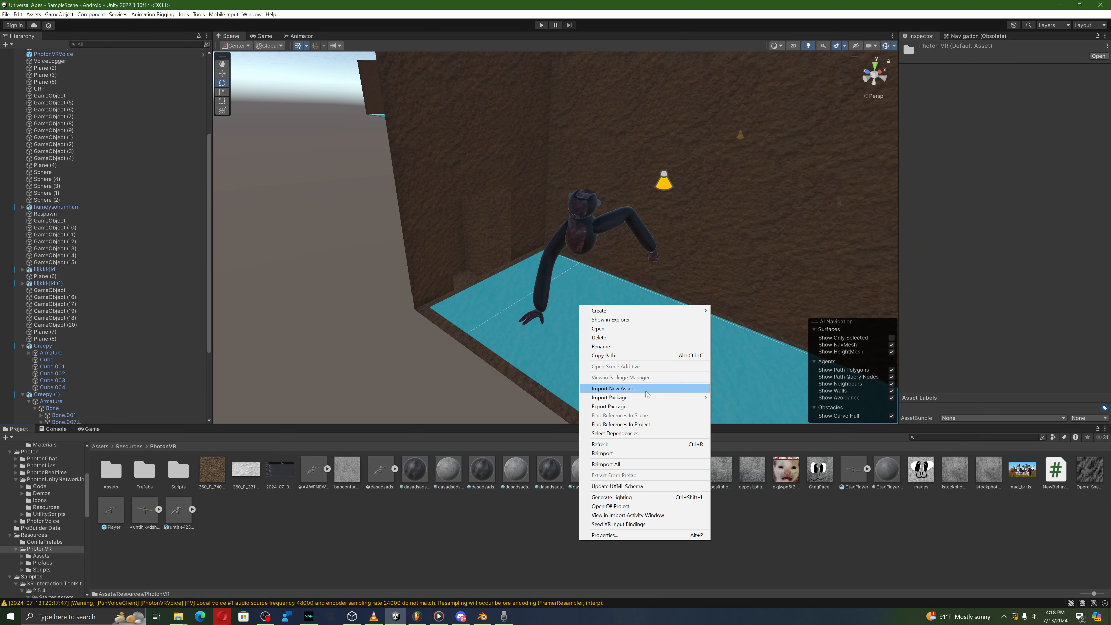
left_click(613, 390)
scroll(146, 156, "down", 4)
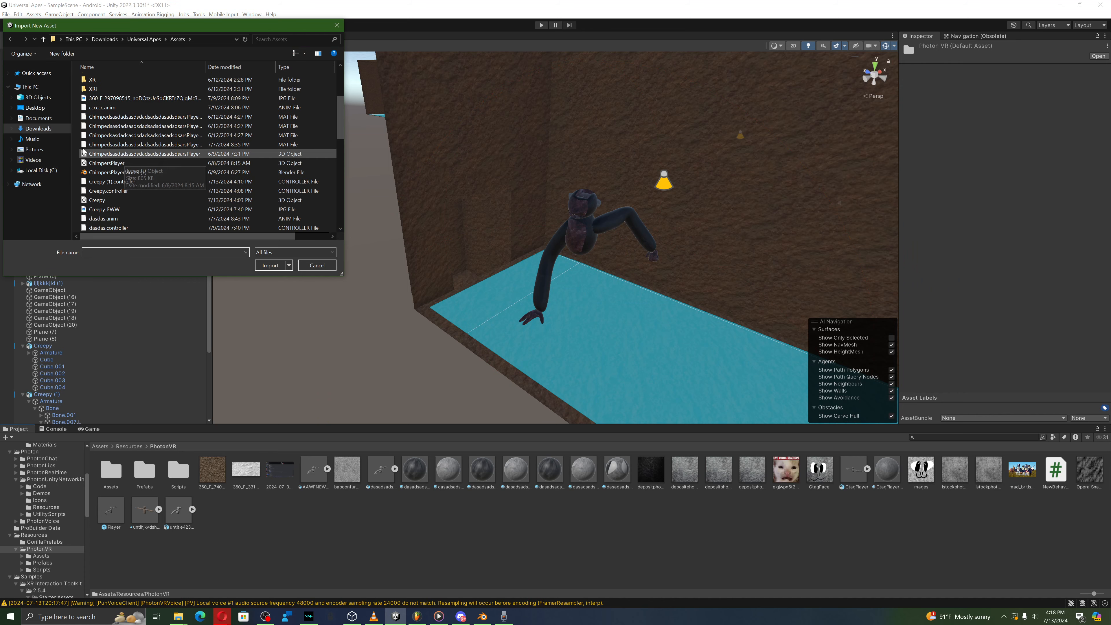
left_click(52, 116)
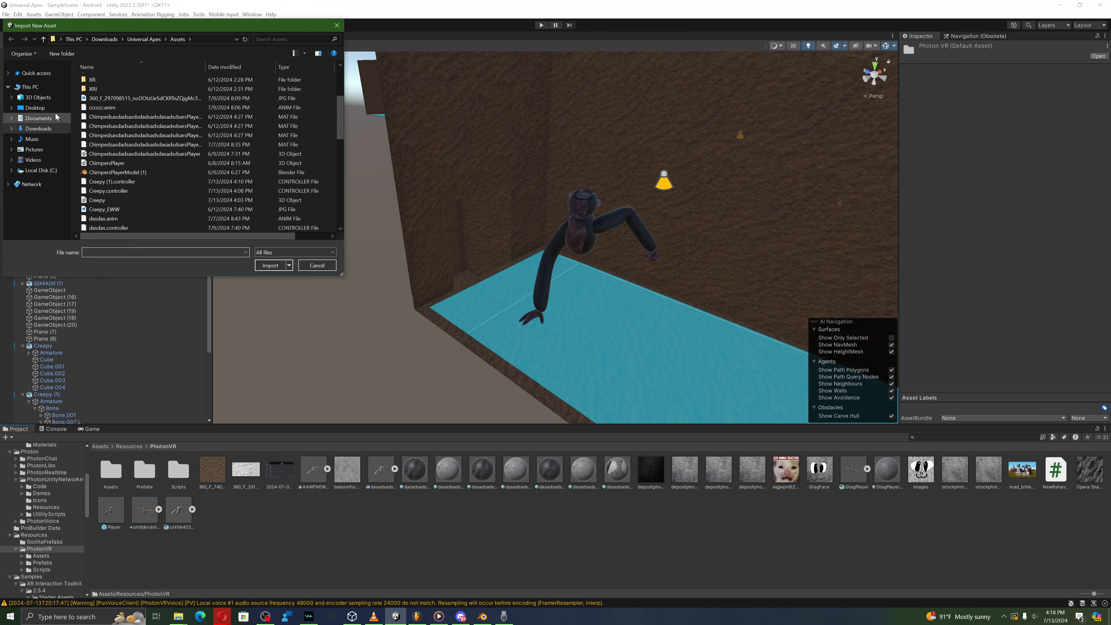
left_click(39, 130)
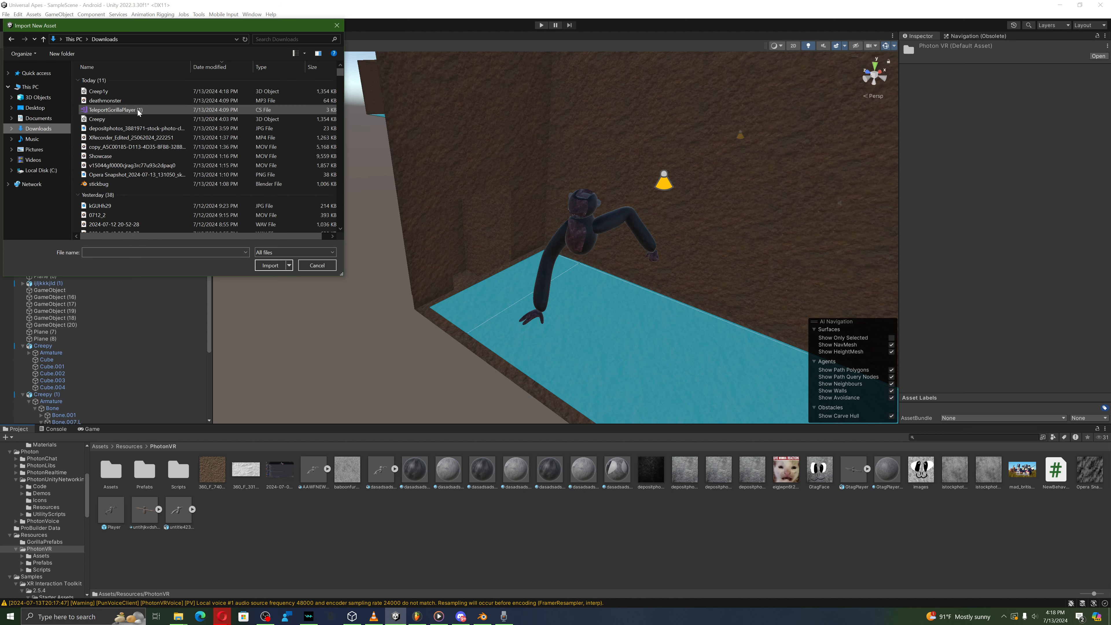
double_click(140, 93)
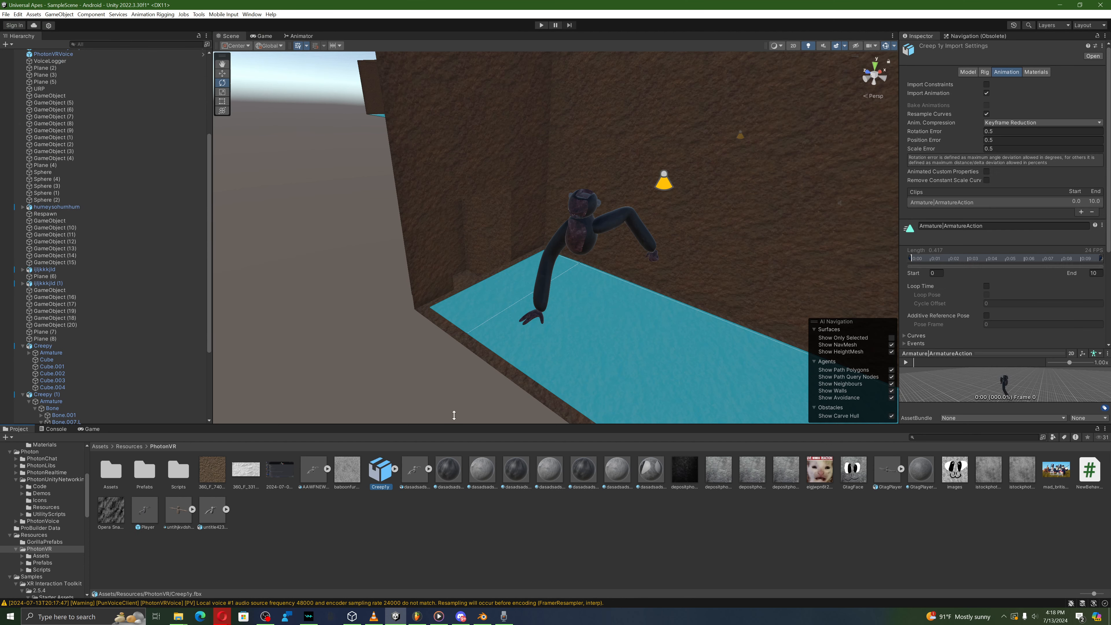
Step: Preview Creep1y's armature animation and place the model in the scene on the cave floor beside Creepy
left_click_drag(981, 381, 911, 370)
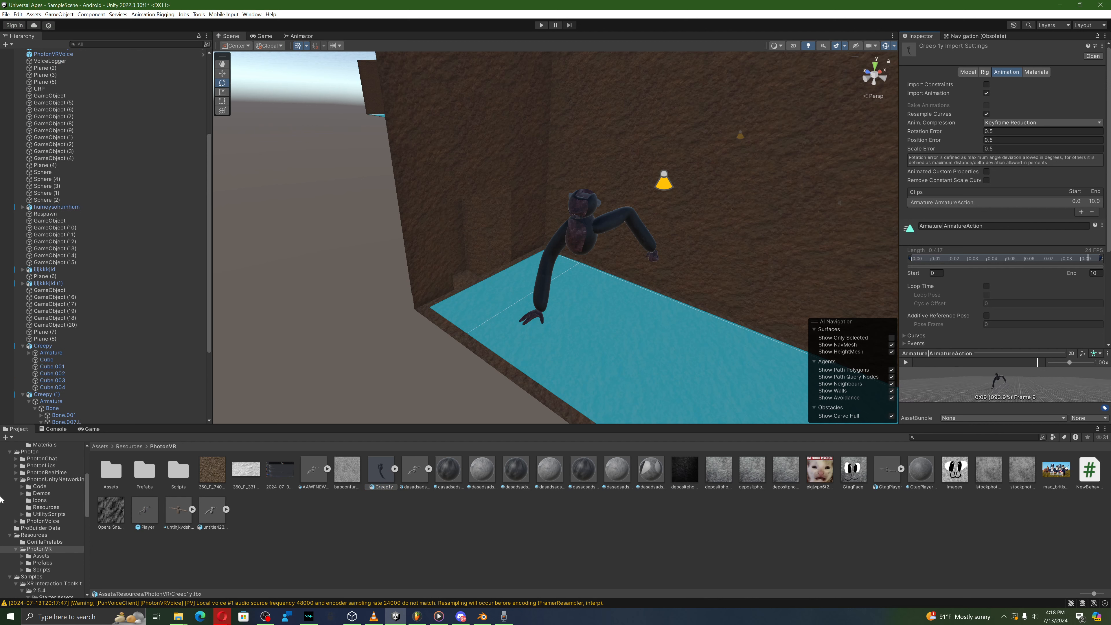
scroll(28, 510, "up", 3)
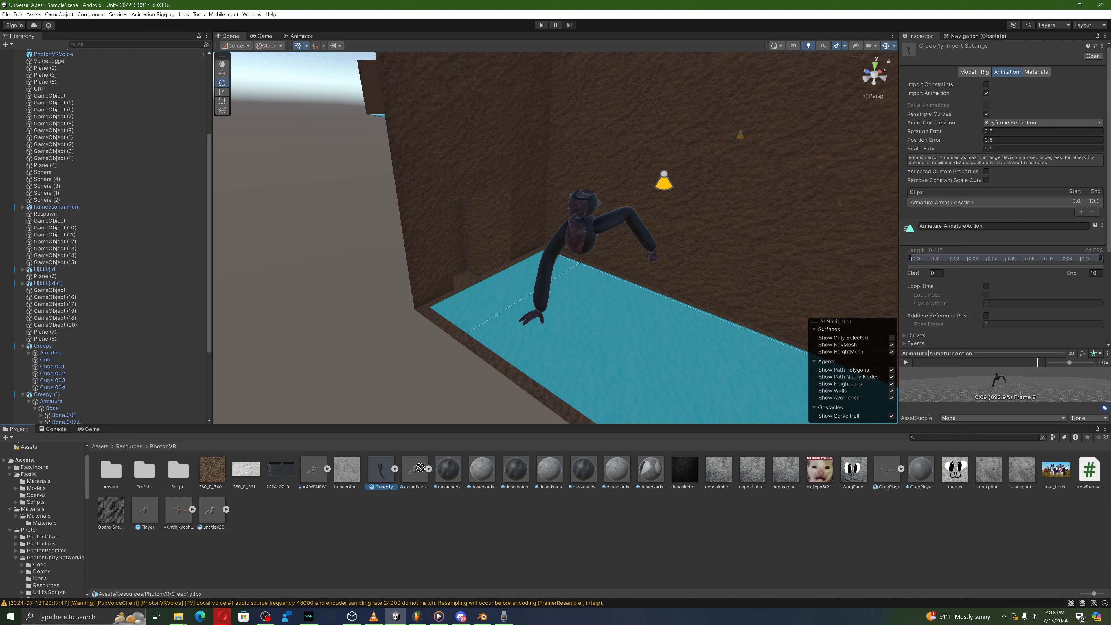
left_click_drag(420, 467, 698, 369)
right_click_drag(698, 368, 728, 351)
right_click_drag(658, 339, 676, 339)
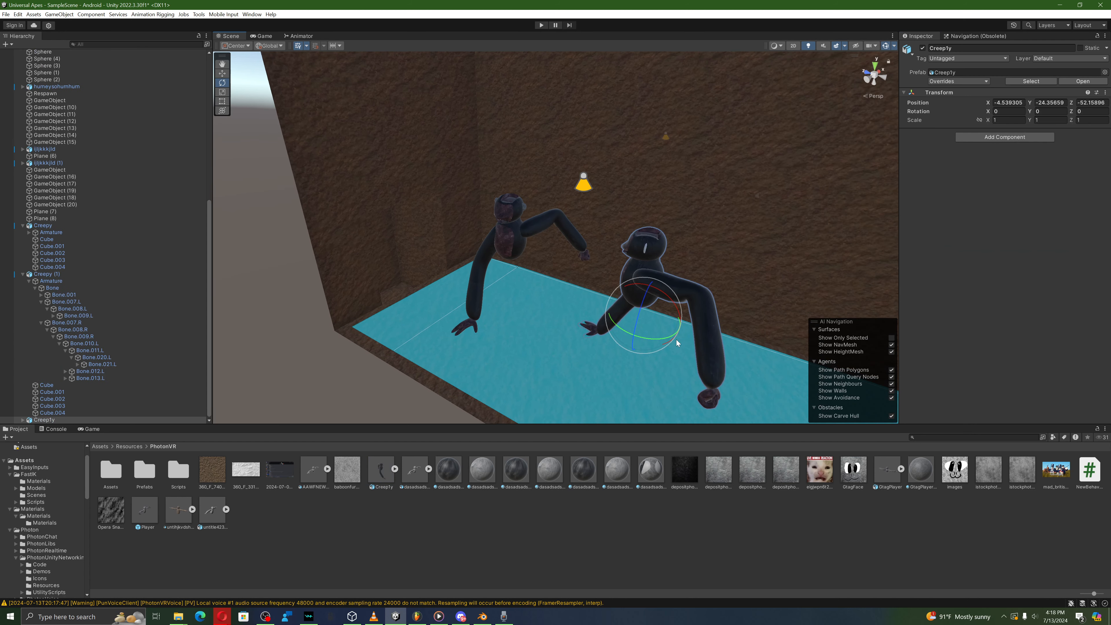
Step: Select the original Creepy monster and copy its Monster Navigation component
left_click(525, 245)
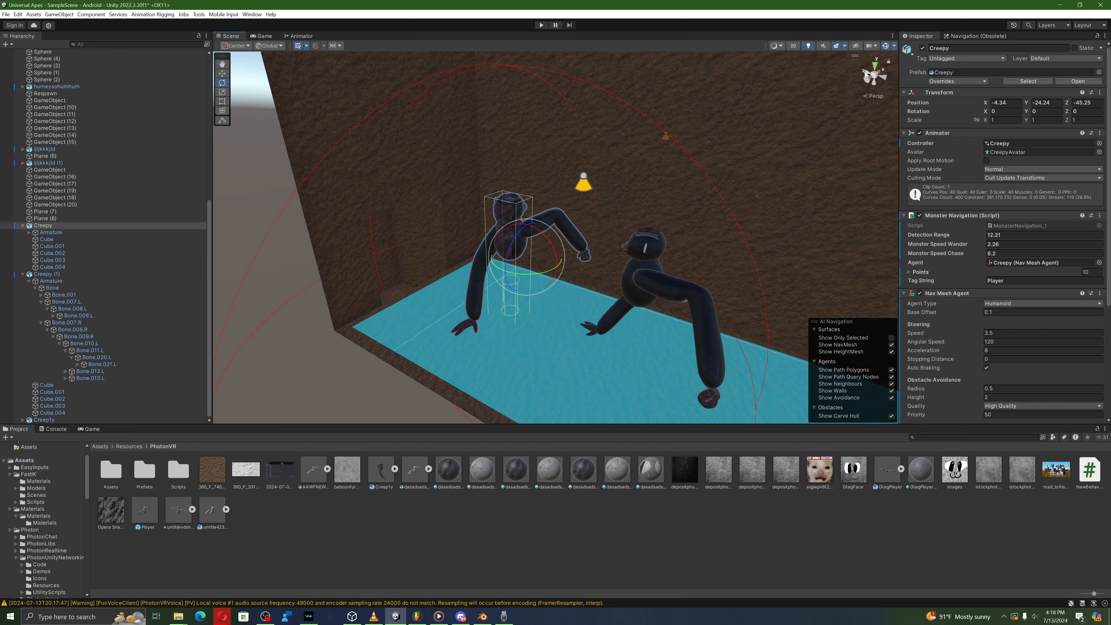
key("a")
right_click_drag(748, 142, 874, 146)
right_click_drag(720, 187, 762, 199)
key("a")
right_click(942, 215)
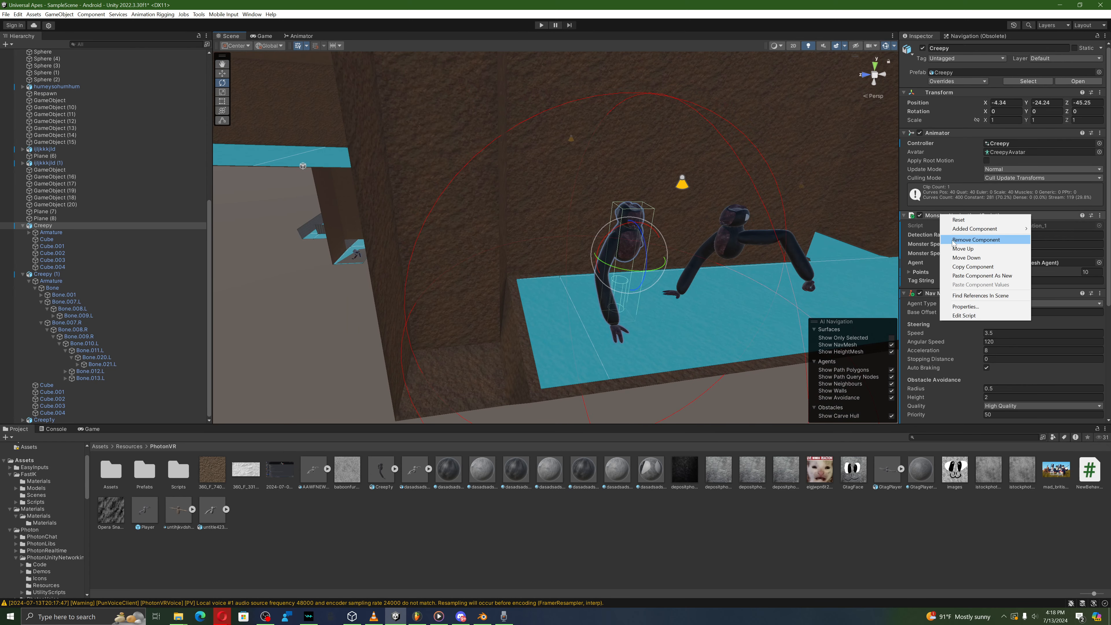
left_click(964, 268)
Step: Add a Bone Renderer to Creep1y as a placeholder and paste the copied Monster Navigation script as a new component
left_click(739, 250)
left_click(1005, 137)
type("bo")
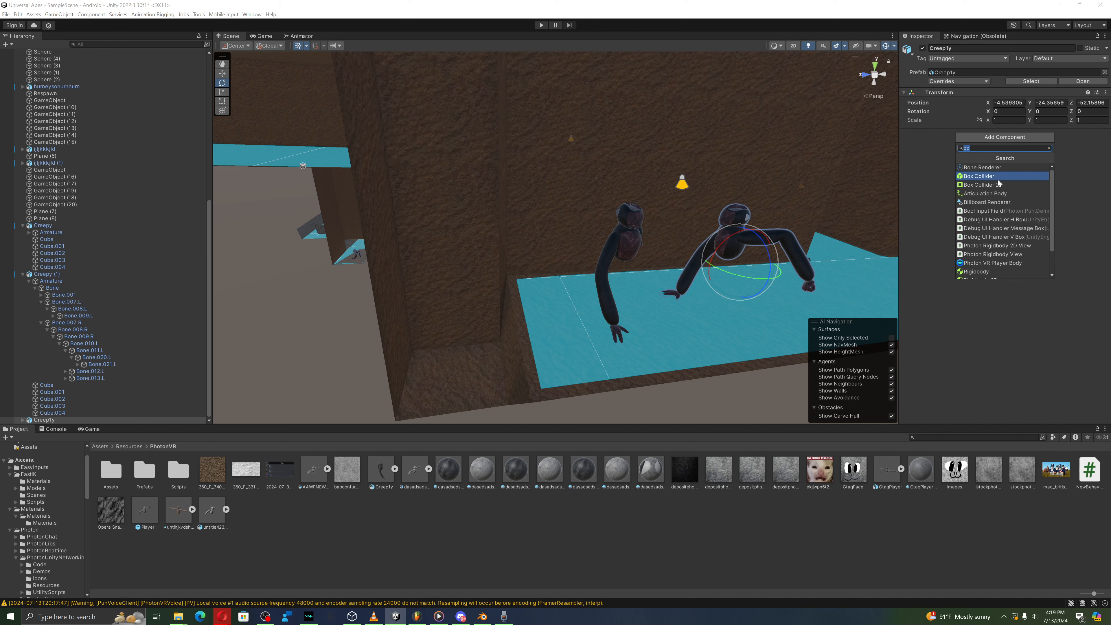
left_click(982, 167)
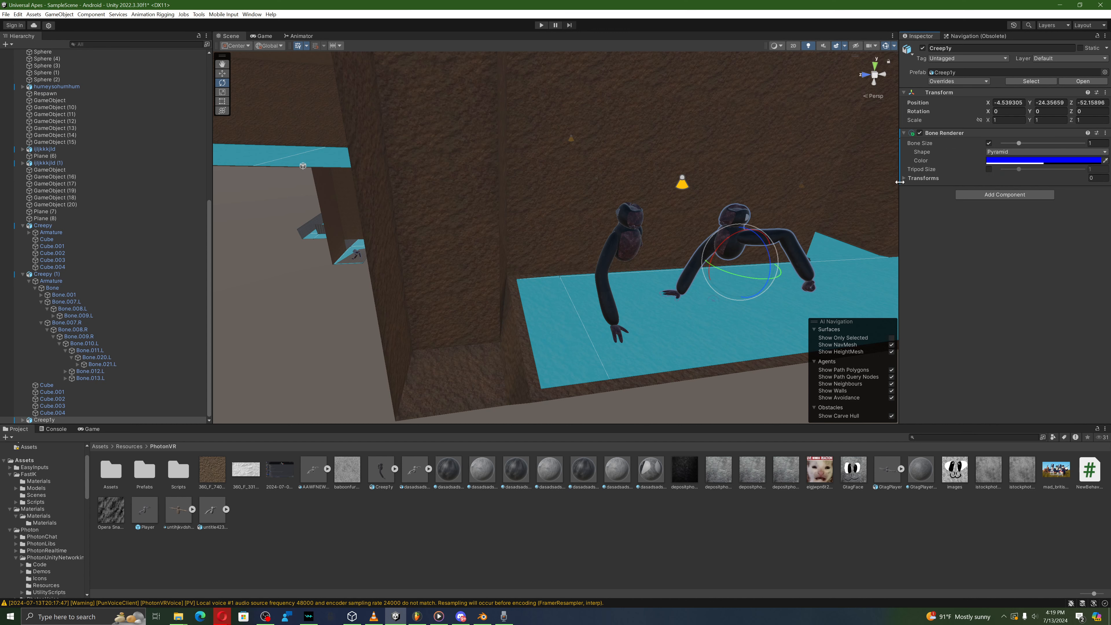
right_click(991, 135)
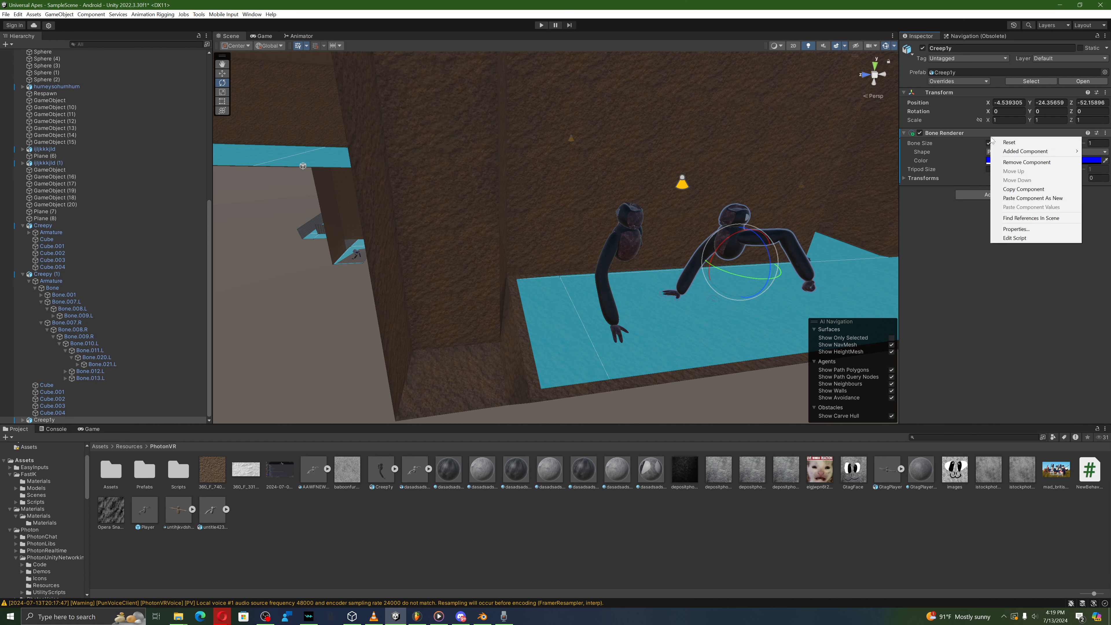
left_click(1011, 198)
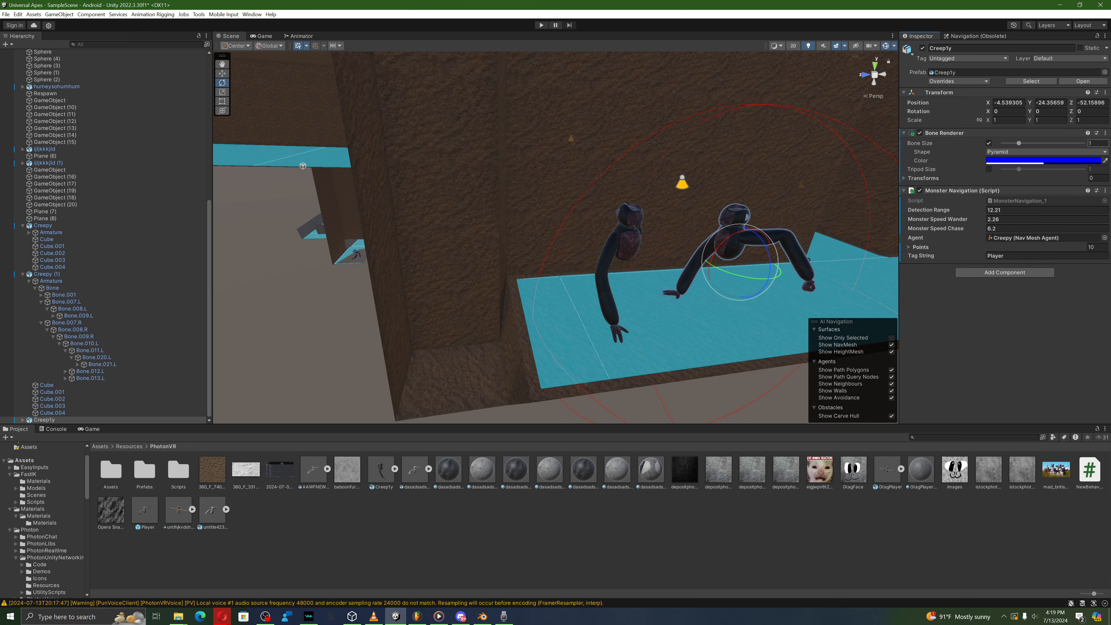
Step: Remove the placeholder Bone Renderer component from Creep1y and dismiss the component search
left_click(1107, 134)
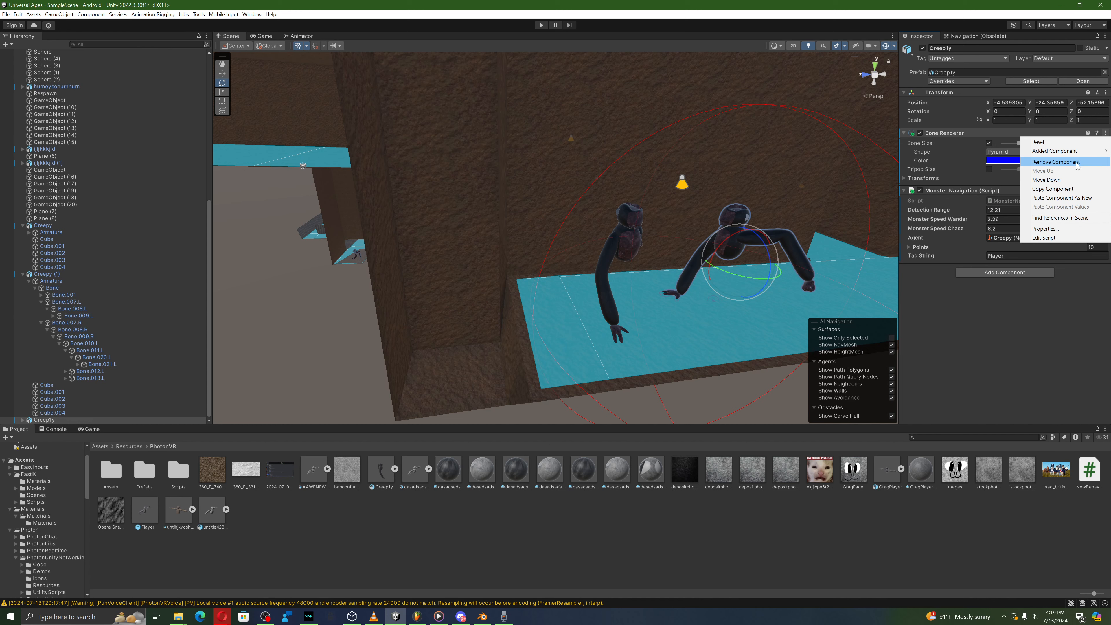
left_click(1056, 162)
left_click(1006, 215)
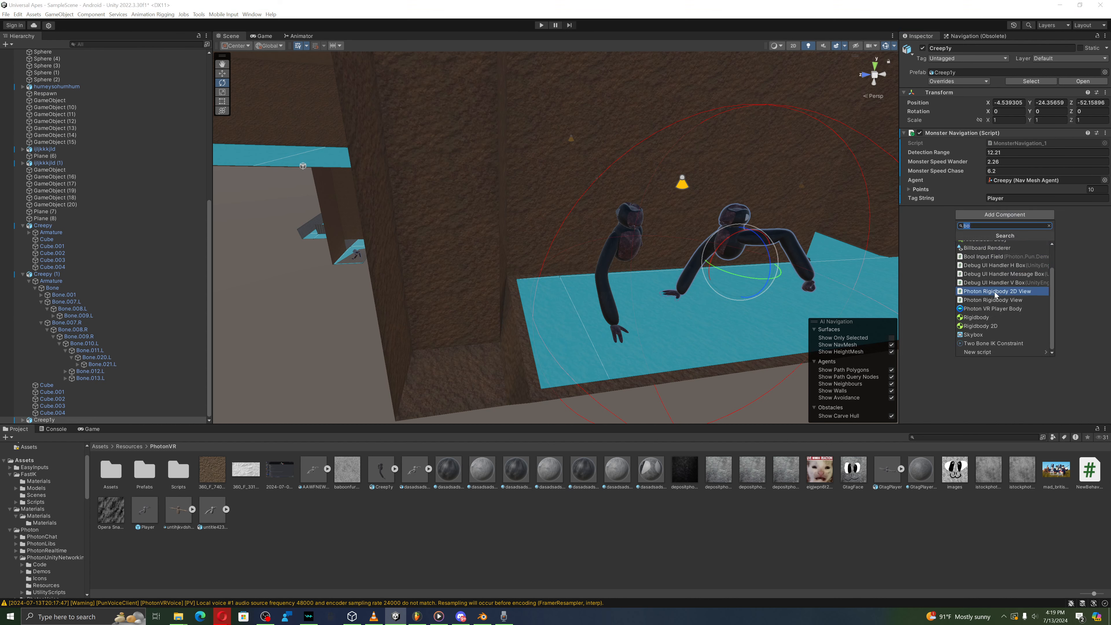
left_click(934, 385)
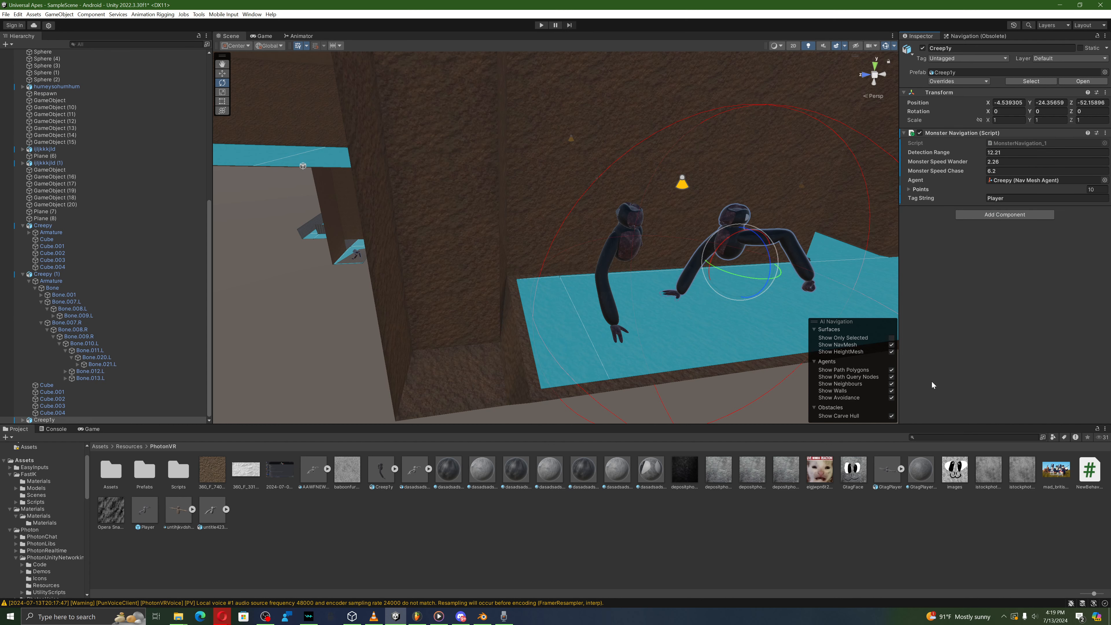
Step: Copy Creepy's Nav Mesh Agent onto Creep1y as a new component and assign it as the Monster Navigation script's Agent
left_click(628, 244)
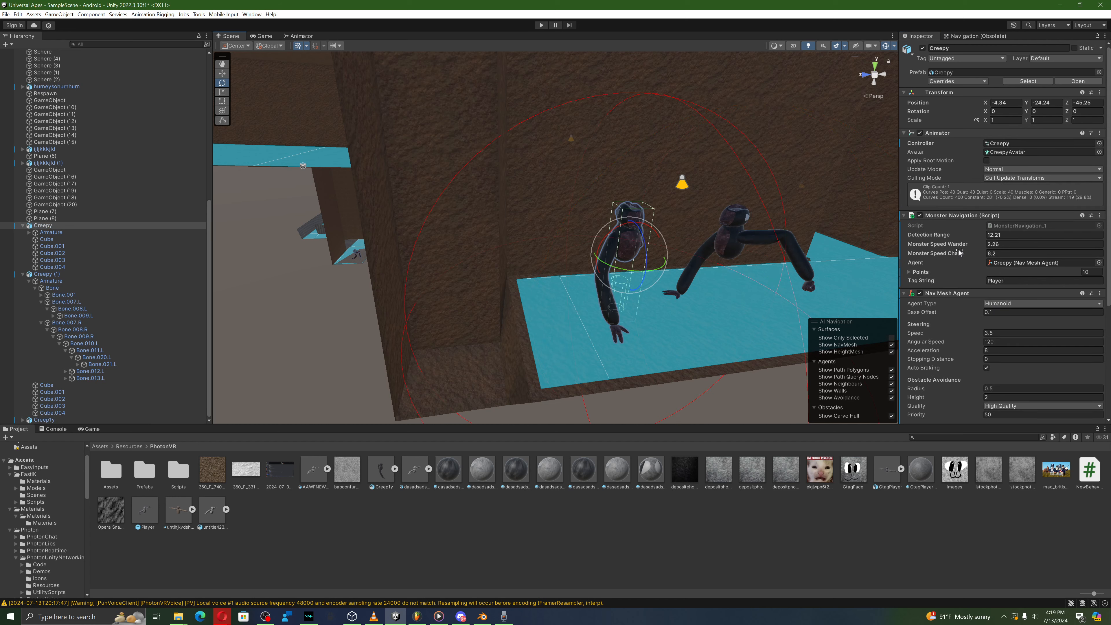
right_click(939, 295)
left_click(967, 357)
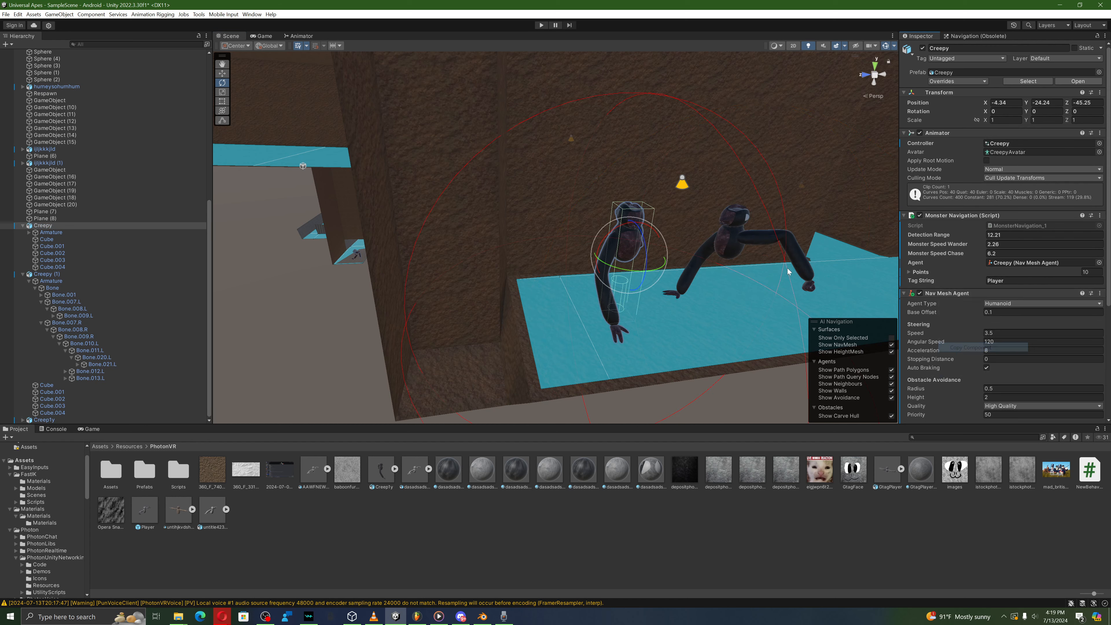
left_click(736, 234)
right_click(953, 134)
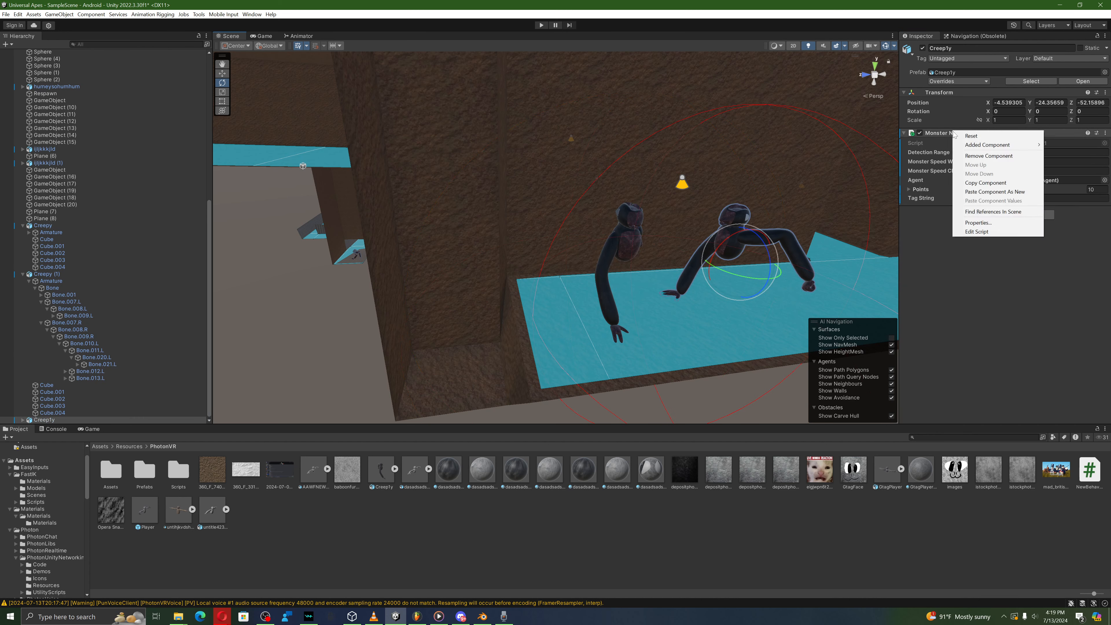
left_click(985, 193)
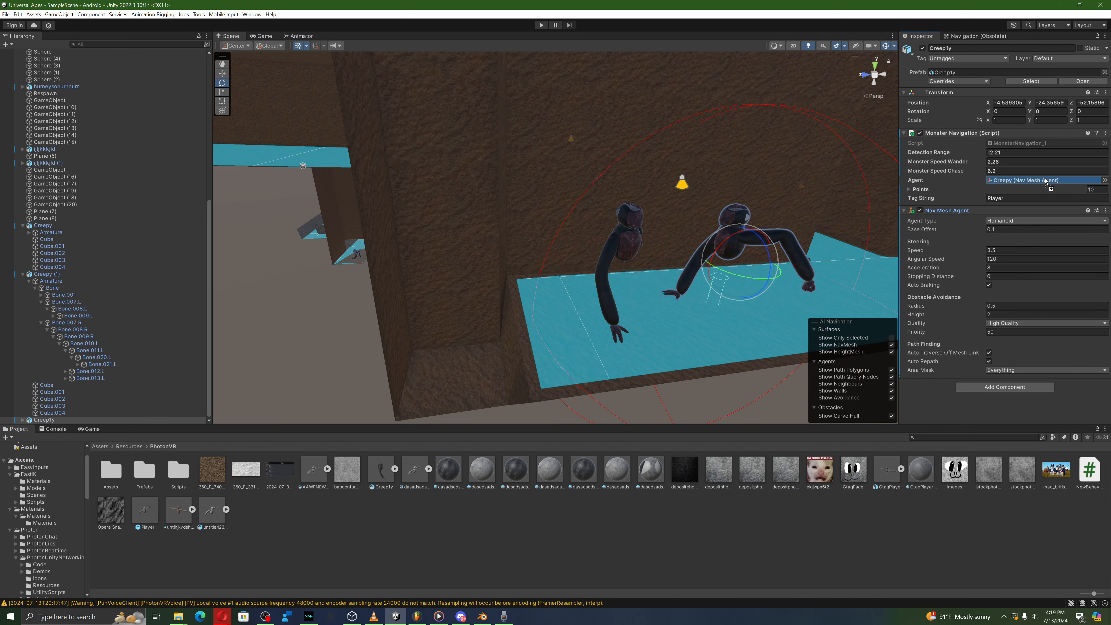
Step: Copy Creepy's Box Collider and paste it onto Creep1y as a new component
left_click(634, 251)
scroll(947, 256, "down", 5)
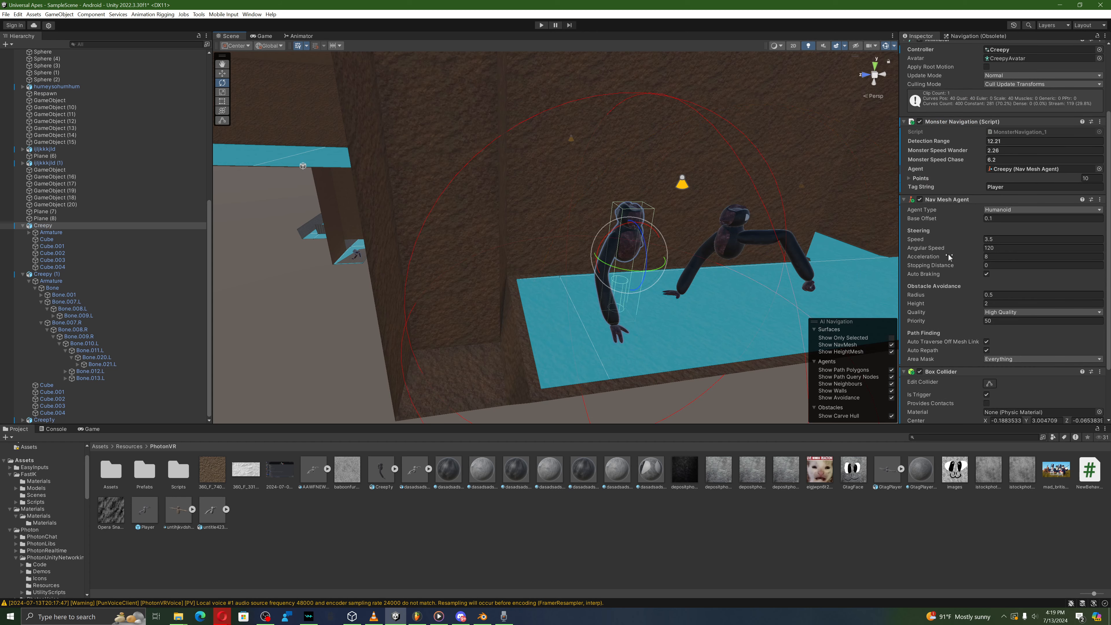
right_click(959, 372)
left_click(991, 426)
left_click(740, 228)
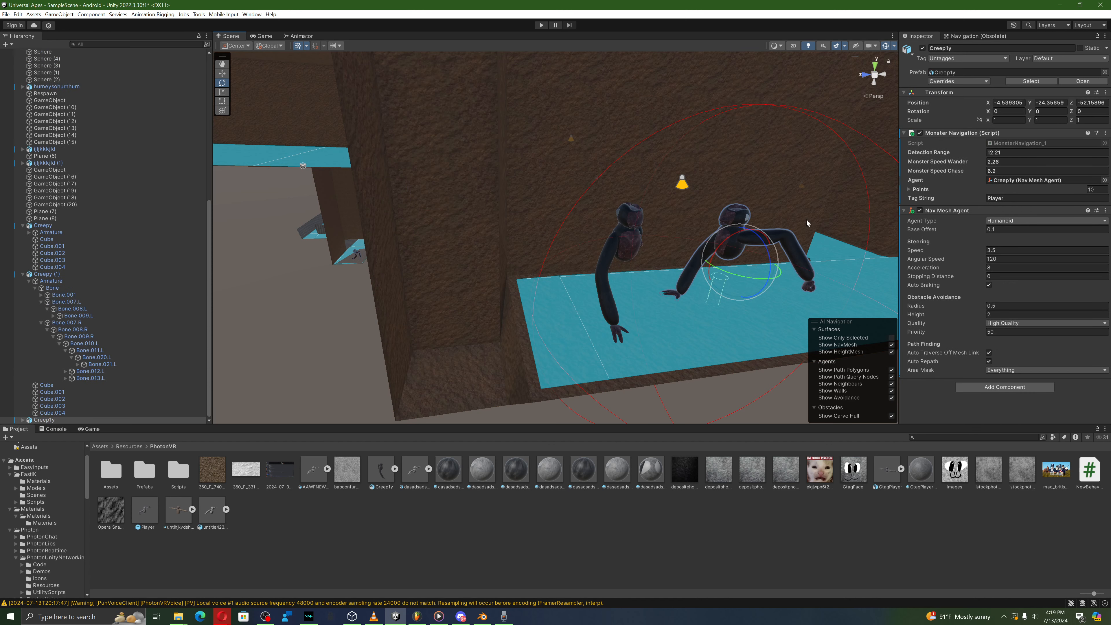
right_click(957, 133)
left_click(989, 193)
Step: Delete the original Creepy object from the scene
left_click(590, 268)
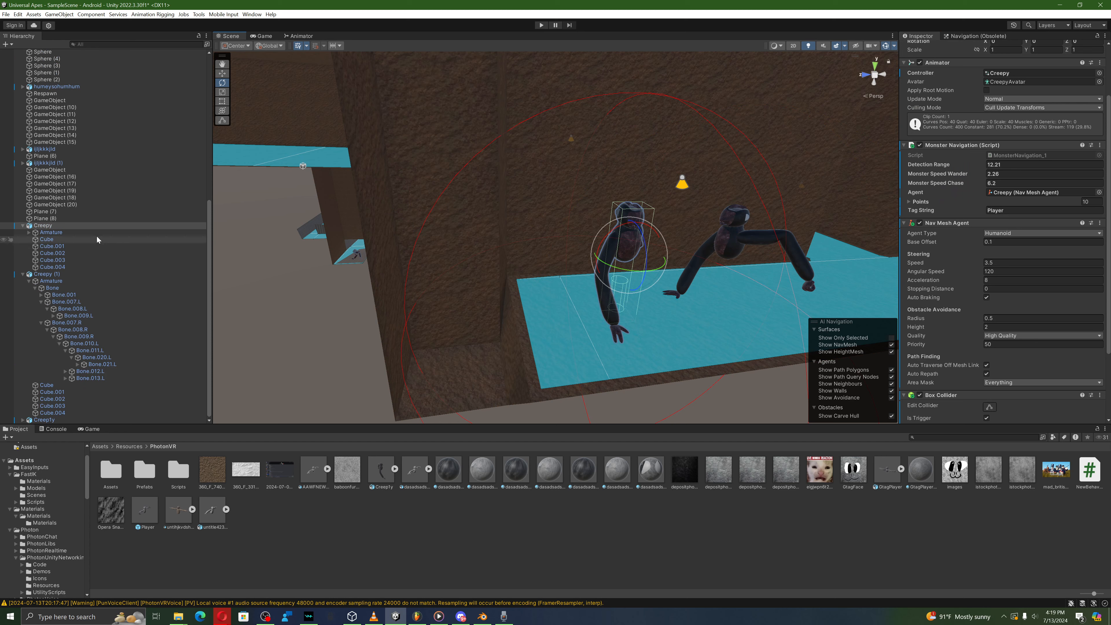
right_click(96, 226)
left_click(112, 289)
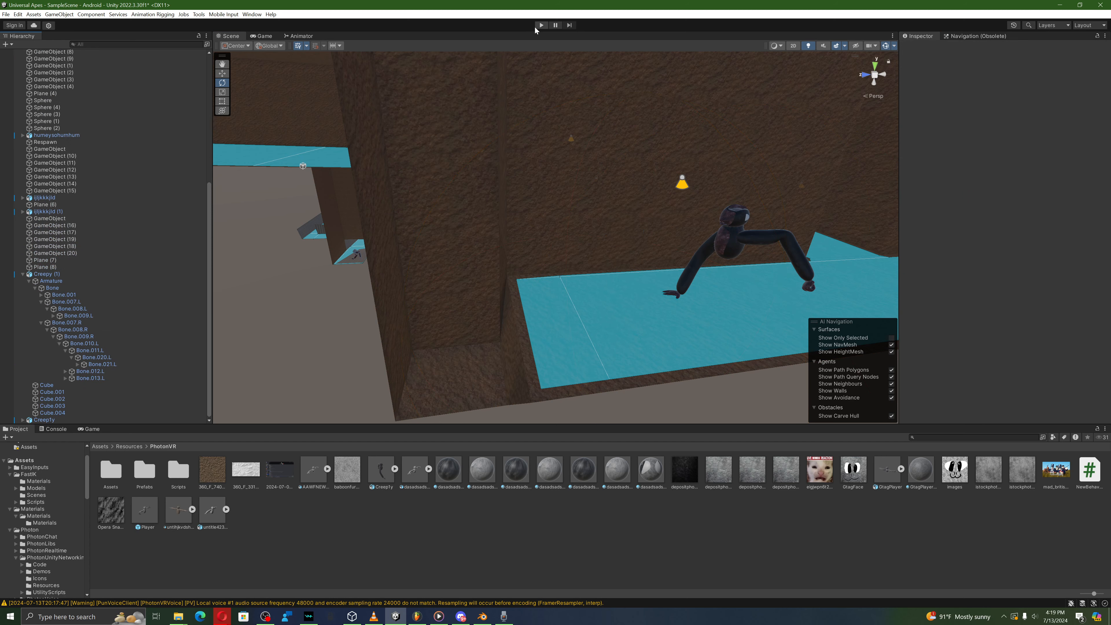
Step: Run the game, check Creep1y's movement along the maze corridor in the Scene view, and stop the run
left_click(541, 26)
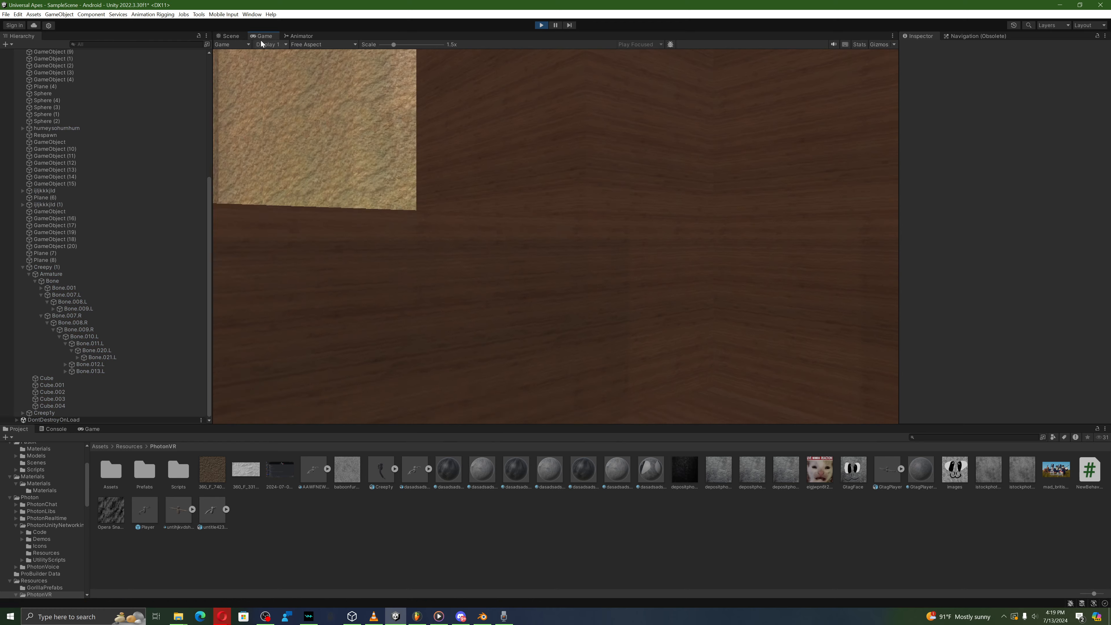
left_click(223, 39)
right_click_drag(630, 174, 440, 162)
scroll(496, 174, "up", 2)
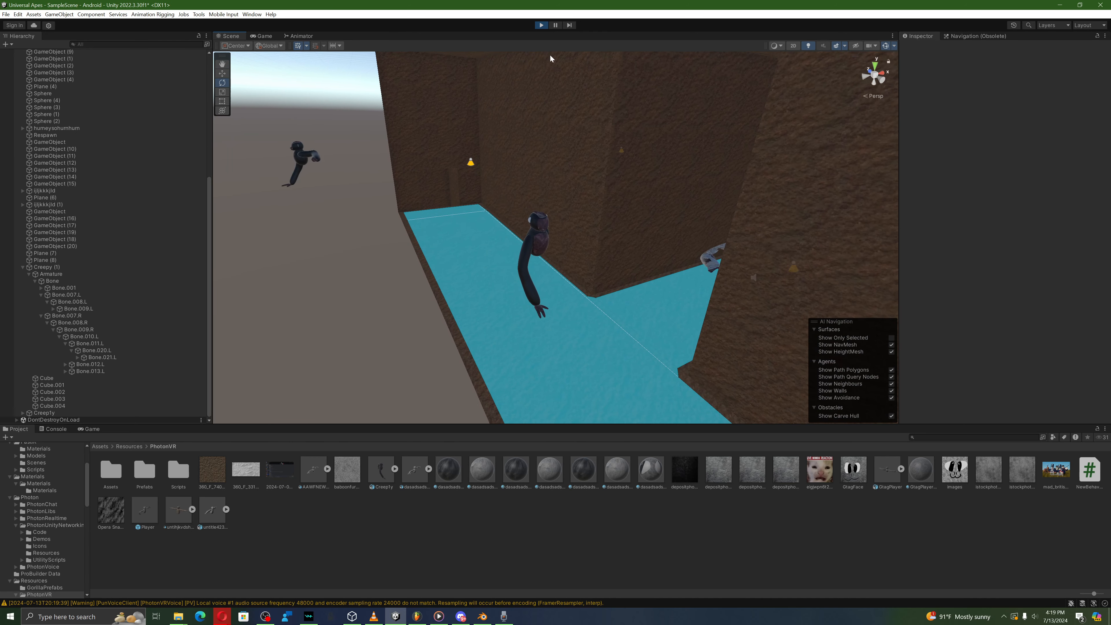
left_click(541, 25)
Step: Set the Creep1y model's rig Avatar Definition to Create From This Model and apply the import settings
left_click(463, 227)
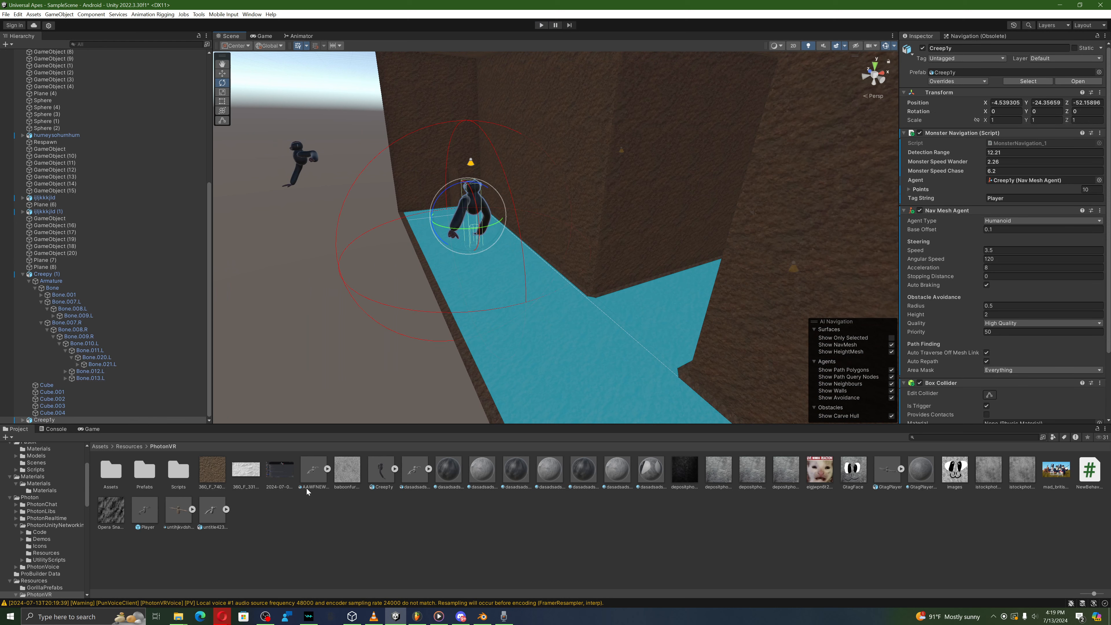
left_click(379, 471)
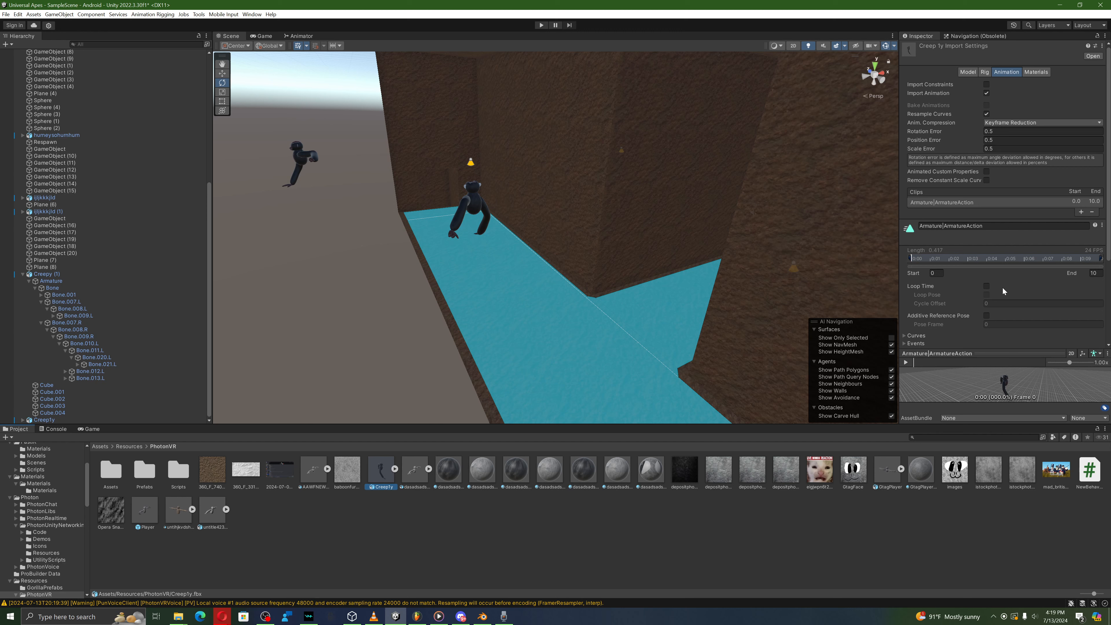
left_click(987, 73)
left_click(1045, 96)
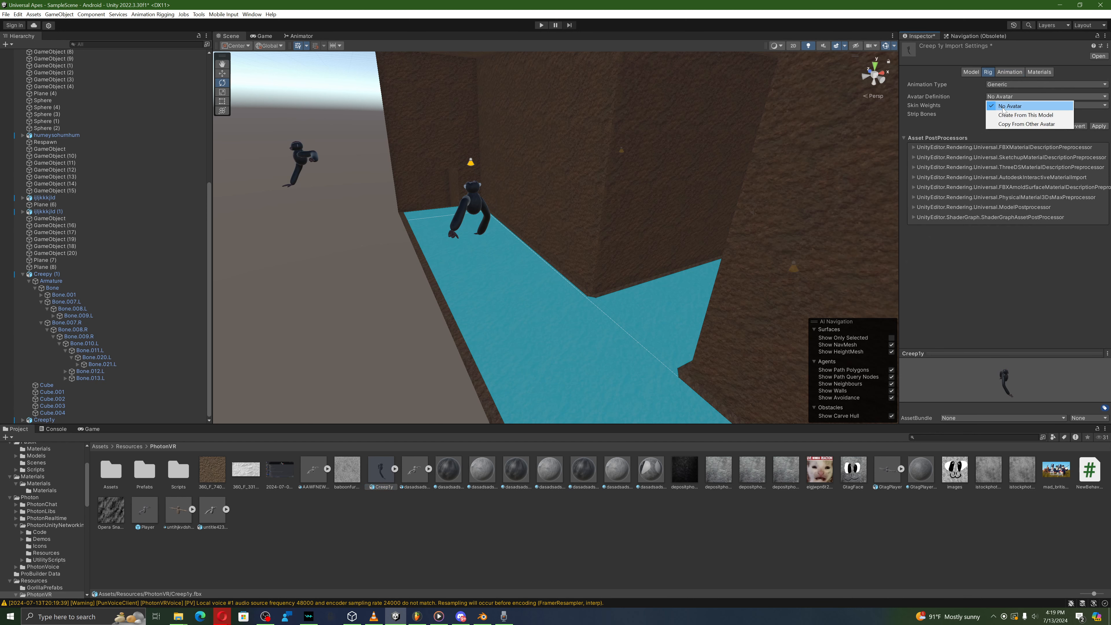
left_click(1010, 109)
left_click(1105, 145)
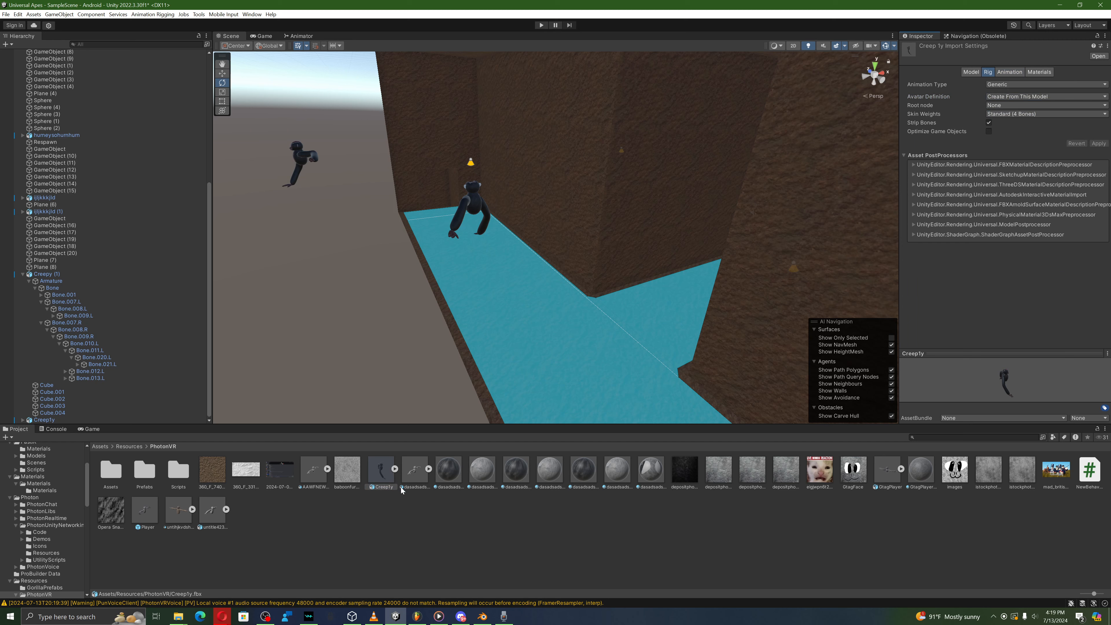
Step: Create an Animator Controller named ggfggdfgdf in the PhotonVR folder and open it for editing
right_click(423, 494)
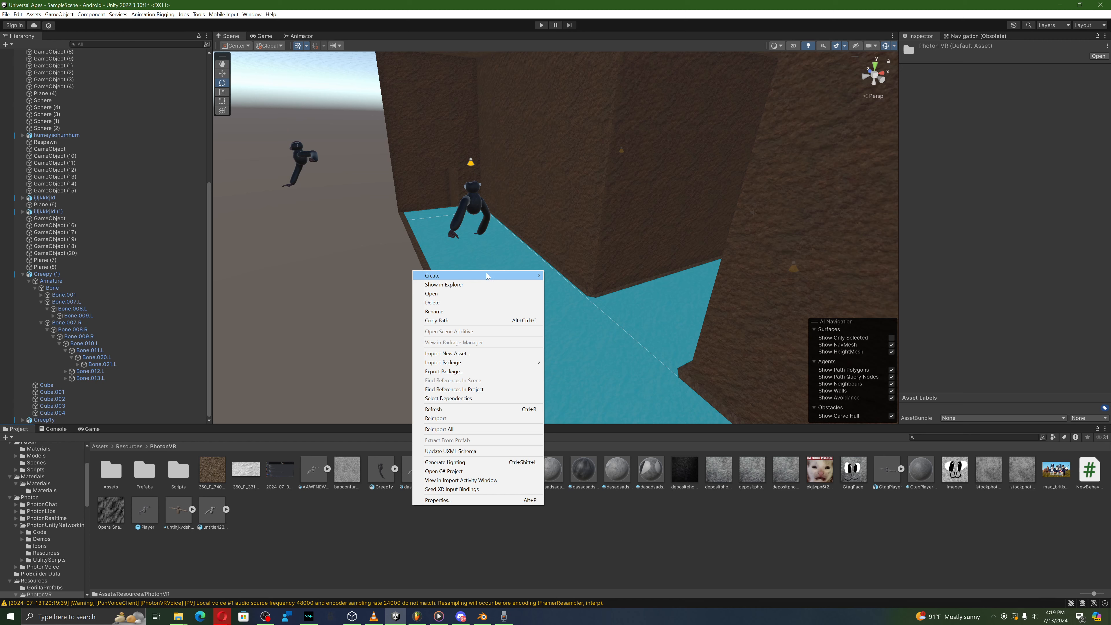
mouse_move(437, 275)
left_click(608, 465)
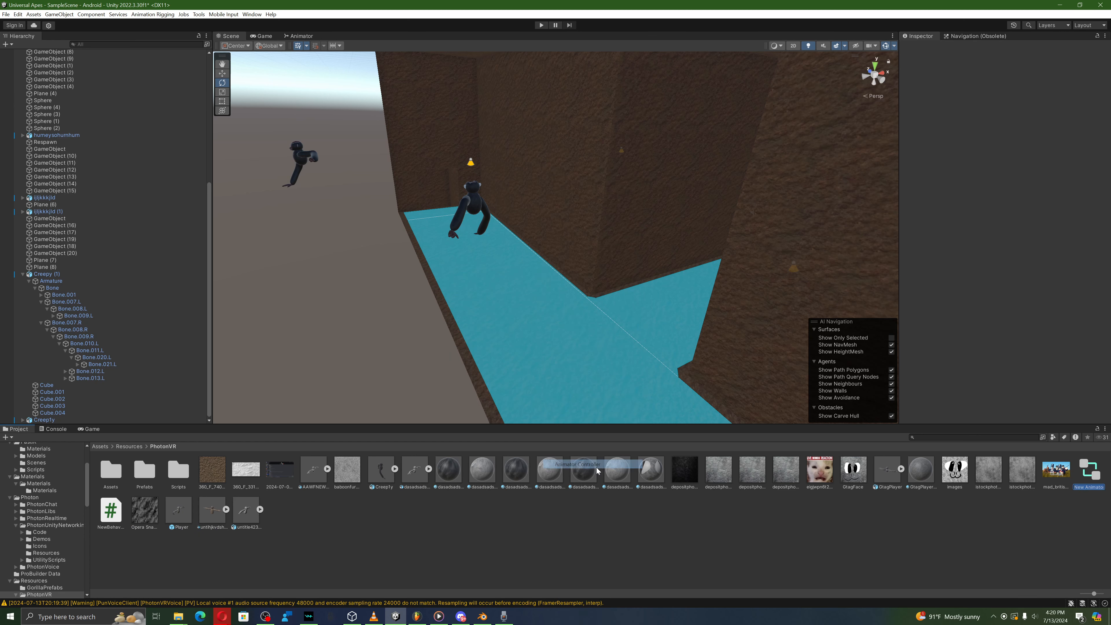
double_click(1093, 463)
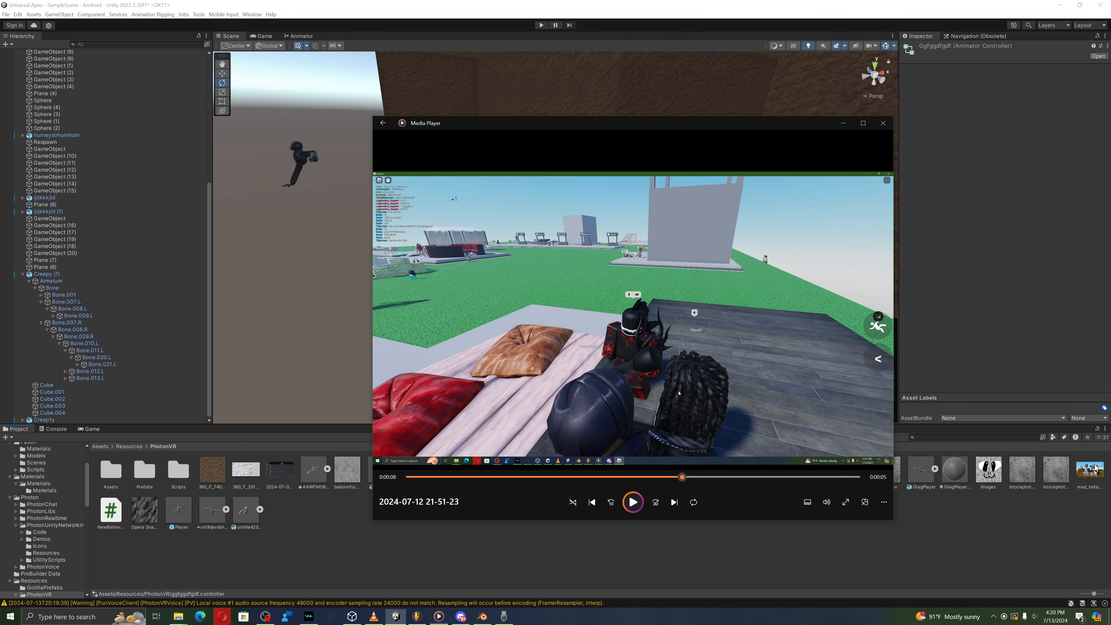
left_click(777, 557)
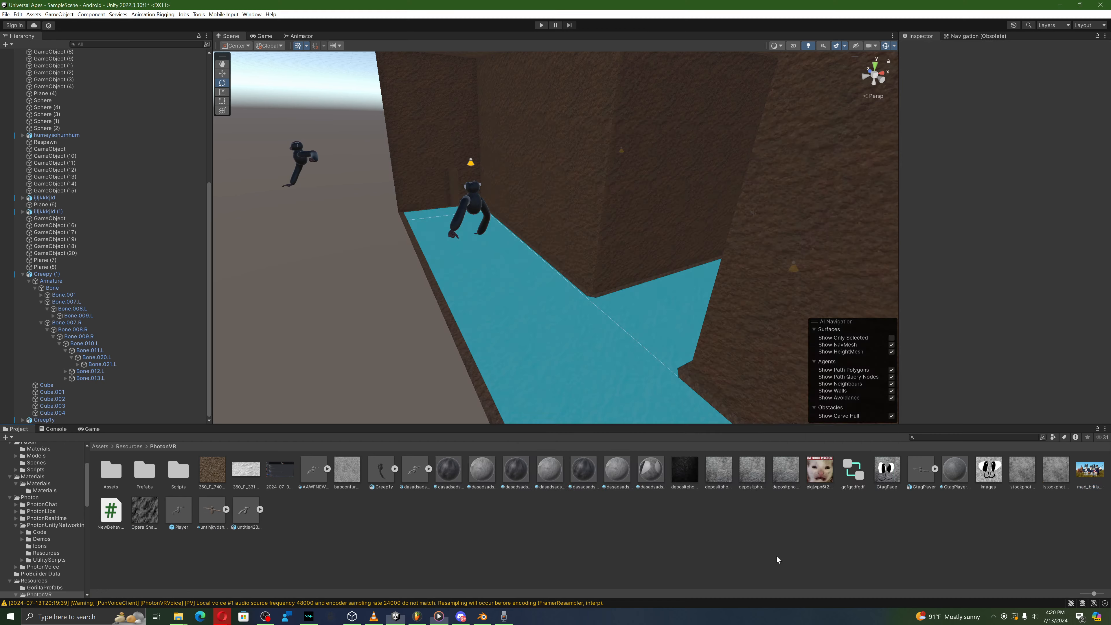
double_click(860, 469)
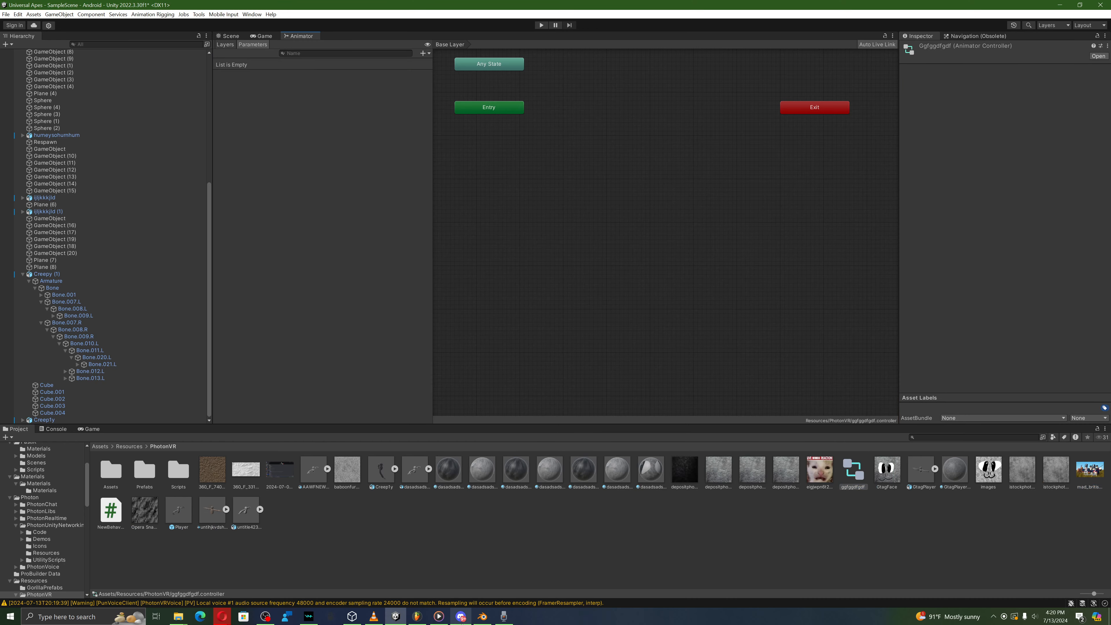
left_click(438, 616)
mouse_move(600, 508)
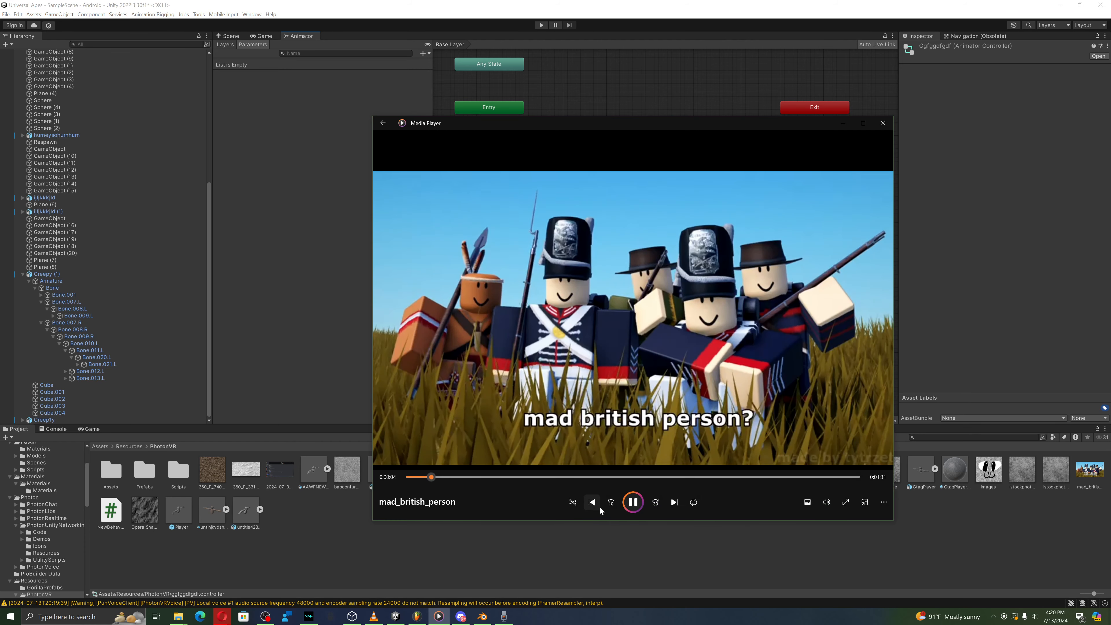
left_click(373, 525)
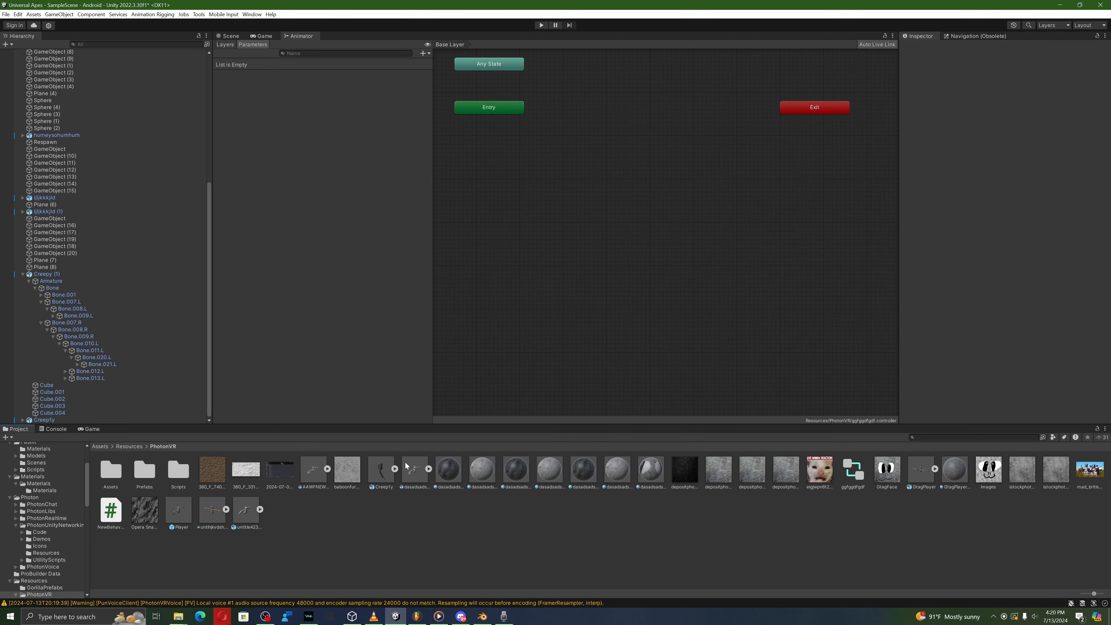
Step: Add Creep1y's Armature|ArmatureAction clip to the ggfggdfgdf controller as a state and assign the controller to Creep1y's Animator
left_click(395, 469)
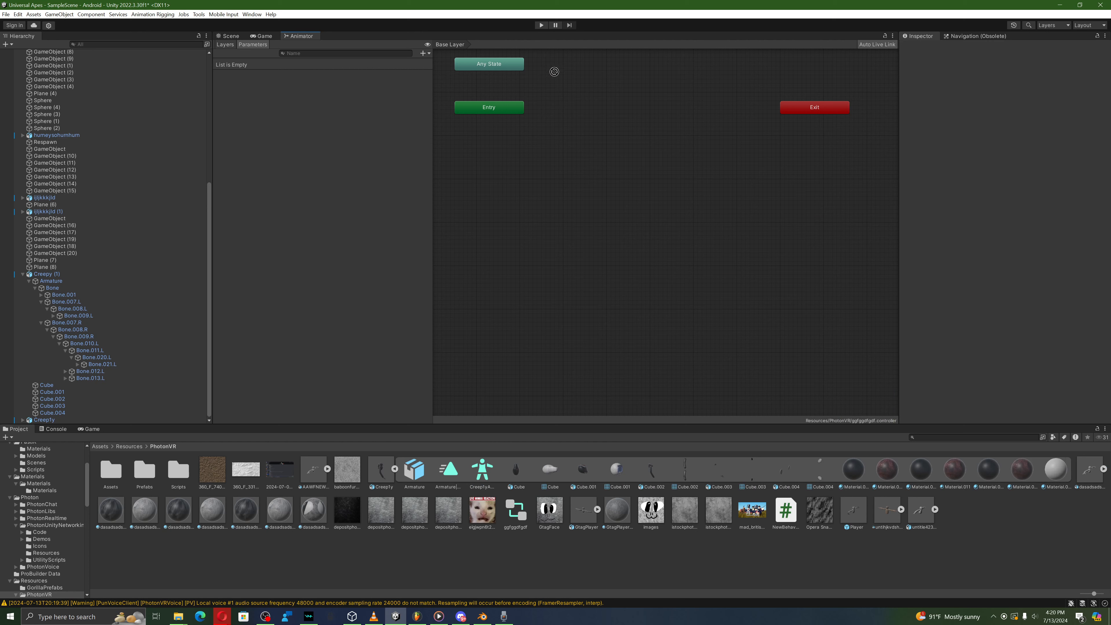
left_click_drag(647, 136, 638, 98)
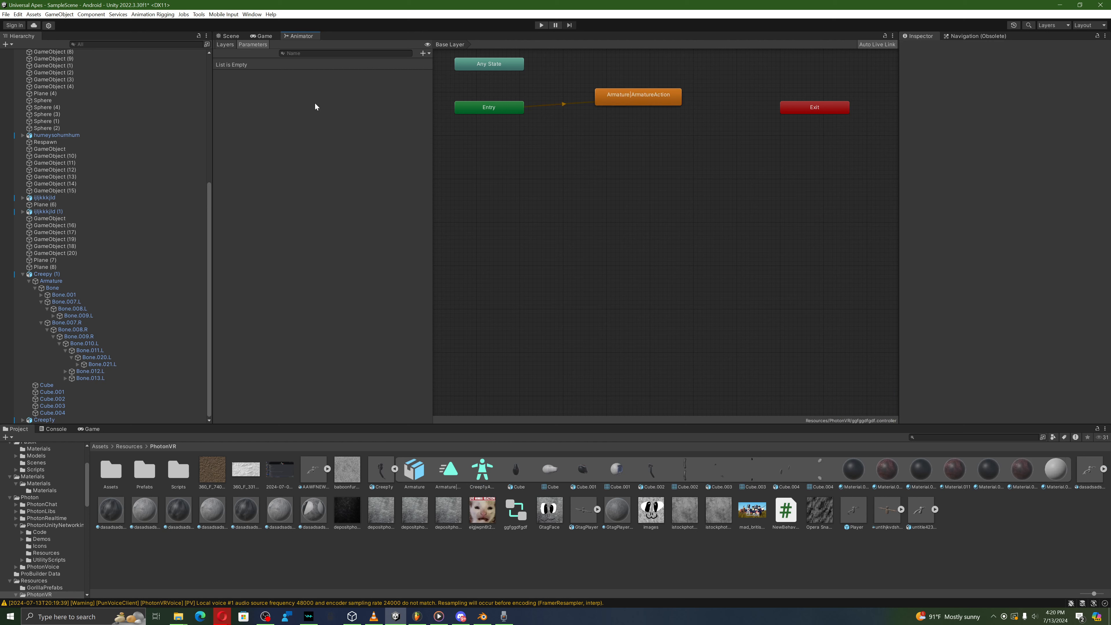
left_click(231, 36)
left_click(724, 373)
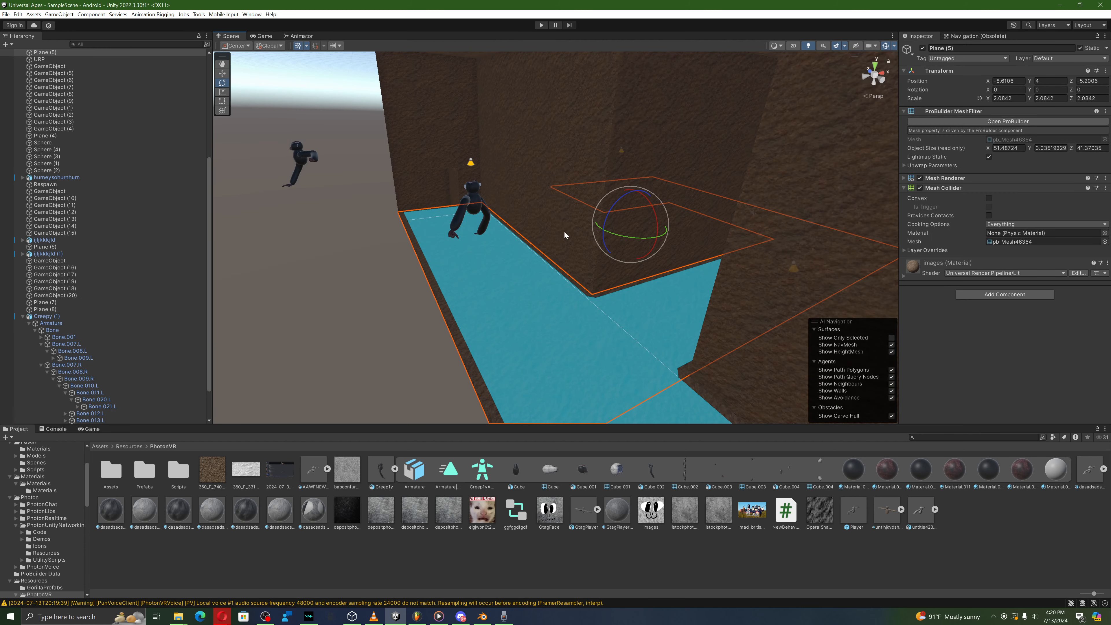
left_click(478, 204)
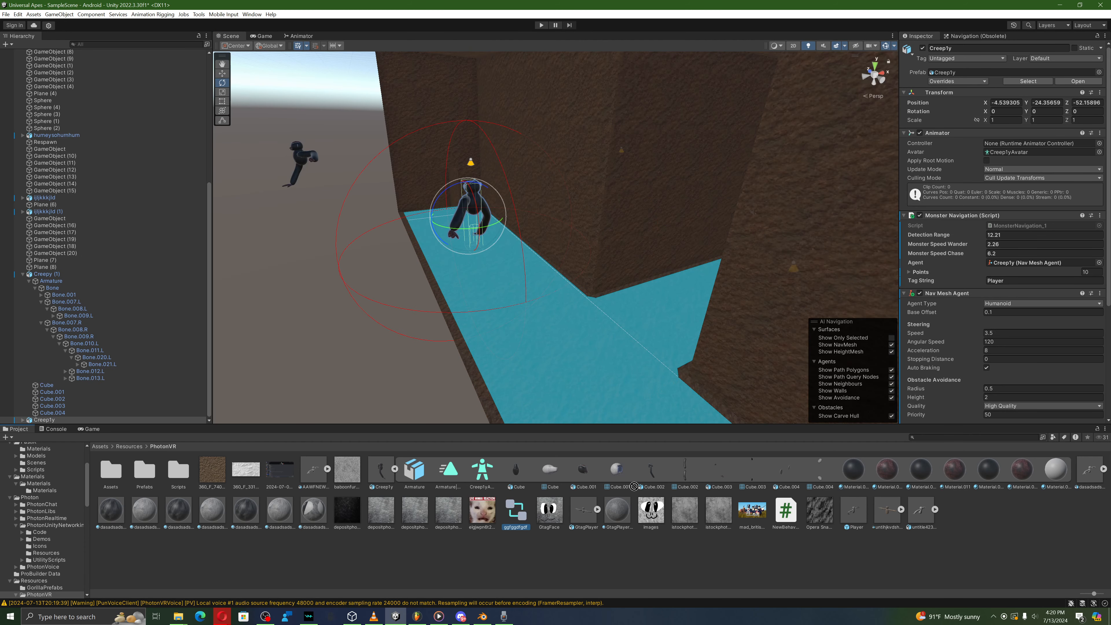
left_click_drag(635, 486, 1042, 144)
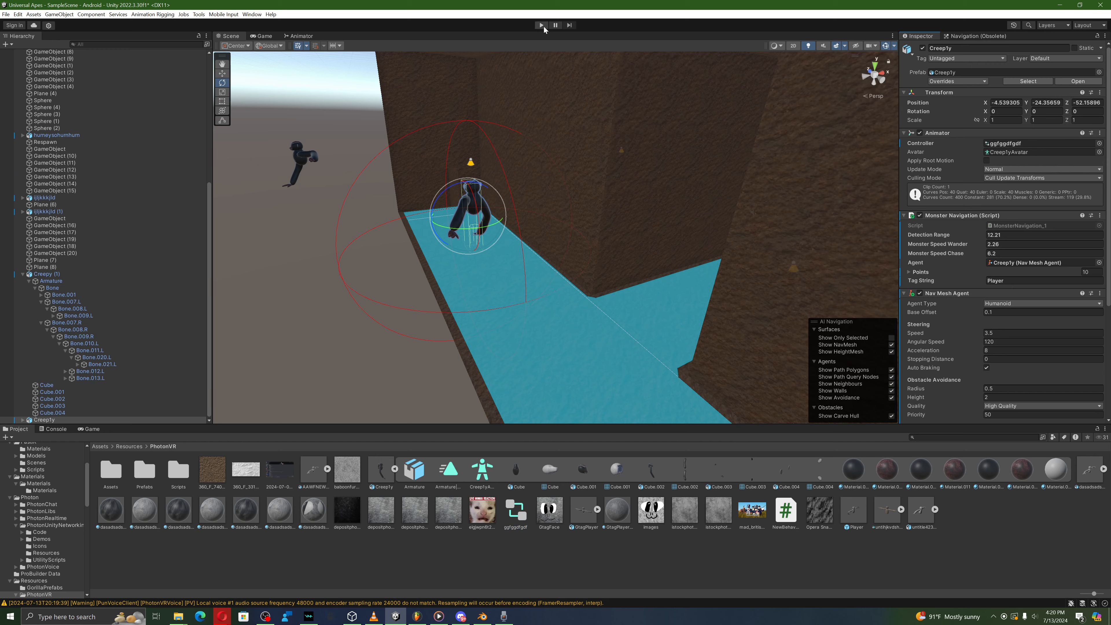
Step: Run the game and examine Creep1y's animation, facing direction and route through the maze in the Scene view
left_click(542, 26)
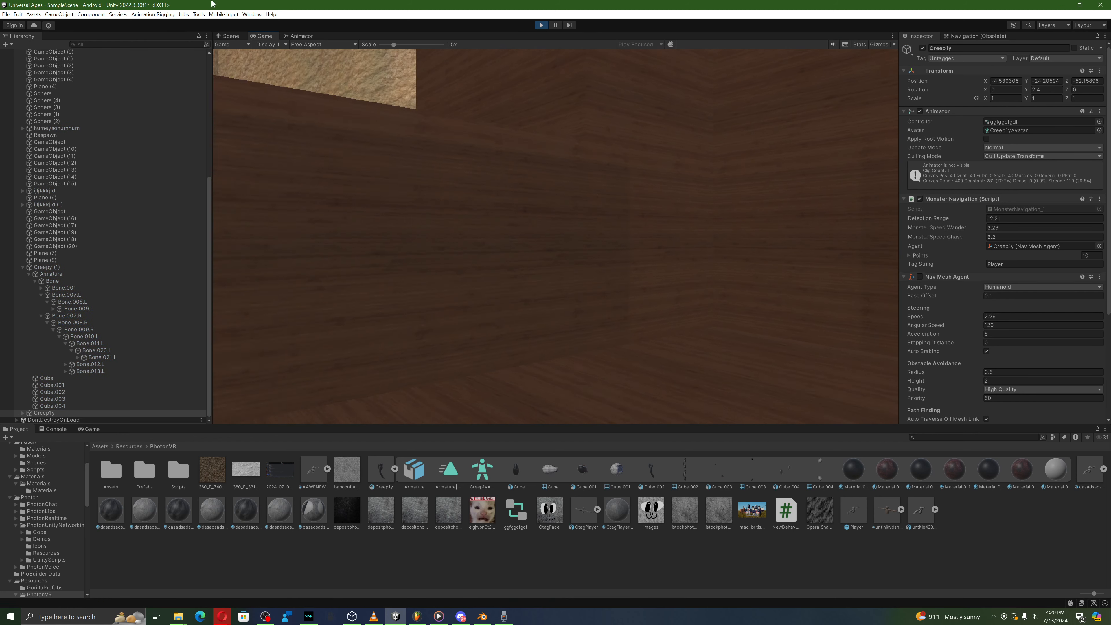
left_click(227, 38)
right_click_drag(496, 339, 518, 348)
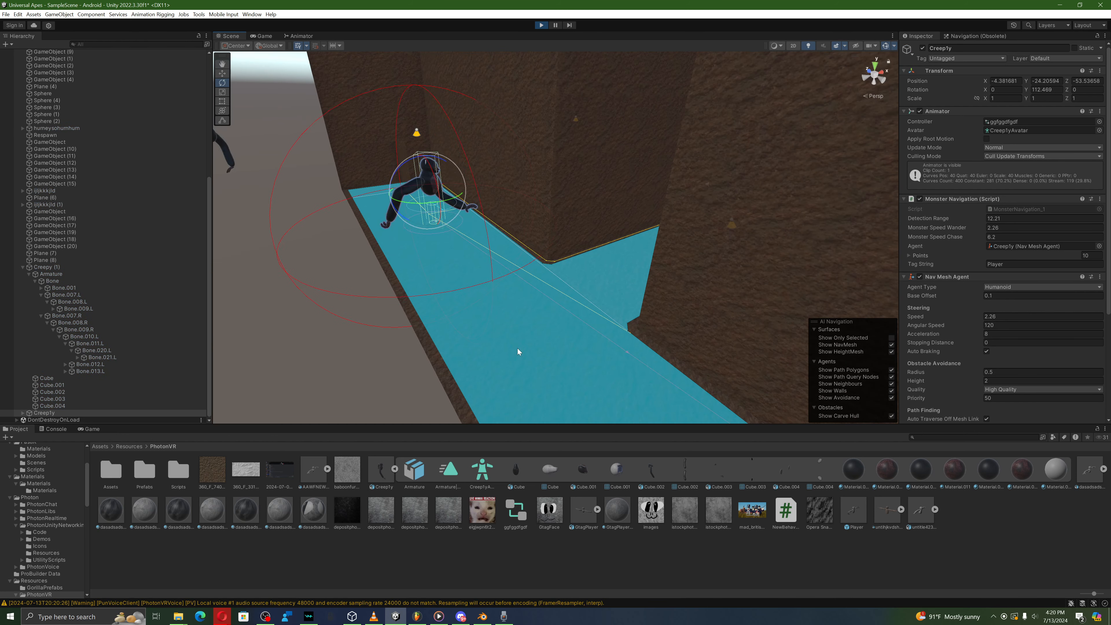
left_click(327, 415)
key("a")
right_click_drag(350, 355, 399, 344)
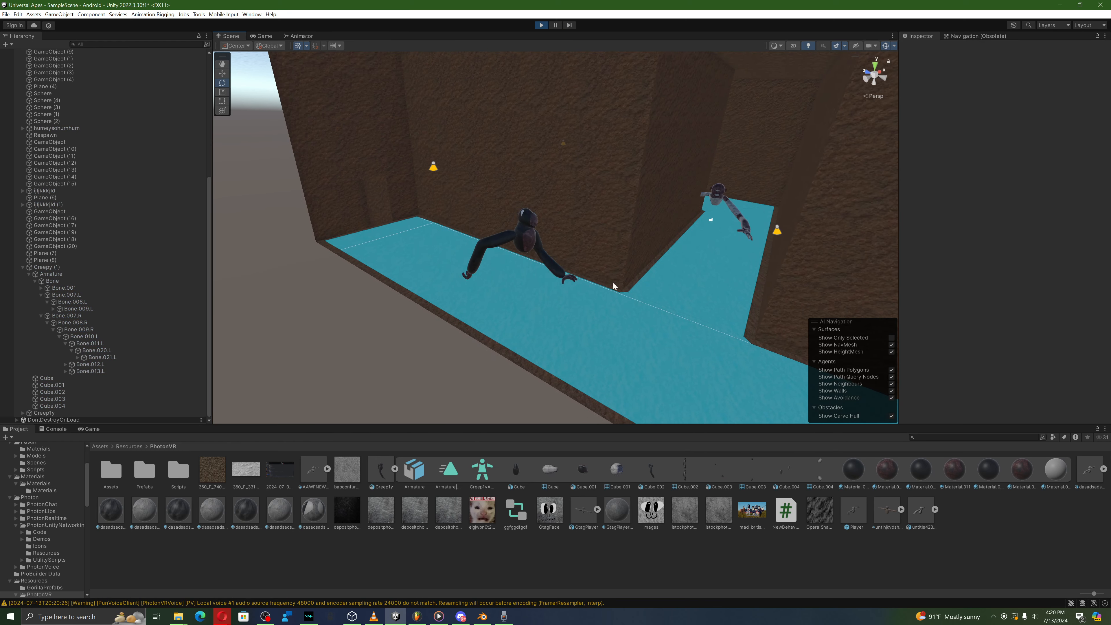
right_click_drag(716, 205, 793, 244)
key("a")
scroll(828, 250, "up", 3)
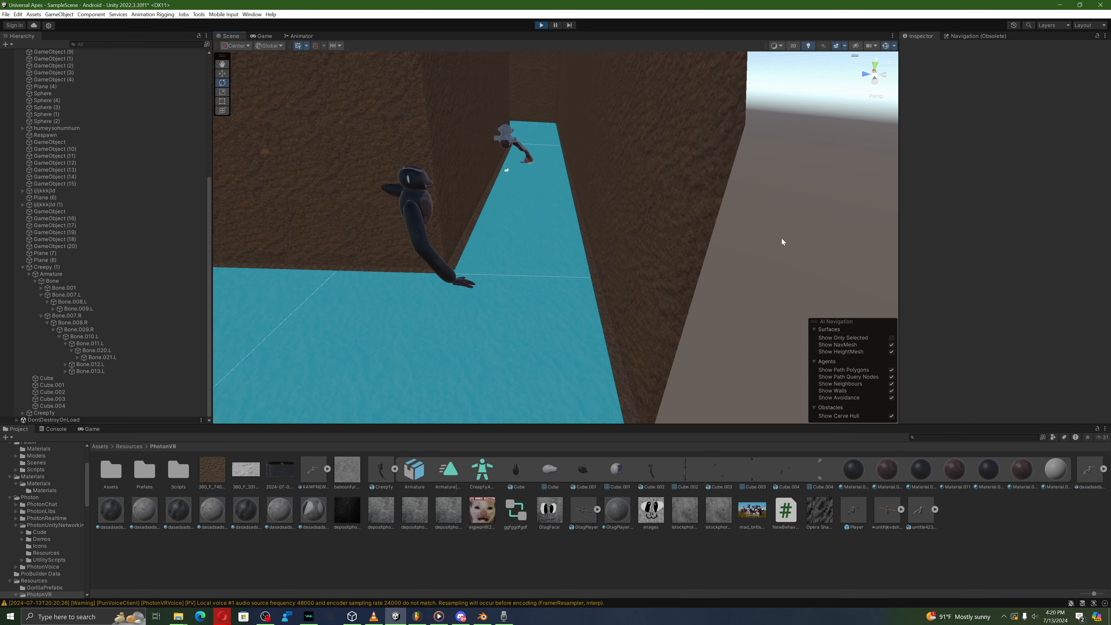
right_click_drag(758, 248, 721, 142)
scroll(771, 197, "up", 2)
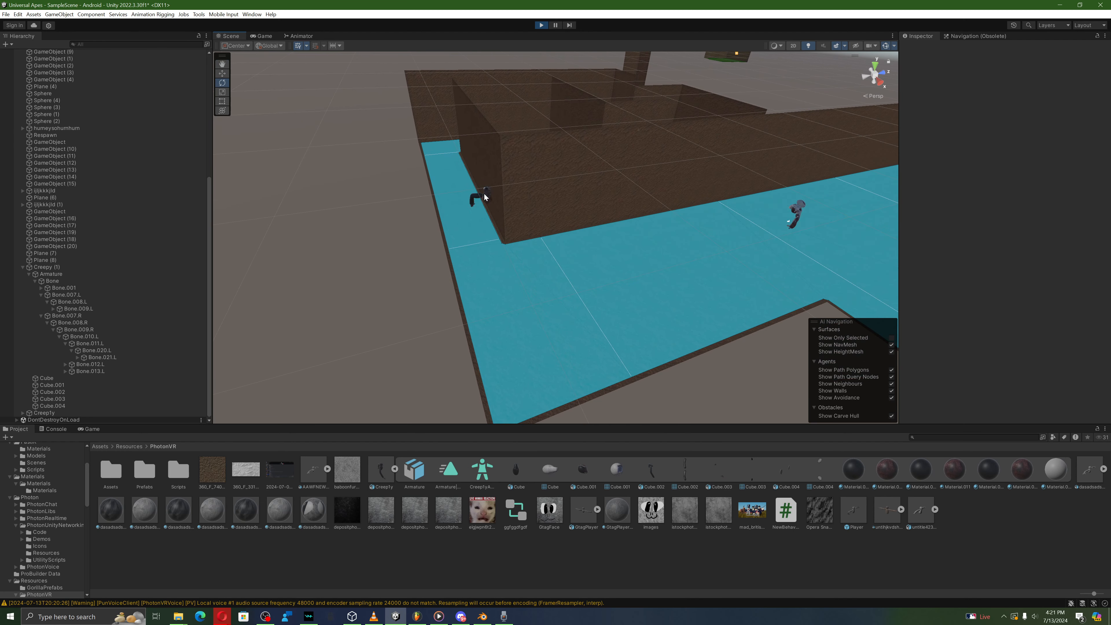
Step: Pick out Creep1y's body mesh in the running scene and examine the monster up close in the corridor
left_click(487, 200)
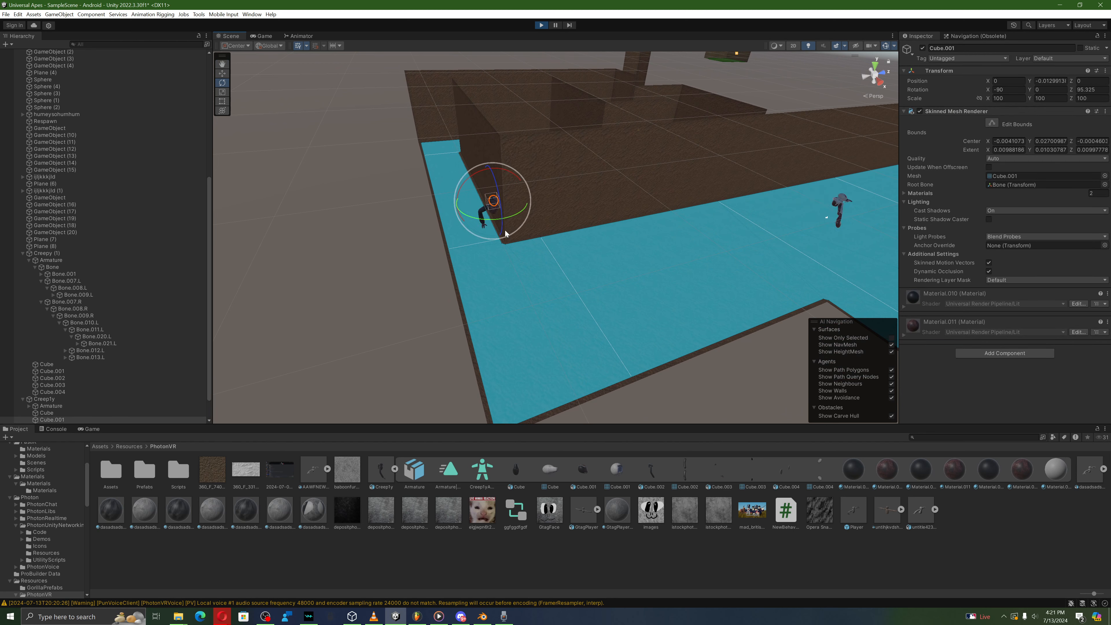
left_click(362, 270)
right_click_drag(362, 270, 332, 246)
scroll(350, 258, "up", 2)
left_click(570, 260)
right_click_drag(570, 260, 526, 316)
right_click_drag(669, 357, 621, 330)
left_click(528, 105)
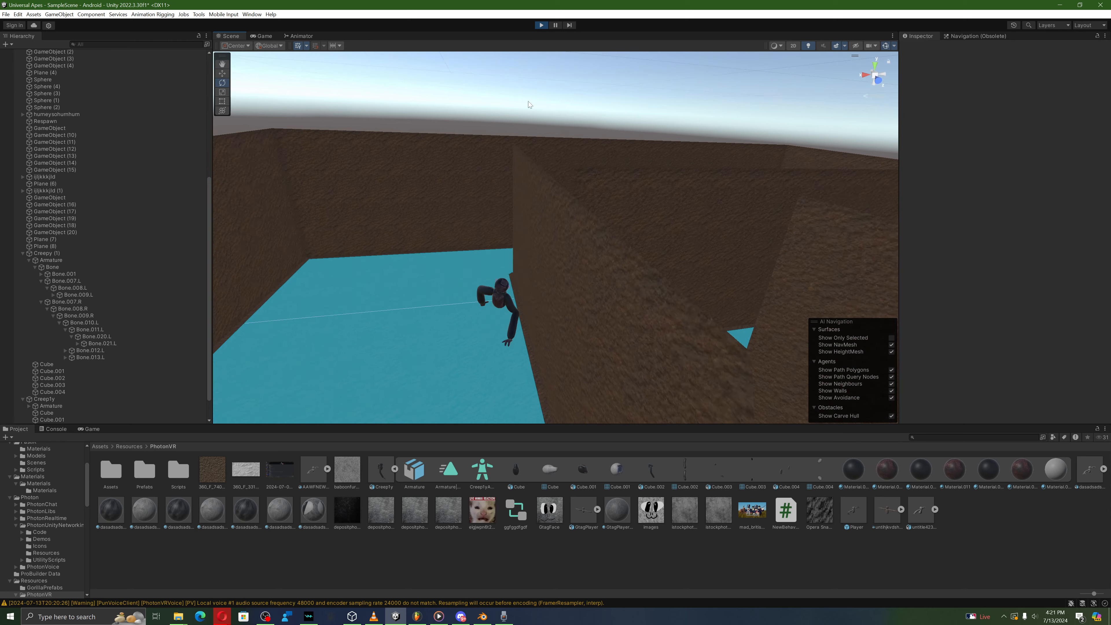
Step: Locate GorillaPlayer by the hut during the run and select it with the Move tool active
right_click_drag(529, 104, 902, 219)
scroll(596, 107, "up", 3)
right_click_drag(596, 140, 483, 107)
scroll(71, 146, "up", 10)
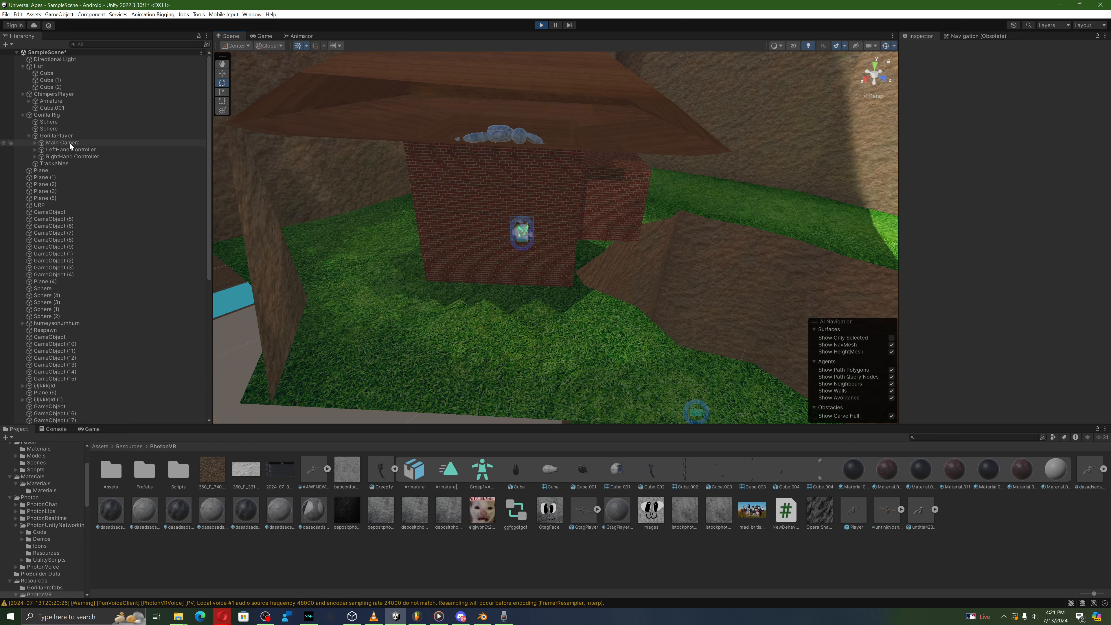
left_click(50, 129)
left_click(57, 136)
right_click_drag(455, 243, 215, 80)
key("w")
right_click_drag(488, 274, 434, 292)
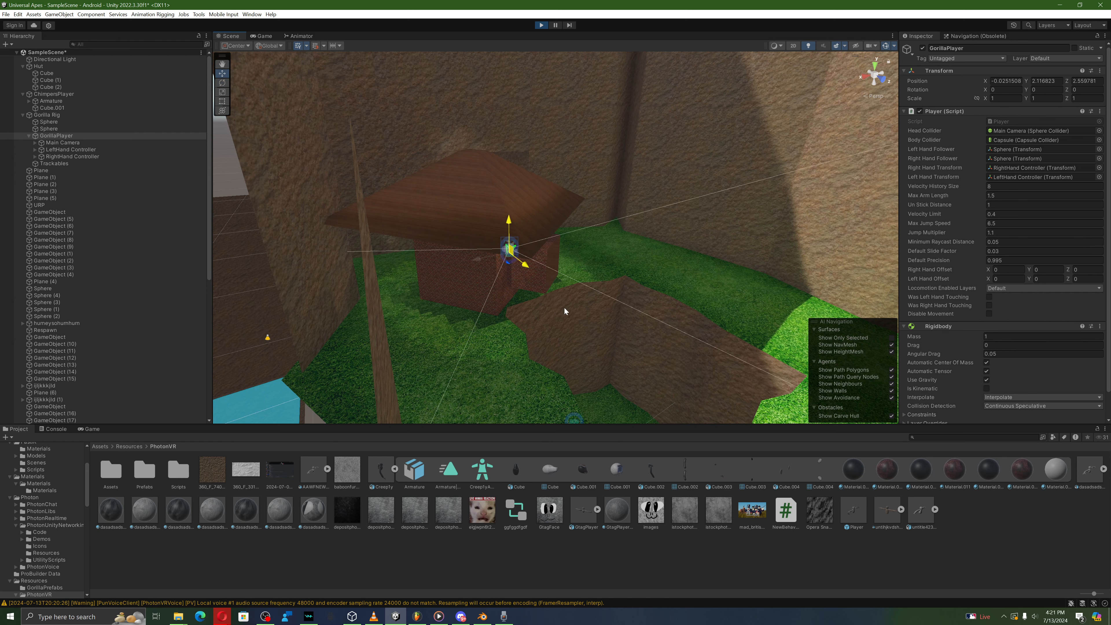
key("w")
right_click_drag(565, 309, 509, 263)
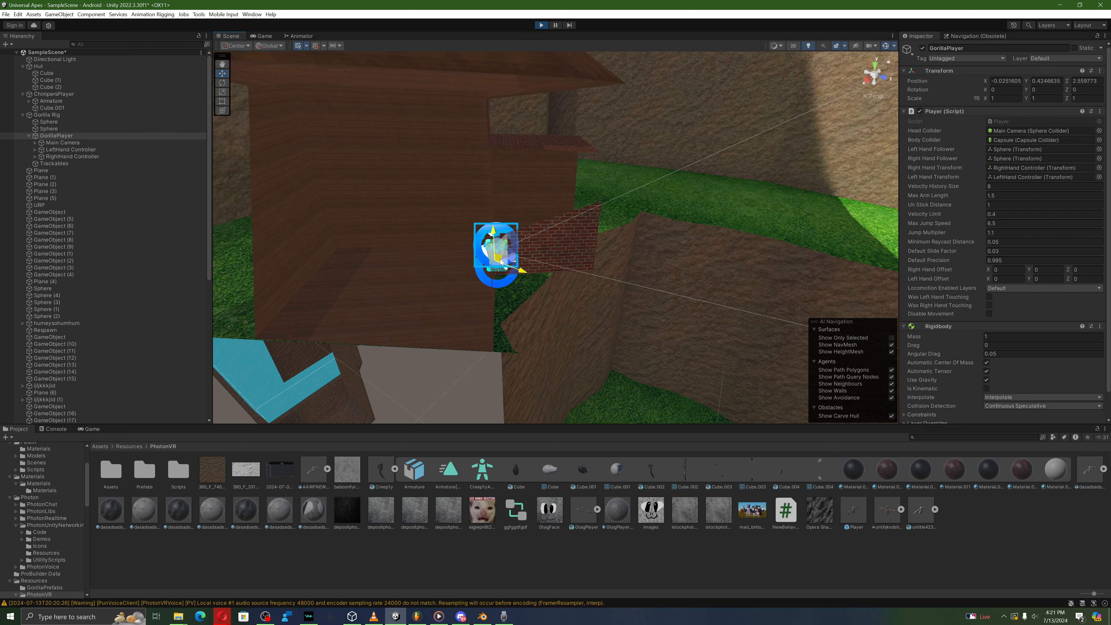
Step: Move GorillaPlayer from the hut across the grass to about X -12.8
right_click_drag(603, 241, 452, 220)
left_click(452, 217)
left_click(451, 217)
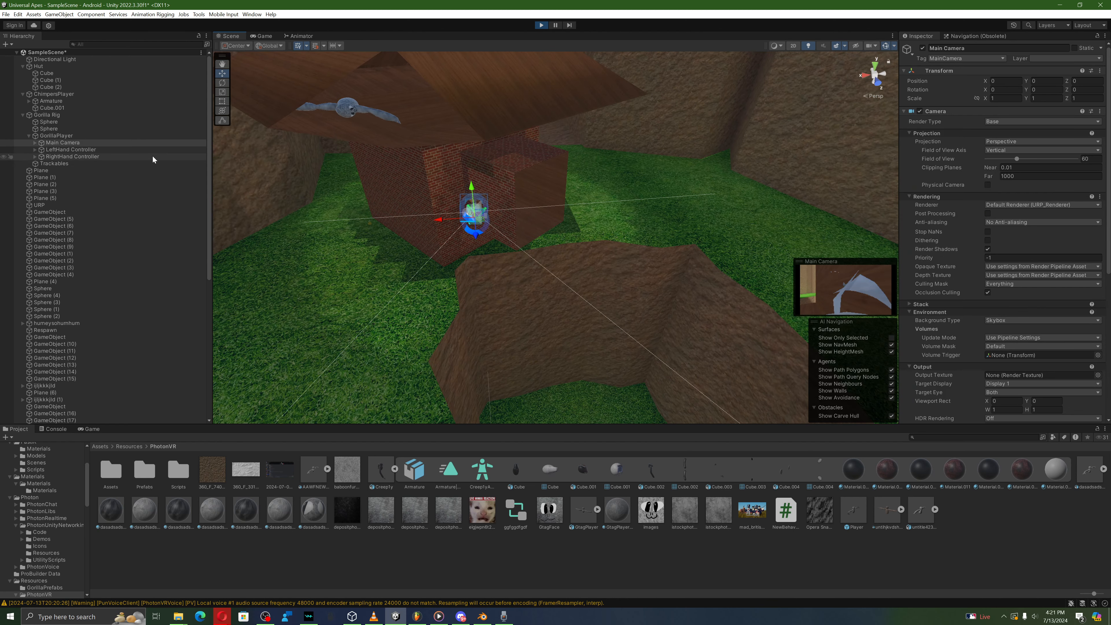
left_click_drag(440, 222, 528, 233)
key("s")
right_click_drag(519, 220, 481, 215)
left_click_drag(465, 212, 514, 237)
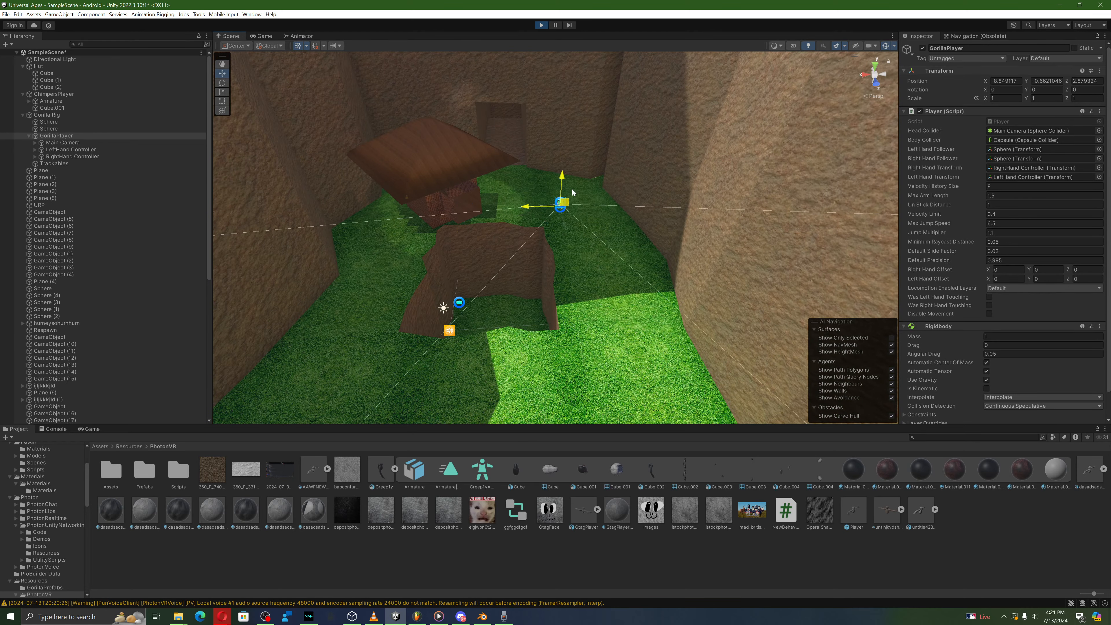
left_click_drag(602, 188, 604, 221)
Step: Lift GorillaPlayer back over the hut toward the maze side, to about X 8.98 and Y 24.1
scroll(657, 218, "up", 2)
key("w")
right_click_drag(635, 230, 682, 257)
key("s")
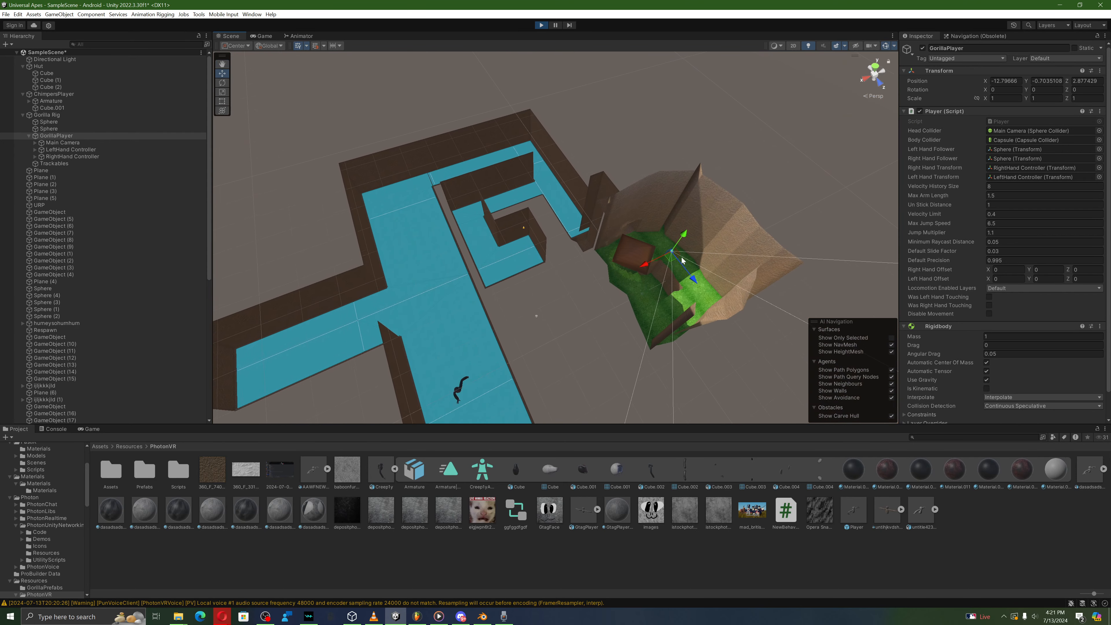
mouse_move(664, 258)
left_mouse_down()
mouse_move(636, 247)
mouse_move(655, 247)
left_mouse_up()
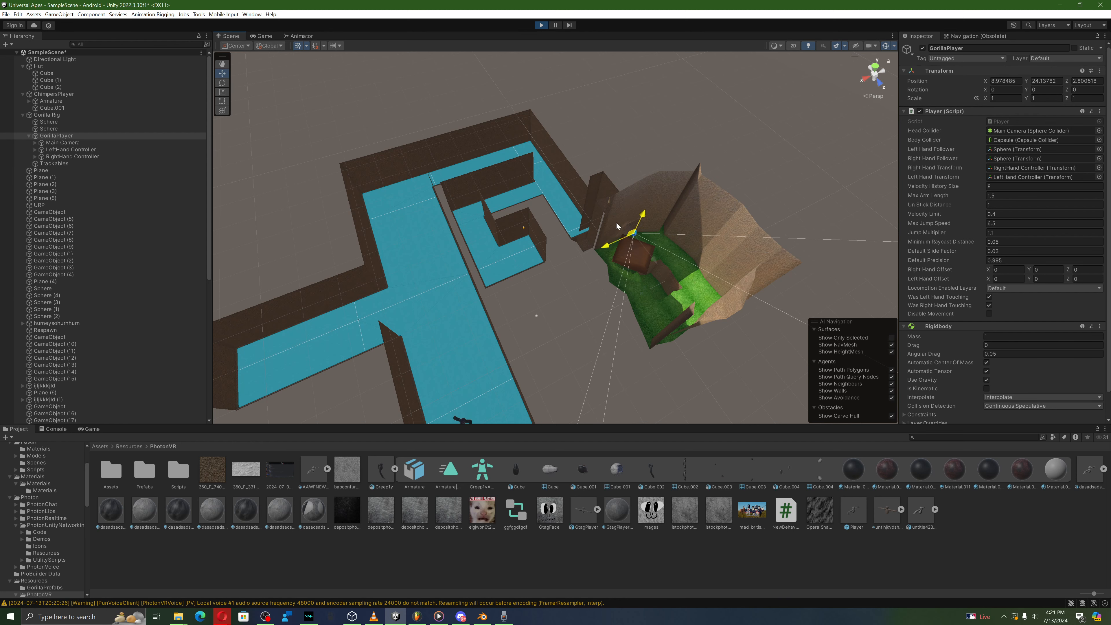
Step: Move GorillaPlayer off the grass to the maze's outer wall near Creep1y to test the chase, and deselect it
right_click_drag(312, 422, 649, 347)
scroll(444, 399, "up", 2)
key("w")
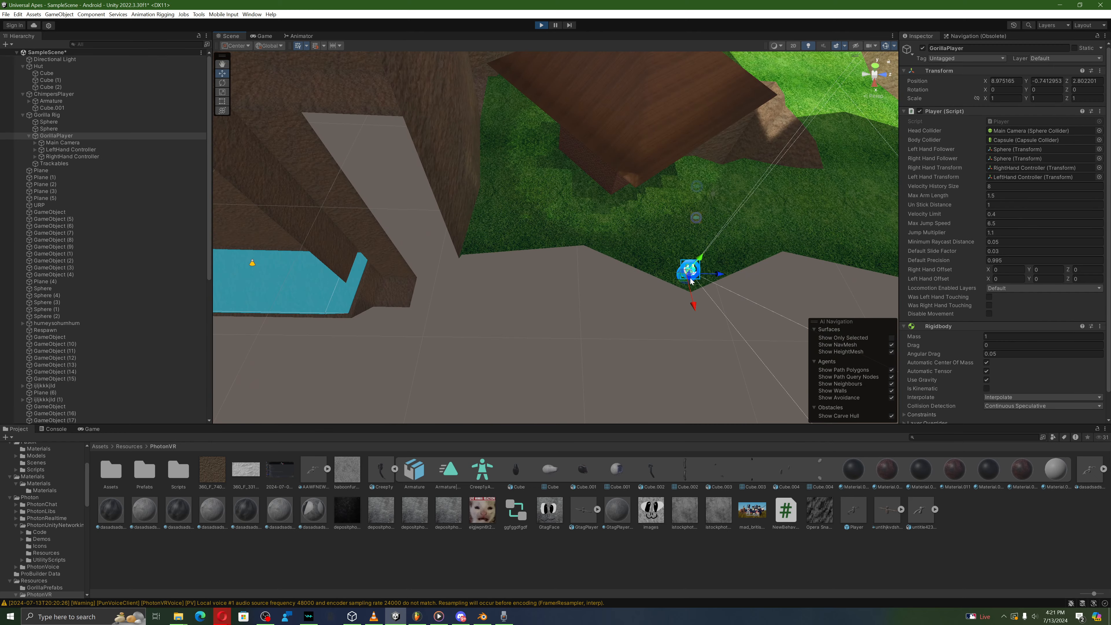
left_click_drag(535, 202, 334, 84)
right_click_drag(333, 83, 469, 114)
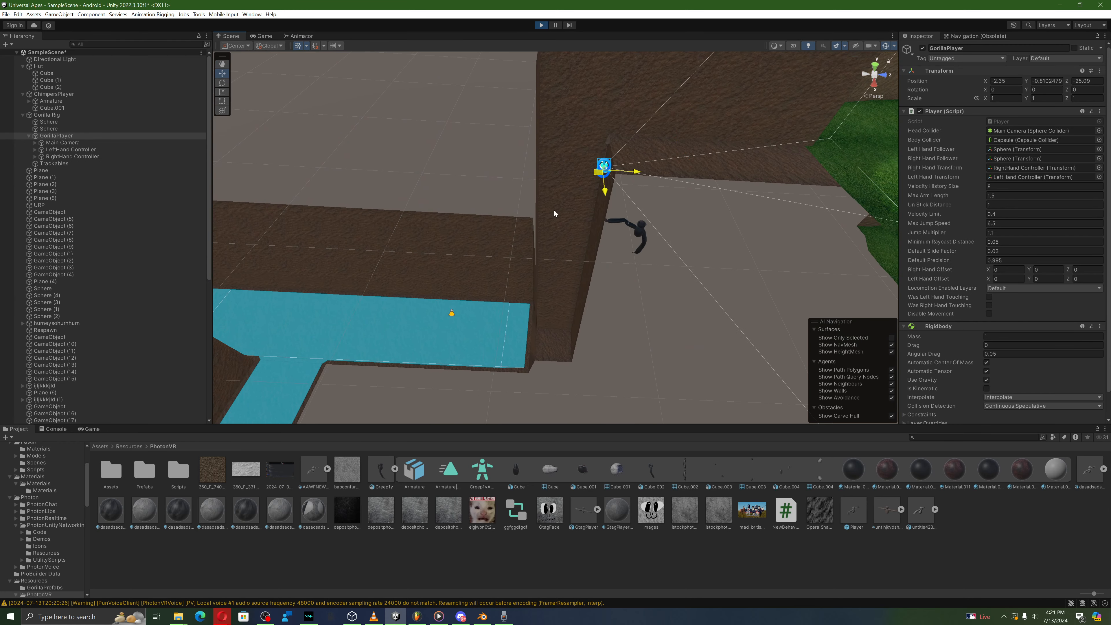
left_click_drag(578, 205, 582, 202)
left_click(565, 292)
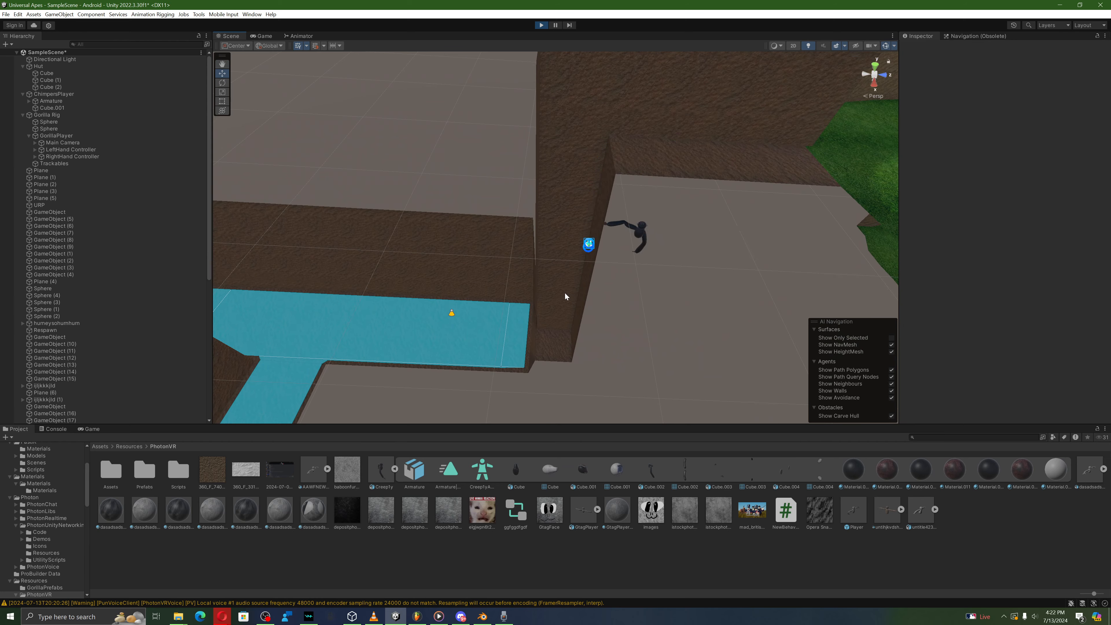
Step: Select GorillaPlayer and move it into the blue-floored maze corridor beside the monsters, to about X 80.5 and Z 77.7
scroll(582, 339, "up", 3)
right_click_drag(565, 293, 475, 305)
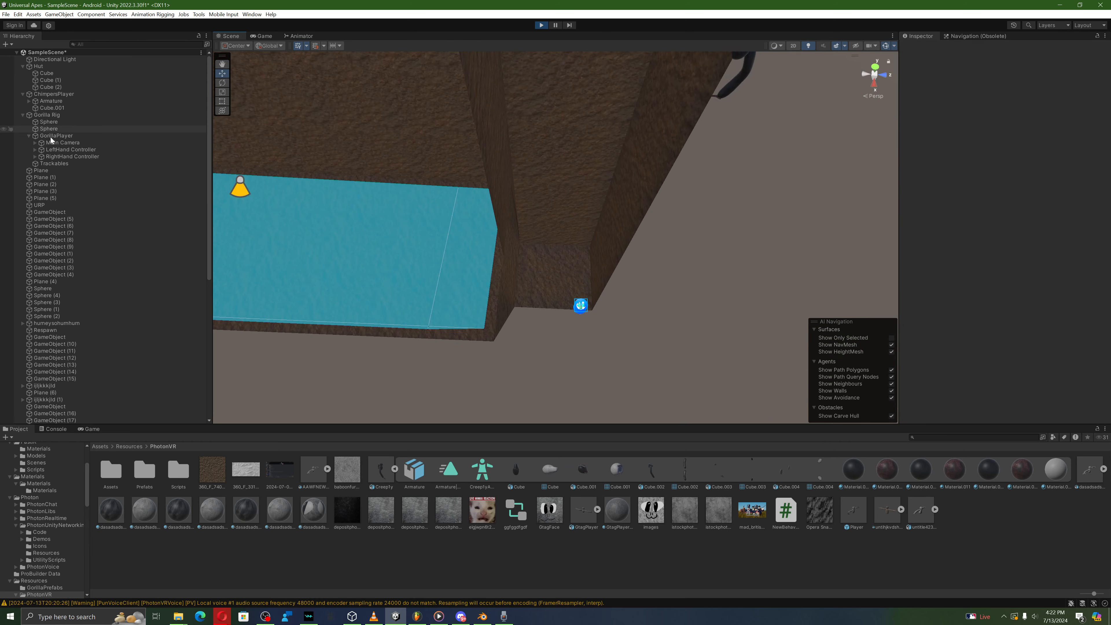
left_click(66, 148)
left_click(62, 136)
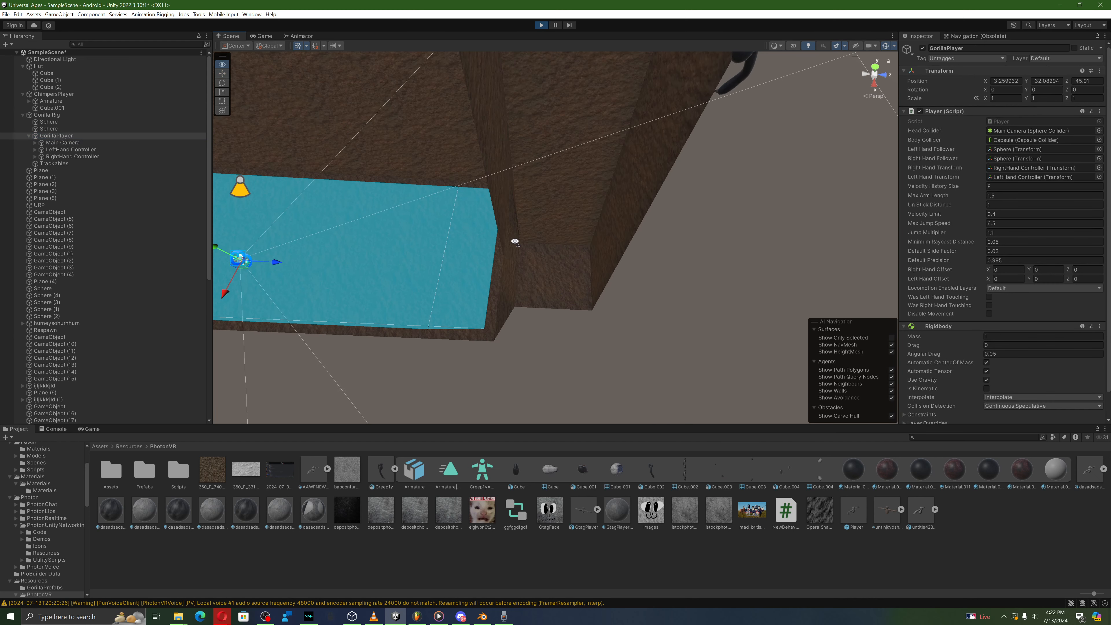
key("s")
scroll(506, 243, "up", 3)
right_click_drag(515, 241, 709, 245)
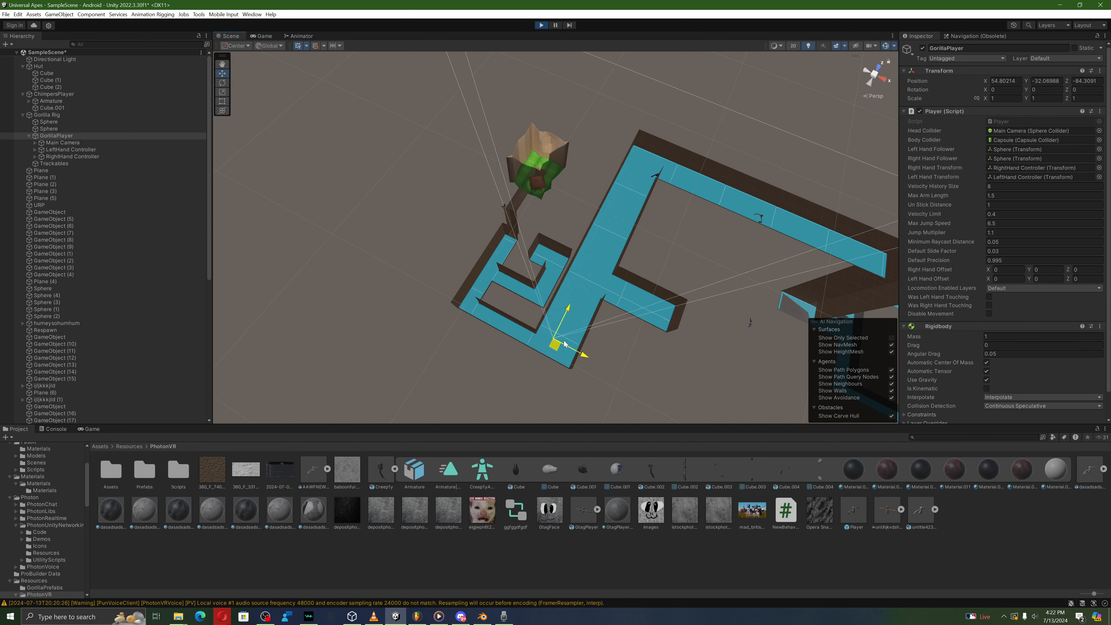
left_click_drag(565, 344, 610, 241)
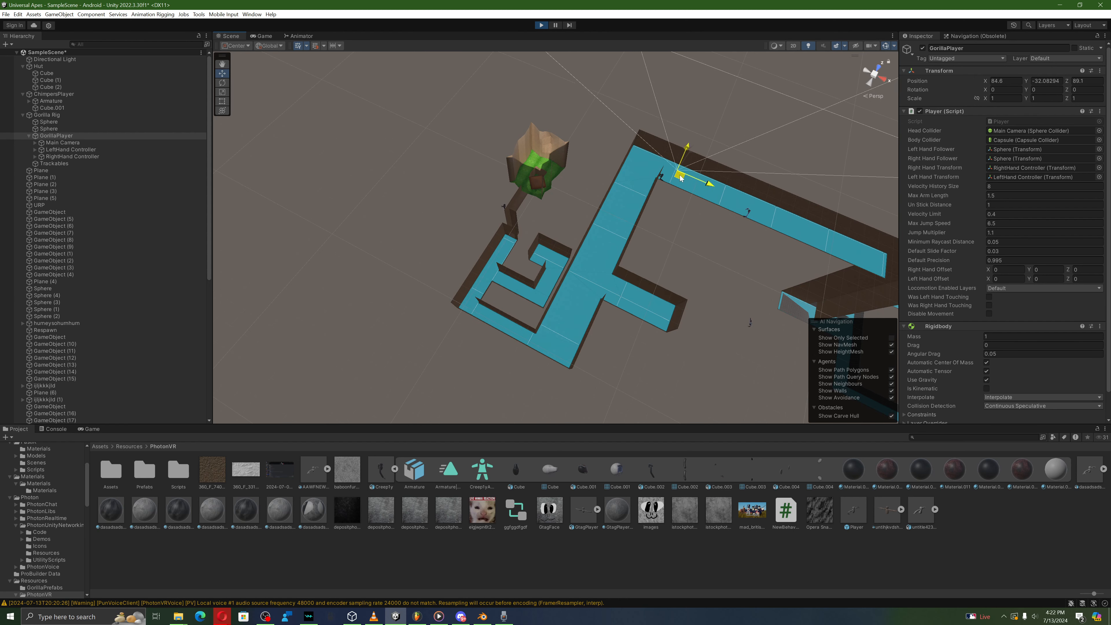
left_click_drag(669, 184, 664, 186)
right_click_drag(664, 186, 681, 134)
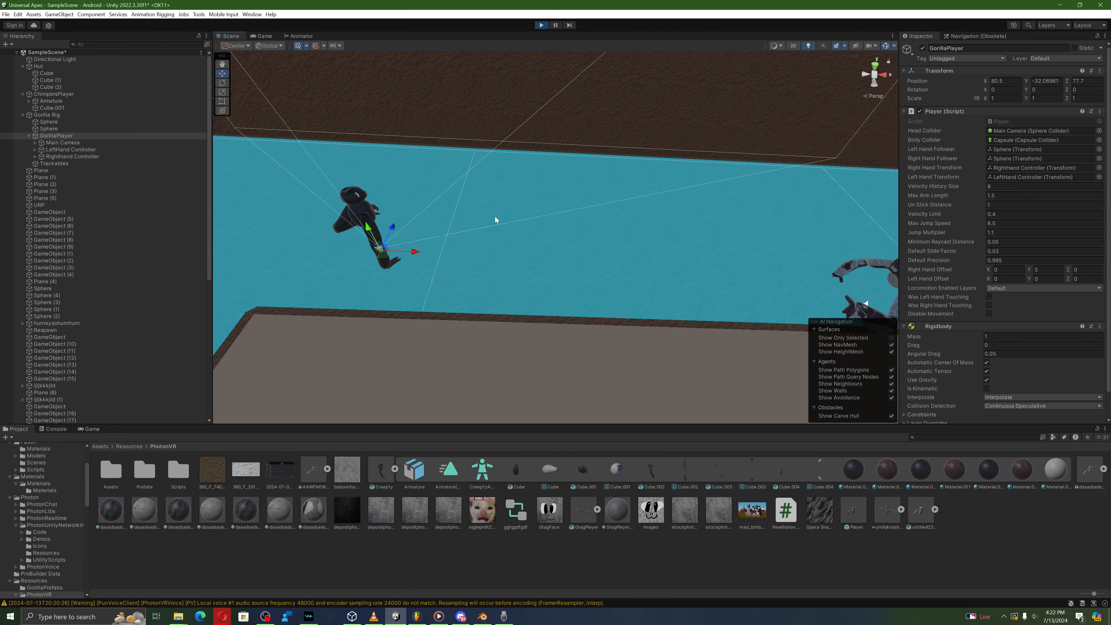
Step: Move GorillaPlayer farther along the blue corridor to keep testing the monsters' chase
right_click_drag(495, 217, 497, 215)
key("a")
left_click_drag(453, 260, 695, 241)
scroll(724, 249, "up", 5)
right_click_drag(695, 241, 503, 180)
Step: Stop the run, select Creepy (1) below the map and scale it uniformly to about 0.44
key("w")
key("a")
key("w")
scroll(416, 226, "up", 3)
key("w")
left_click(498, 311)
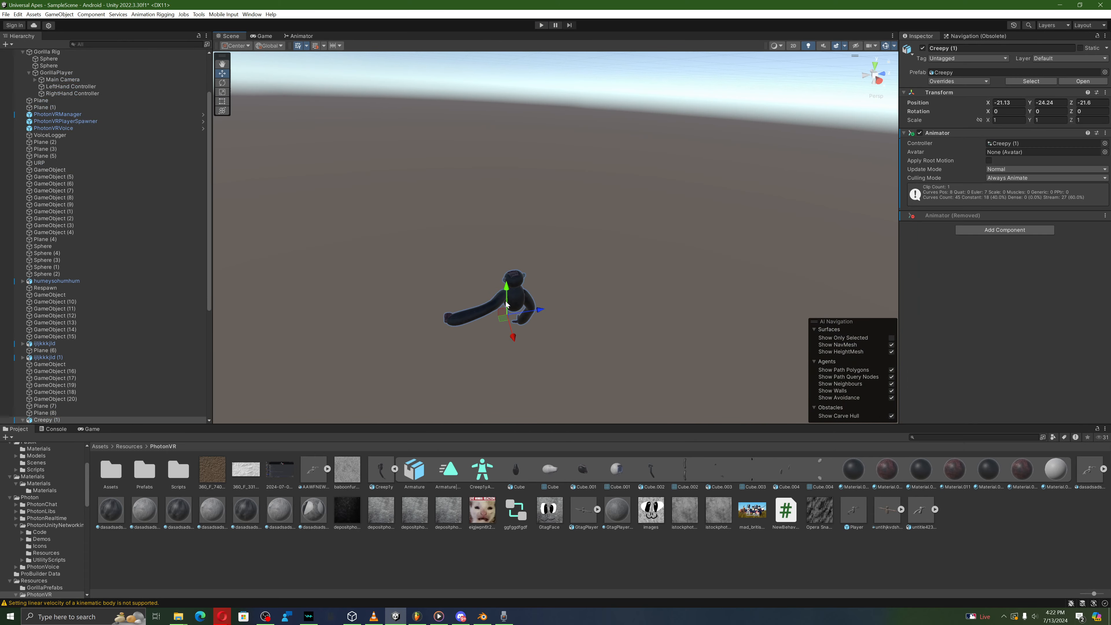
right_click_drag(506, 294, 438, 362)
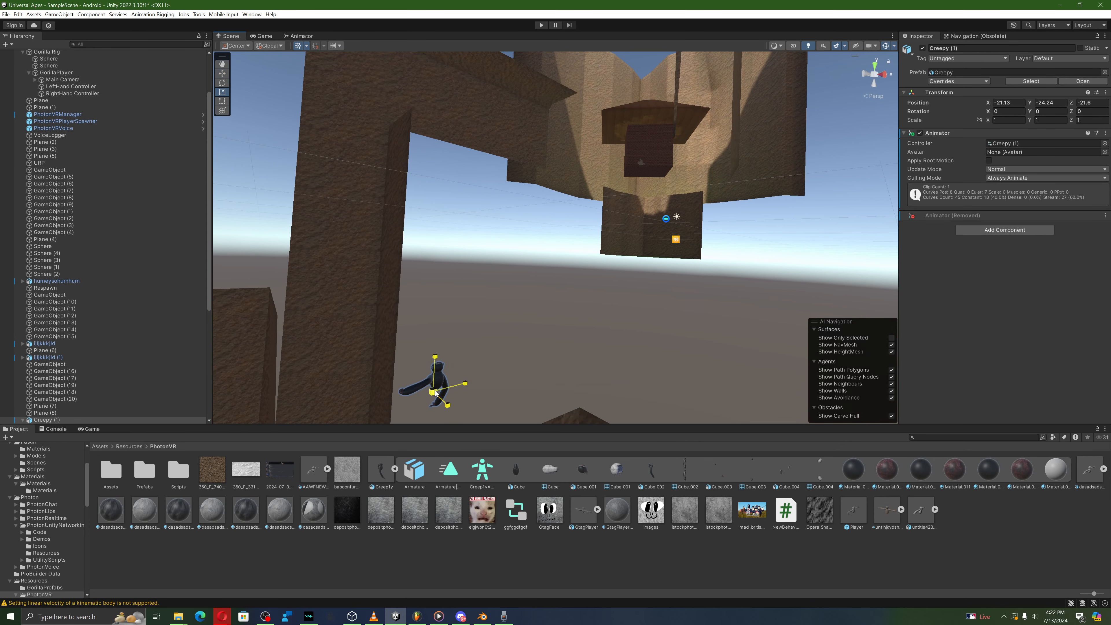
left_click_drag(435, 393, 419, 401)
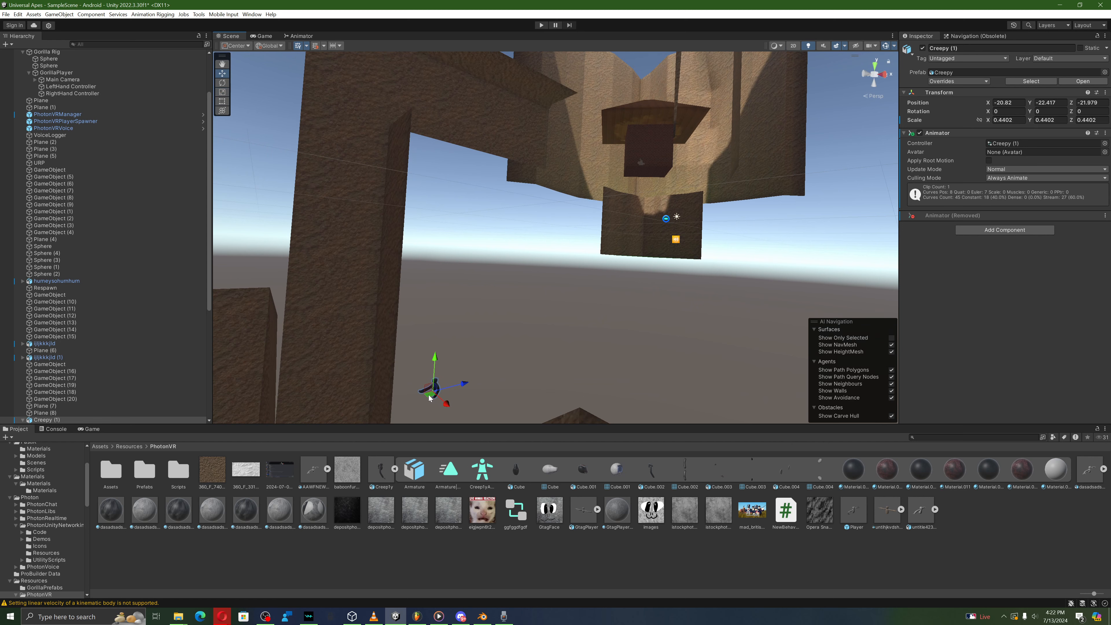
Step: Try moving Creepy (1) horizontally toward the hut and undo that move
key("w")
right_click_drag(633, 166, 642, 149)
scroll(642, 149, "up", 2)
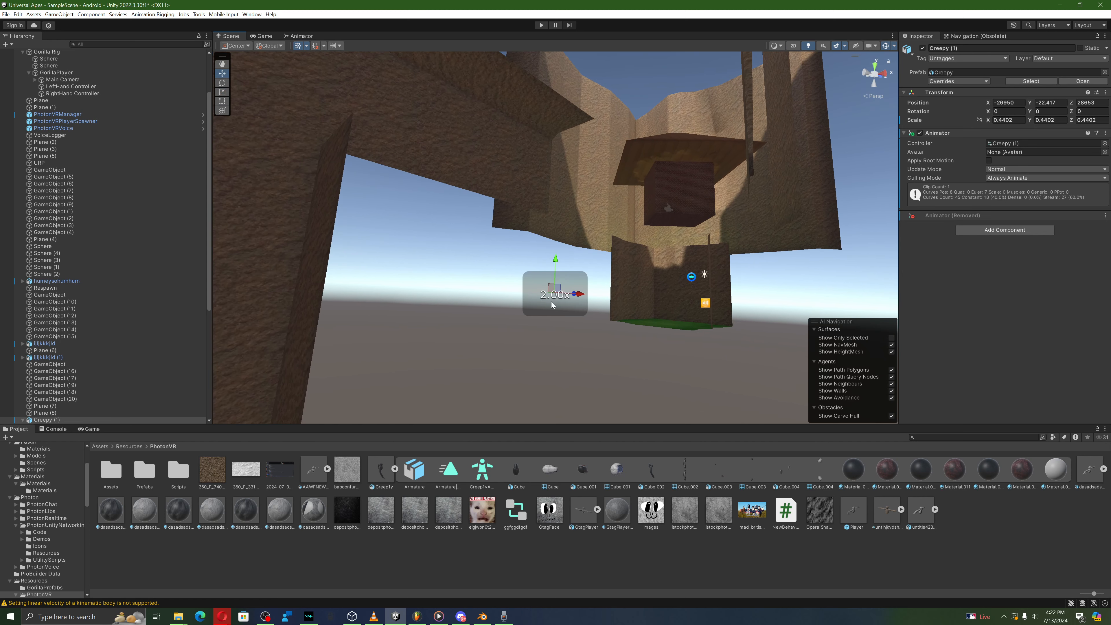
left_click(15, 15)
left_click(29, 24)
Step: Move Creepy (1) up to the dirt mound by the hut, to about X -3.57, Y 4.95 and Z -3.01
right_click_drag(550, 280, 536, 348)
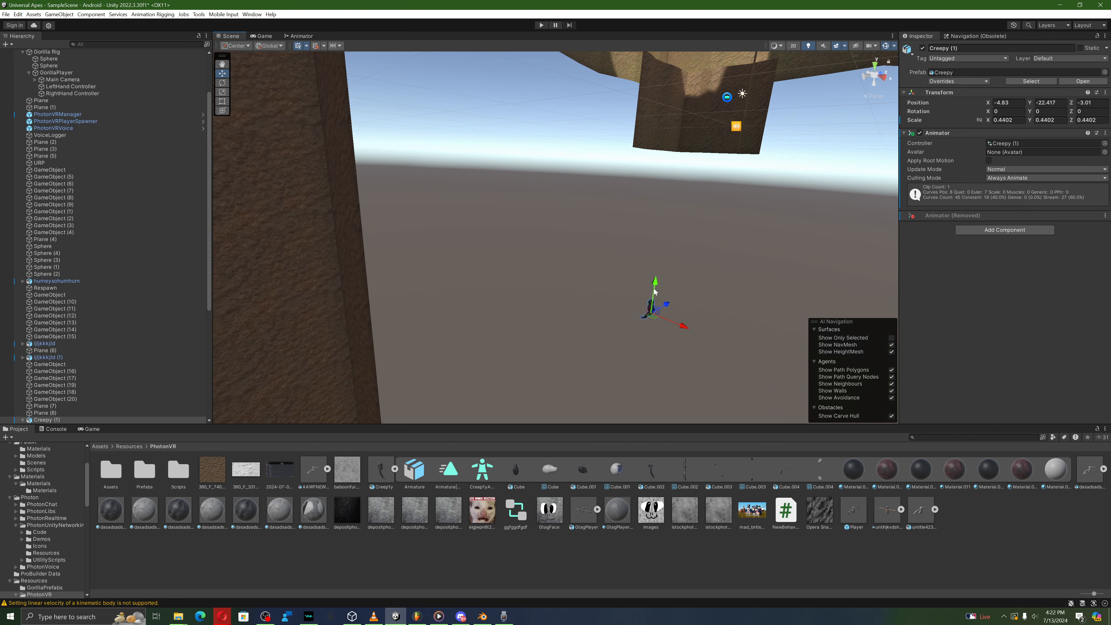
key("w")
right_click_drag(648, 211, 561, 153)
scroll(644, 121, "up", 2)
key("s")
scroll(707, 122, "up", 2)
right_click_drag(731, 136, 590, 240)
key("w")
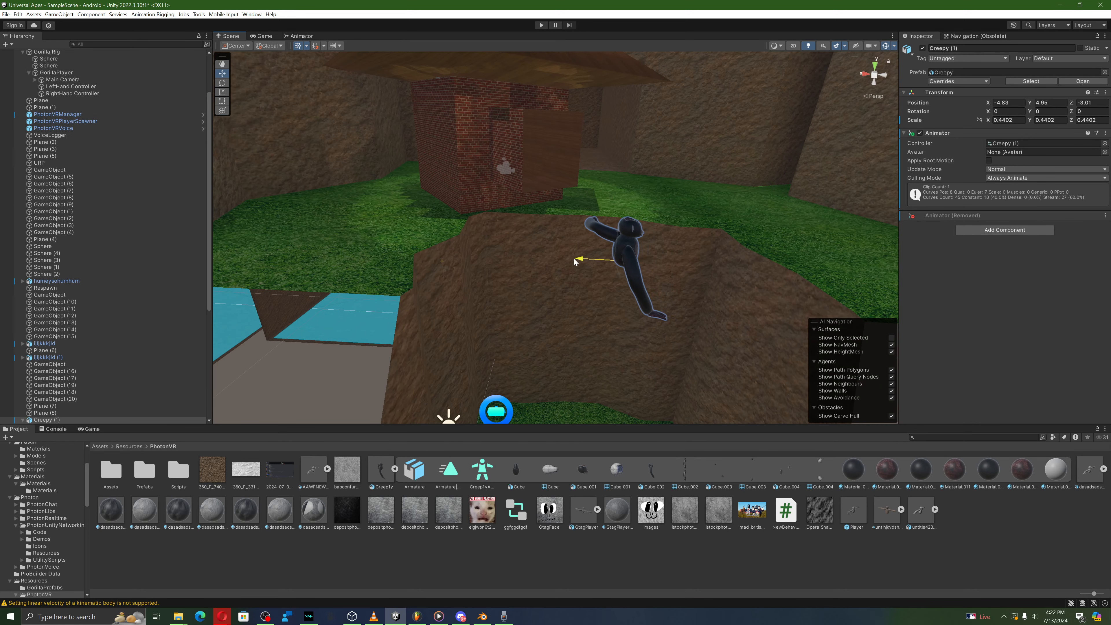
left_click_drag(575, 261, 483, 268)
key("ctrl+z")
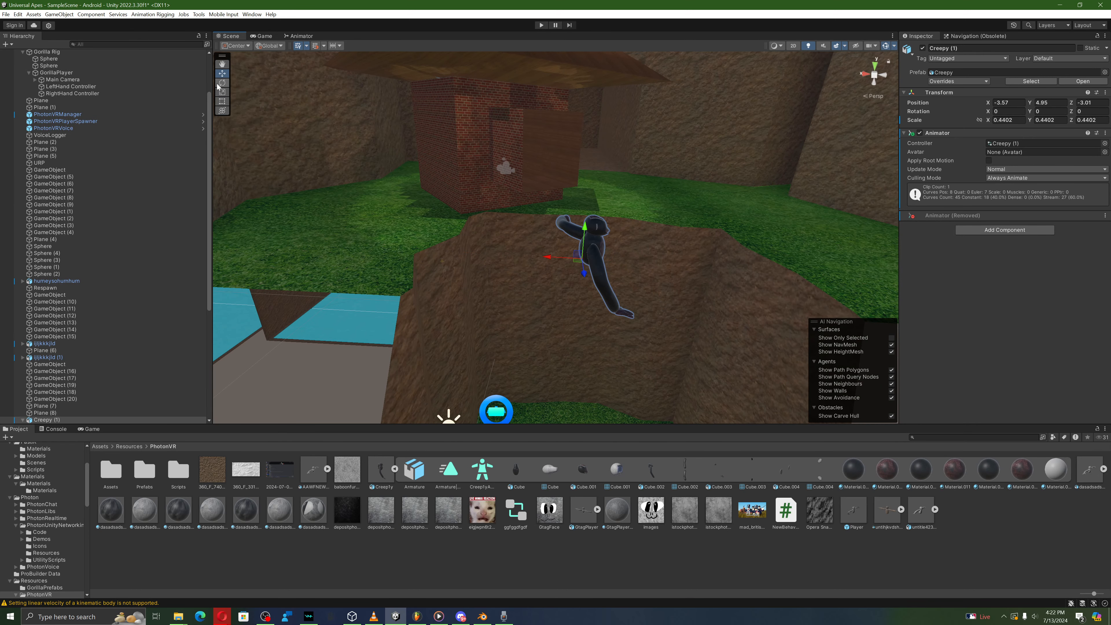
Step: Rotate Creepy (1) about its vertical axis to a Y rotation of about -114.8
left_click_drag(587, 278, 730, 230)
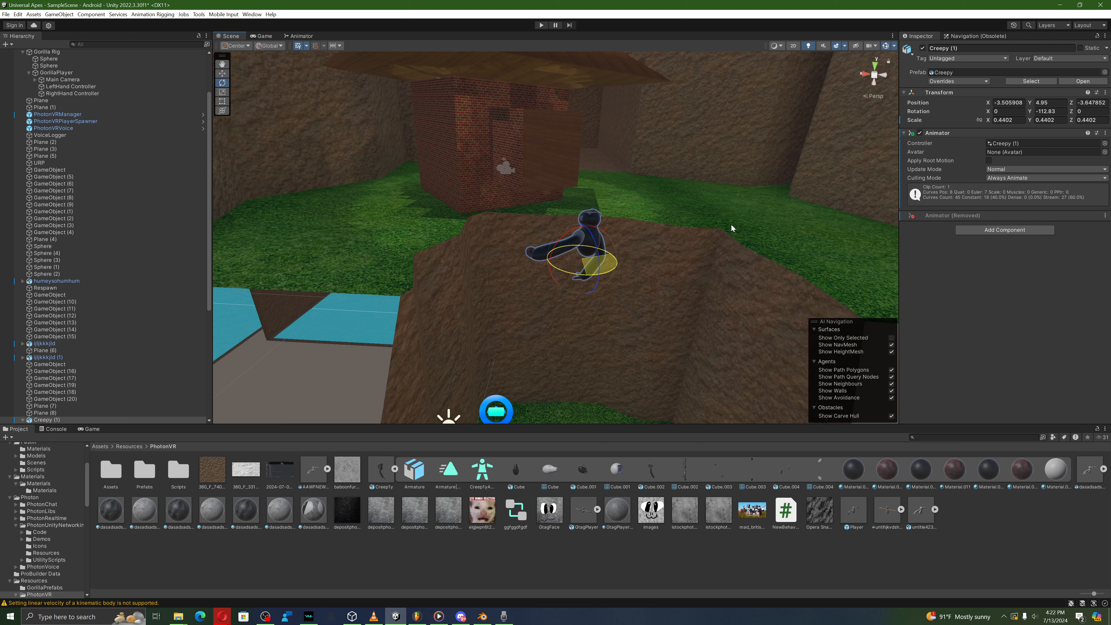
left_click(220, 75)
right_click_drag(587, 245, 743, 269)
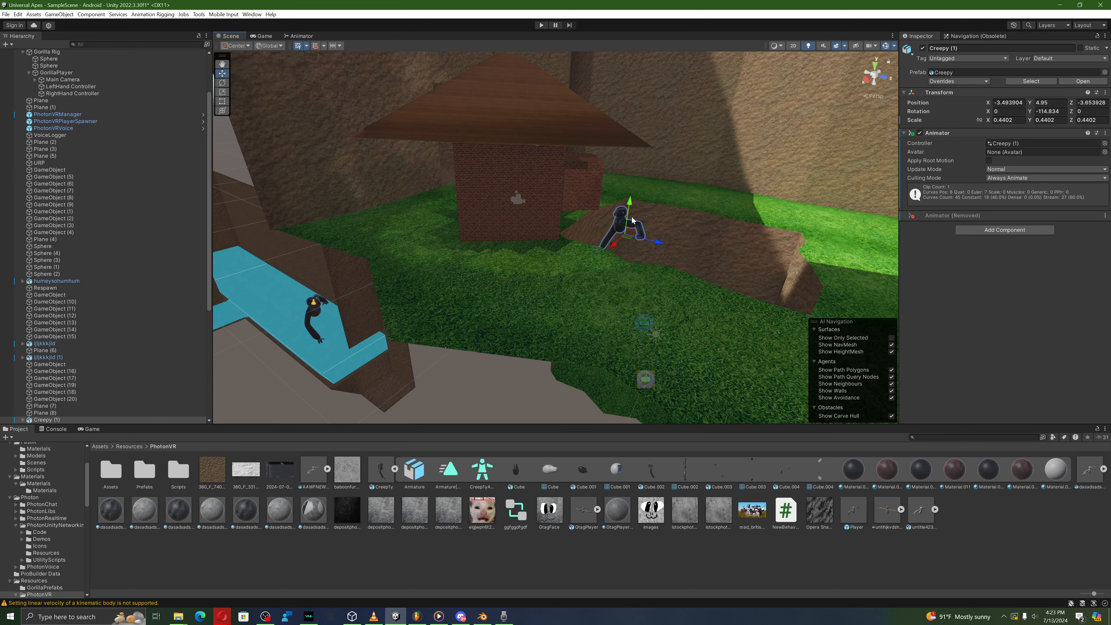
Step: With the game view shown, move Creepy (1) inside the hut before the camera, to about X -0.71, Y 5.79 and Z -7.53
left_click_drag(627, 212, 600, 193)
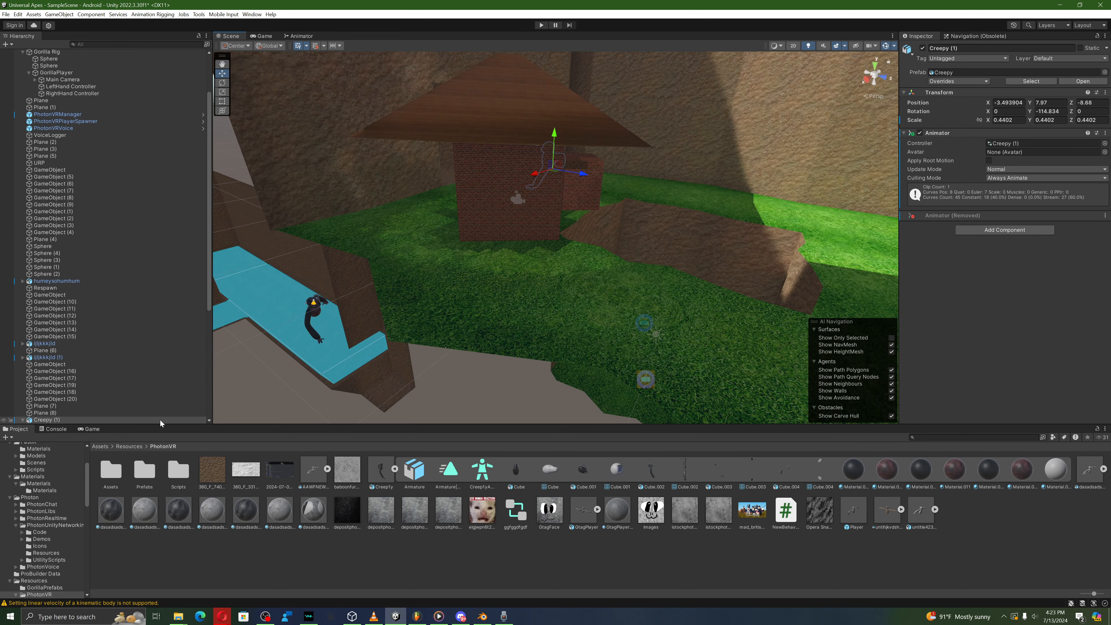
left_click(89, 429)
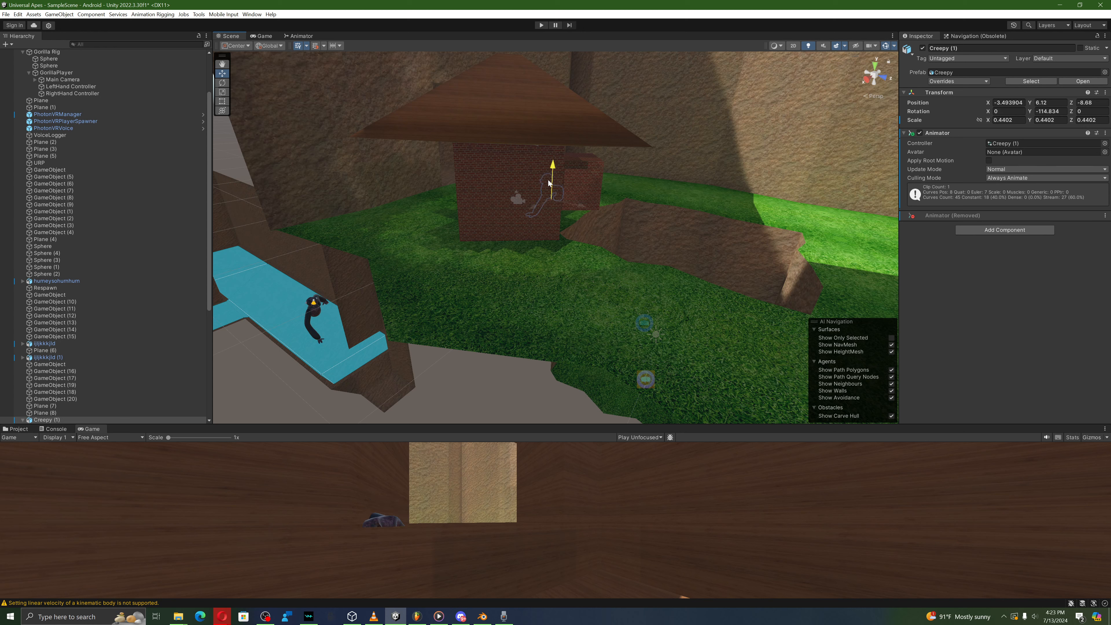
left_click_drag(542, 201, 528, 228)
right_click_drag(527, 228, 494, 89)
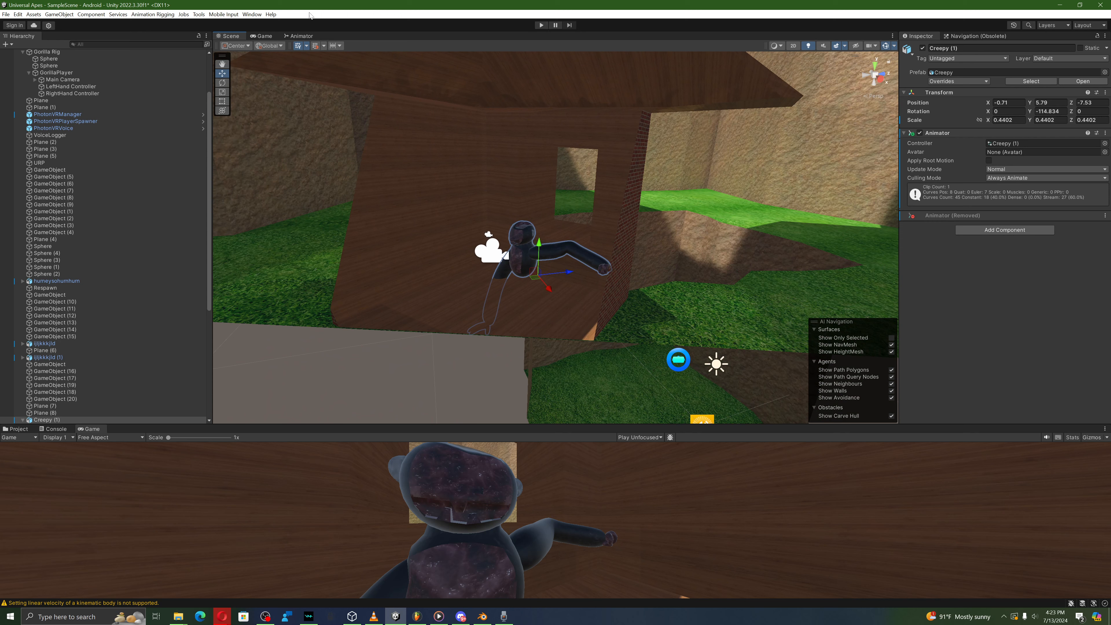
Step: Preview Creepy (1)'s animation clip against the game view in the Animation window, and close the window
left_click(252, 15)
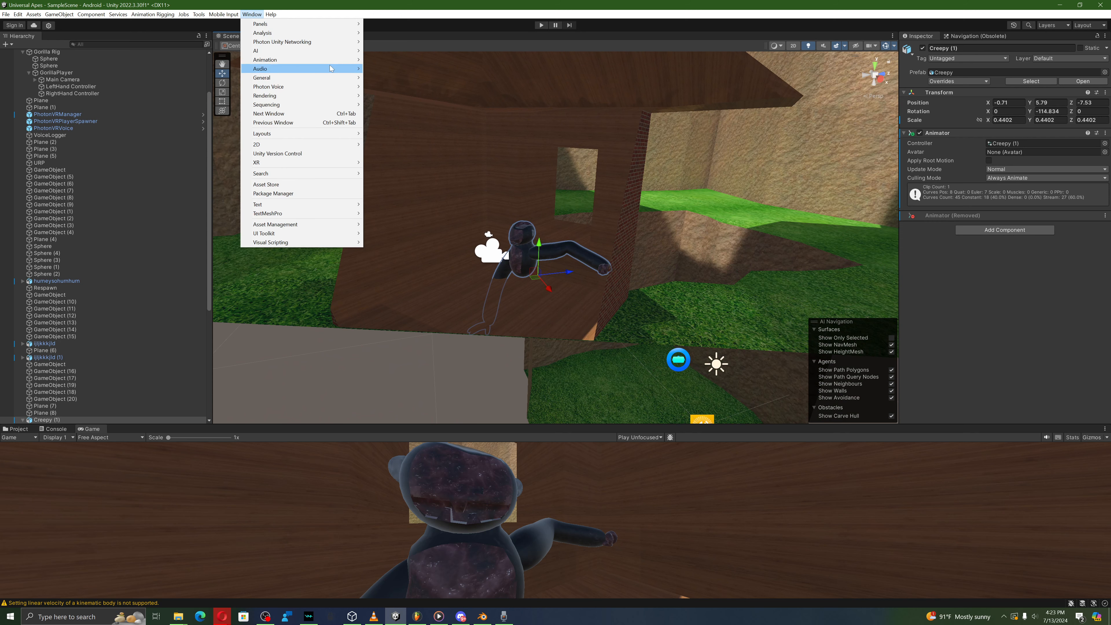
left_click(391, 61)
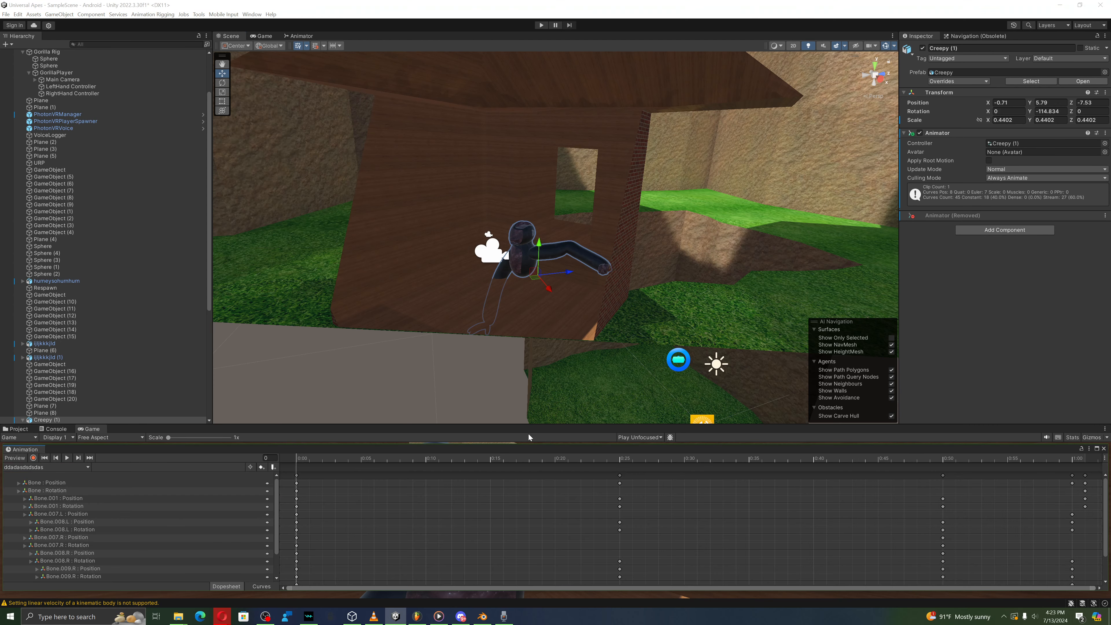
left_click_drag(517, 454, 513, 191)
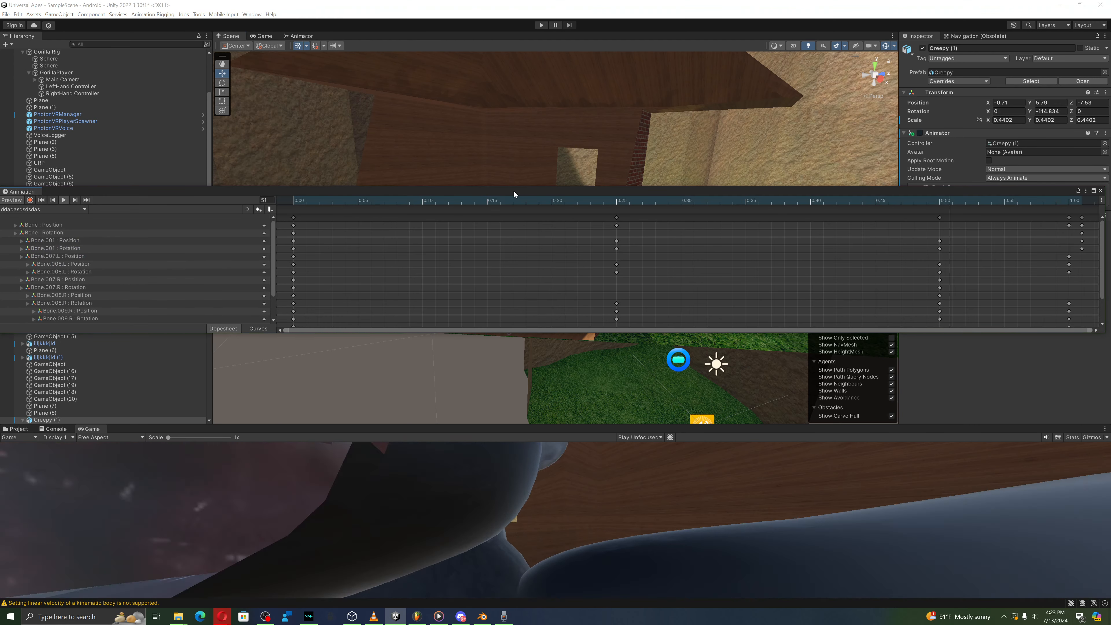
left_click(517, 200)
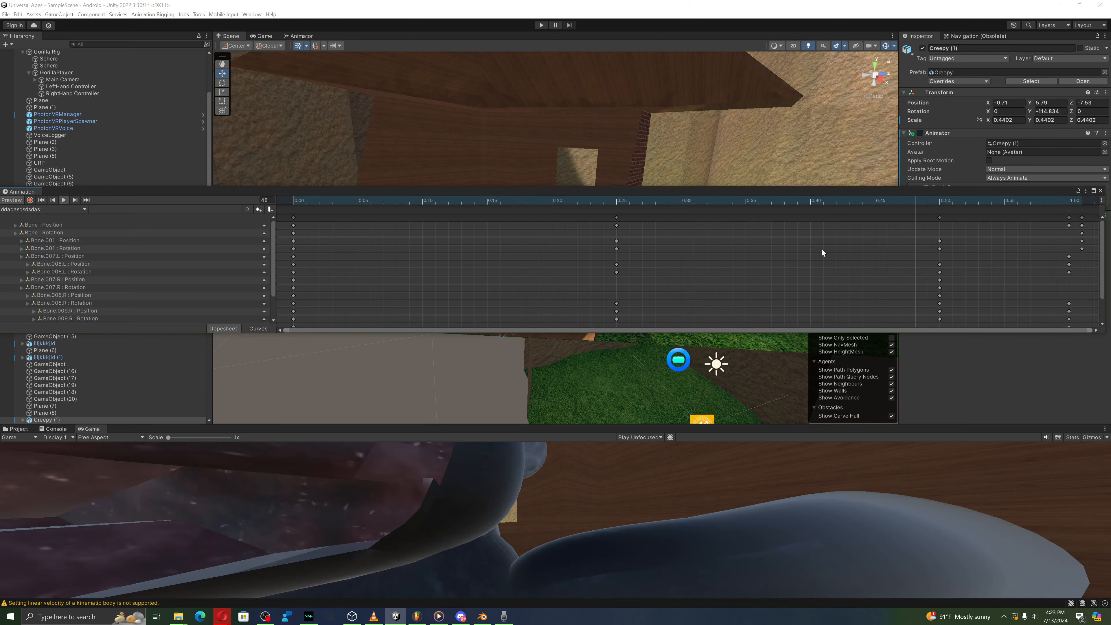
left_click(1101, 191)
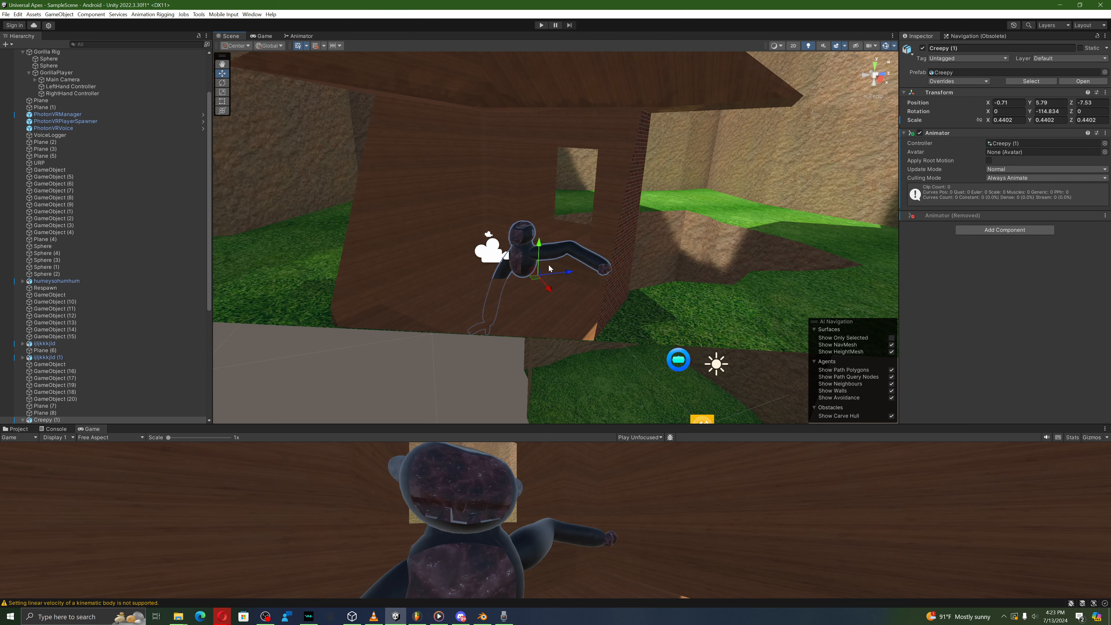
Step: Move Creepy (1) back from the camera to about Z -6.82 and turn it to a Y rotation of about -101.5
left_click_drag(565, 273, 589, 276)
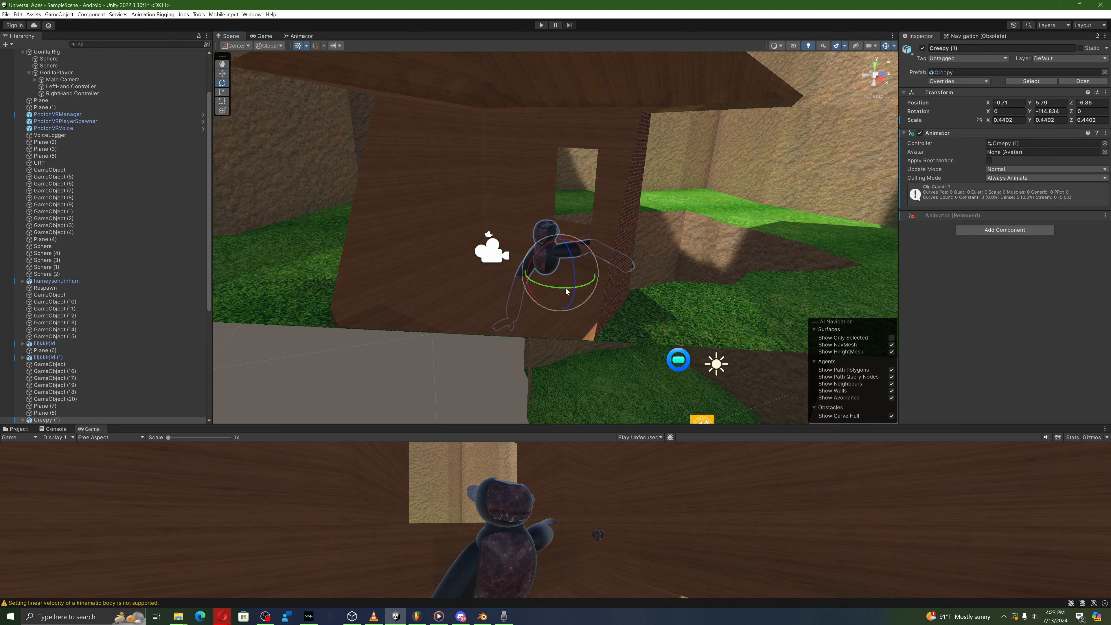
left_click_drag(567, 292, 550, 290)
Step: Reopen Creepy (1)'s clip in the Animation window, enable keyframe recording and set the playhead to frame 50
left_click(257, 12)
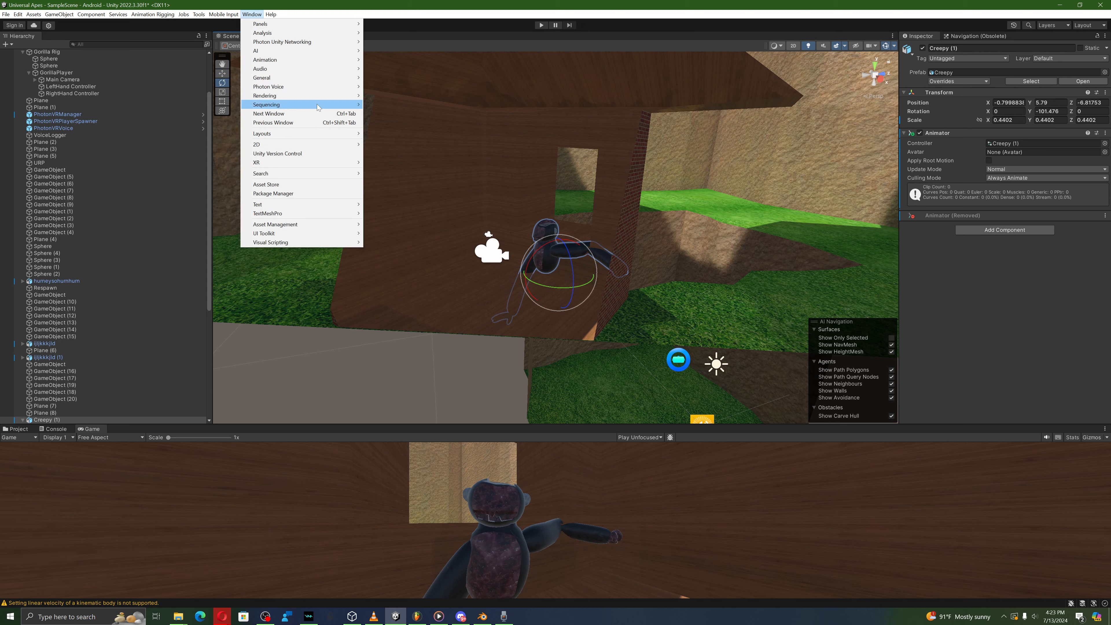
mouse_move(342, 60)
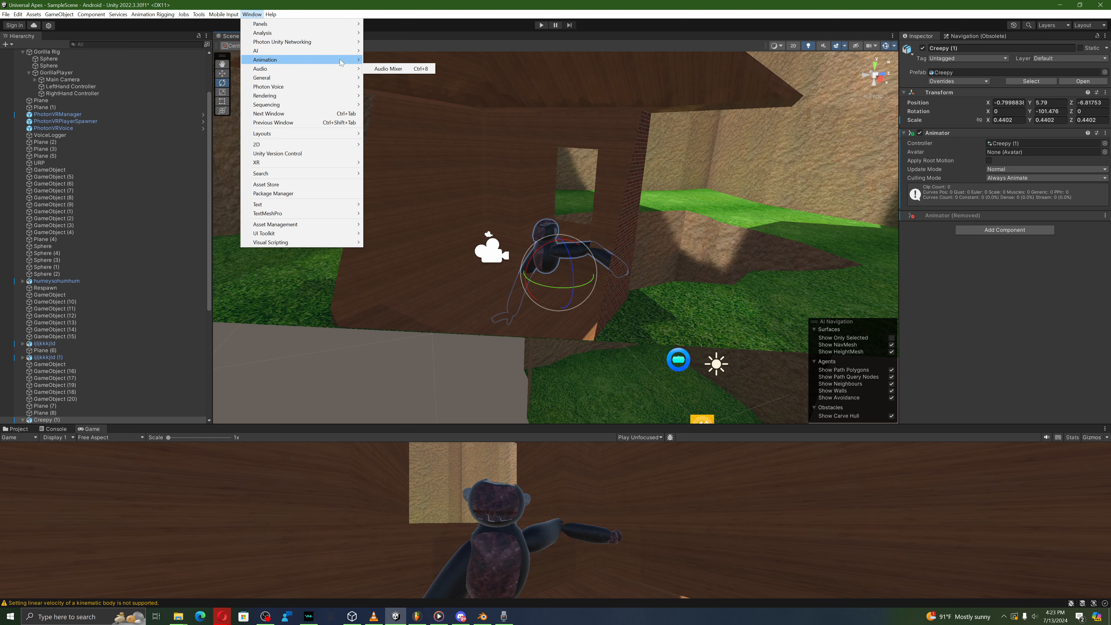
left_click(378, 64)
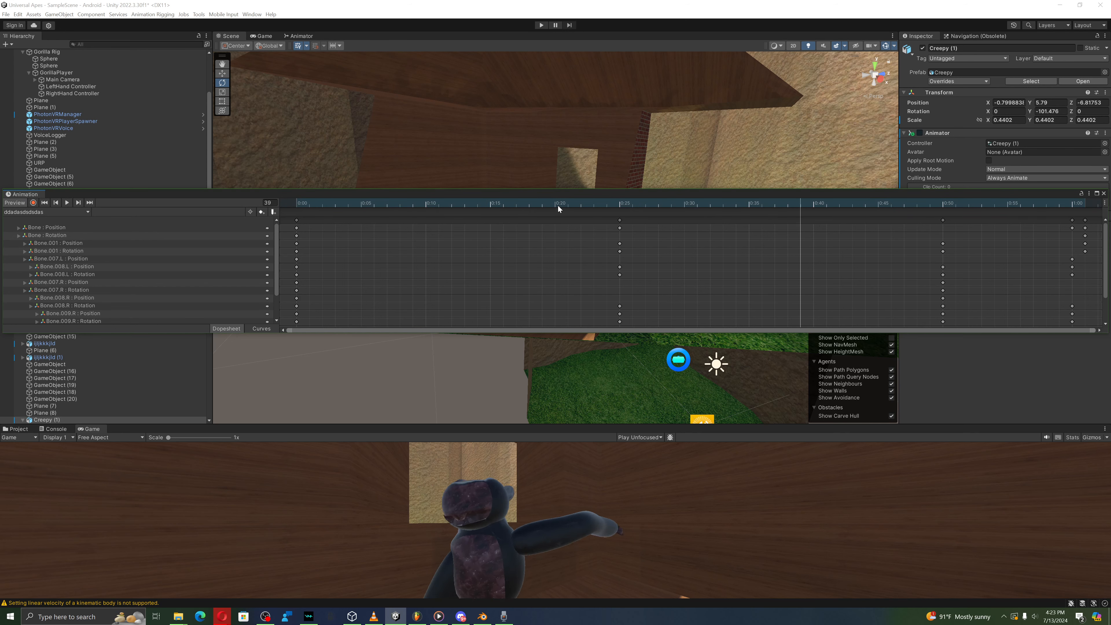
left_click(307, 204)
left_click(33, 202)
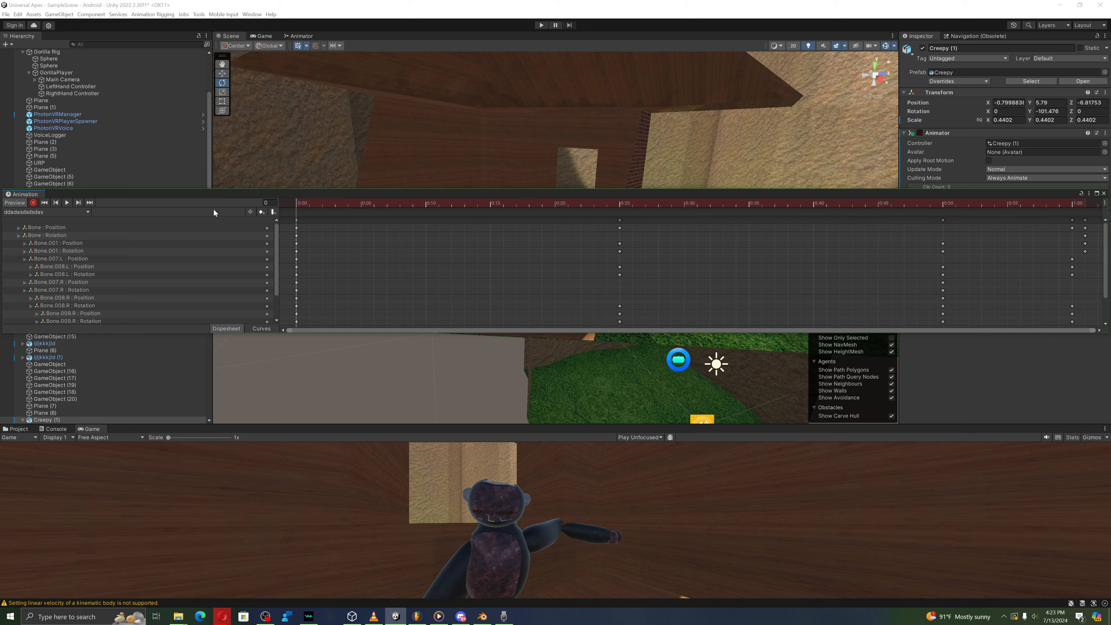
left_click(956, 204)
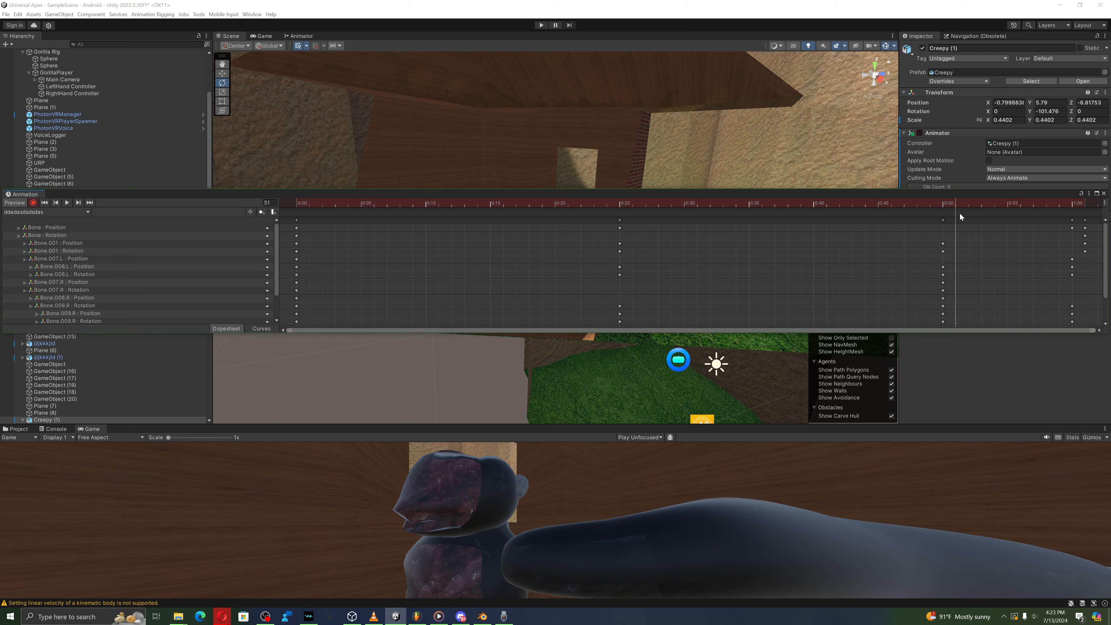
mouse_move(951, 204)
left_mouse_down()
mouse_move(1079, 225)
mouse_move(942, 223)
left_mouse_up()
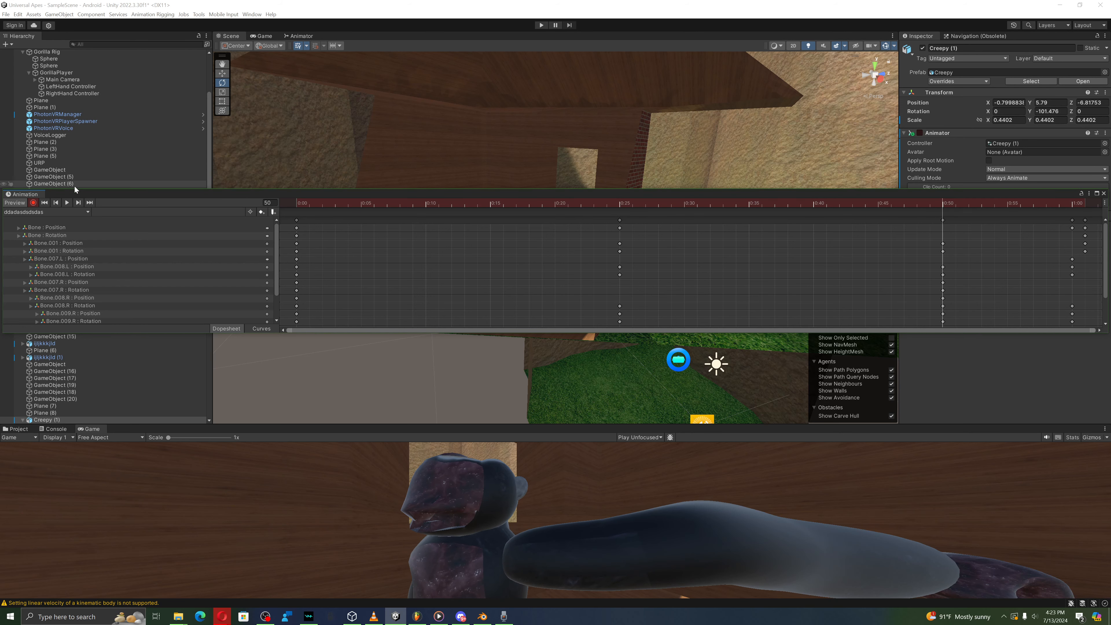
Step: At frame 50, rotate Creepy (1)'s Bone.009.R to about X -15.2, Y 25.8 and Z -8.0
scroll(182, 289, "down", 3)
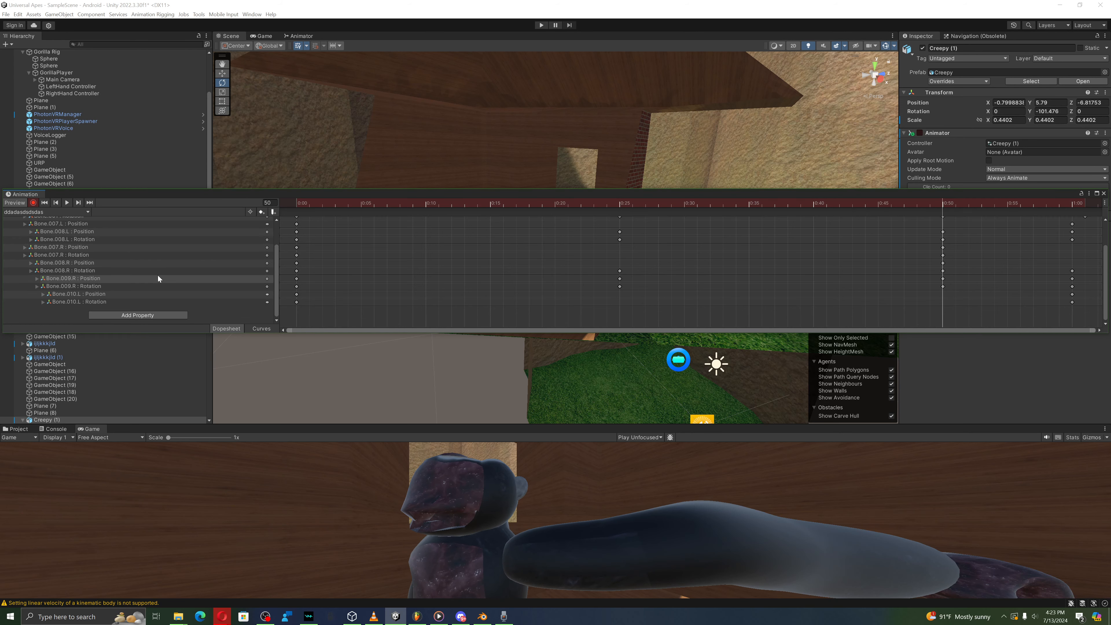
scroll(79, 381, "down", 10)
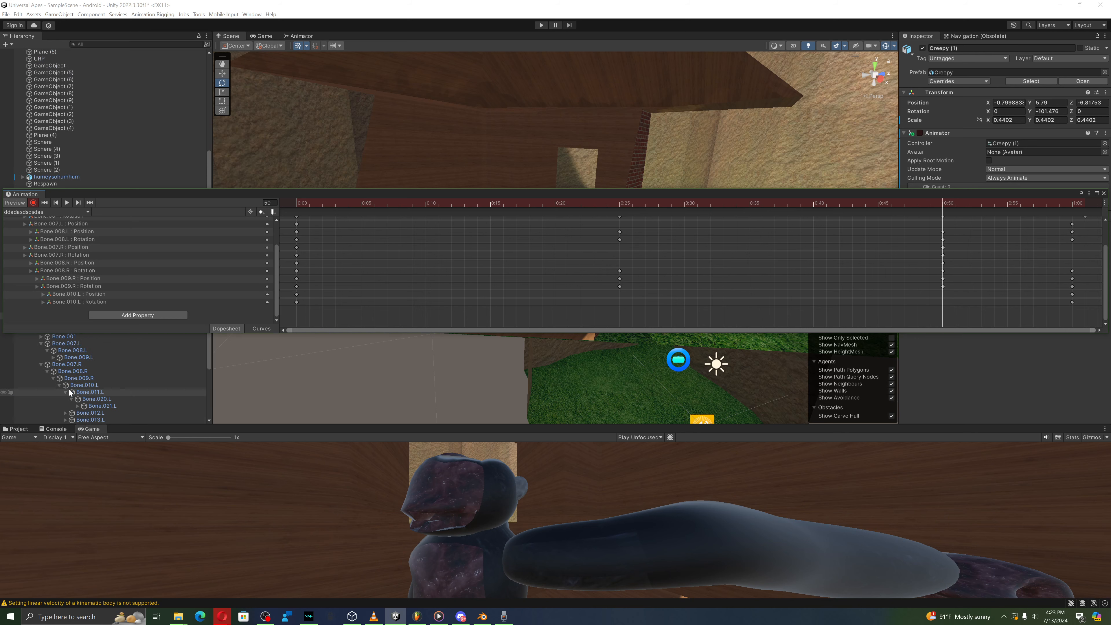
left_click(102, 405)
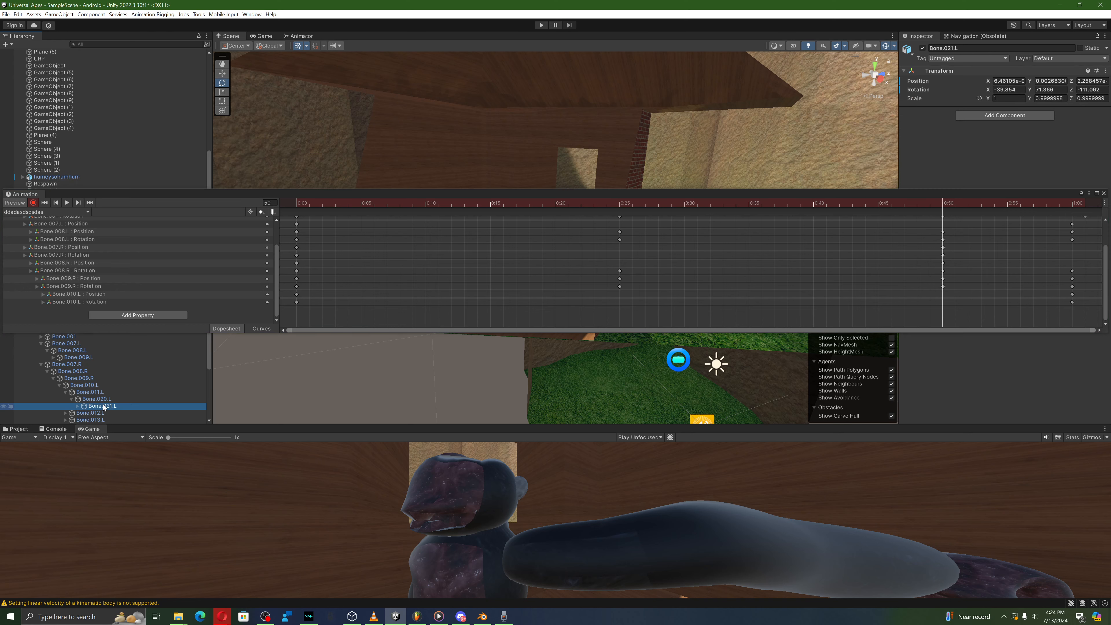
scroll(100, 394, "up", 3)
left_click(84, 375)
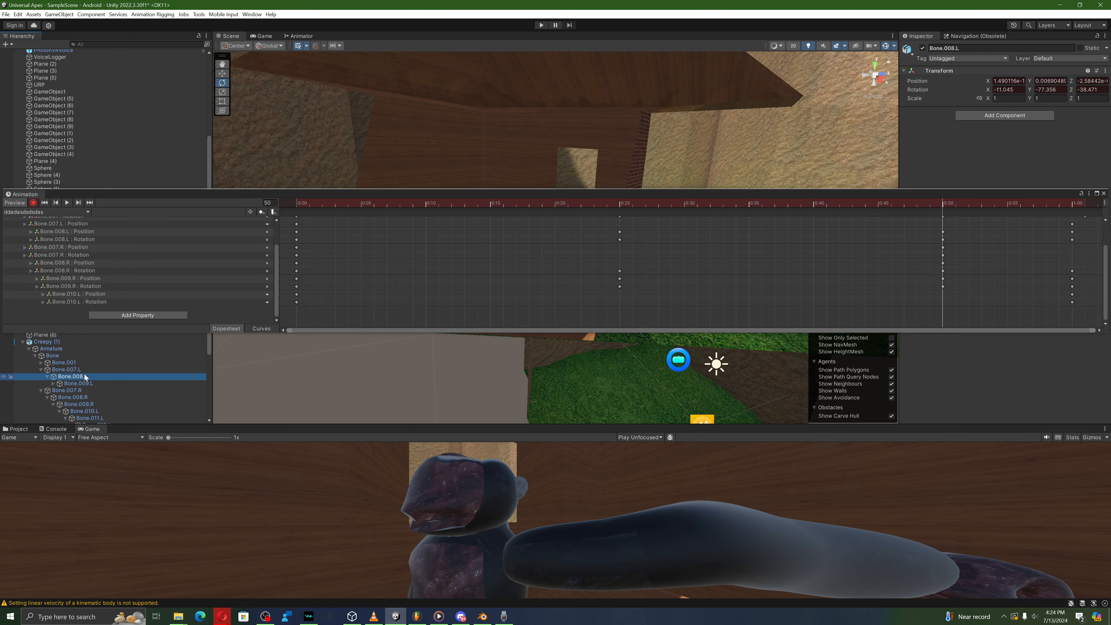
left_click_drag(397, 196, 394, 438)
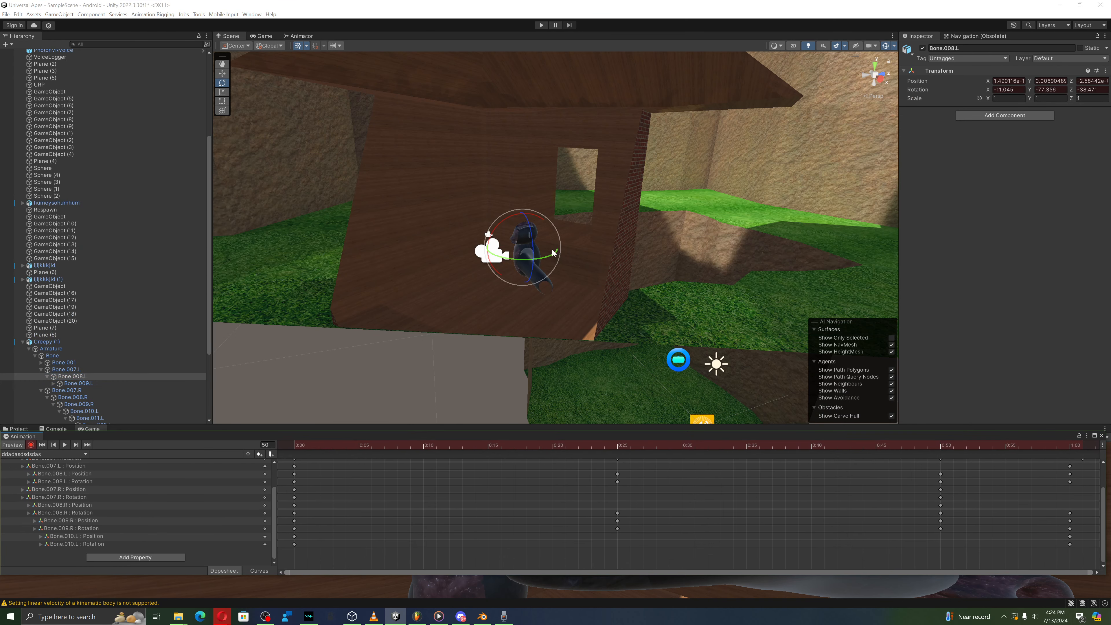
left_click_drag(541, 258, 547, 260)
left_click(89, 410)
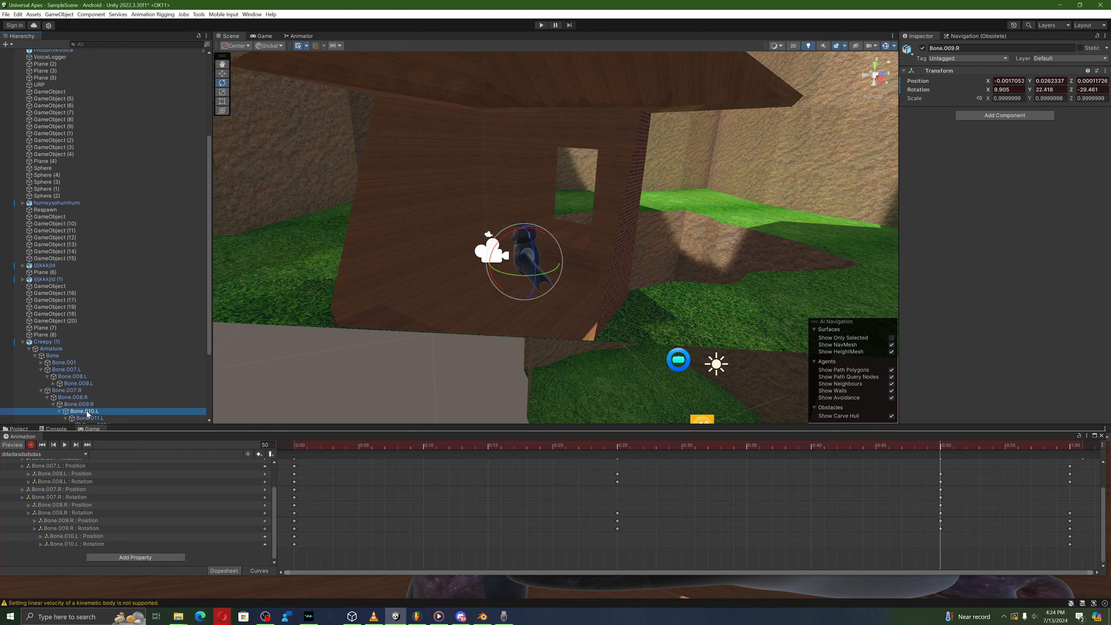
left_click(88, 404)
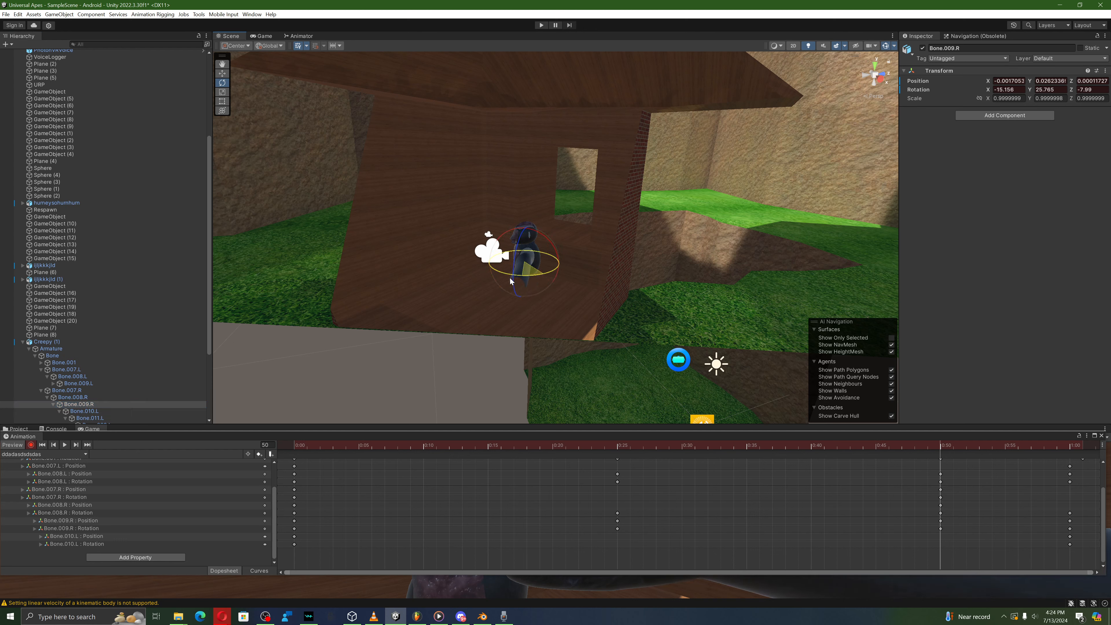
Step: Uncover the game view and keyframe Bone.009.R at frame 38 with a rotation of about X -56.6, Y -36.1 and Z 97.6
left_click_drag(324, 435, 353, 232)
key("space")
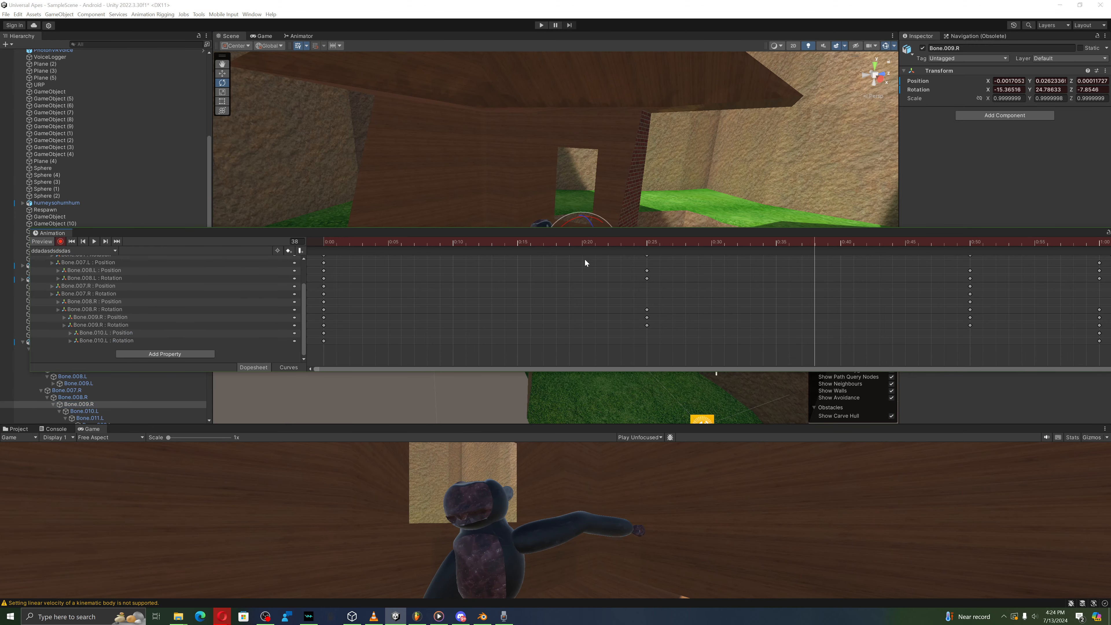
right_click_drag(630, 198, 581, 97)
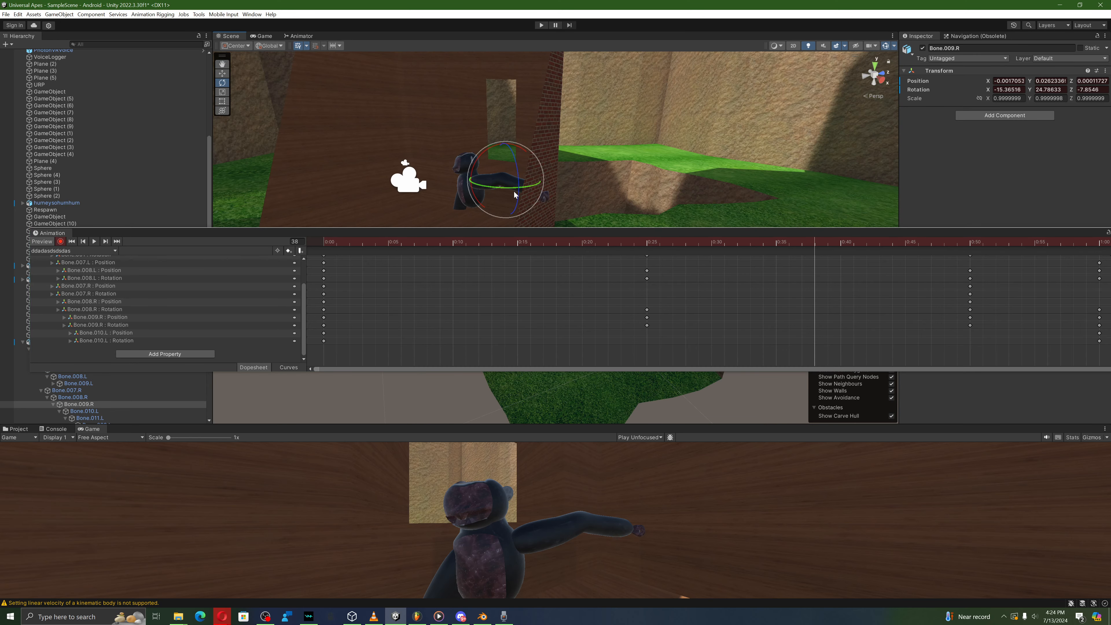
left_click_drag(514, 191, 406, 91)
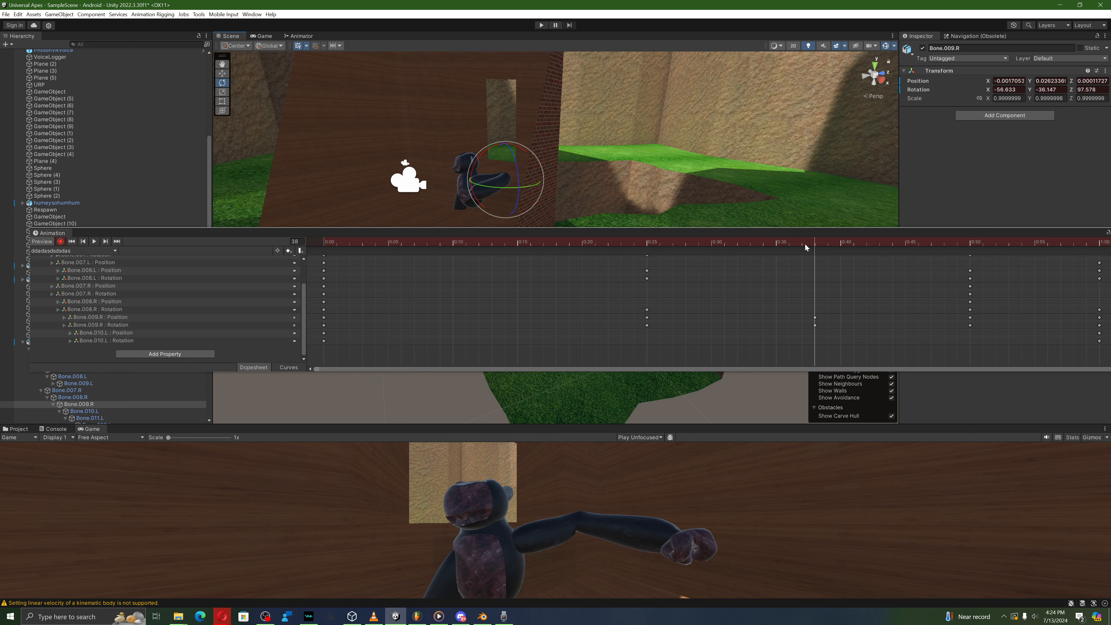
Step: Rotate Bone.009.R further toward the camera with keyframes at frames 42 and 45
left_click_drag(806, 247, 866, 292)
left_click_drag(509, 196, 548, 214)
left_click_drag(866, 245, 913, 248)
left_click_drag(510, 202, 576, 221)
Step: Rotate Bone.009.R to about X -36.8, Y -69.5 and Z 144.3 at frame 50, and keyframe its rotation at frame 51 too
left_click(960, 243)
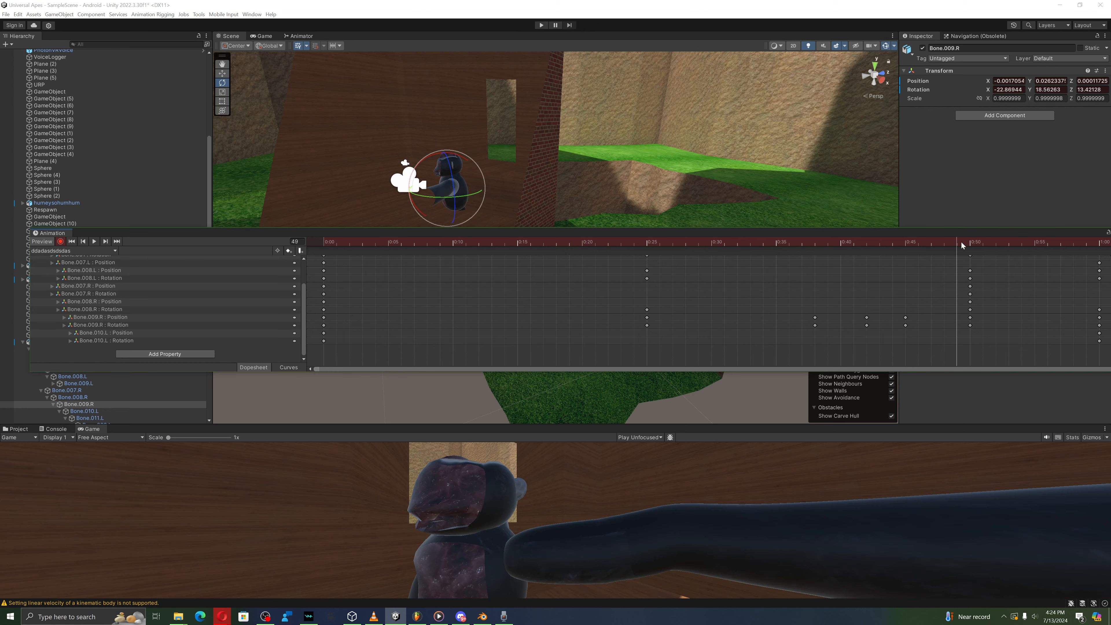
left_click(983, 243)
left_click_drag(452, 198, 902, 219)
left_click(969, 242)
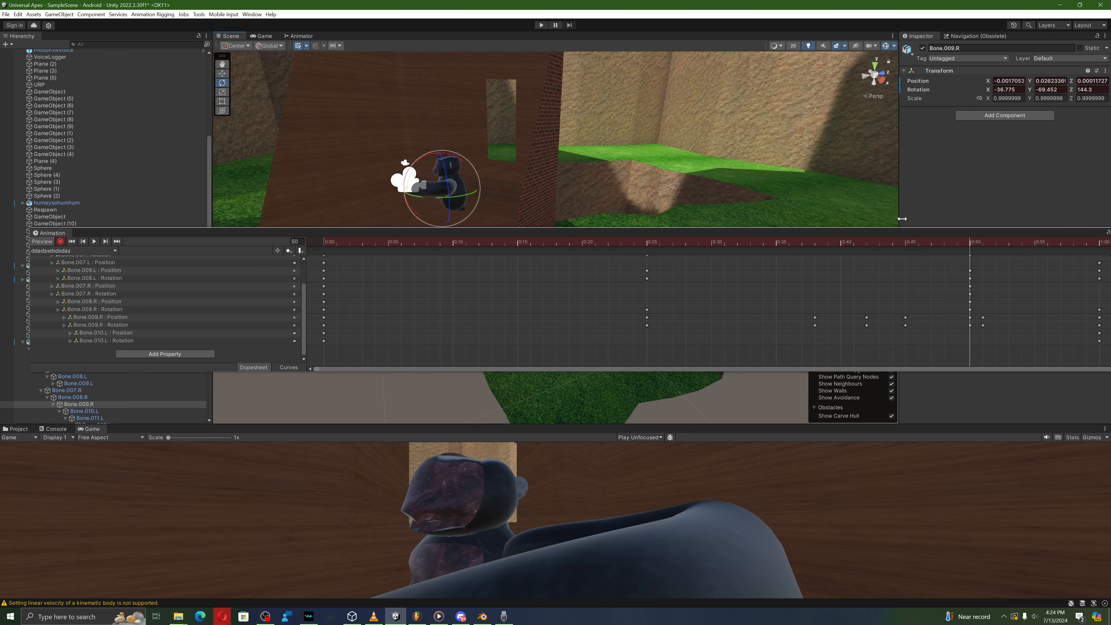
left_click(987, 245)
left_click_drag(467, 197, 363, 179)
Step: Preview Creepy (1)'s edited clip against the game view and close the Animation window
left_click(1102, 244)
left_click(94, 241)
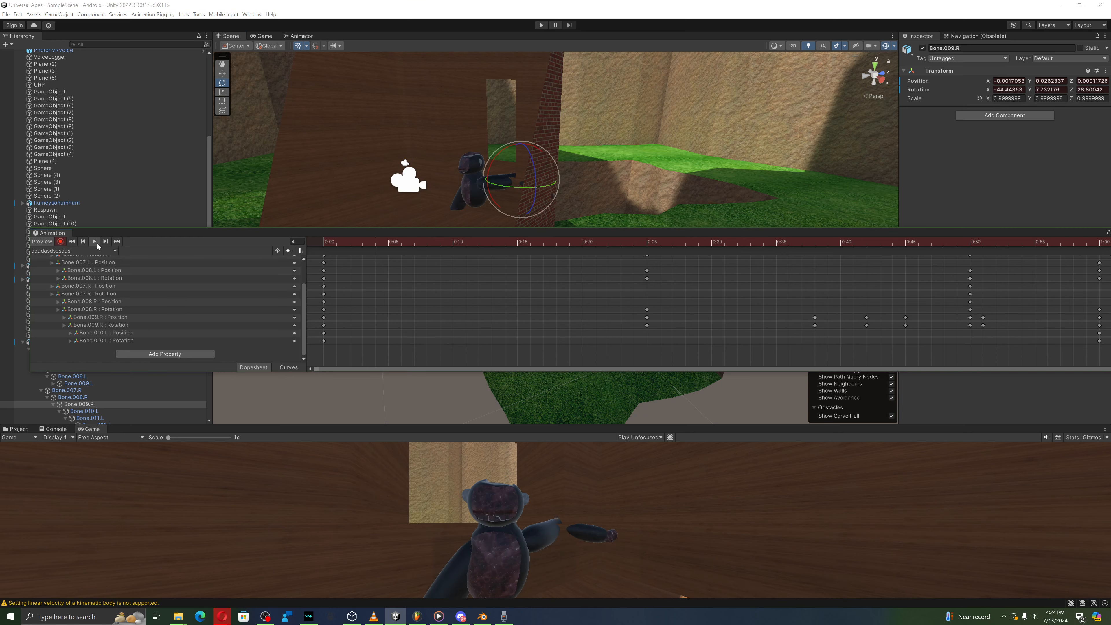
left_click_drag(1035, 233, 934, 234)
left_click(1030, 233)
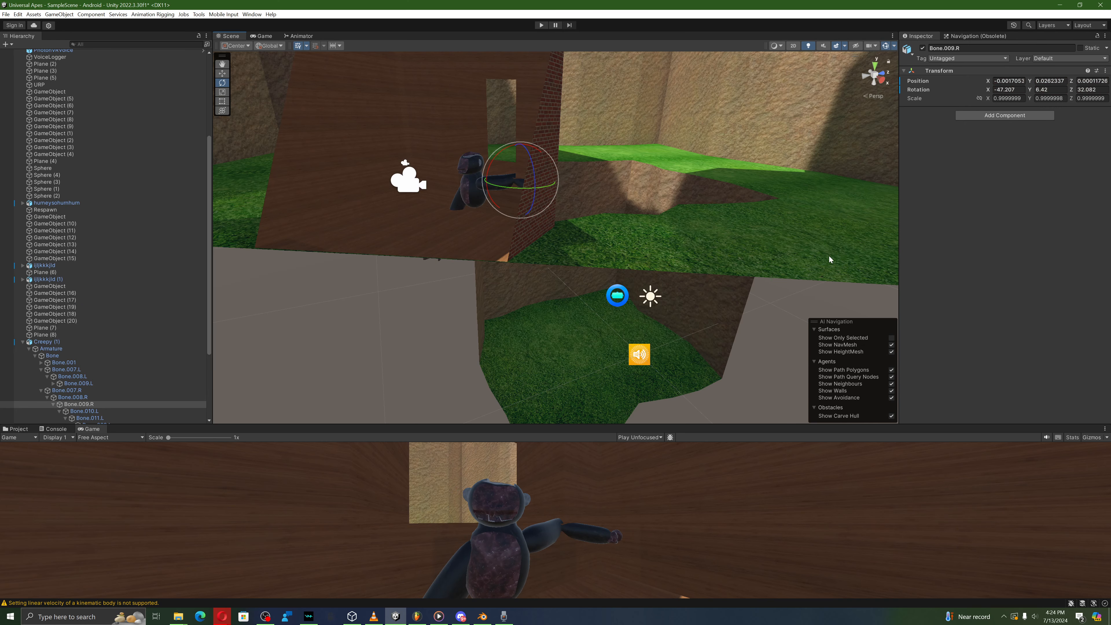
Step: Try making Creepy (1) a child of Sphere (4) in the hierarchy, and undo the parent change
left_click(433, 369)
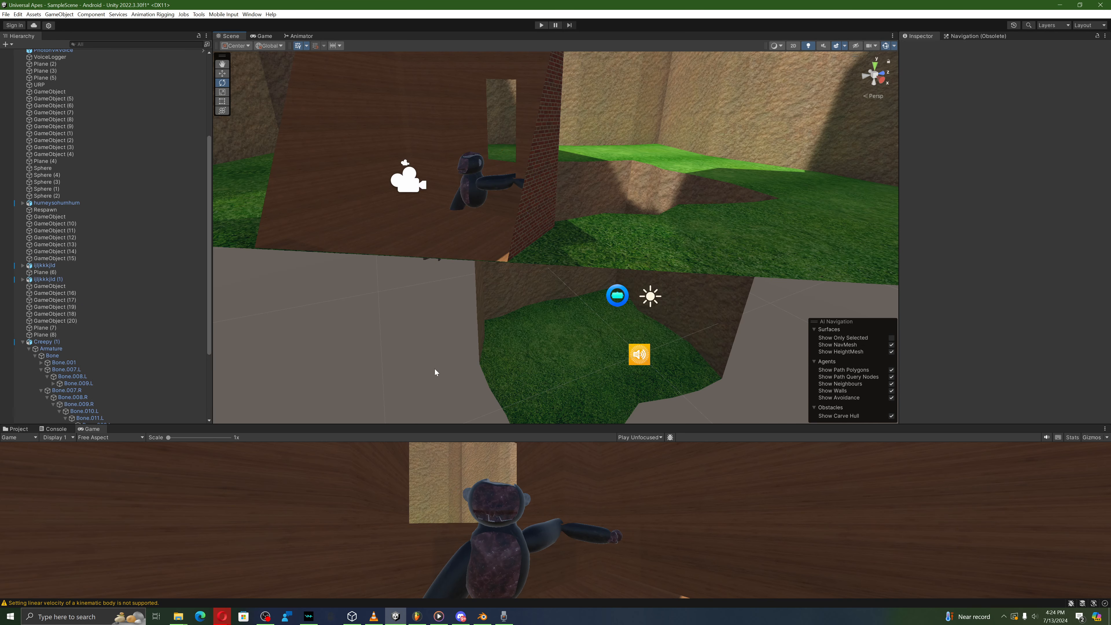
right_click_drag(434, 369, 507, 291)
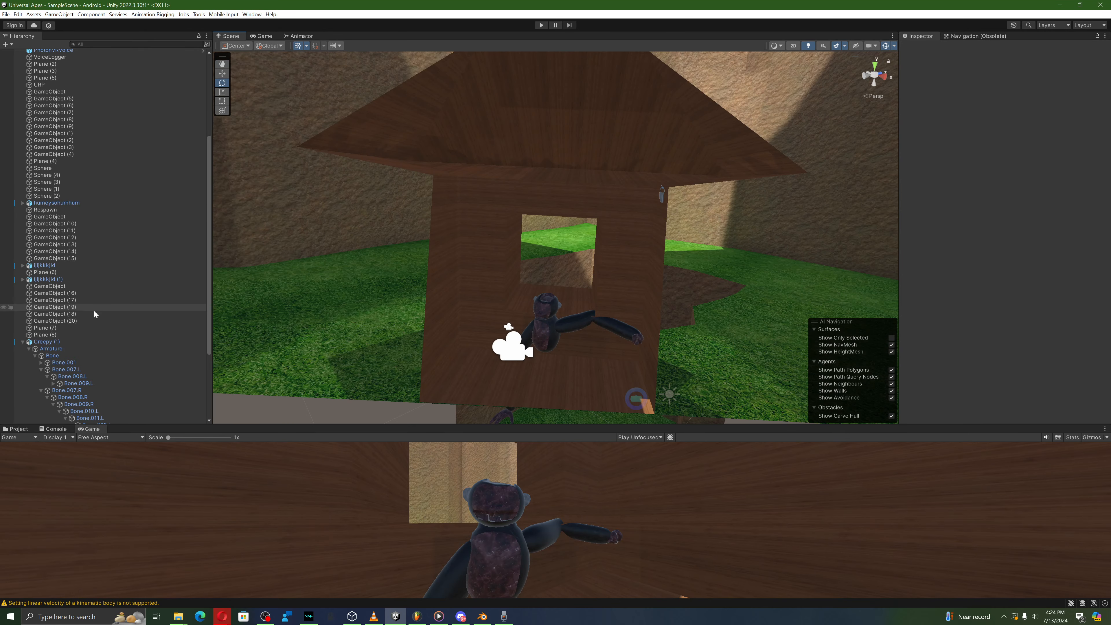
left_click_drag(66, 342, 97, 176)
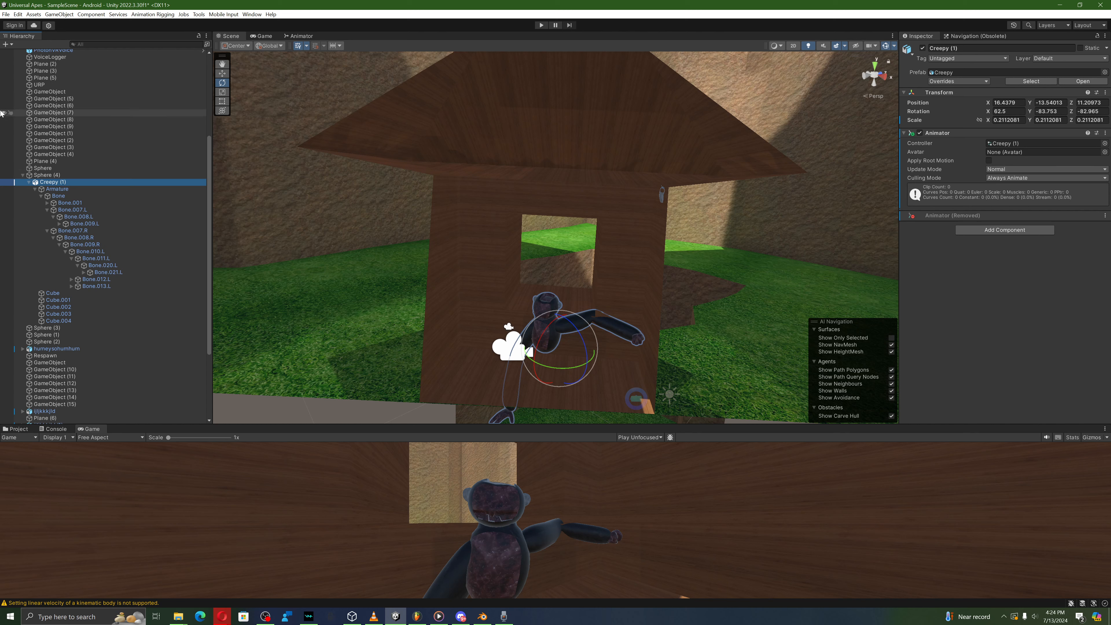
left_click(18, 14)
left_click(39, 23)
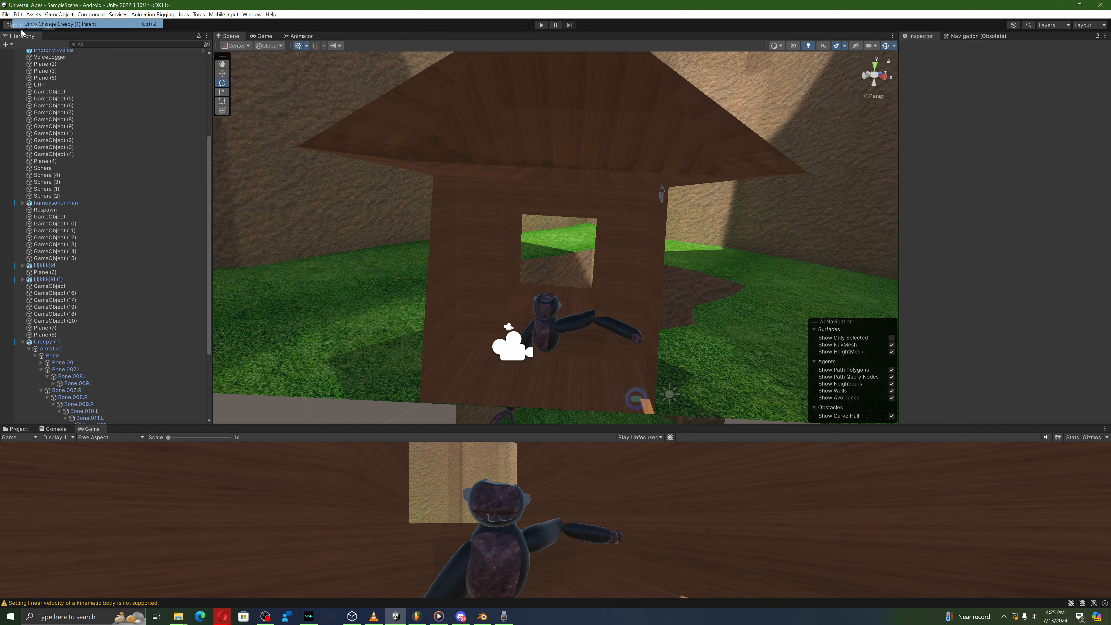
Step: Collapse Creepy (1) and Creep1y in the hierarchy, and make Creepy (1) a child of GorillaPlayer's Main Camera
scroll(92, 242, "down", 4)
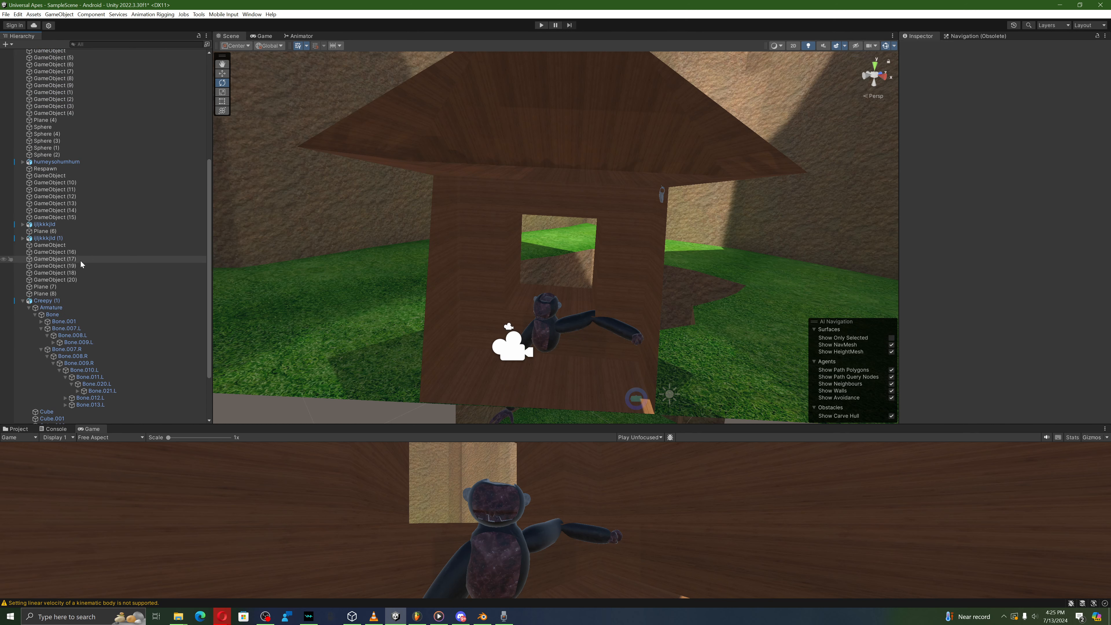
left_click(22, 301)
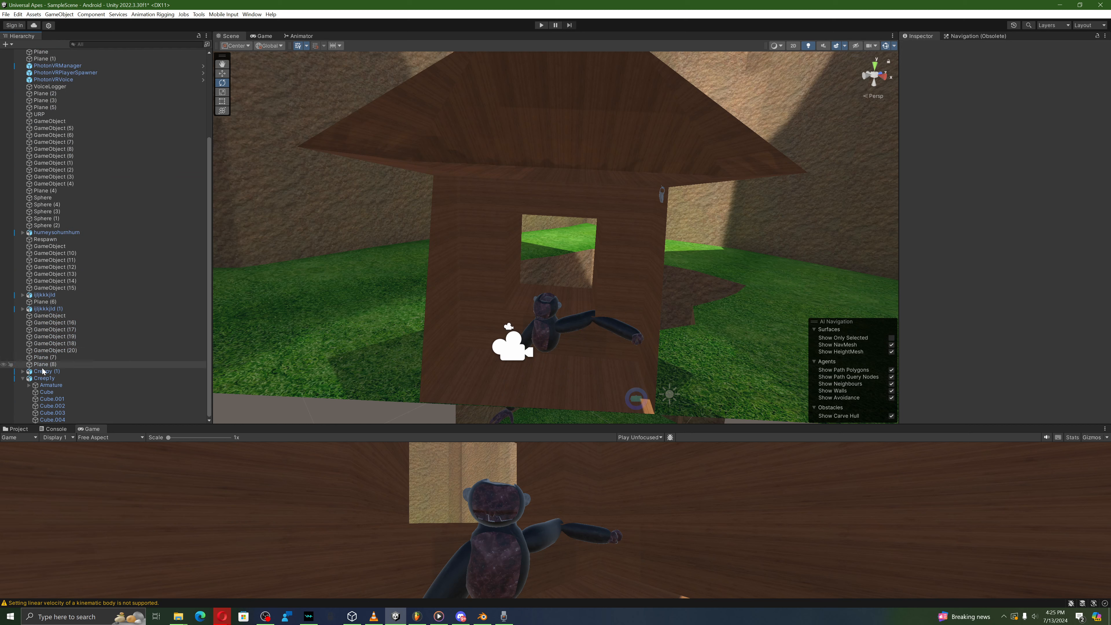
left_click(49, 379)
left_click(44, 371)
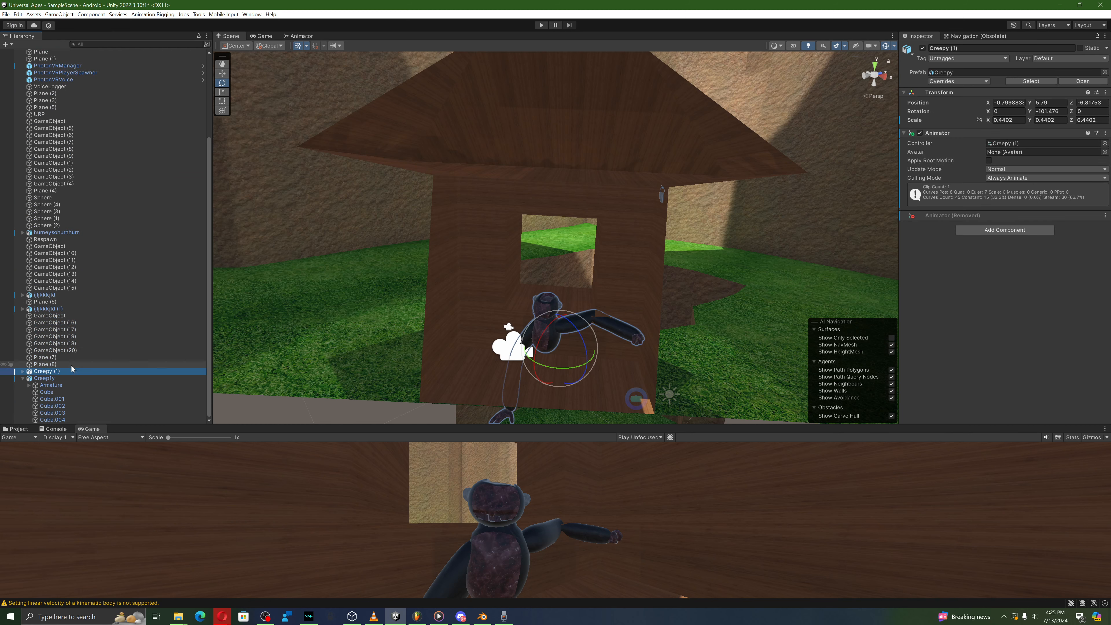
left_click(41, 378)
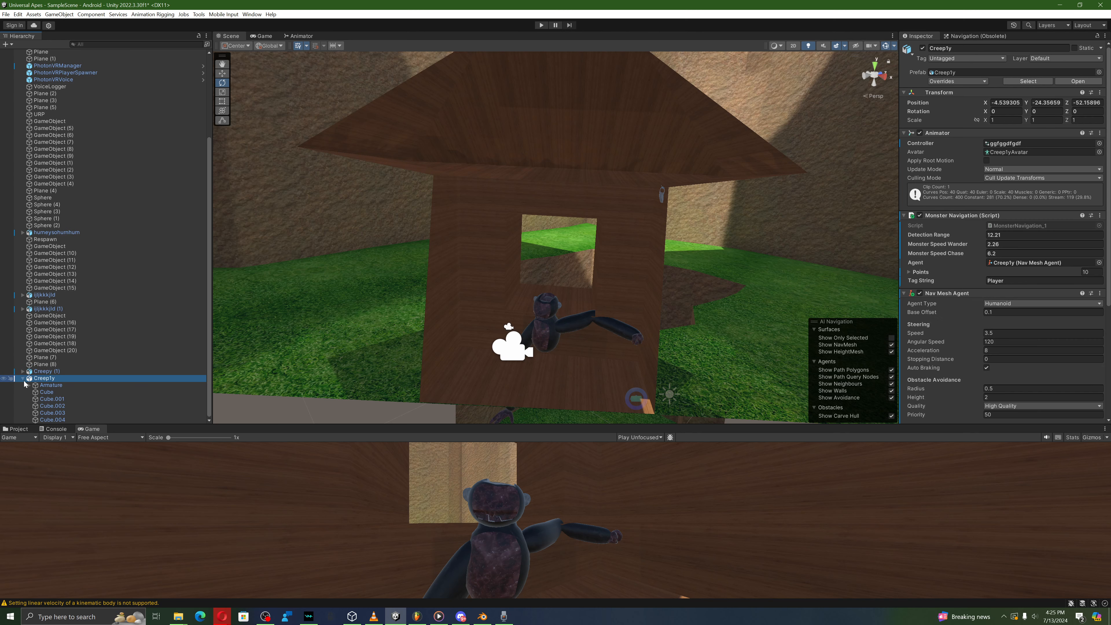
left_click(22, 378)
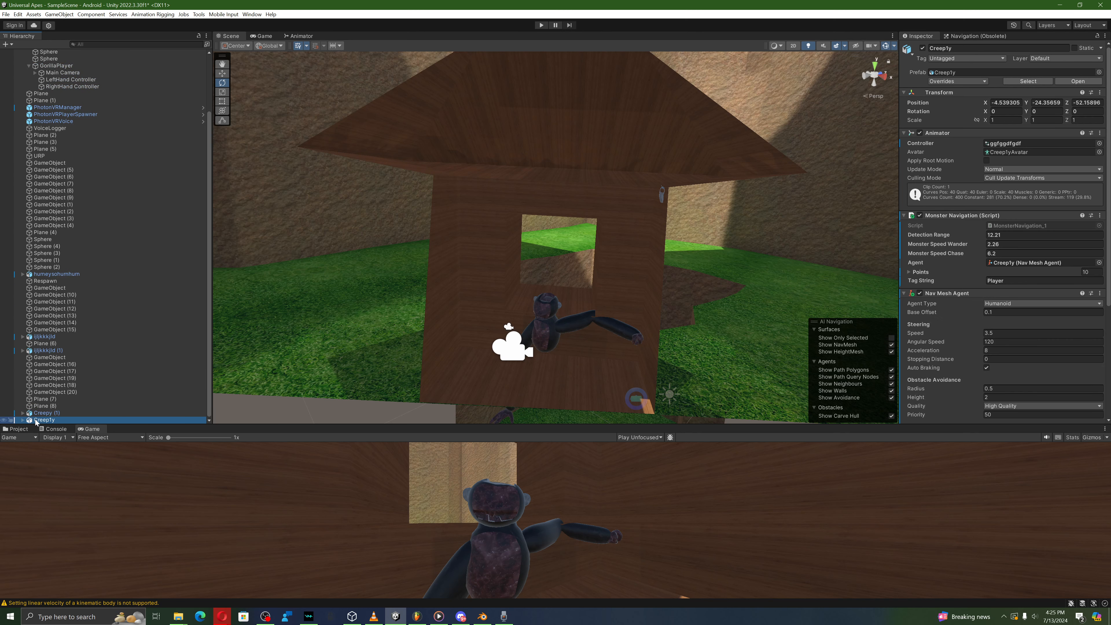
double_click(44, 412)
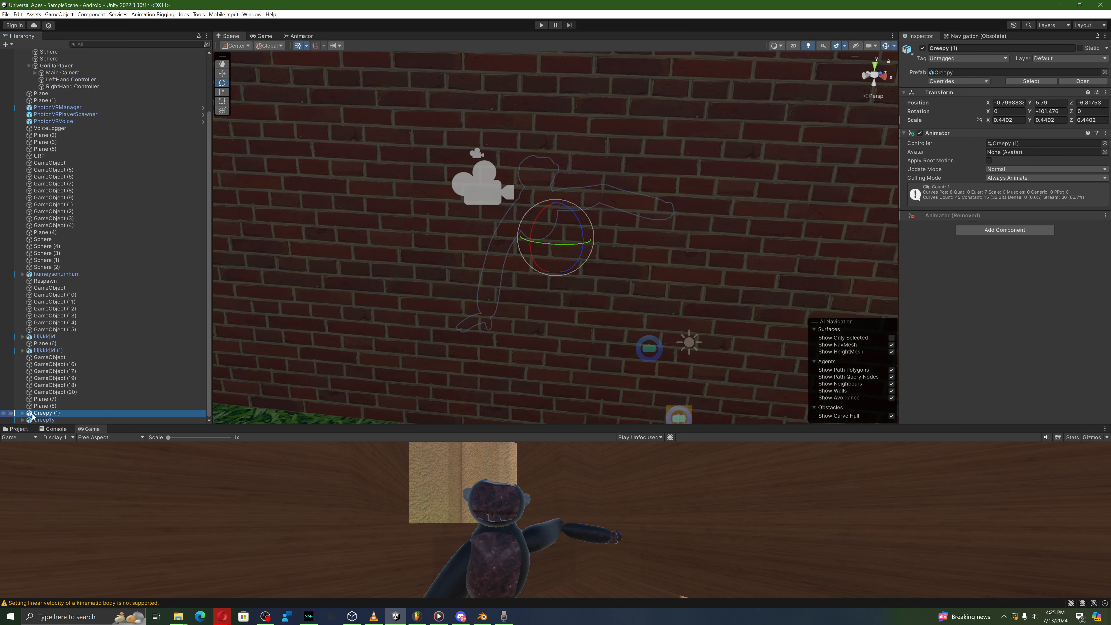
left_click_drag(70, 105, 61, 74)
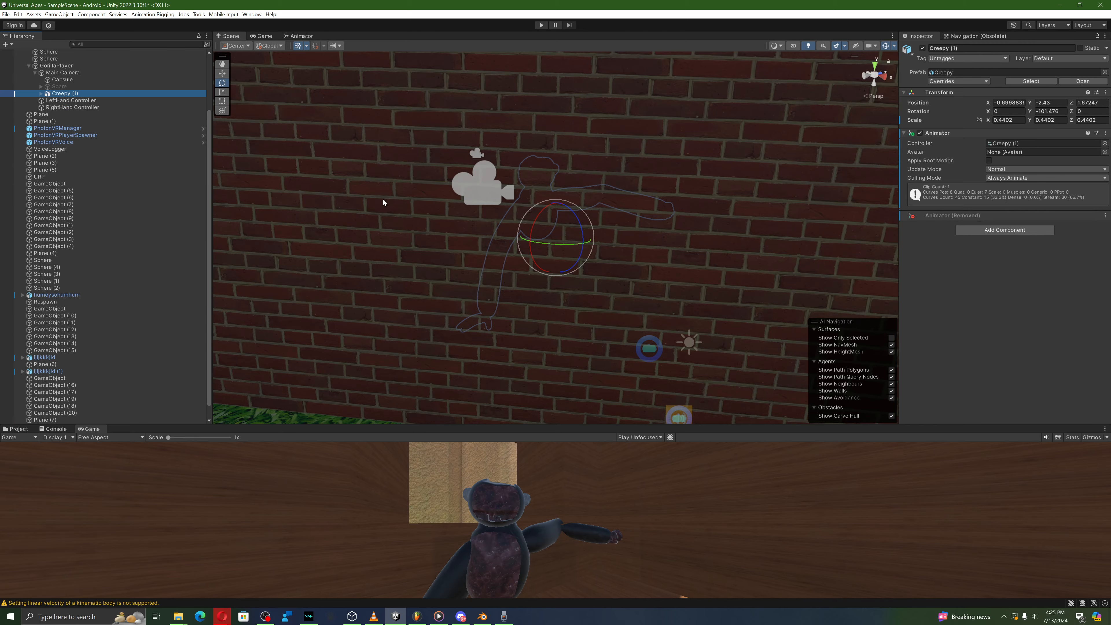
Step: Expand Creepy (1) under Main Camera and add an Audio Source as its child, keeping the default name
scroll(382, 204, "down", 5)
right_click_drag(385, 197, 467, 201)
key("w")
left_click(41, 93, "alt")
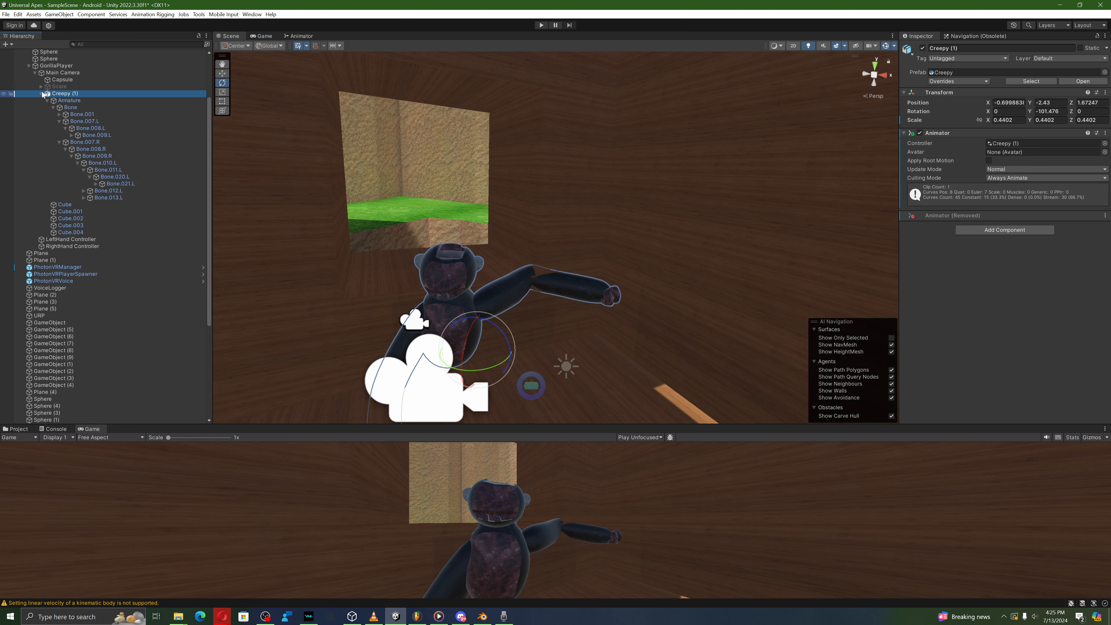
left_click(41, 87)
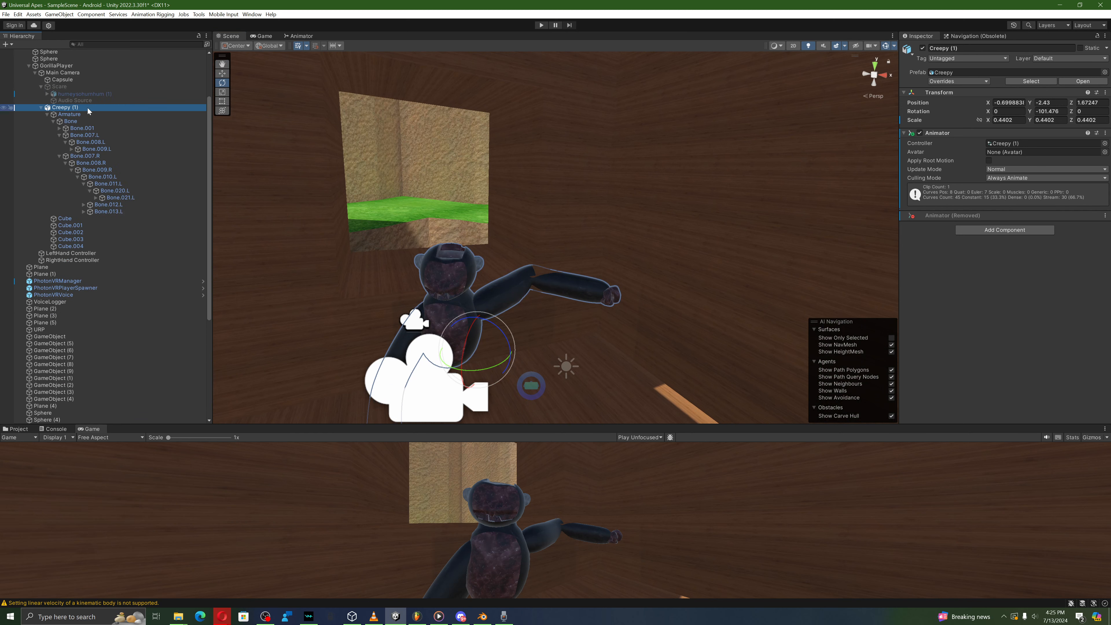
right_click(96, 111)
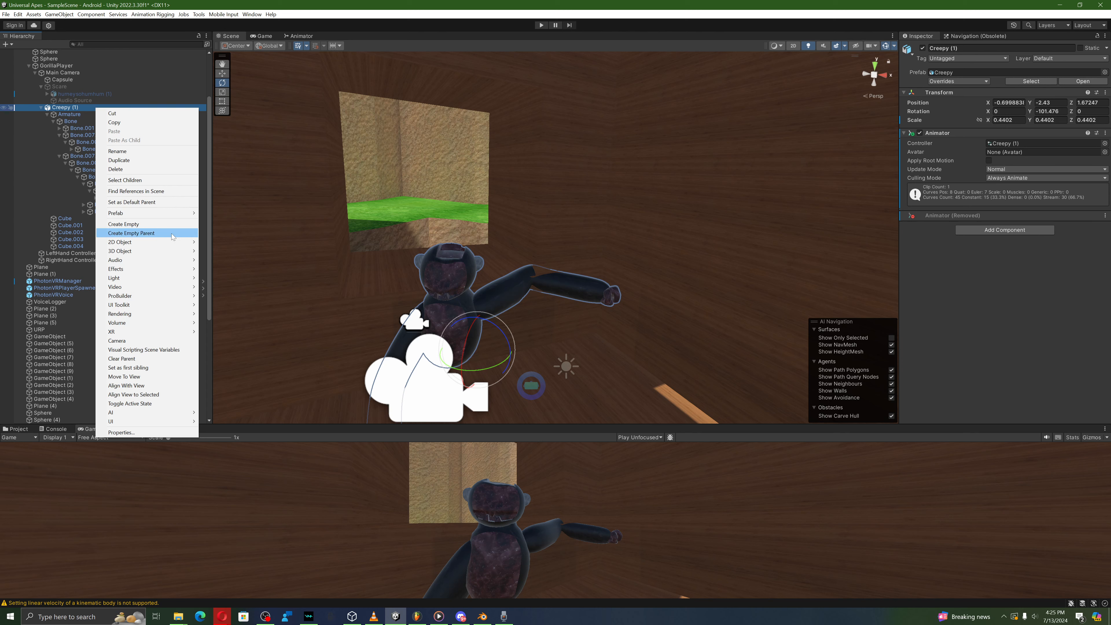
mouse_move(174, 265)
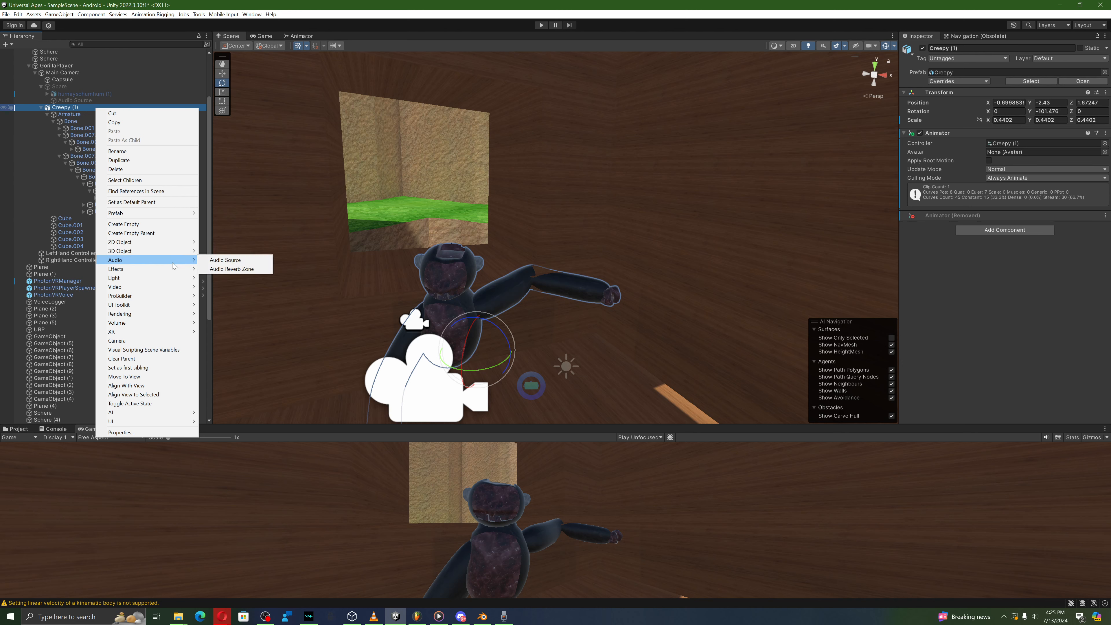
left_click(219, 261)
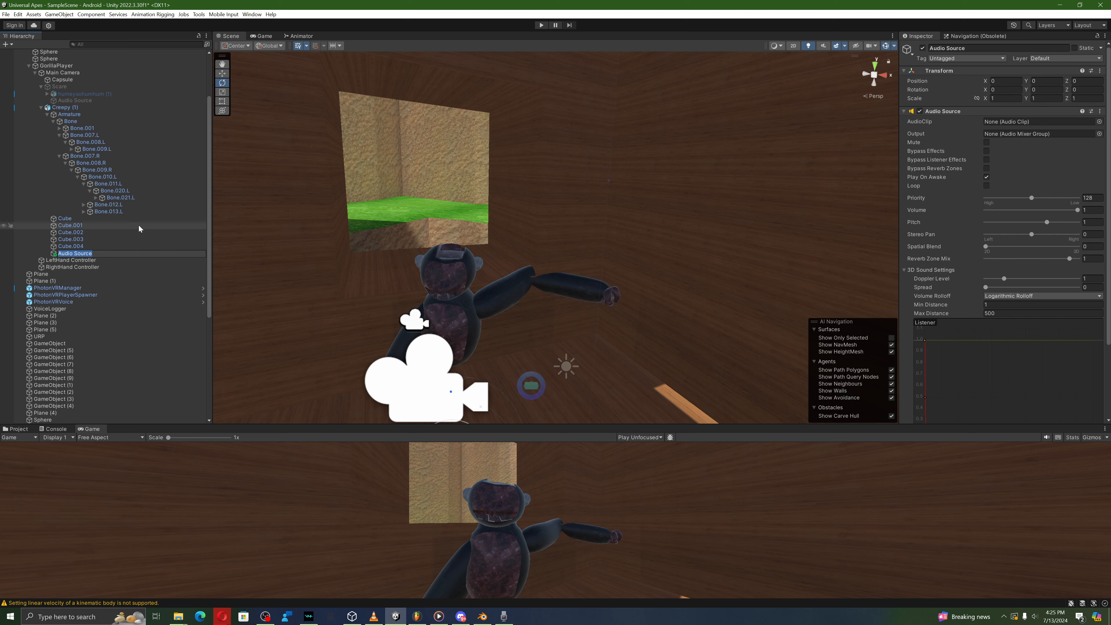
key("Return")
left_click(472, 302)
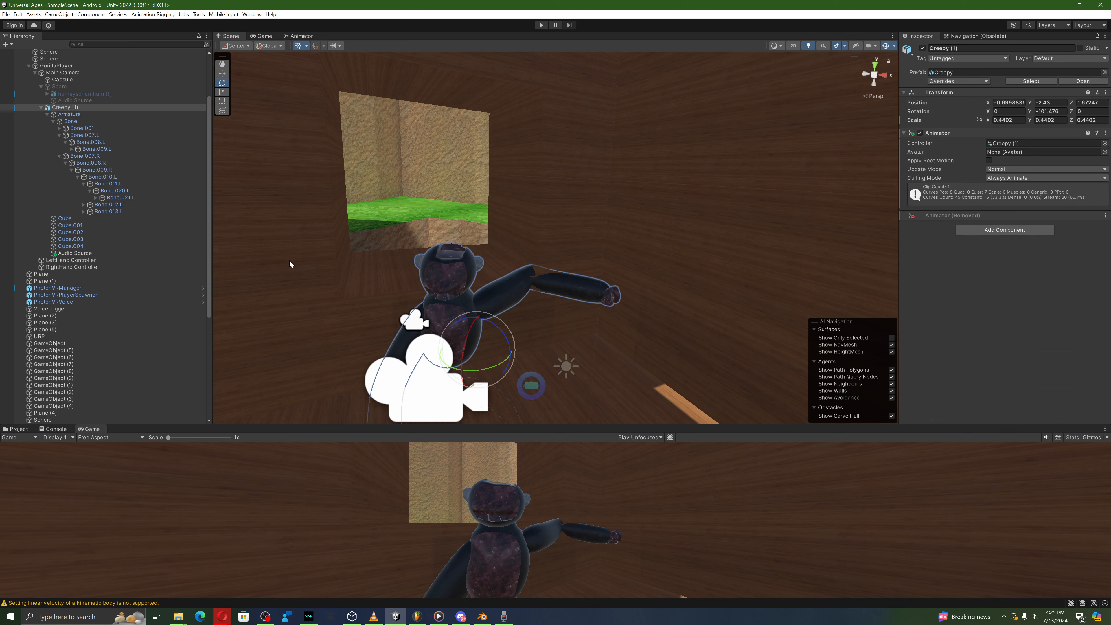
Step: Add a 3D cube as a child of Creepy (1)
right_click(74, 108)
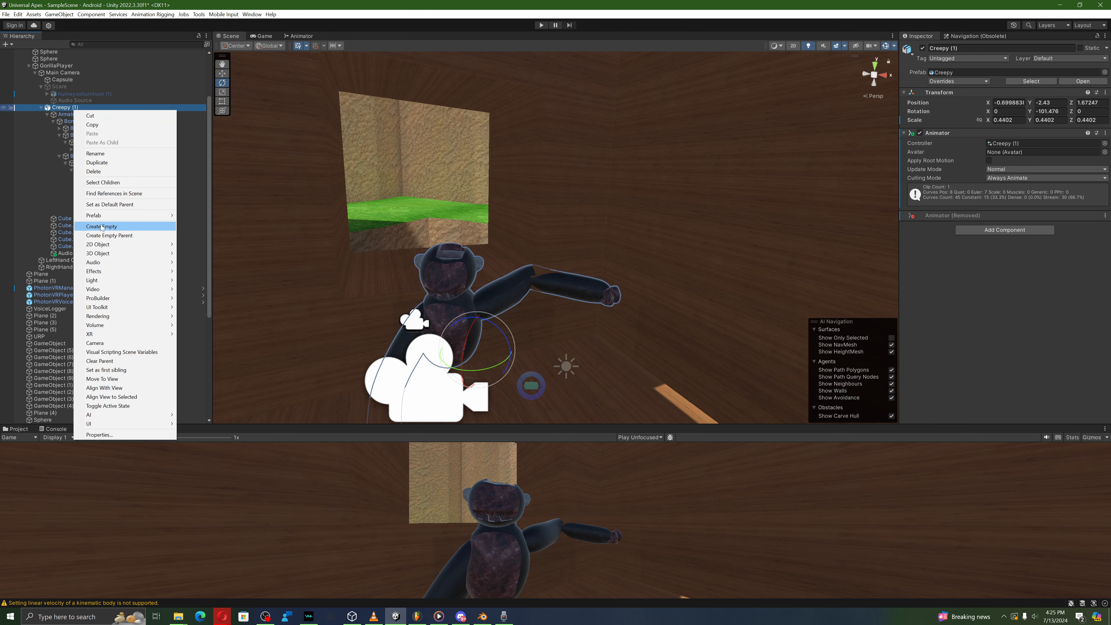
mouse_move(98, 254)
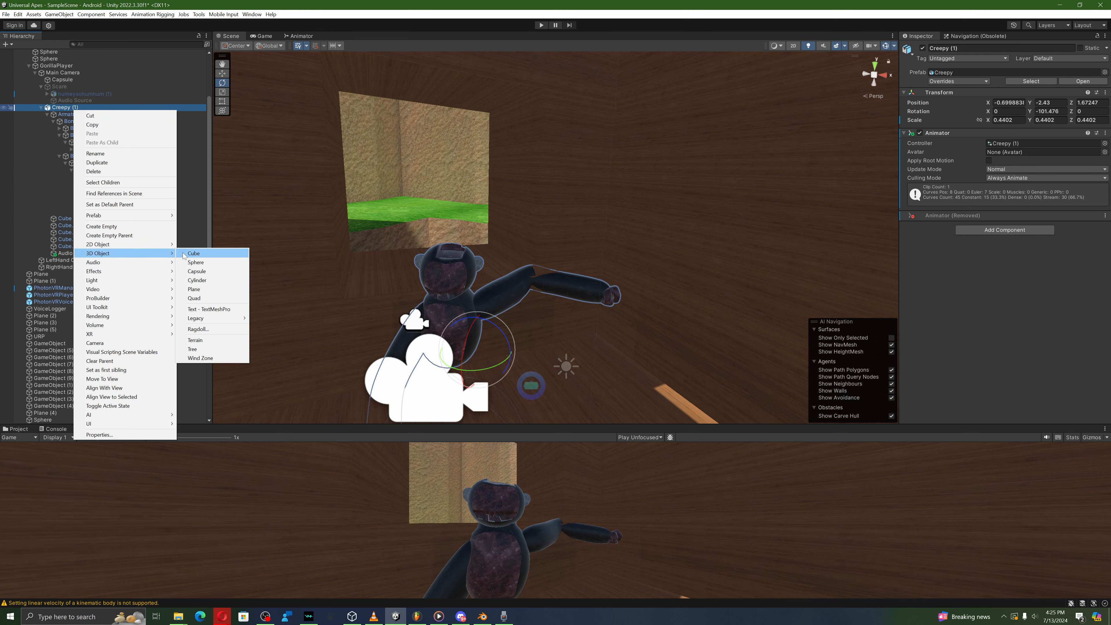
left_click(194, 253)
right_click_drag(248, 229, 440, 316)
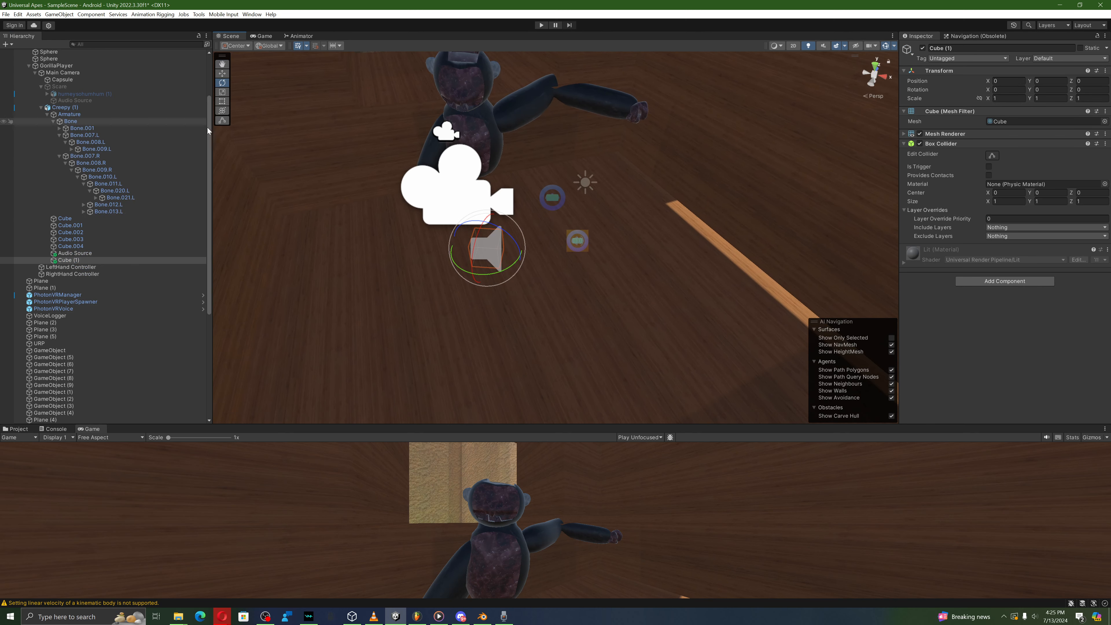
Step: Convert Cube (1) to a ProBuilder mesh and flip its normals so its faces point inward
left_click(252, 14)
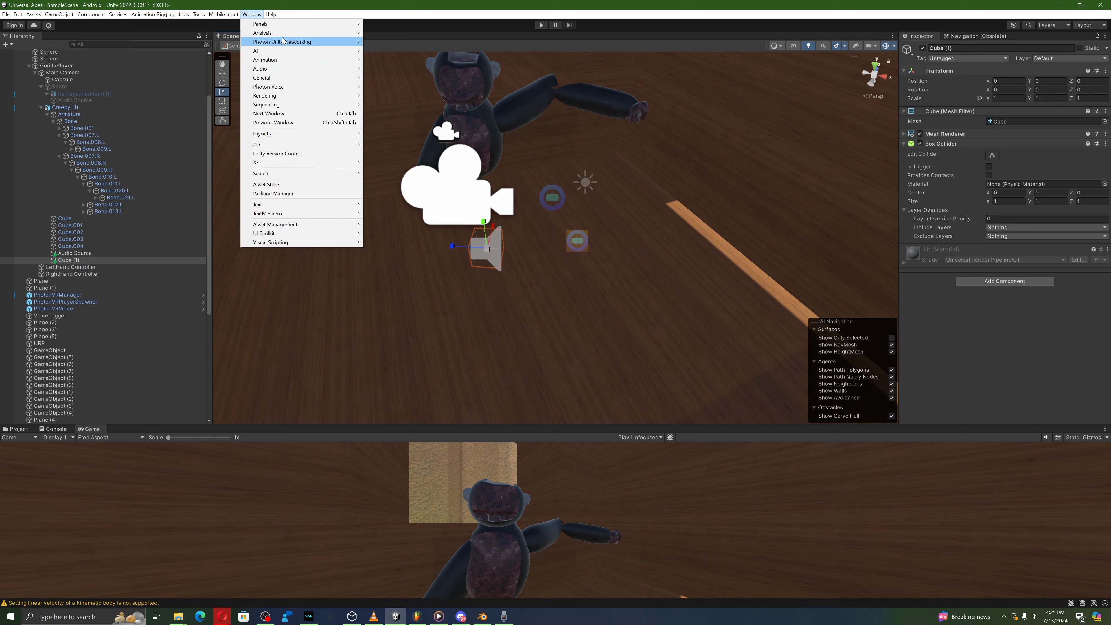
mouse_move(195, 16)
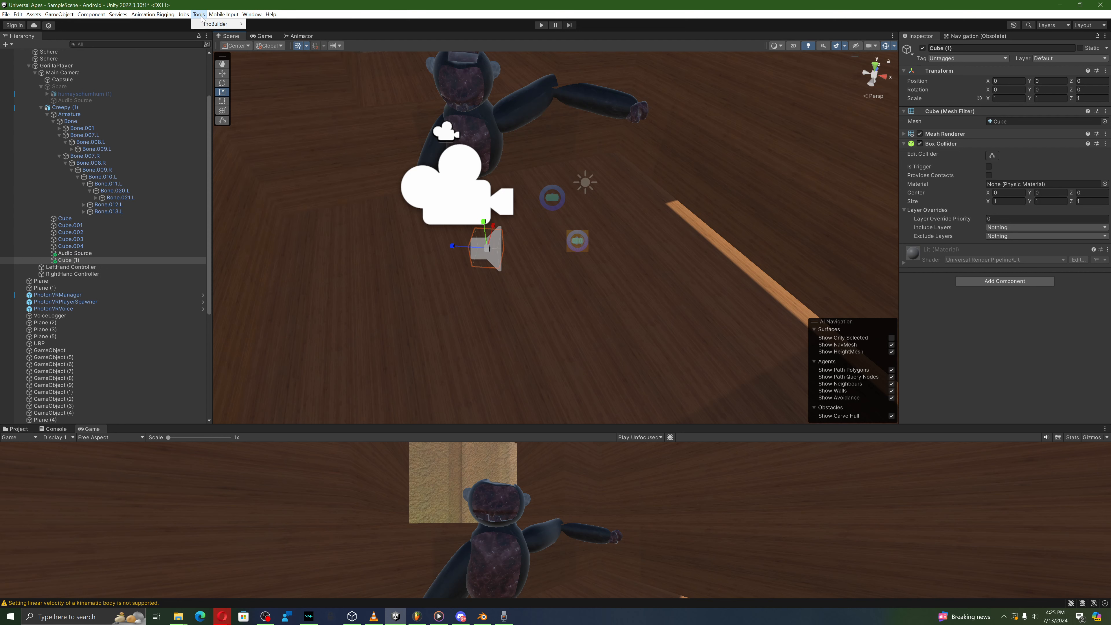
left_click(287, 24)
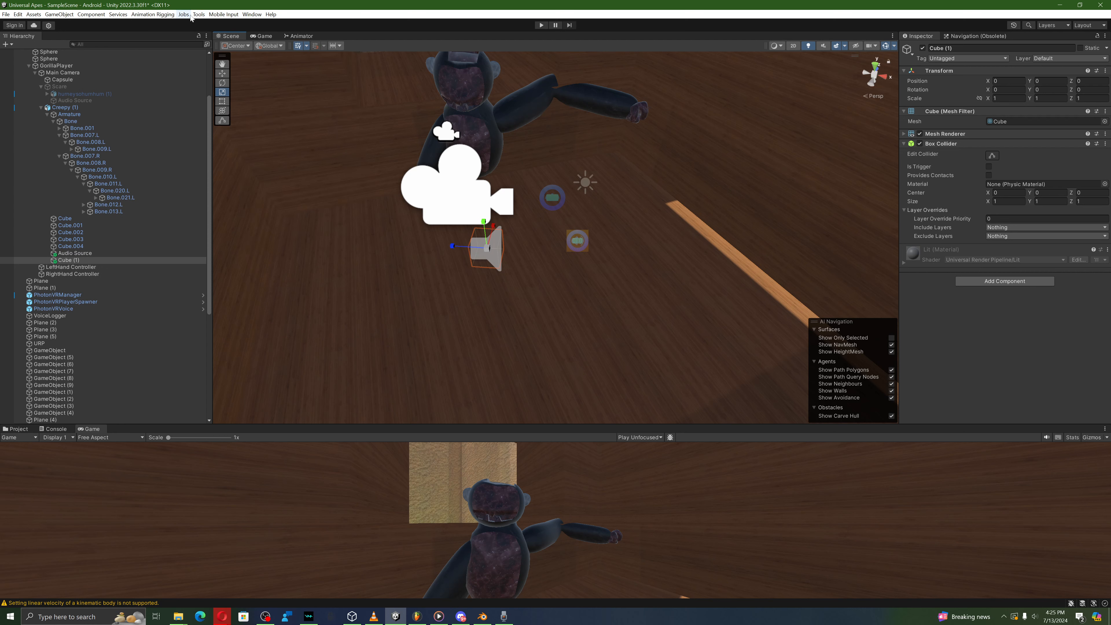
left_click(275, 24)
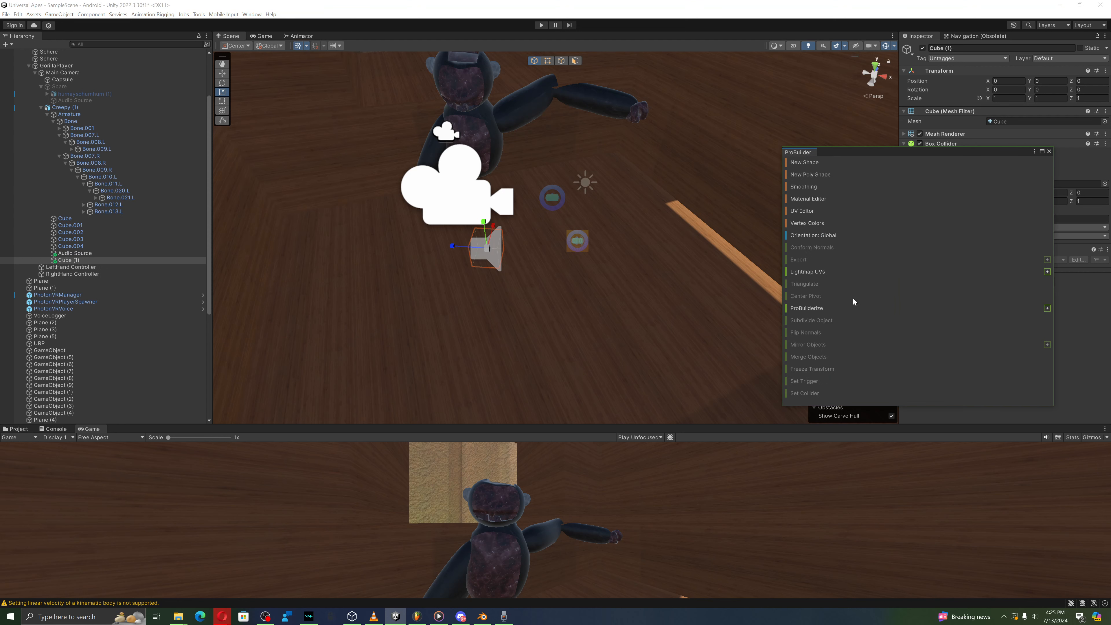
left_click(848, 308)
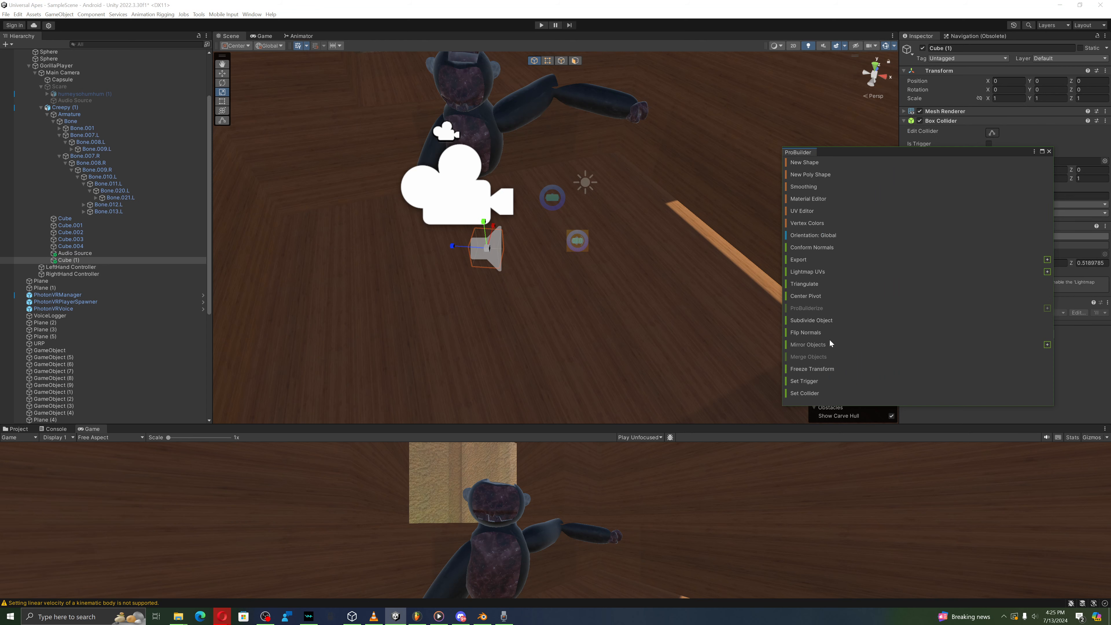
left_click(1049, 151)
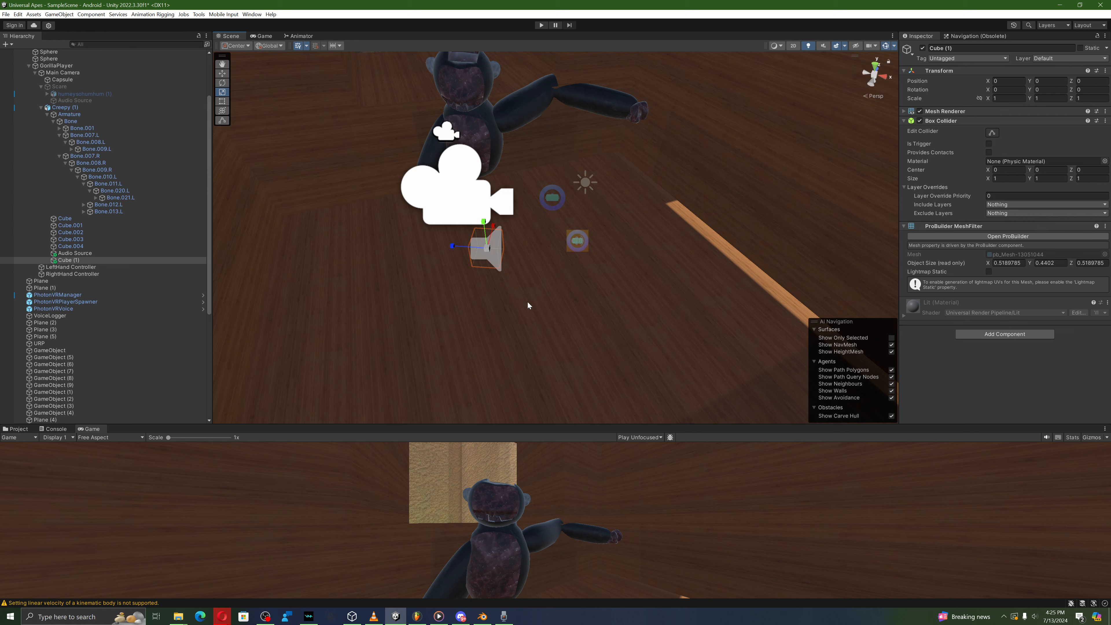
Step: Scale Cube (1) to about 7.33 × 7.33 × 7.94 and move it around Creepy (1) to about X -1.02, Y 4.91, Z -0.88
left_click_drag(481, 248, 679, 241)
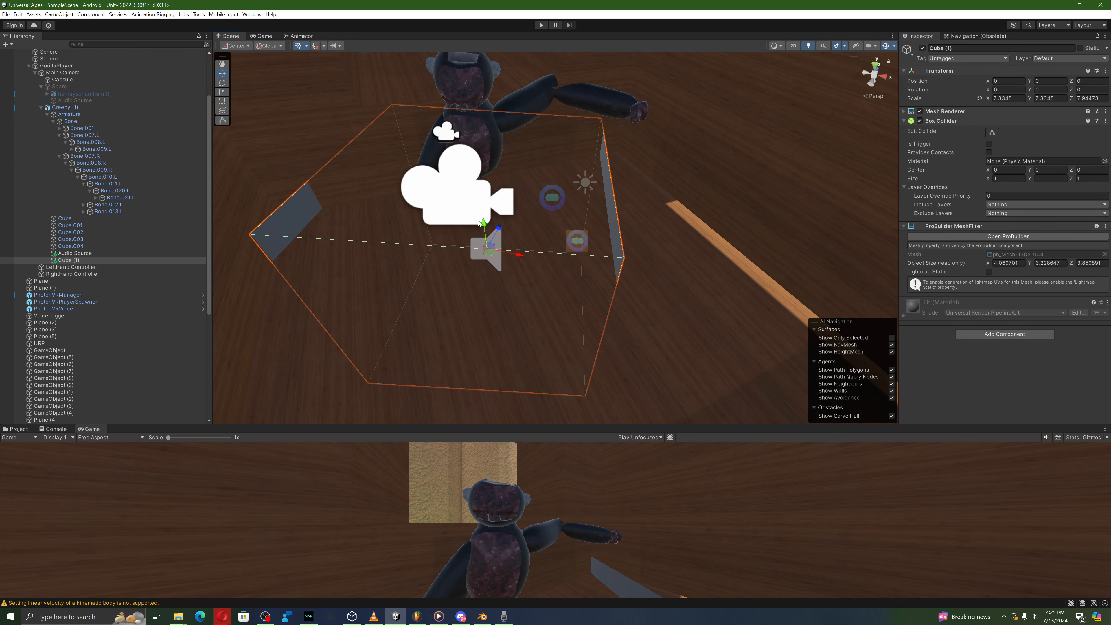
left_click_drag(480, 223, 530, 84)
right_click_drag(543, 69, 493, 117)
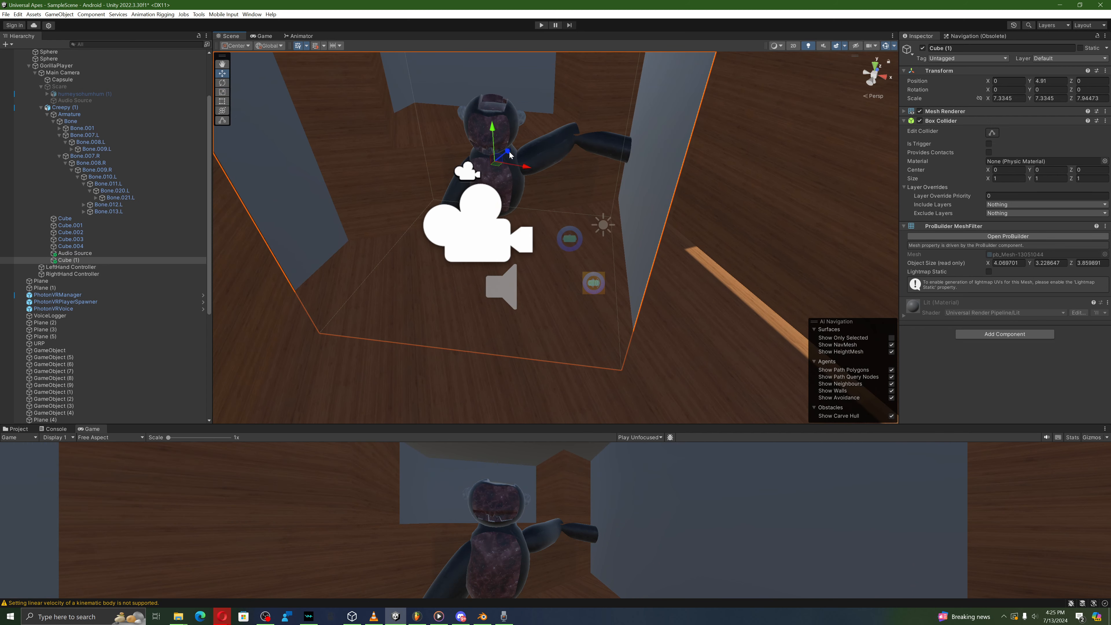
left_click_drag(510, 154, 537, 189)
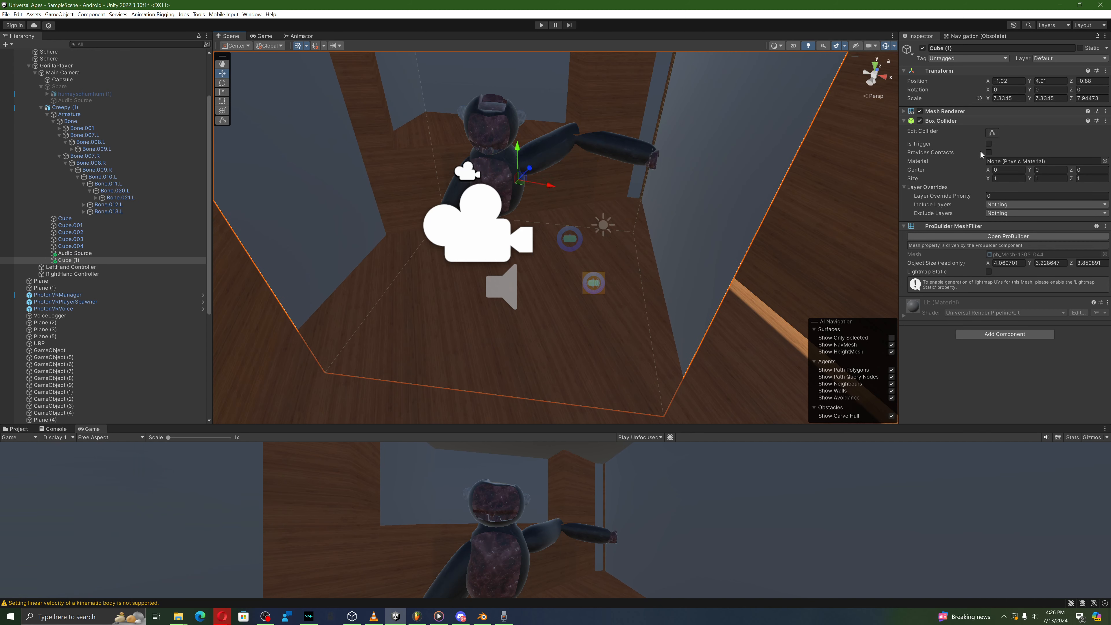
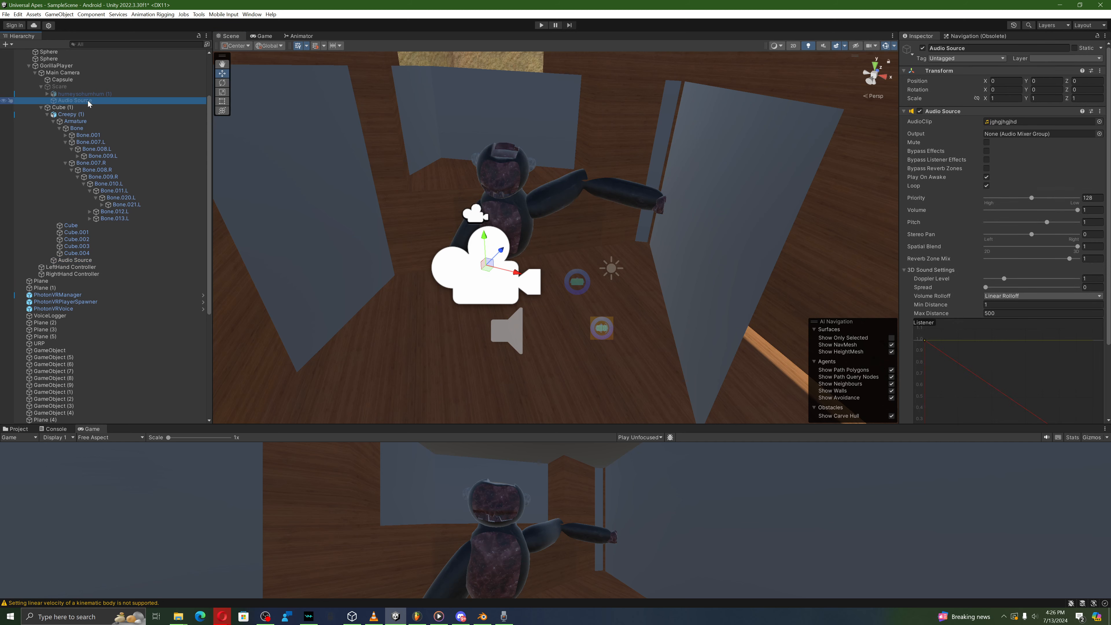
Step: Check the material on the Scare object, and create a material variant of the Lit material on Cube (1)
left_click(514, 194)
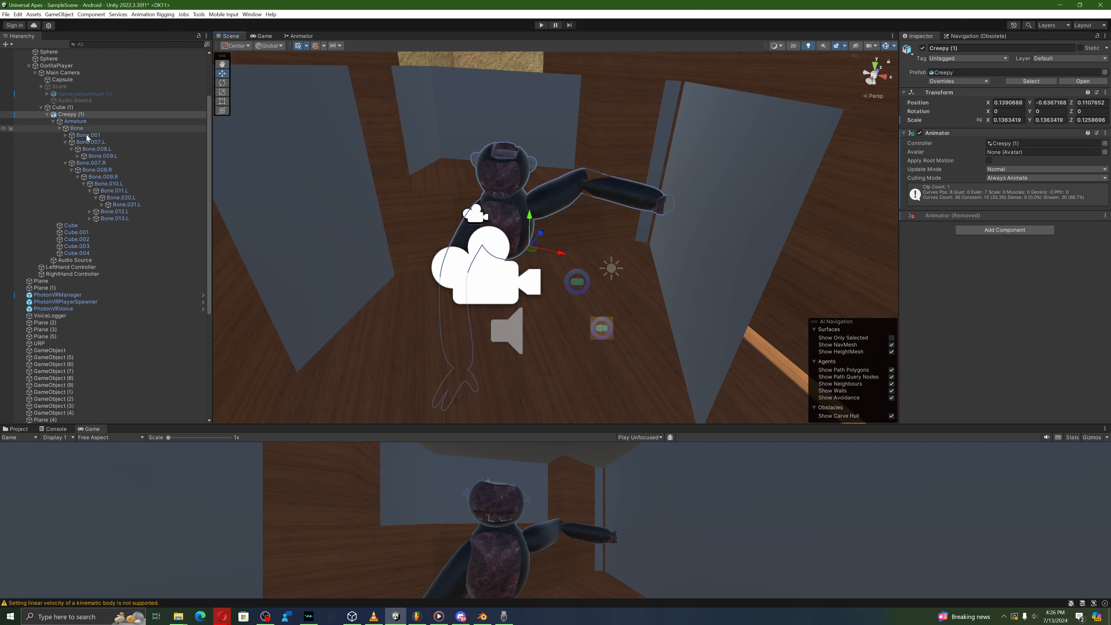
left_click(76, 87)
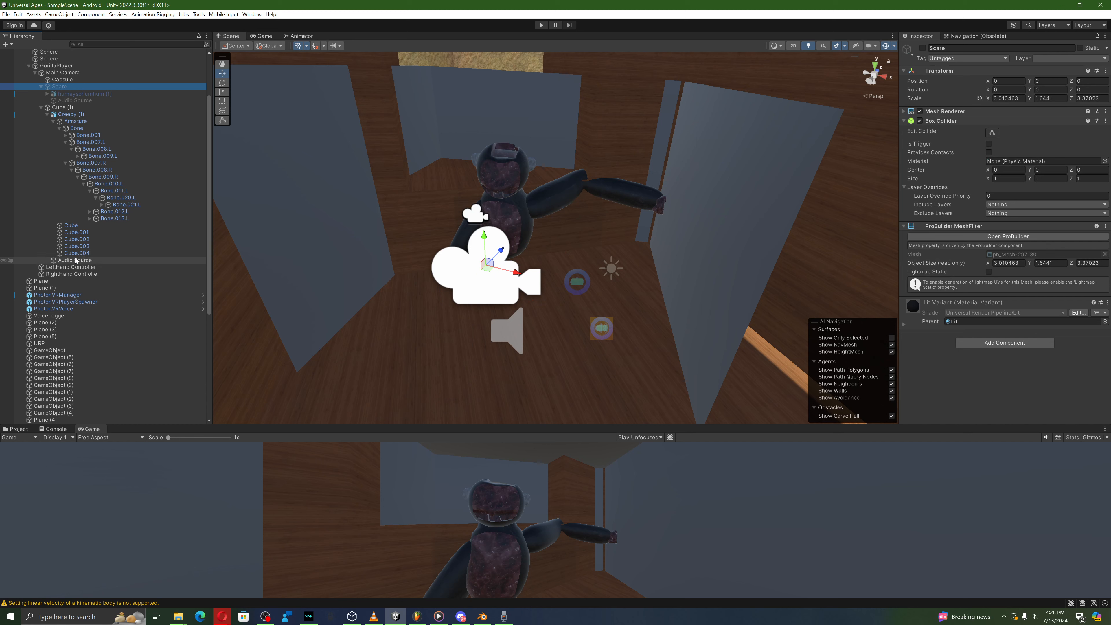
left_click(62, 107)
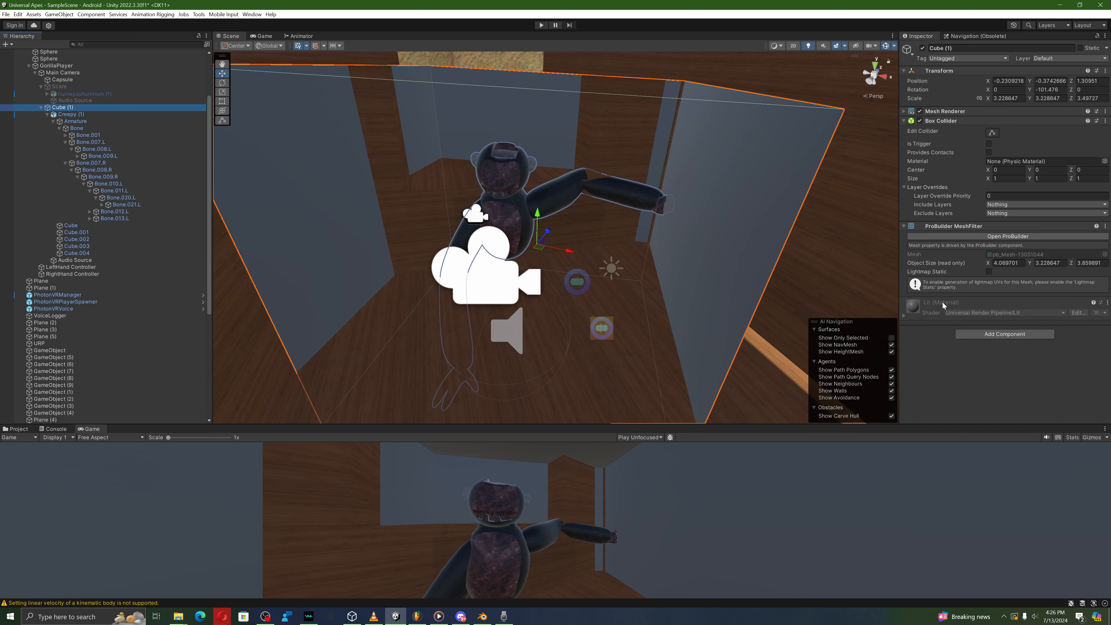
right_click(943, 305)
left_click(959, 329)
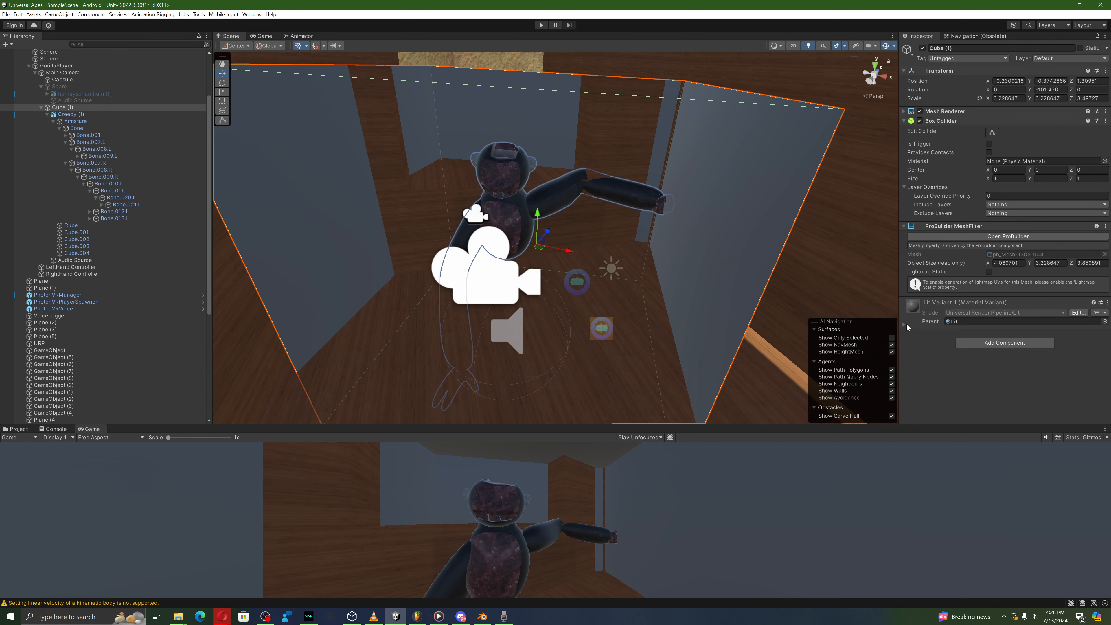
Step: Set the cube material variant's base map color to black (000000) and its smoothness to 0
left_click(904, 324)
scroll(963, 306, "down", 3)
left_click(999, 336)
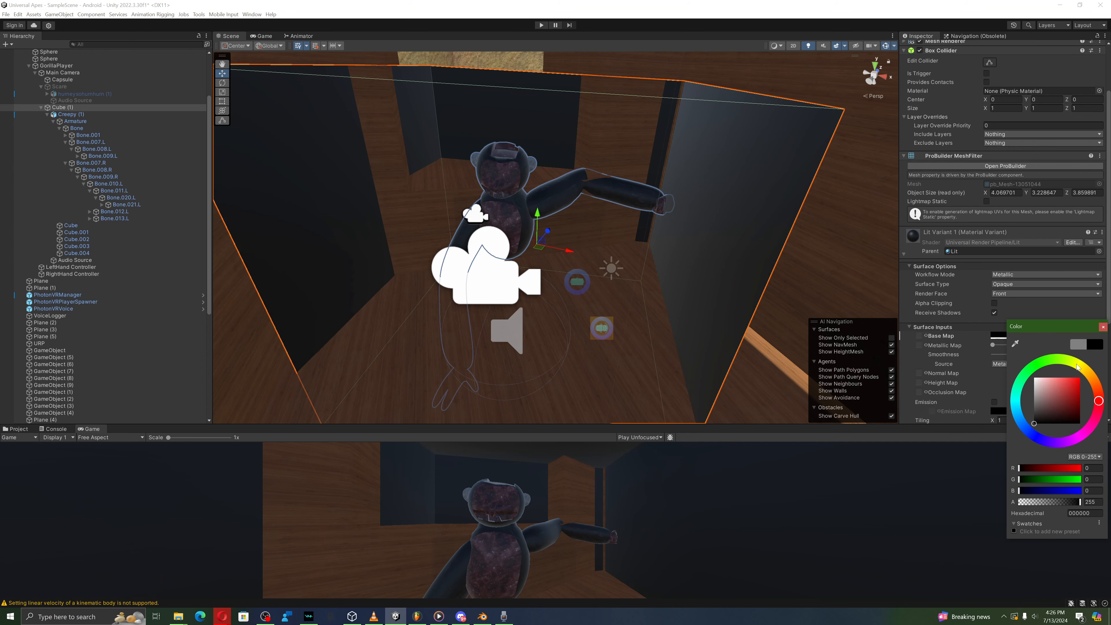
left_click(1103, 327)
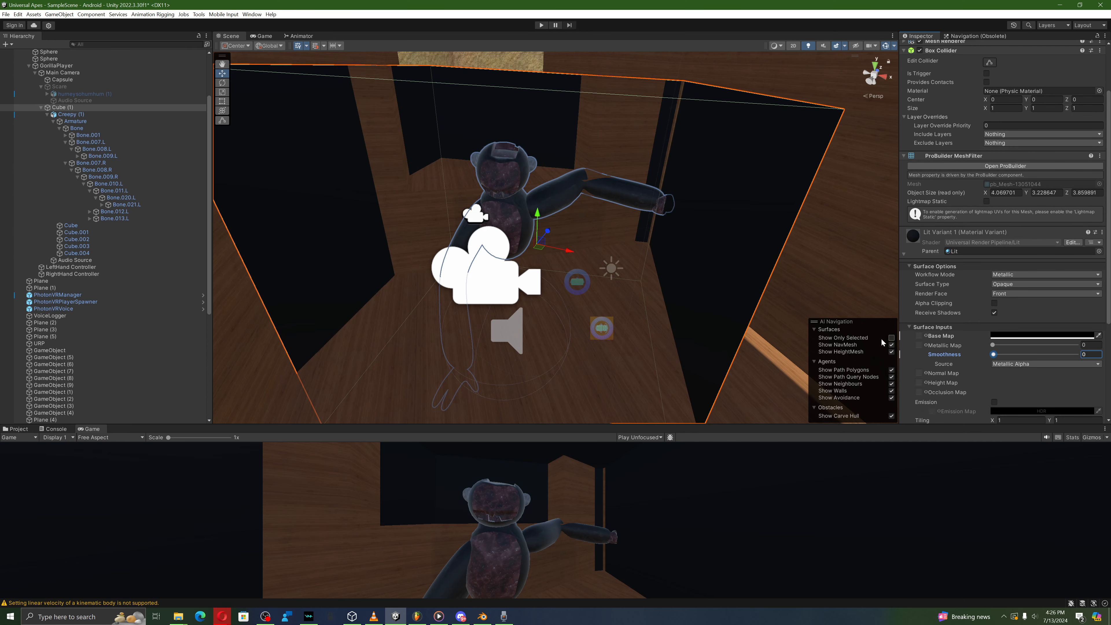
Step: Try emission with a black HDR color on the cube's material variant, and switch emission off again
scroll(923, 337, "down", 2)
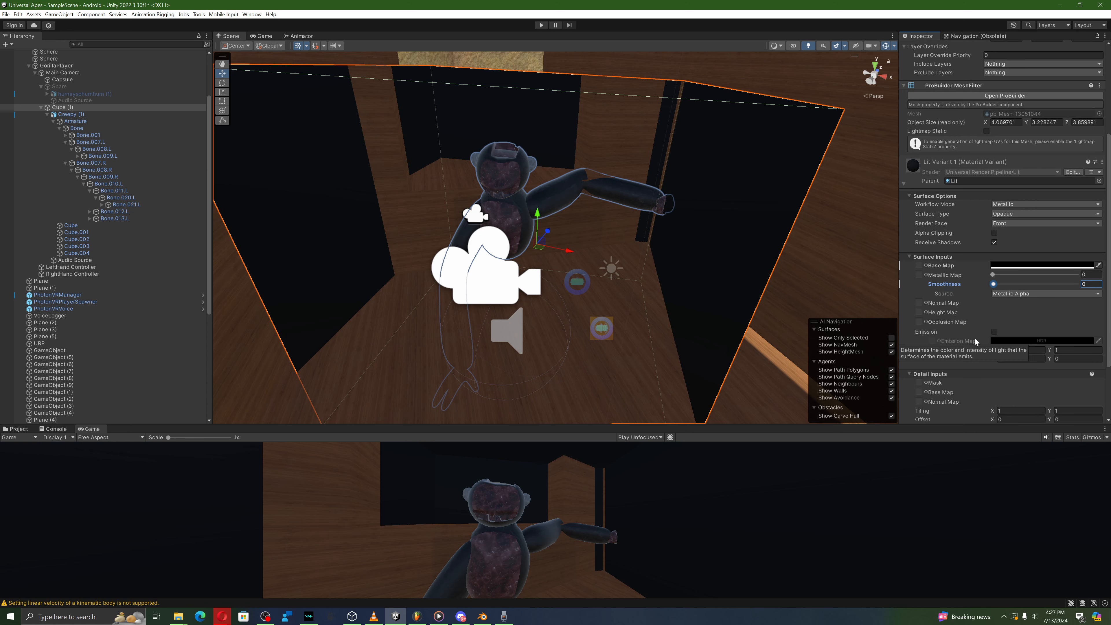
left_click(994, 332)
left_click(1006, 341)
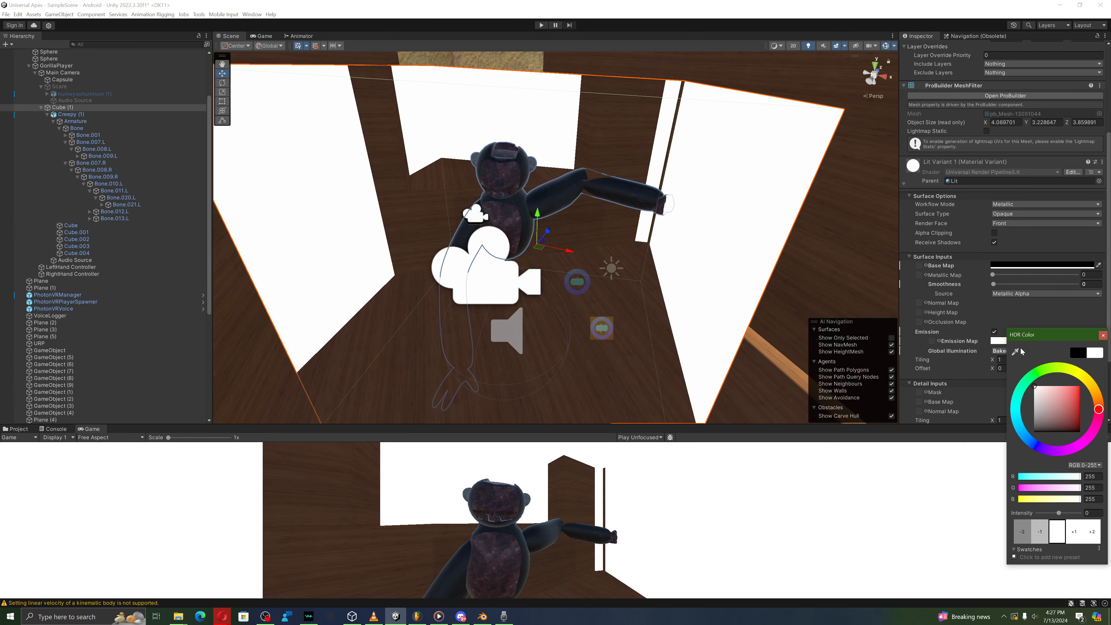
mouse_move(1045, 392)
left_mouse_down()
mouse_move(1078, 390)
mouse_move(1042, 407)
mouse_move(1034, 432)
left_mouse_up()
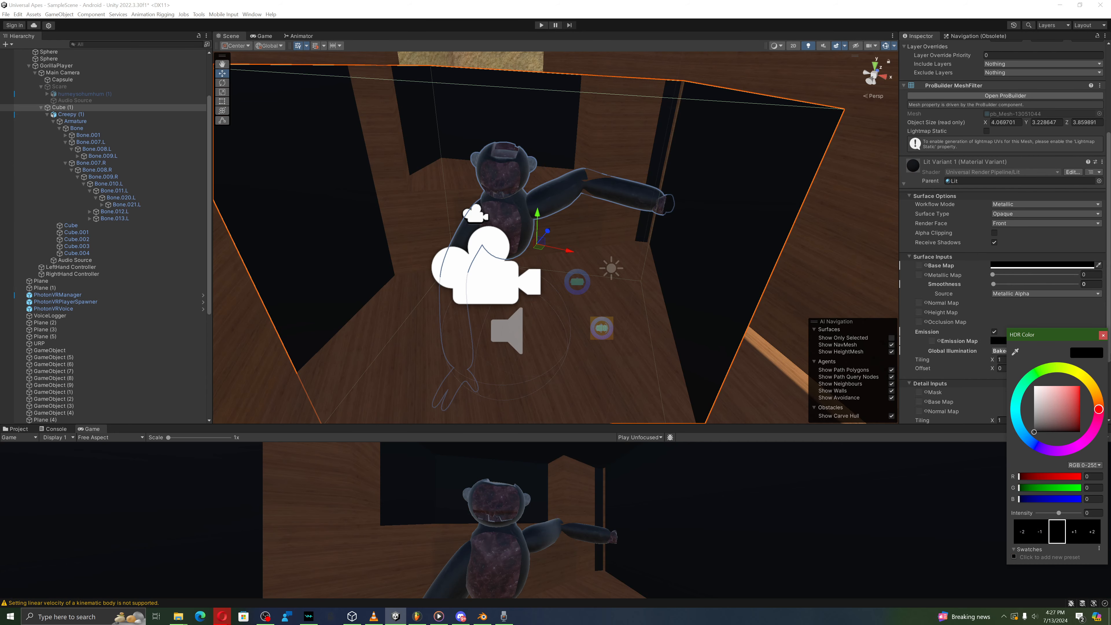
left_click(1103, 335)
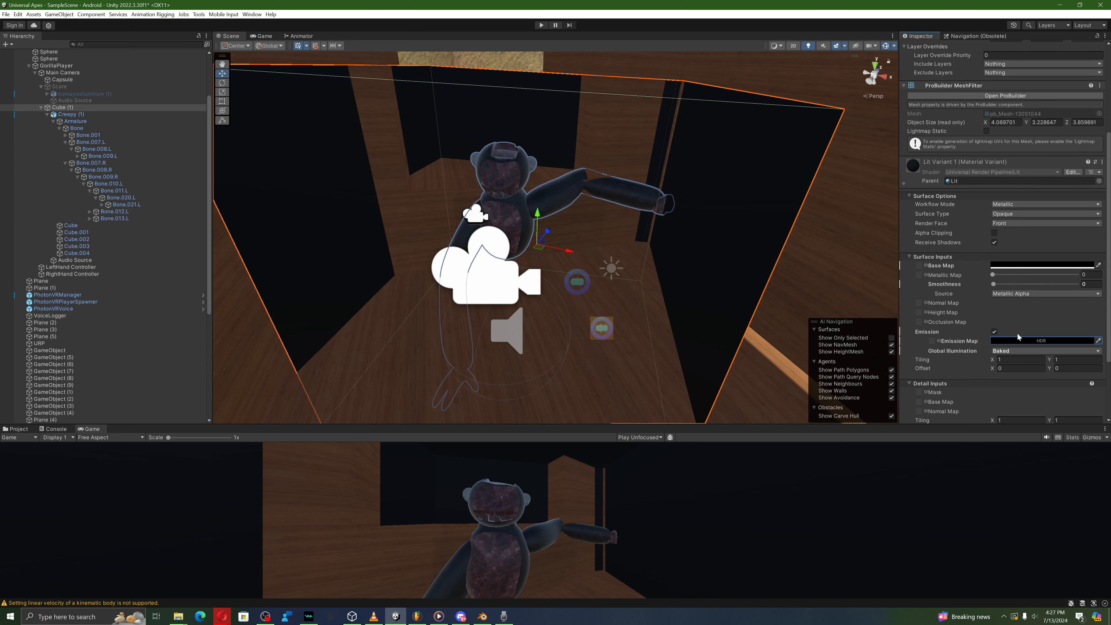
left_click(994, 332)
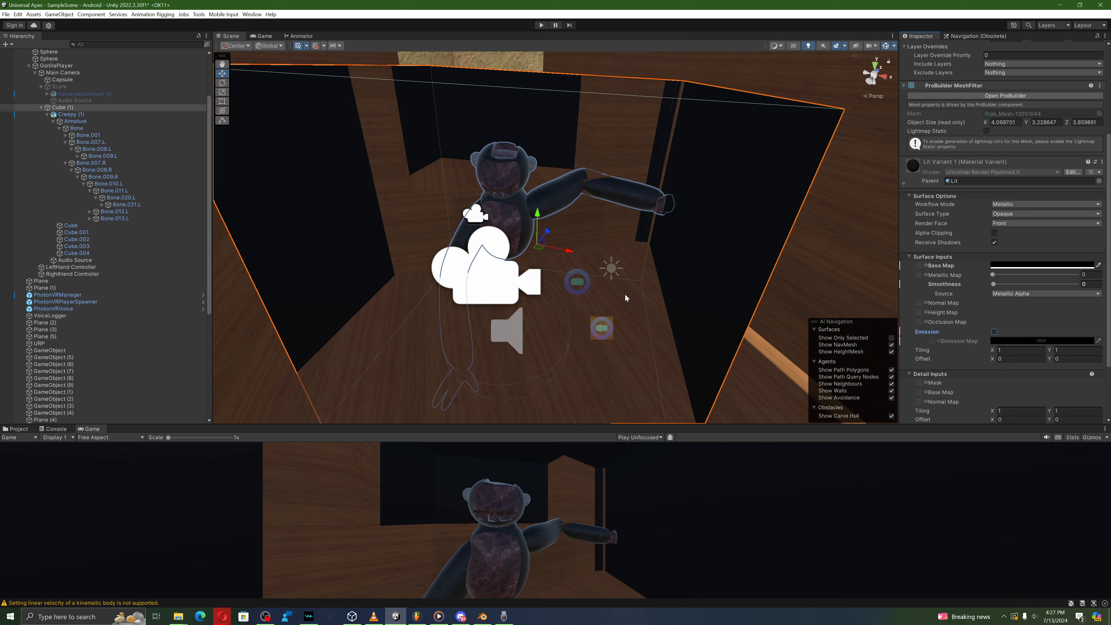
Step: Shift Cube (1), together with Creepy (1) inside it, slightly in front of the player camera
left_click_drag(541, 225, 565, 237)
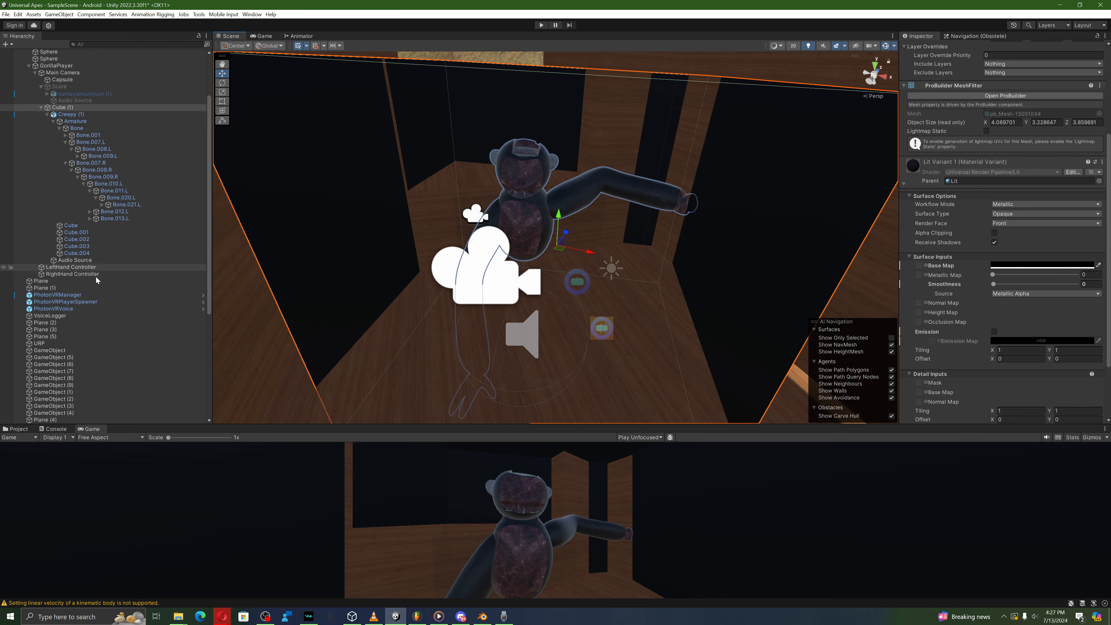
Step: Assign the sound clip used by Scare's Audio Source from the Assets folder to the Audio Source under Cube (1)
left_click(15, 429)
left_click(75, 260)
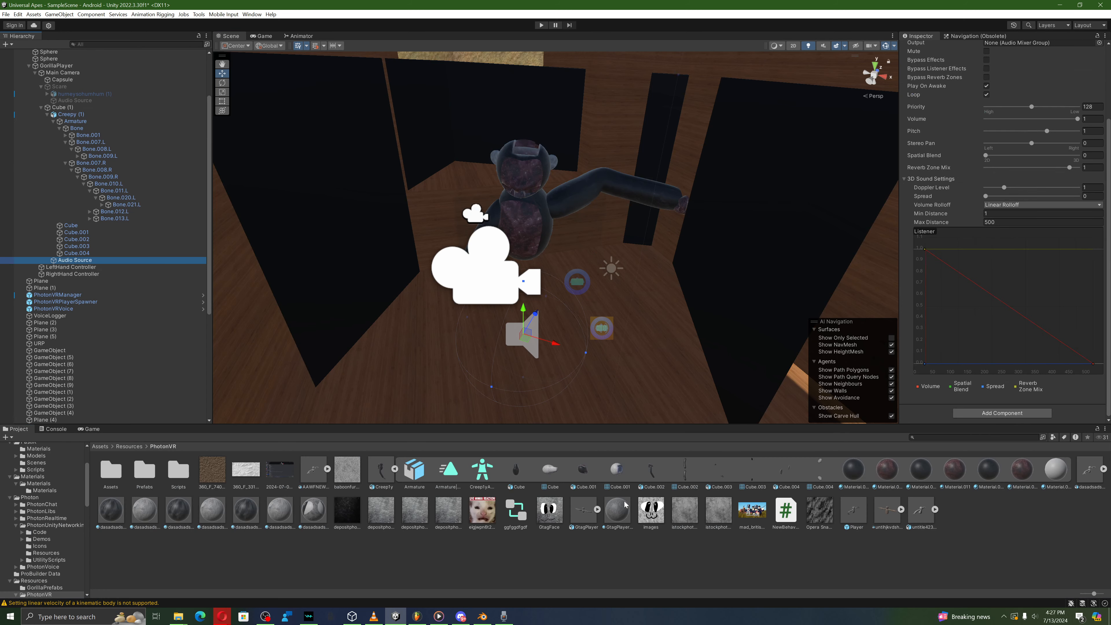
scroll(49, 488, "up", 3)
left_click(36, 487)
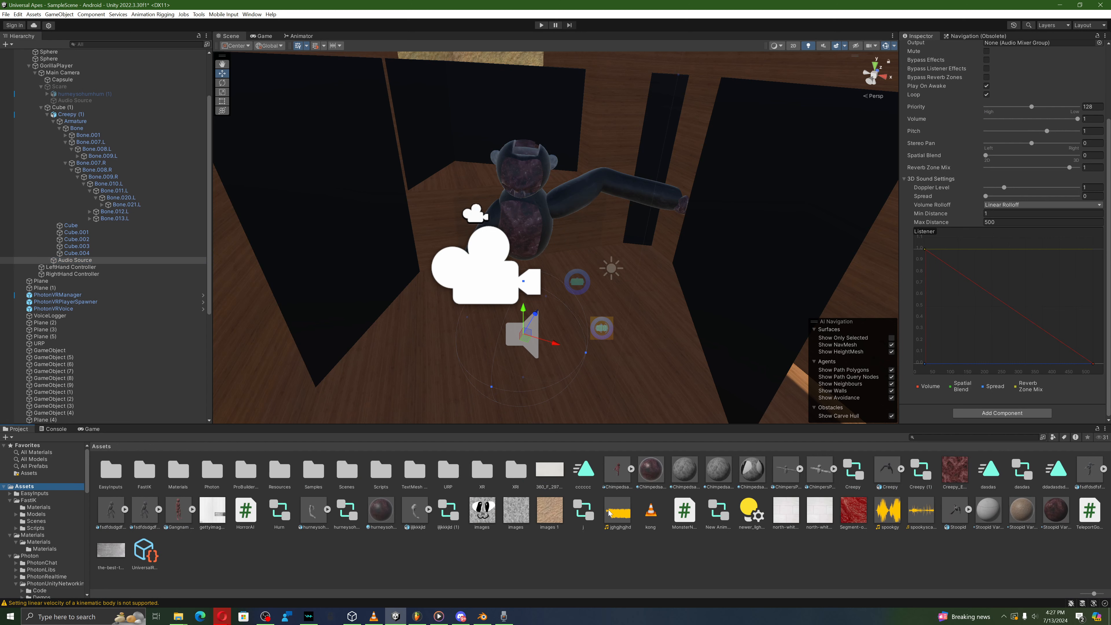
scroll(966, 288, "up", 2)
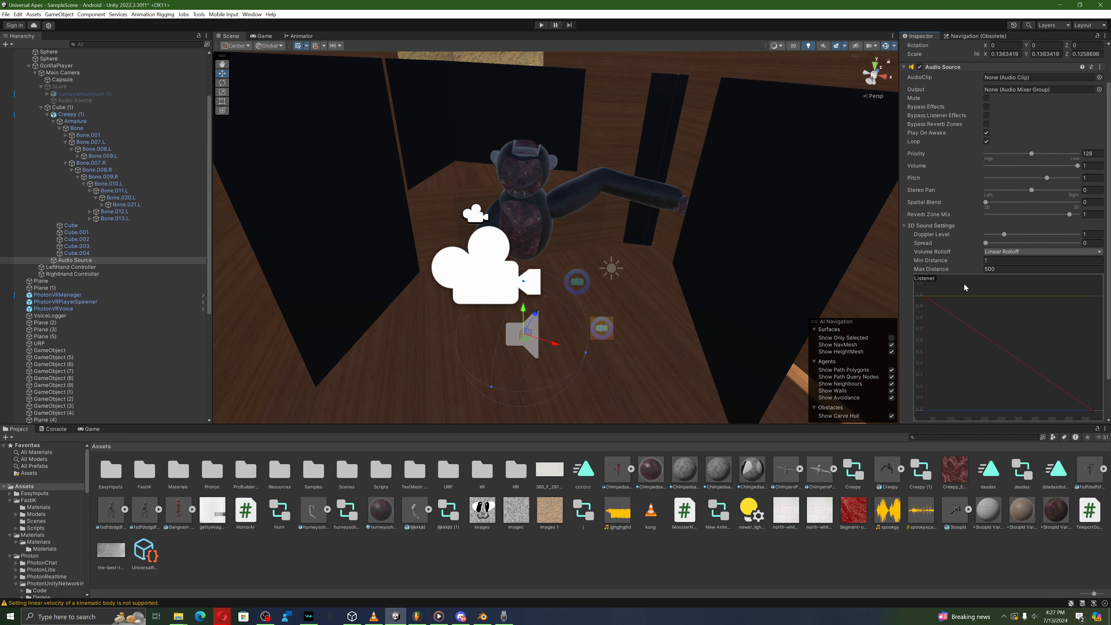
scroll(966, 288, "up", 1)
left_click_drag(618, 523, 992, 169)
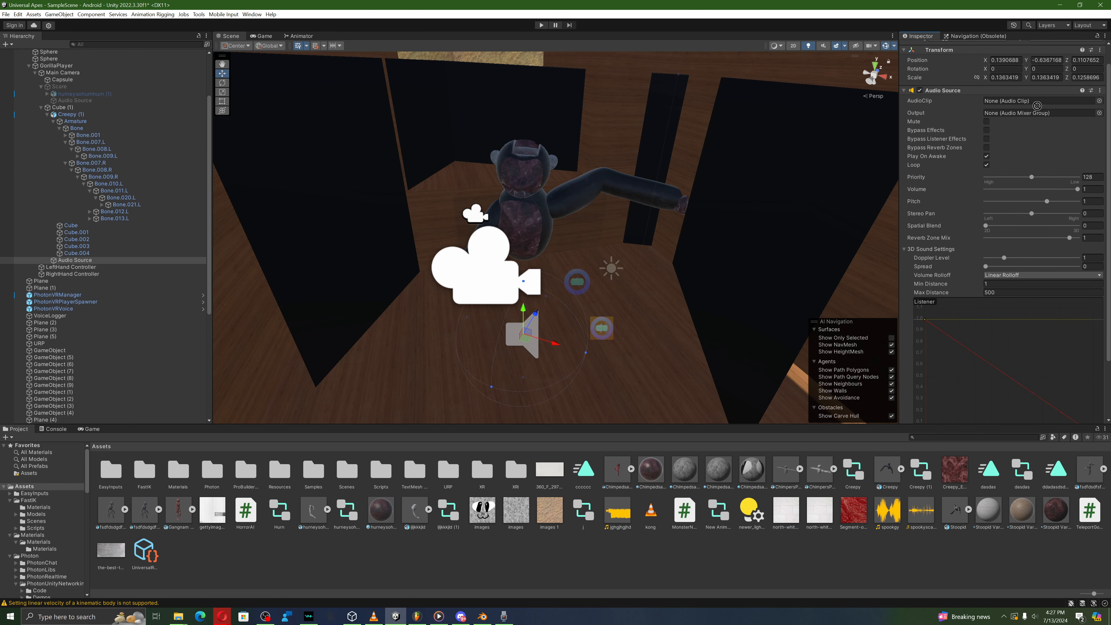
left_click_drag(1038, 106, 1038, 103)
Step: Add the TeleportGorillaPlayer script to the Creep1y monster as a component
scroll(123, 339, "down", 10)
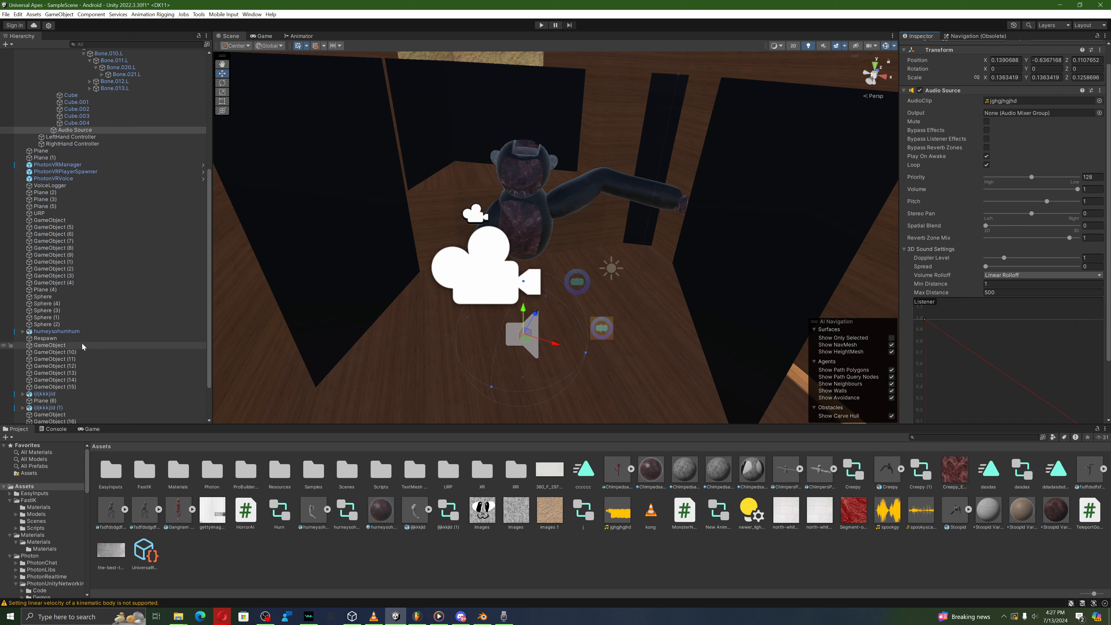
left_click(46, 421)
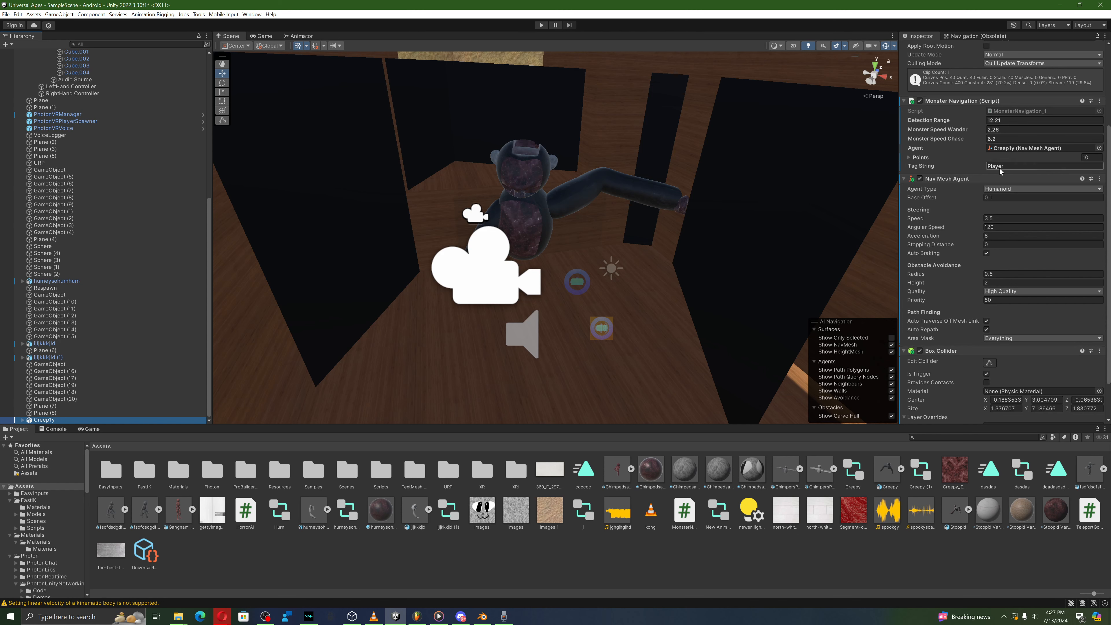
scroll(1000, 168, "down", 3)
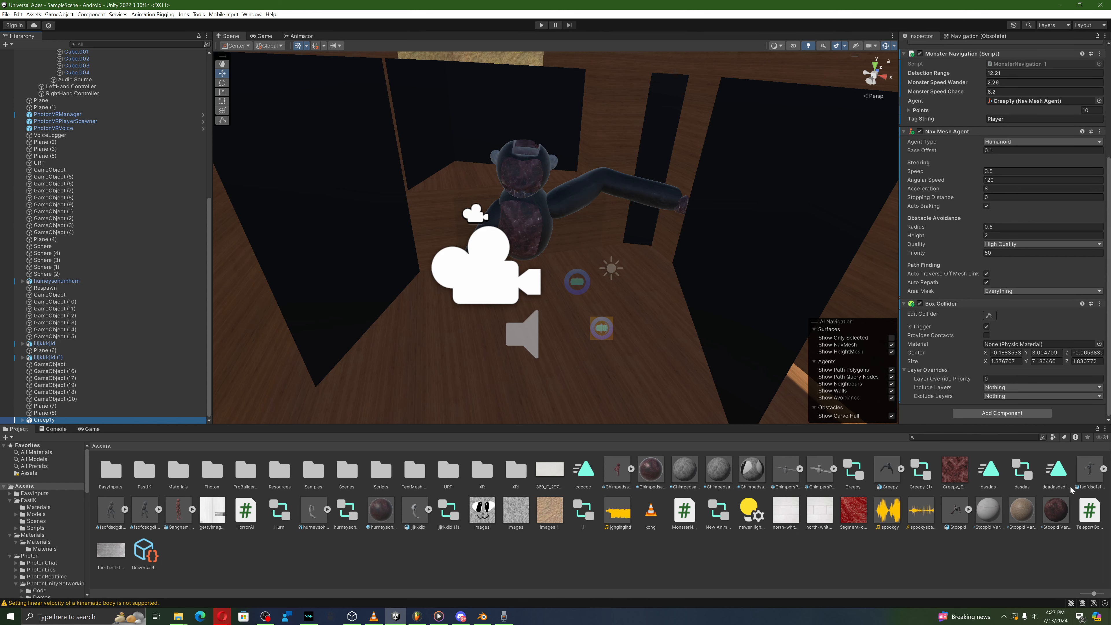
left_click_drag(1089, 510, 988, 331)
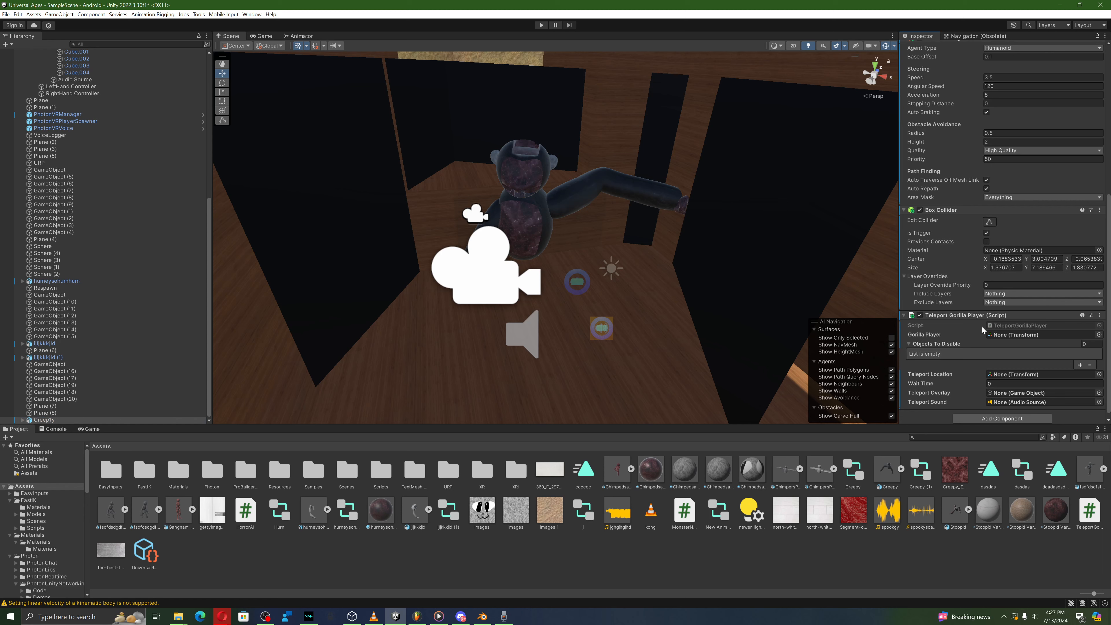
Step: Assign the GorillaPlayer transform as the Gorilla Player in Creep1y's Teleport Gorilla Player script
scroll(103, 219, "up", 12)
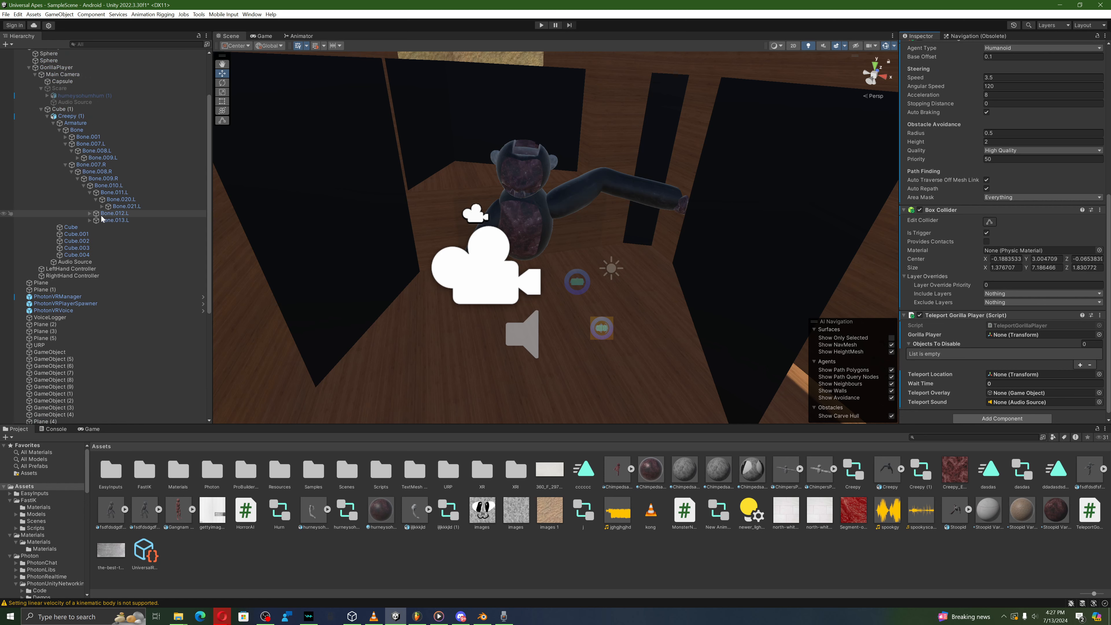
scroll(87, 125, "down", 10)
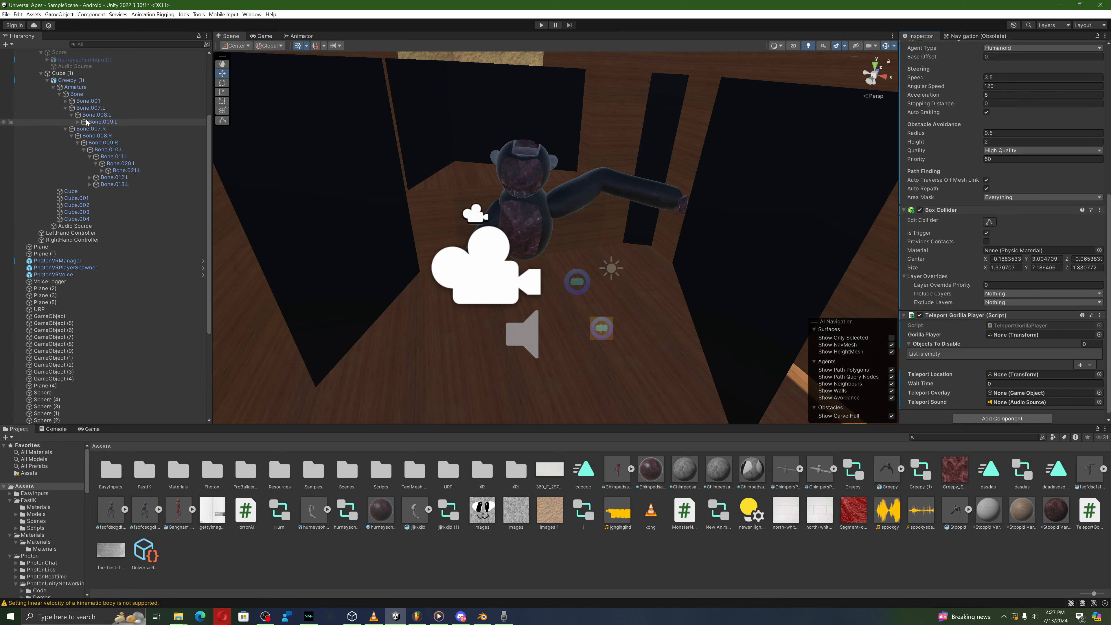
right_click_drag(526, 261, 612, 250)
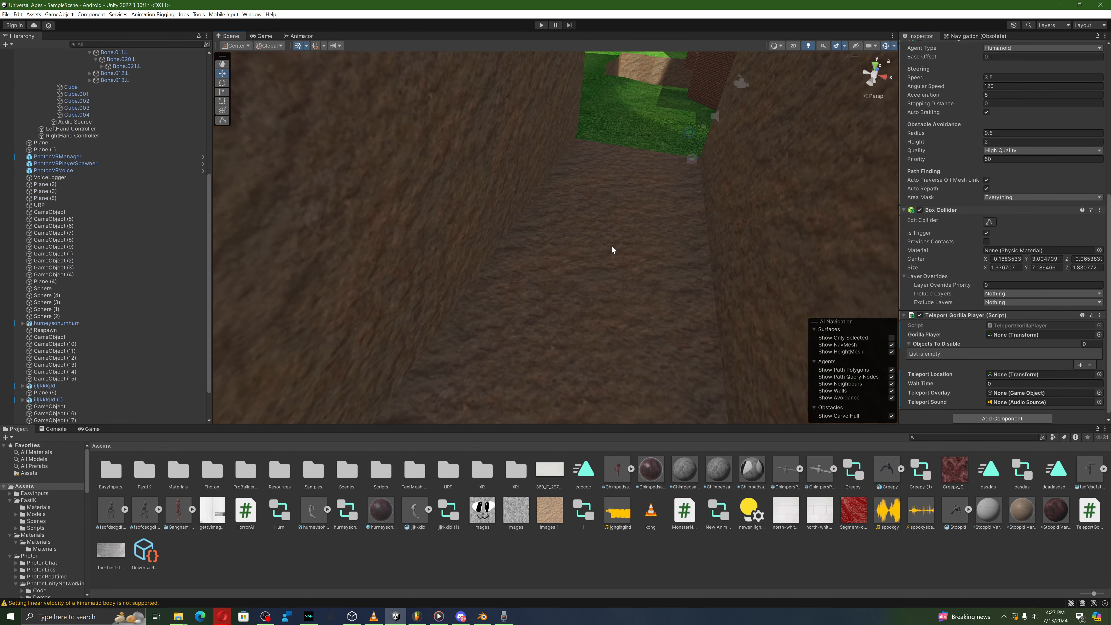
right_click_drag(694, 238, 646, 210)
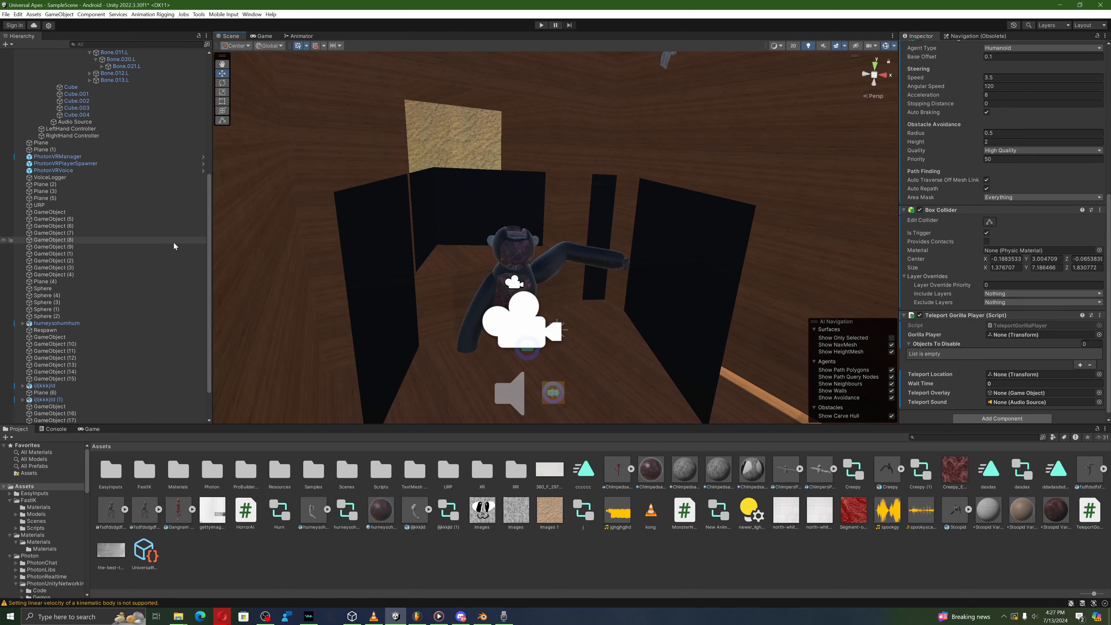
left_click(1099, 334)
scroll(1063, 381, "down", 15)
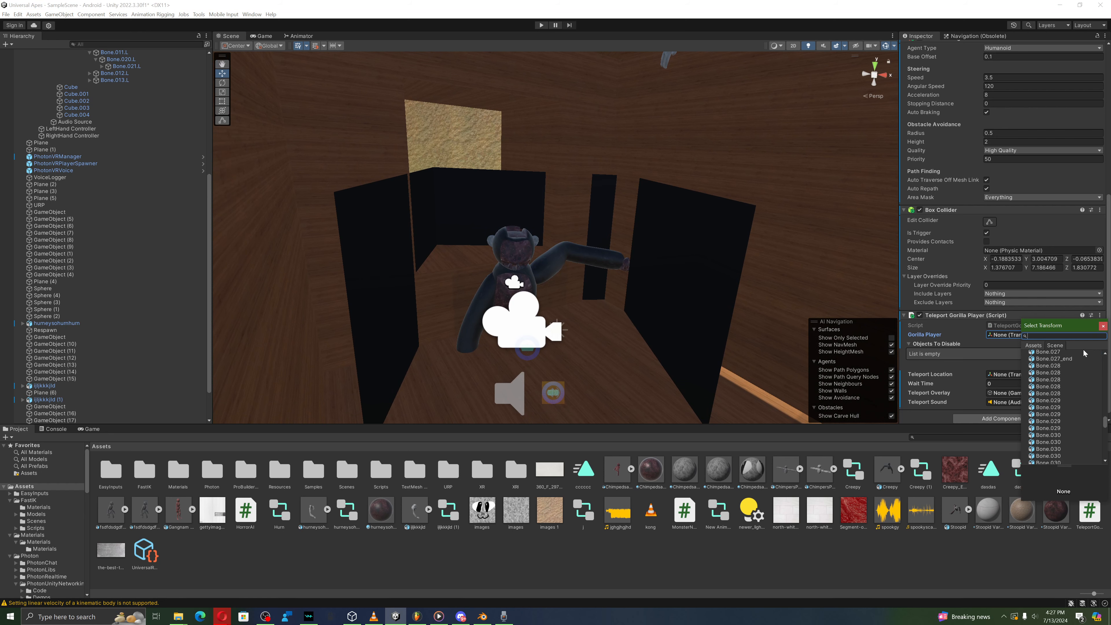
scroll(1058, 401, "up", 6)
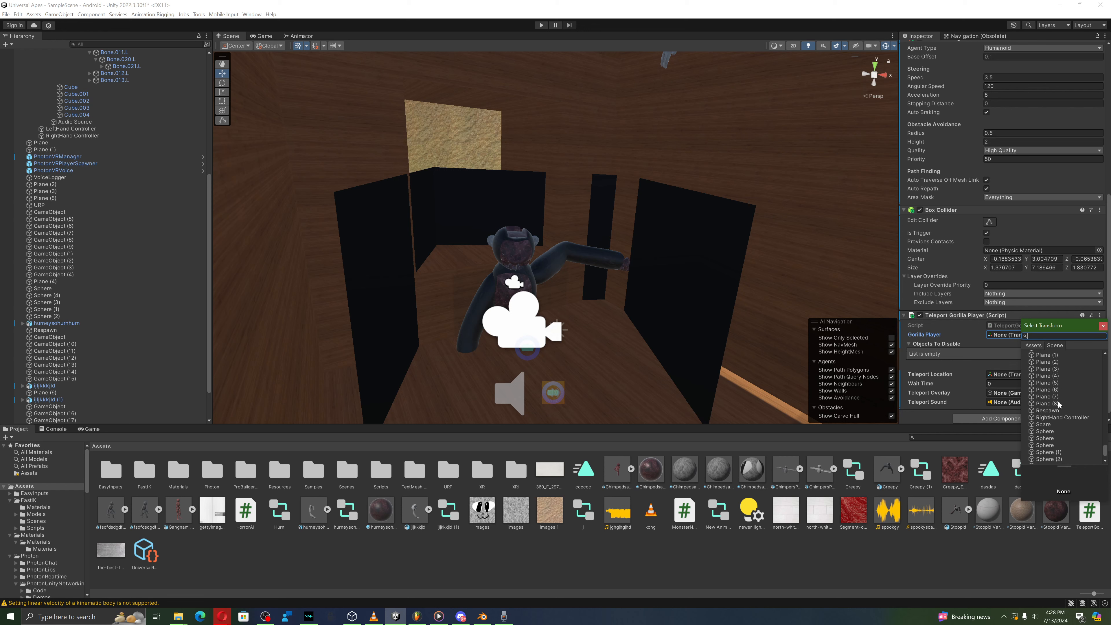
double_click(1052, 375)
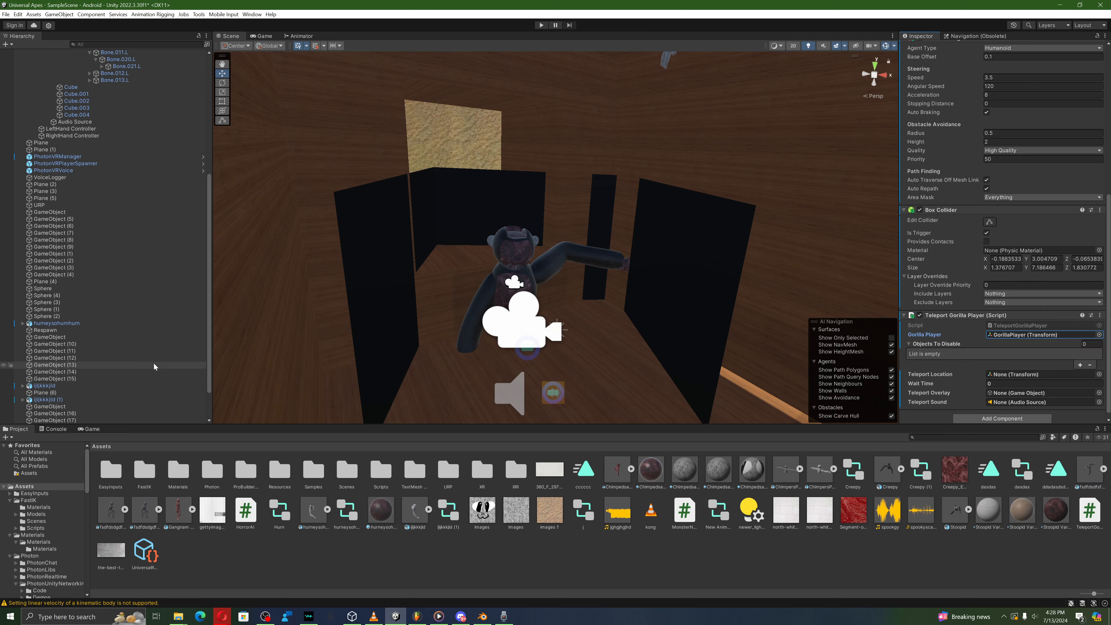
Step: Set the script's Teleport Location to the Respawn object and its Wait Time to 1.1
scroll(155, 367, "down", 2)
right_click_drag(656, 289, 718, 307)
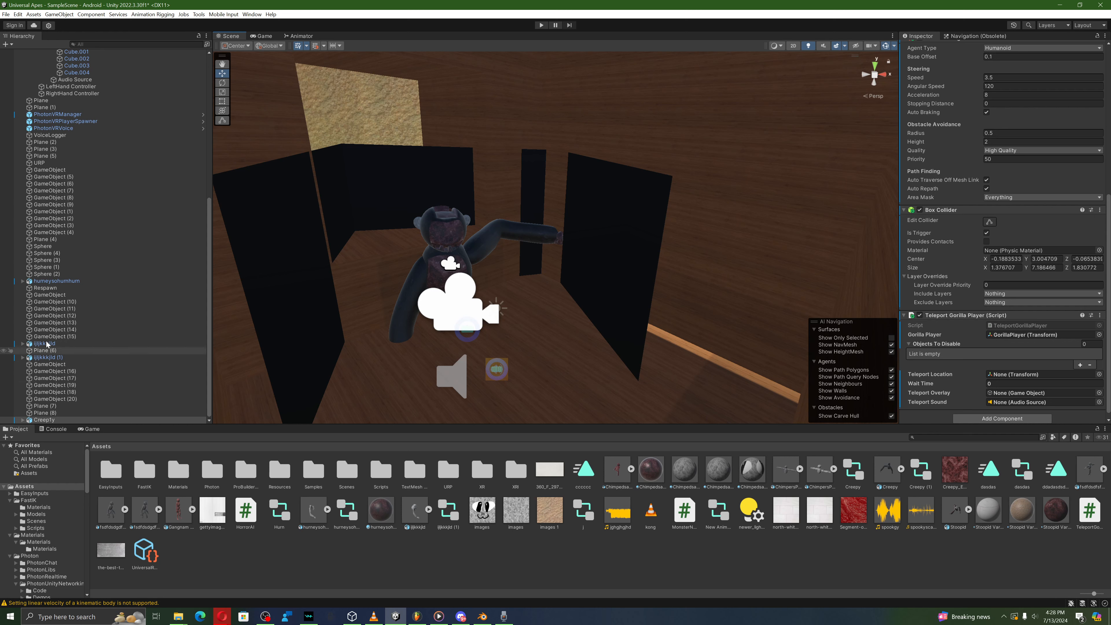
scroll(47, 363, "up", 10)
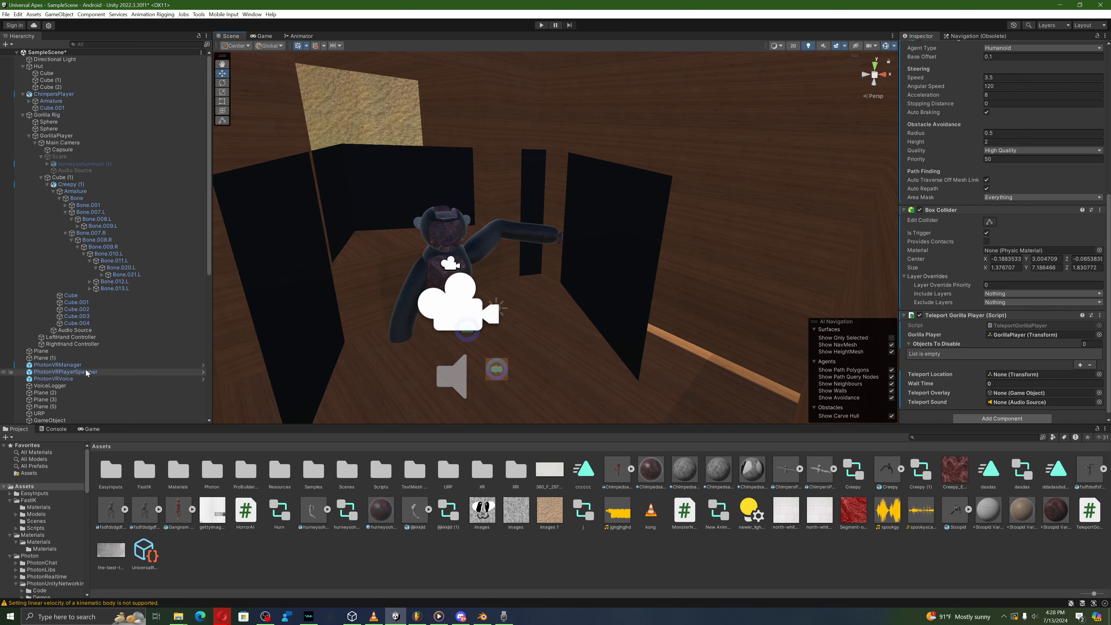
scroll(86, 372, "down", 11)
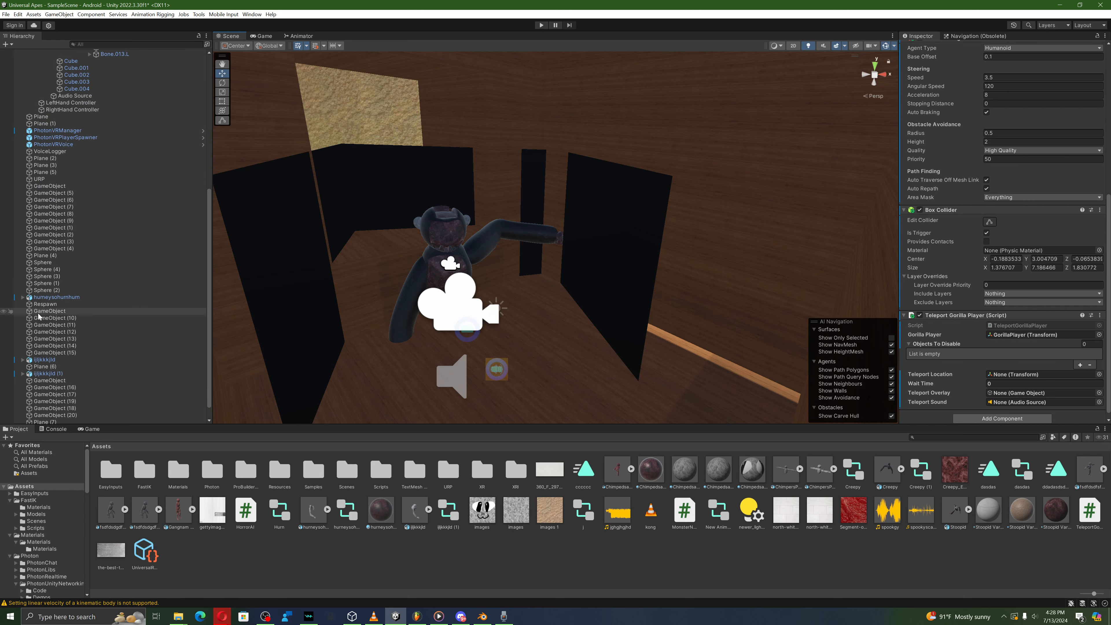
left_click_drag(43, 304, 1019, 374)
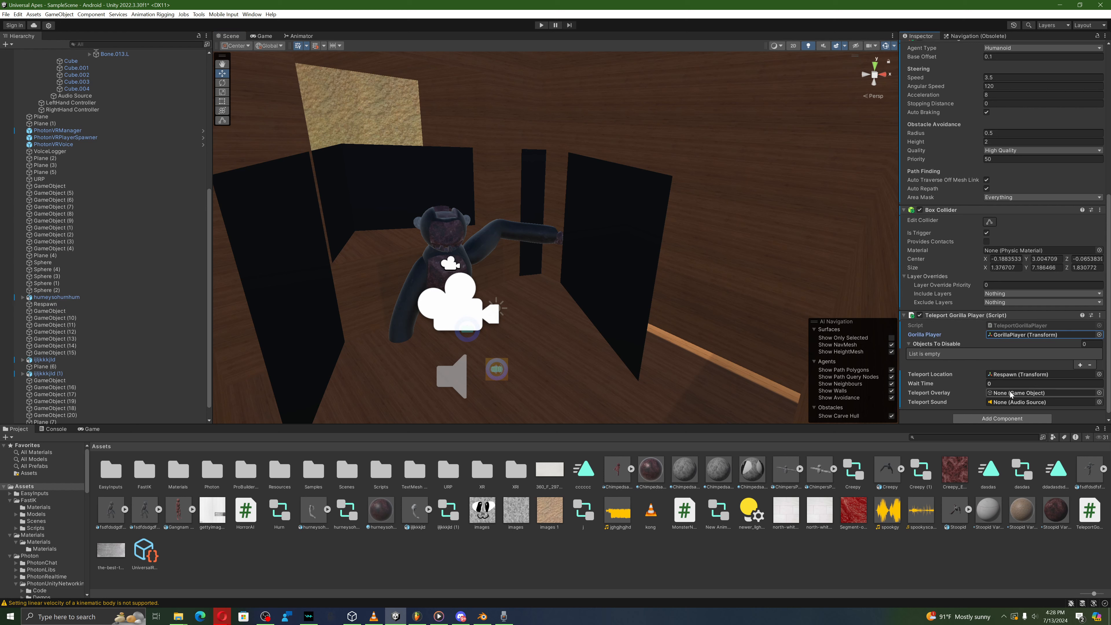
left_click(992, 385)
type("1.1")
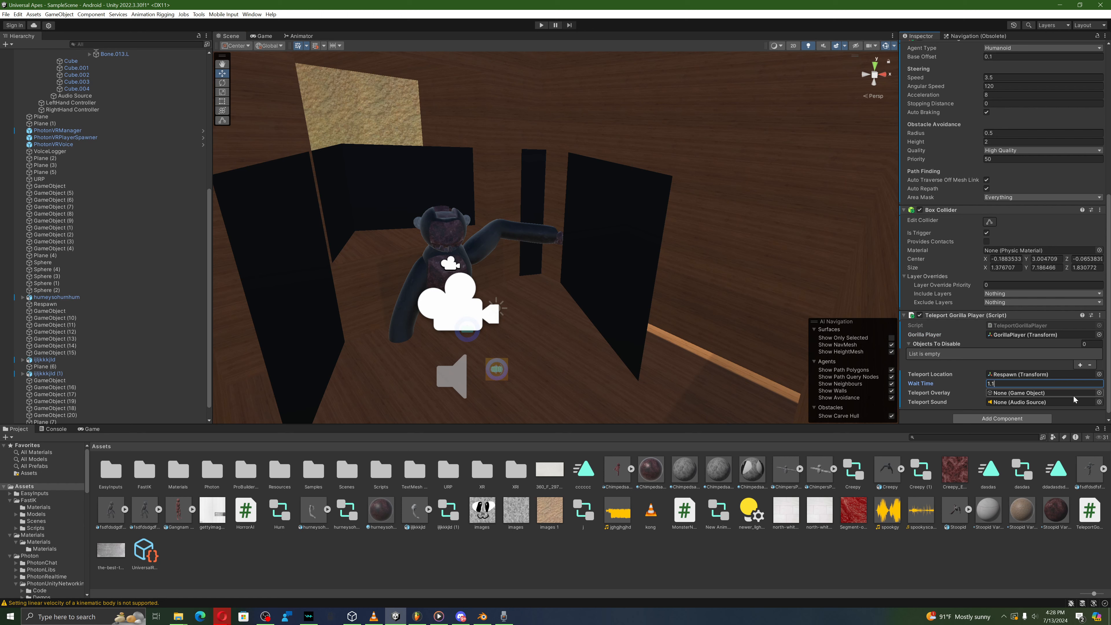
Step: Rename the black jumpscare cube mounted on the Main Camera as LVL1
left_click(1099, 393)
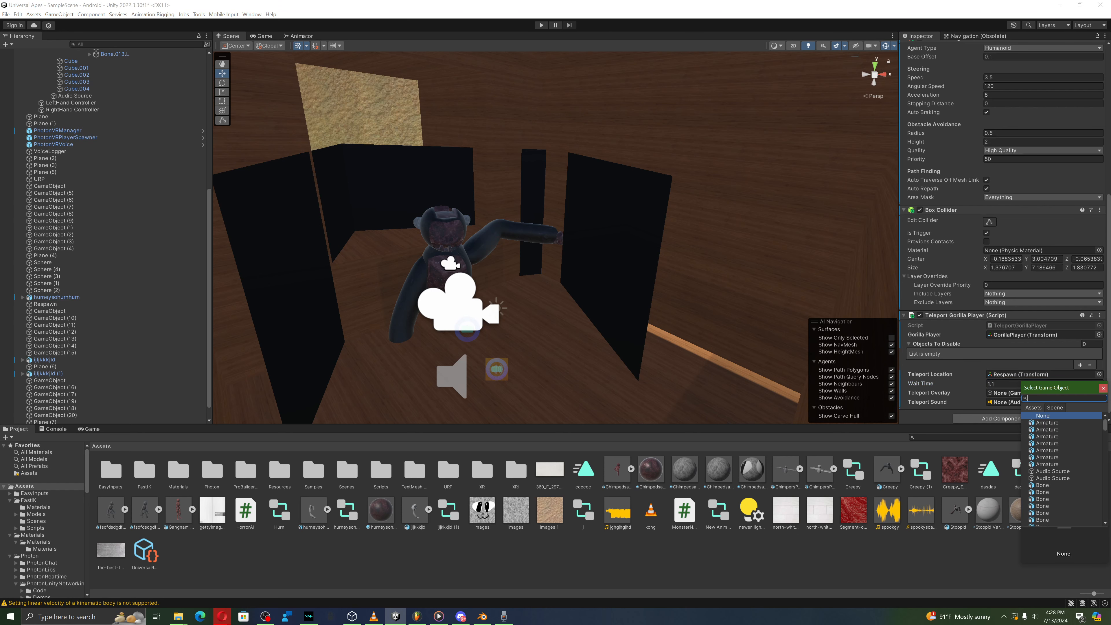
left_click(1103, 388)
left_click(617, 267)
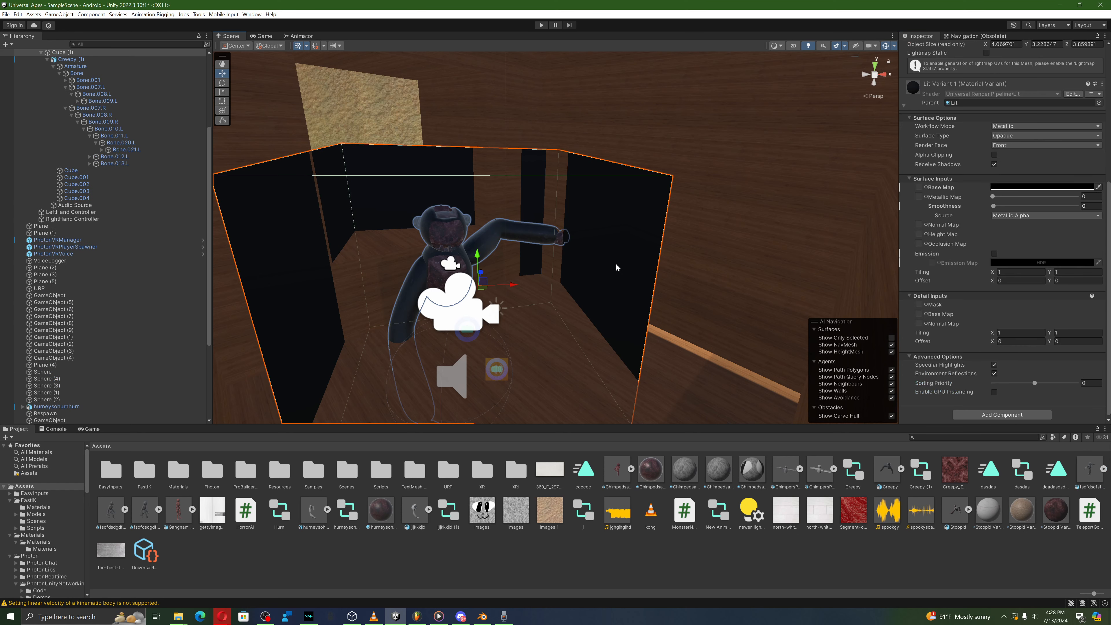
scroll(985, 83, "up", 8)
left_click_drag(964, 49, 886, 53)
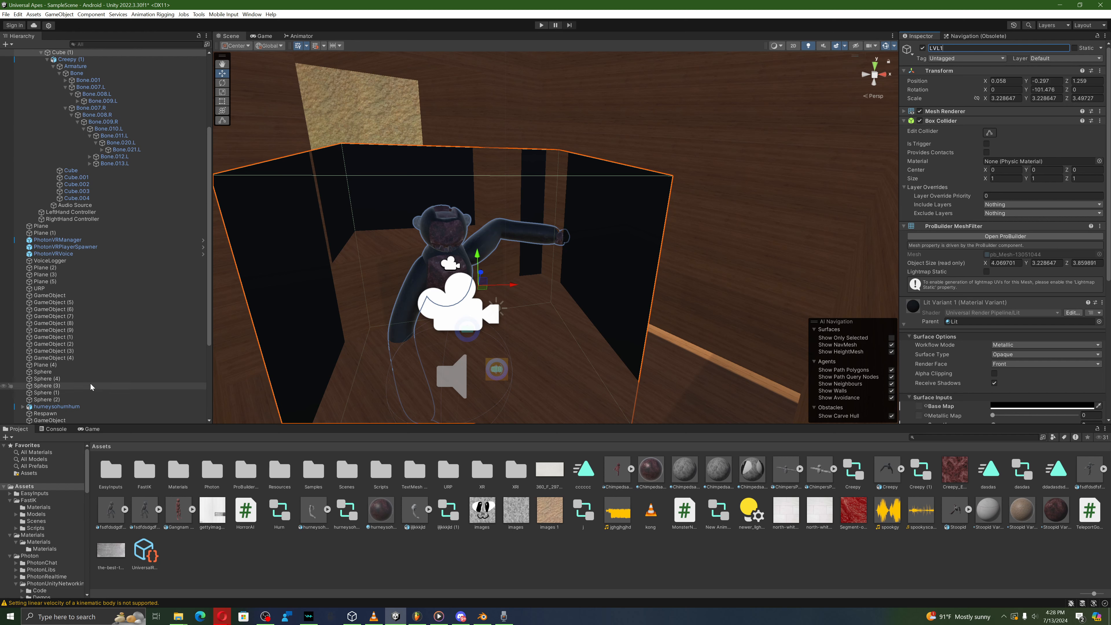
scroll(91, 387, "down", 5)
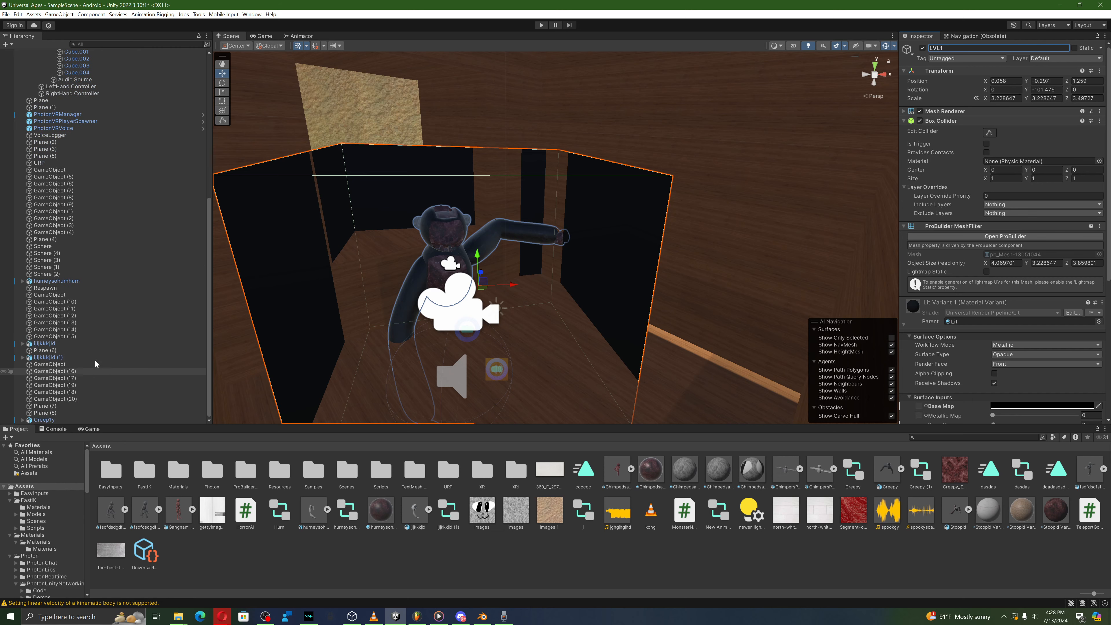
Step: Assign LVL1 as the Teleport Overlay and its child Audio Source as the Teleport Sound in Creep1y's teleport script
left_click(87, 420)
scroll(995, 224, "down", 5)
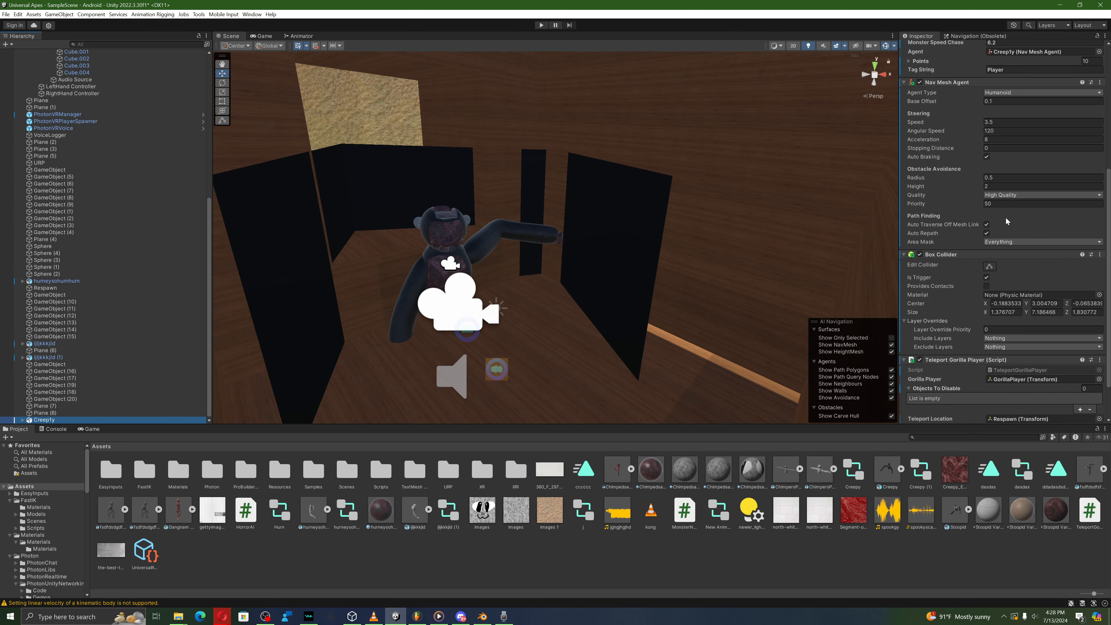
scroll(1007, 221, "down", 2)
scroll(110, 318, "up", 10)
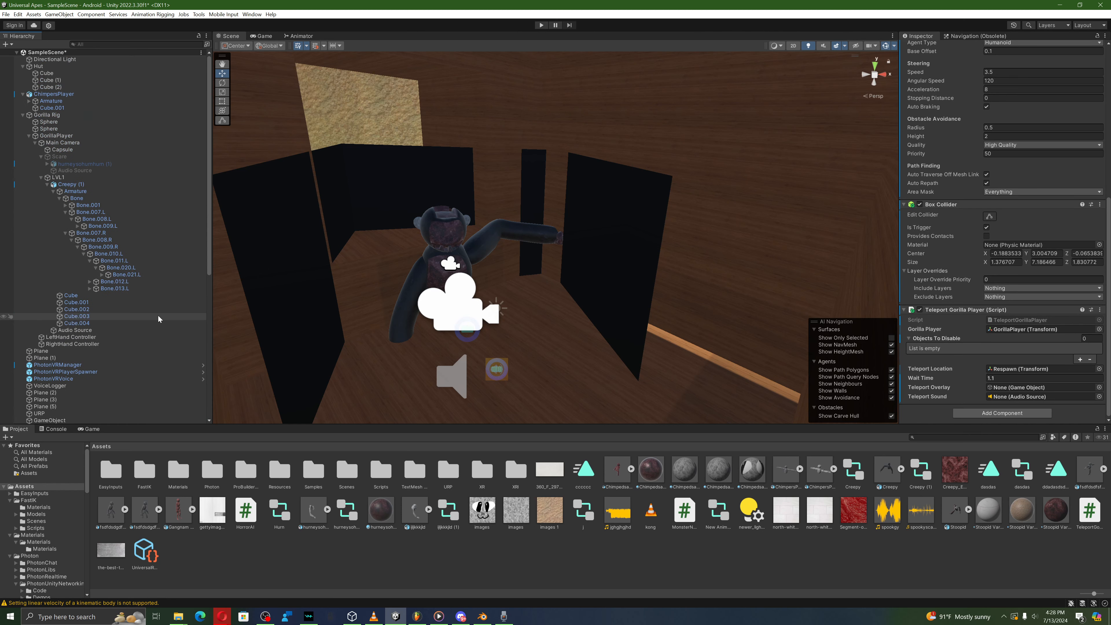
left_click_drag(59, 178, 1042, 387)
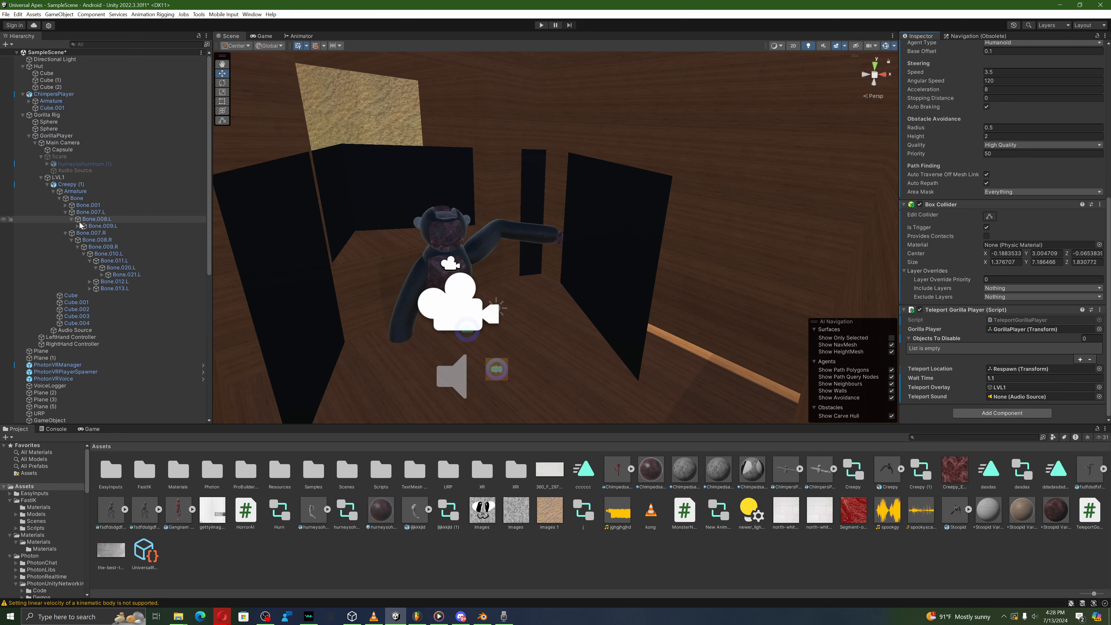
left_click_drag(75, 330, 1037, 397)
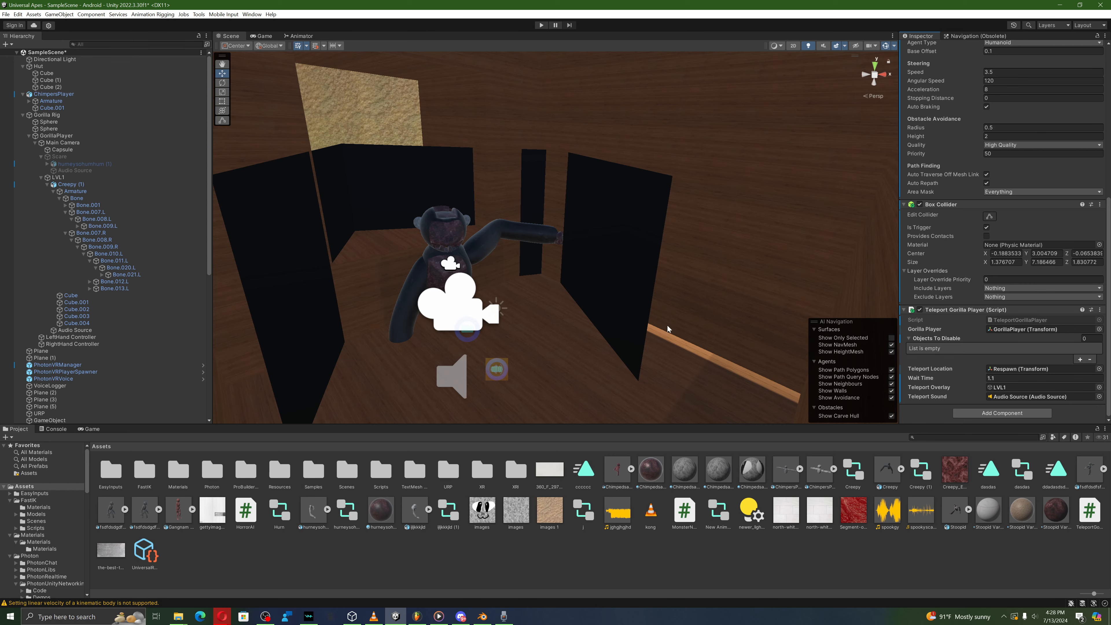
Step: Examine the map in the scene to identify which plane objects form its tunnels, walls and ground
right_click_drag(668, 326, 888, 368)
key("s")
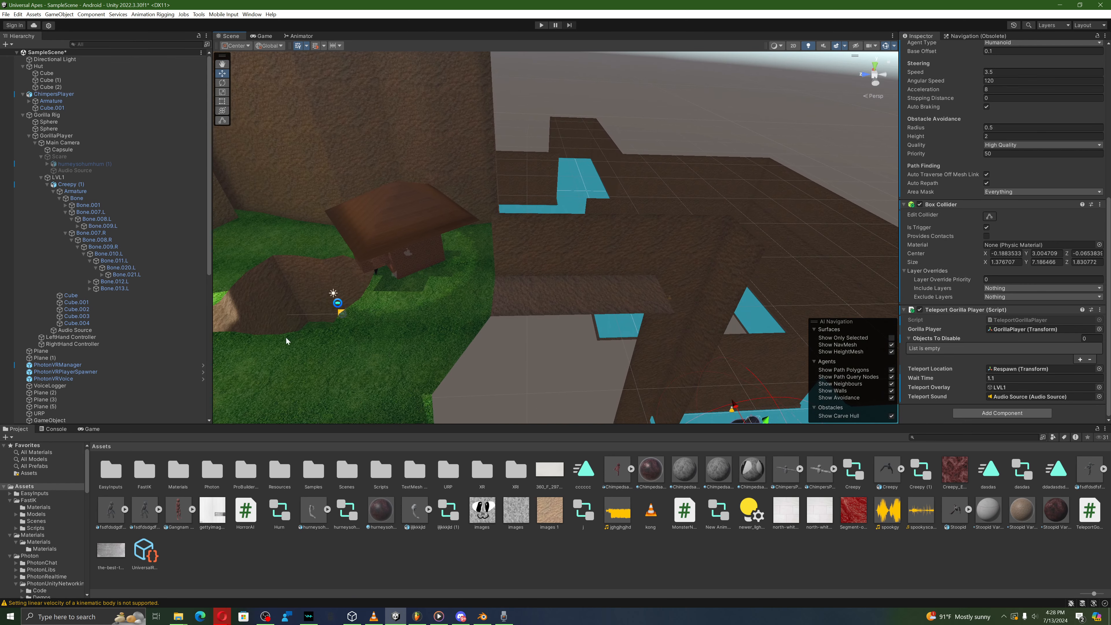
left_click(79, 393)
right_click_drag(442, 337, 476, 350)
left_click(571, 275)
right_click_drag(571, 275, 567, 278)
left_click(656, 293)
left_click(488, 225)
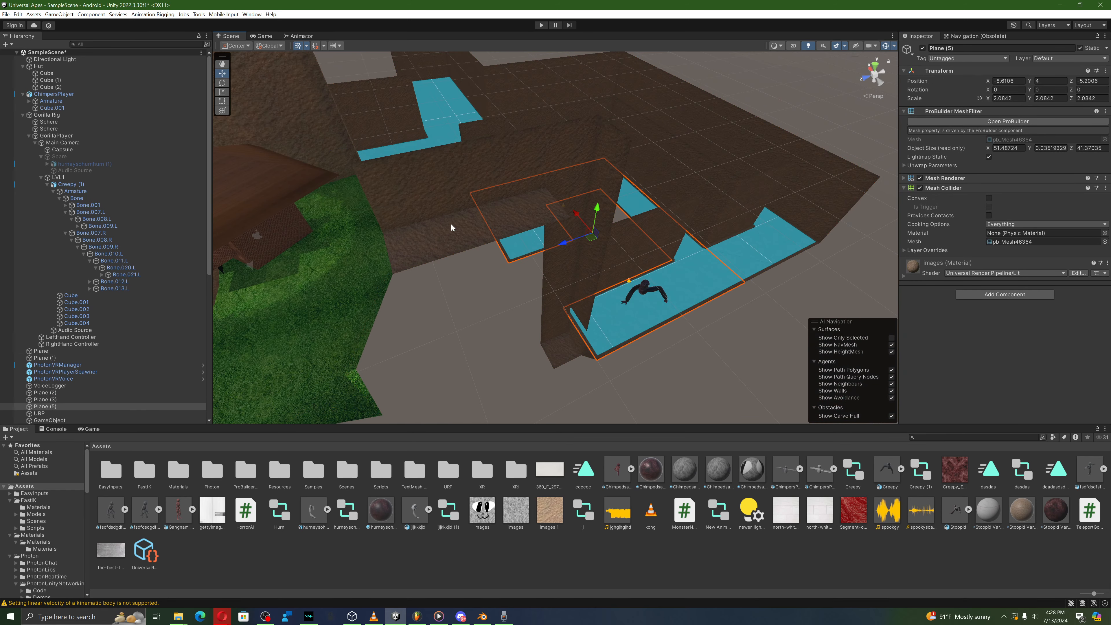
left_click(451, 226)
right_click_drag(497, 286, 432, 286)
scroll(432, 286, "down", 5)
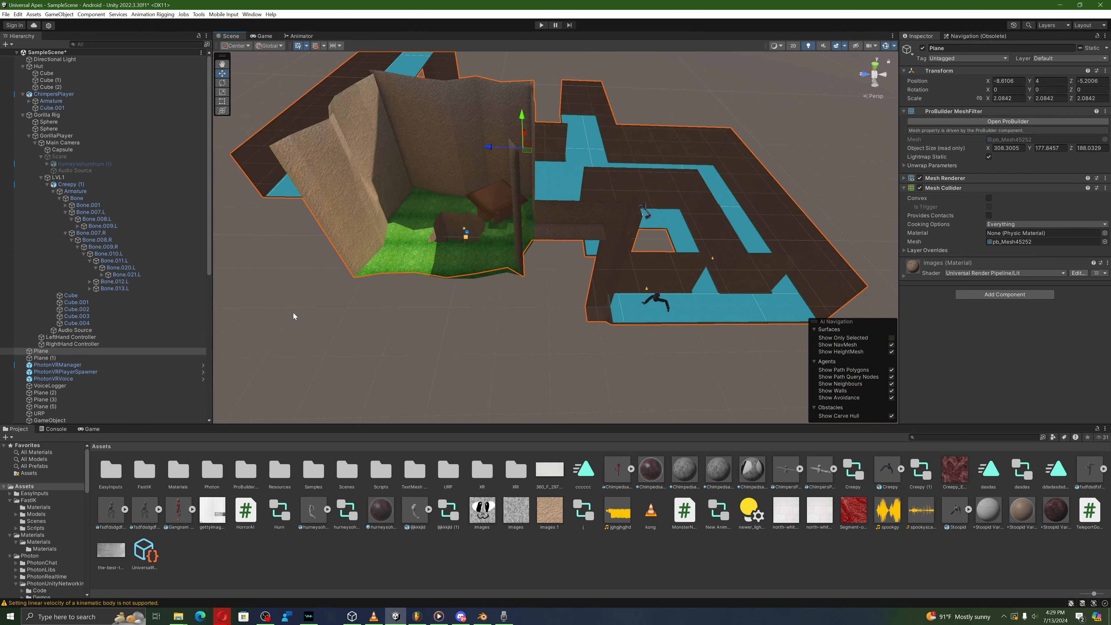
left_click(38, 66)
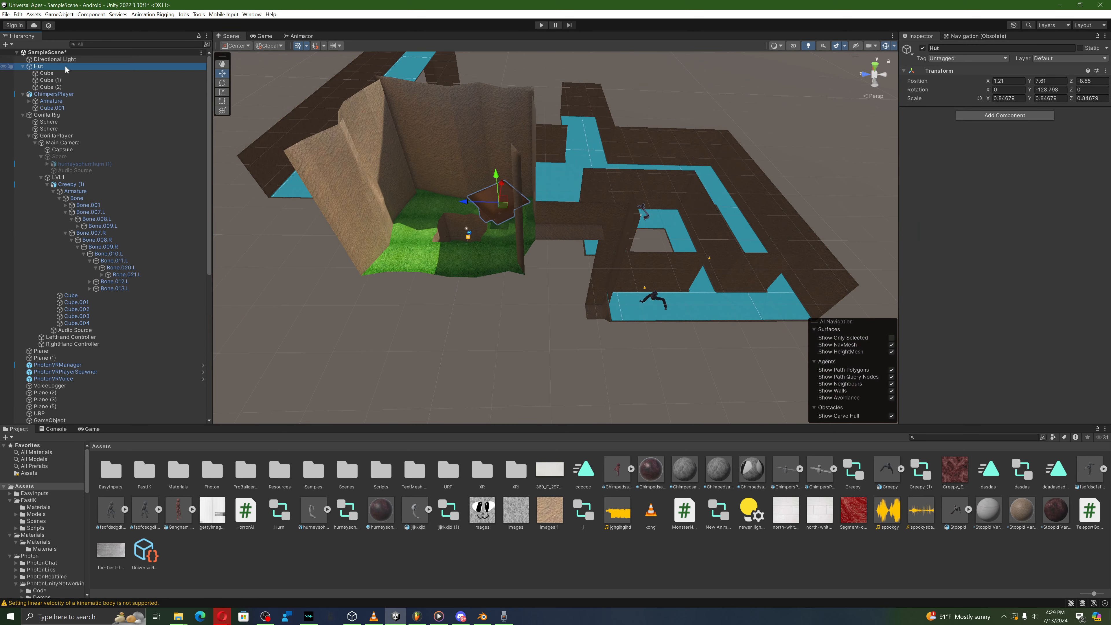
left_click(51, 87, "shift")
left_click(60, 359, "ctrl")
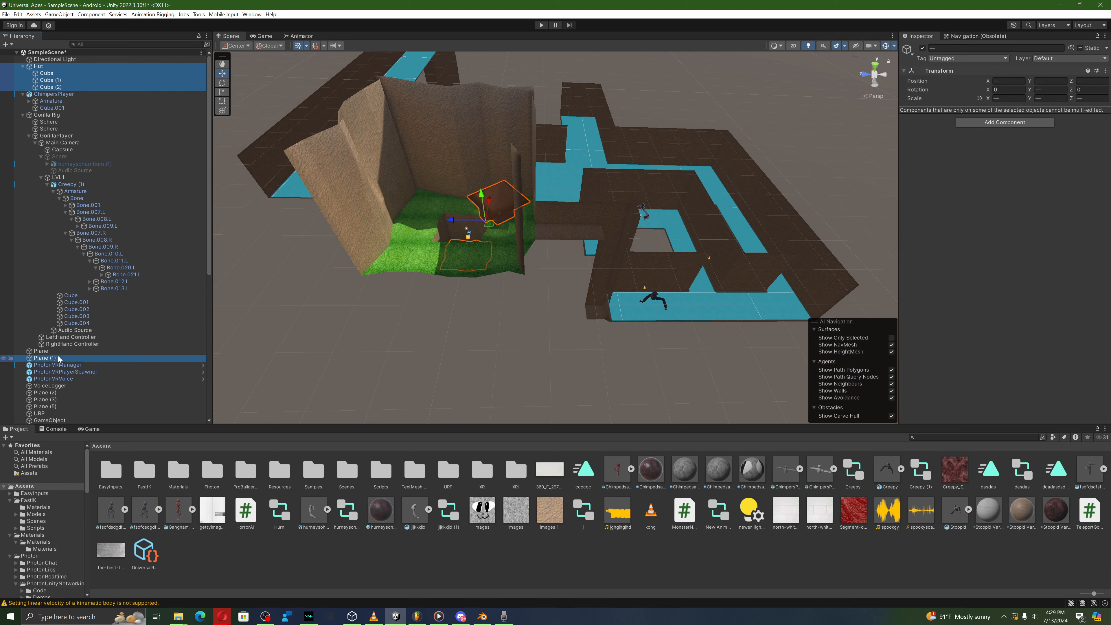
left_click(42, 351, "ctrl")
scroll(51, 351, "down", 3)
left_click(49, 342, "ctrl")
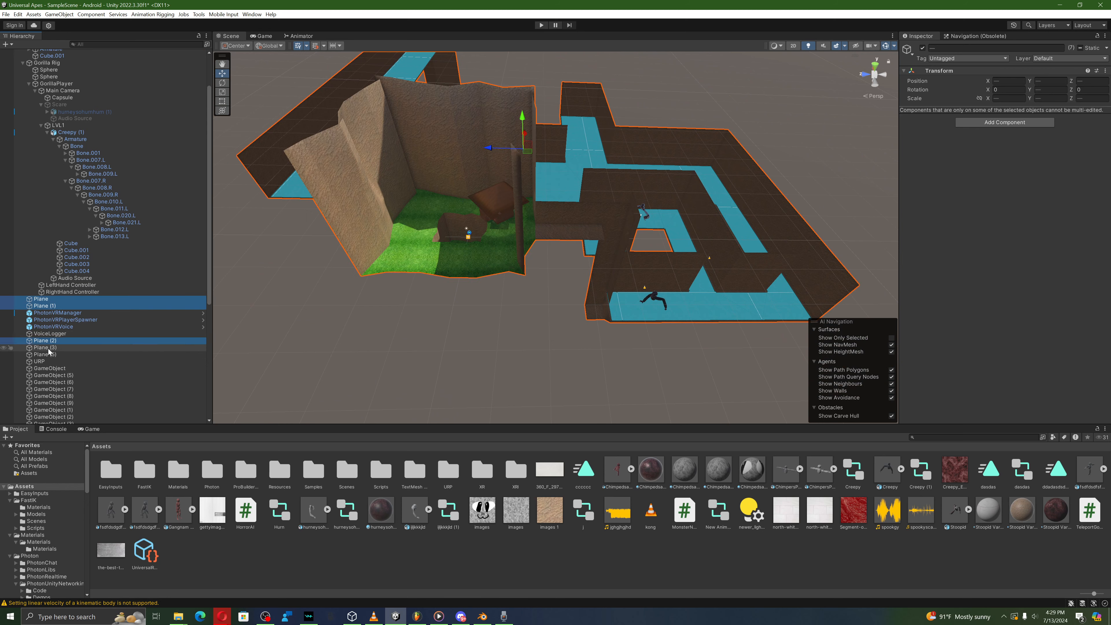
left_click(47, 350, "ctrl")
left_click(51, 354, "ctrl")
scroll(59, 353, "down", 6)
scroll(62, 353, "down", 2)
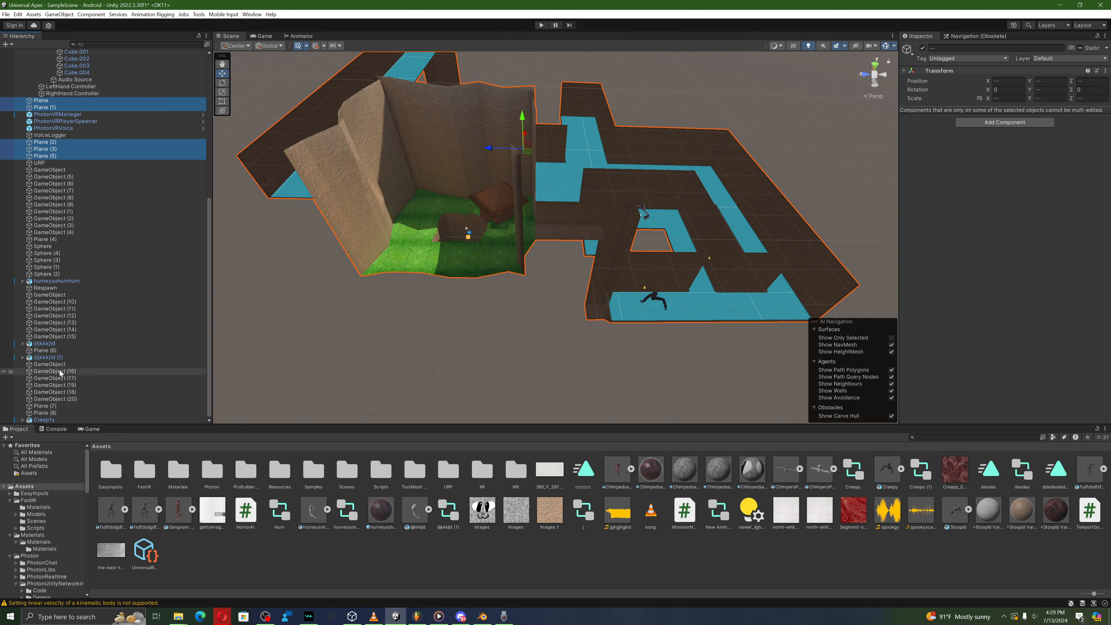
left_click(44, 350, "ctrl")
left_click(44, 406, "ctrl")
left_click(48, 414, "ctrl")
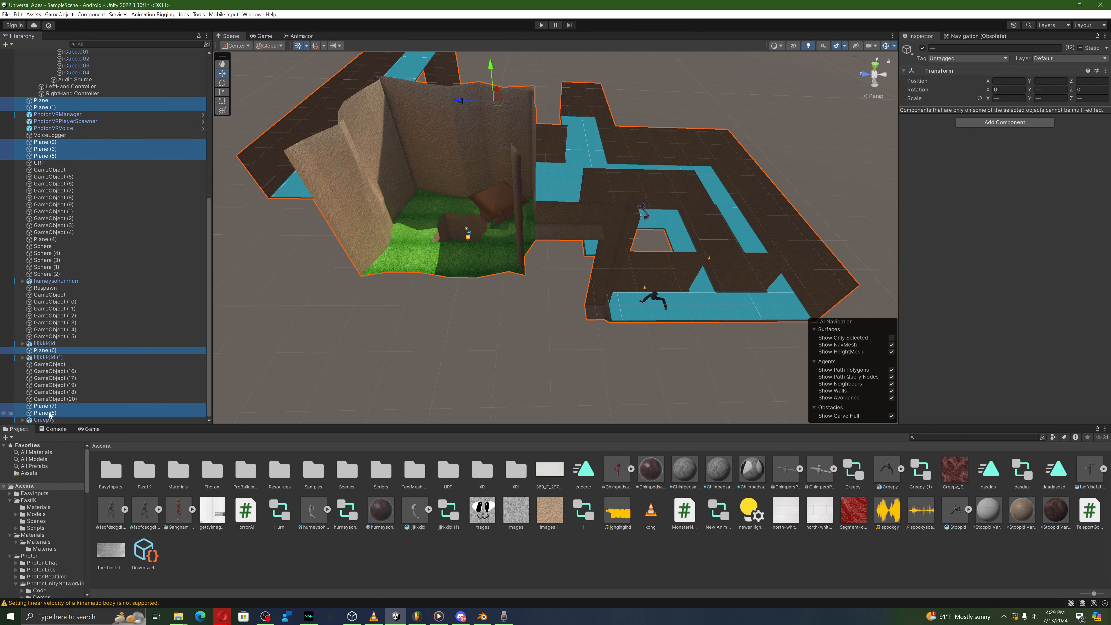
Step: Select Creep1y and keep the Inspector locked on its Teleport Gorilla Player script
left_click(43, 420)
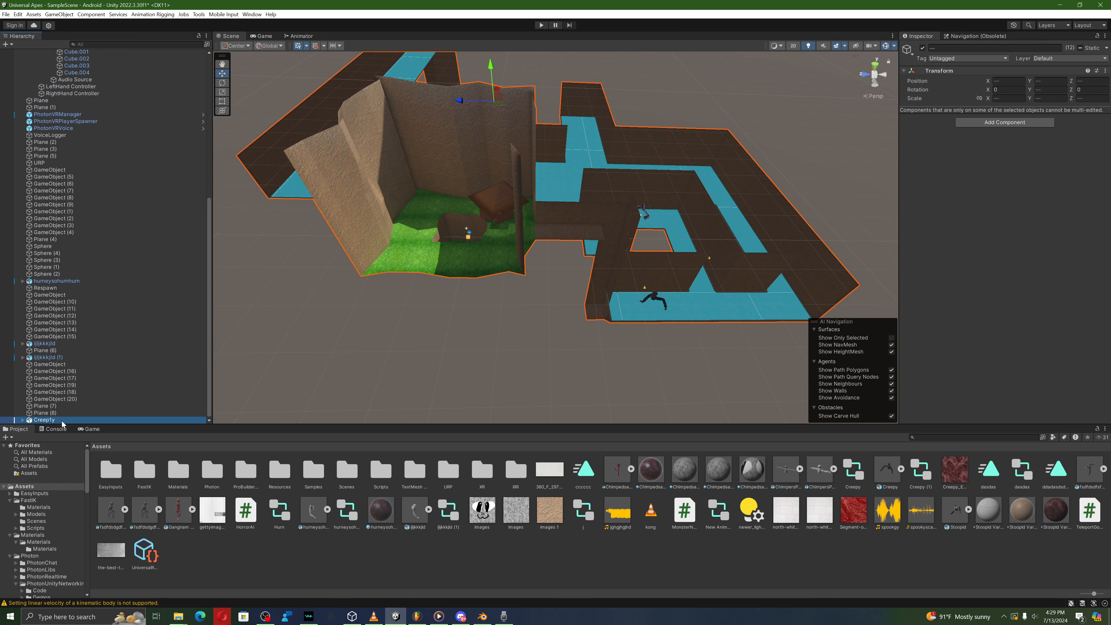
scroll(1006, 219, "down", 6)
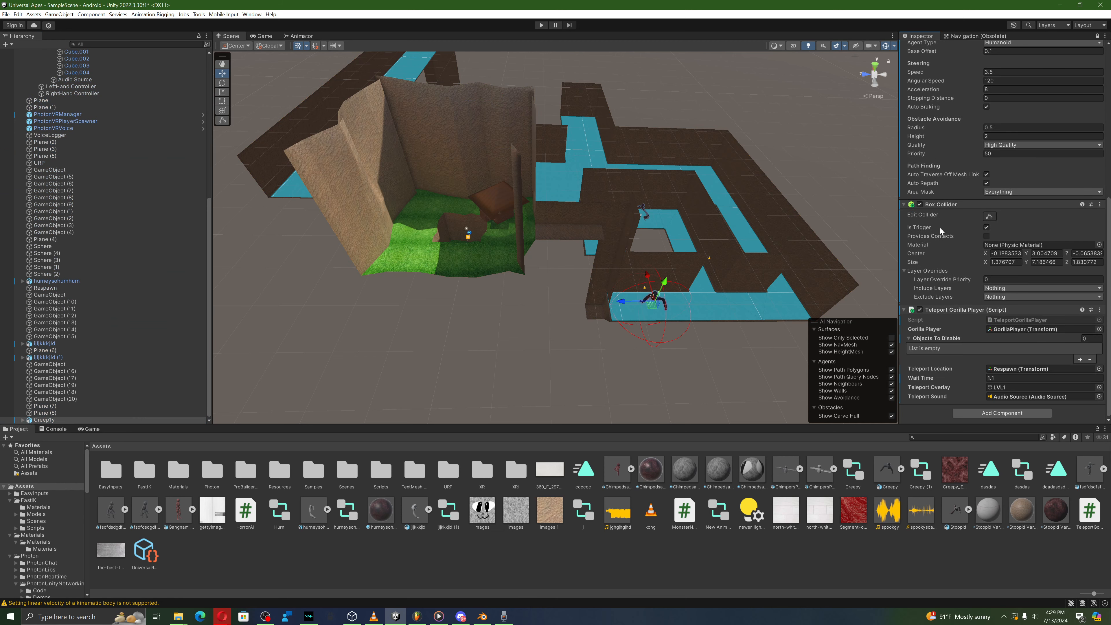
left_click(40, 413)
left_click(44, 405, "ctrl")
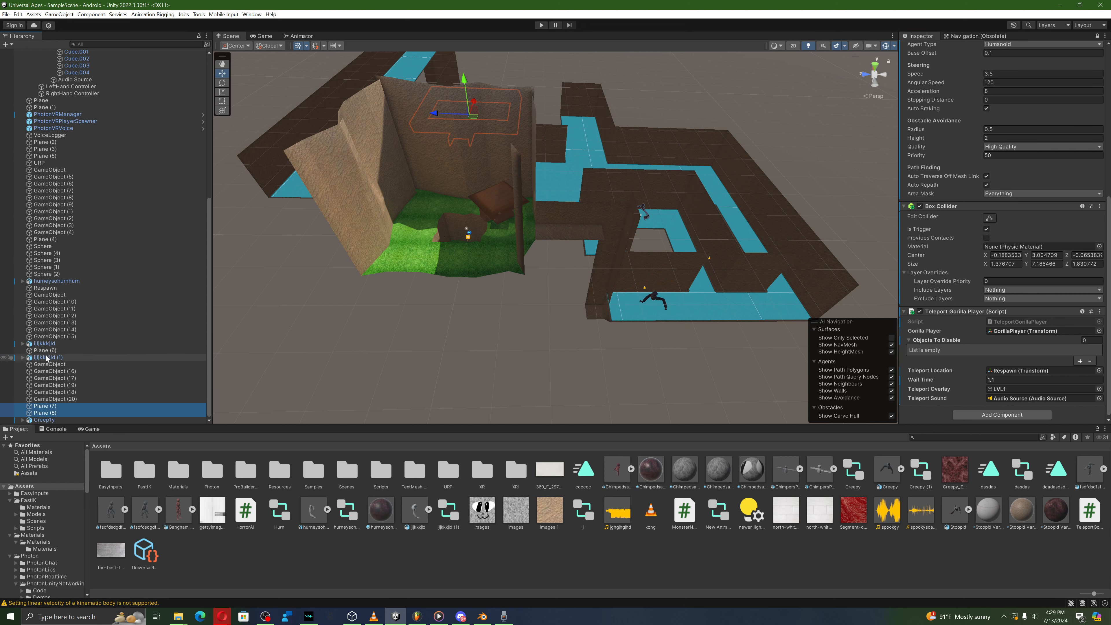
left_click(44, 350, "ctrl")
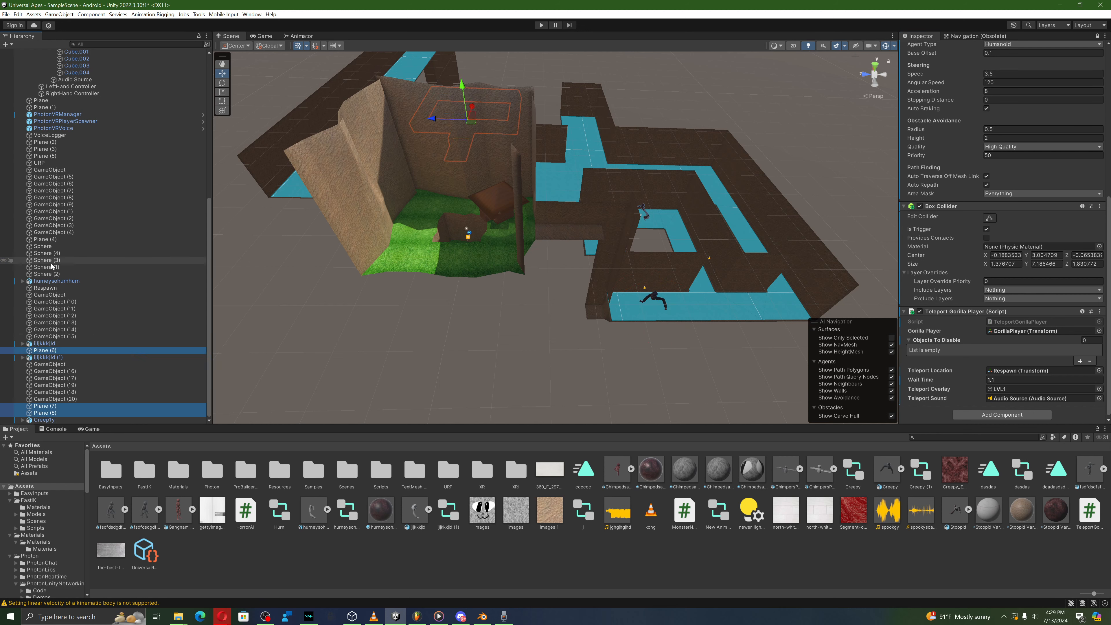
scroll(51, 264, "up", 3)
left_click(68, 317, "ctrl")
scroll(71, 302, "up", 5)
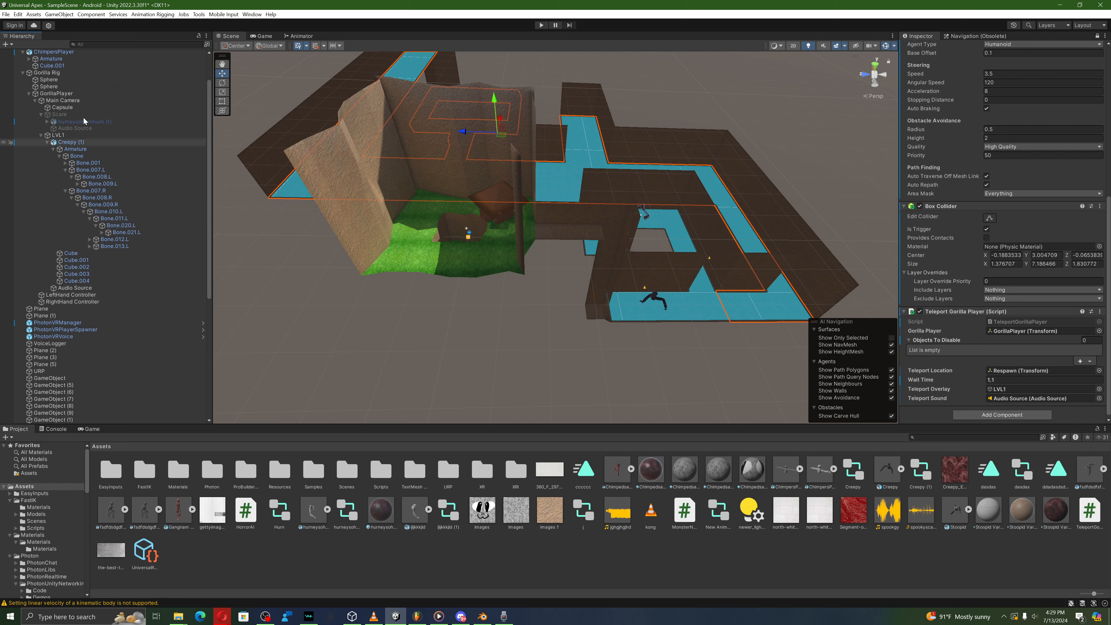
scroll(49, 67, "up", 2)
left_click(45, 67, "shift")
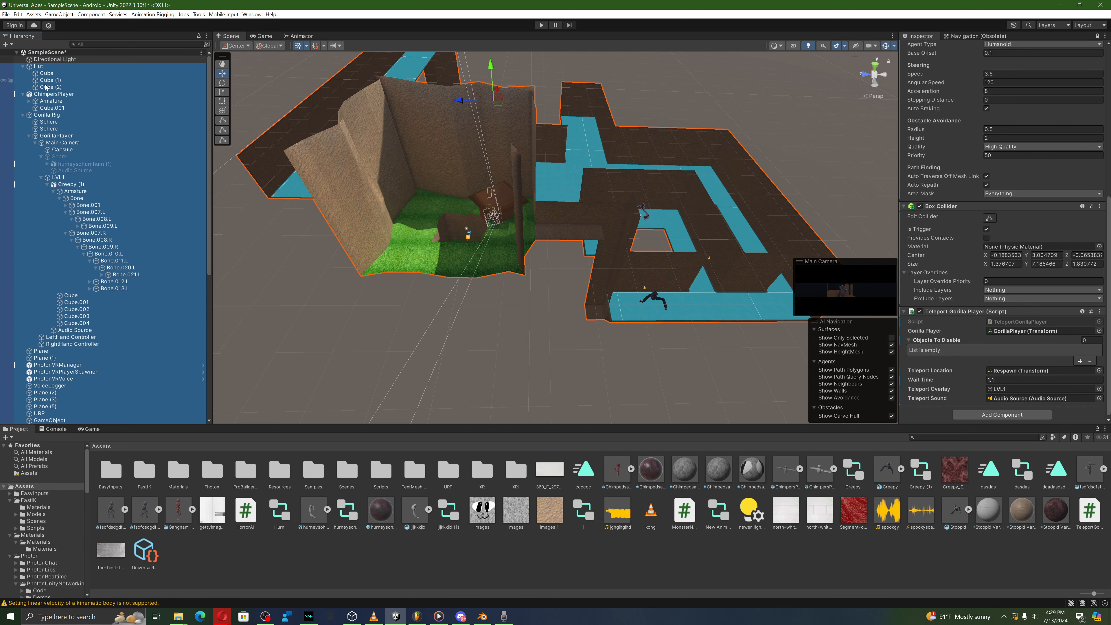
Step: Add Hut, its three cubes, Plane, Plane (1), Plane (4), Plane (6), Plane (7) and Plane (8) to Creep1y's Objects To Disable
left_click(51, 73)
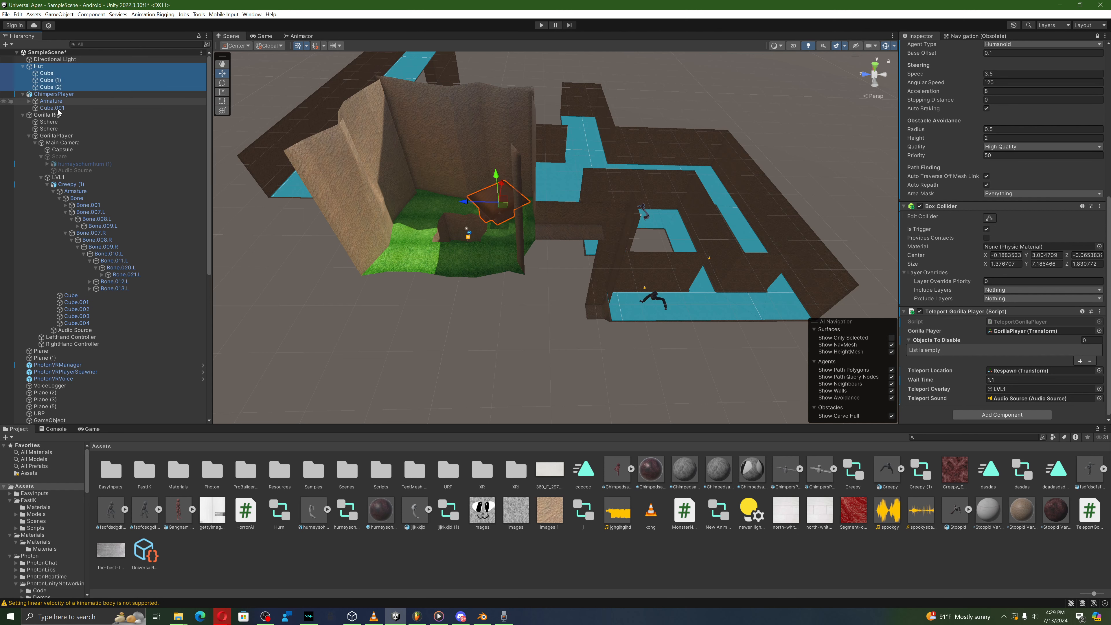
scroll(61, 274, "down", 5)
left_click(41, 195)
left_click(41, 202, "ctrl")
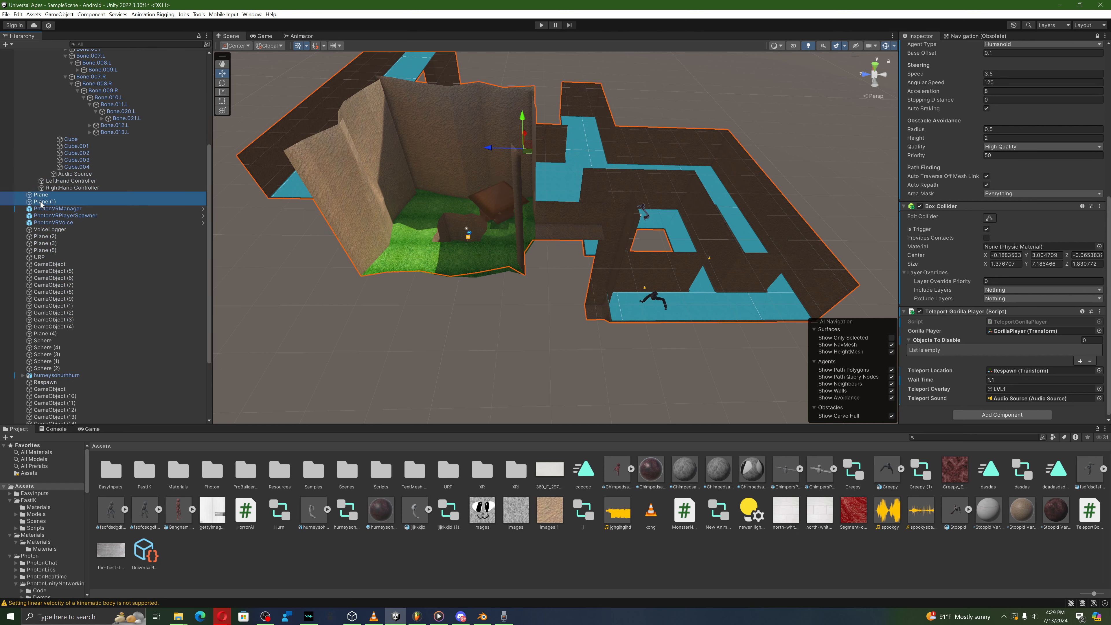
left_click(44, 334, "ctrl")
scroll(48, 350, "down", 3)
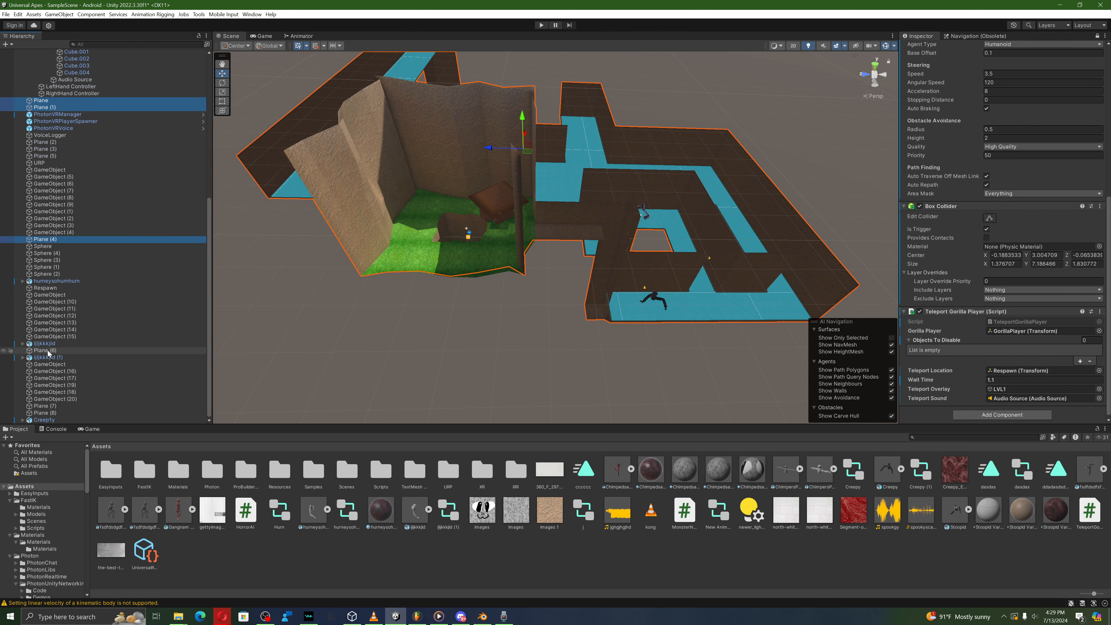
left_click(46, 351, "ctrl")
left_click(43, 405, "ctrl")
left_click(60, 413, "ctrl")
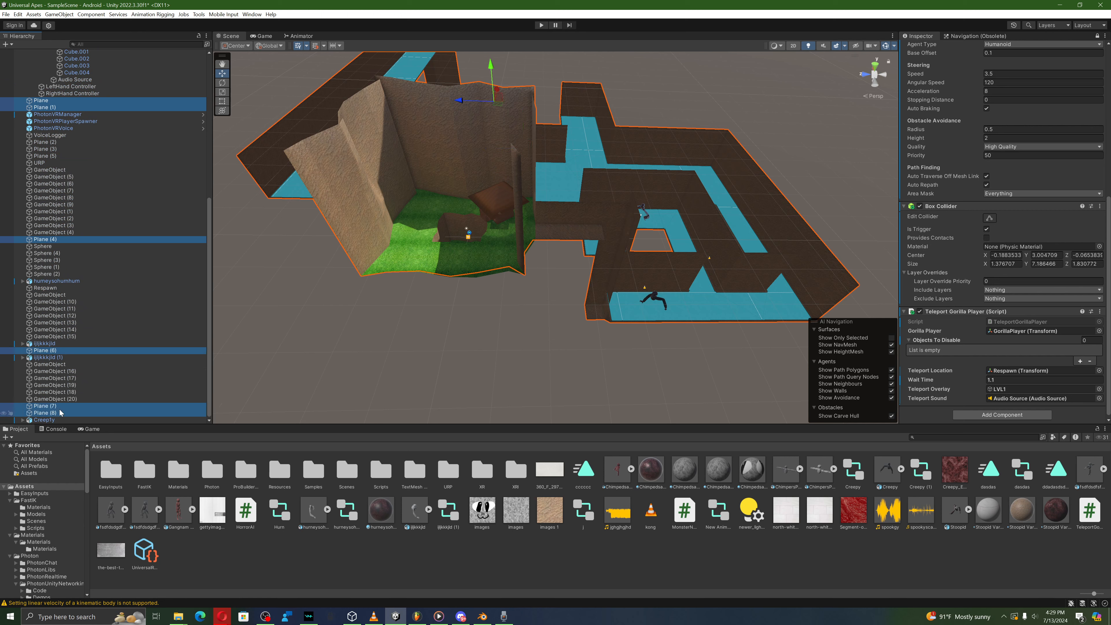
left_click_drag(96, 404, 945, 350)
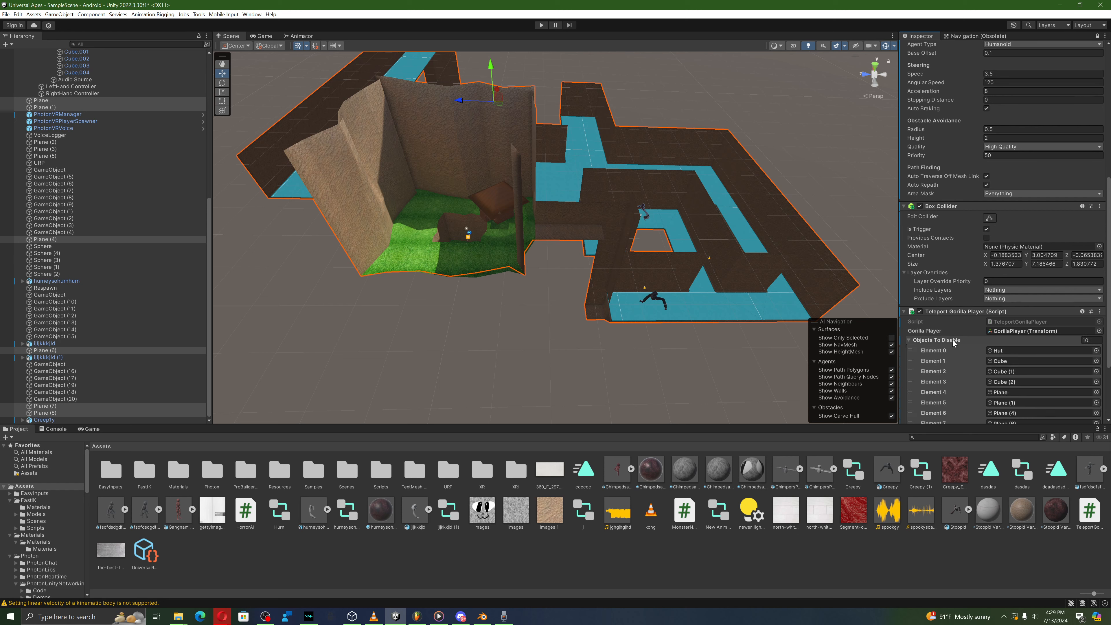
Step: Set the Wait Time of Creep1y's teleport script to 1.4
scroll(965, 341, "down", 3)
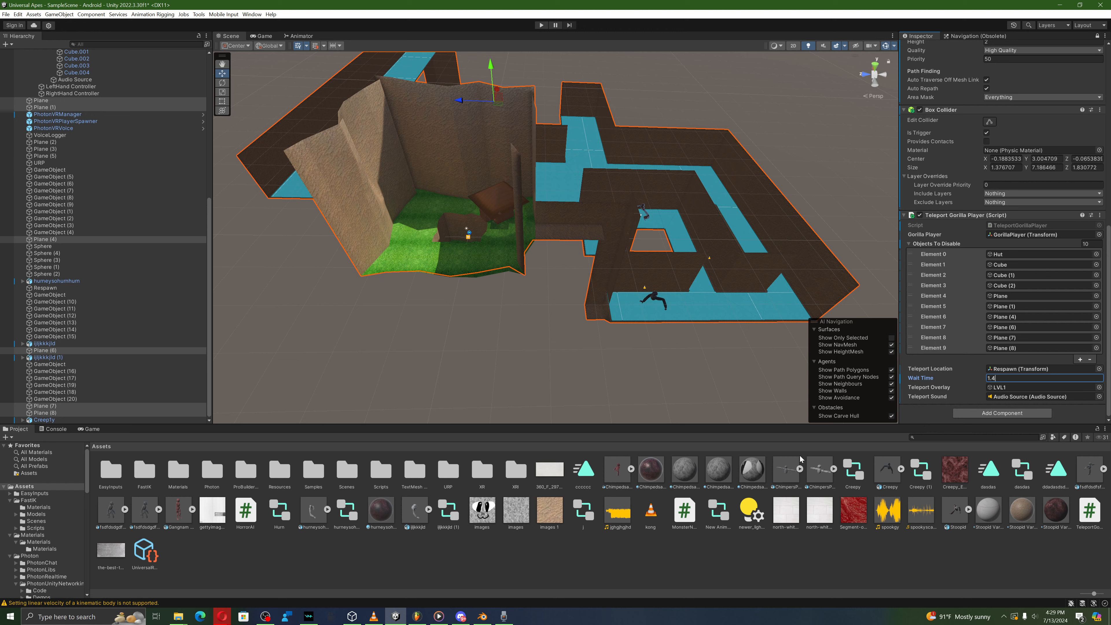
left_click(774, 397)
Step: Unlock the Inspector and deactivate the LVL1 jumpscare cube under the Main Camera
right_click_drag(512, 286, 498, 288)
scroll(498, 288, "up", 2)
scroll(97, 185, "up", 10)
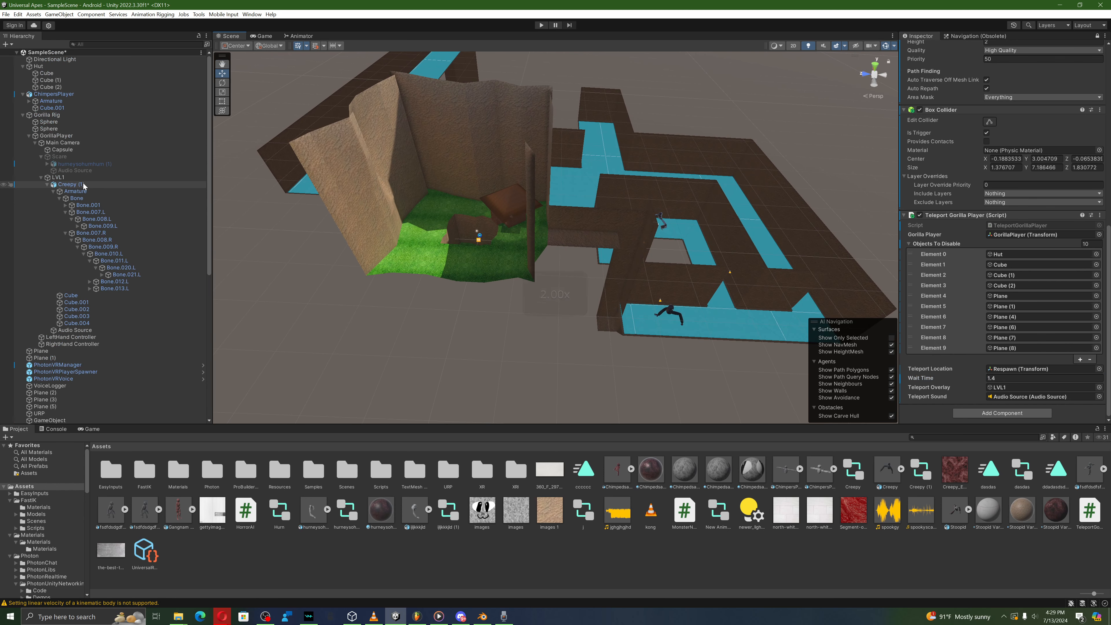
left_click(88, 178)
scroll(1094, 48, "up", 10)
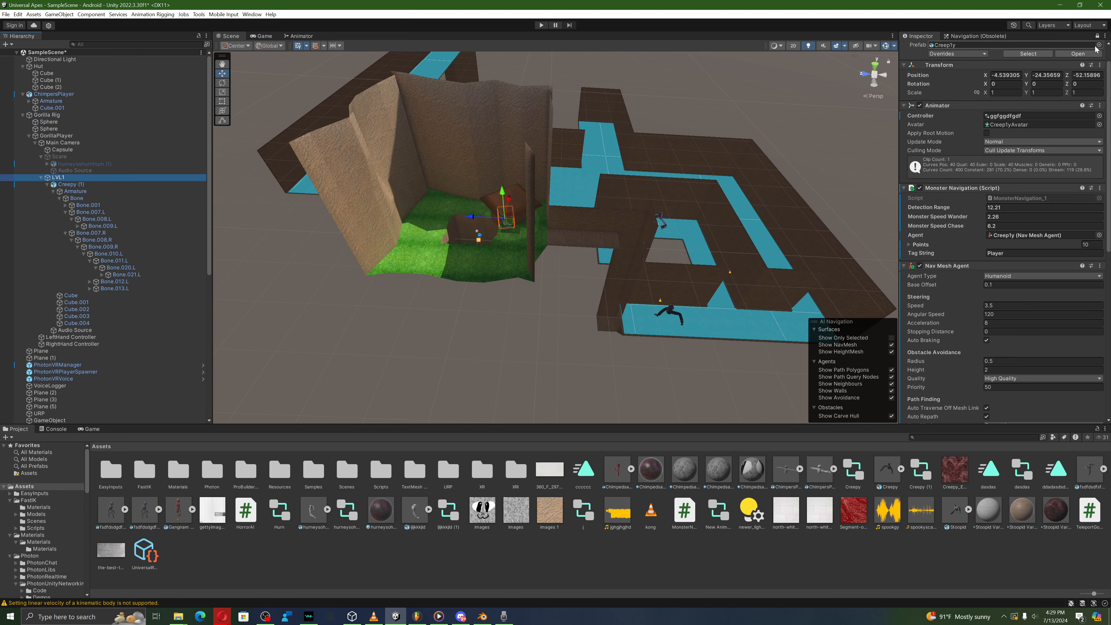
left_click(1097, 37)
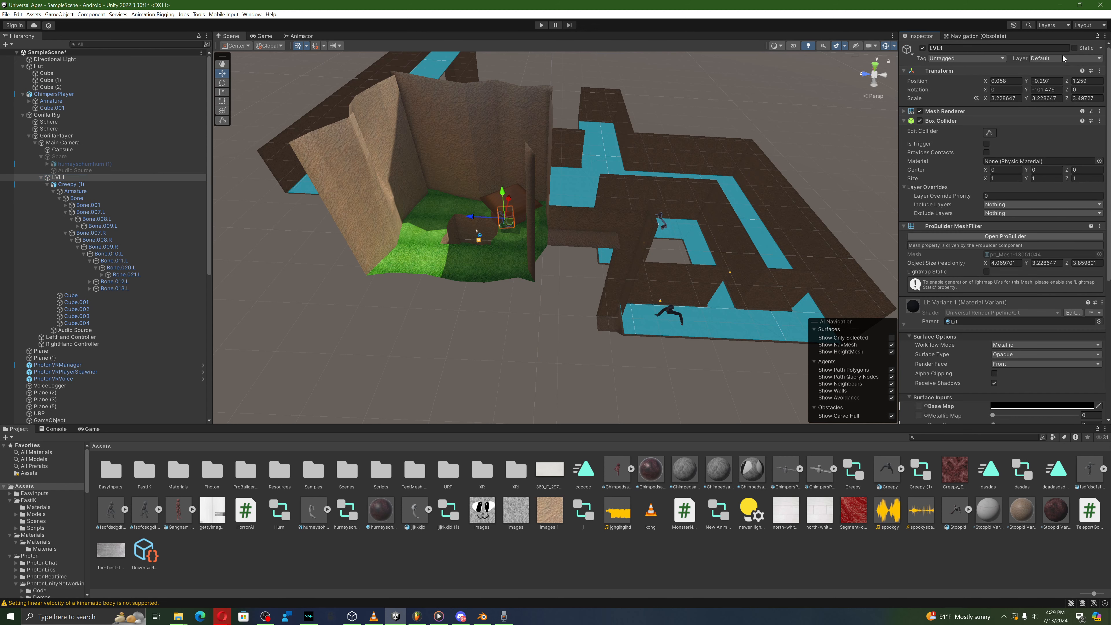
left_click(923, 49)
left_click(656, 96)
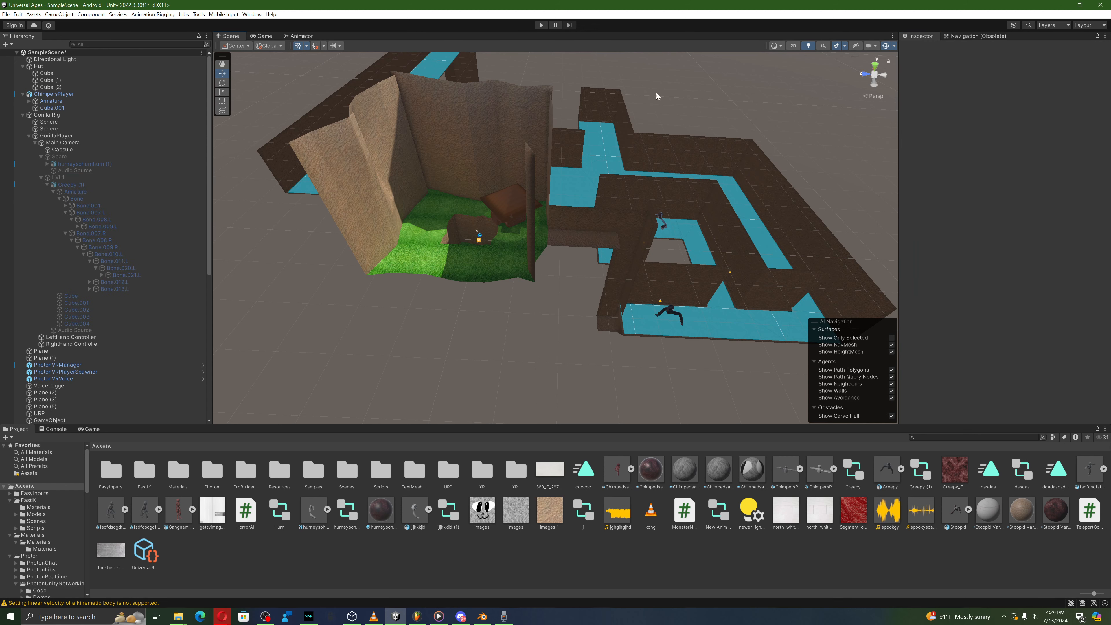
Step: Save the scene and start Play mode
left_click(7, 14)
left_click(31, 50)
left_click(542, 25)
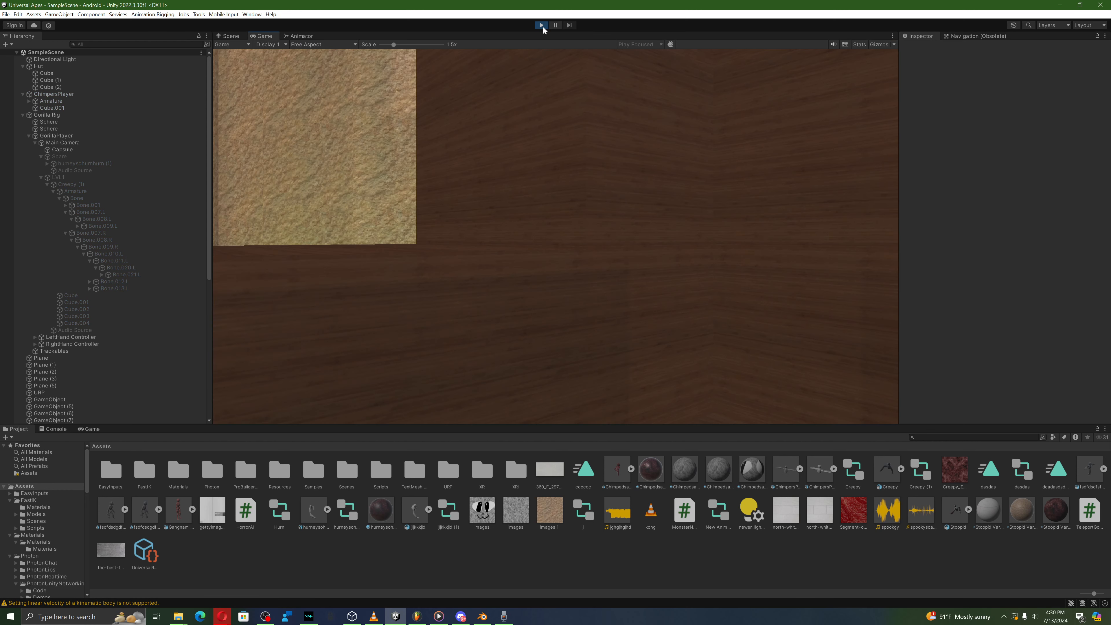
Step: Check the running game in the Scene view and read the Console messages
left_click(234, 35)
scroll(407, 112, "up", 3)
right_click_drag(393, 112, 411, 113)
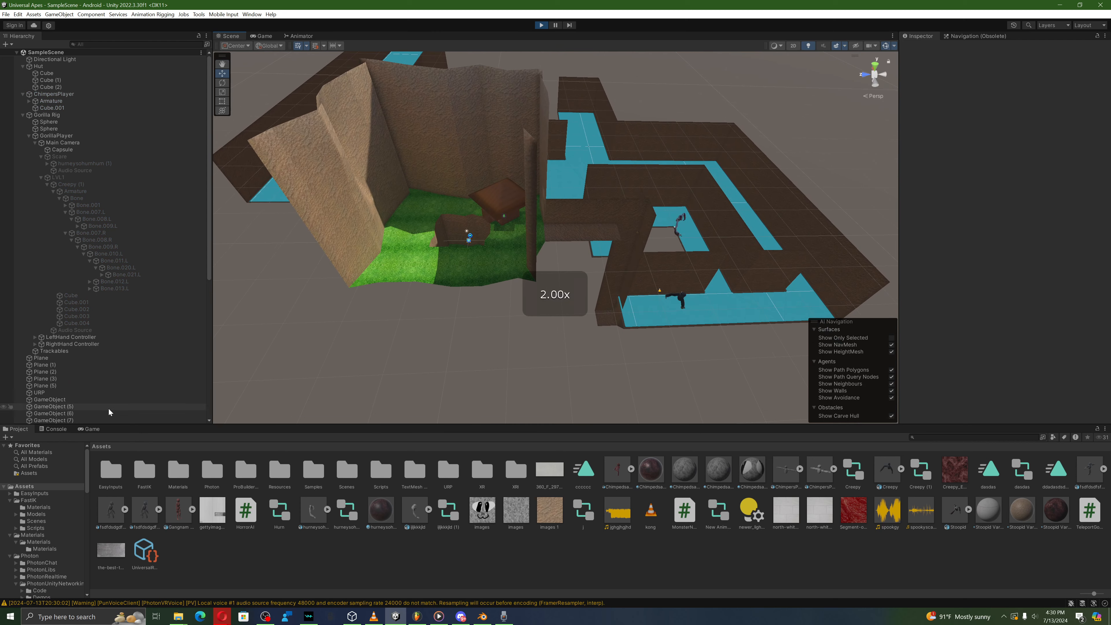
left_click(54, 429)
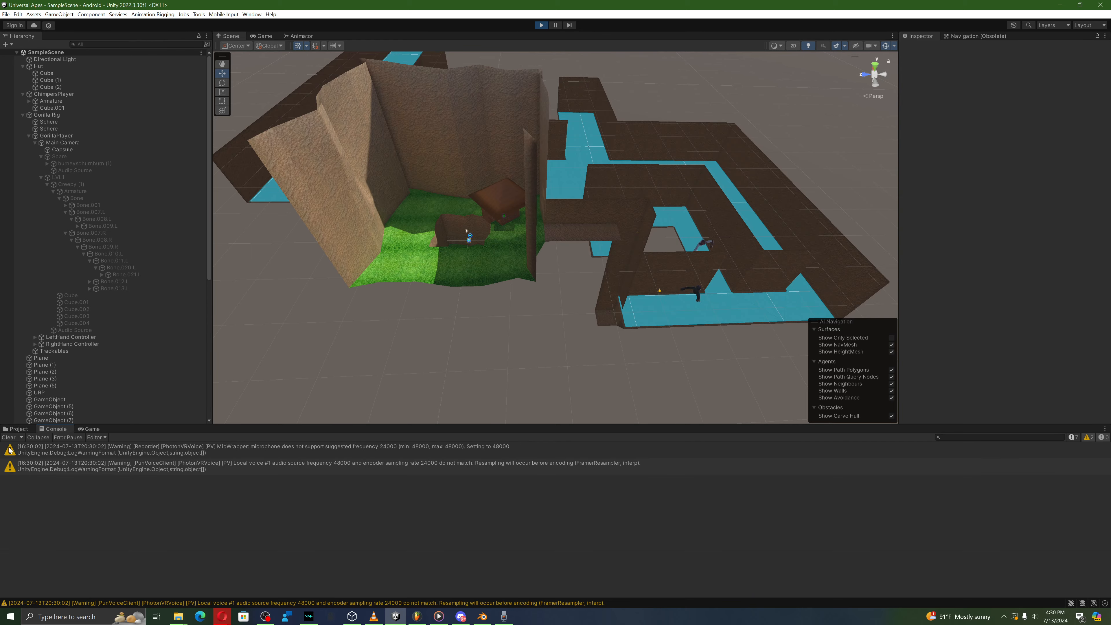
left_click(16, 429)
Step: Collapse the Scare, Creepy (1) and LVL1 branches under the Main Camera in the object tree
key("w")
key("a")
right_click_drag(444, 268, 494, 267)
scroll(446, 271, "up", 2)
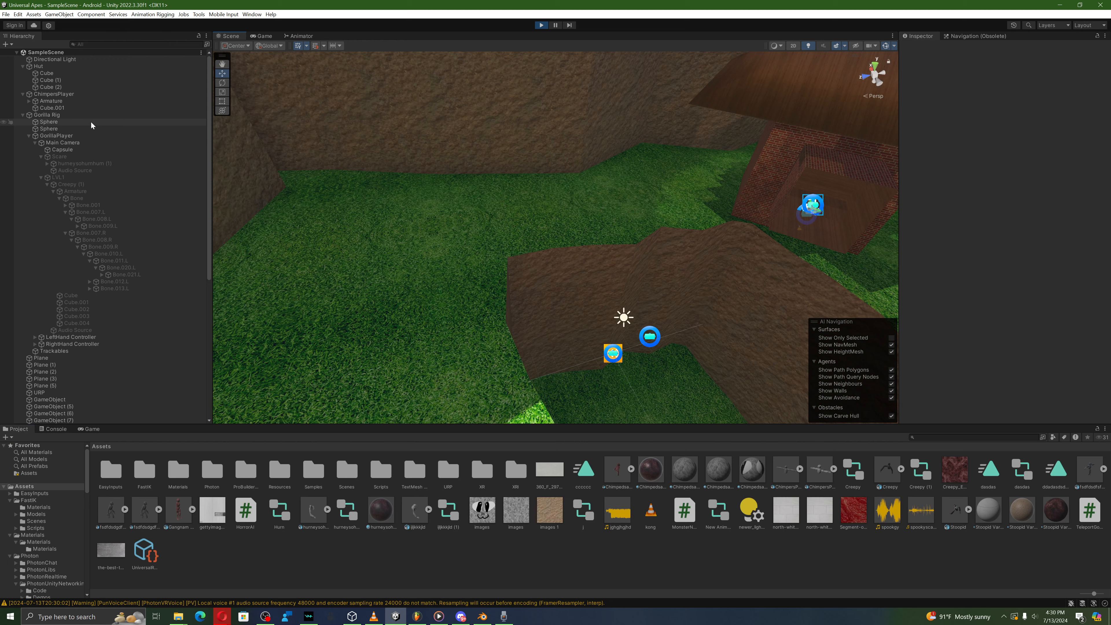
left_click(40, 162)
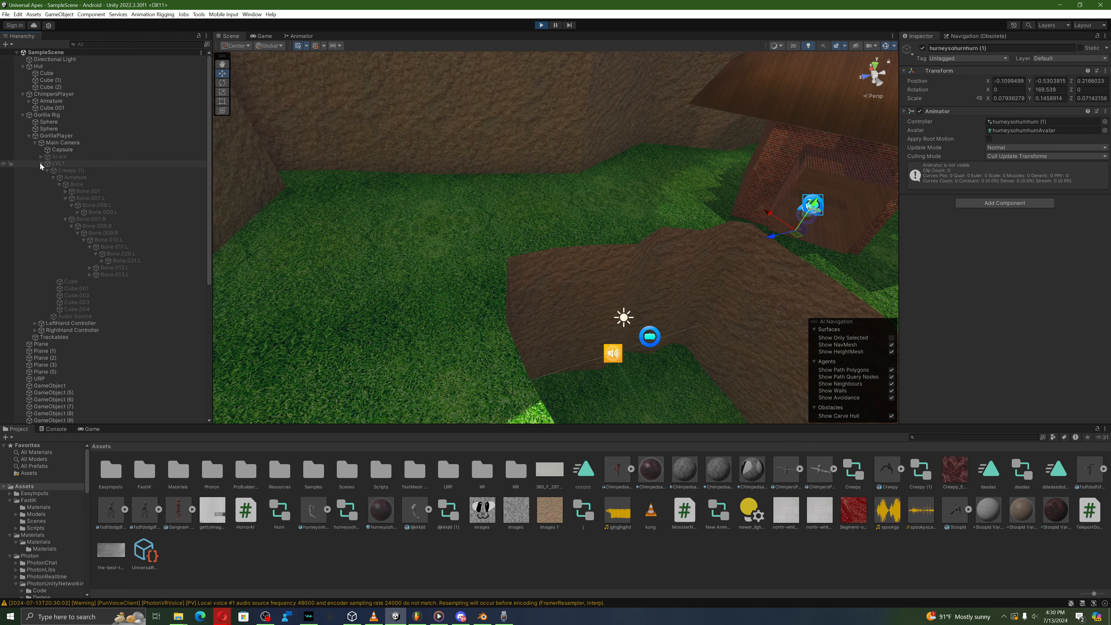
left_click(41, 164)
key("s")
right_click_drag(276, 245, 219, 184)
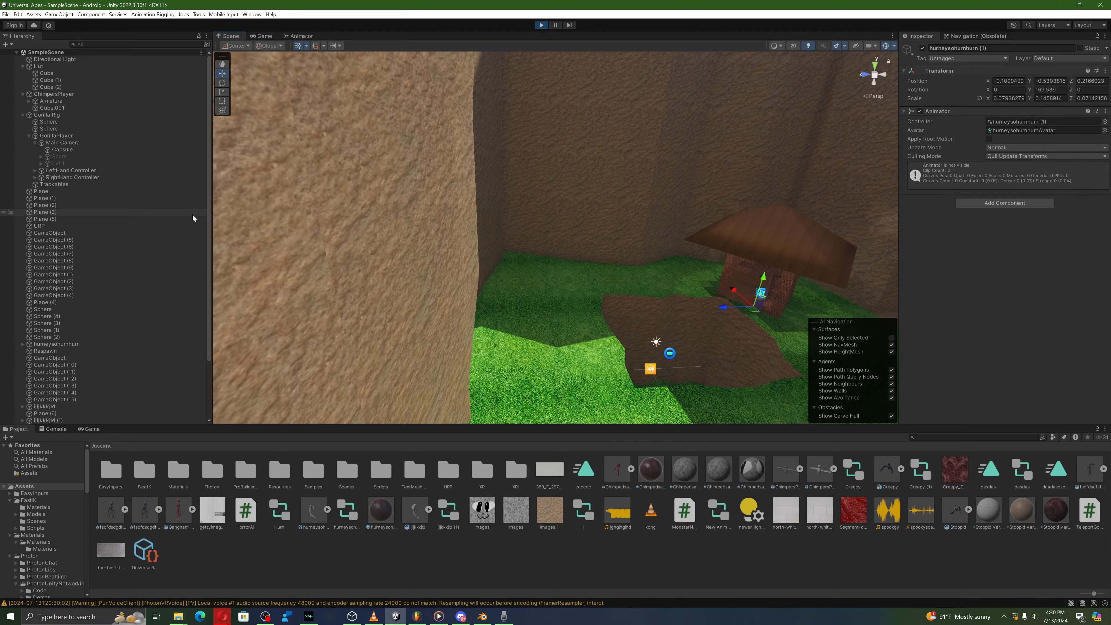
left_click(40, 163)
key("s")
right_click_drag(447, 252, 431, 260)
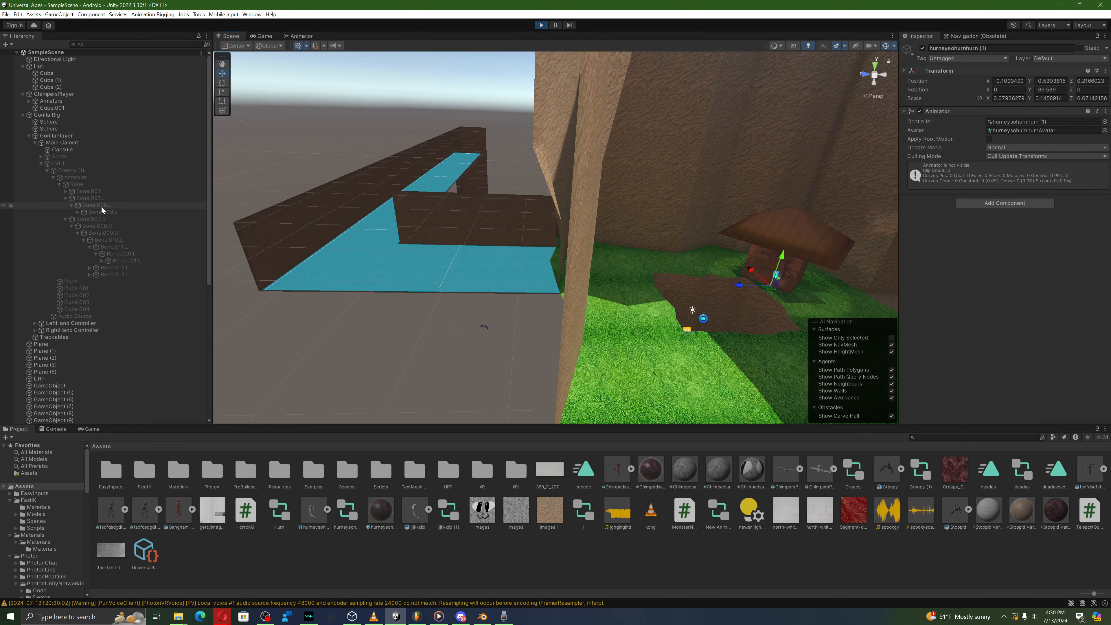
left_click(47, 171)
left_click(245, 188)
left_click(41, 164)
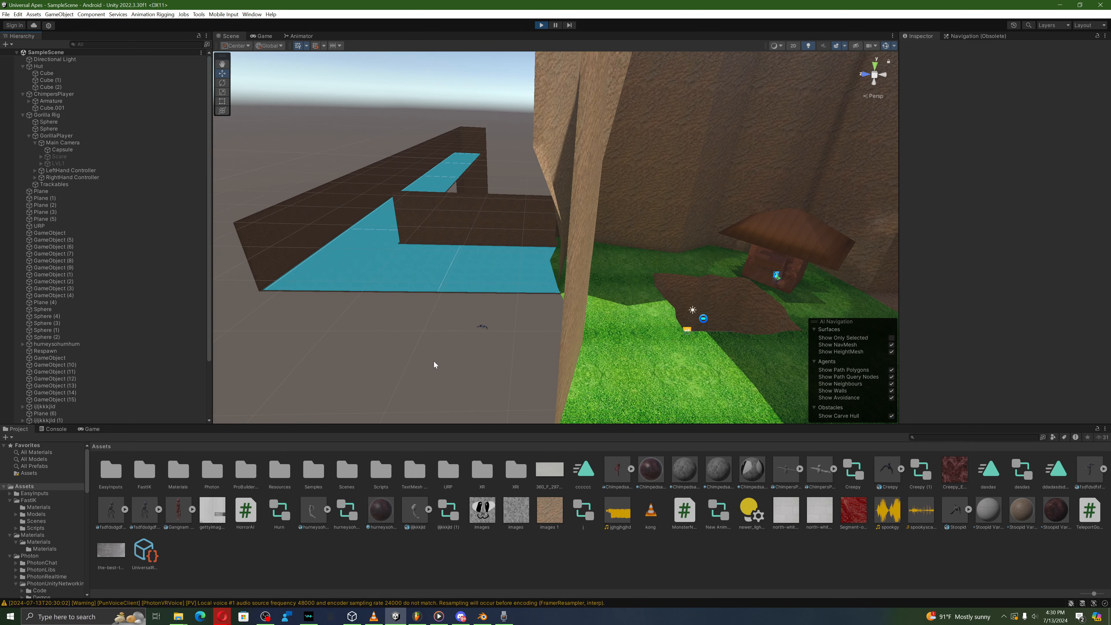
Step: Select GorillaPlayer in the running scene and shift it at the hut to about X -2.1
key("w")
right_click_drag(435, 367, 627, 370)
key("a")
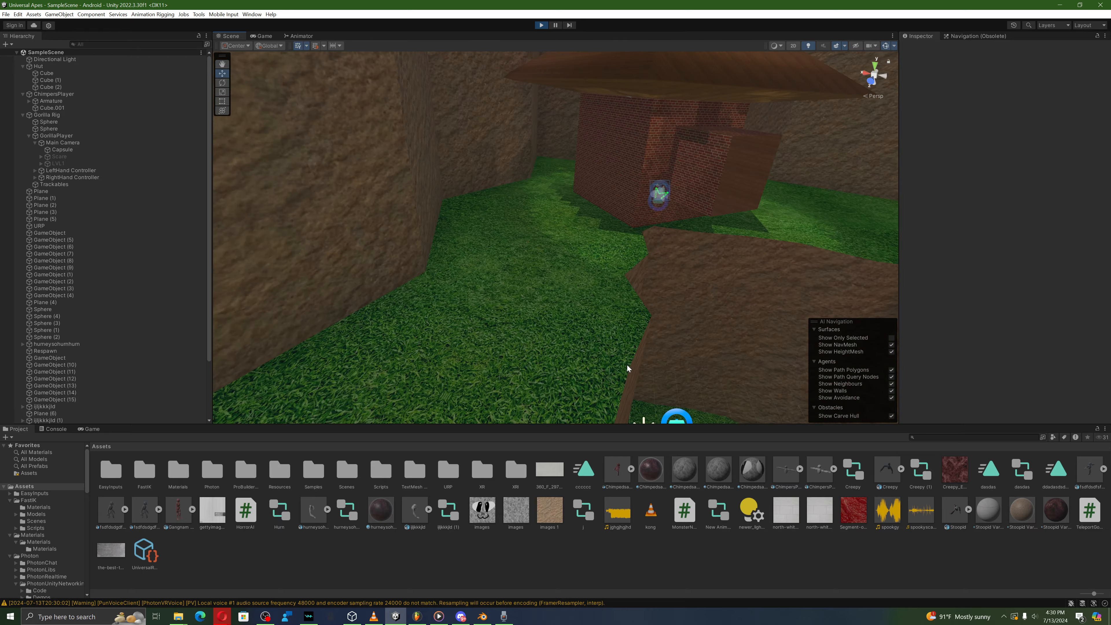
scroll(94, 315, "down", 3)
scroll(77, 328, "up", 3)
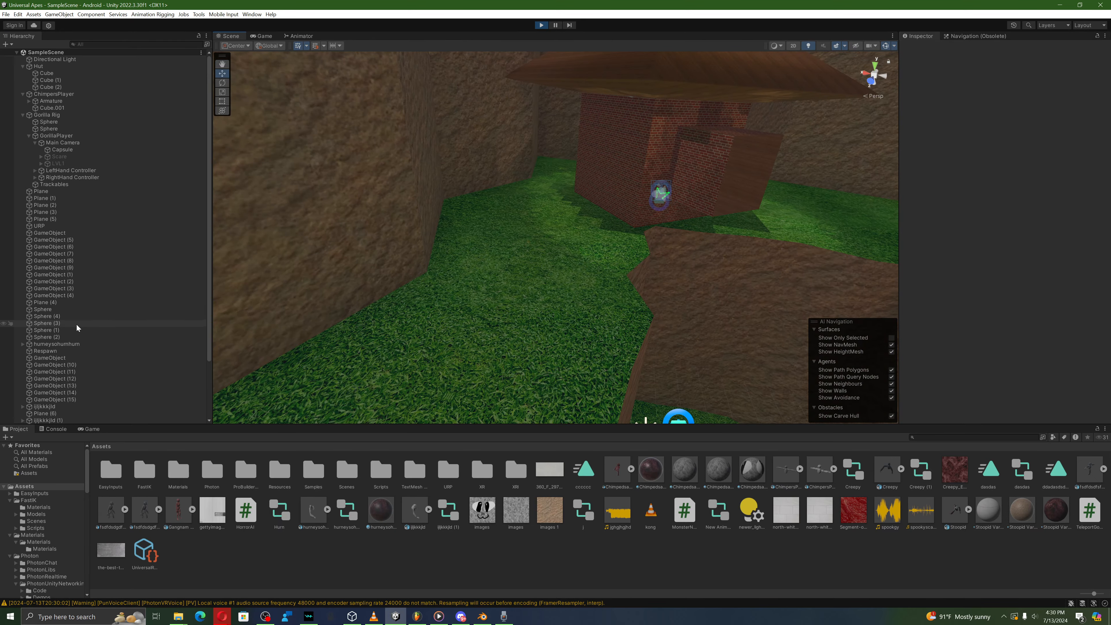
left_click(33, 95)
right_click_drag(394, 192, 407, 171)
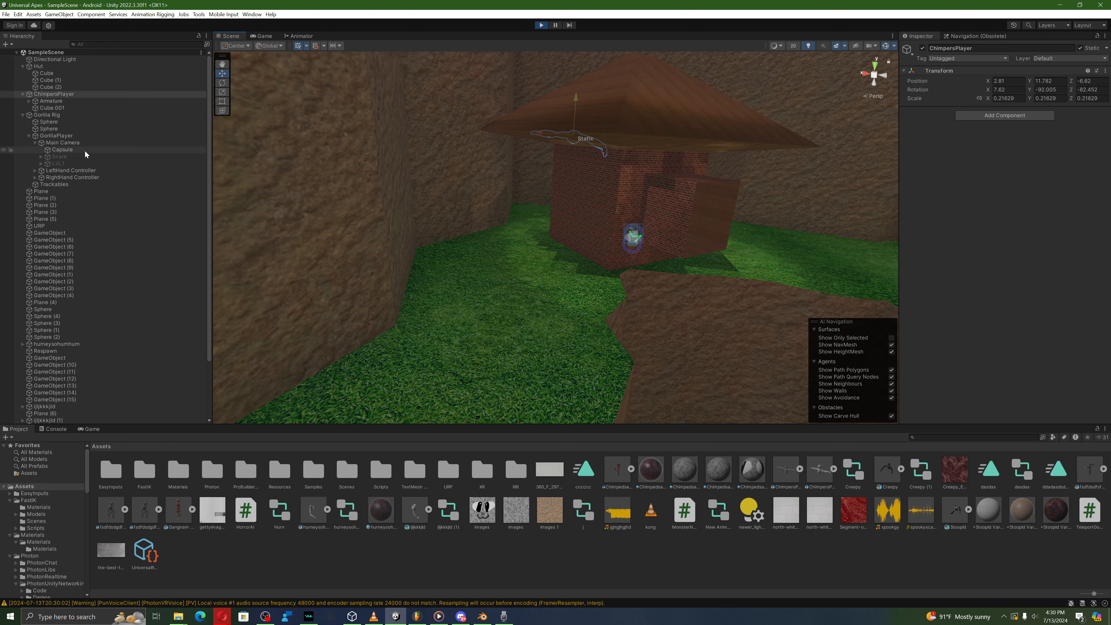
left_click(74, 135)
right_click_drag(453, 212, 511, 240)
key("s")
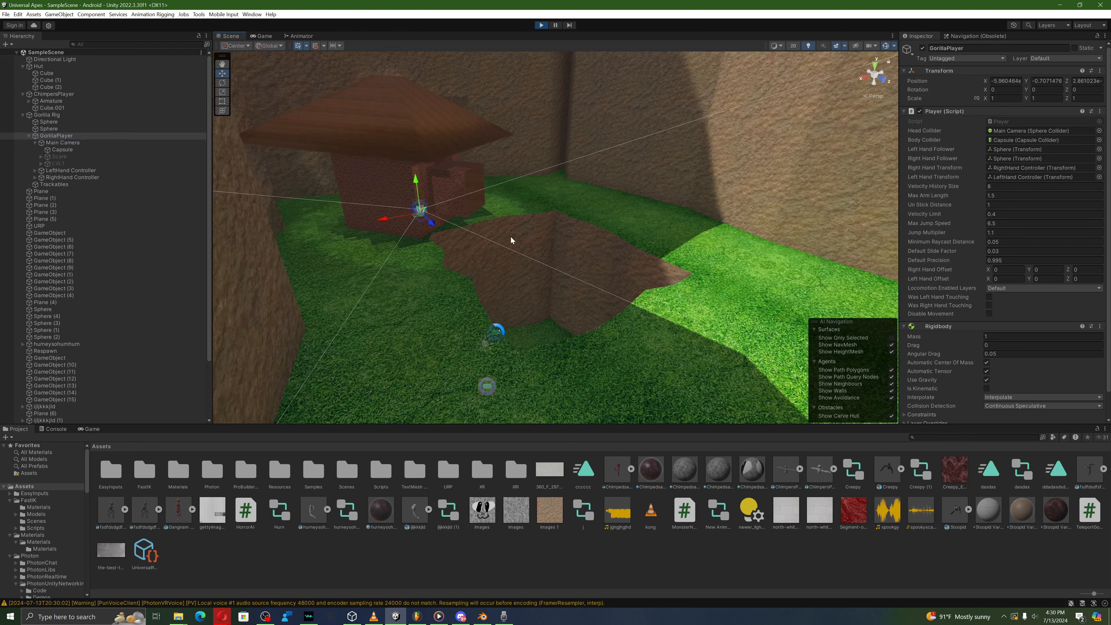
left_click_drag(421, 207, 474, 202)
Step: Move GorillaPlayer out of the hut and across the grass to about X -16.5
right_click_drag(474, 202, 627, 237)
key("w")
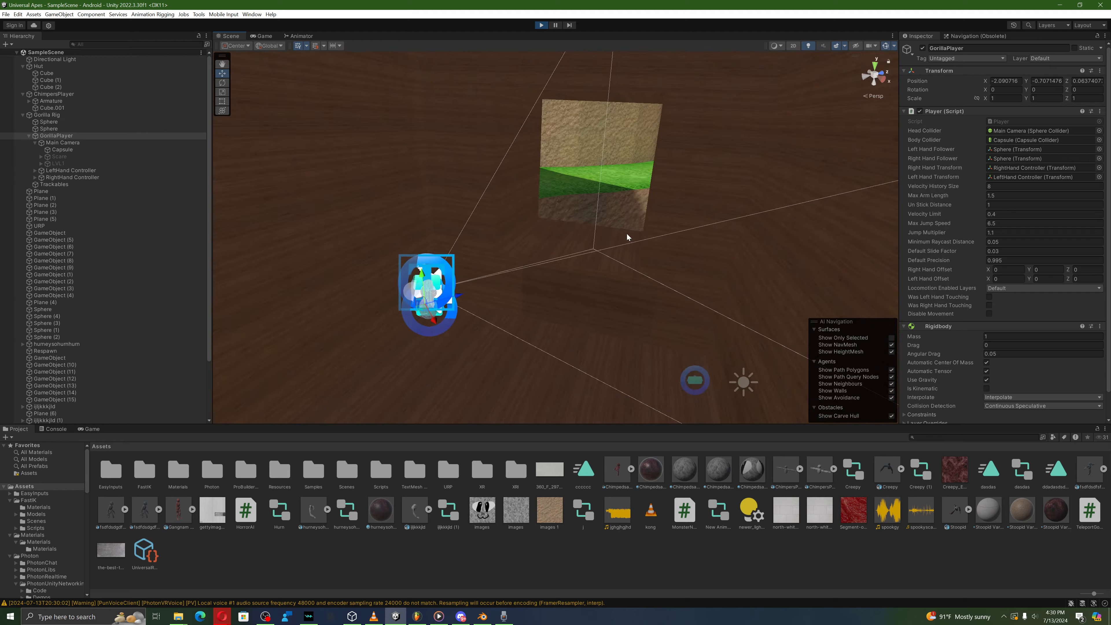
scroll(627, 237, "up", 1)
left_click_drag(416, 329, 579, 222)
key("w")
scroll(568, 211, "up", 1)
right_click_drag(579, 222, 415, 243)
key("s")
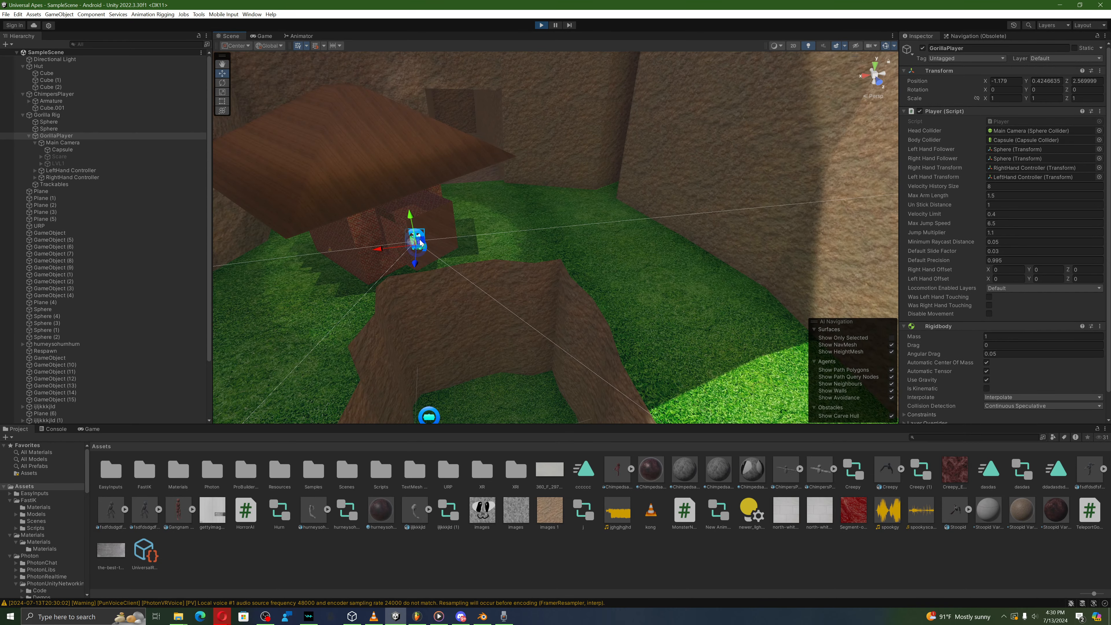
left_click_drag(421, 240, 685, 228)
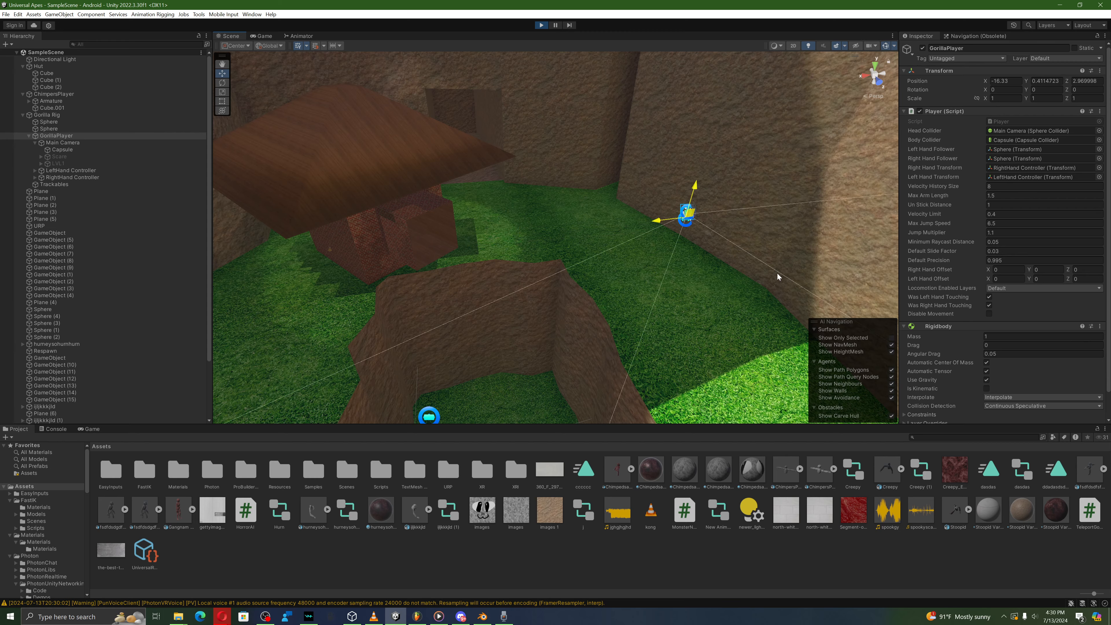
Step: Move GorillaPlayer from the grass to the tunnel passage outside the starting area, at about Z -25.6
scroll(724, 285, "up", 1)
key("w")
right_click_drag(712, 305, 864, 353)
key("s")
key("a")
left_click_drag(715, 218, 527, 250)
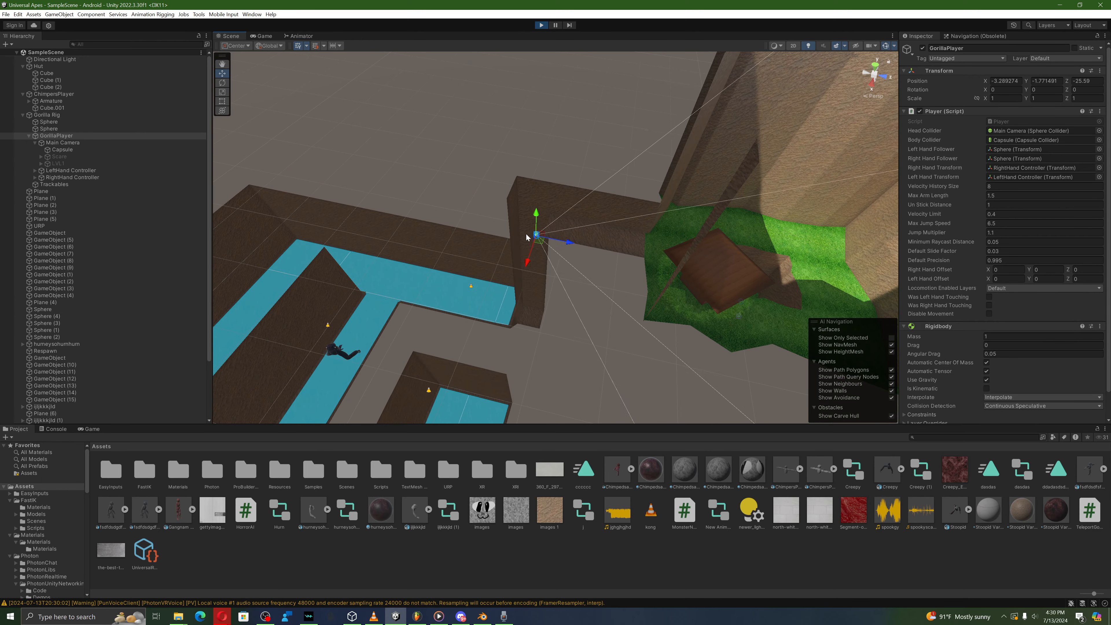
Step: Move GorillaPlayer onto the monster in the blue-floored tunnel to trigger the jumpscare, and show the Game view below the scene
right_click_drag(528, 250, 635, 256)
key("w")
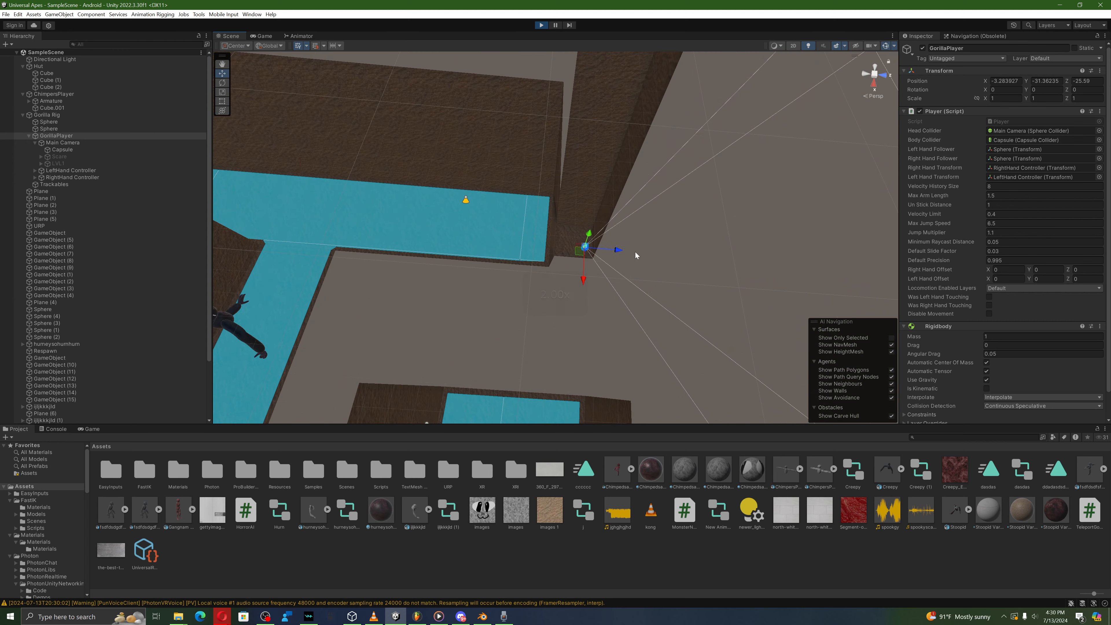
left_click_drag(609, 253, 285, 214)
scroll(289, 306, "up", 1)
key("a")
right_click_drag(288, 216, 290, 397)
left_click(93, 428)
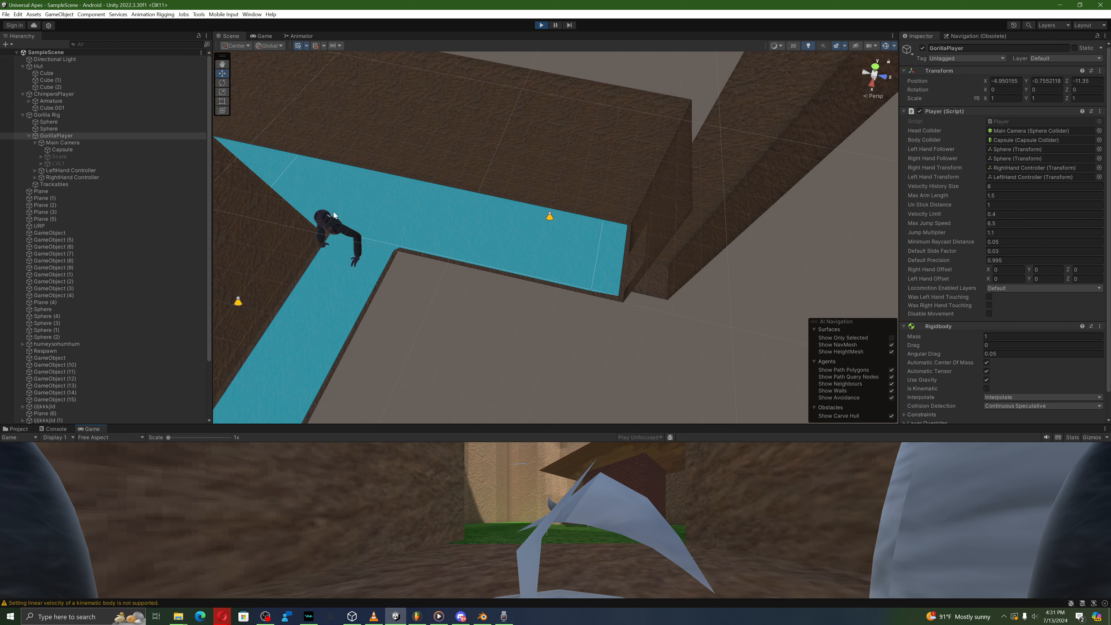
Step: Examine where GorillaPlayer has been teleported relative to the tunnel and the starting area
right_click_drag(467, 192, 600, 129)
scroll(508, 182, "up", 1)
key("s")
key("w")
key("s")
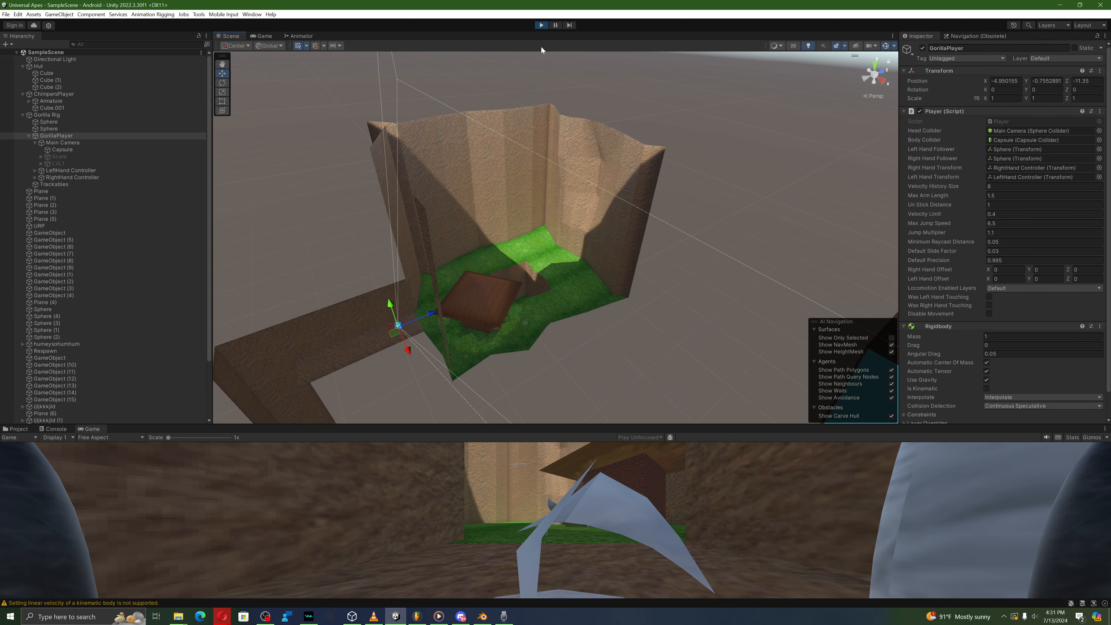
Step: Stop the play test and bring the monster's blue-floored tunnel and the project's assets into view
left_click(541, 25)
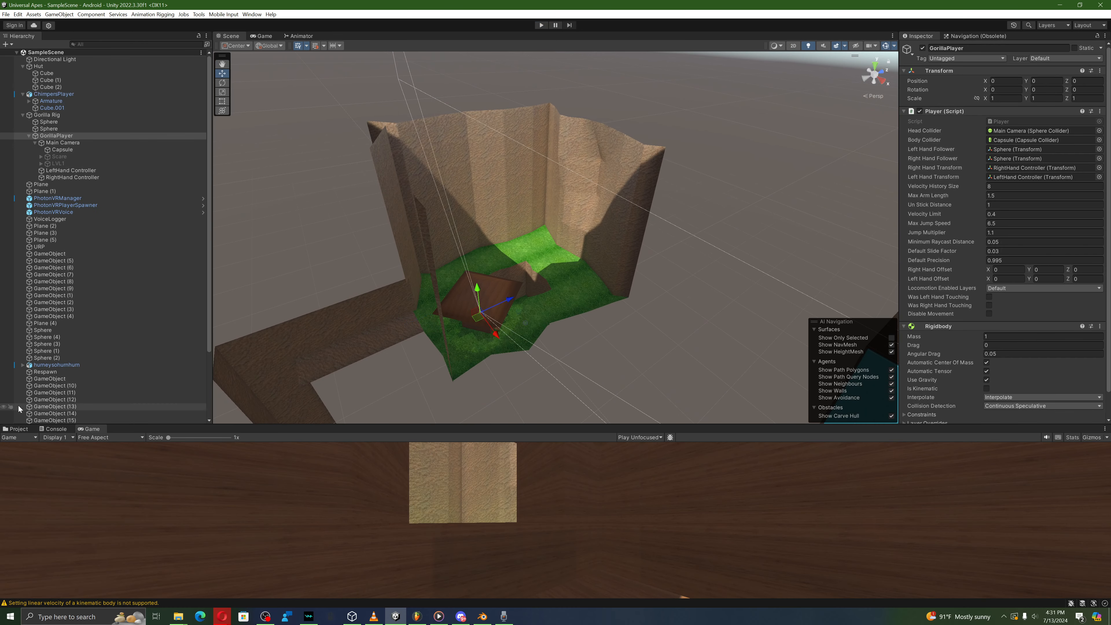
left_click(24, 430)
right_click_drag(513, 375, 407, 396)
left_click(568, 392)
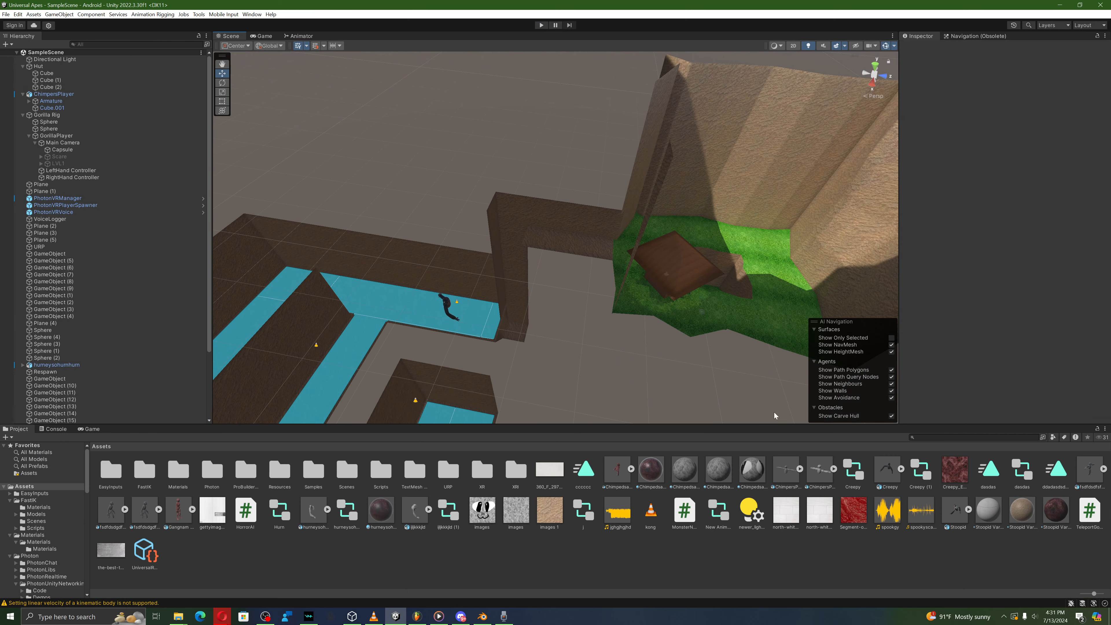
Step: Listen to the spookgy and spookyscary audio clips in the project's assets
left_click(886, 511)
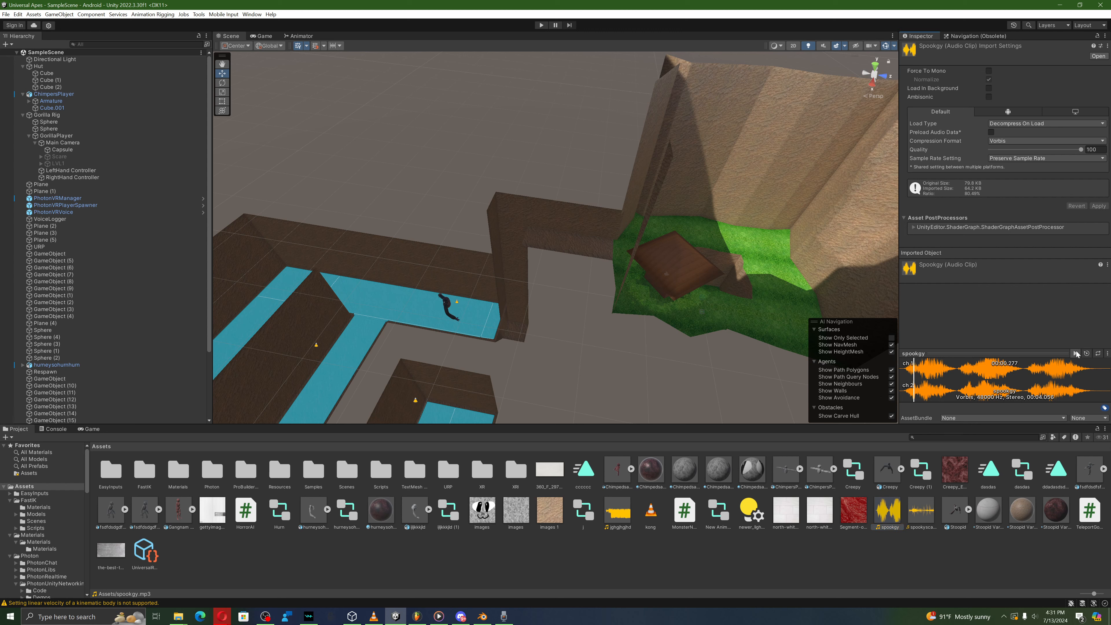
left_click(923, 512)
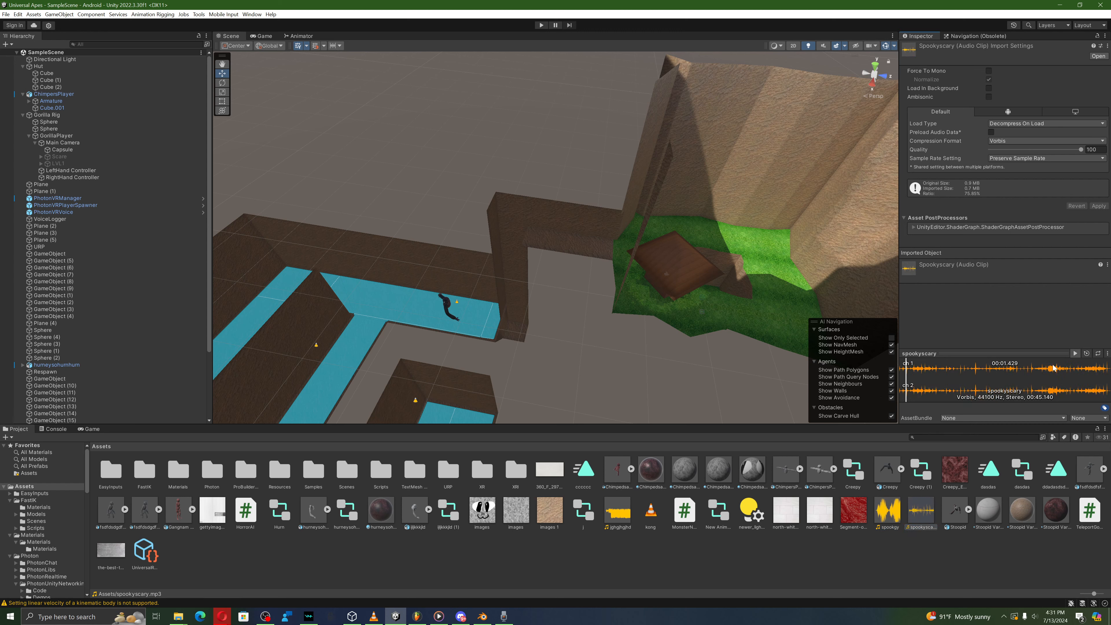
left_click(1074, 353)
right_click(266, 565)
left_click(307, 412)
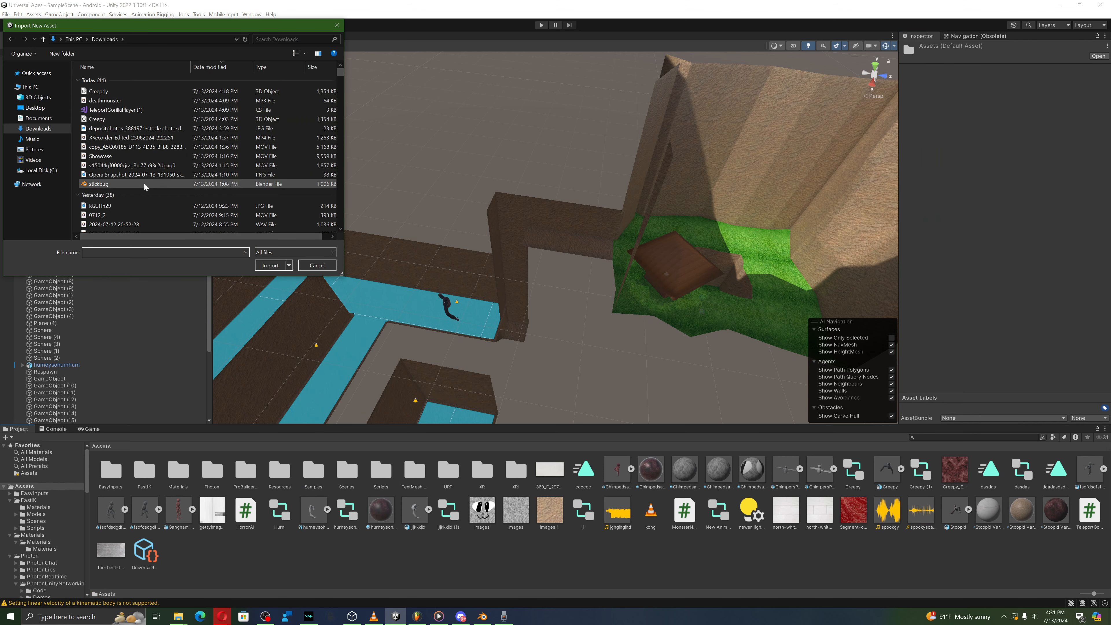
scroll(131, 150, "down", 2)
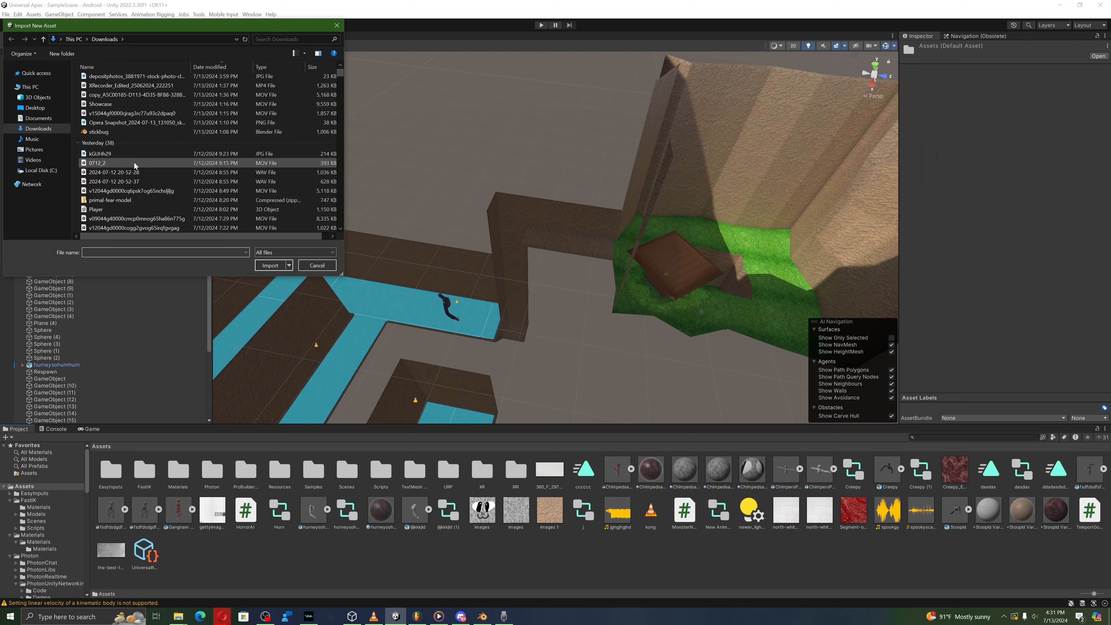
double_click(134, 178)
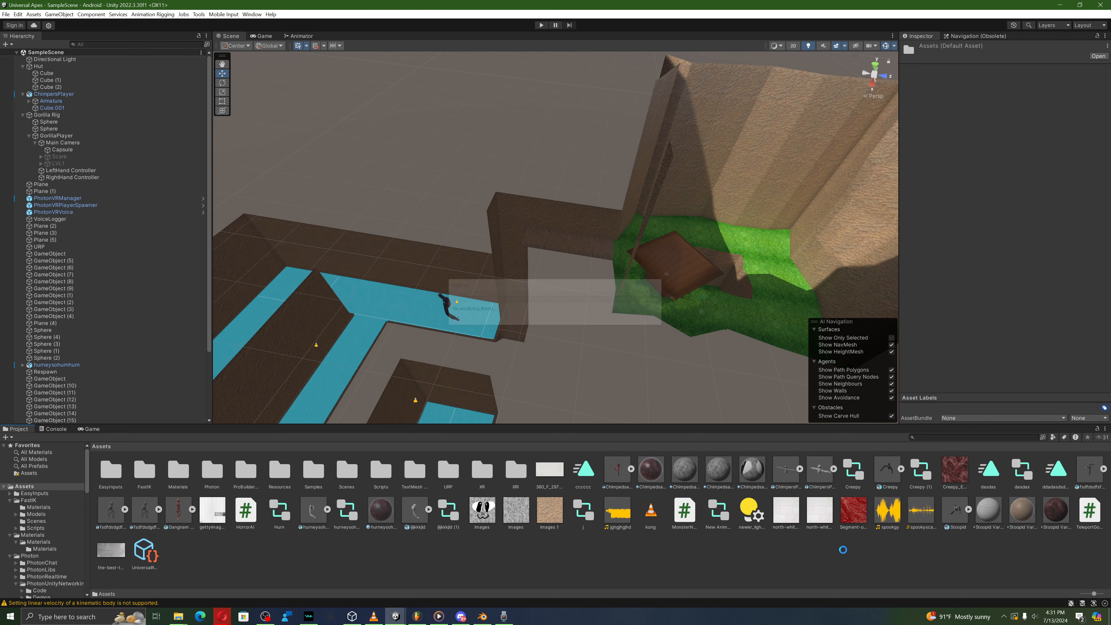
left_click(1076, 353)
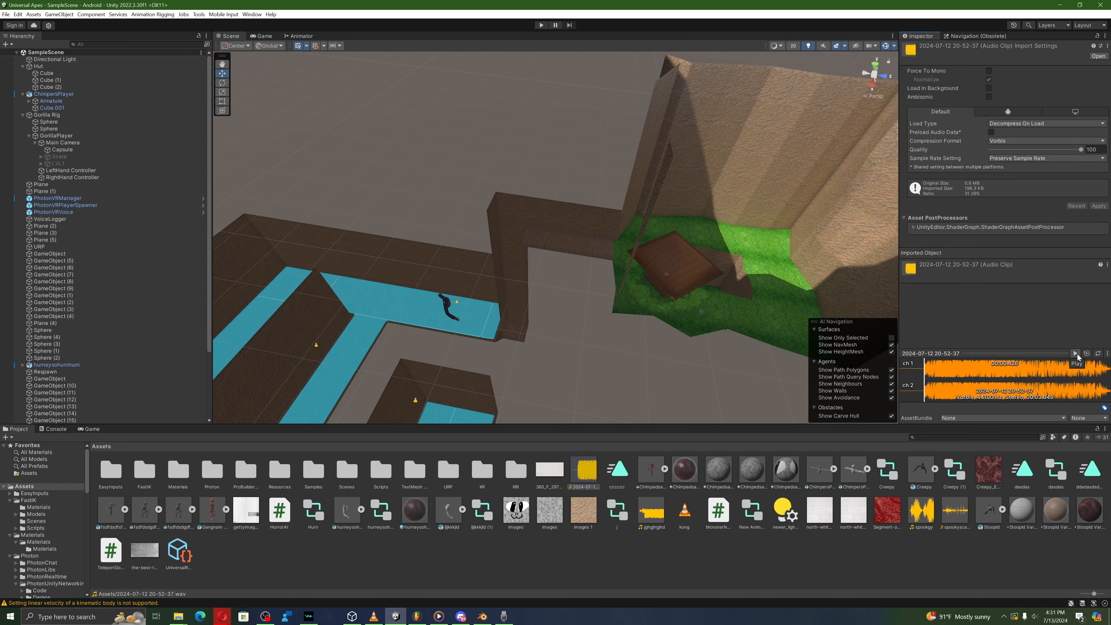
right_click(949, 464)
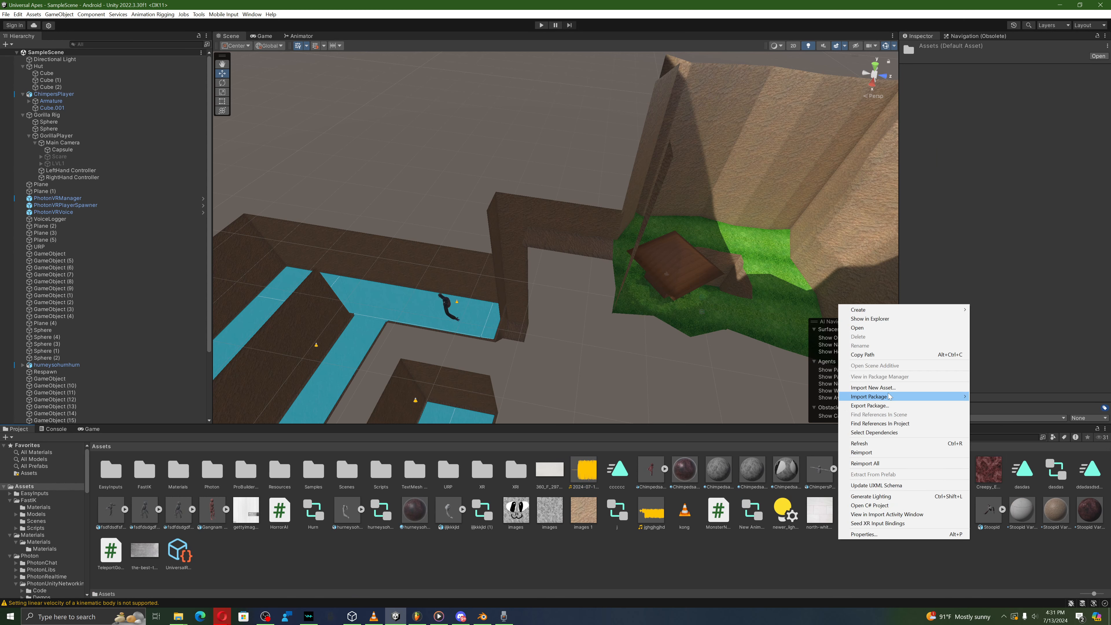
left_click(856, 388)
scroll(94, 173, "down", 2)
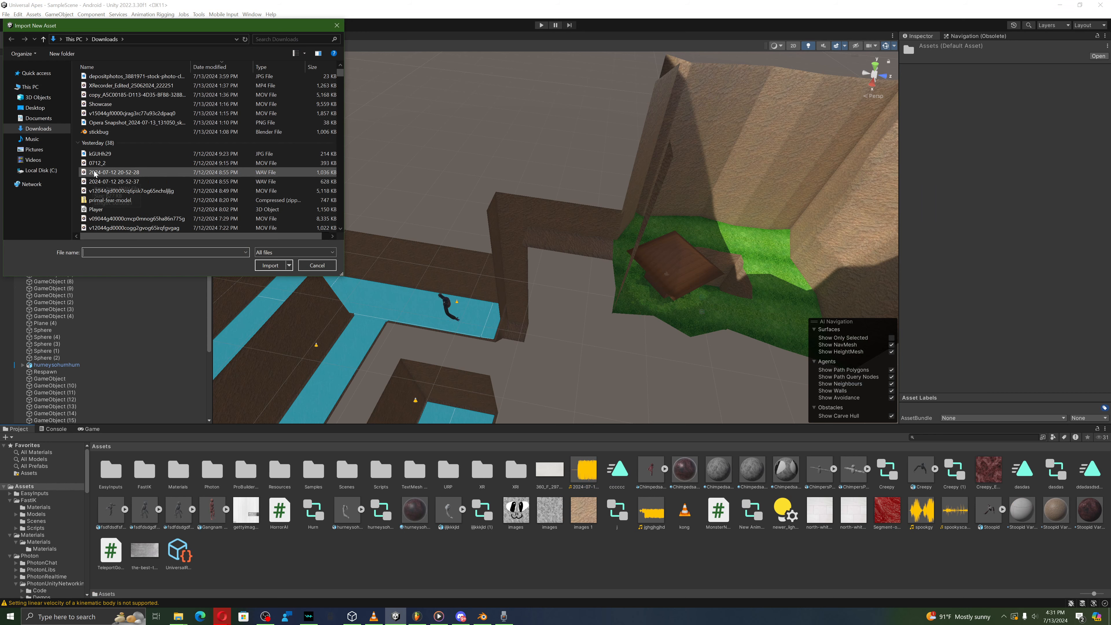
double_click(95, 173)
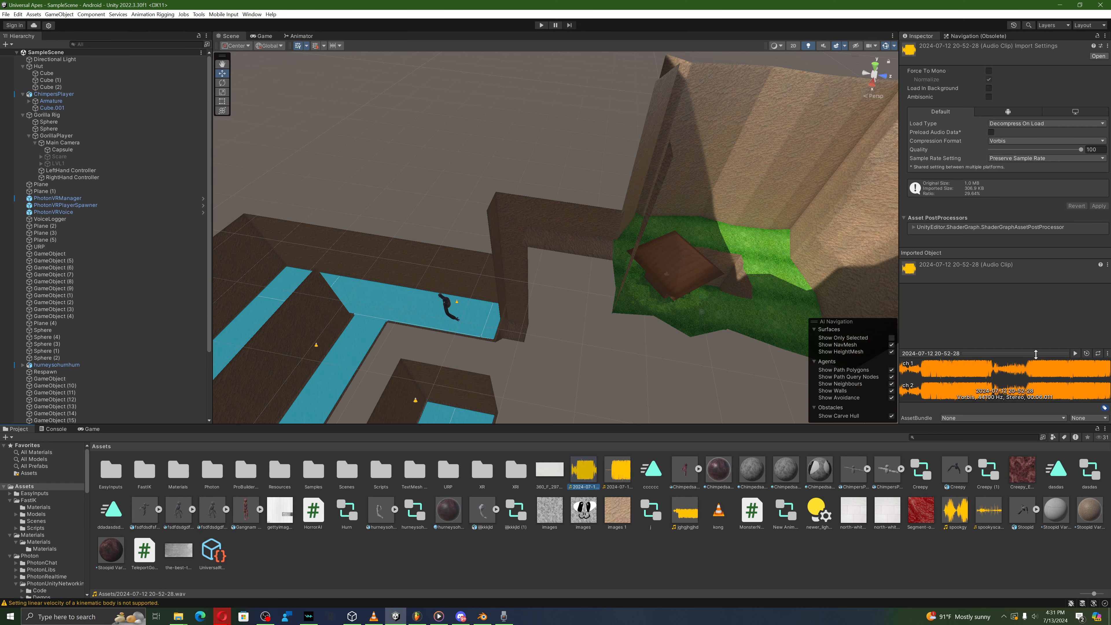
left_click(1080, 355)
Step: Add an Audio Source component to the Creep1y monster in the blue-floored tunnel
left_click(444, 302)
scroll(1003, 306, "down", 10)
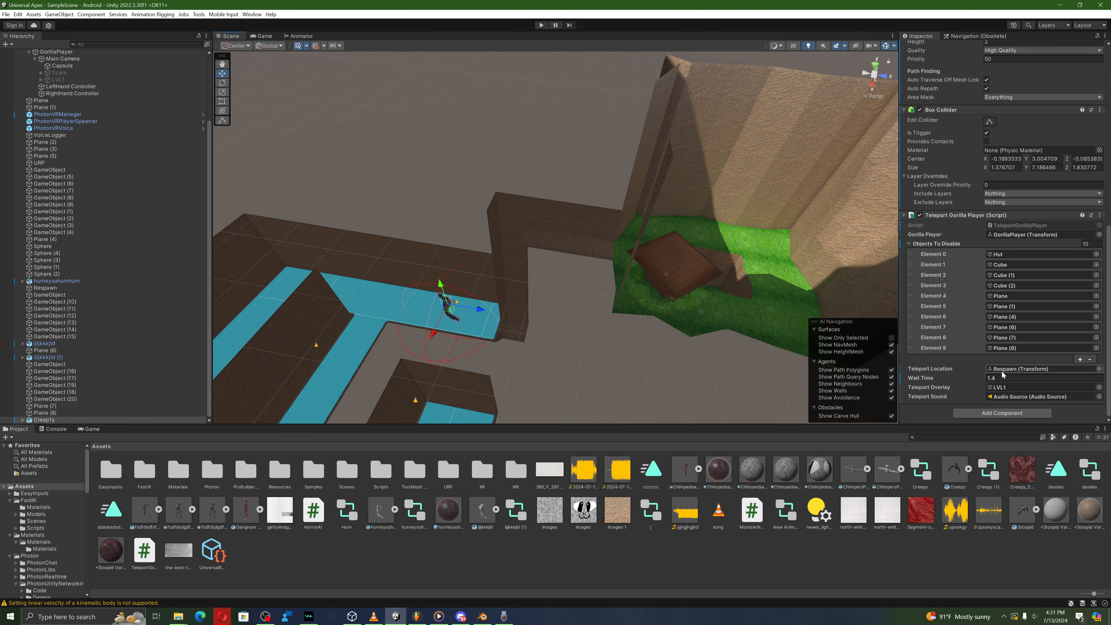
left_click(1007, 412)
type("bo")
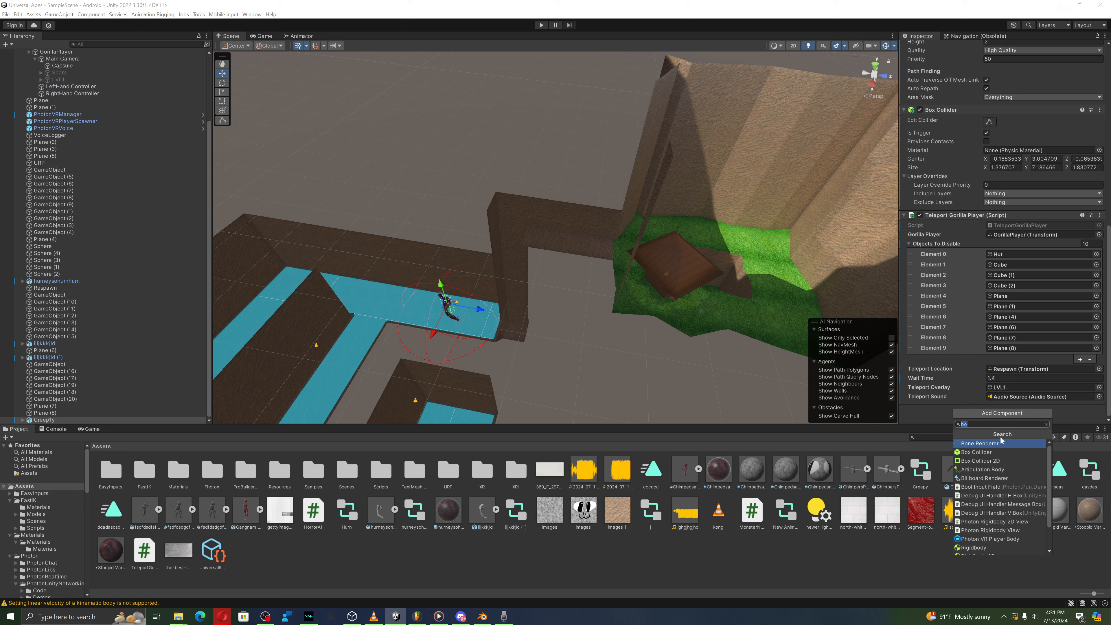
type("audi")
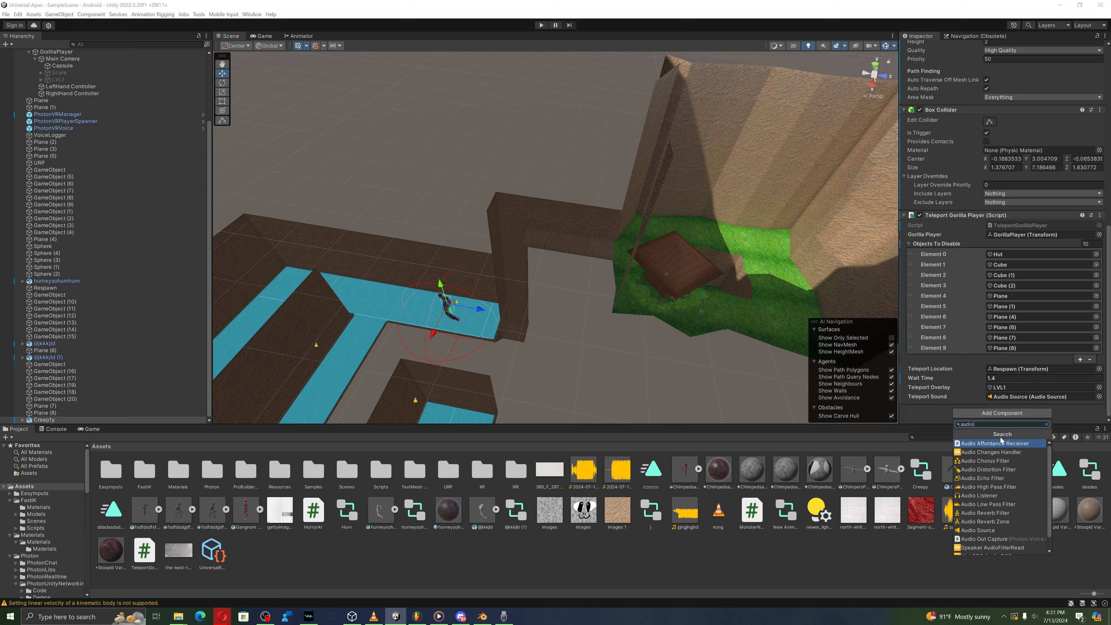
left_click(980, 530)
Step: Set the new Audio Source's volume rolloff to Linear Rolloff and its max distance to 11
scroll(1009, 332, "down", 12)
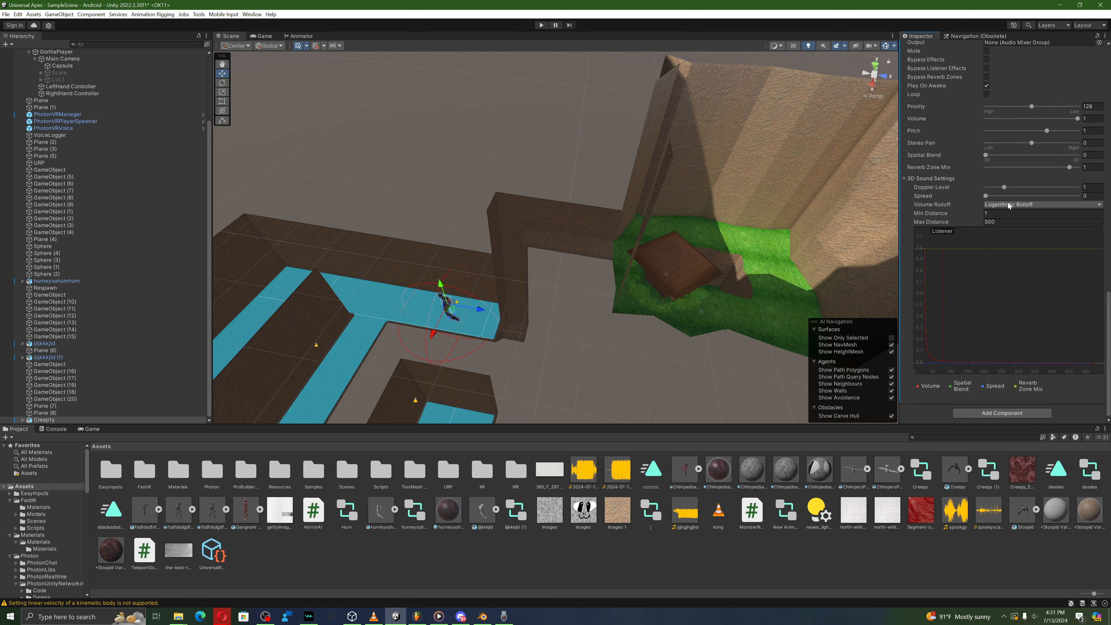
left_click(1009, 204)
left_click(1010, 223)
right_click_drag(717, 263, 633, 294)
scroll(633, 294, "up", 2)
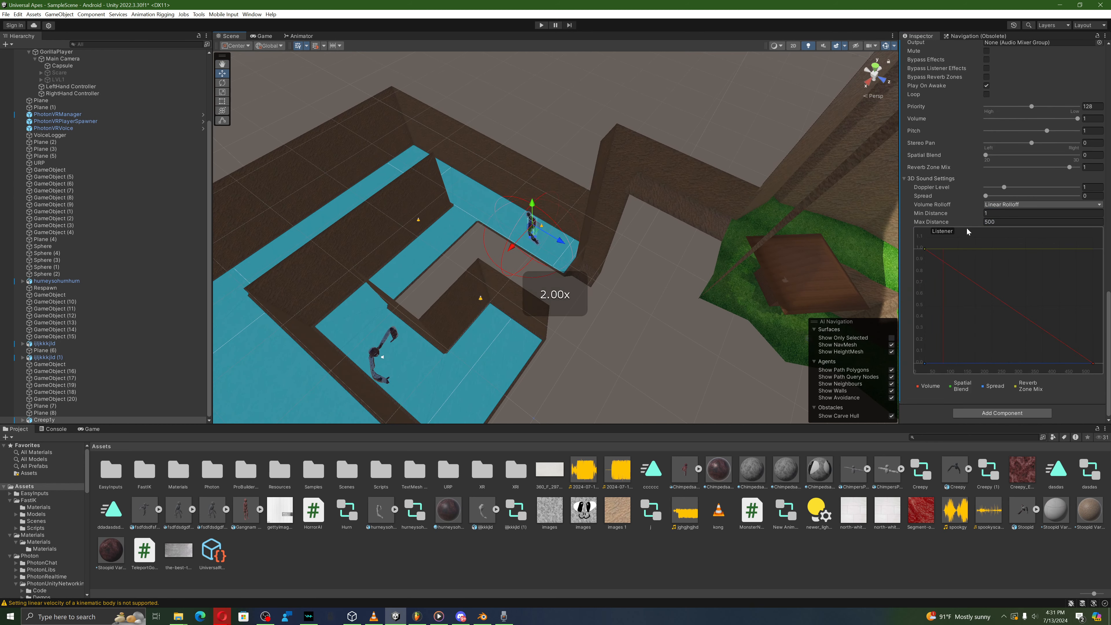
left_click_drag(961, 222, 849, 247)
left_click_drag(551, 270, 534, 272)
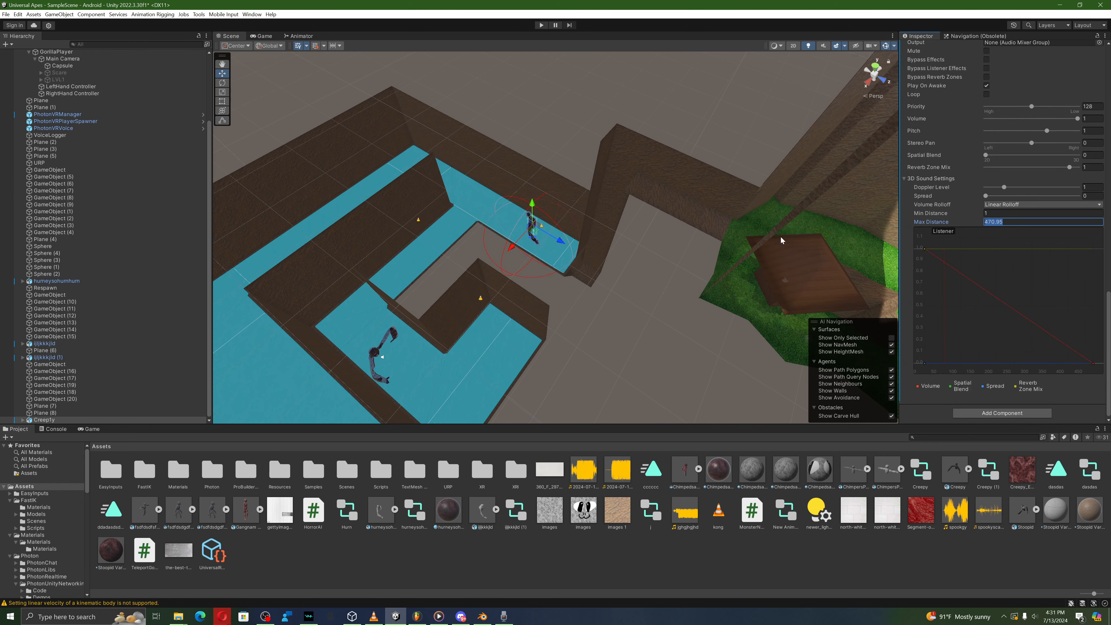
type("10")
key("BackSpace")
type("2")
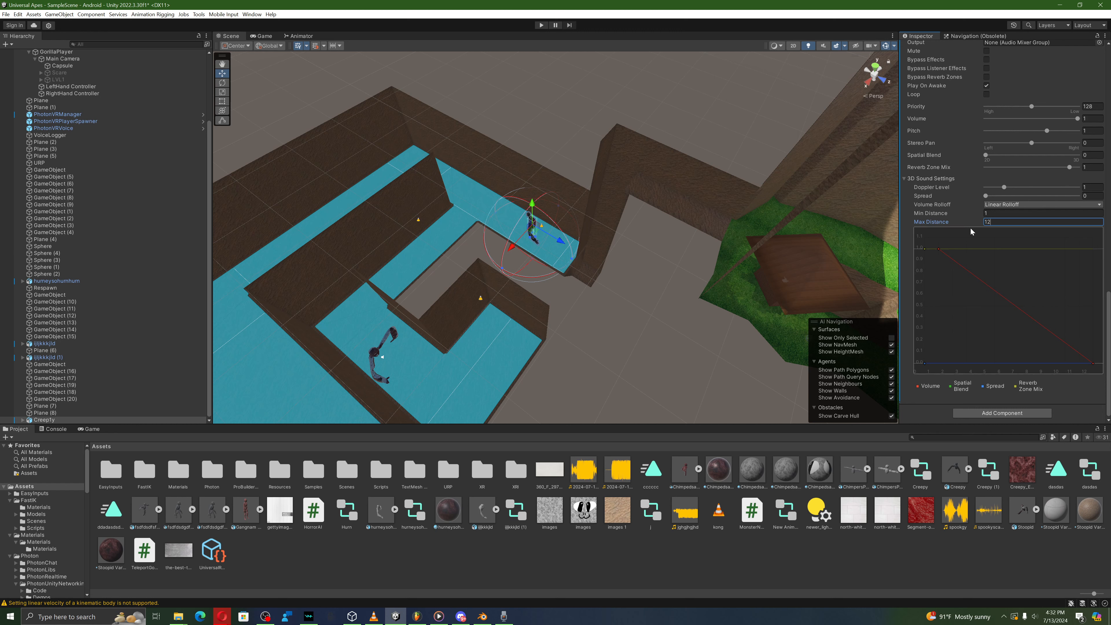
key("BackSpace")
type("1")
scroll(1011, 239, "up", 4)
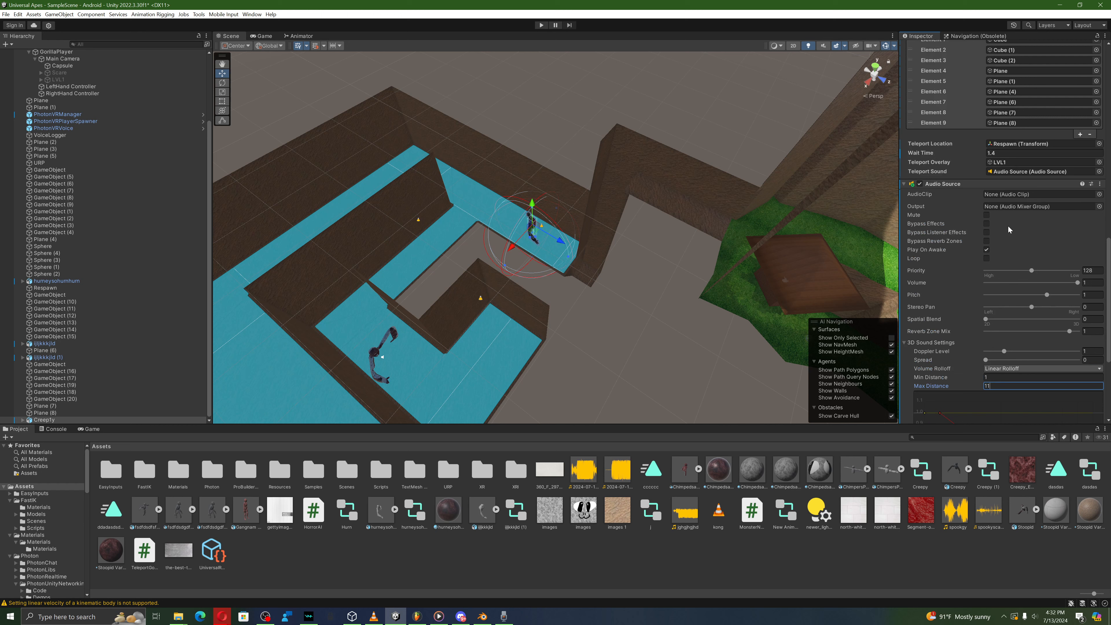
left_click(987, 259)
left_click_drag(953, 283, 1014, 194)
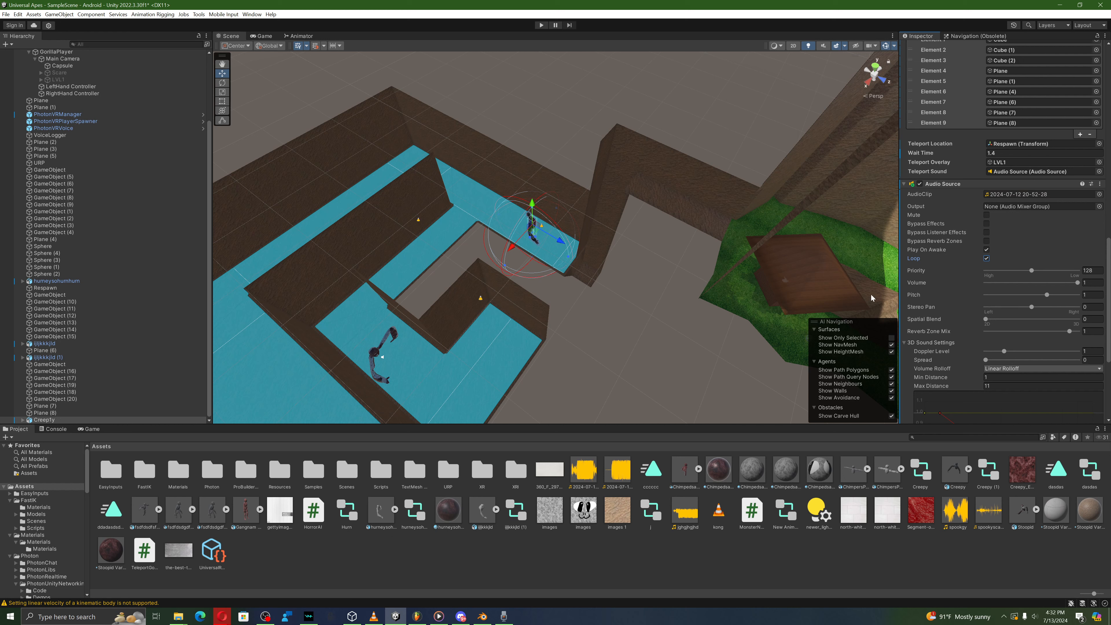
Step: Deselect the monster and save the scene
left_click(621, 365)
left_click(6, 15)
left_click(15, 52)
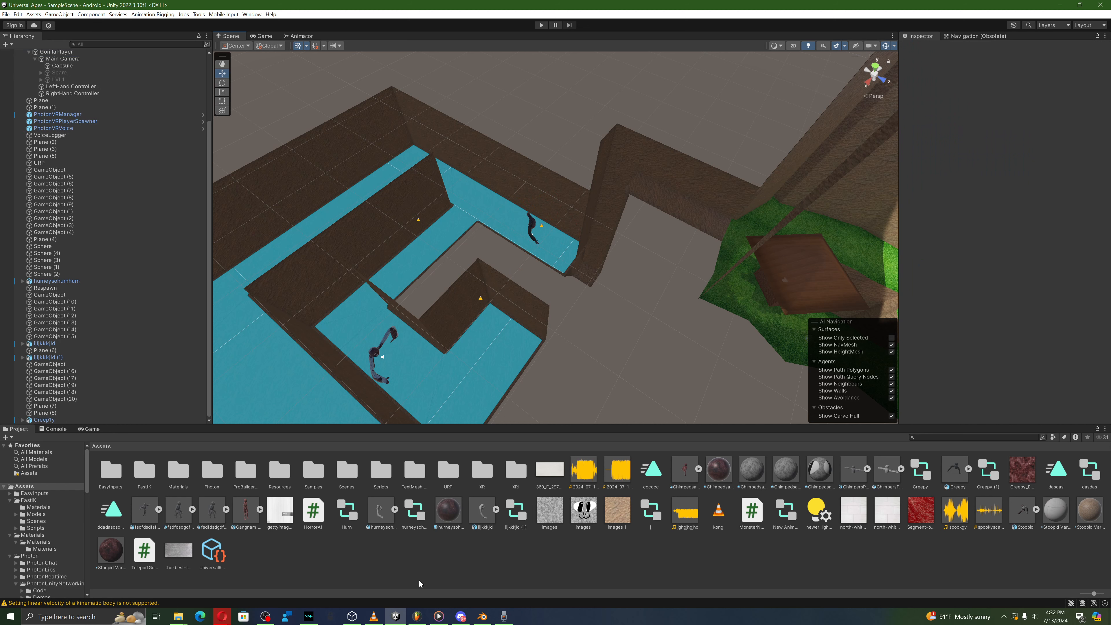
Step: Bring up the OBS recording controls and switch to Voicemod's Voicebox page
left_click(266, 616)
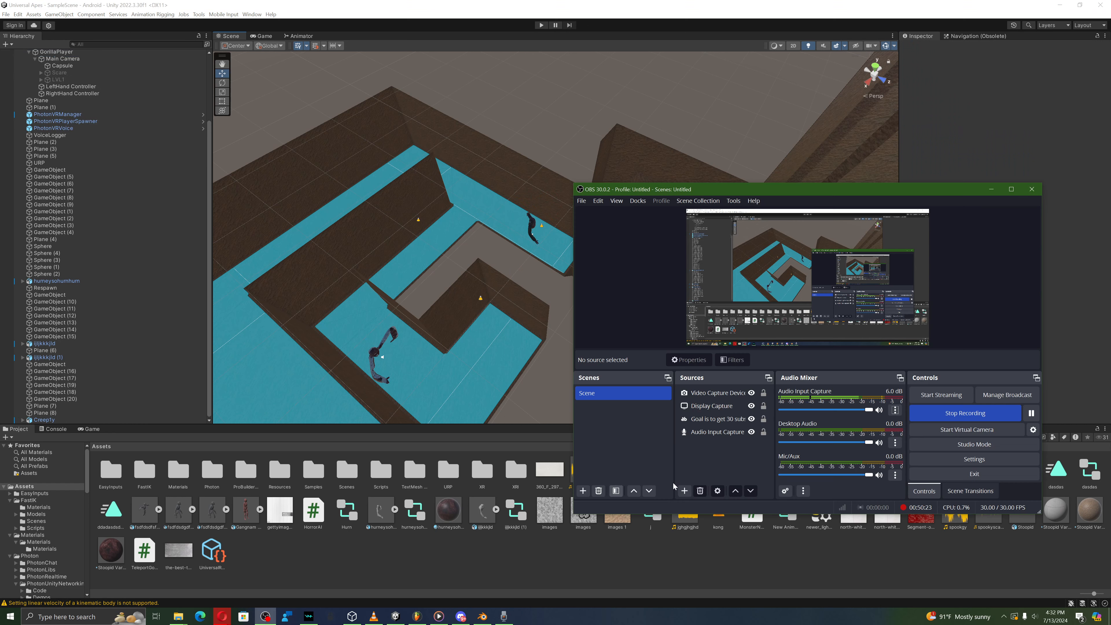
left_click(972, 413)
left_click(309, 617)
left_click(32, 31)
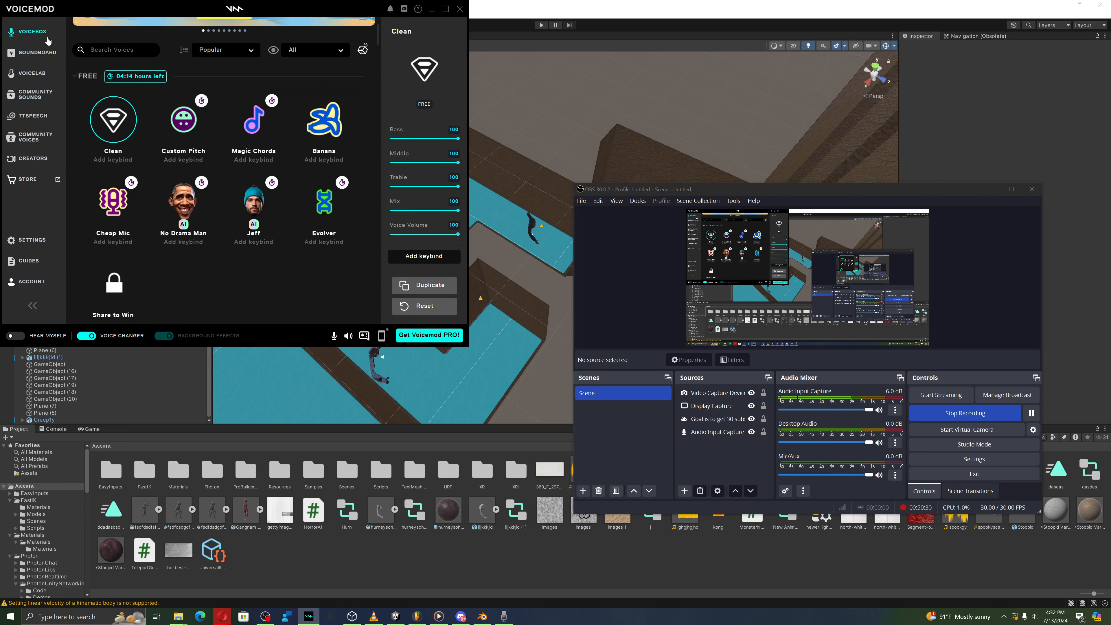